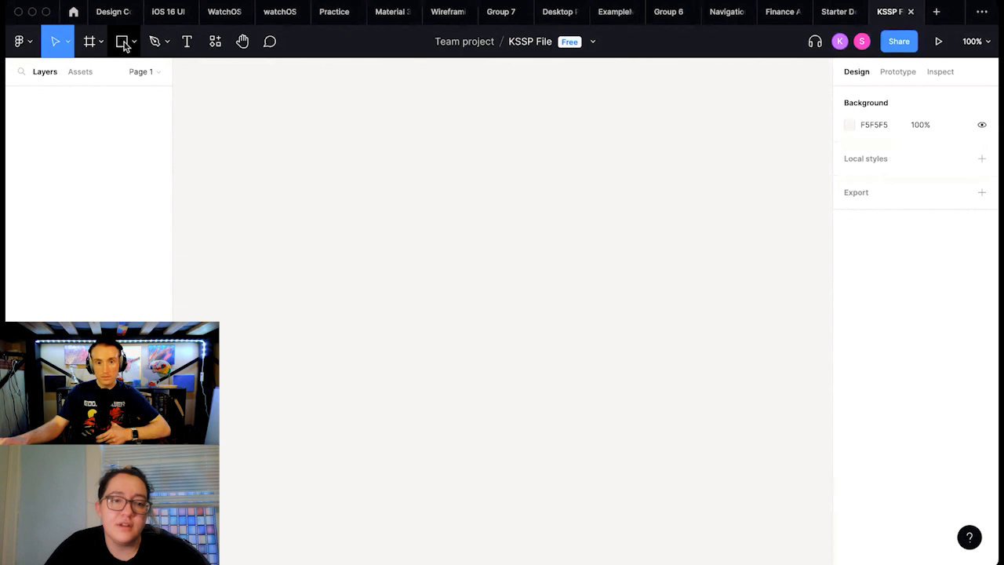
left_click(129, 45)
left_click(132, 44)
left_click(122, 43)
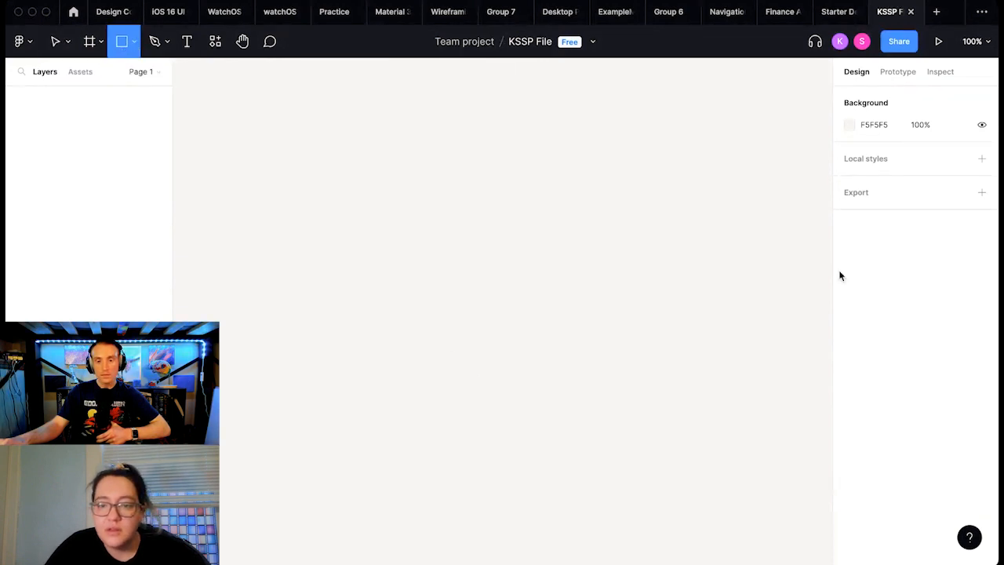
left_click(135, 44)
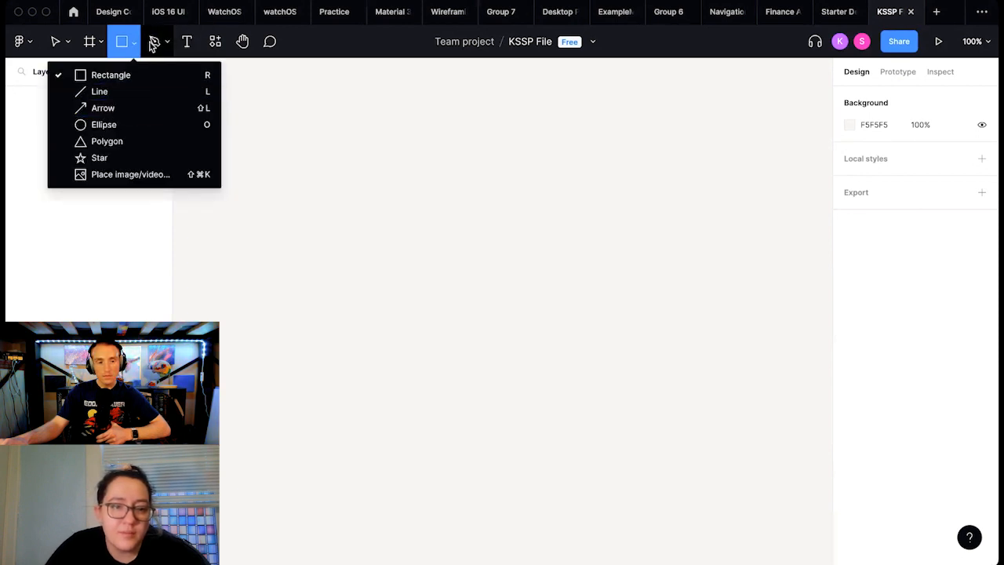
left_click(119, 44)
Step: Create a new frame on the empty canvas using the iPhone 13 / 13 Pro phone preset
left_click(100, 45)
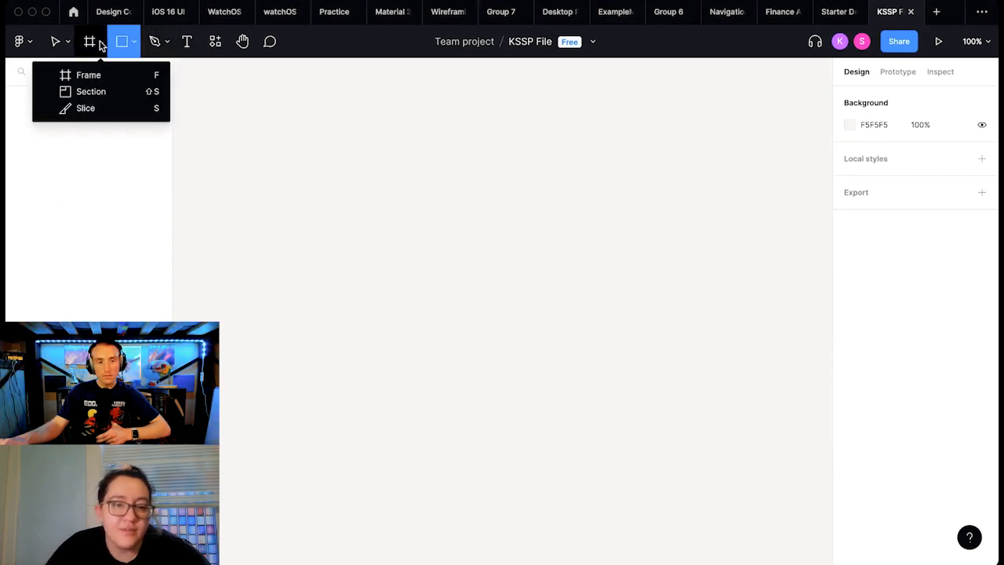
left_click(94, 76)
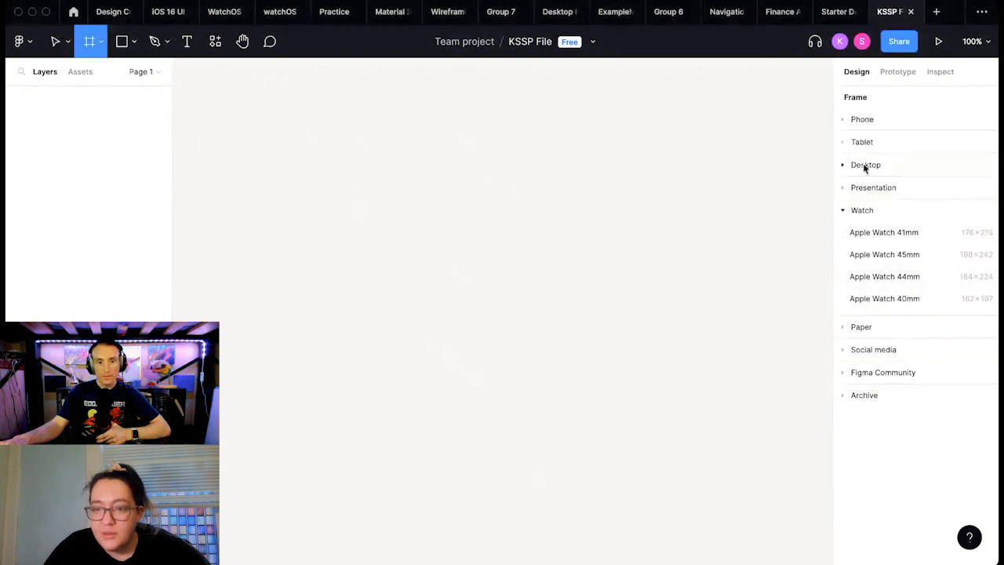
left_click(859, 121)
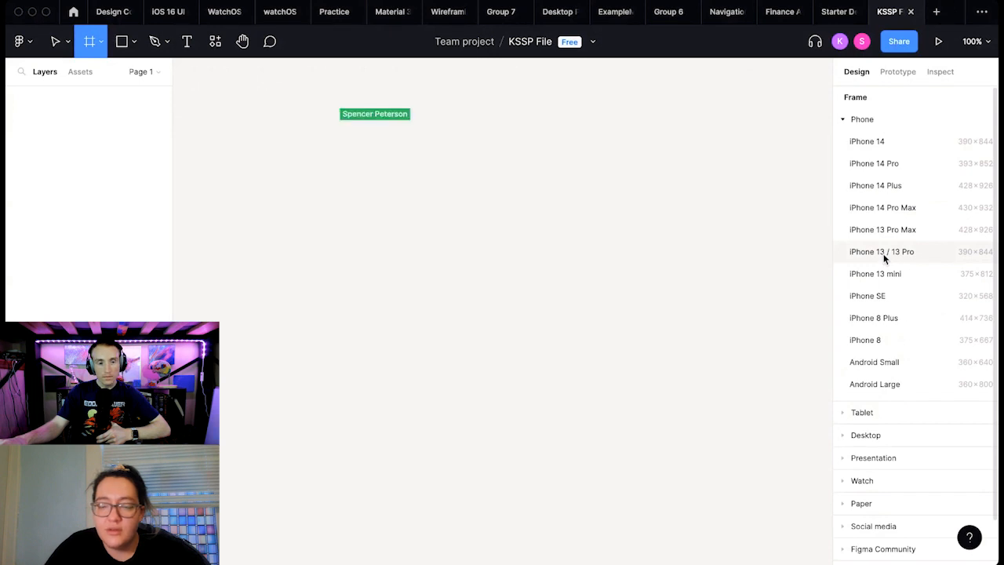
left_click(883, 253)
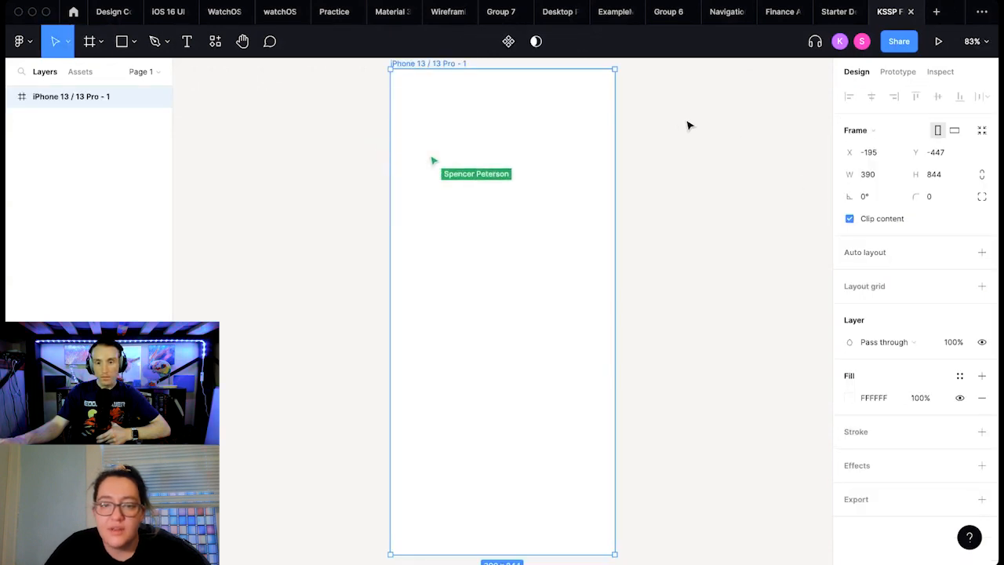
Step: Add a layout grid to the iPhone 13 / 13 Pro frame
scroll(590, 179, "down", 2)
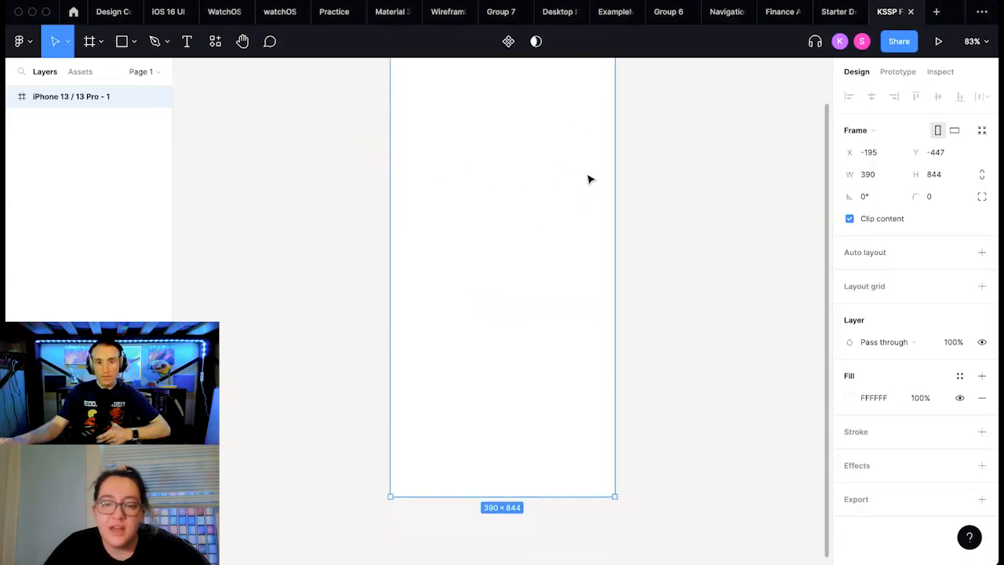
scroll(589, 179, "up", 4)
scroll(590, 178, "down", 3)
scroll(590, 178, "up", 2)
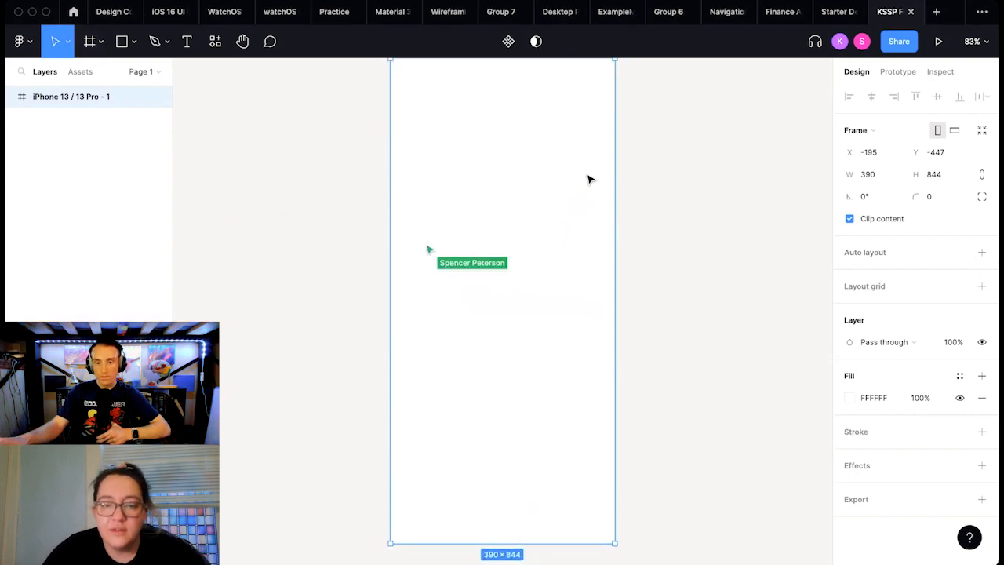
key("minus")
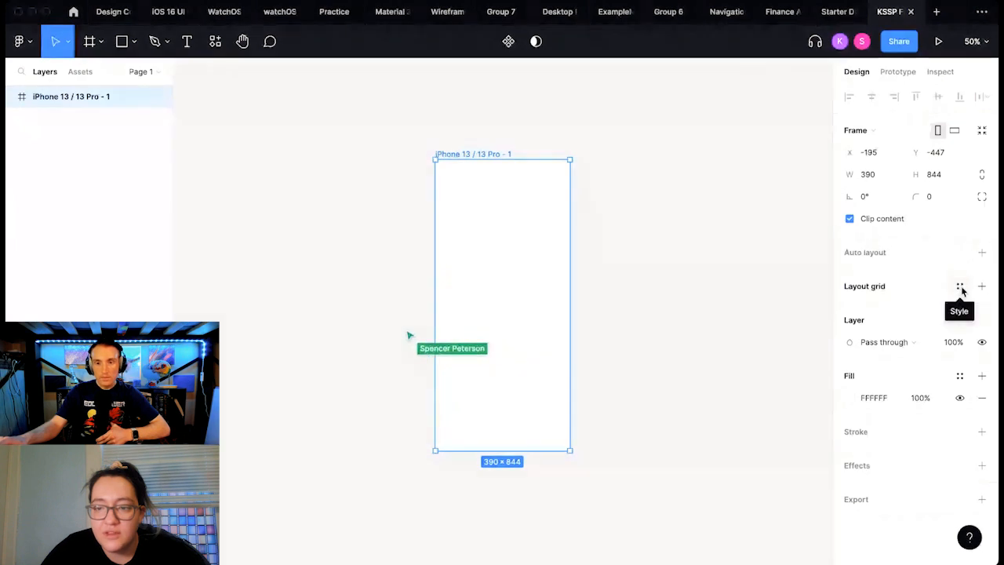
left_click(961, 287)
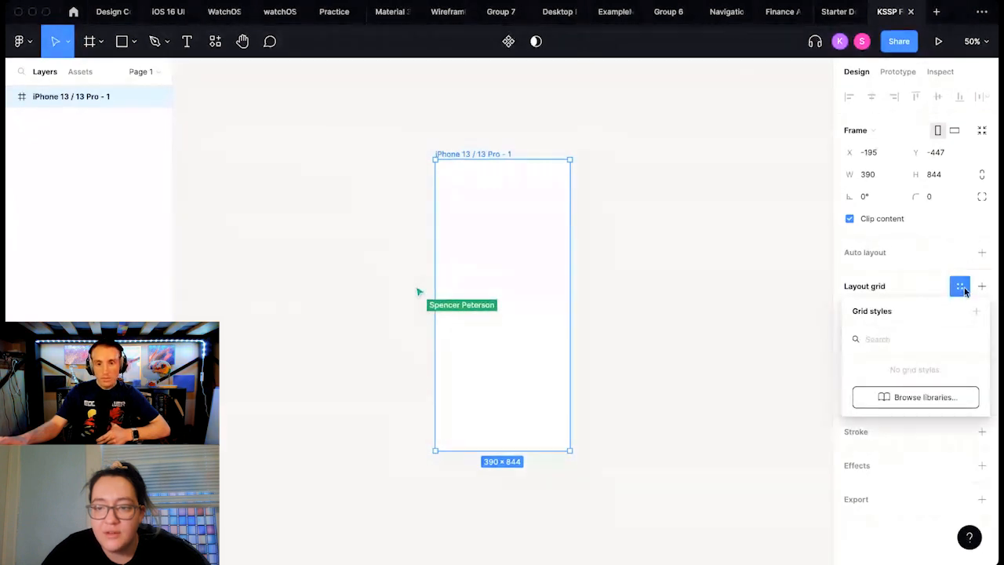
left_click(981, 287)
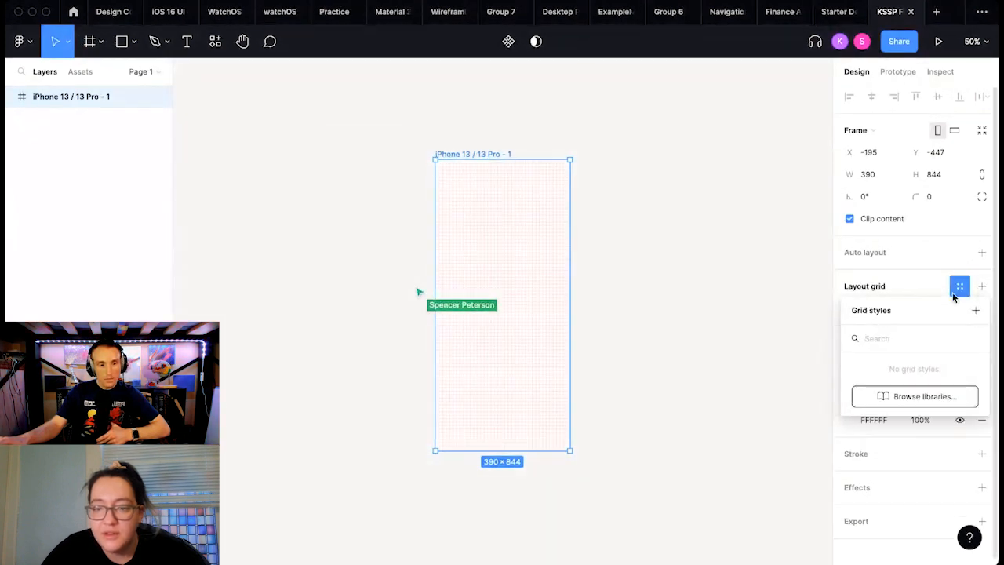
left_click(965, 288)
left_click(964, 288)
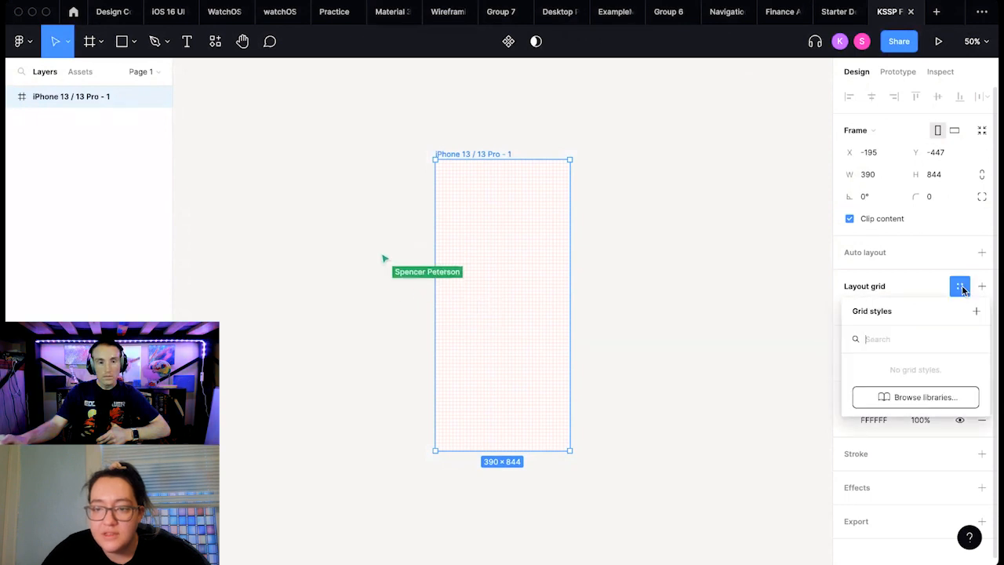
left_click(958, 287)
Step: Change the iPhone frame's layout grid to Columns and set the column count to 4
left_click(849, 309)
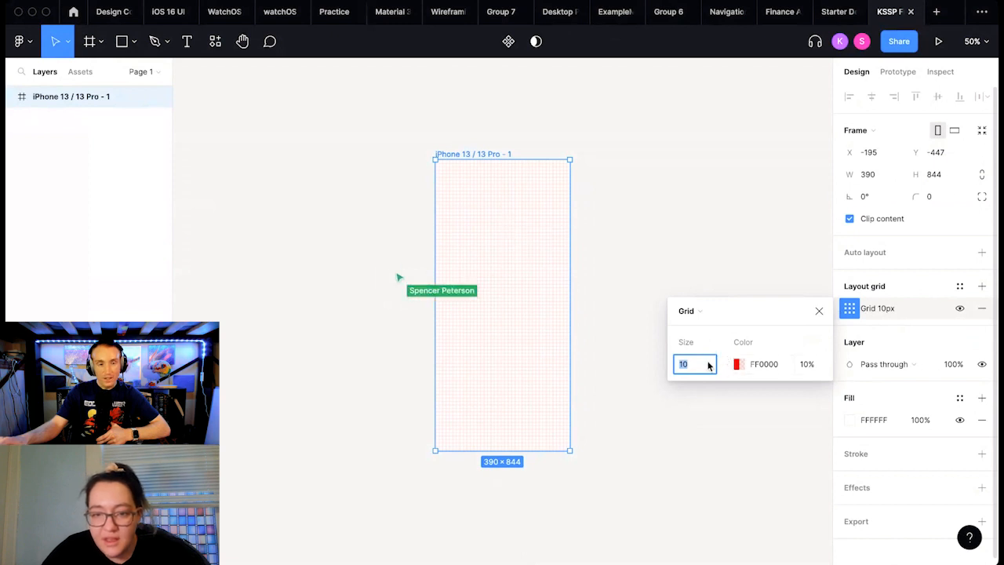
left_click(699, 316)
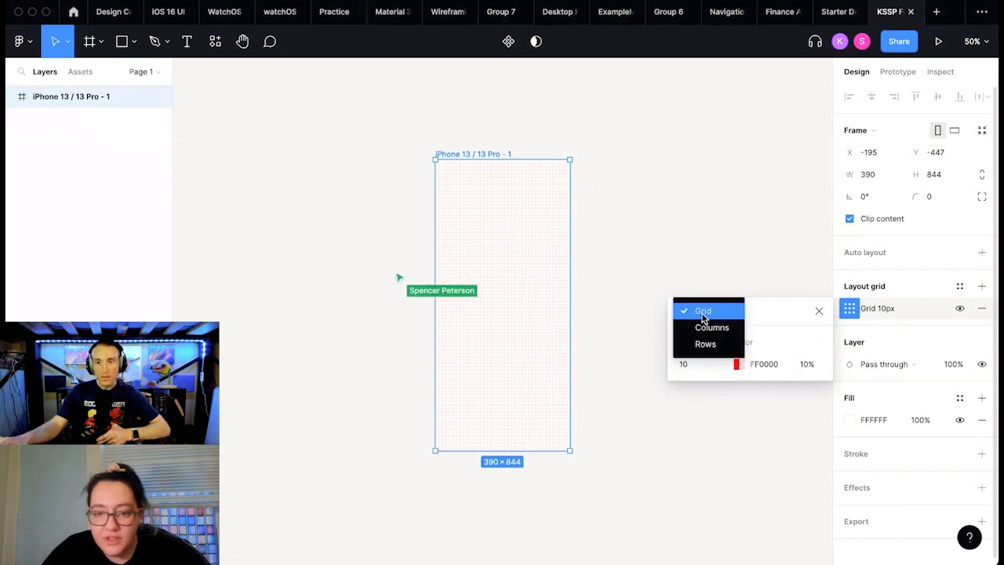
left_click(705, 328)
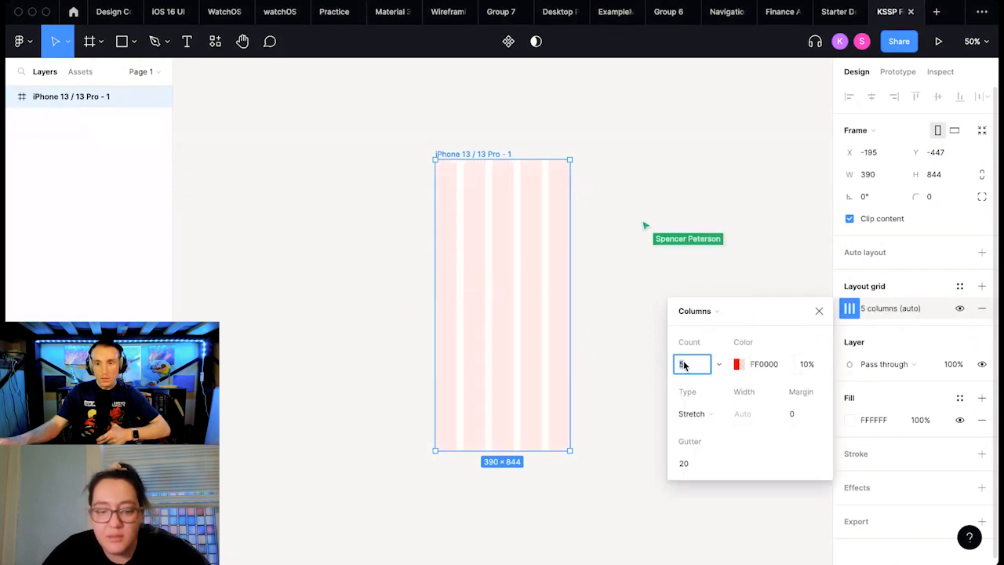
type("4")
key("Return")
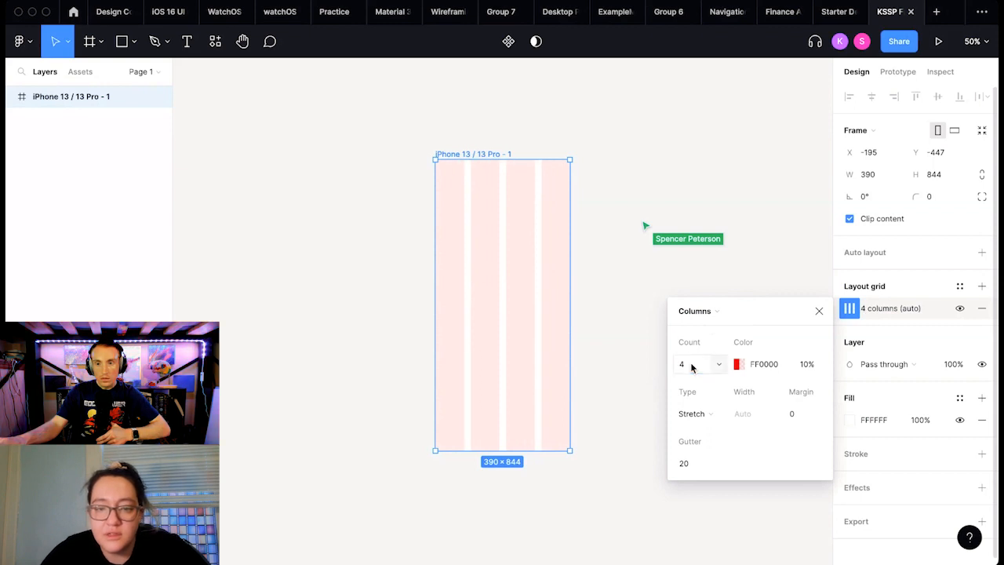
Step: Set the column grid's margin to 25 and close the grid settings
left_click(795, 418)
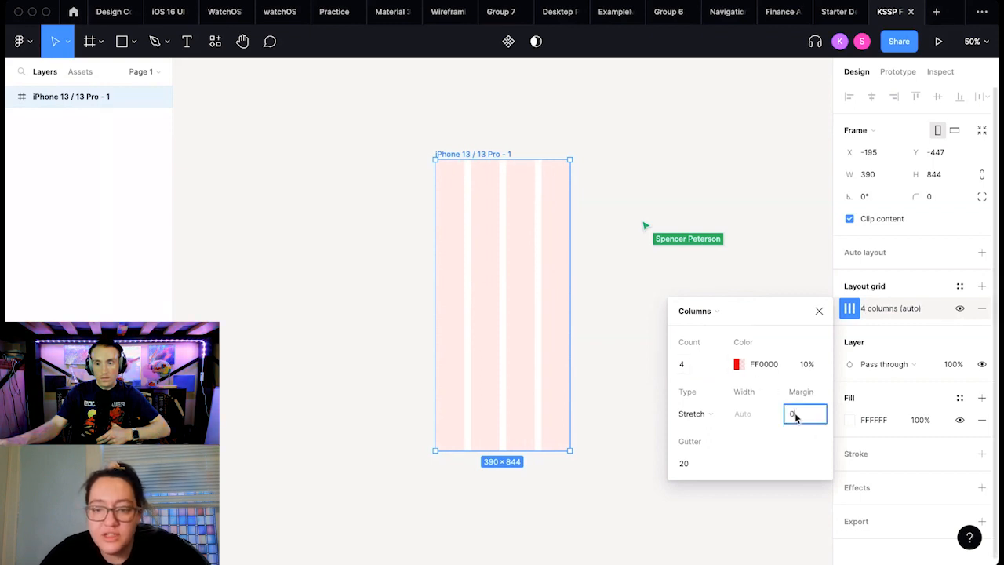
key("BackSpace")
key("BackSpace")
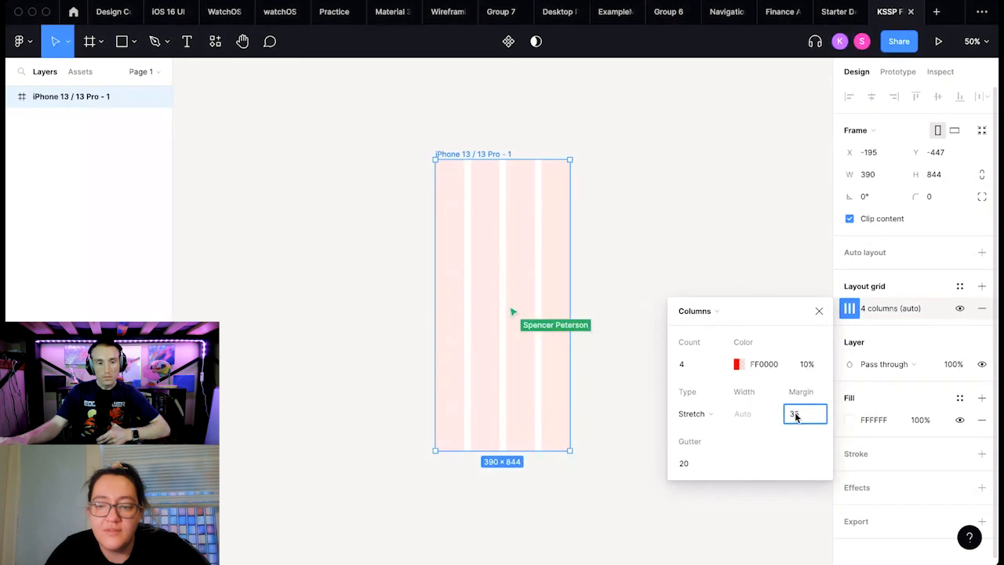
type("20")
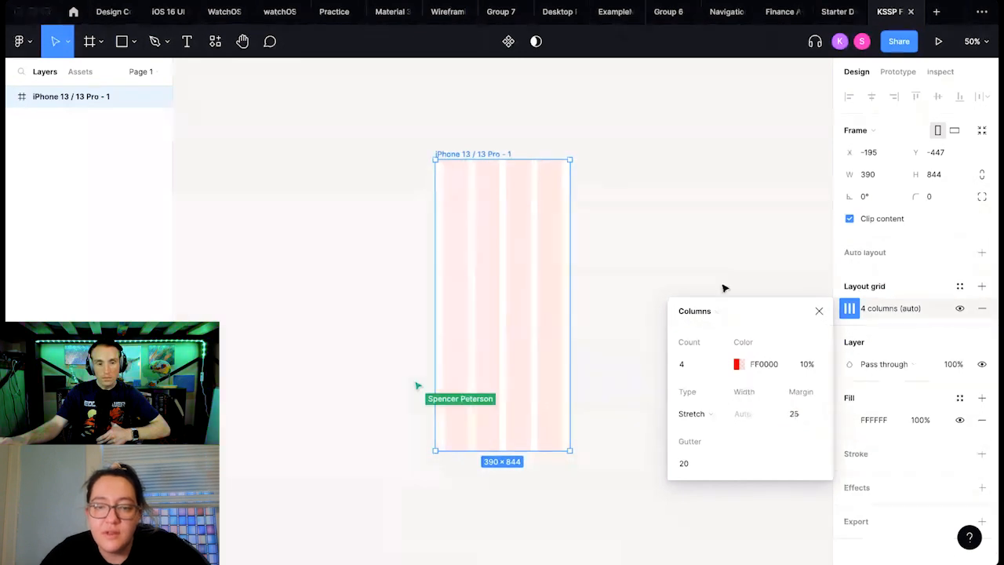
left_click(666, 271)
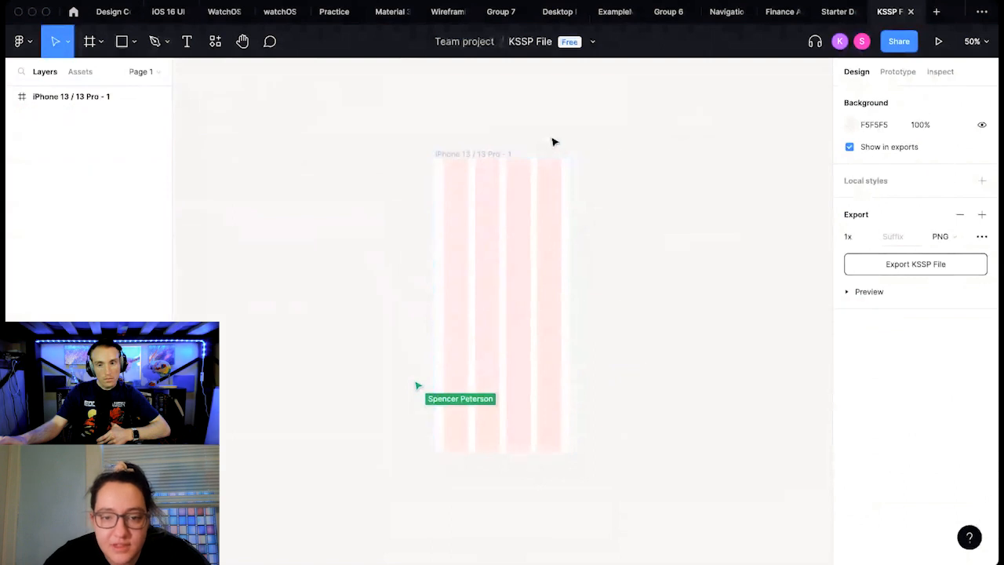
Step: Copy the light, default iPhone 14 TopNavigation variant from the Navigation Bar section of the iOS 16 UI file
key("shift+0")
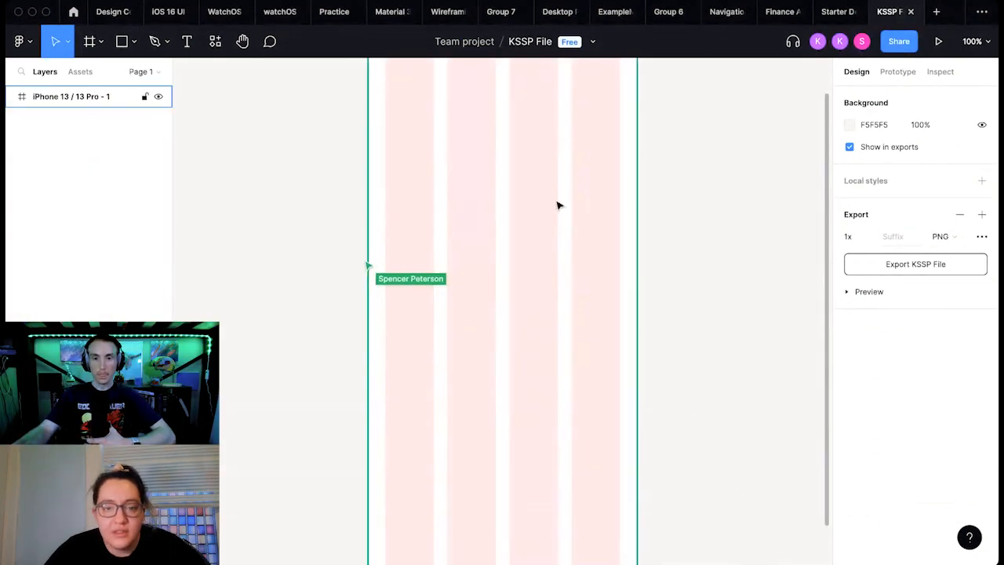
key("minus")
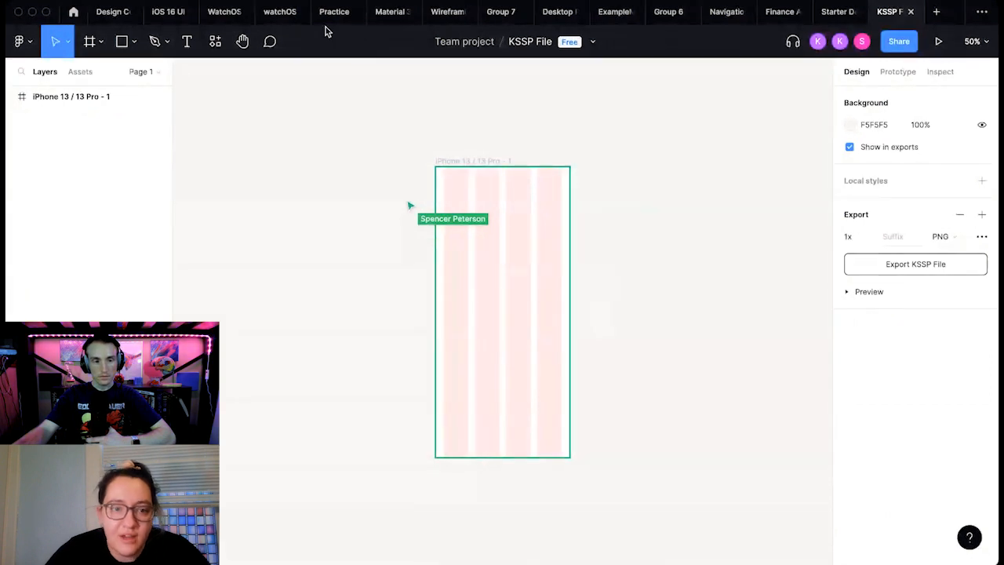
left_click(171, 12)
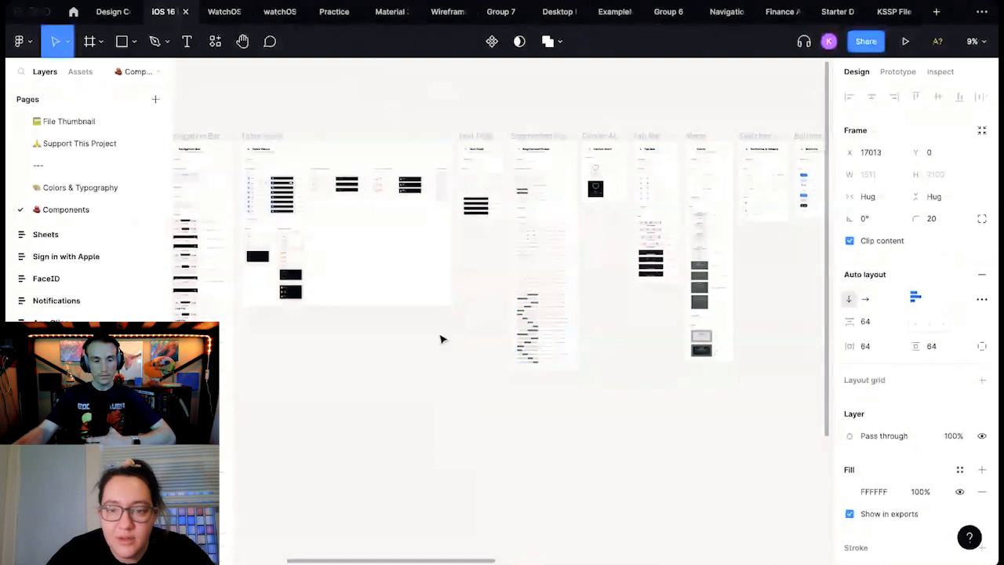
scroll(440, 339, "up", 5)
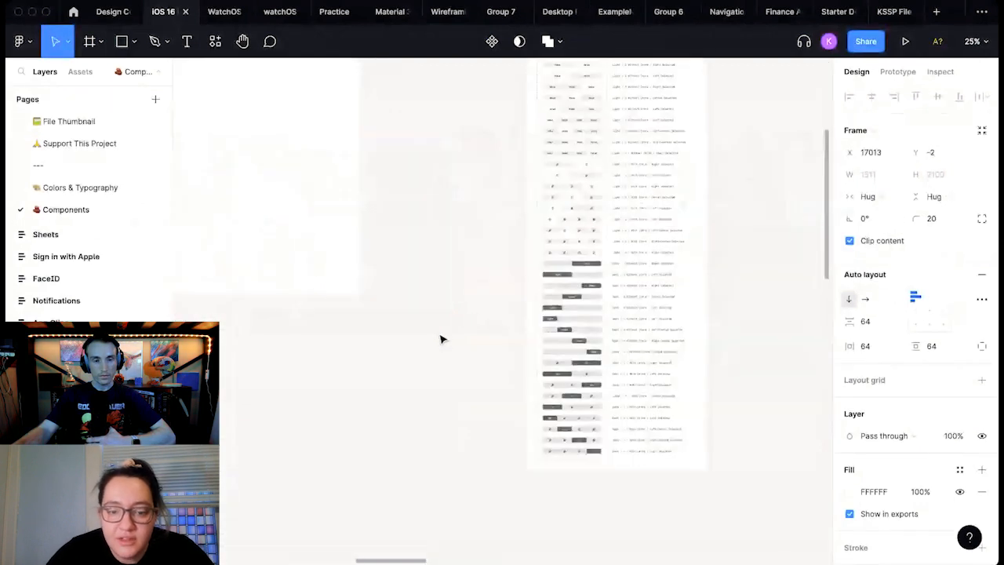
scroll(520, 316, "up", 5)
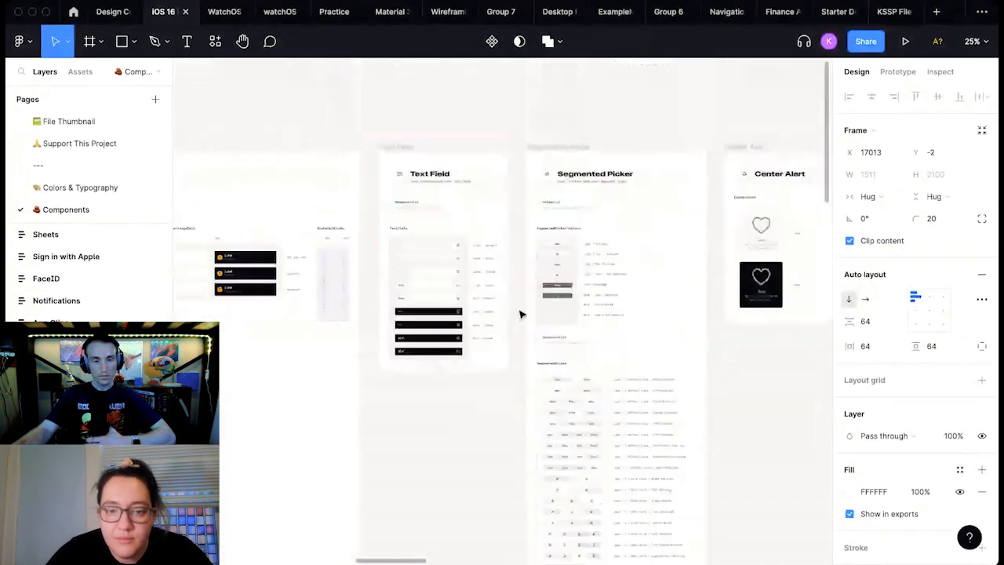
scroll(490, 226, "down", 3)
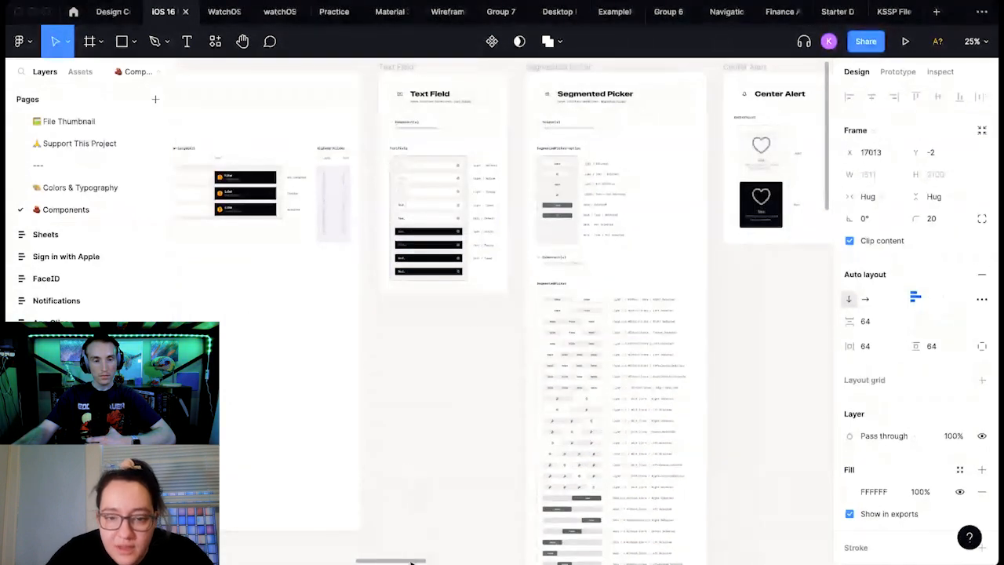
left_click_drag(411, 562, 323, 559)
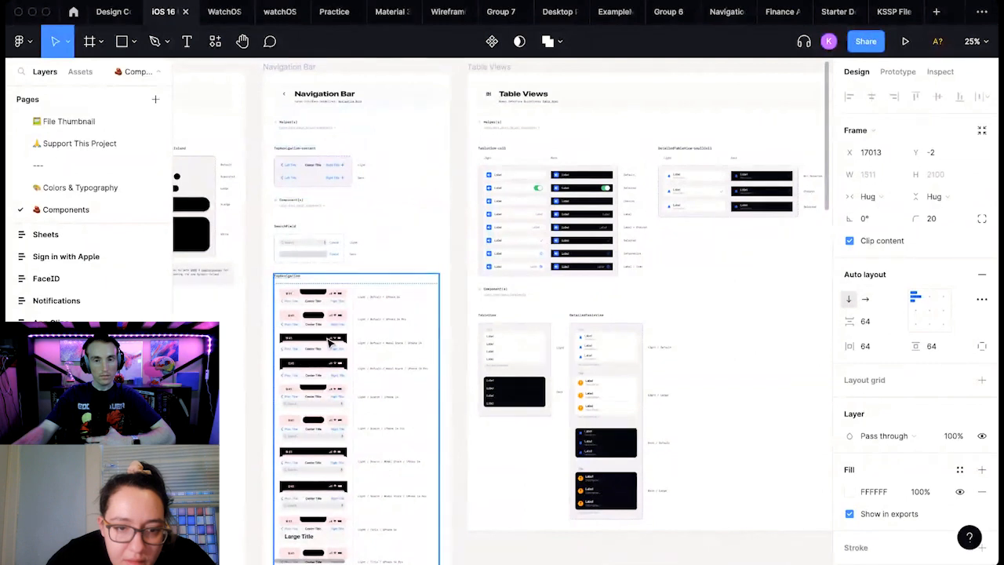
left_click(332, 300)
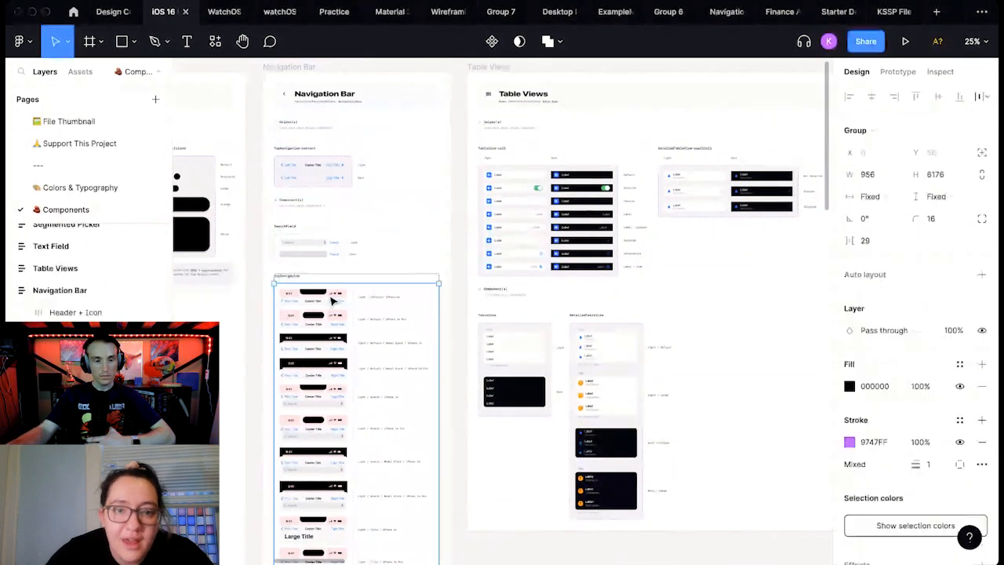
double_click(332, 300)
right_click(332, 300)
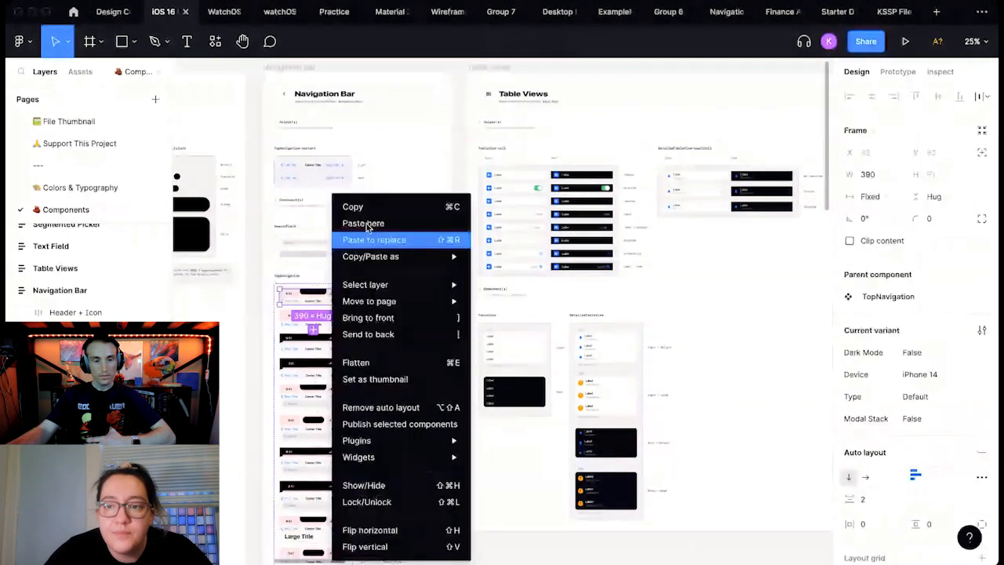
left_click(363, 207)
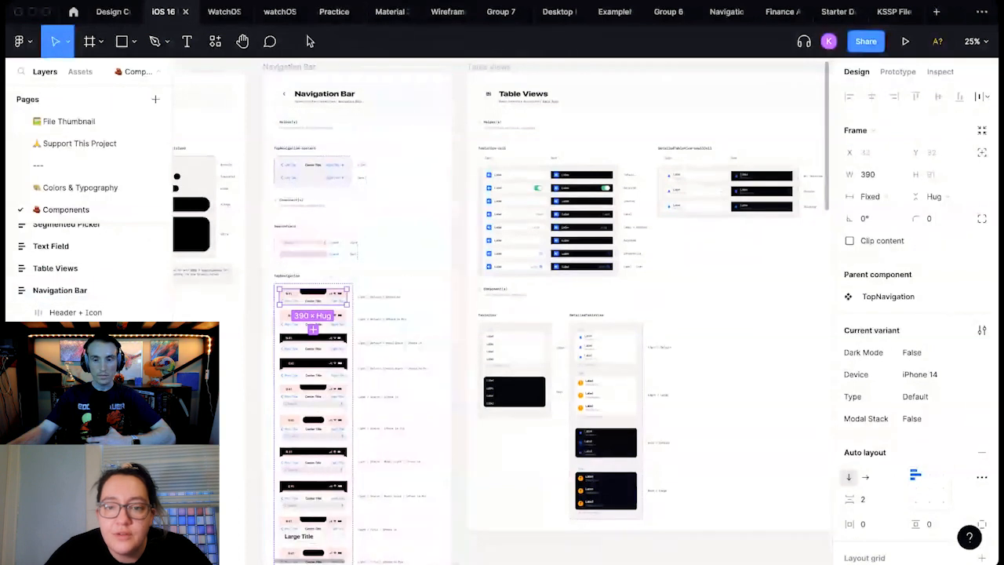
Step: In the KSSP File, paste the TopNavigation at the top of the iPhone frame and remove its title row below the status bar
left_click(894, 12)
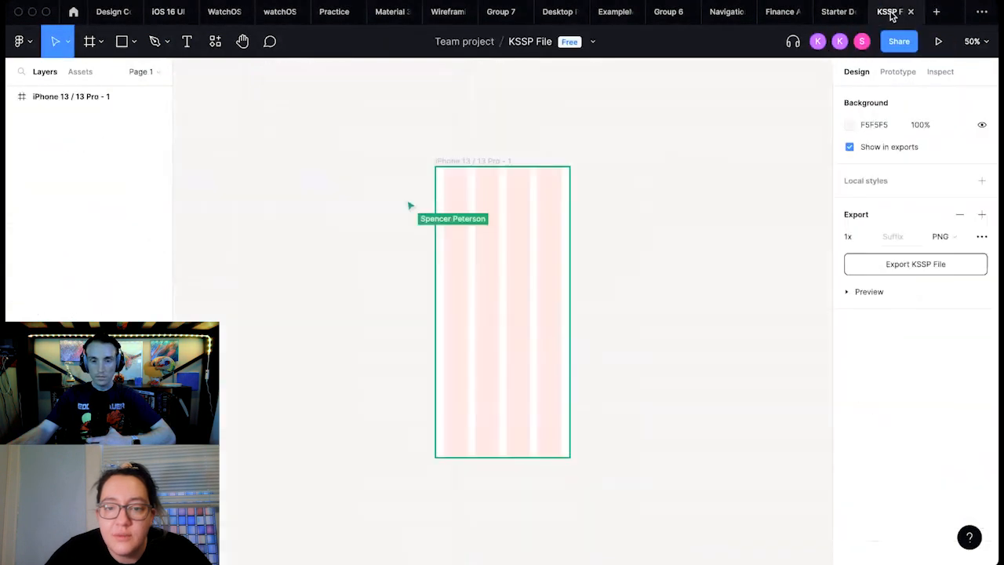
right_click(533, 223)
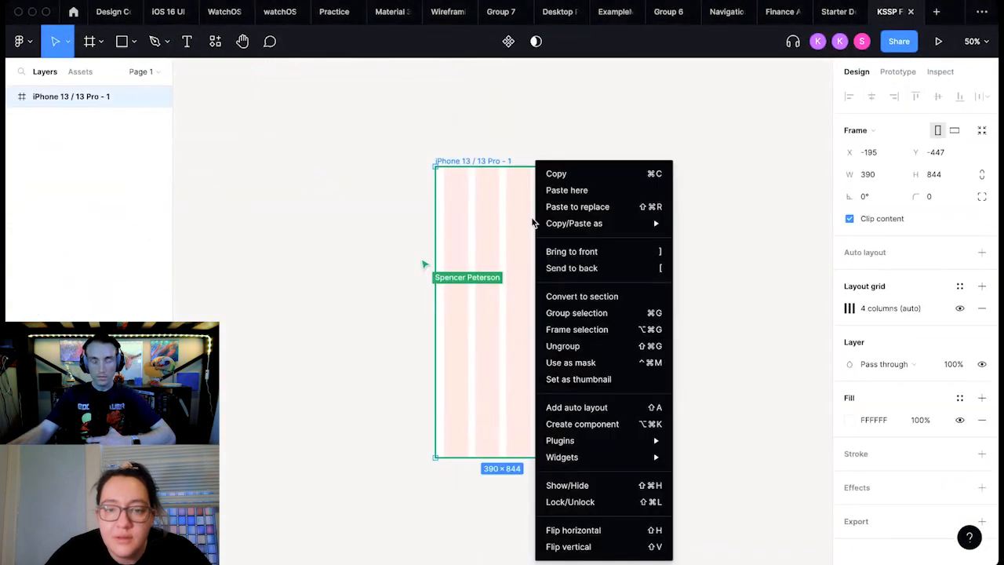
left_click(573, 192)
left_click_drag(558, 230, 463, 181)
left_click(601, 189)
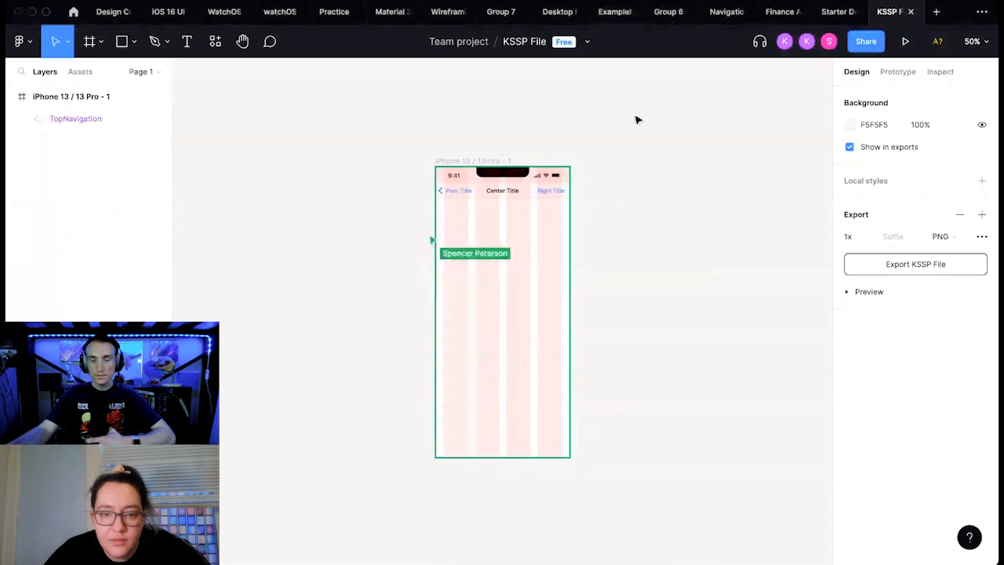
double_click(526, 193)
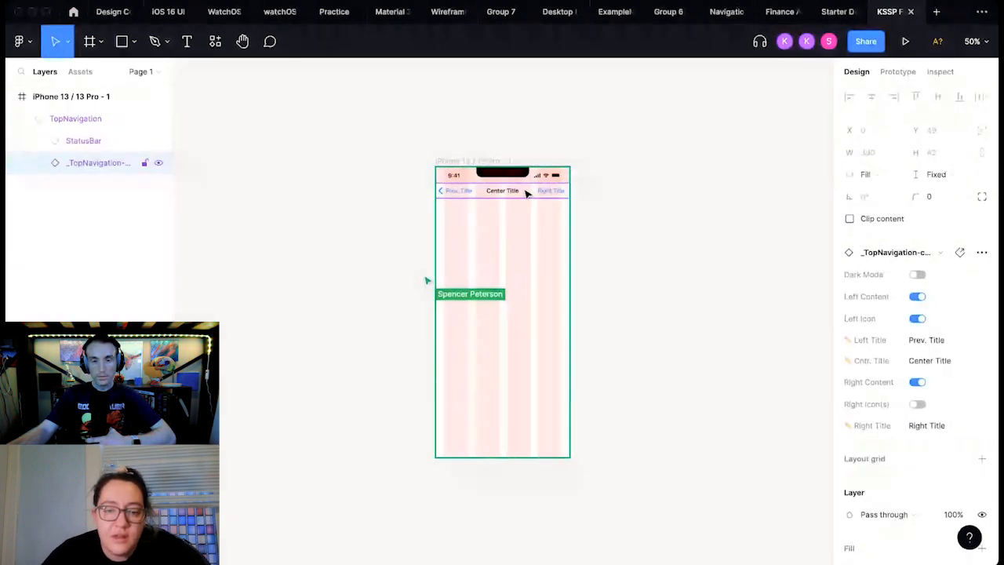
key("Delete")
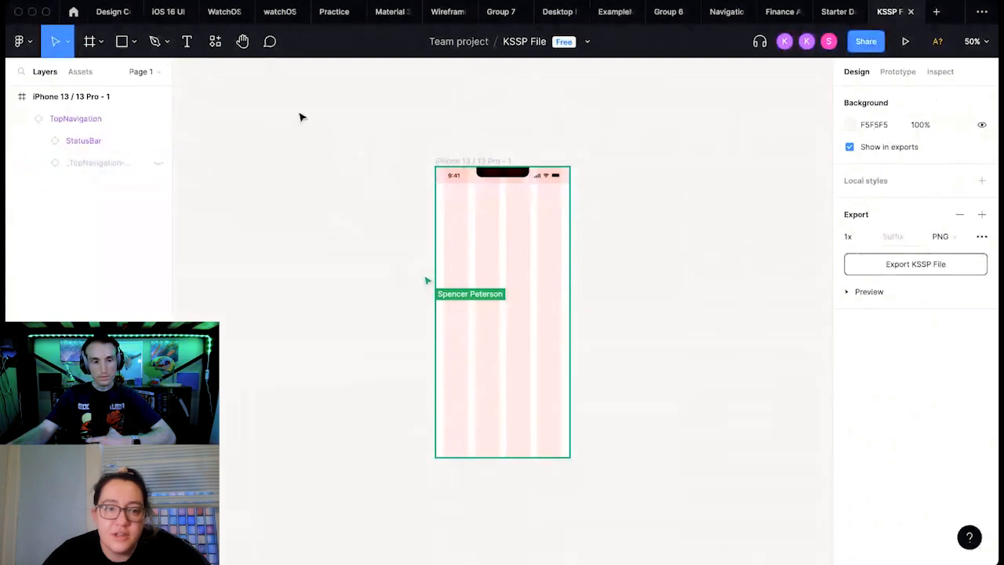
Step: Draw a rectangle about 338 × 100 in the lower part of the iPhone frame, spanning all four grid columns
left_click(132, 43)
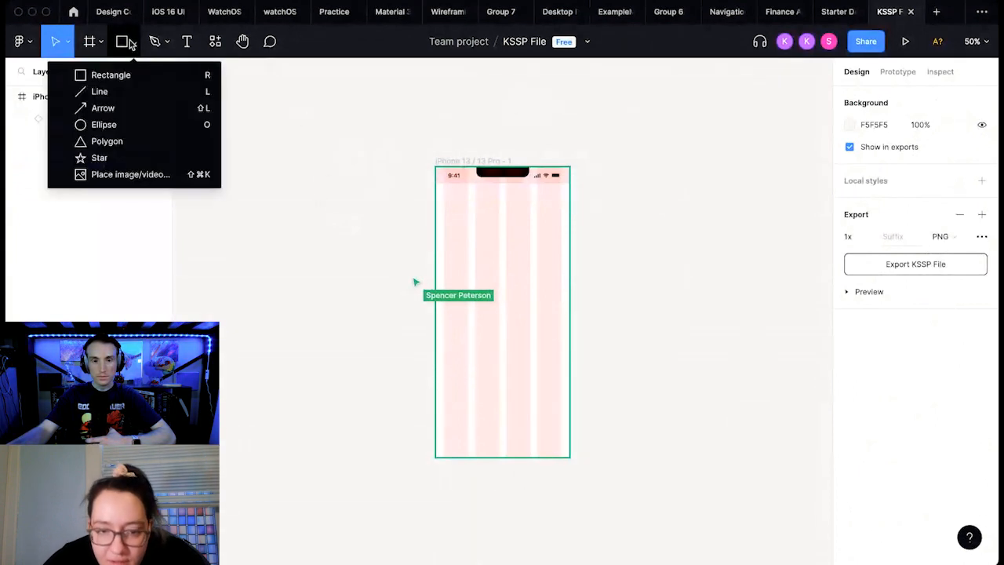
left_click(173, 76)
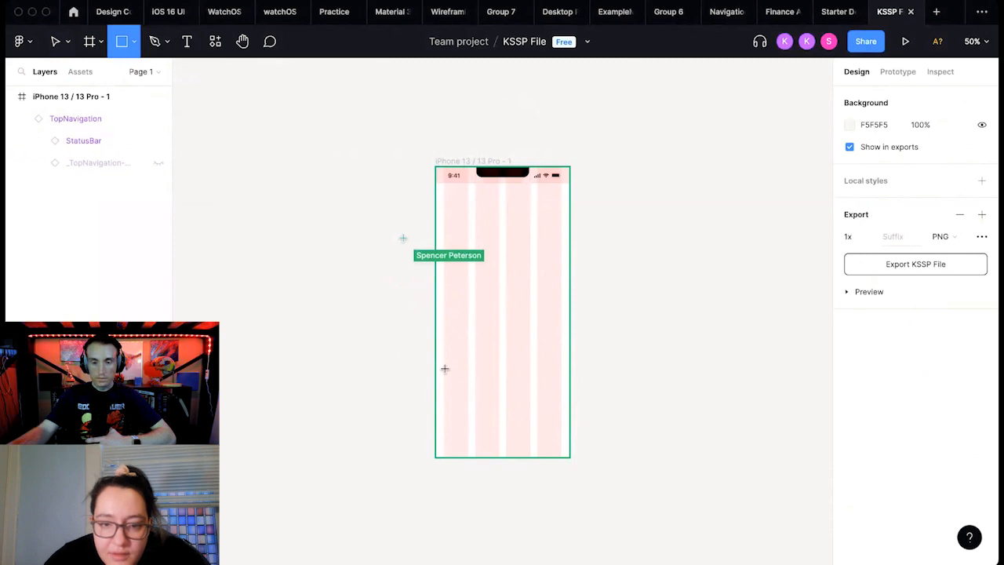
left_click(444, 351)
left_click_drag(479, 368, 561, 368)
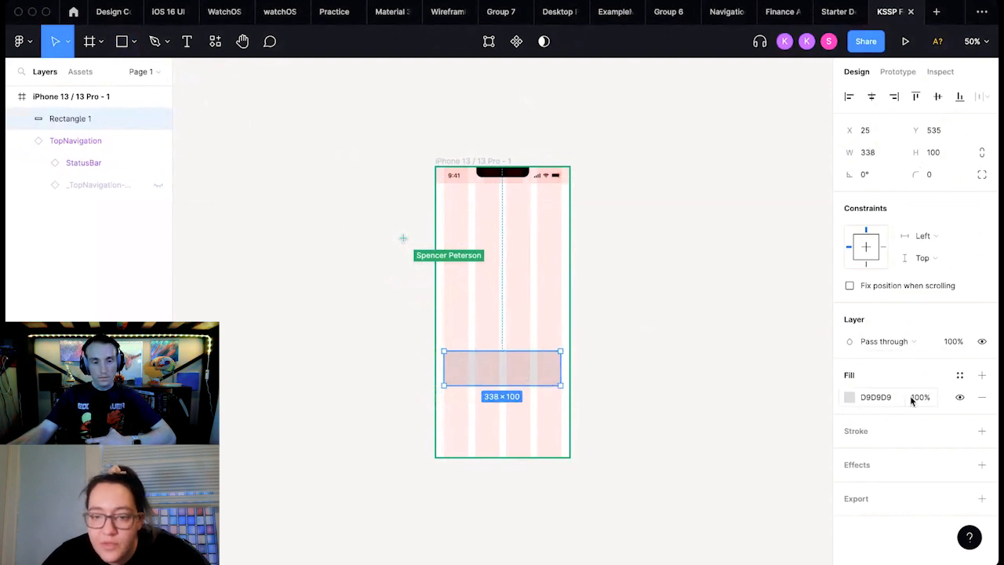
left_click(849, 398)
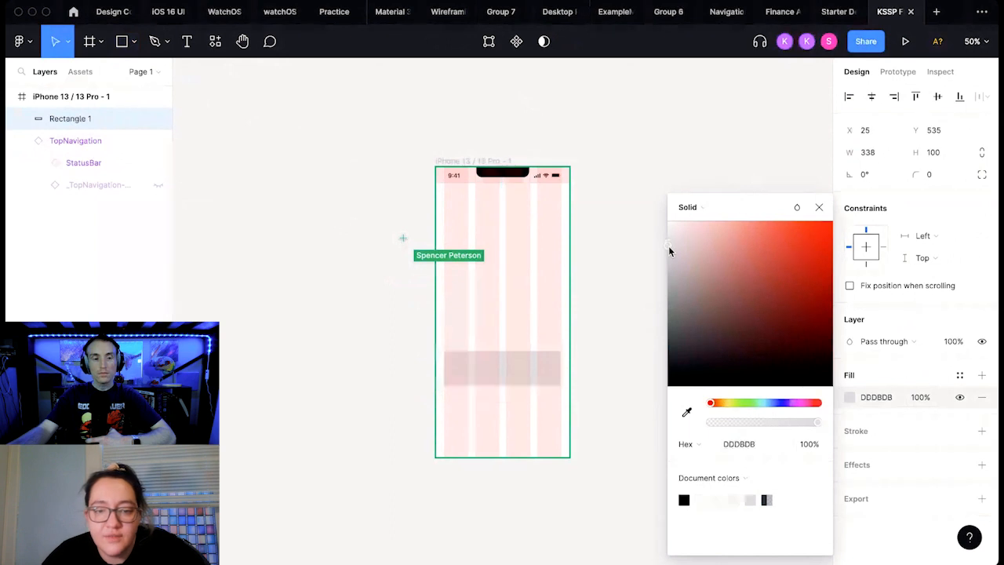
left_click_drag(668, 246, 668, 299)
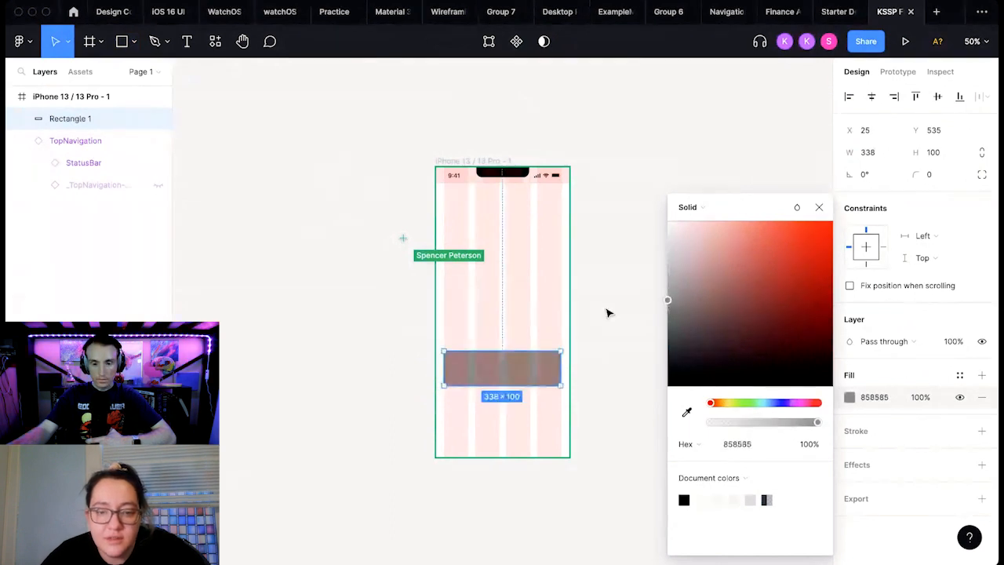
key("super+z")
left_click(583, 329)
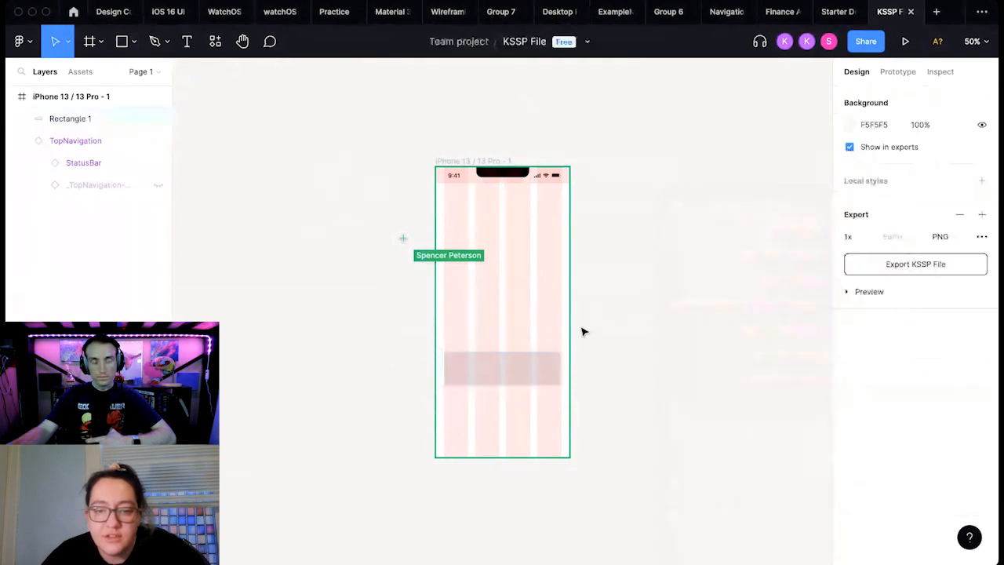
Step: Duplicate the rectangle 40 px below the original and darken the upper rectangle's fill to 939393
left_click(525, 384)
left_click_drag(529, 382, 530, 430)
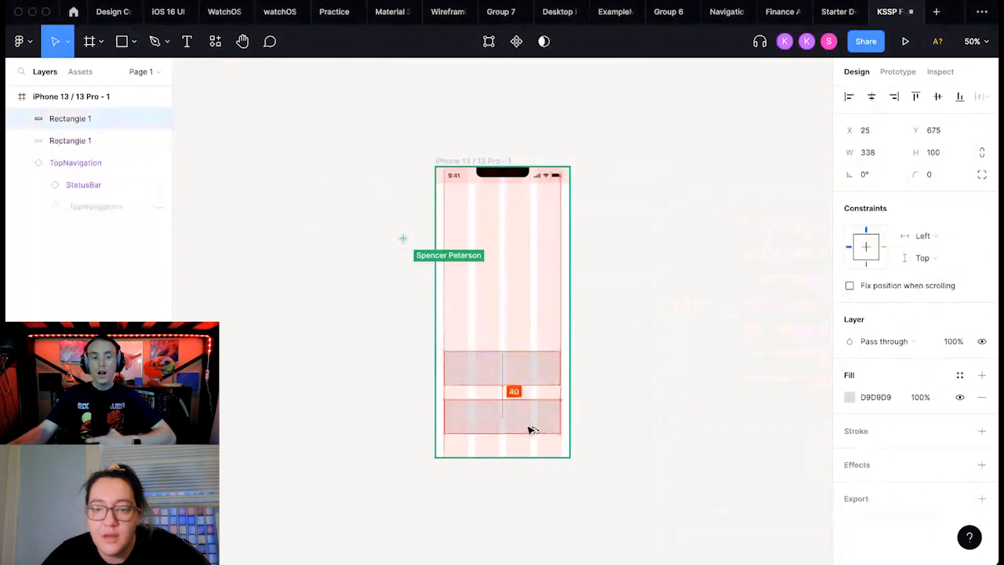
left_click(546, 374)
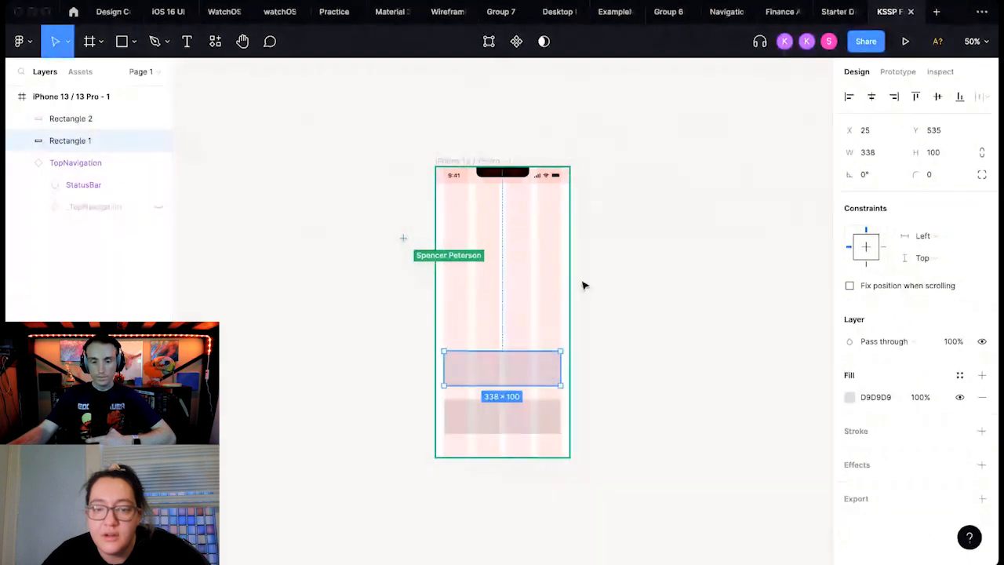
left_click(849, 397)
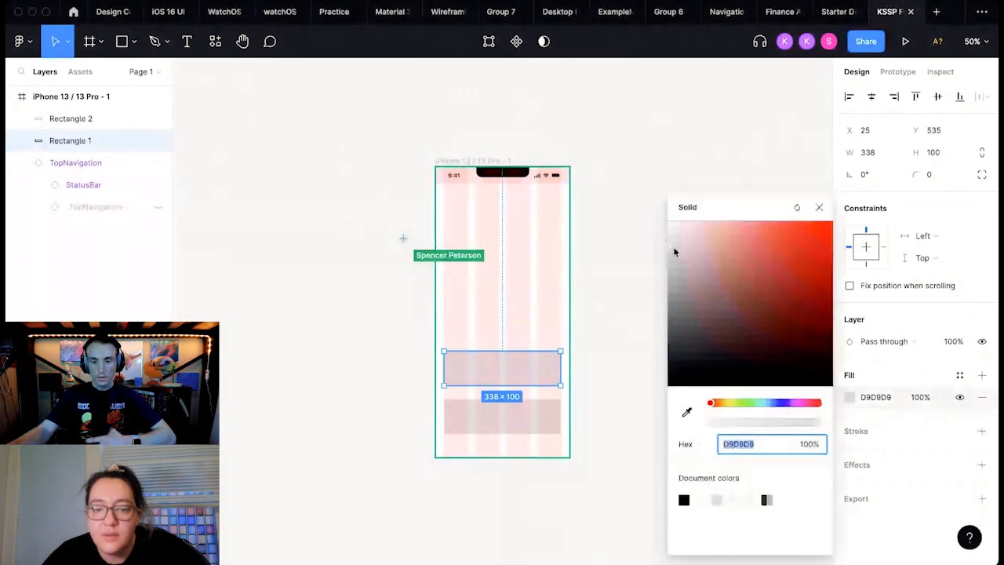
left_click_drag(673, 251, 665, 291)
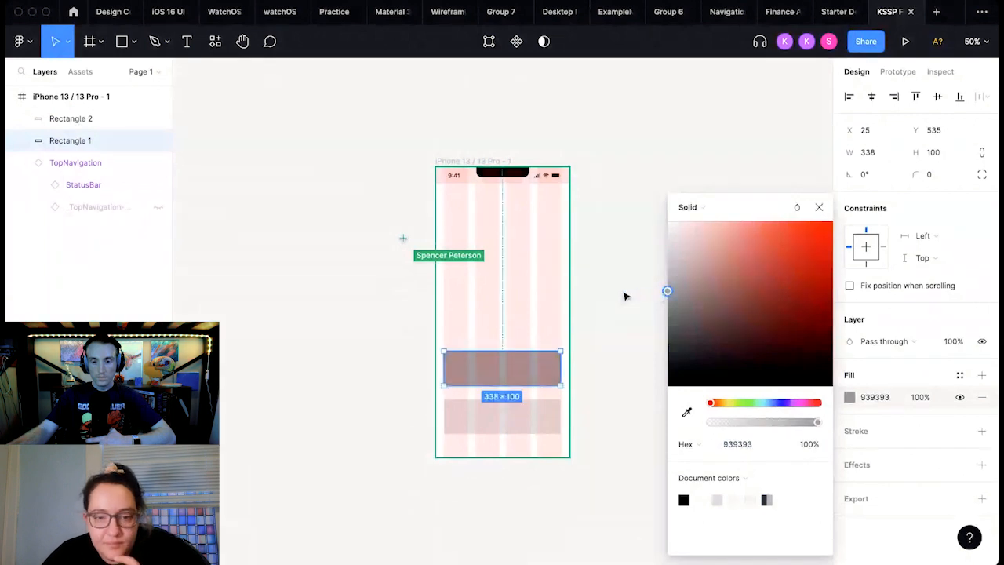
left_click(625, 297)
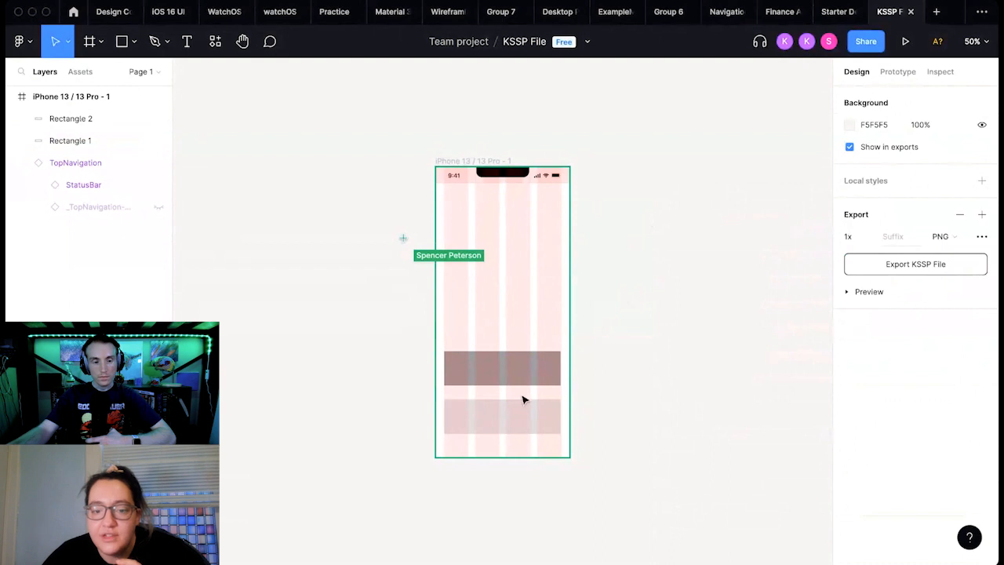
Step: Round the corners of both the upper and lower rectangles with a radius of 25
left_click(546, 381)
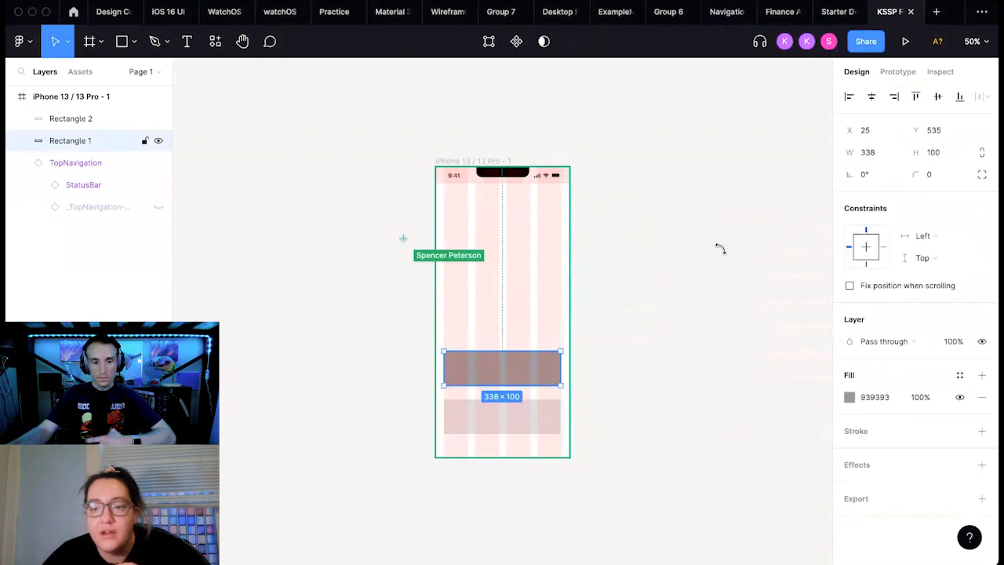
left_click(933, 177)
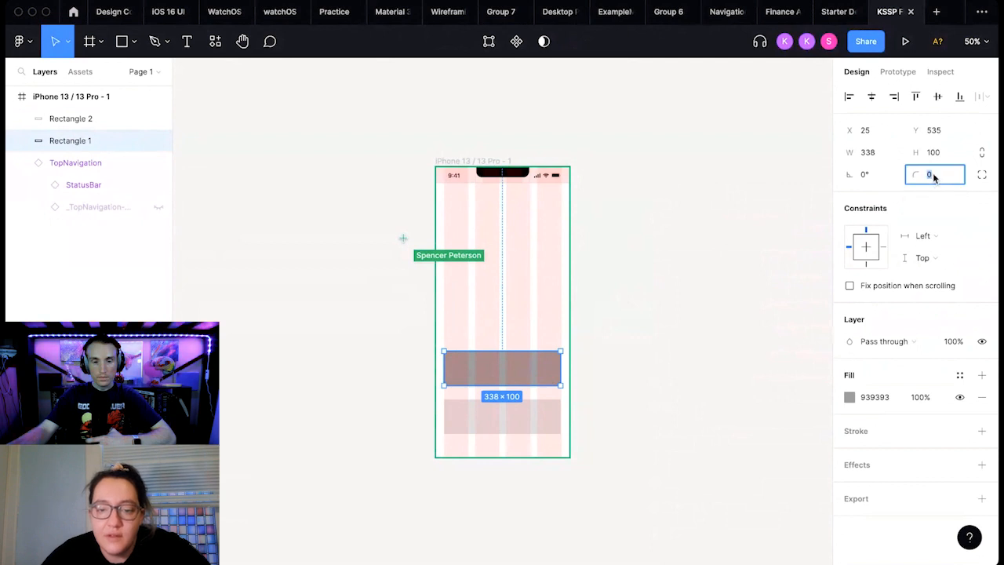
key("Return")
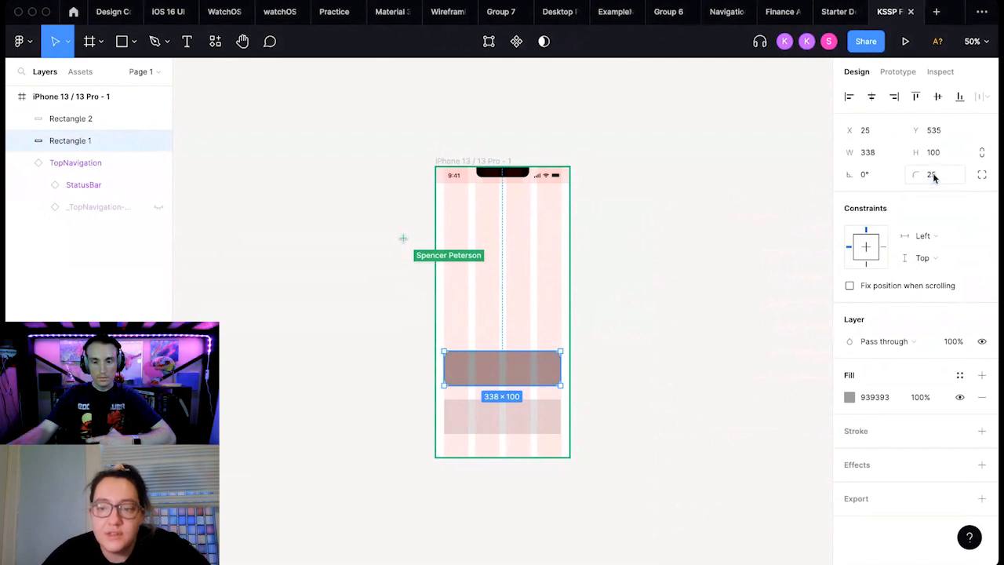
left_click(521, 430)
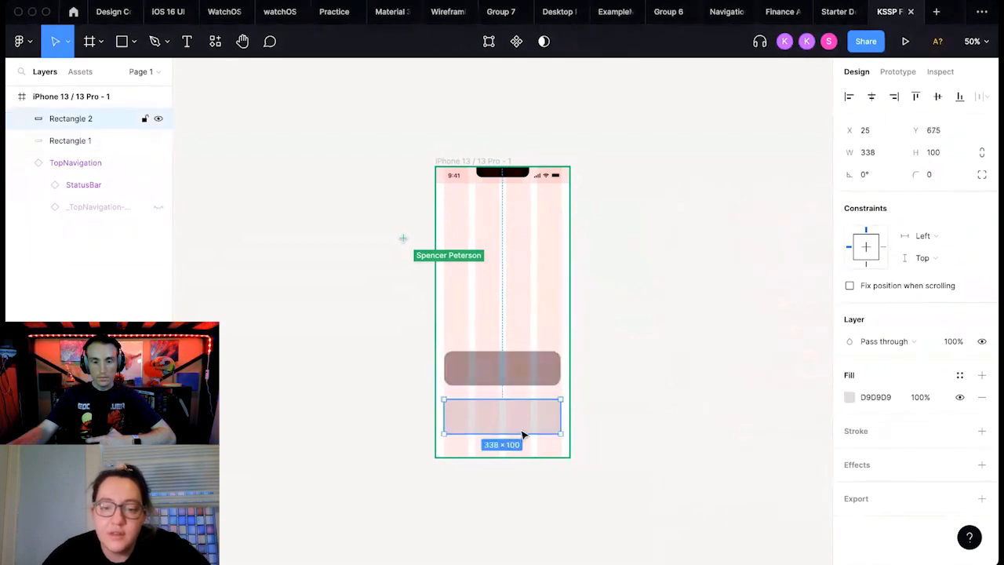
left_click(939, 174)
type("25")
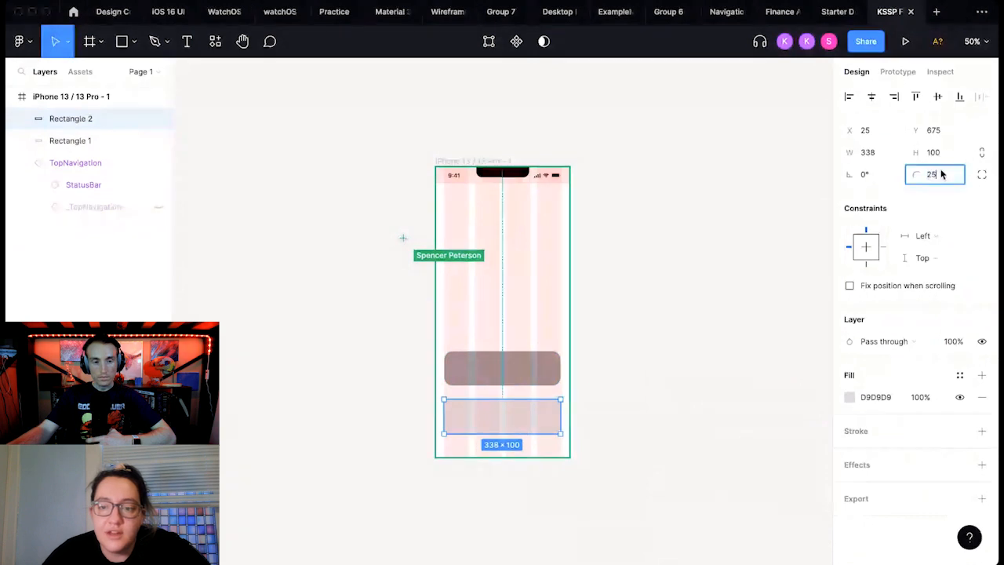
key("Return")
left_click(731, 260)
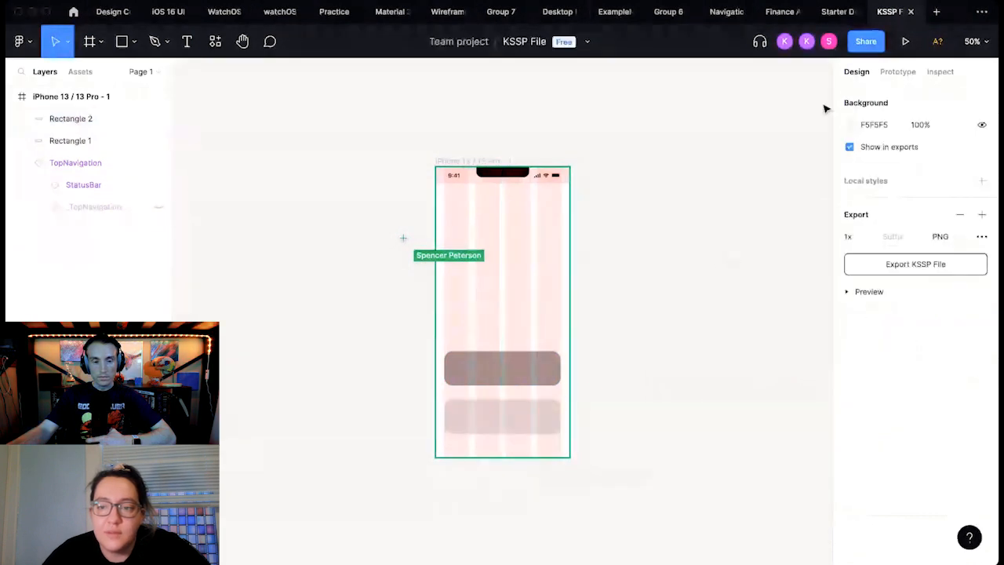
left_click(484, 370)
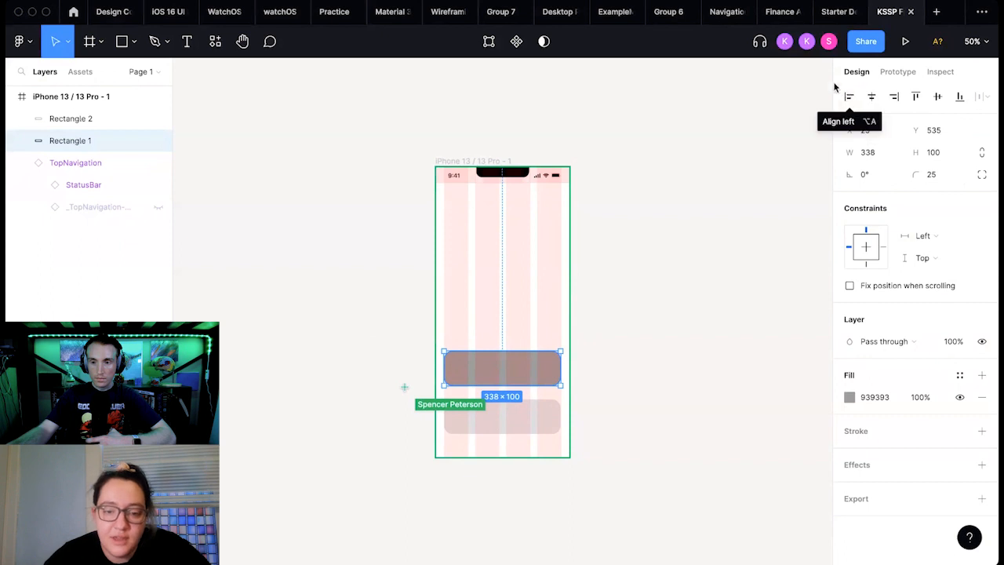
left_click(604, 358)
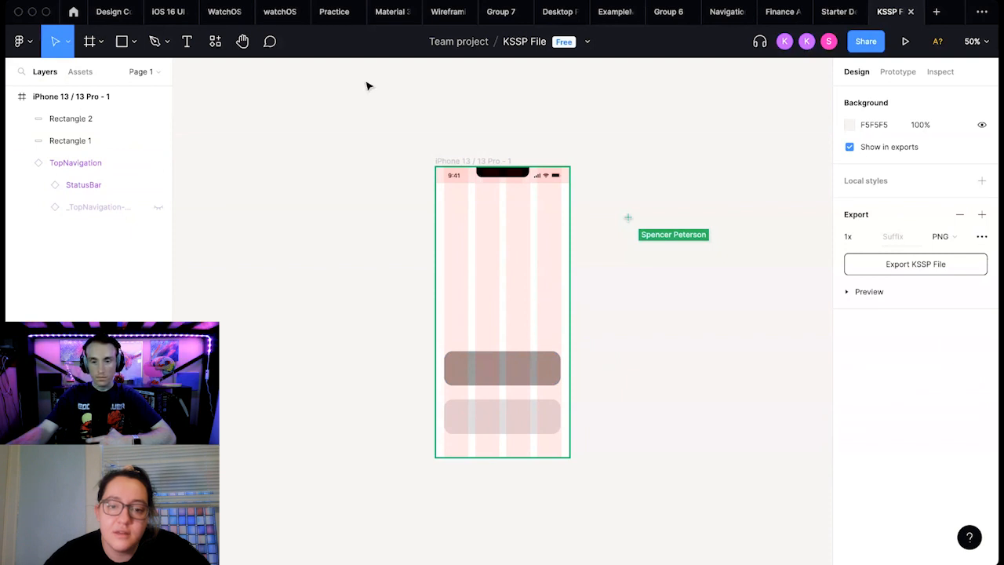
Step: Add the text "Log In" on the dark upper rectangle and set its font size to 36
key("t")
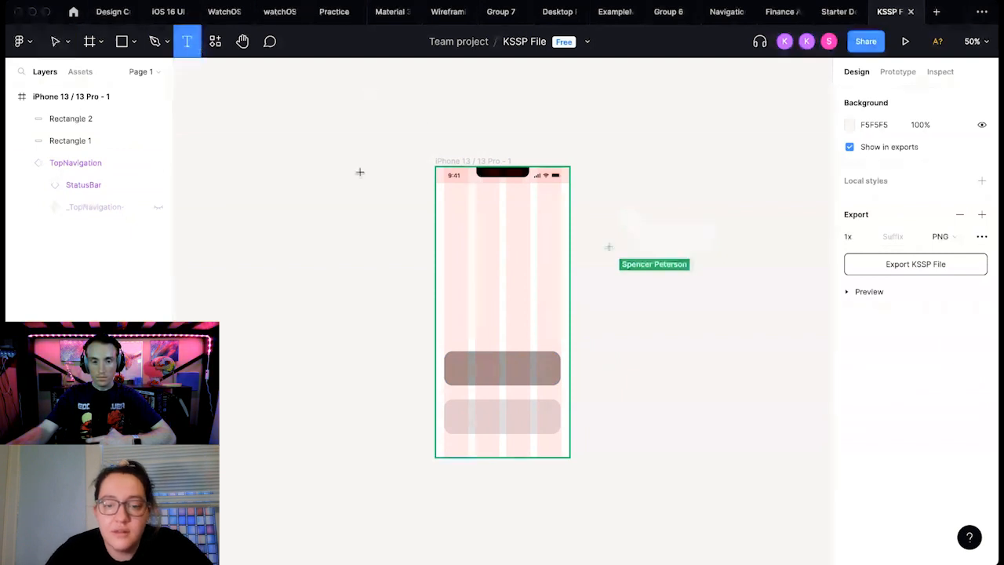
left_click(492, 367)
key("Escape")
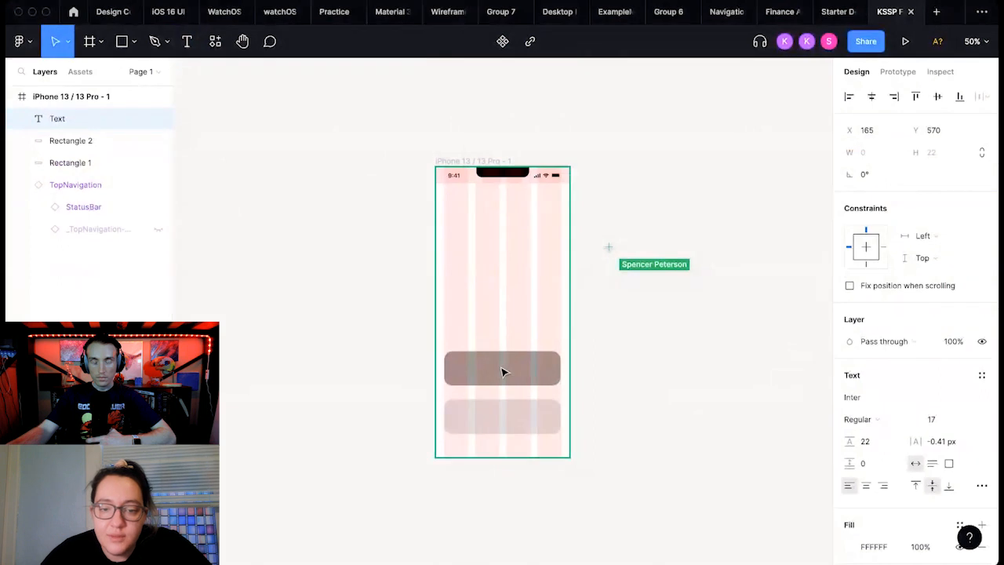
type("Login")
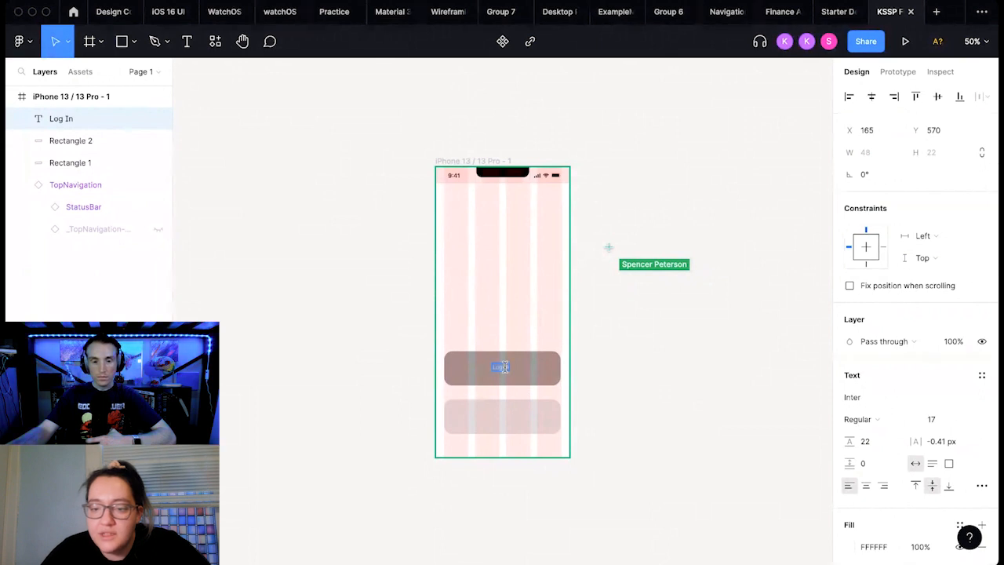
left_click(968, 423)
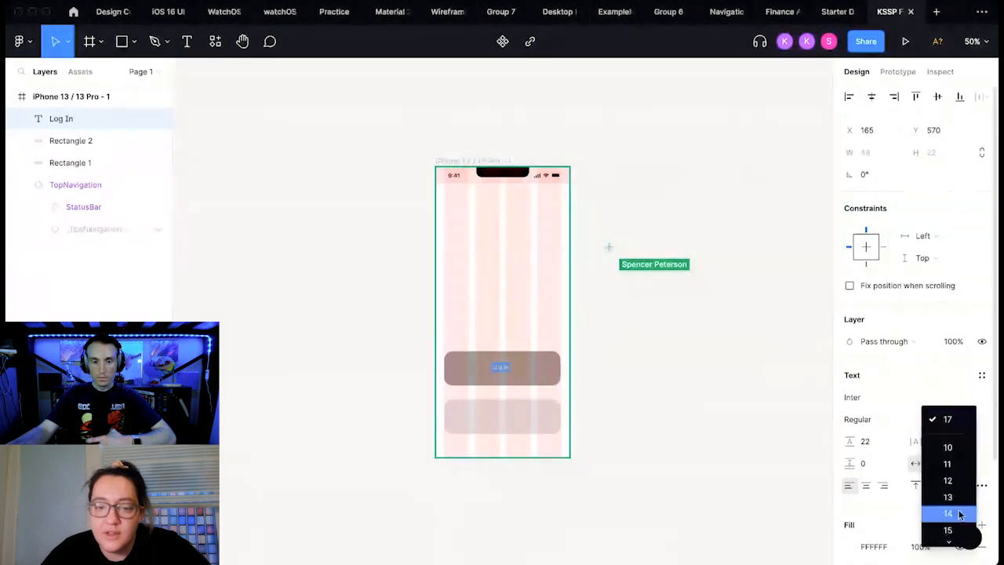
scroll(958, 515, "down", 3)
left_click(958, 449)
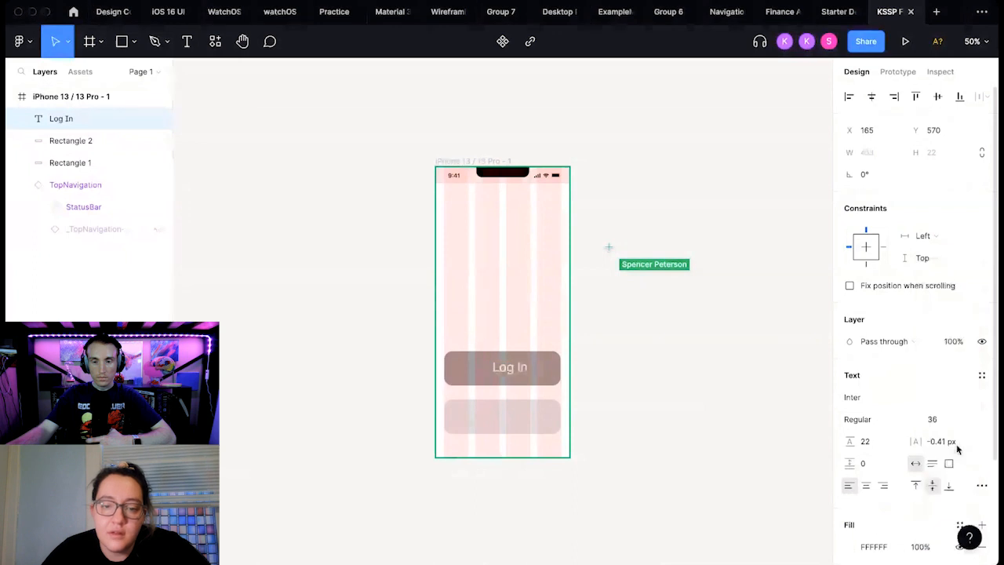
Step: Center the "Log In" label horizontally and vertically within the dark upper rectangle
double_click(508, 367)
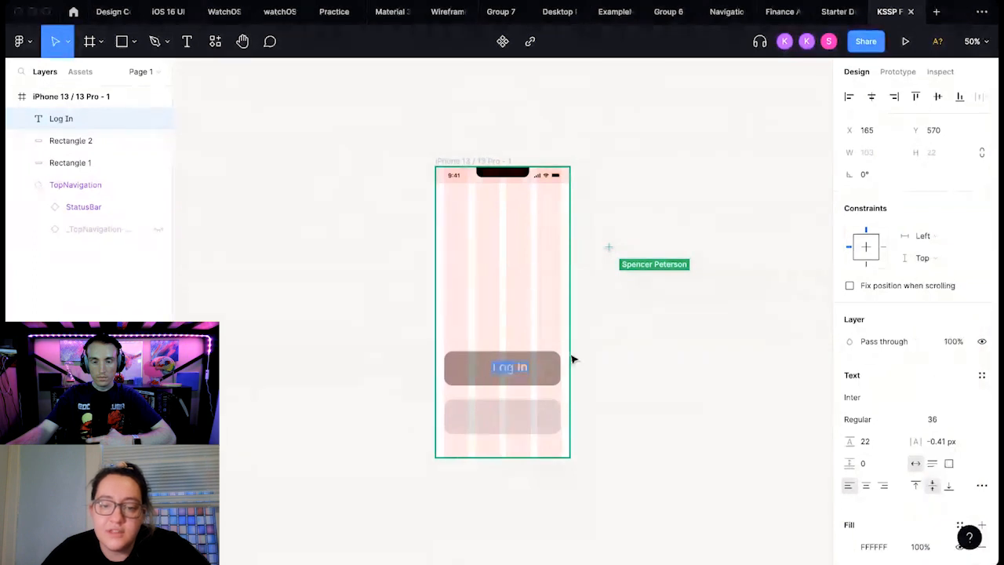
key("Escape")
left_click_drag(513, 372, 506, 374)
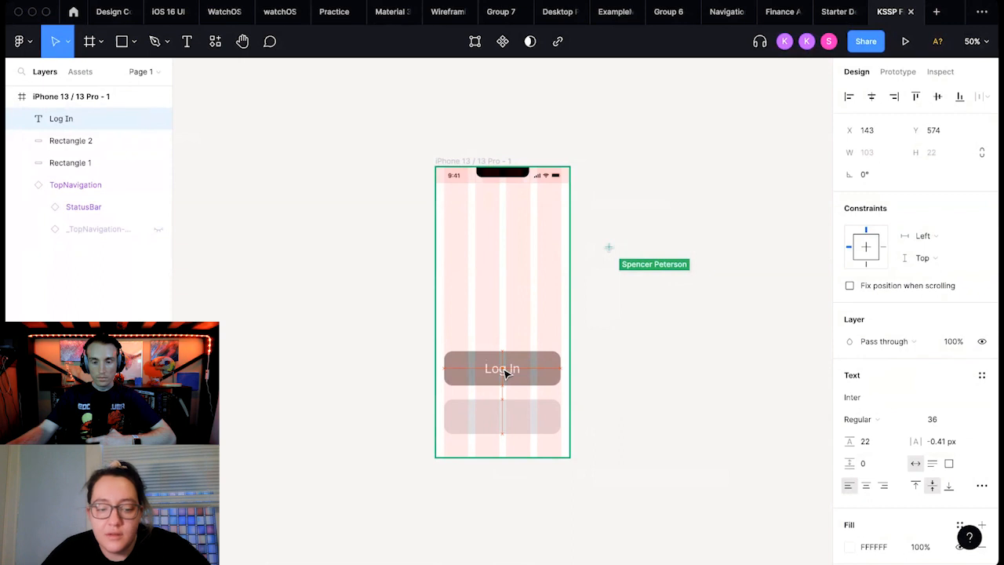
left_click(618, 368)
Step: Duplicate the "Log In" label onto the lower rectangle, change the copy to "Sign Up" and center it there
left_click(497, 376)
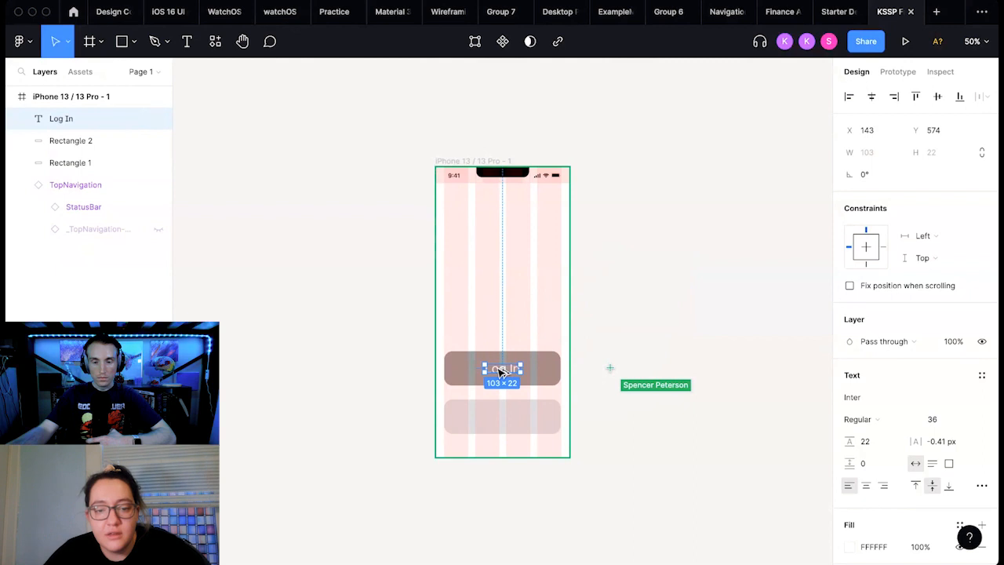
left_click_drag(502, 372, 497, 421)
double_click(497, 421)
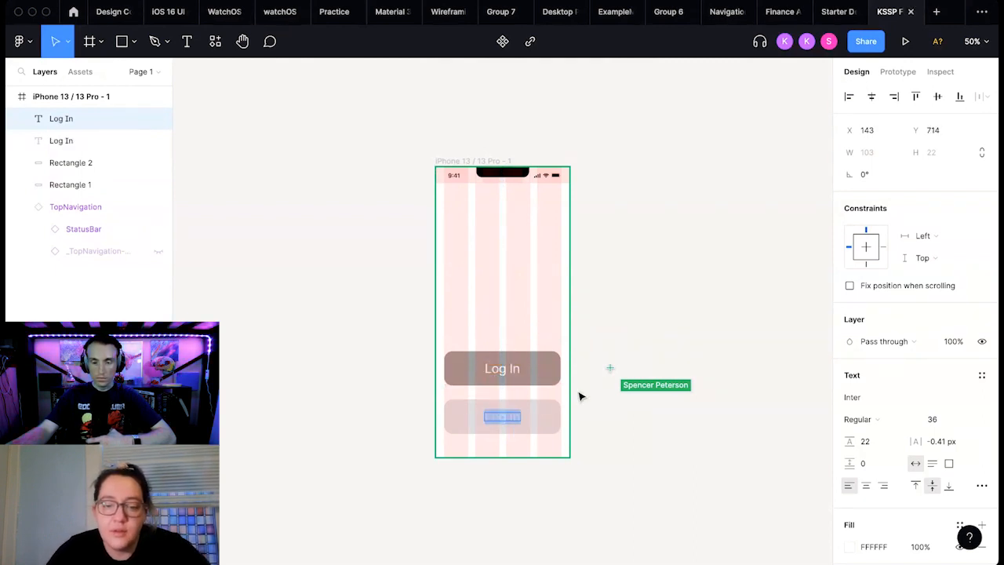
type("Sign U")
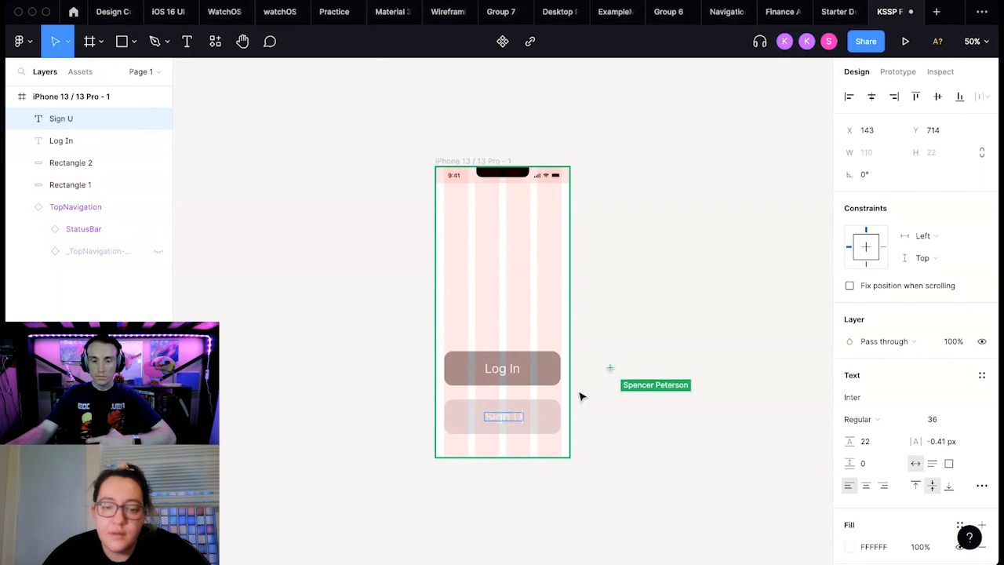
type("p")
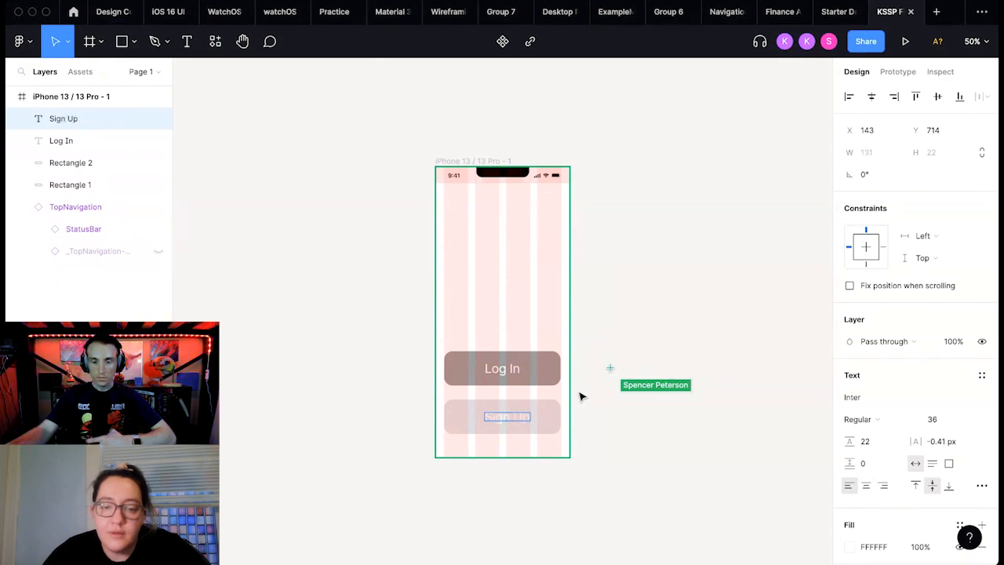
key("Escape")
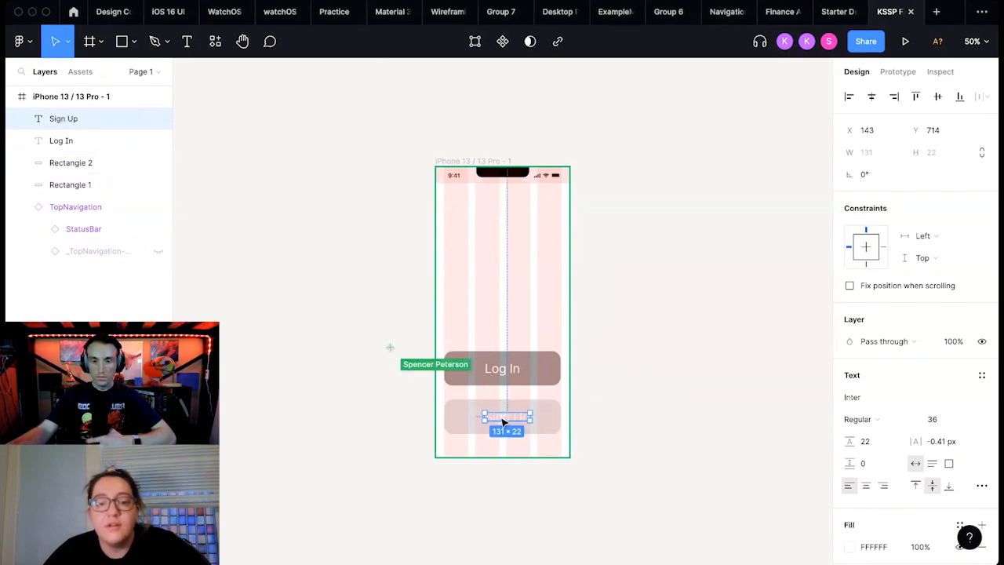
left_click_drag(502, 420, 503, 421)
left_click(694, 359)
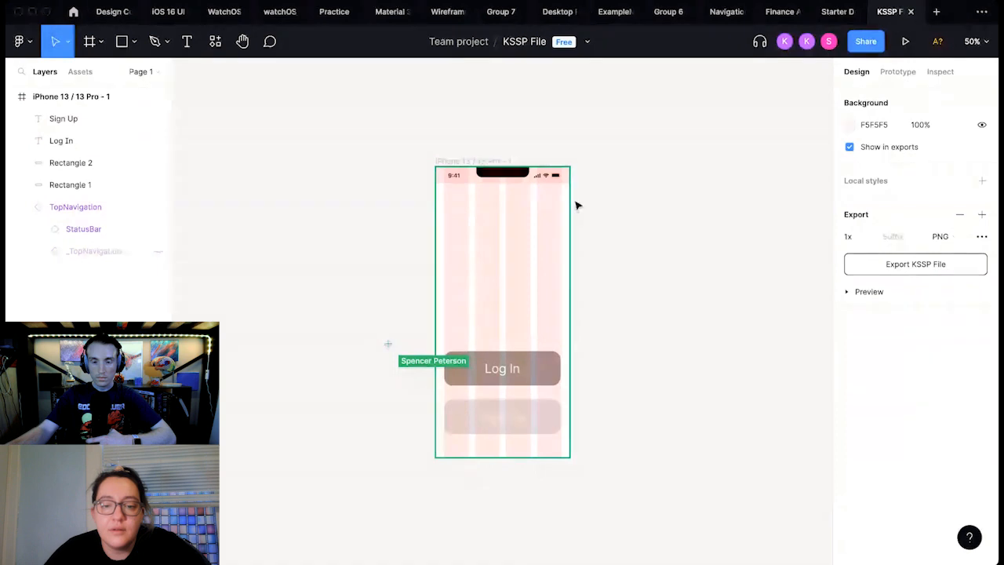
Step: Select both buttons together with their labels and move them higher in the iPhone frame
left_click_drag(558, 441, 444, 317)
left_click(650, 346)
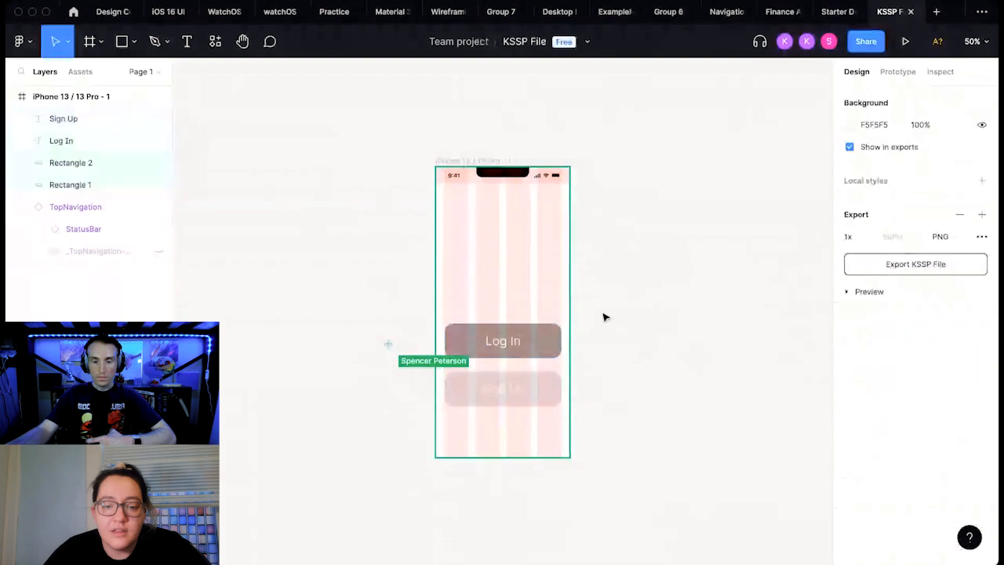
Step: Add the text "Welcome Video" below the Sign Up button in the iPhone frame
left_click(186, 40)
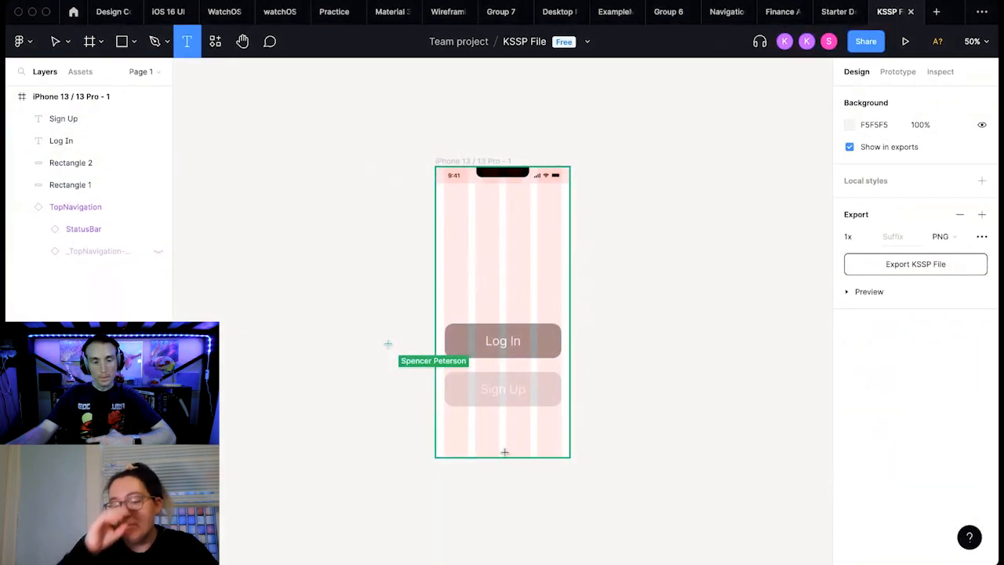
left_click(456, 428)
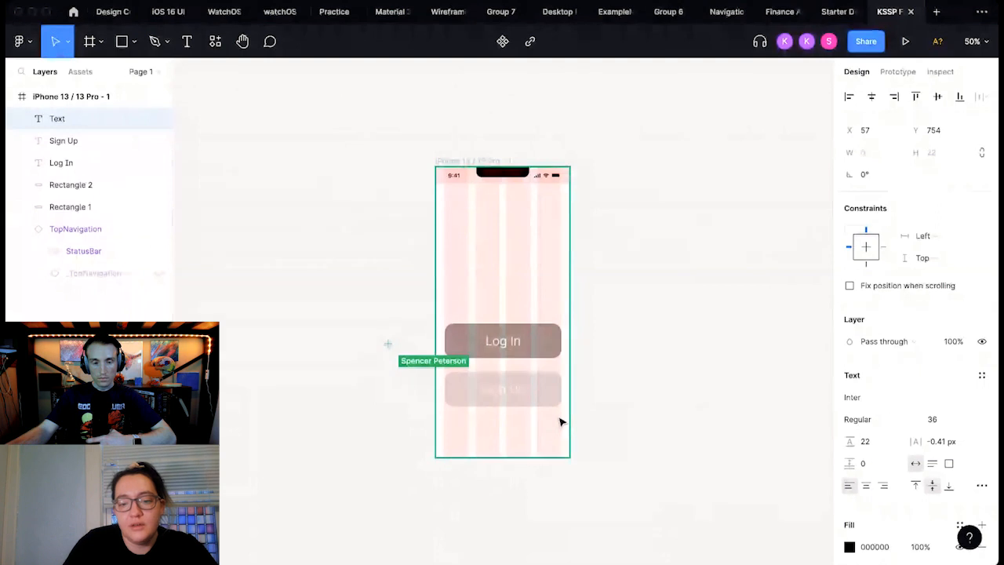
type("Abou")
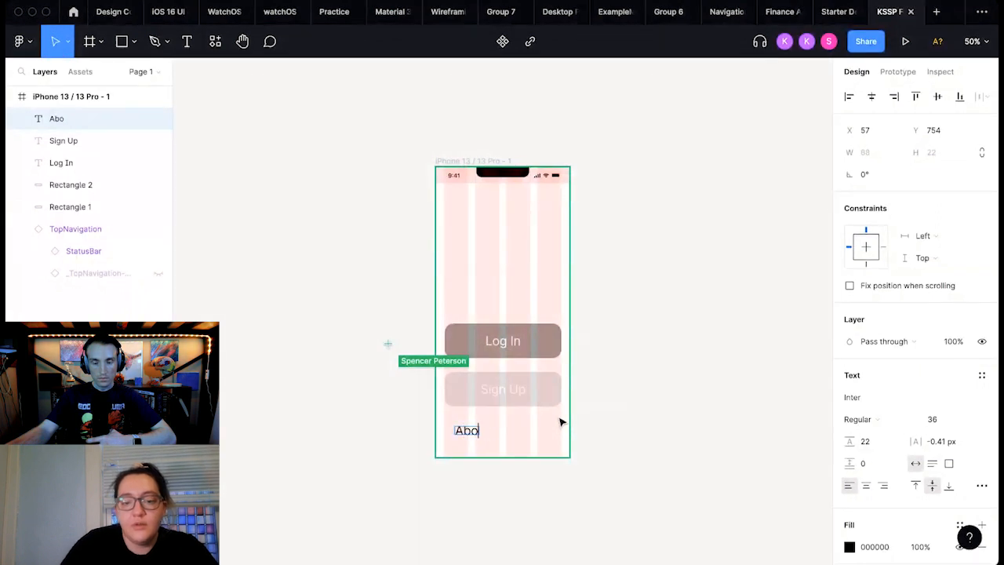
key("BackSpace")
key("BackSpace")
key("BackSpace")
type("Welcome Video")
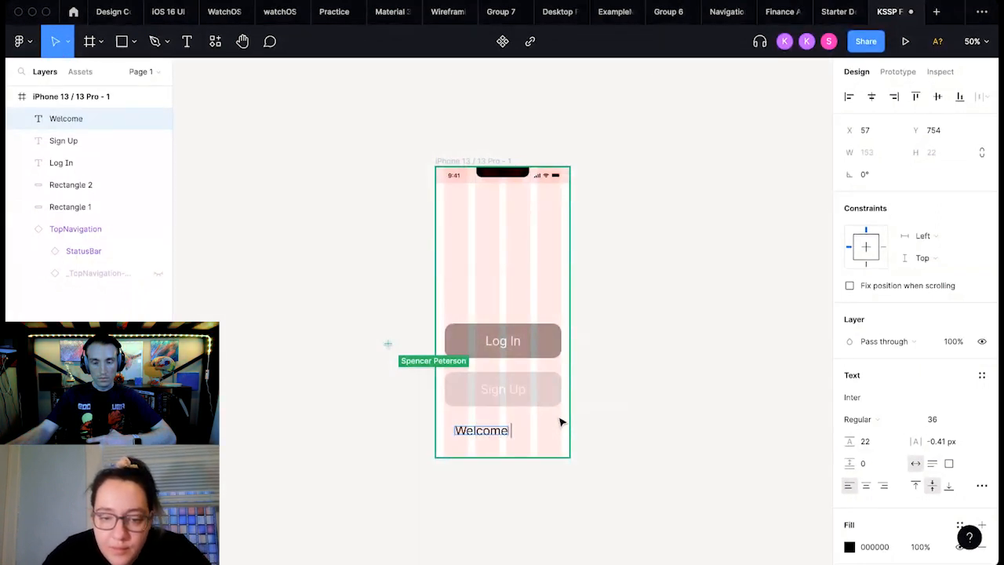
Step: Center the "Welcome Video" text horizontally under the Sign Up button
left_click(679, 432)
left_click_drag(519, 444, 525, 442)
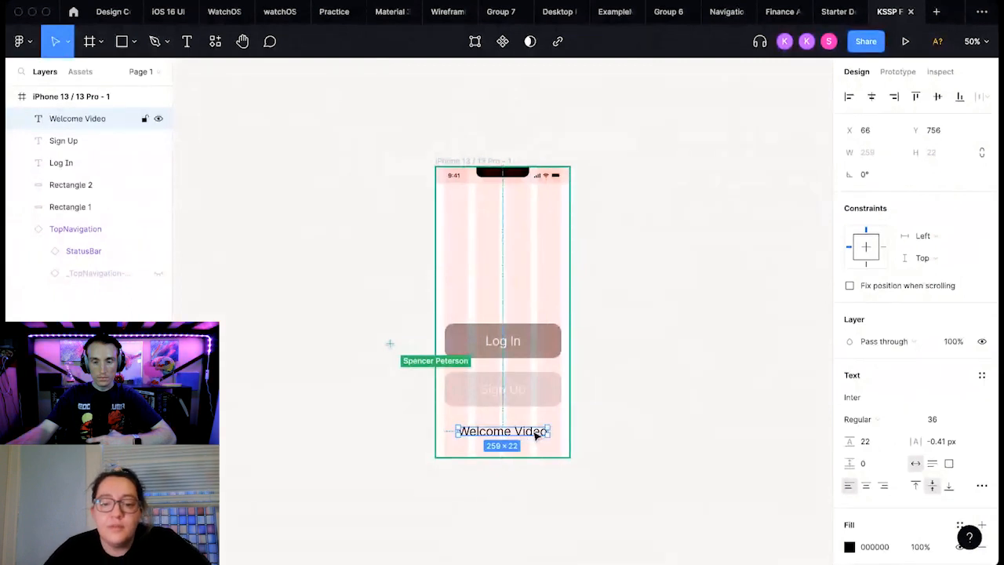
left_click(629, 398)
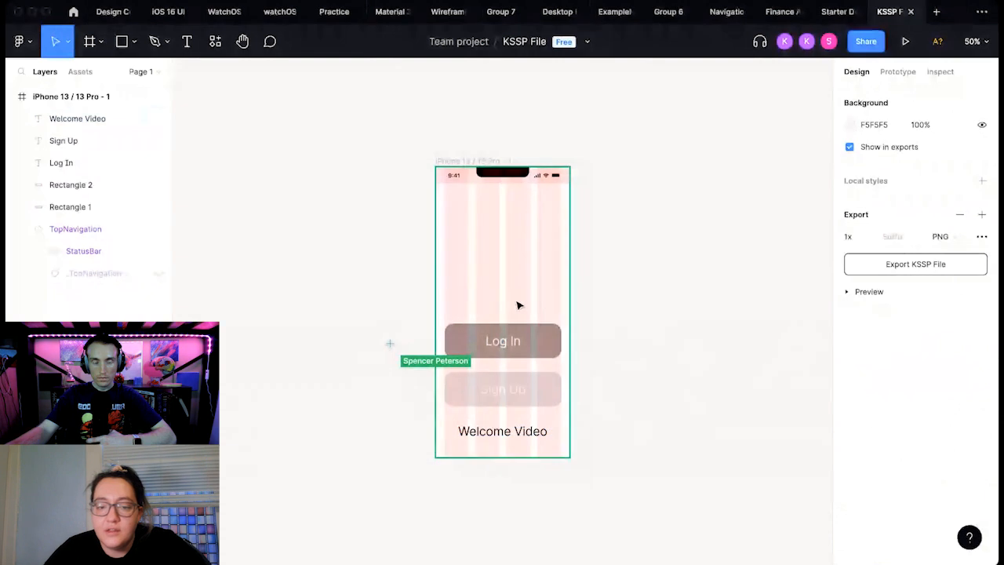
Step: Underline the "Welcome Video" text so it reads as a link
left_click(528, 436)
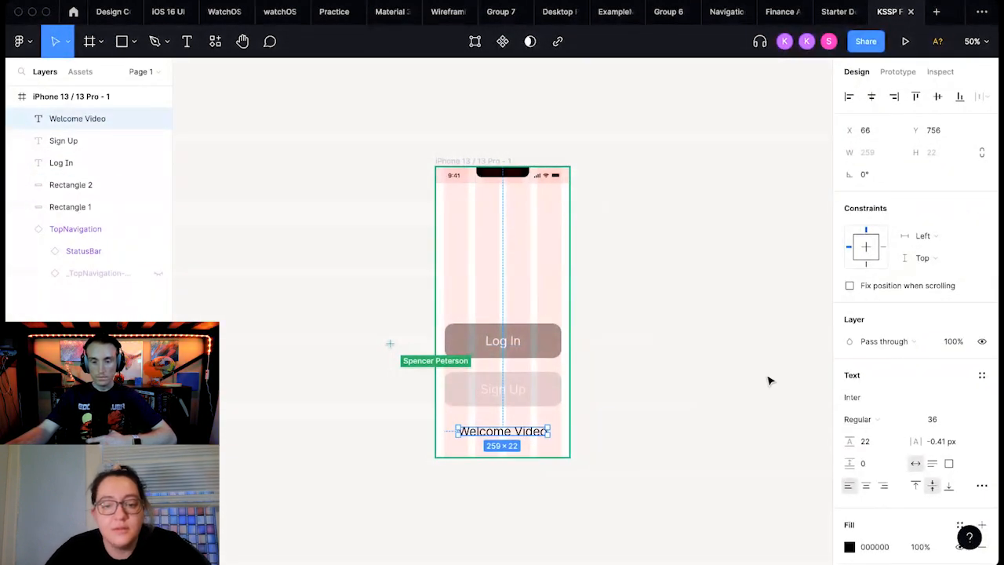
key("super+u")
key("super+u")
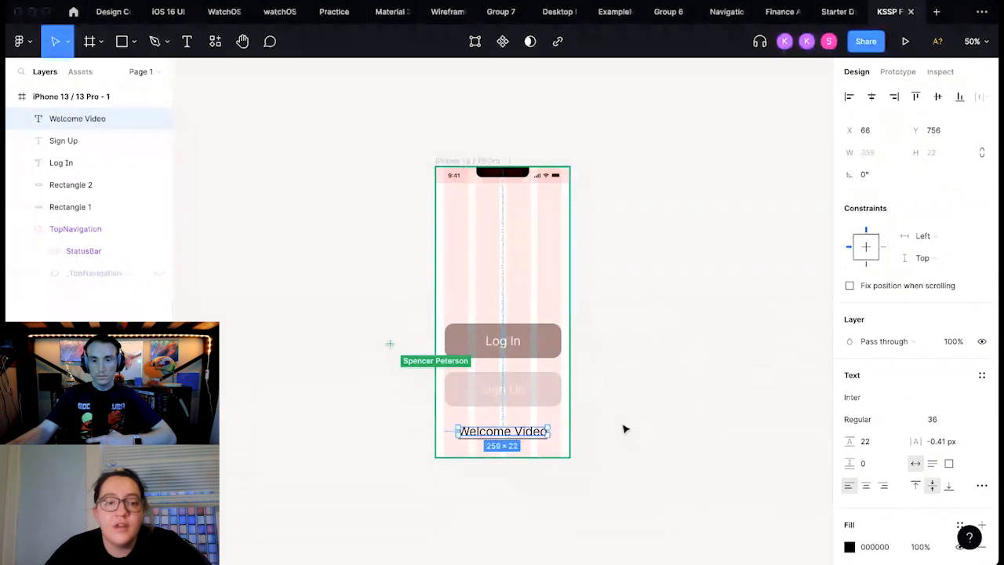
left_click(645, 398)
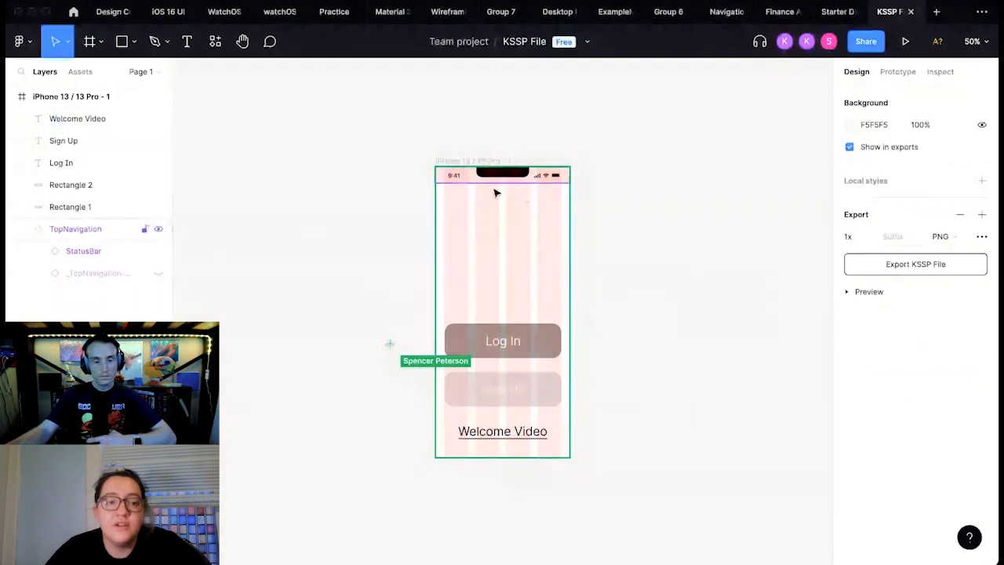
Step: Draw a square about 200 × 200, centered in the frame between the status bar and the Log In button
left_click(124, 43)
left_click(133, 44)
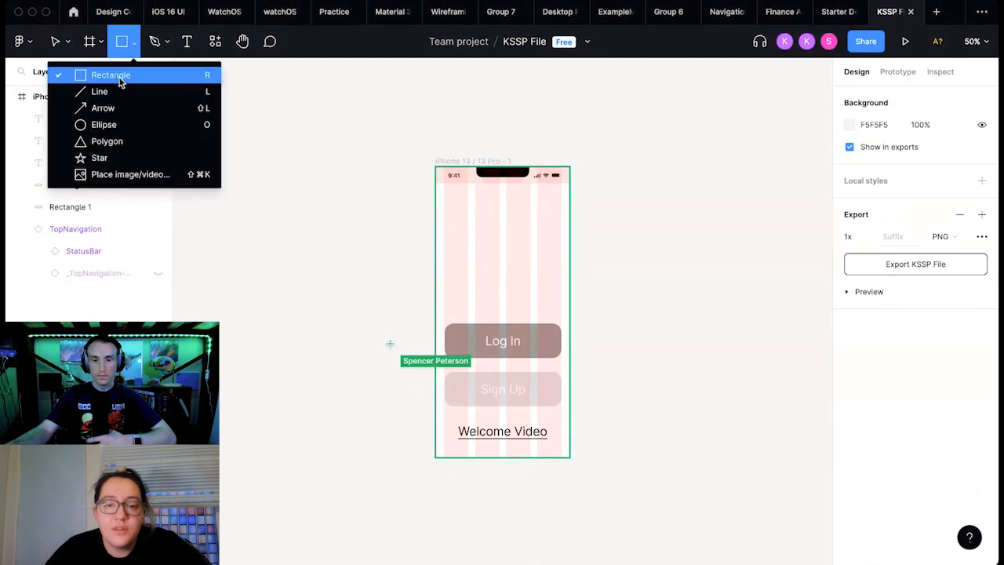
left_click(119, 76)
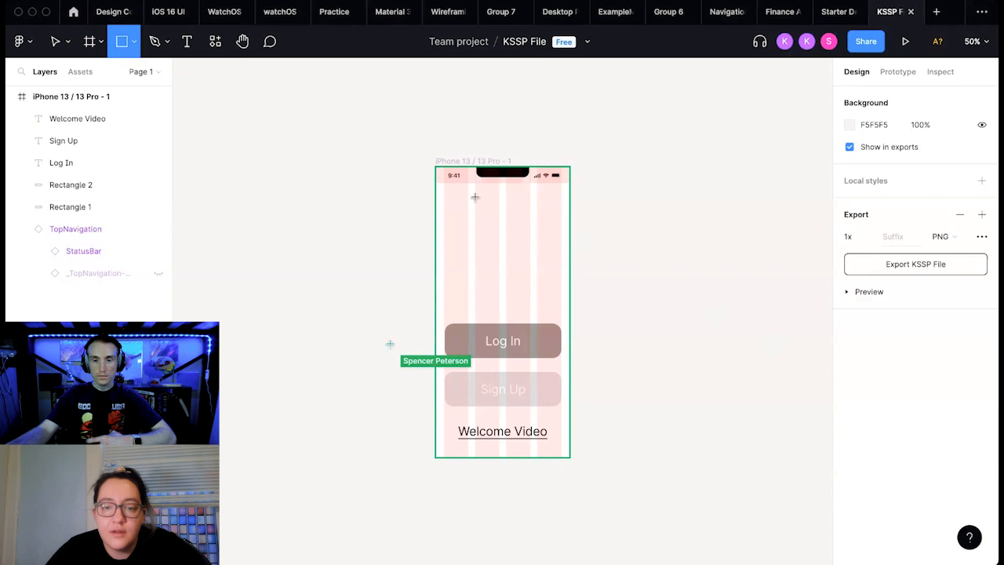
mouse_move(467, 195)
left_mouse_down()
mouse_move(539, 243)
mouse_move(537, 269)
left_mouse_up()
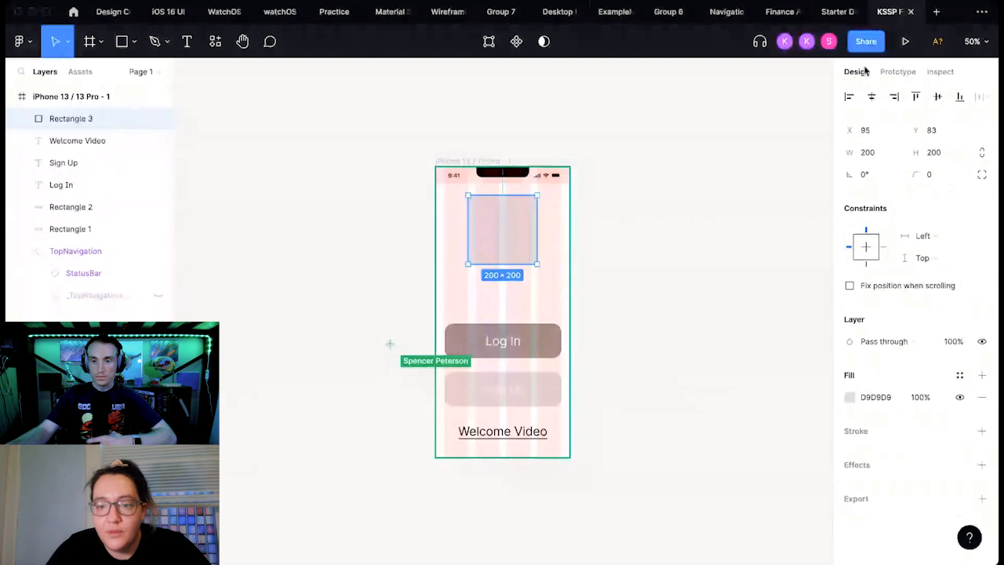
Step: Try sizing the square above the Log In button to a width of 100 and a height of 300
left_click(865, 152)
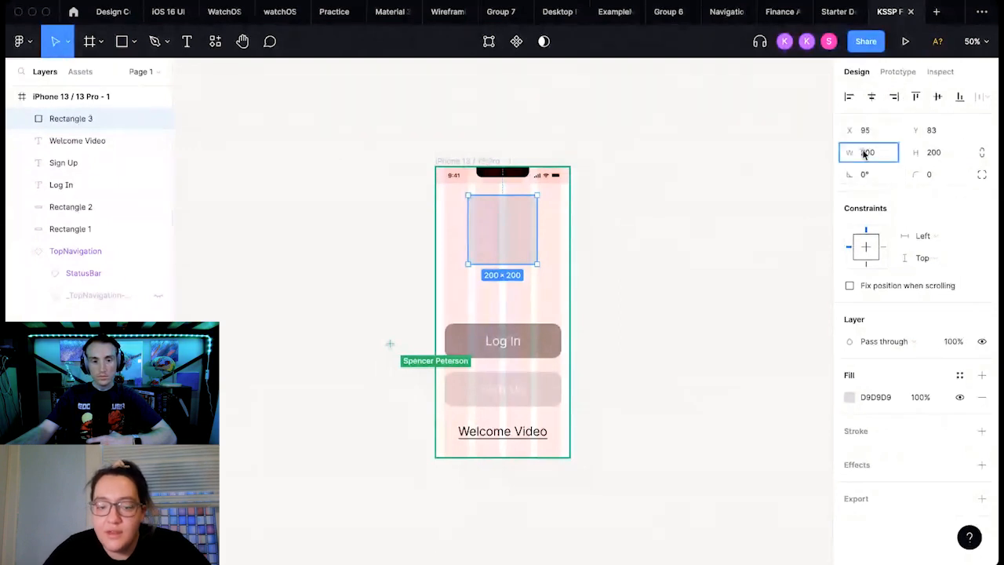
type("100")
key("Return")
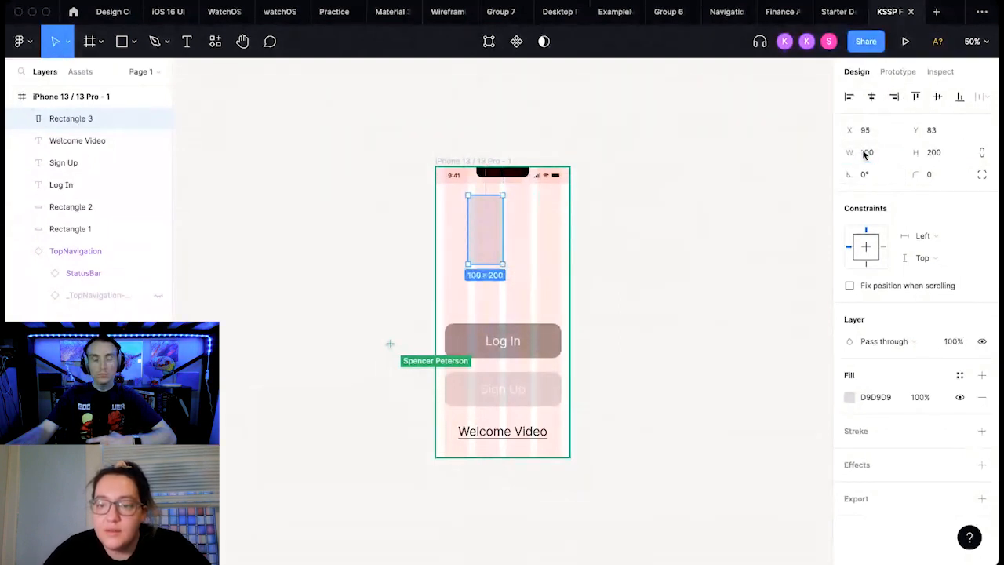
left_click(933, 152)
type("300")
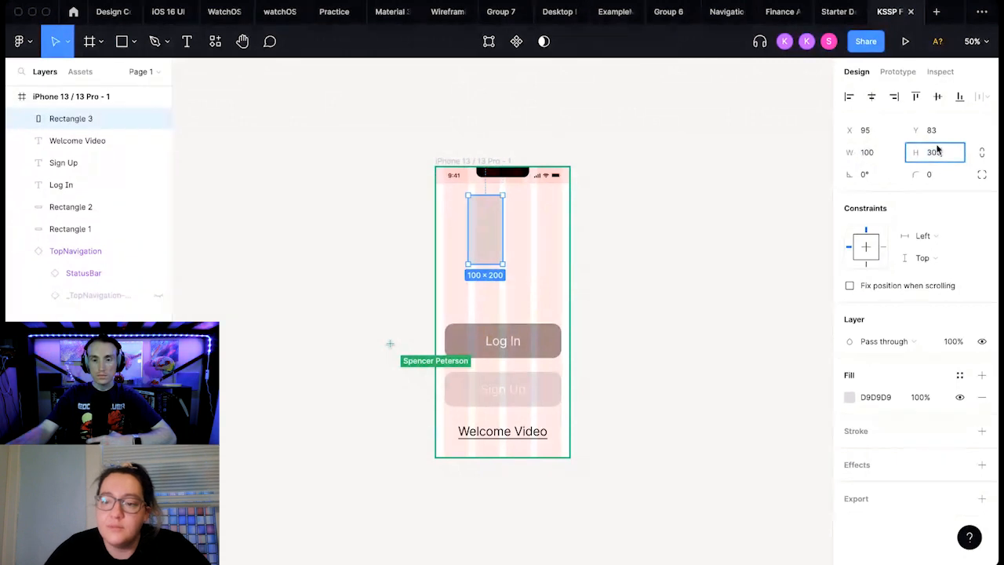
key("Return")
Step: Set both the height and the width of the shape above the Log In button to 200
left_click(933, 152)
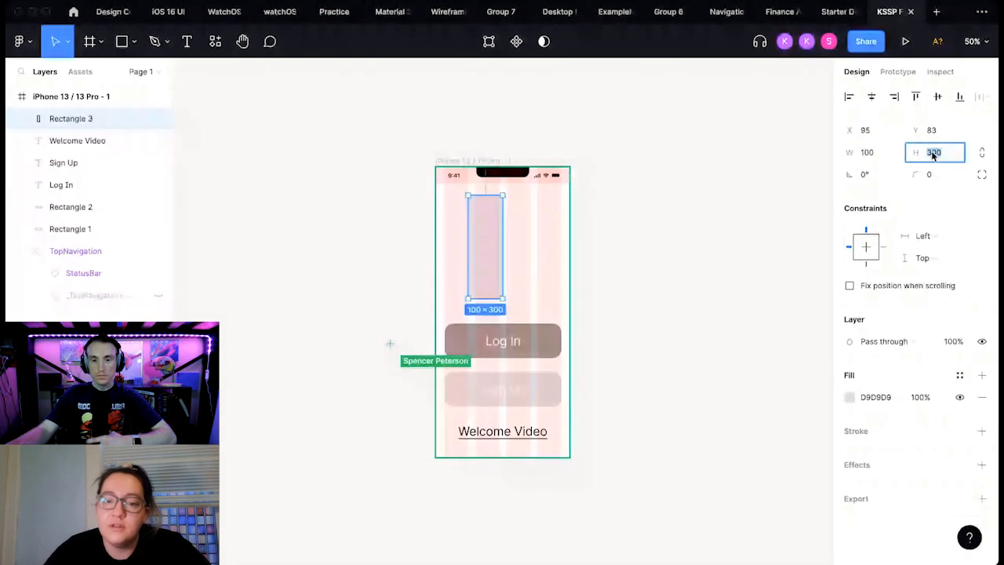
type("200")
key("Return")
left_click(874, 152)
type("200")
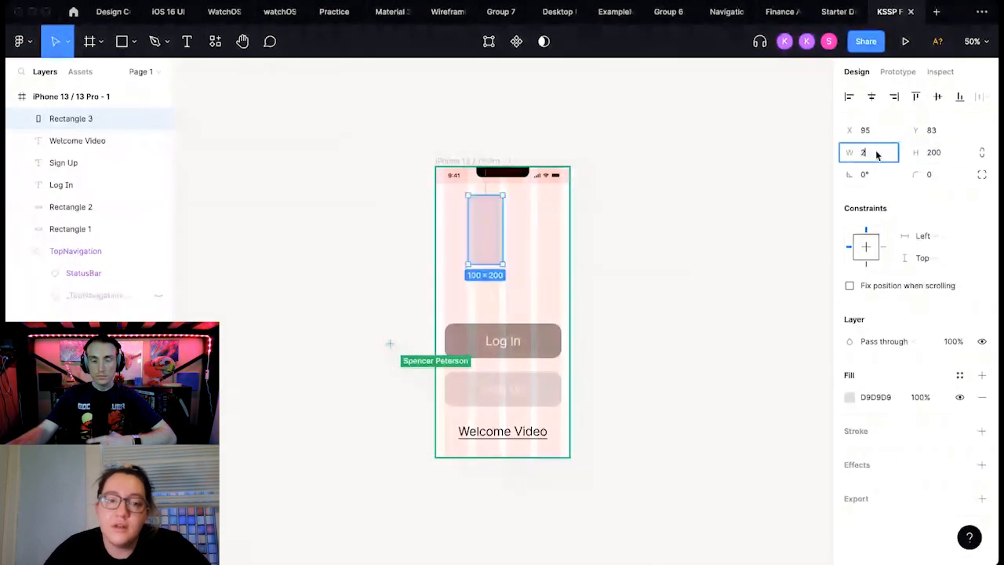
key("Return")
left_click(761, 210)
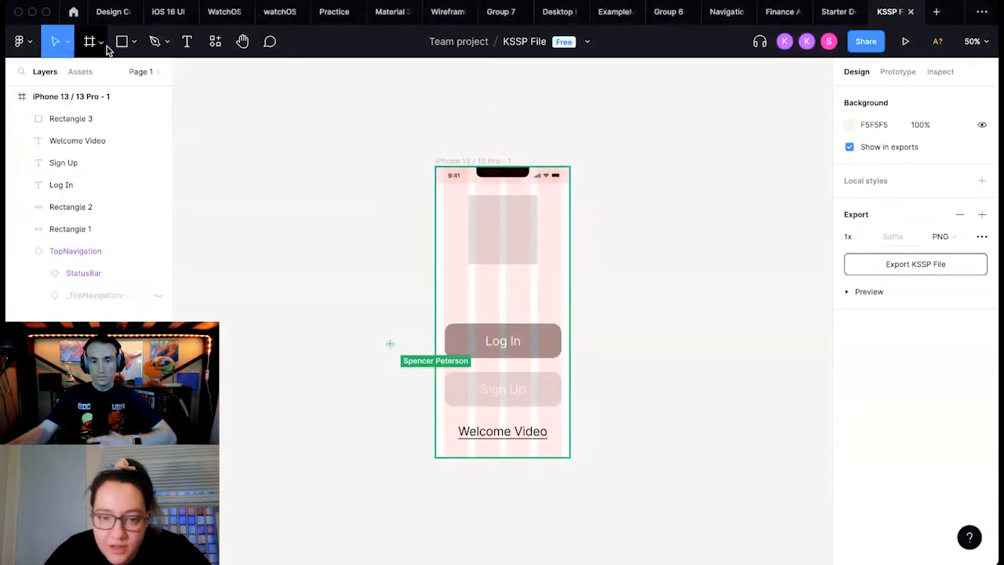
Step: Draw a diagonal line across the gray square from its upper-left to its lower-right corner, aligning its ends with the corners
left_click(133, 47)
left_click(117, 90)
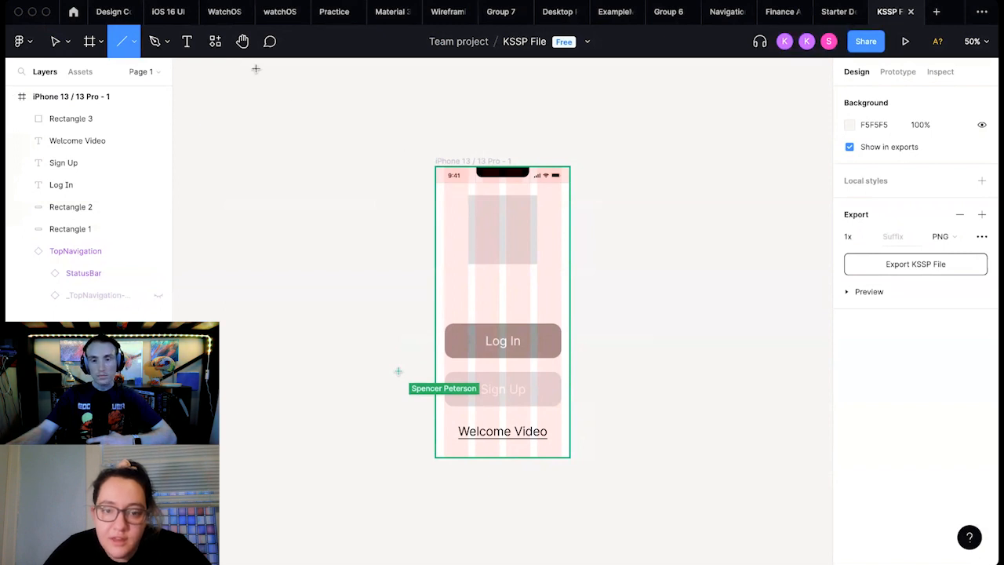
left_click(133, 42)
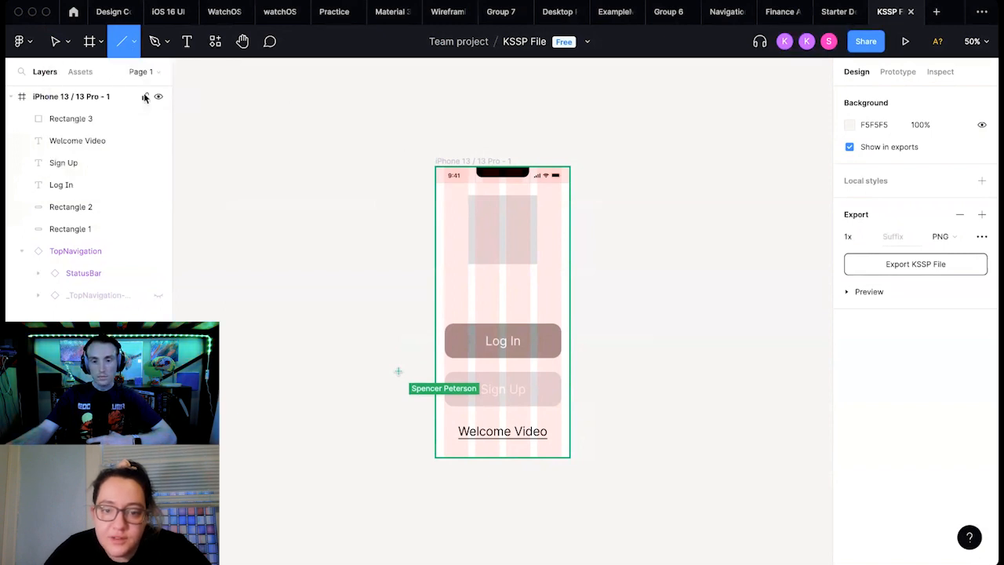
left_click_drag(468, 194, 534, 264)
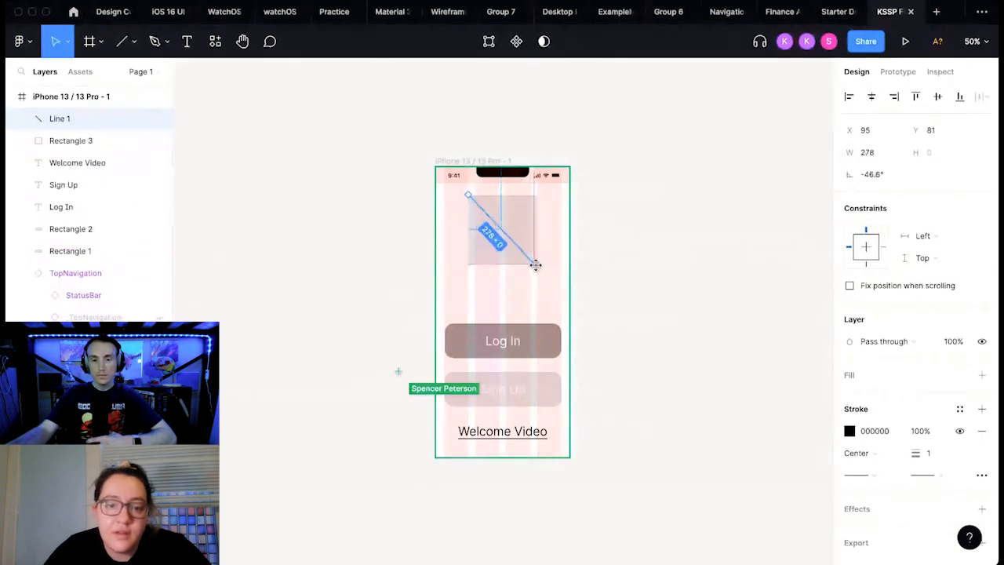
left_click(613, 257)
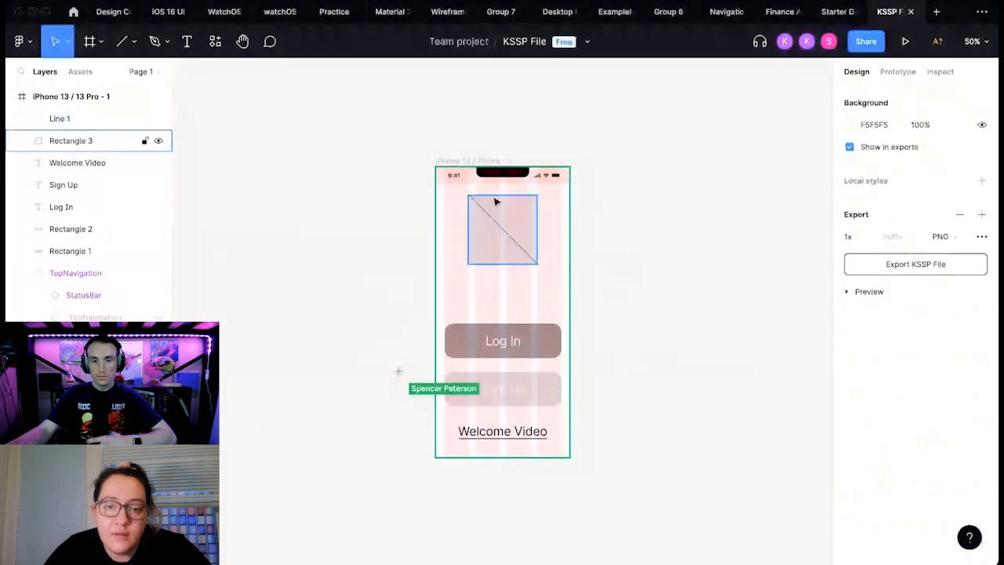
left_click(486, 216)
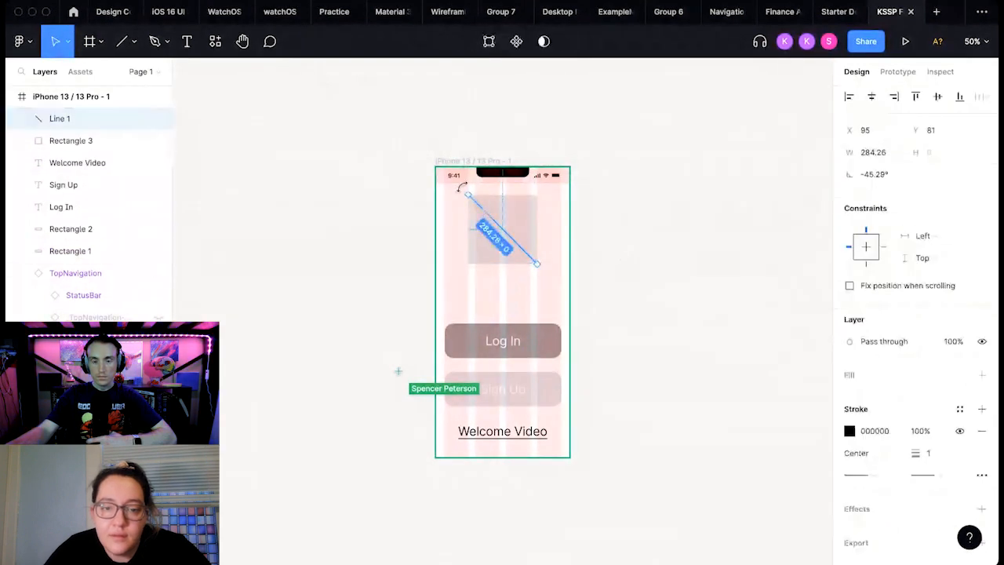
left_click_drag(463, 197, 468, 196)
left_click(604, 217)
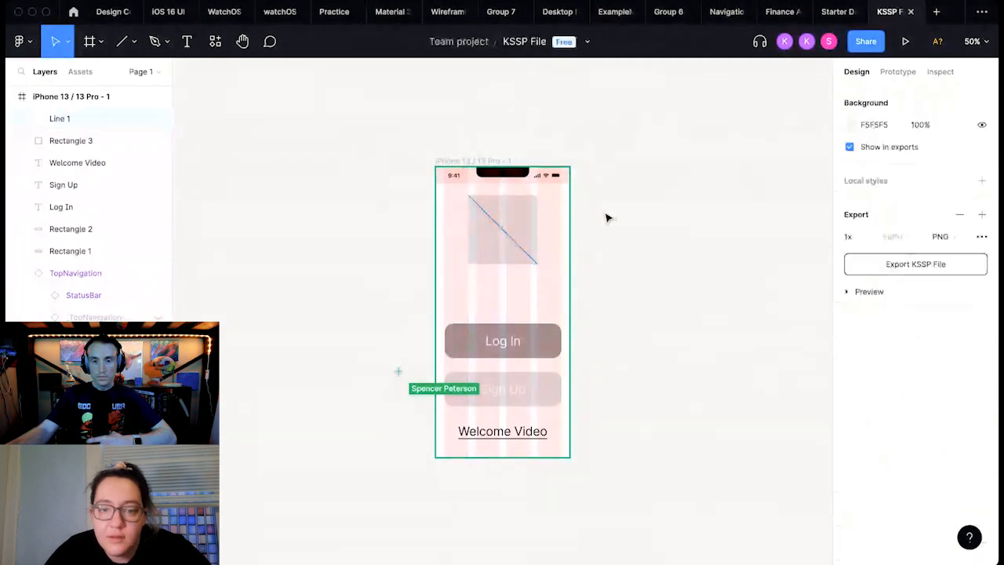
Step: Draw the opposite diagonal from the square's upper-right to lower-left corner, snapping its ends to the corners to complete the placeholder cross
left_click(134, 43)
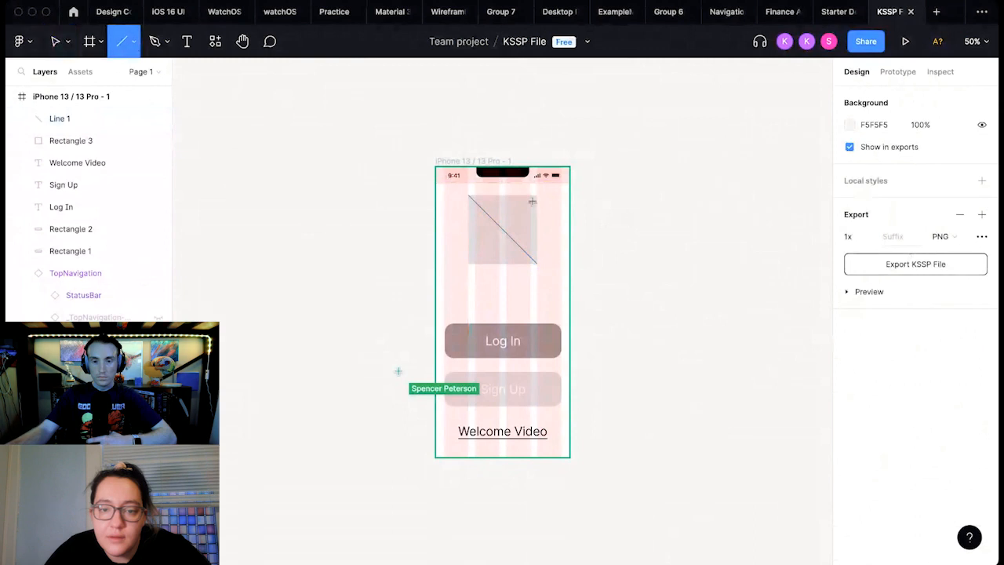
left_click_drag(536, 194, 468, 264)
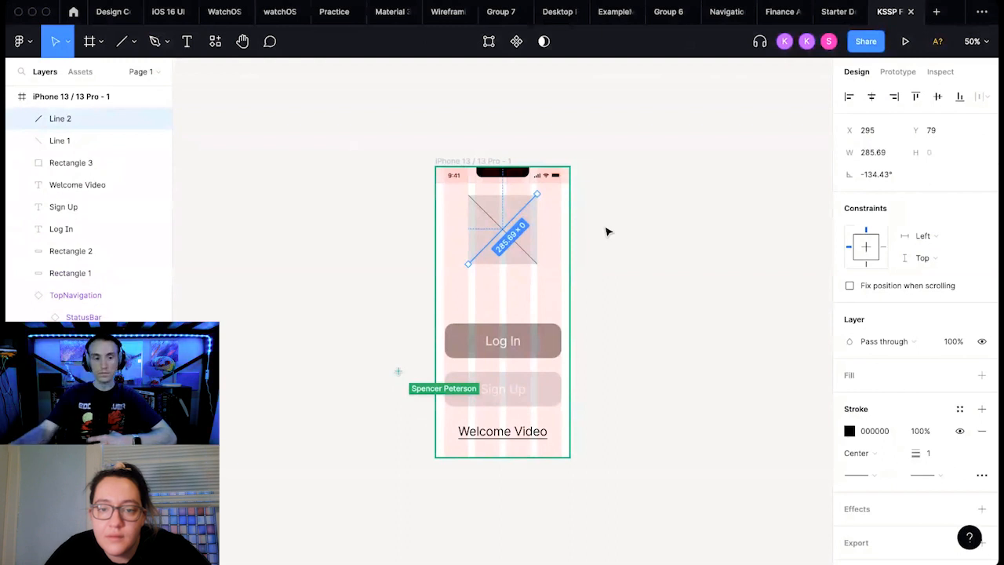
left_click_drag(536, 193, 532, 199)
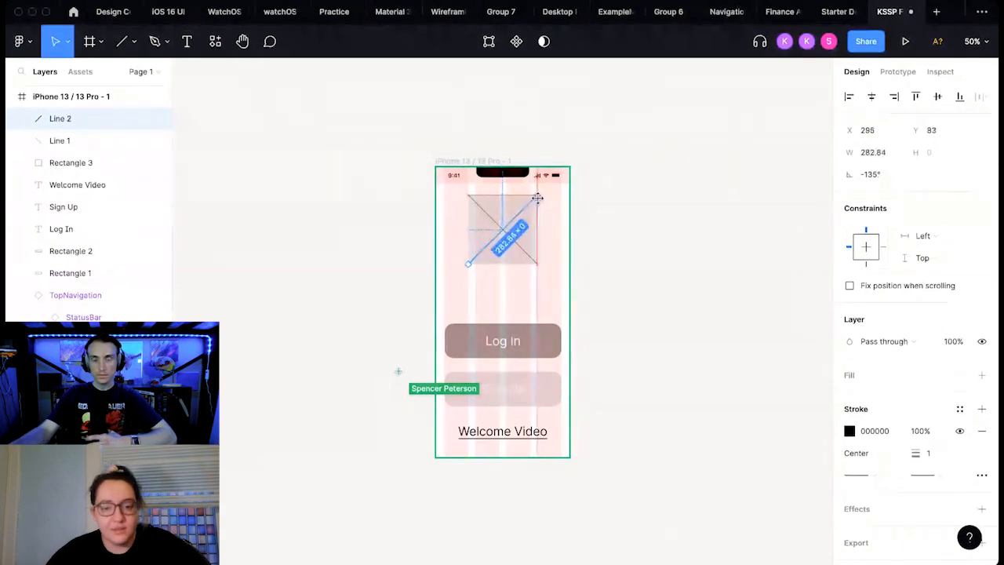
left_click(600, 206)
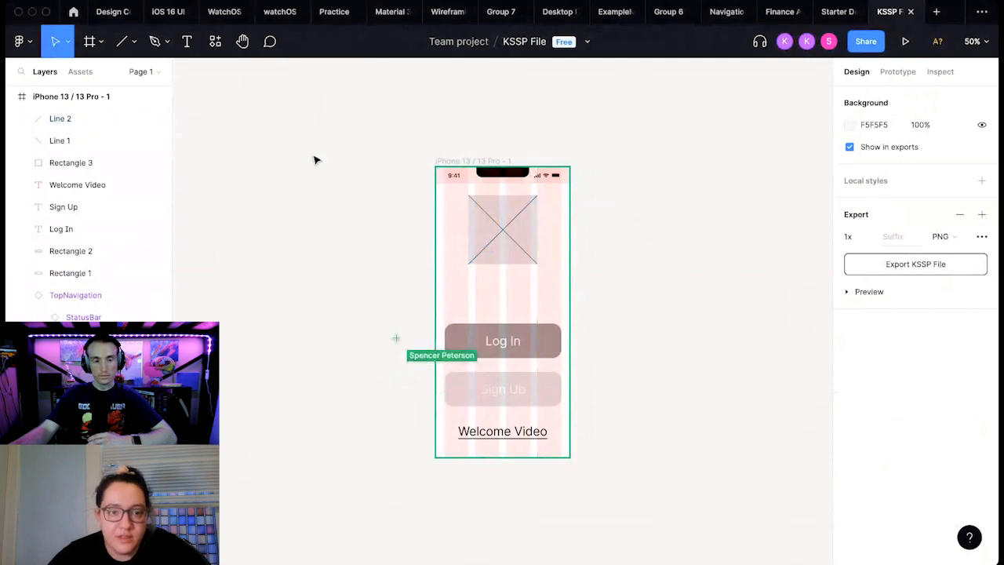
Step: Create a text box about 298 × 105 between the image placeholder and the Log In button, with font size 64
left_click(187, 42)
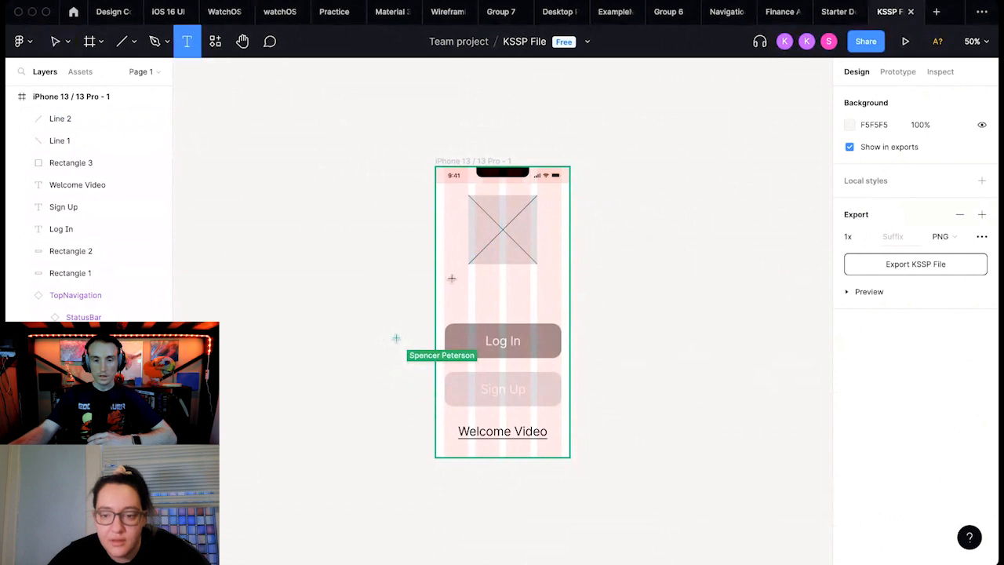
left_click_drag(452, 276, 555, 311)
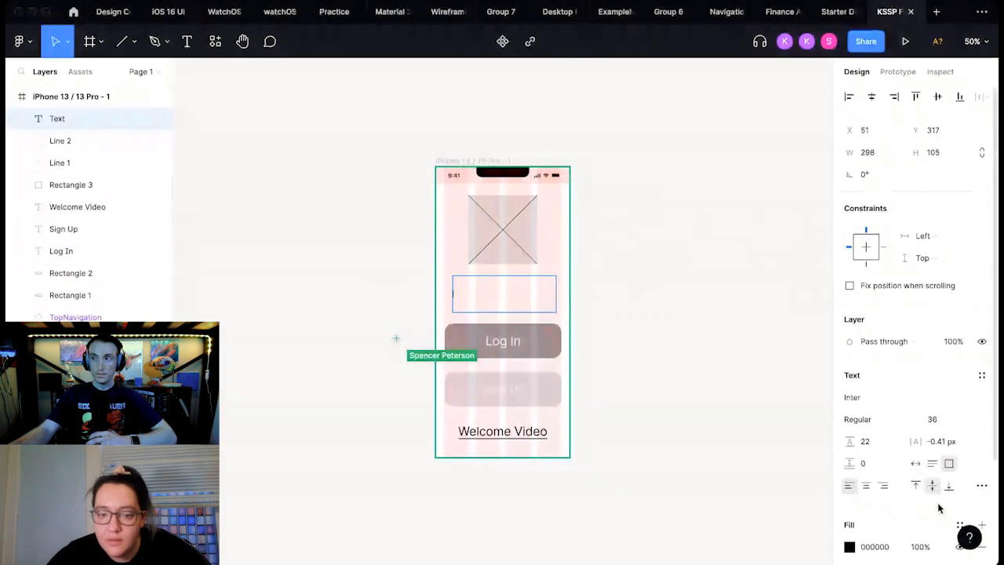
left_click(967, 423)
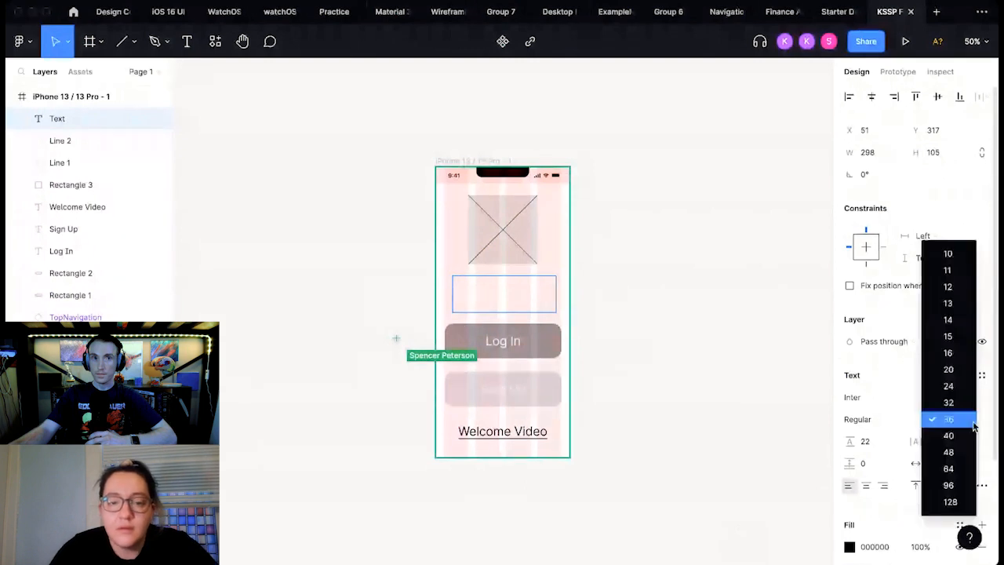
left_click(957, 465)
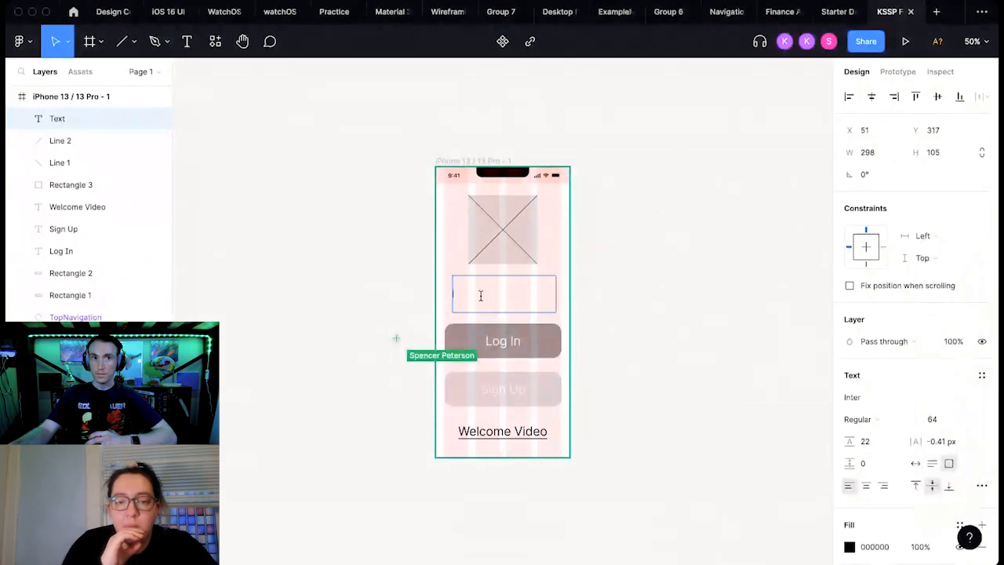
Step: Enter "CNCT" in the new text box and narrow the box to about 196 wide
type("h")
key("BackSpace")
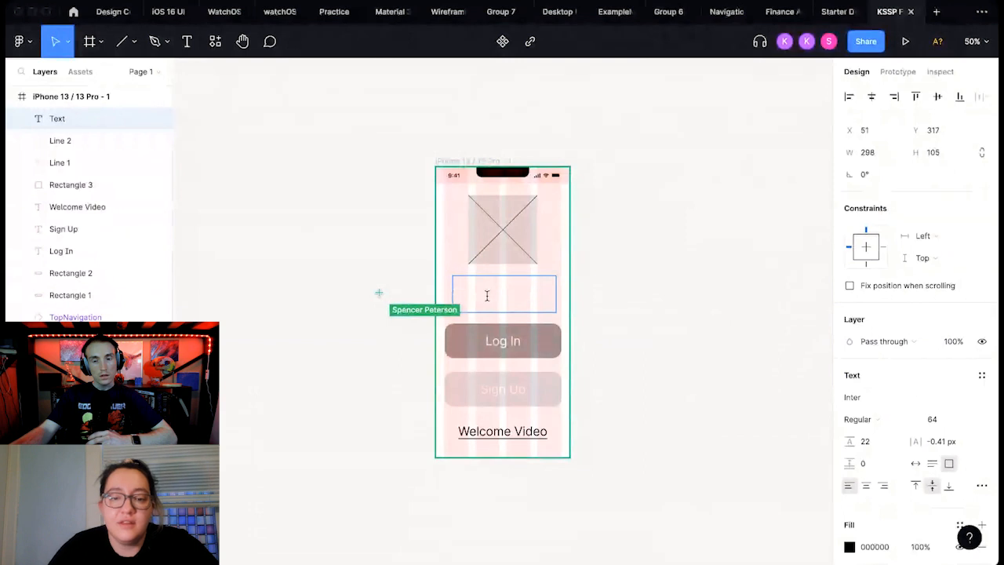
type("CNCT")
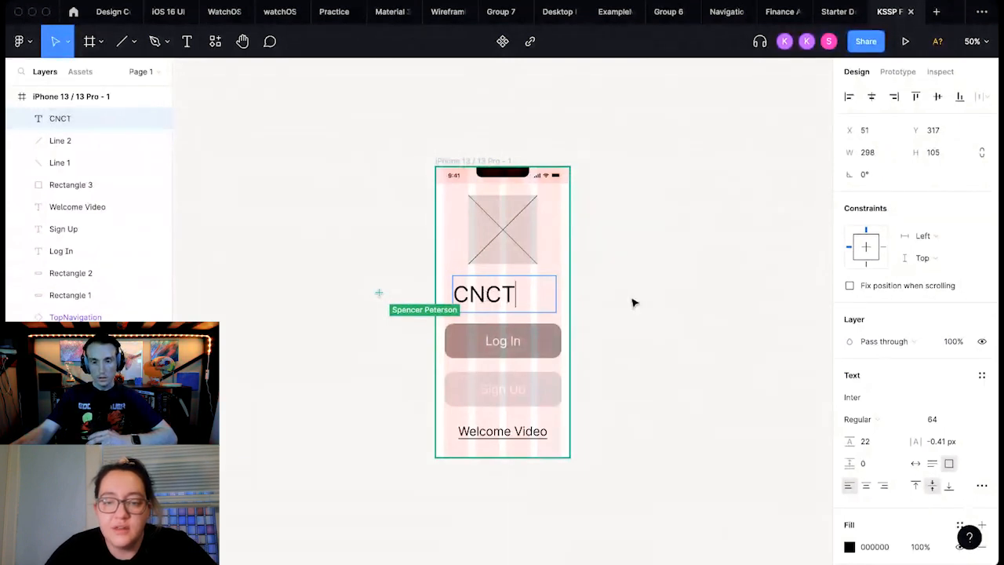
key("Escape")
left_click_drag(555, 288, 520, 292)
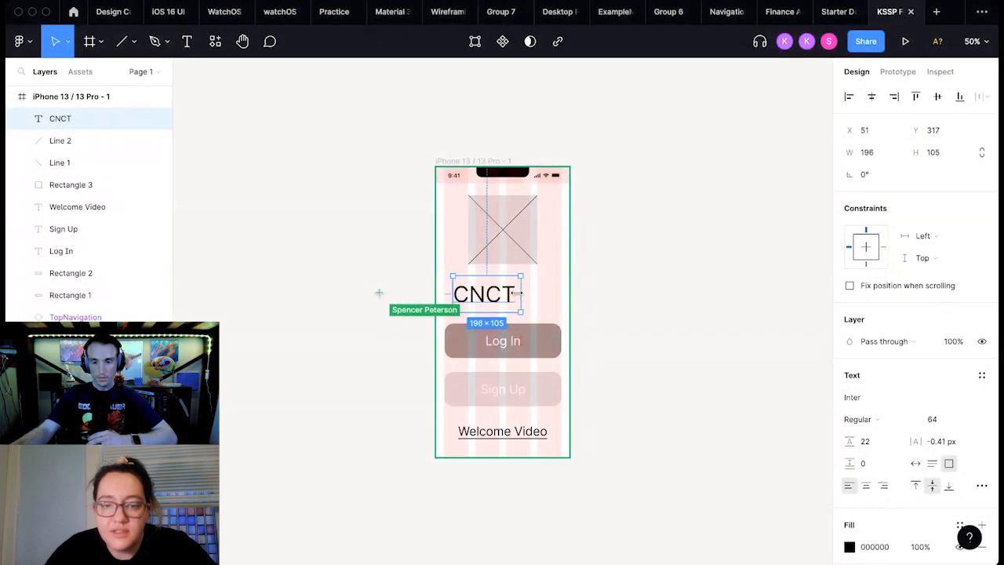
Step: Move the CNCT text box to X 99, Y 311 so it is centered beneath the image placeholder
left_click_drag(480, 297, 502, 297)
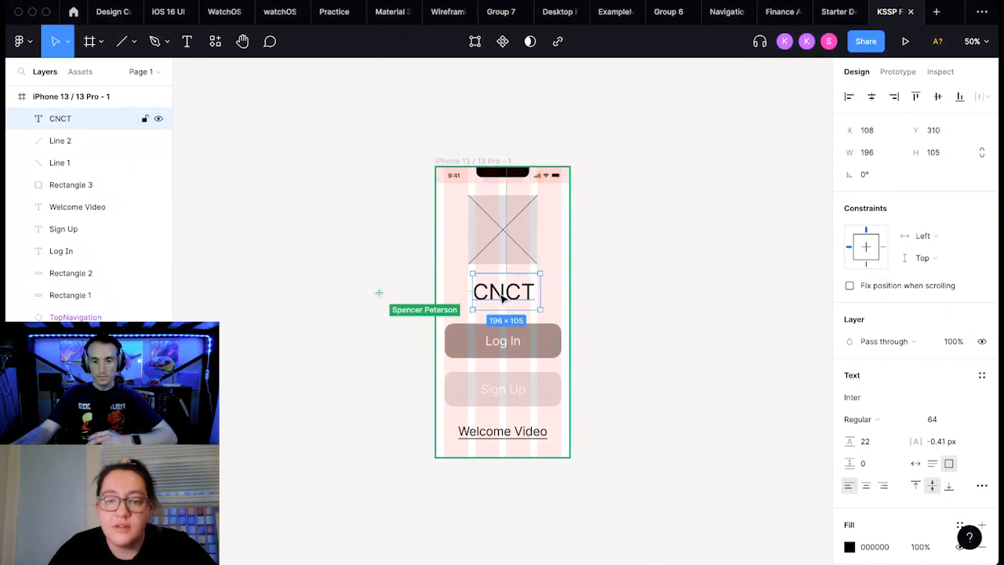
key("Down")
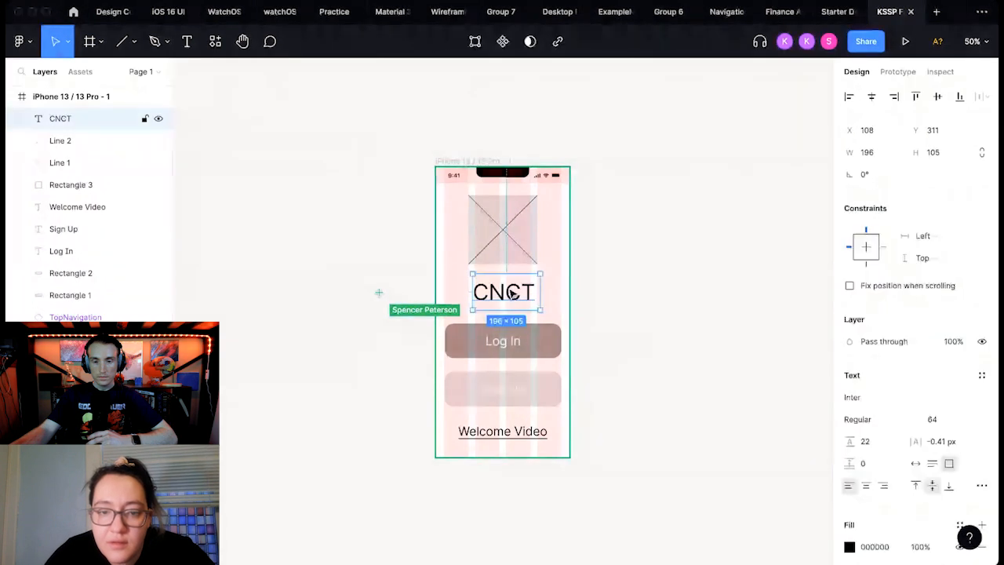
key("Left")
key("Left")
key("Left")
key("Left")
key("Left")
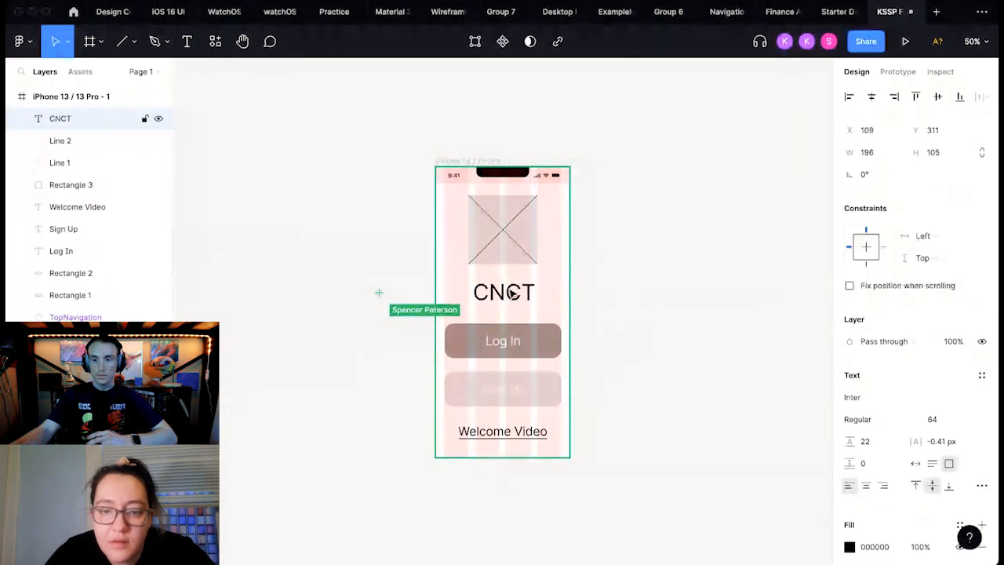
key("Right")
key("Left")
key("Left")
key("Left")
key("Left")
key("Left")
key("Left")
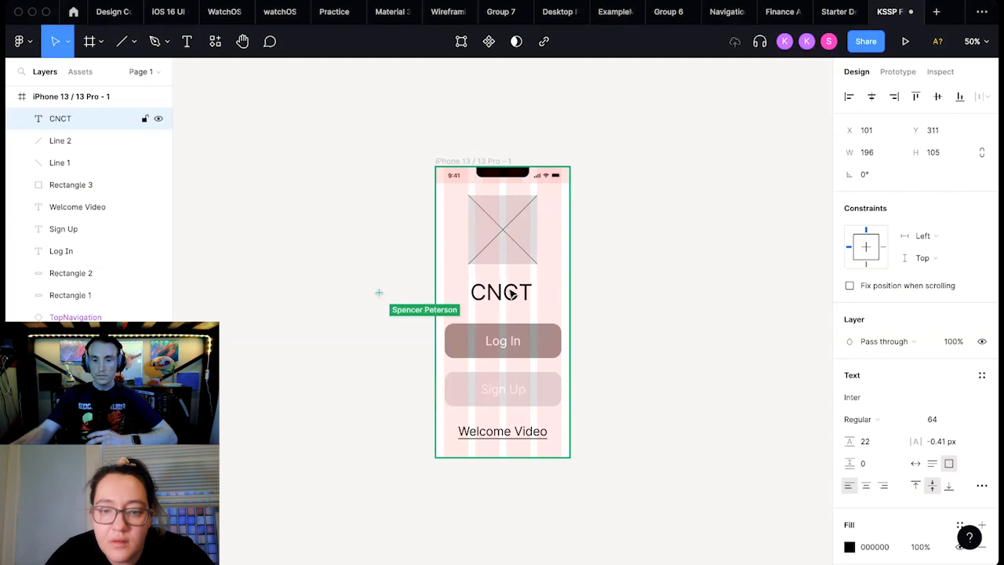
key("Right")
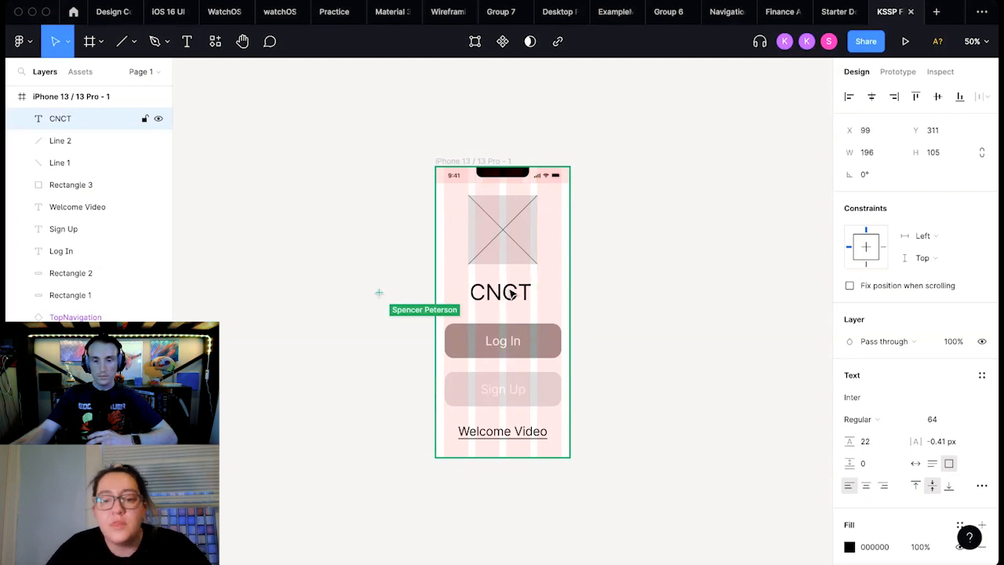
left_click(625, 264)
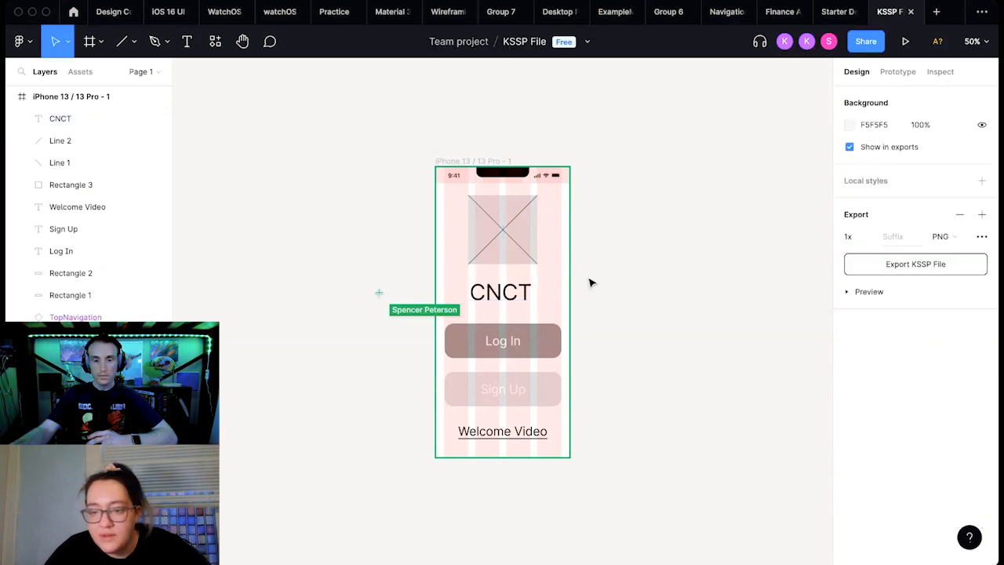
Step: Try the Happy Monkey font on the CNCT title
left_click(494, 297)
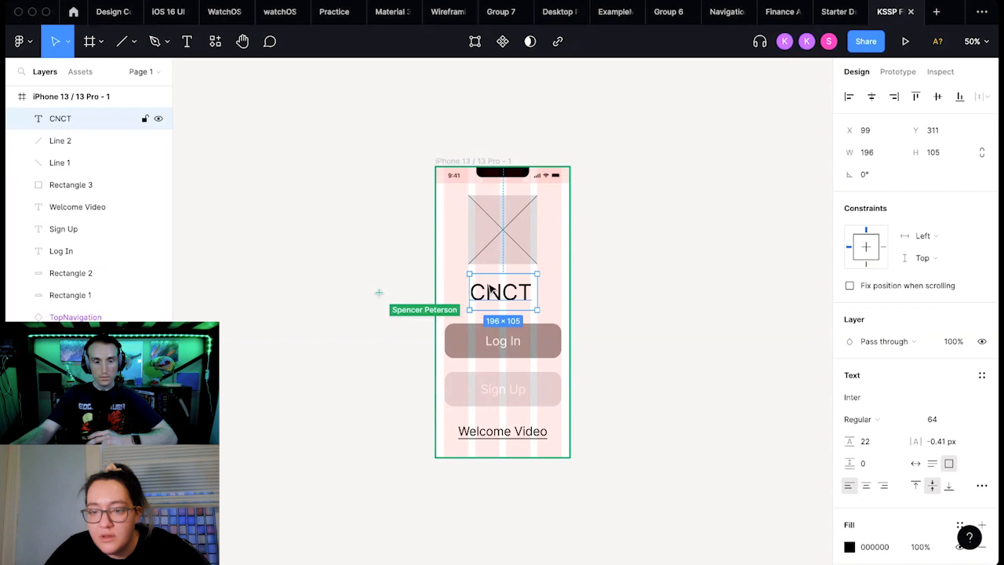
left_click(902, 399)
left_click(983, 397)
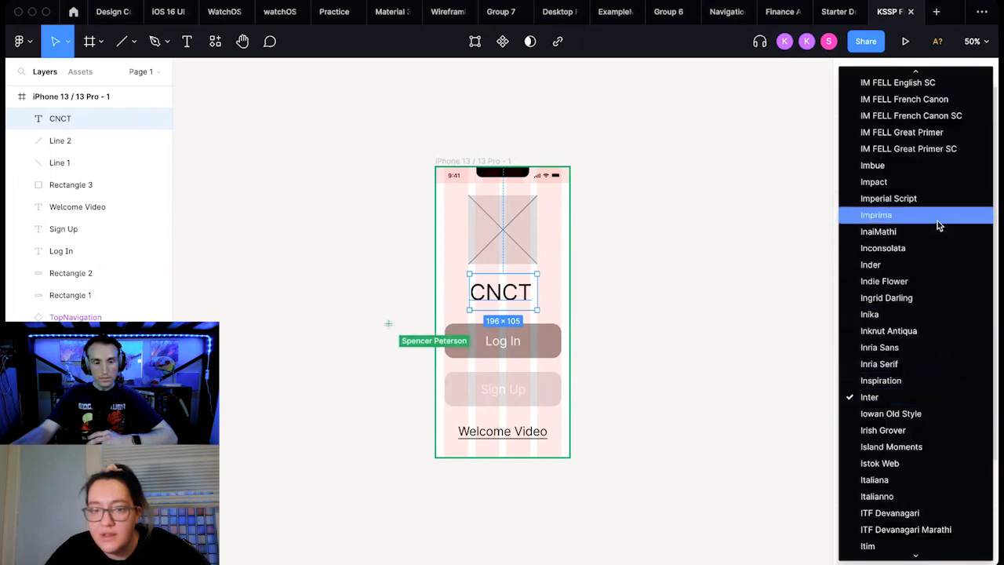
scroll(926, 224, "up", 4)
scroll(923, 223, "up", 5)
scroll(923, 224, "up", 2)
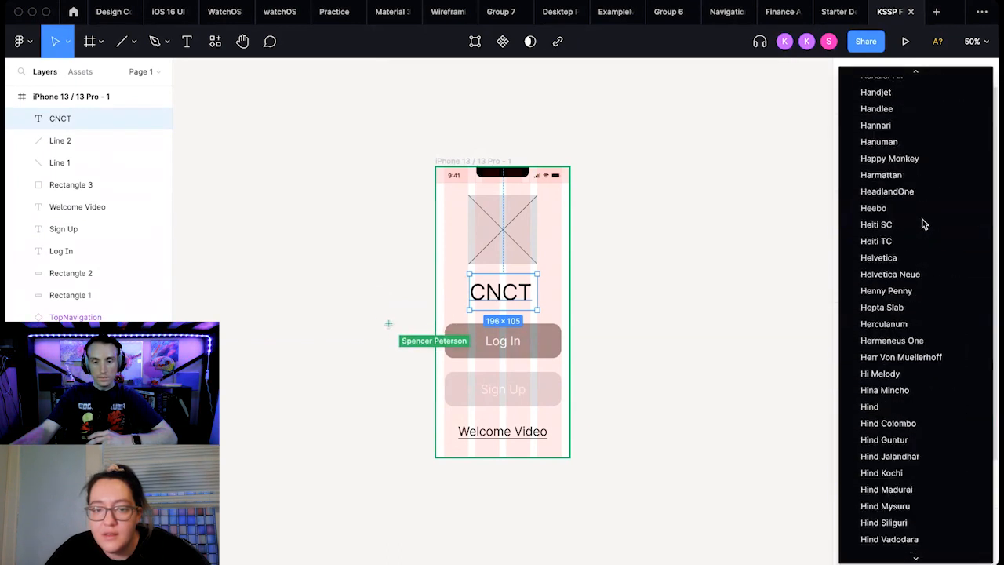
left_click(886, 157)
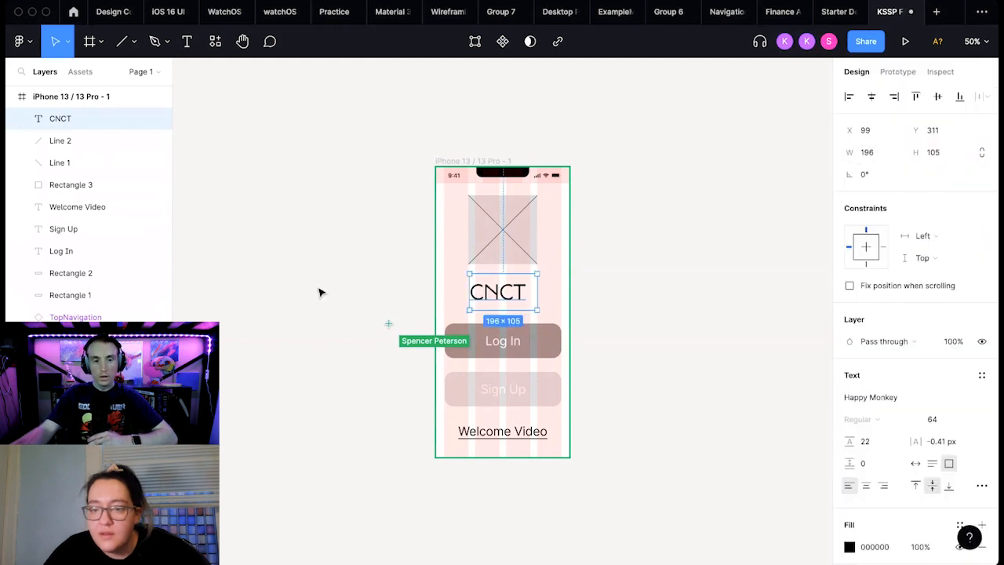
key("Escape")
Step: Try the Grand Hotel font on the CNCT title text
double_click(517, 290)
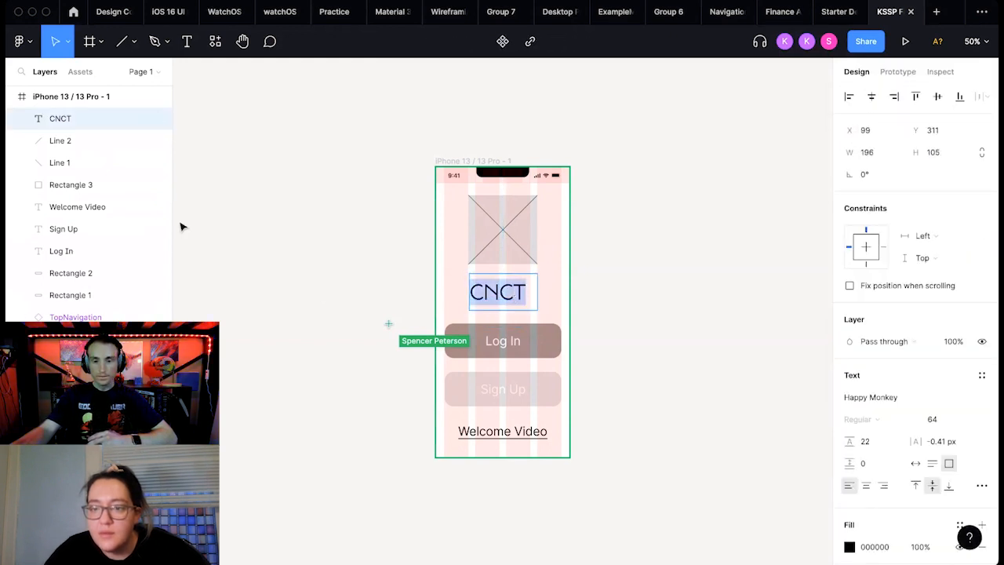
left_click(977, 399)
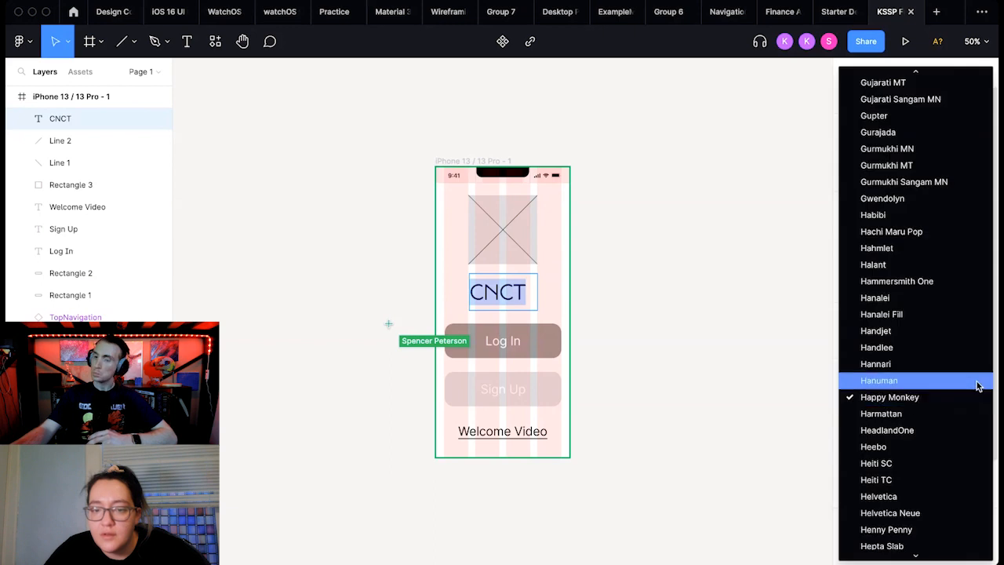
scroll(926, 251, "up", 5)
left_click(900, 110)
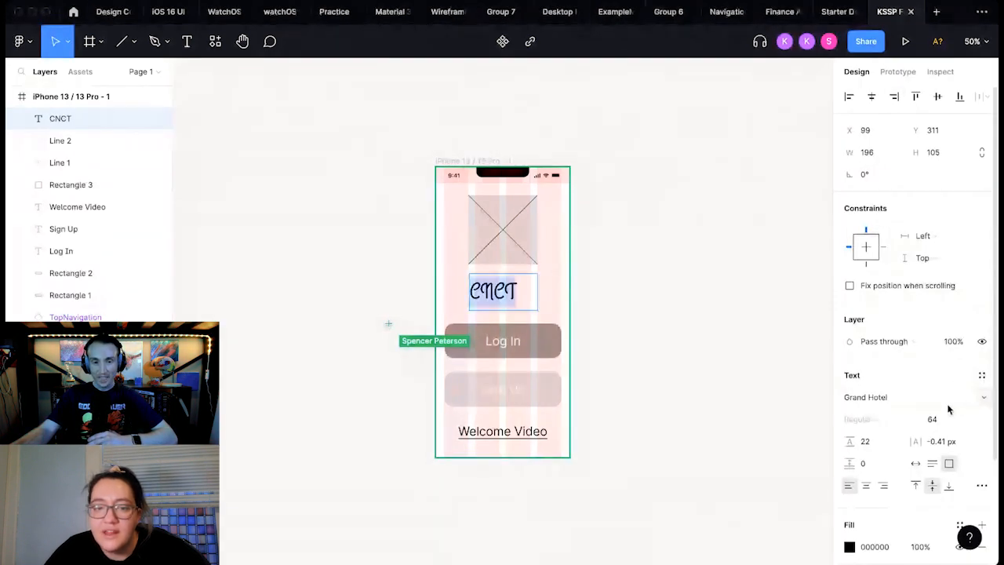
Step: Set the font of the CNCT title to Gochi Hand
left_click(972, 399)
left_click(950, 247)
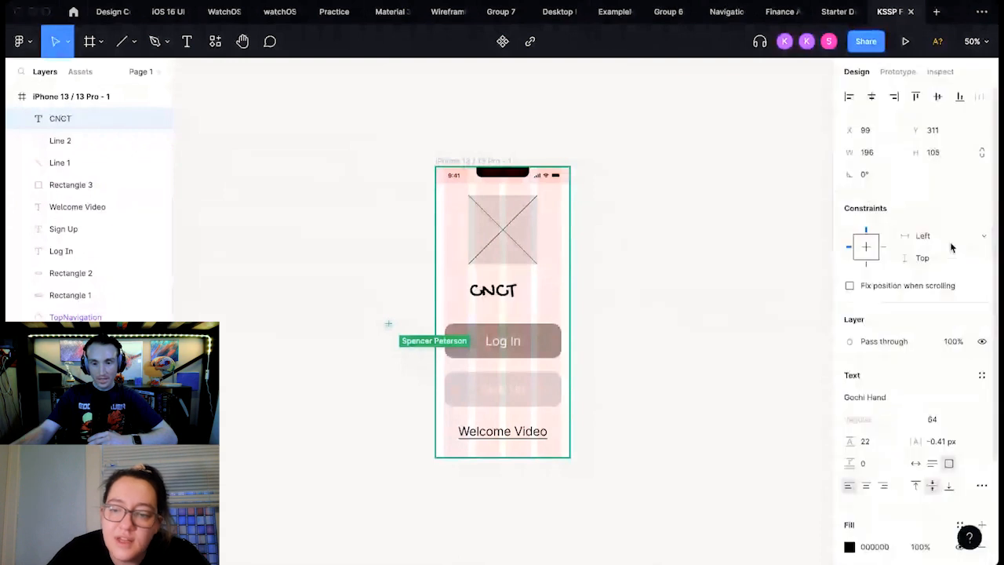
left_click(638, 313)
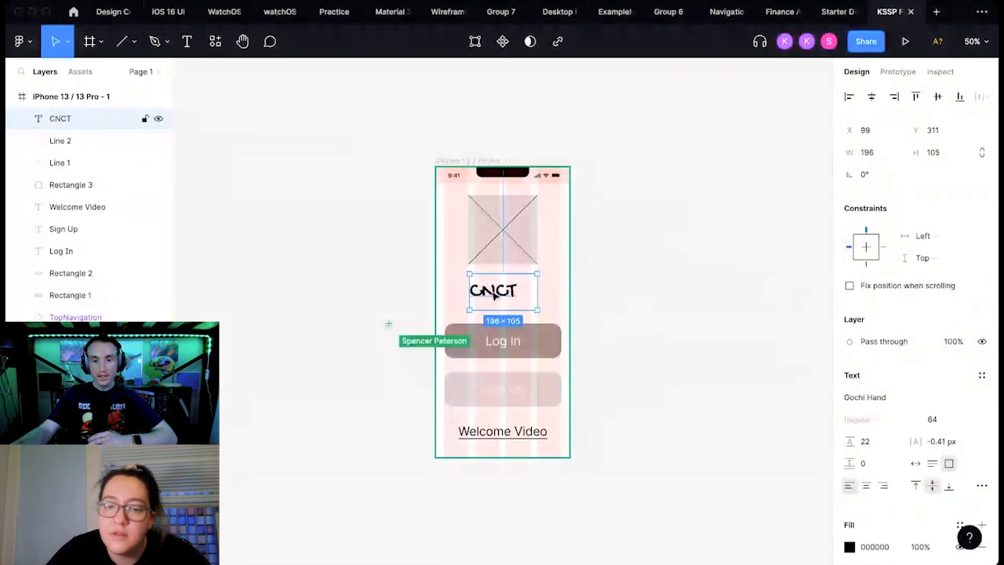
Step: Set the CNCT title's font size to 96 and widen its text box to about 213 so the word fits on one line
left_click(975, 420)
left_click(964, 436)
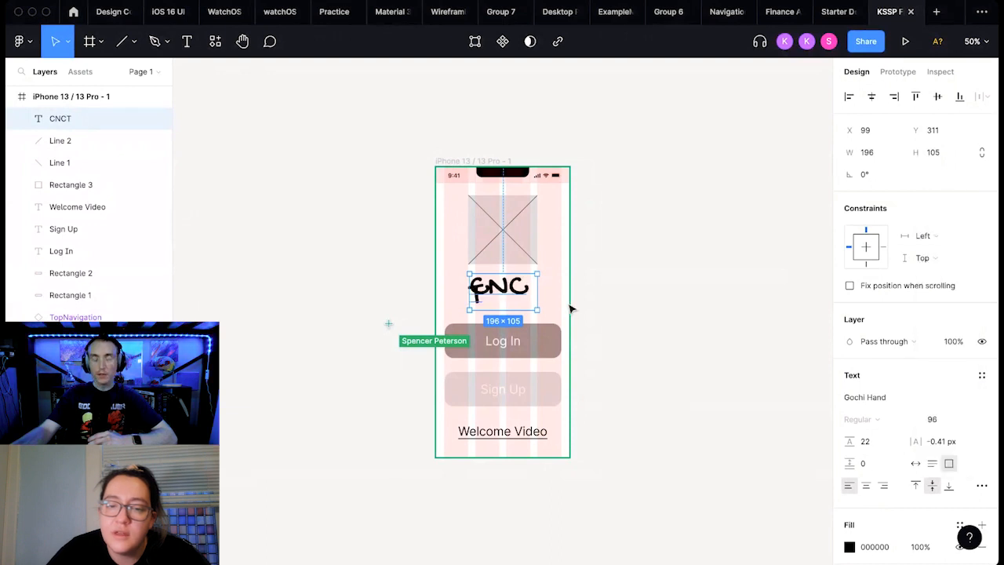
left_click_drag(537, 291, 543, 291)
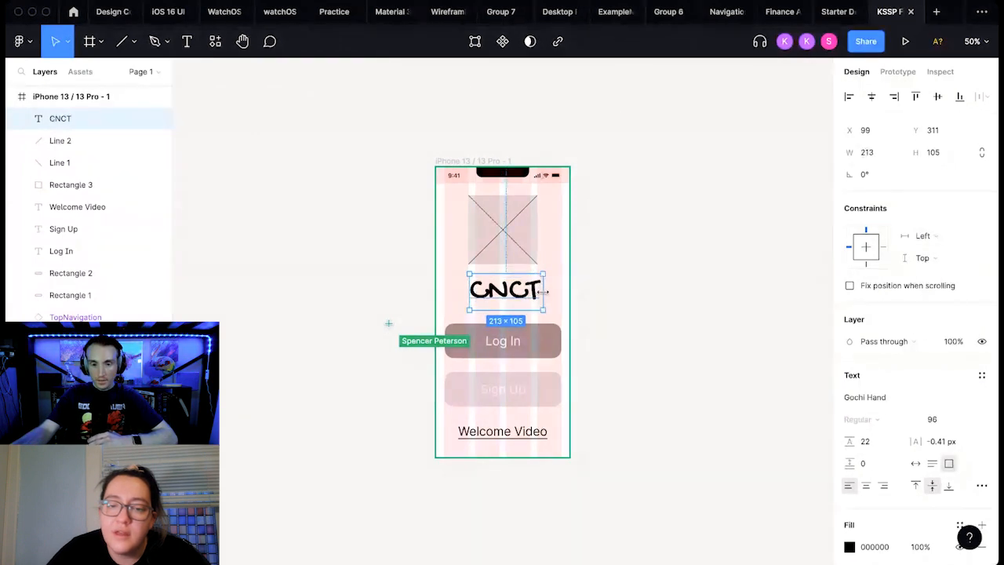
left_click(635, 306)
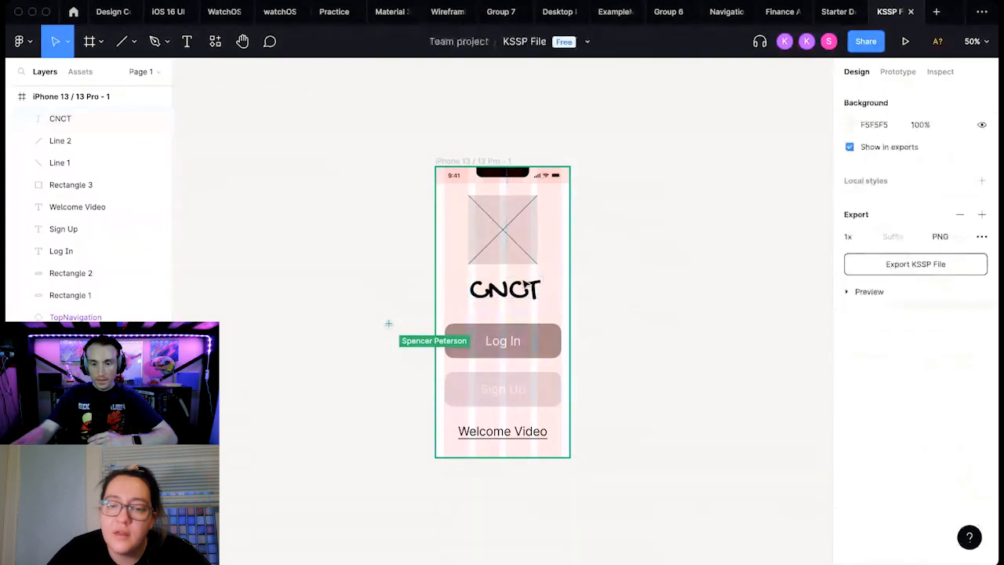
Step: Shift the CNCT title slightly left and down to center it between the image placeholder and the Log In button
left_click(531, 296)
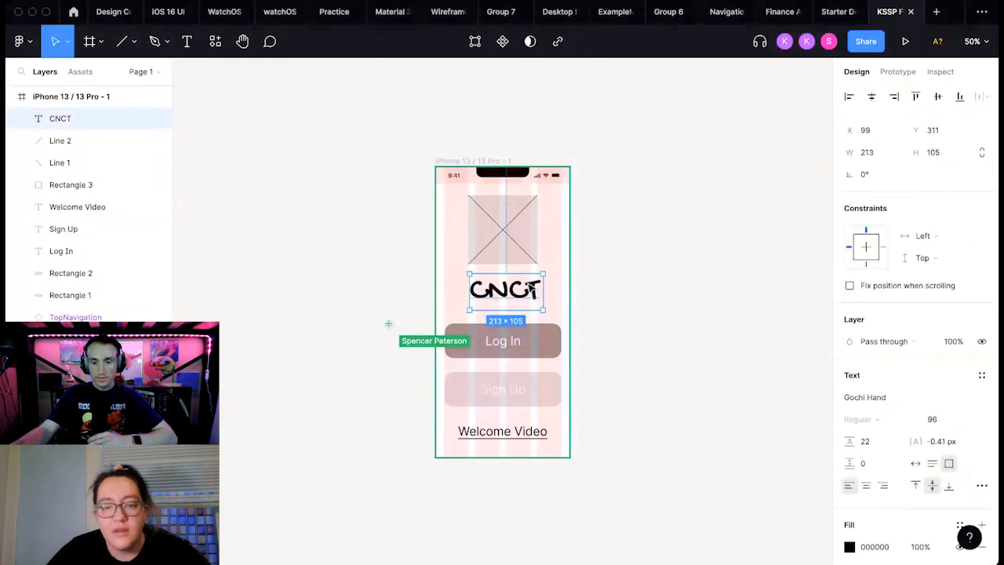
left_click_drag(532, 298, 529, 301)
left_click(646, 303)
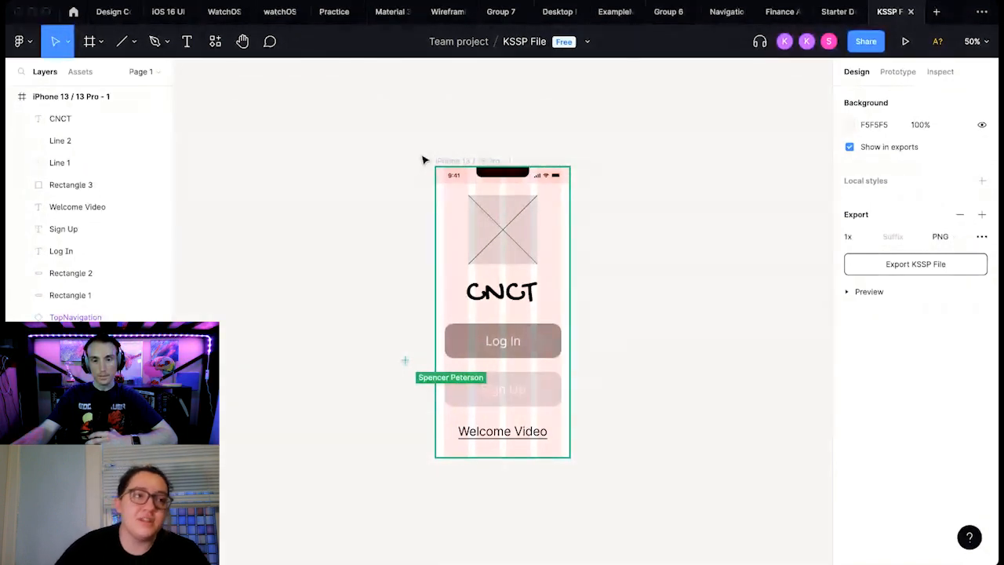
Step: Duplicate the whole iPhone 13 / 13 Pro login frame and place the copy directly below the original
left_click_drag(421, 156, 401, 157)
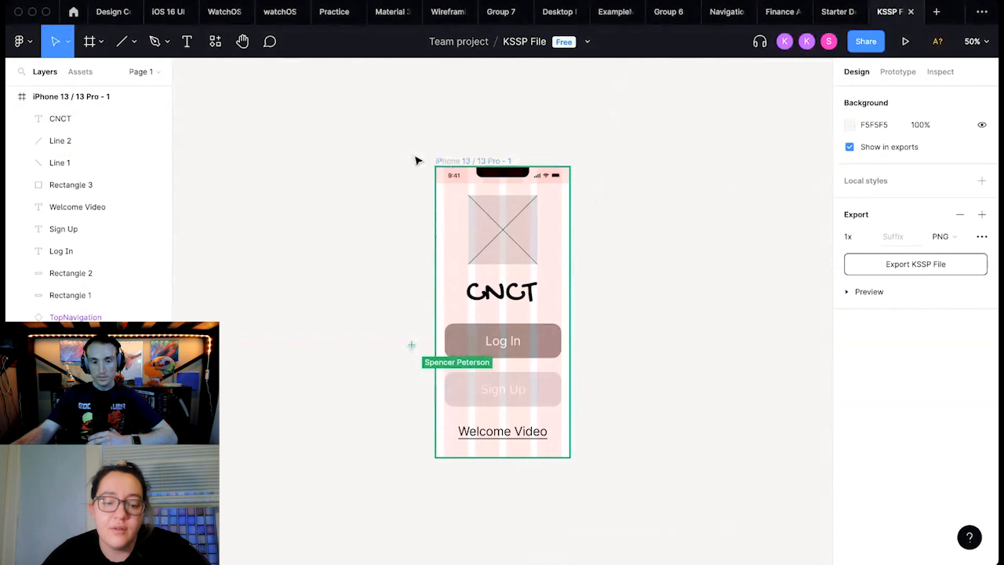
left_click_drag(413, 152, 574, 469)
scroll(542, 251, "down", 2)
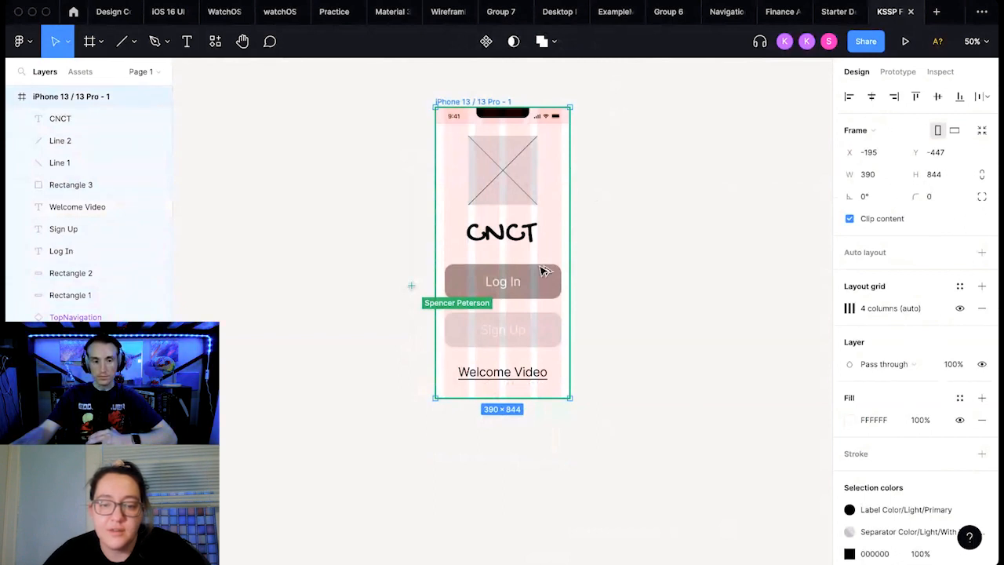
left_click_drag(543, 270, 546, 493)
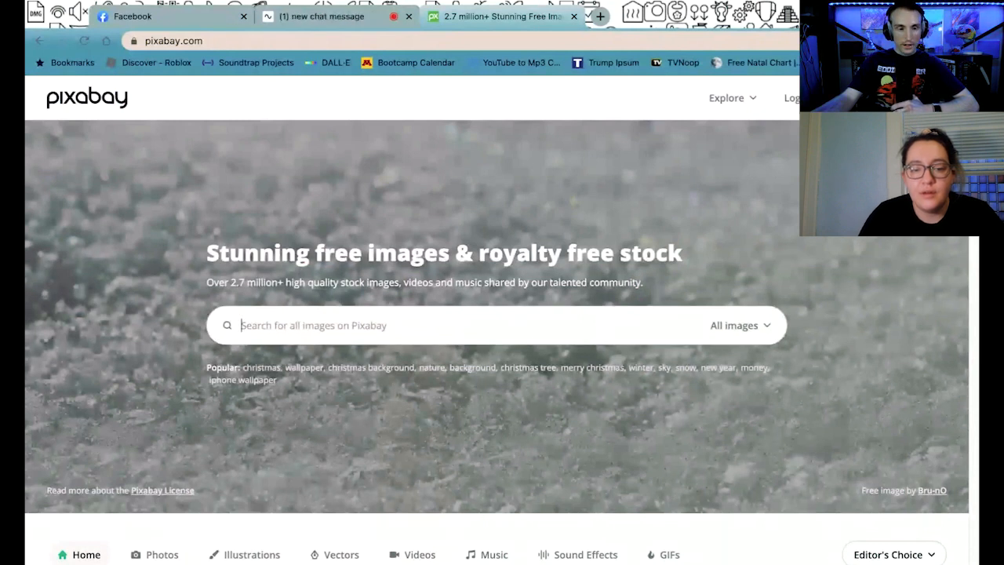
Step: Search Pixabay for "connect" and look through the images for one that suits the login screen
type("connec")
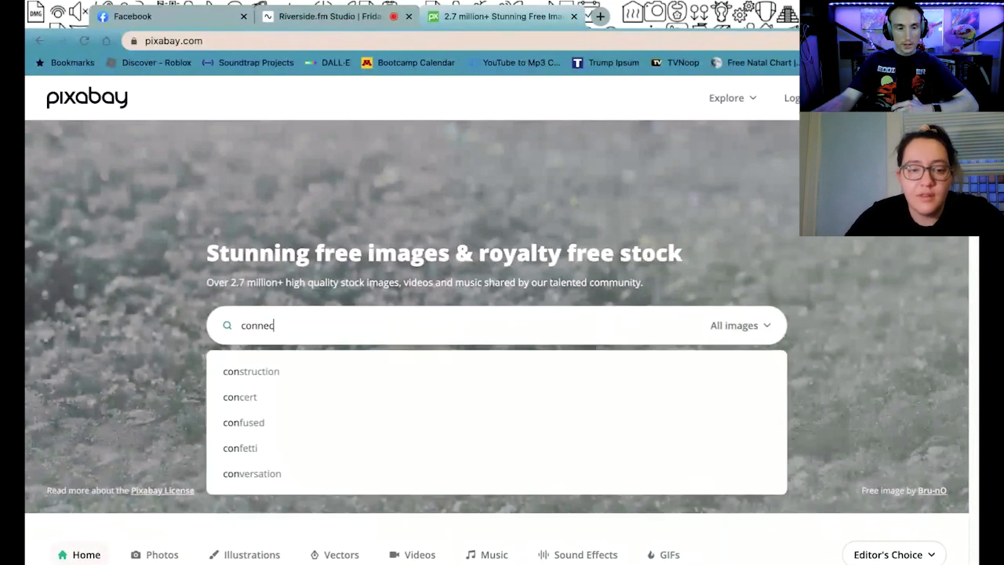
type("t")
key("Return")
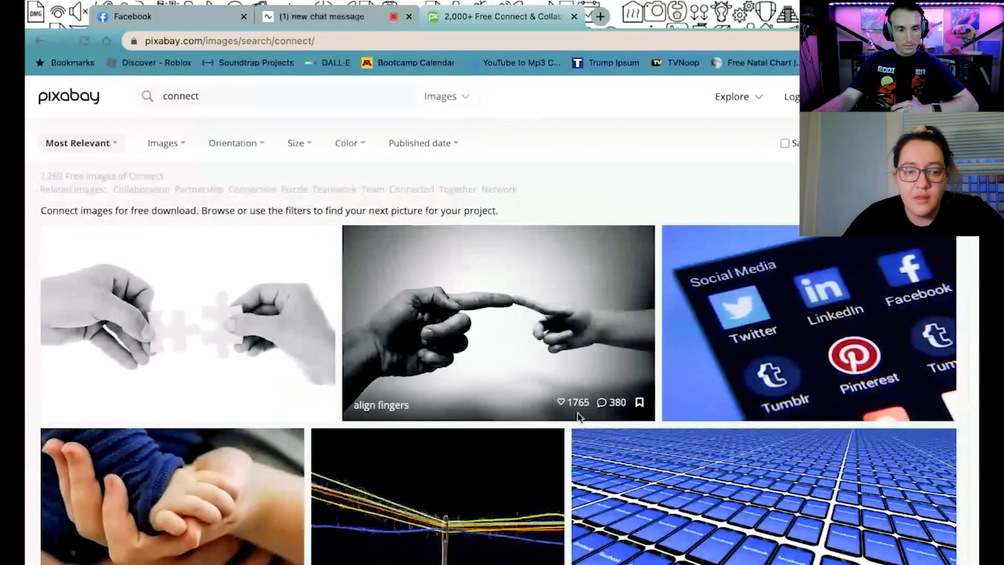
scroll(529, 338, "down", 2)
scroll(528, 337, "down", 1)
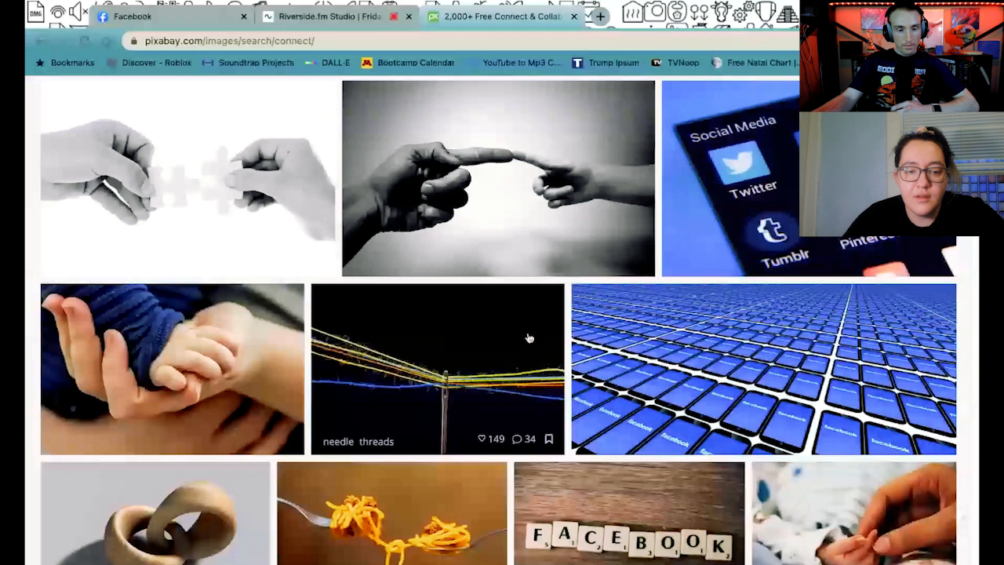
scroll(529, 338, "down", 5)
scroll(529, 338, "down", 2)
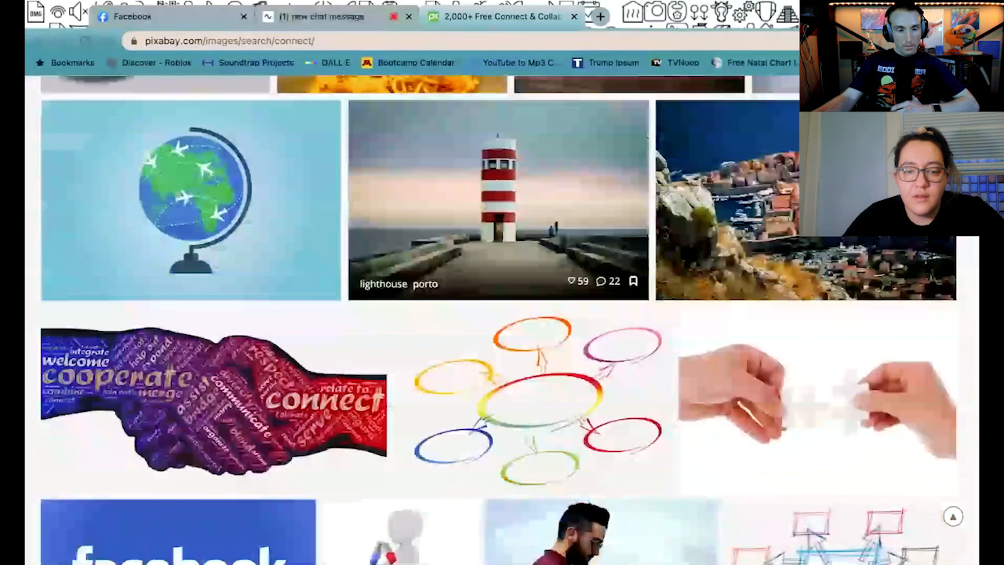
scroll(529, 338, "down", 5)
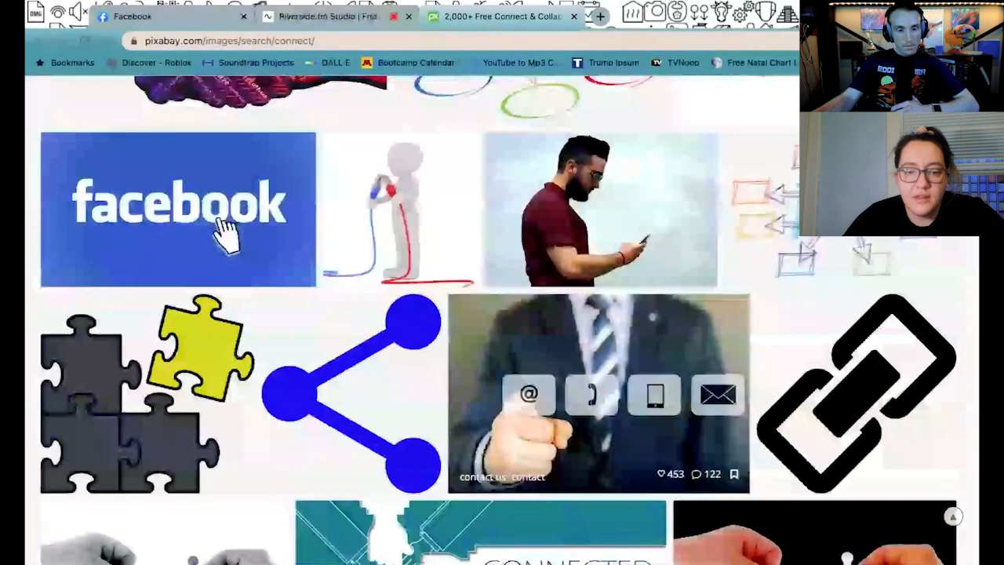
scroll(529, 338, "up", 10)
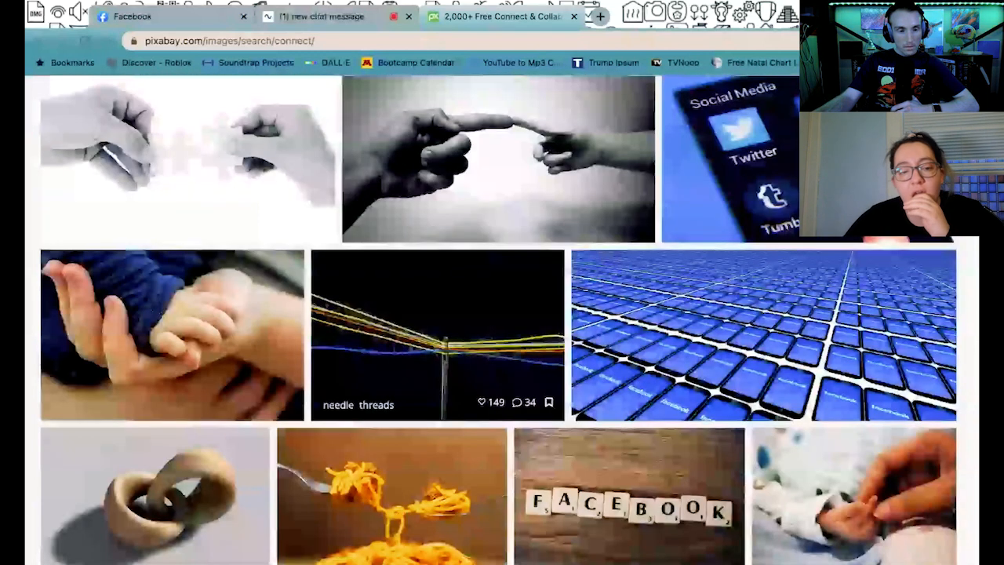
scroll(298, 314, "up", 3)
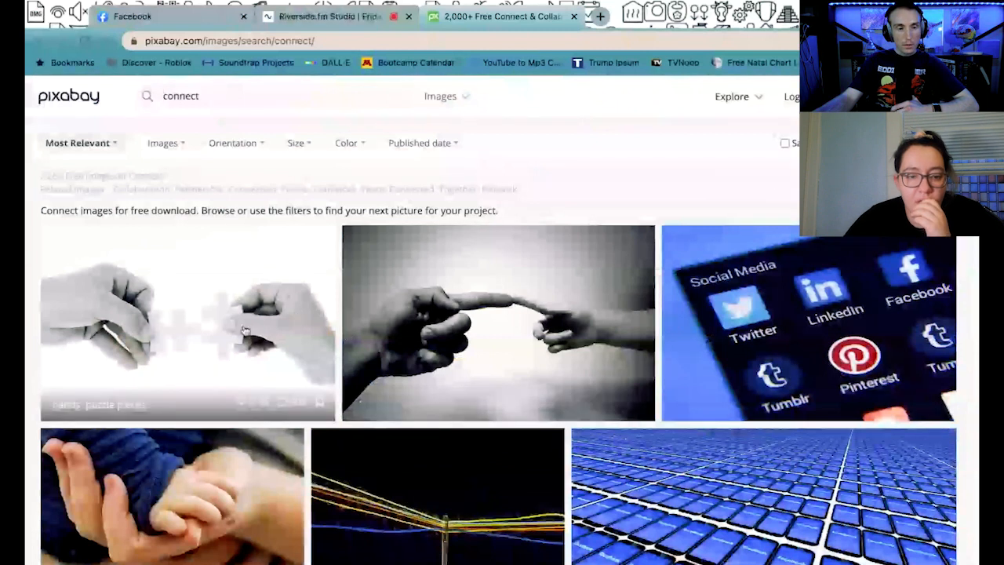
Step: Search Pixabay for "puzzle pieces" and copy the multicoloured puzzle image for use in the design
left_click(376, 100)
type("puzzle pieces")
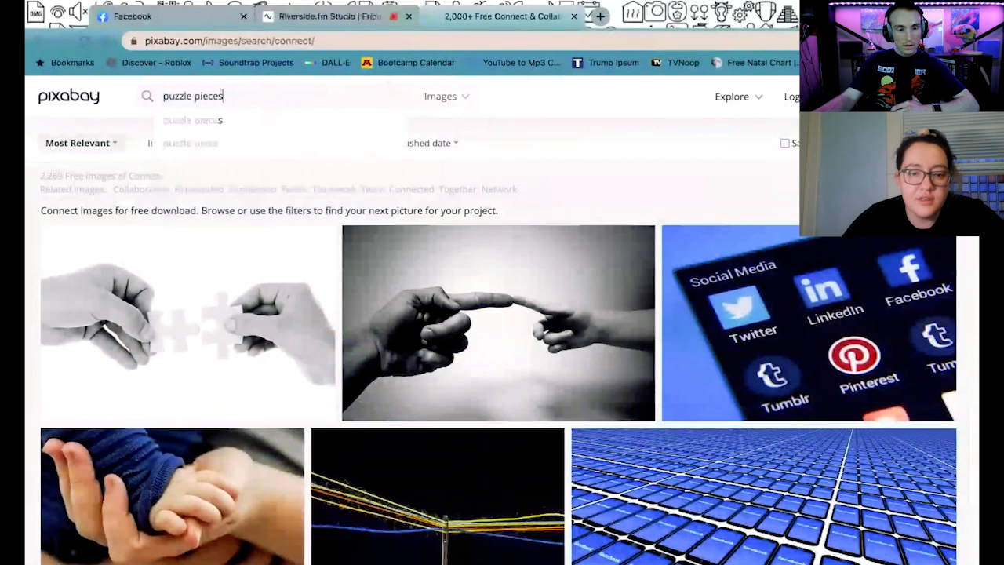
key("Return")
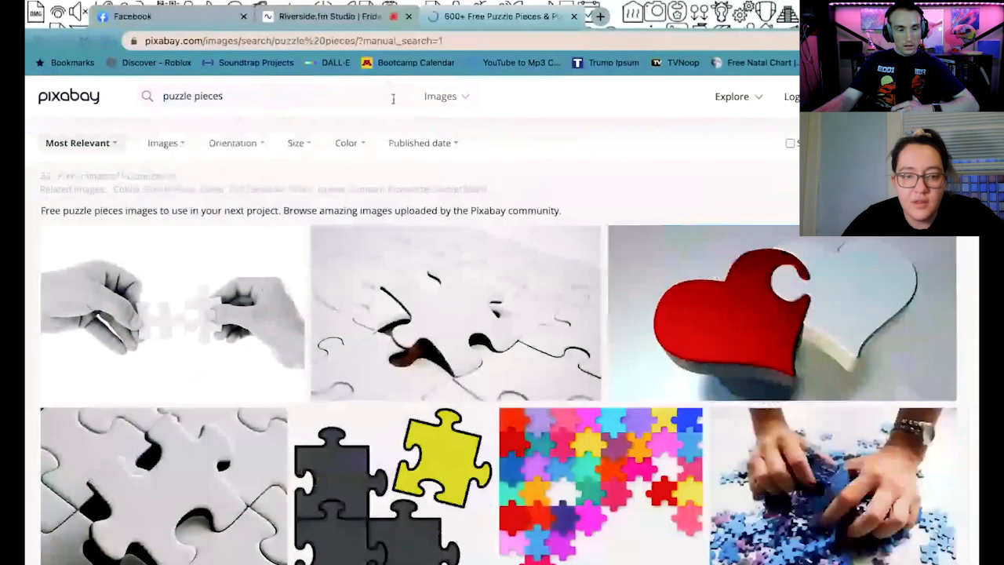
scroll(331, 306, "down", 1)
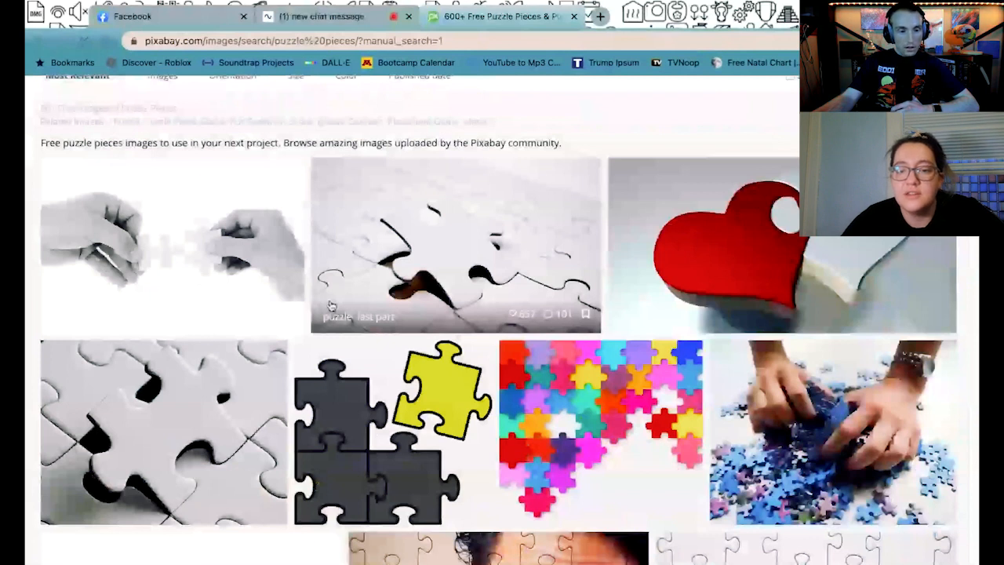
scroll(610, 345, "down", 2)
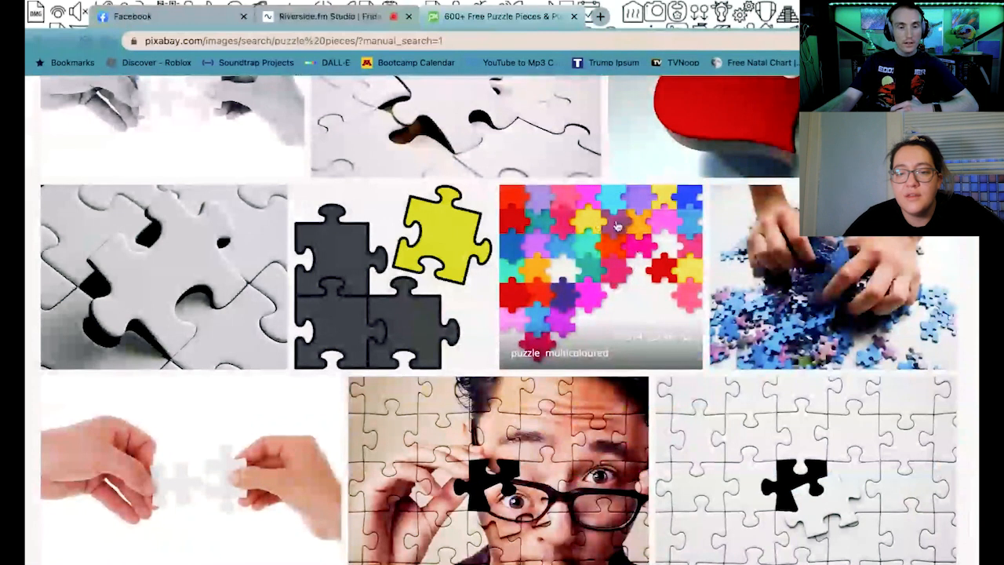
right_click(618, 266)
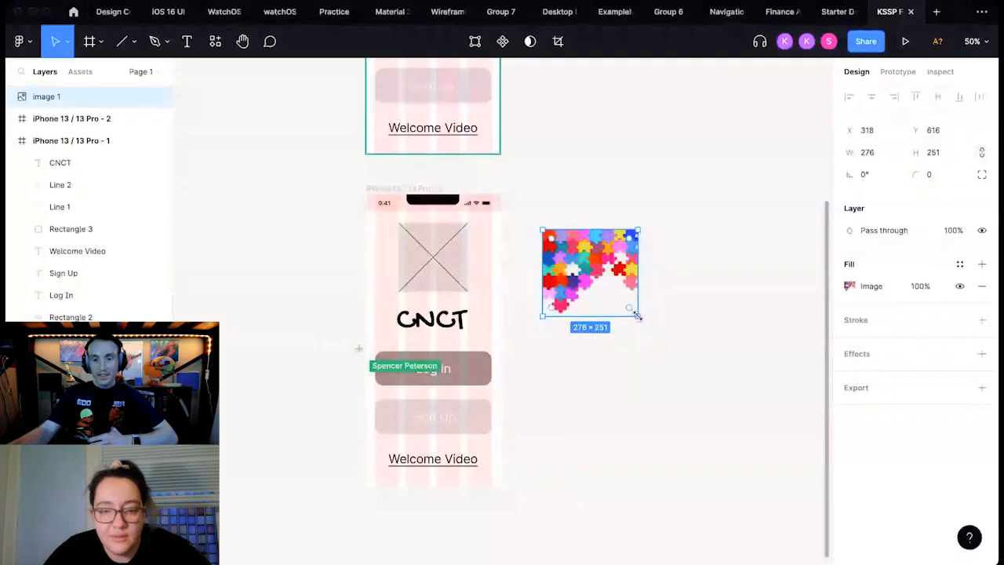
Step: Scale the puzzle image down to about 222 × 202 and position it beside the placeholder in the duplicate login frame
mouse_move(636, 314)
left_mouse_down()
mouse_move(695, 365)
mouse_move(624, 302)
mouse_move(717, 394)
mouse_move(696, 438)
mouse_move(647, 324)
left_mouse_up()
key("super+z")
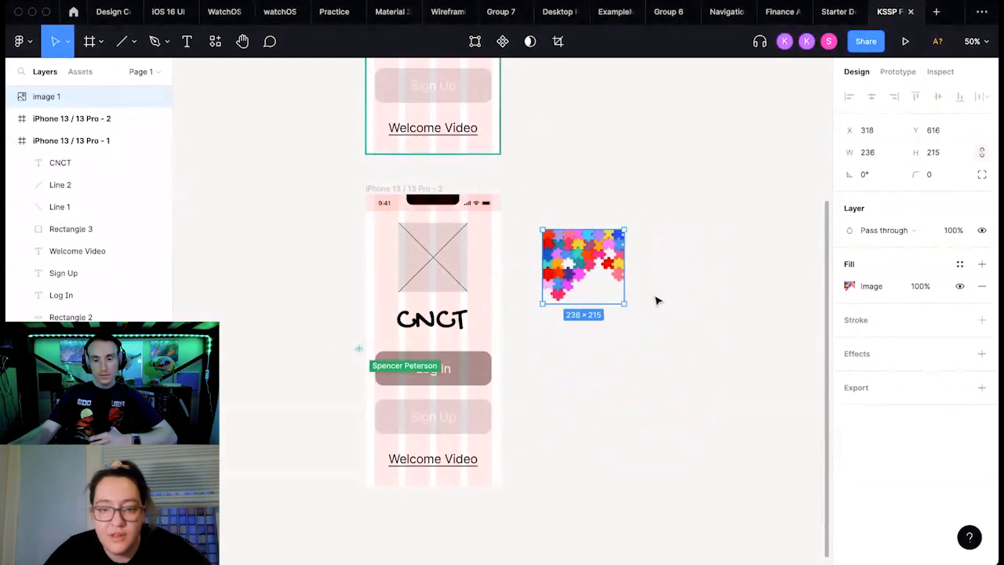
left_click(645, 289)
left_click_drag(601, 264, 529, 258)
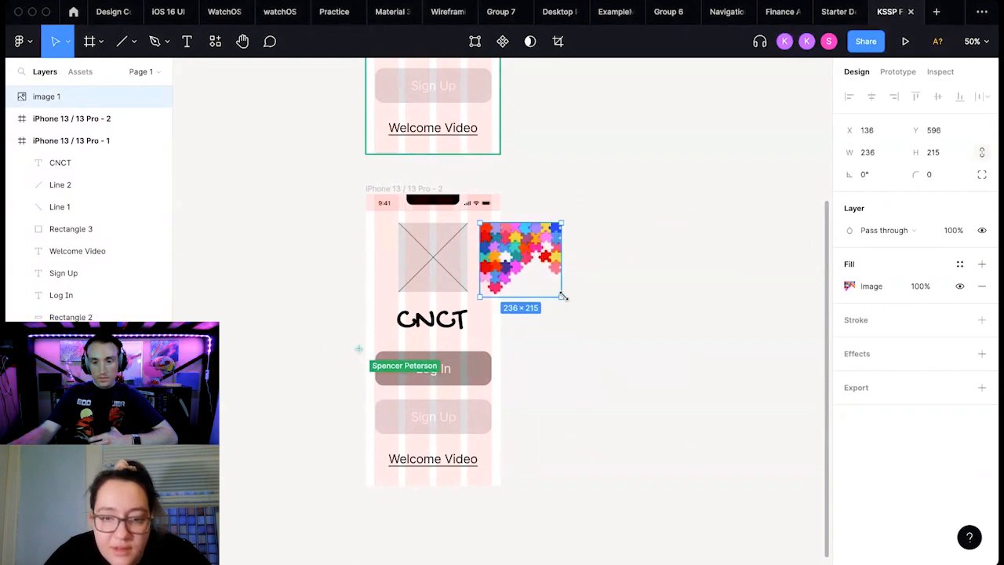
left_click_drag(562, 296, 550, 276)
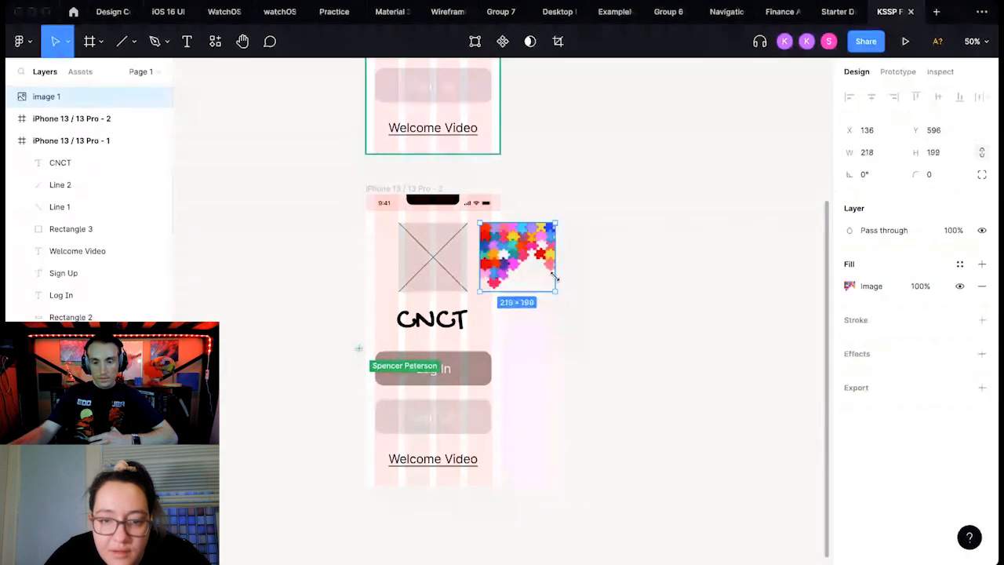
Step: Delete the two diagonal lines crossing the image placeholder in the duplicate login frame
left_click(442, 265)
key("Delete")
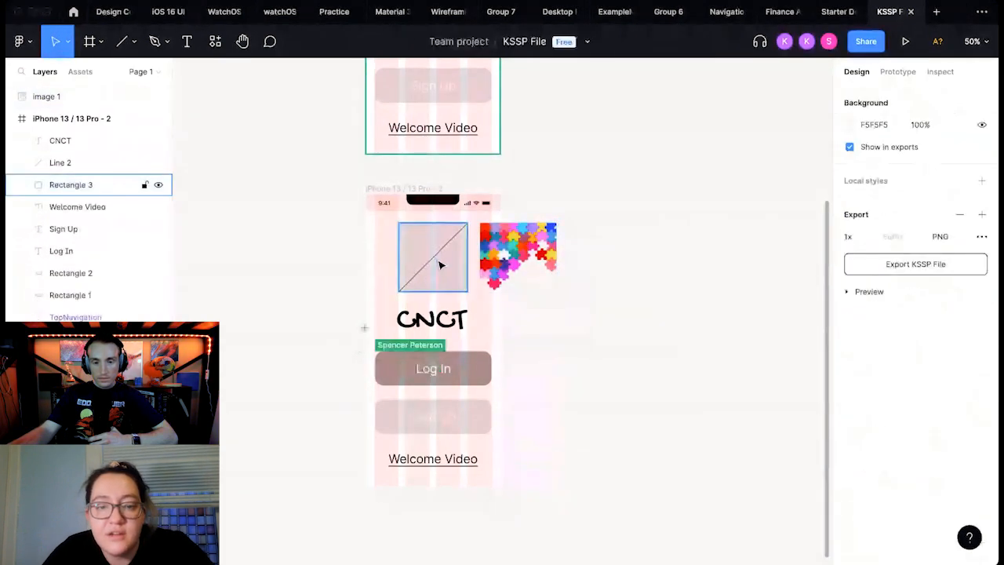
left_click(428, 262)
key("Delete")
Step: Place the puzzle image over the grey placeholder square and mask it with that square
left_click_drag(514, 253, 446, 266)
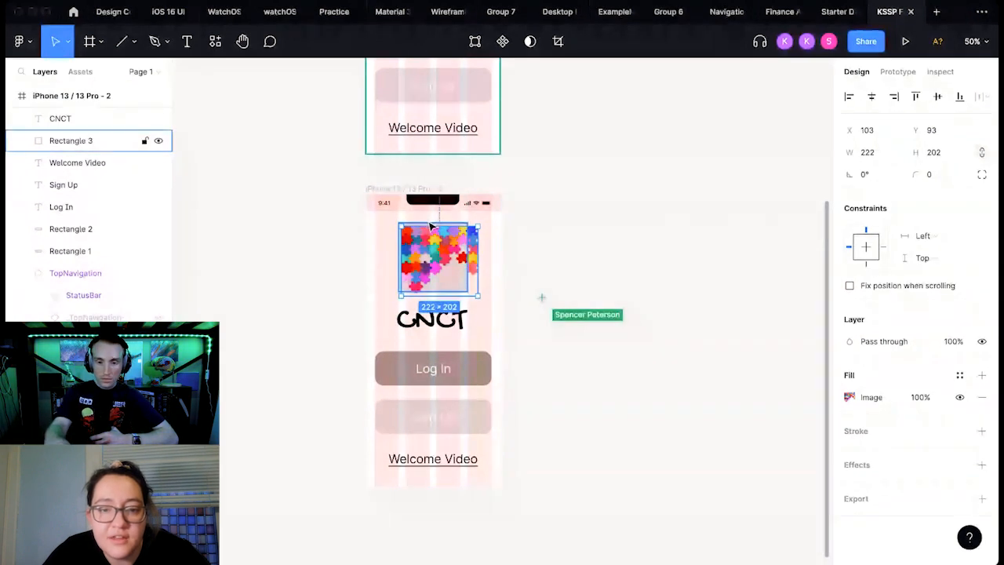
left_click(429, 223, "shift")
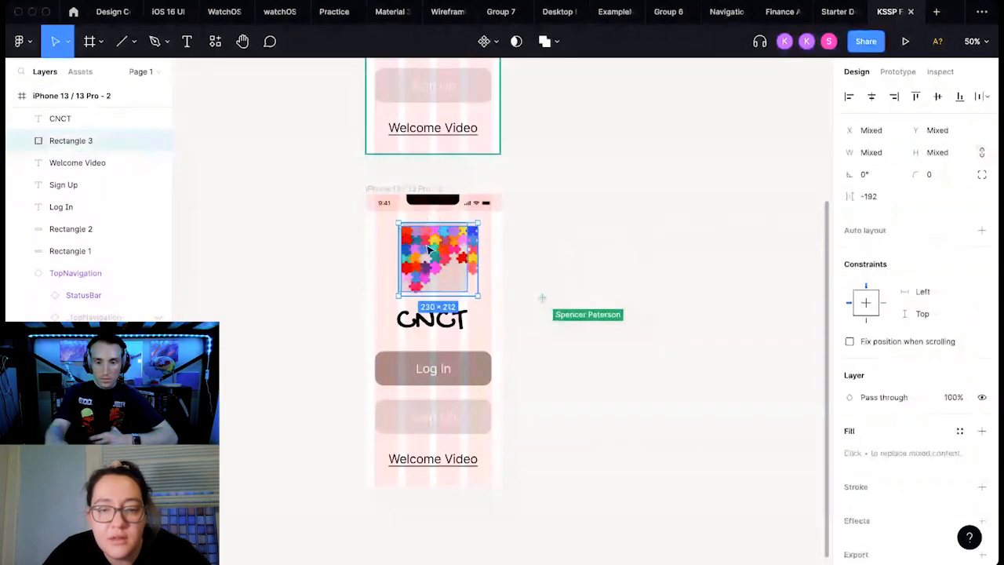
right_click(429, 249)
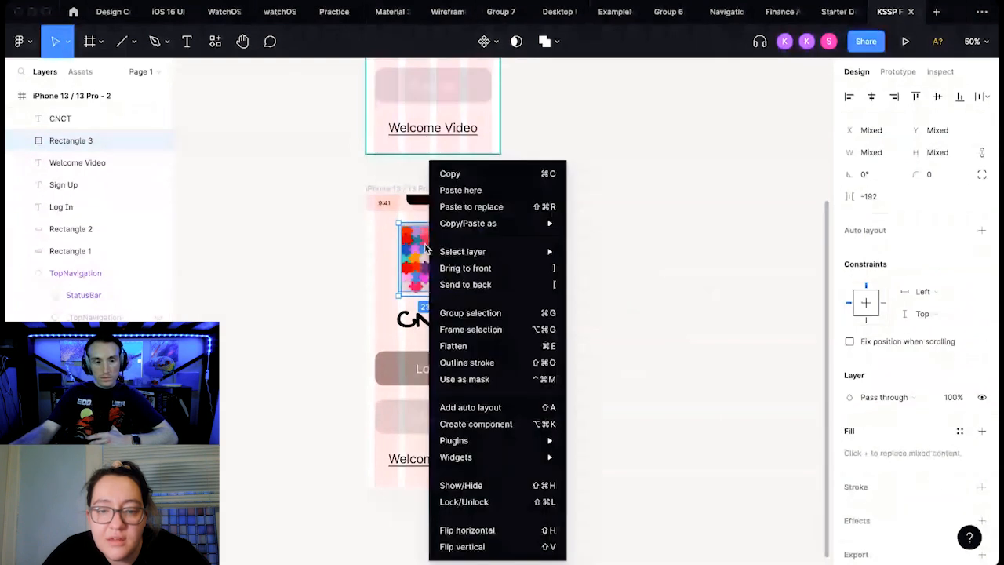
mouse_move(433, 255)
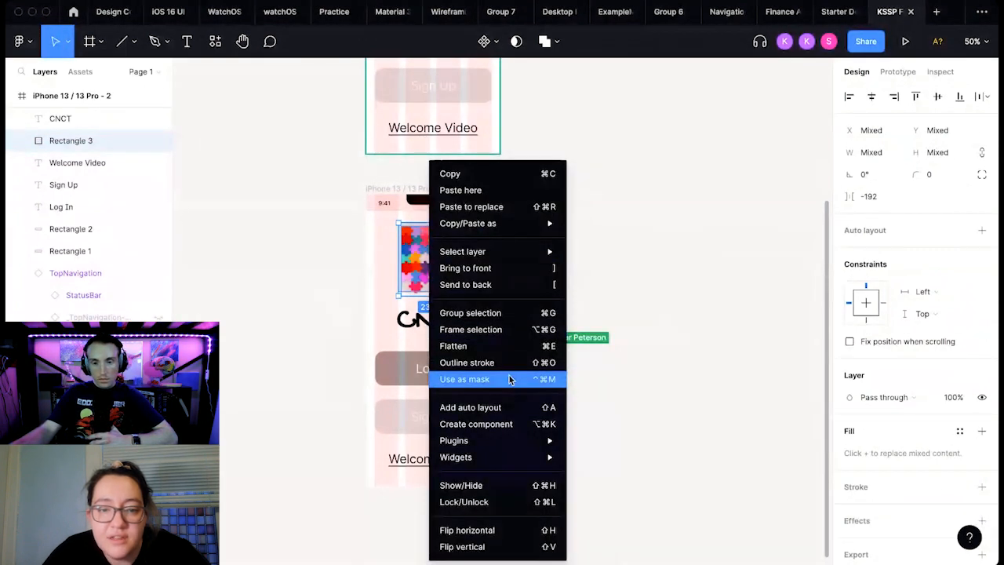
left_click(509, 380)
Step: Align the masked puzzle image to the mask's upper-left corner at X 95, Y 83 and shrink it proportionally to 200 wide
double_click(408, 252)
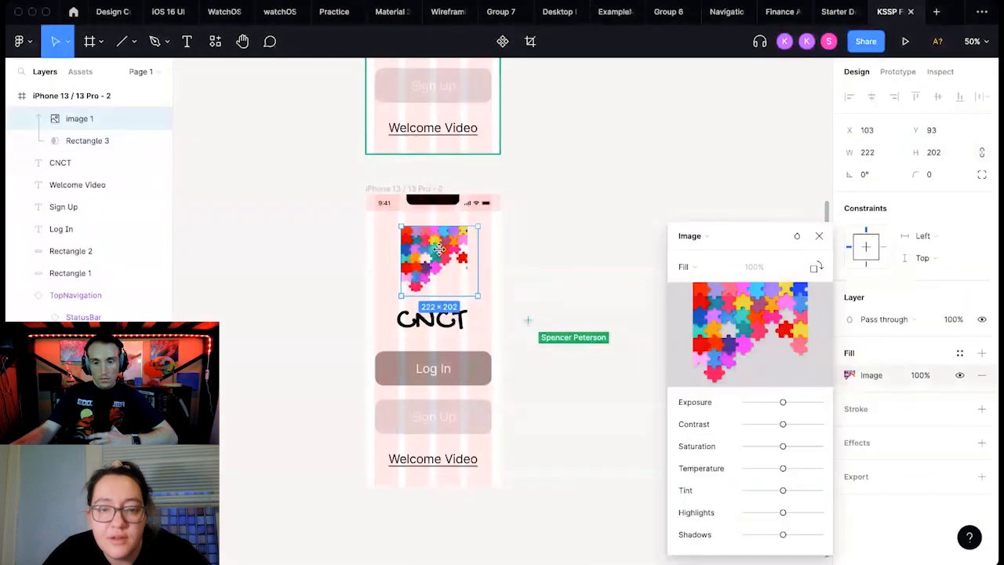
left_click_drag(404, 255, 438, 248)
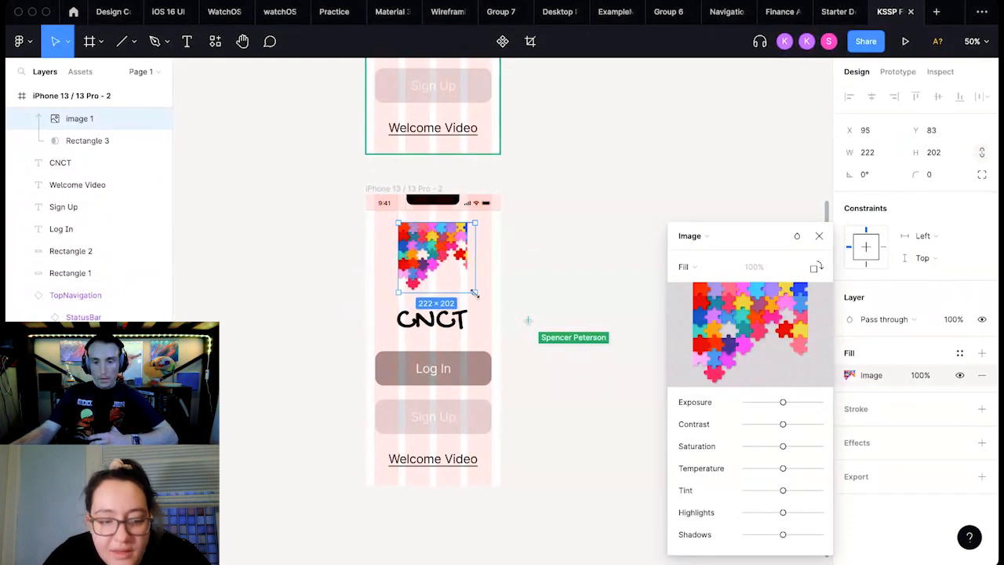
left_click_drag(473, 293, 466, 280)
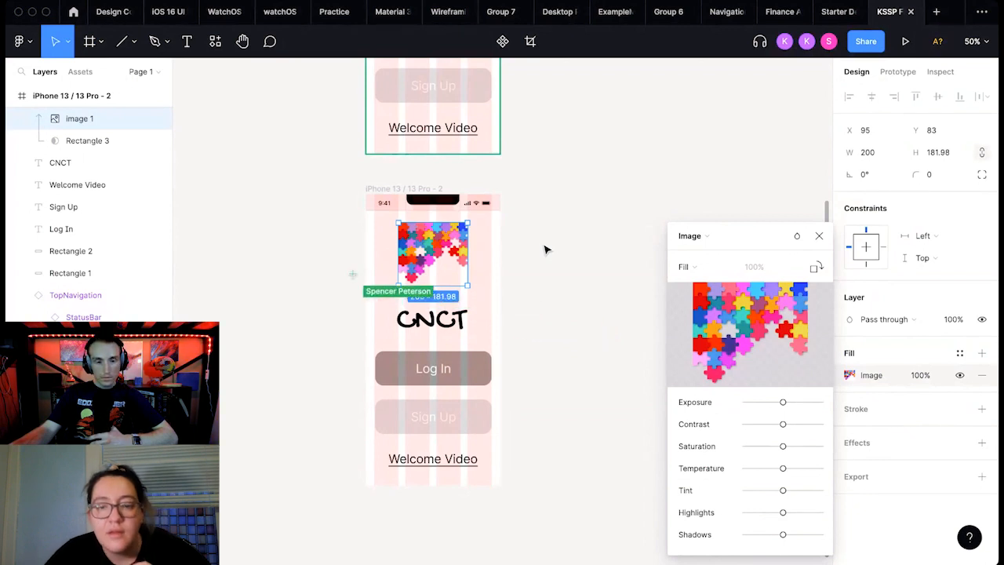
left_click(818, 235)
left_click(581, 318)
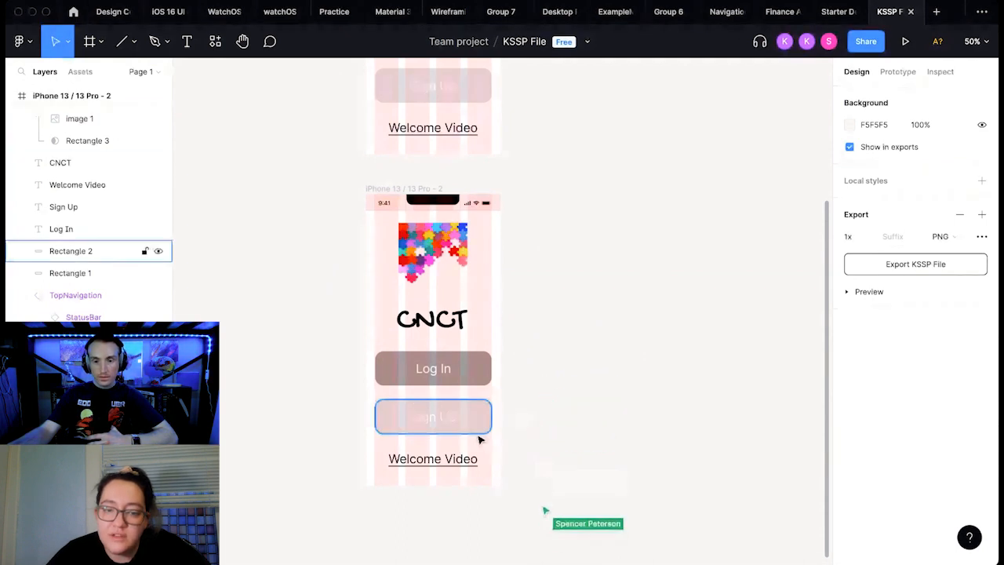
Step: Change the font of the Welcome Video text in the duplicate frame to SF UI Text
left_click(461, 464)
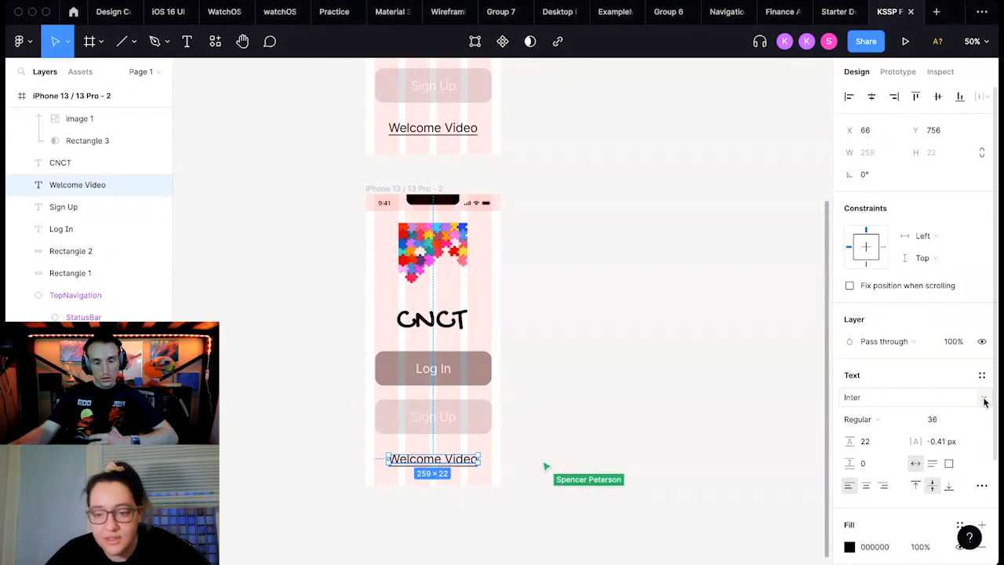
left_click(985, 400)
scroll(985, 401, "down", 20)
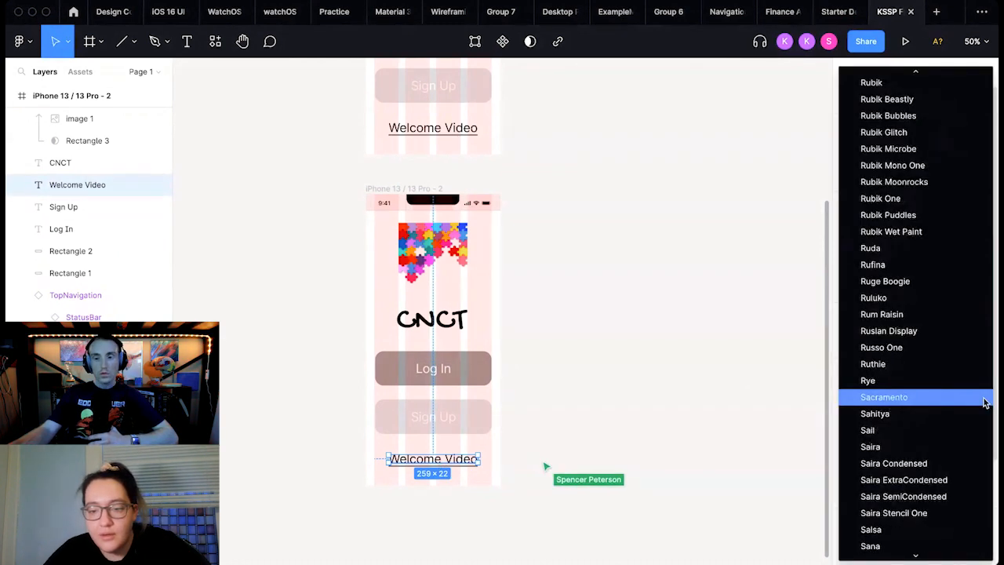
scroll(985, 401, "down", 10)
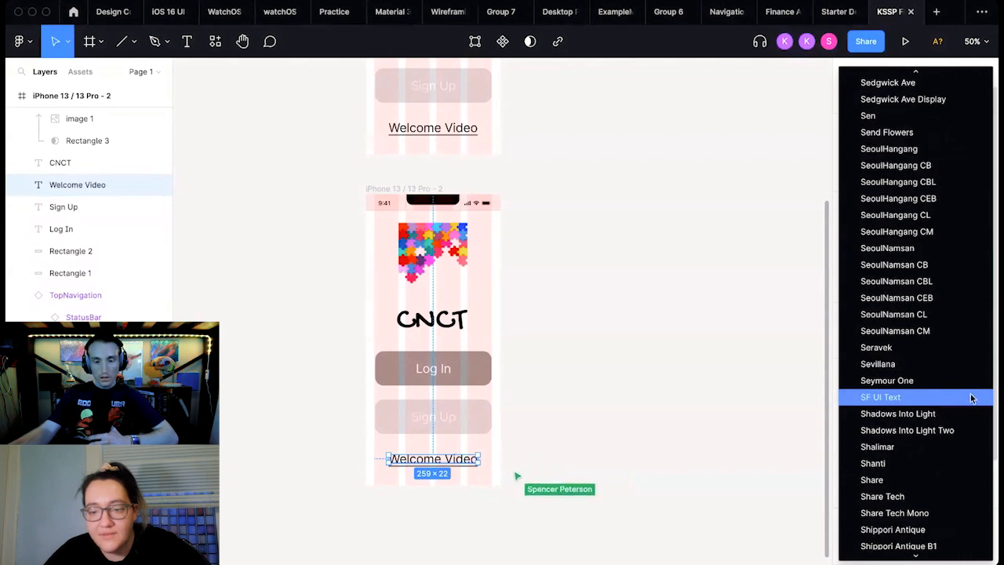
left_click(979, 400)
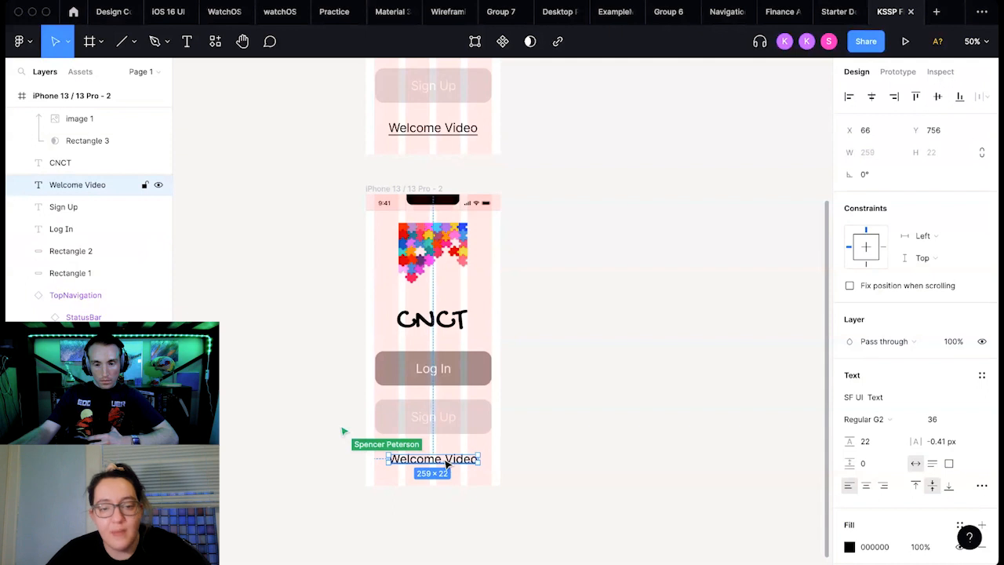
left_click(535, 448)
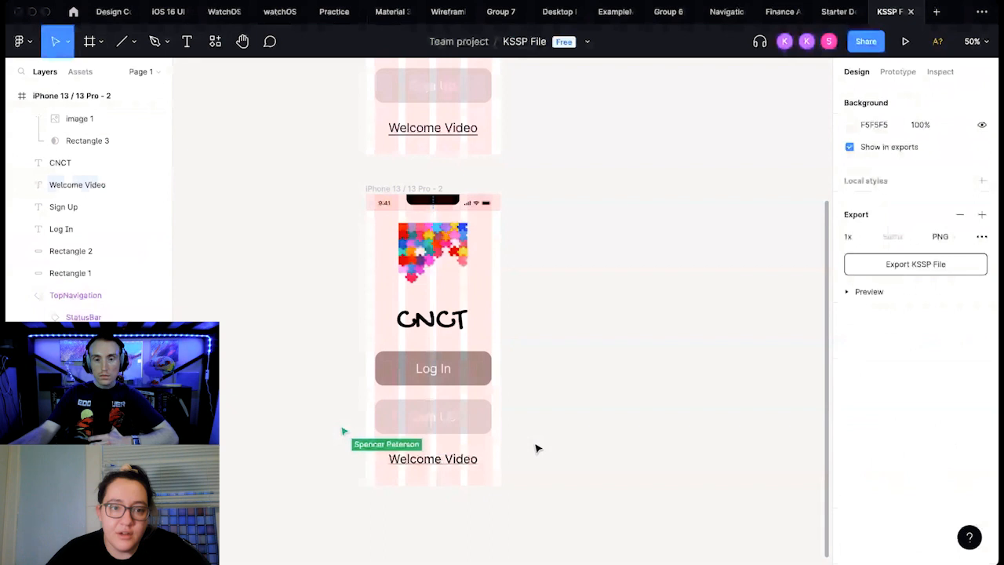
Step: Switch to the iOS 16 UI kit file and copy the Light / Filled button variant from its Buttons section
left_click(162, 12)
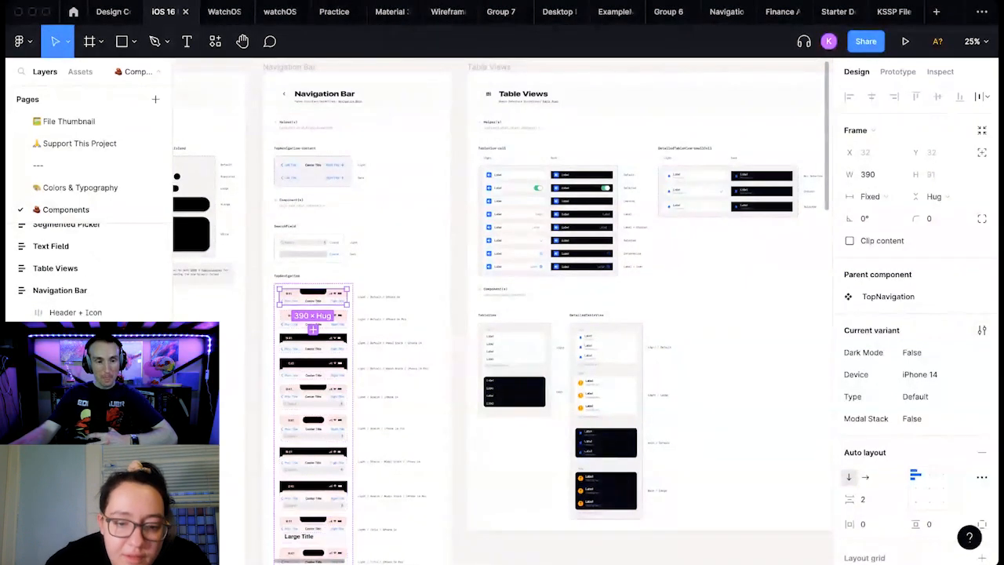
scroll(303, 562, "left", 10)
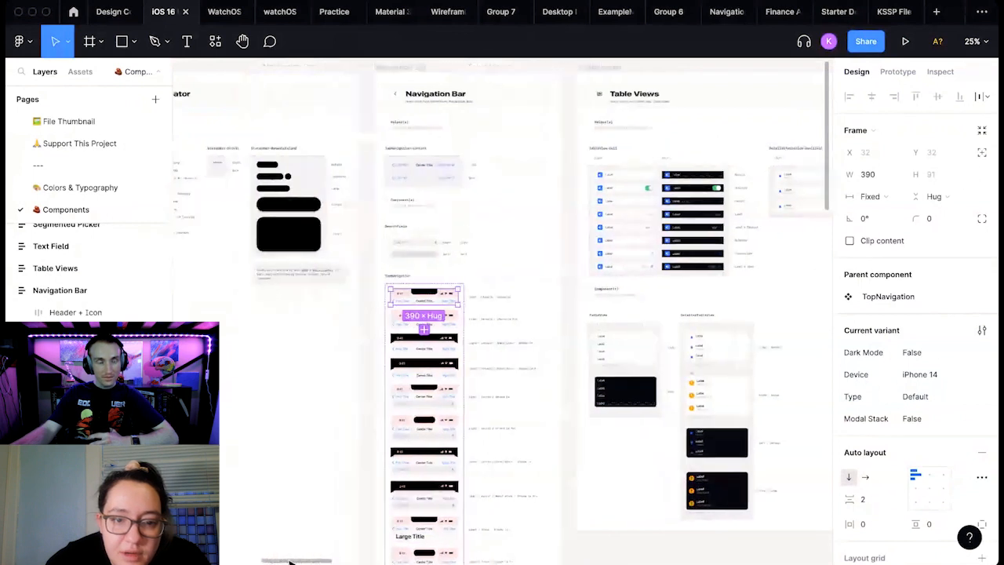
scroll(240, 557, "left", 15)
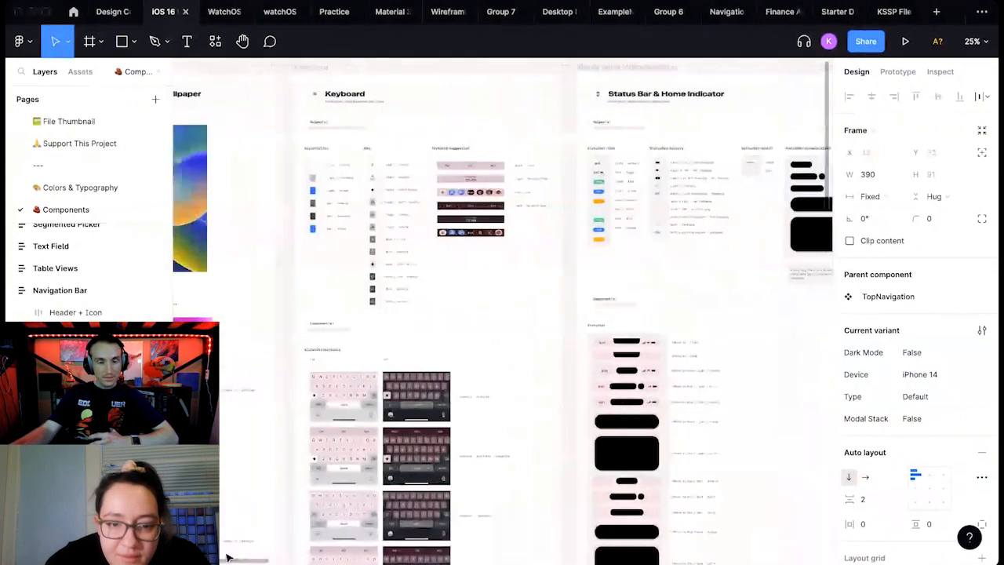
scroll(243, 553, "right", 15)
left_click_drag(243, 547, 490, 562)
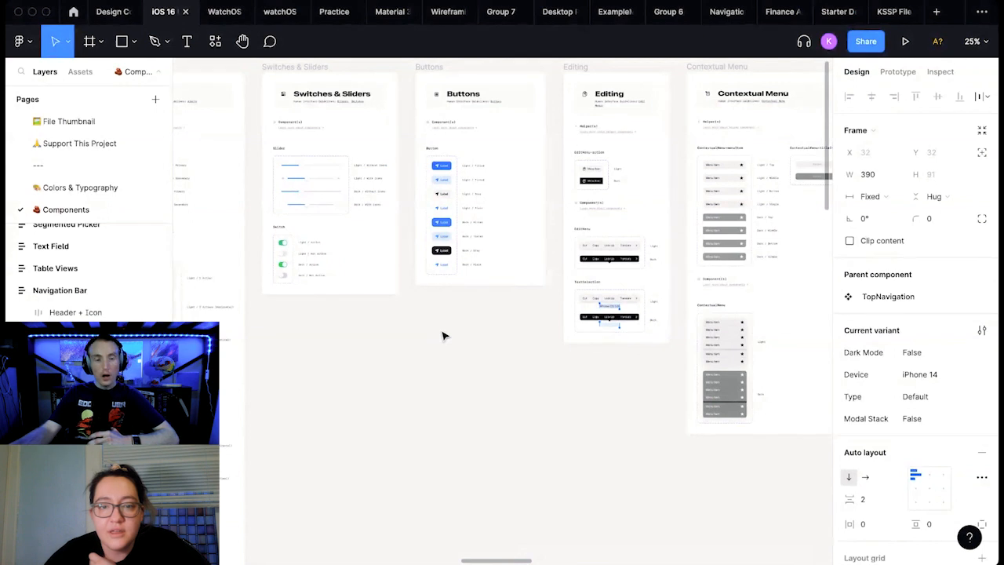
key("shift+equal")
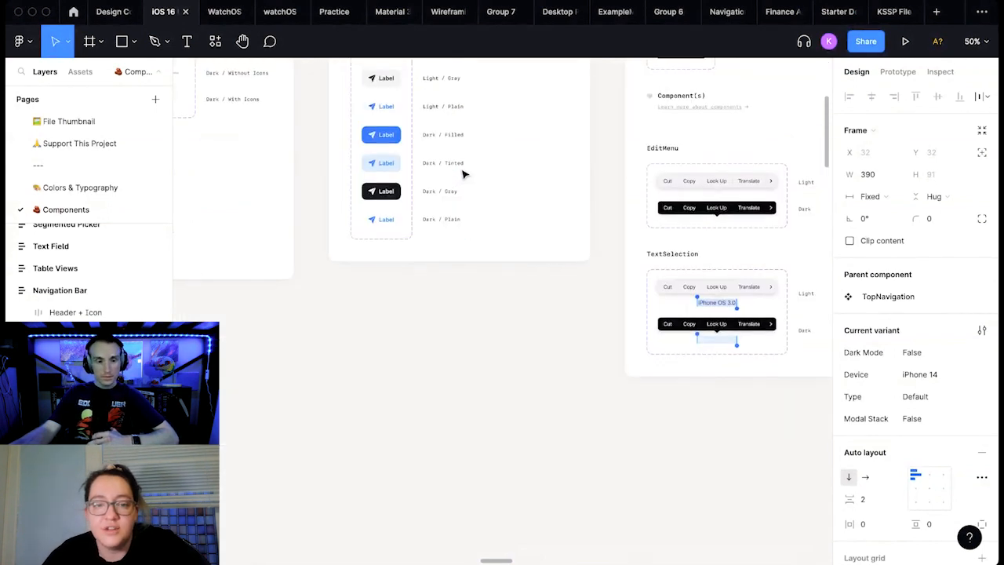
scroll(463, 174, "up", 3)
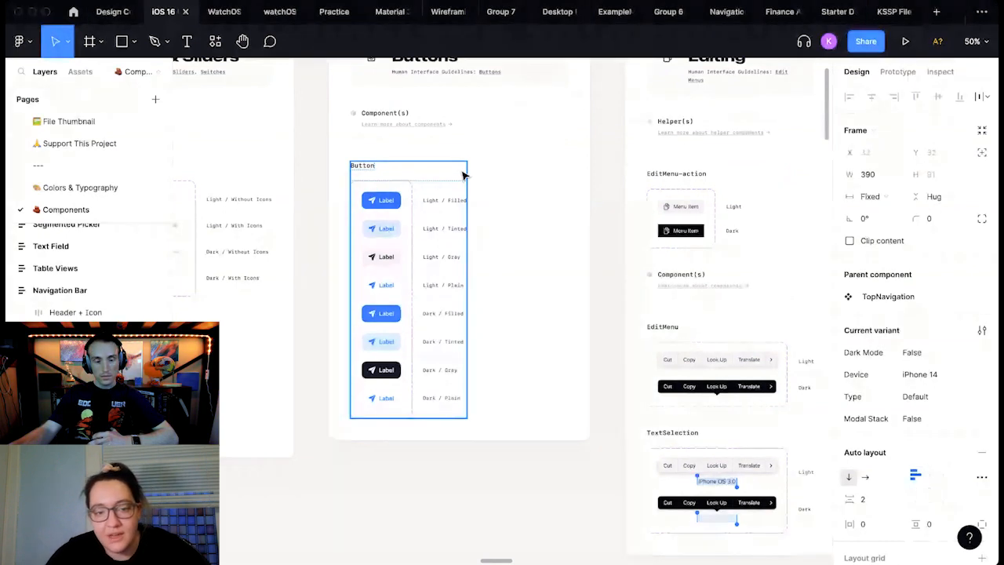
left_click(394, 202)
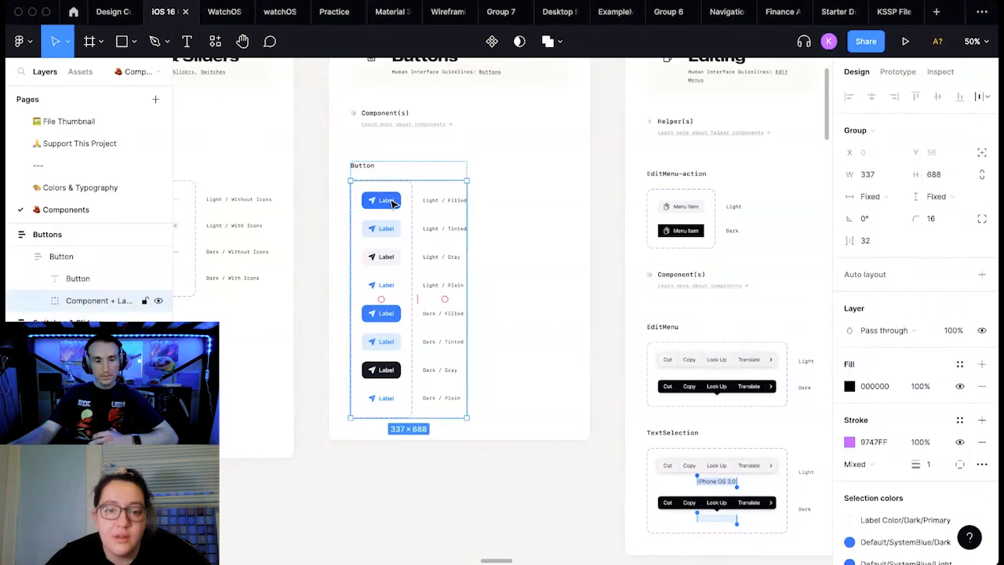
double_click(393, 202)
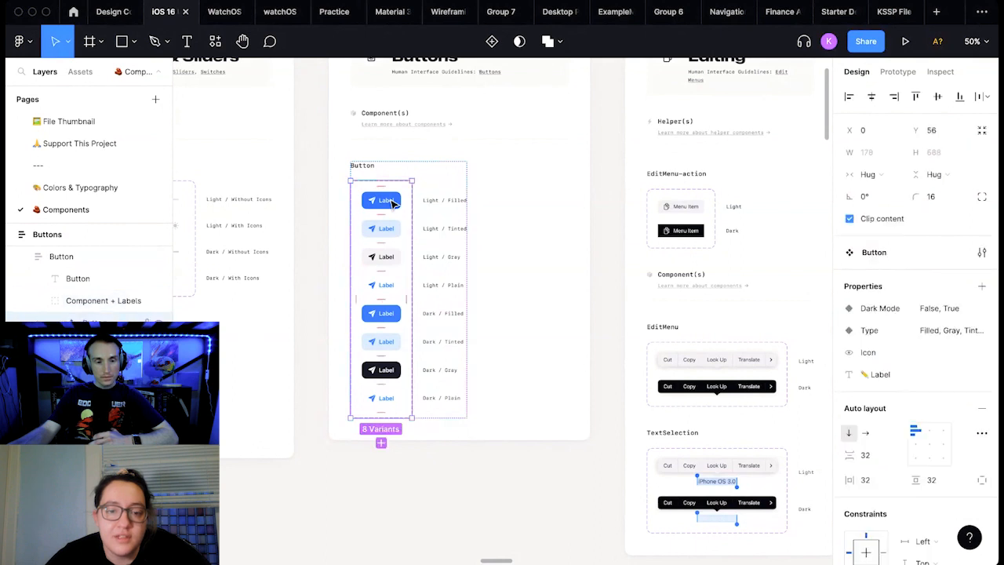
double_click(394, 203)
right_click(392, 197)
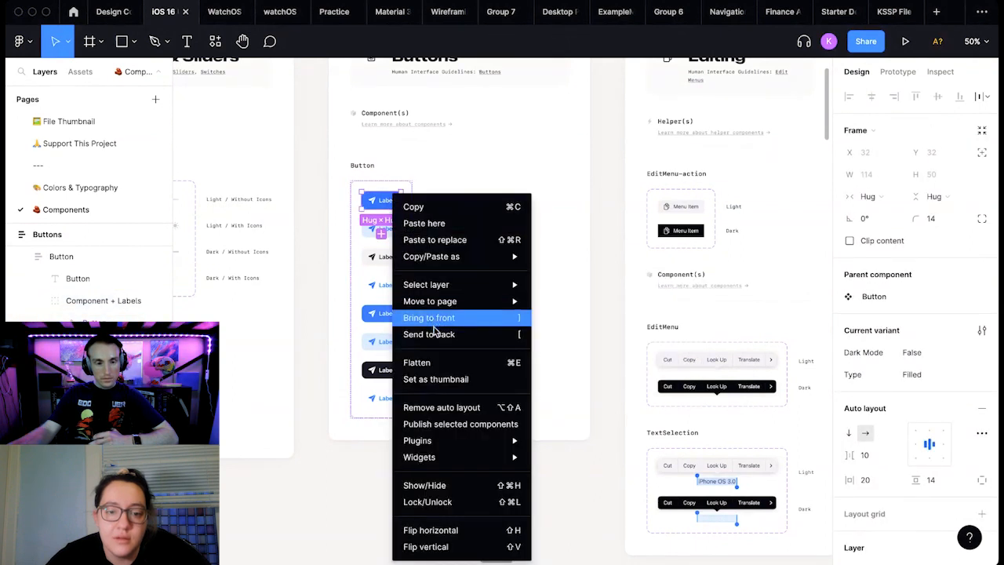
left_click(420, 206)
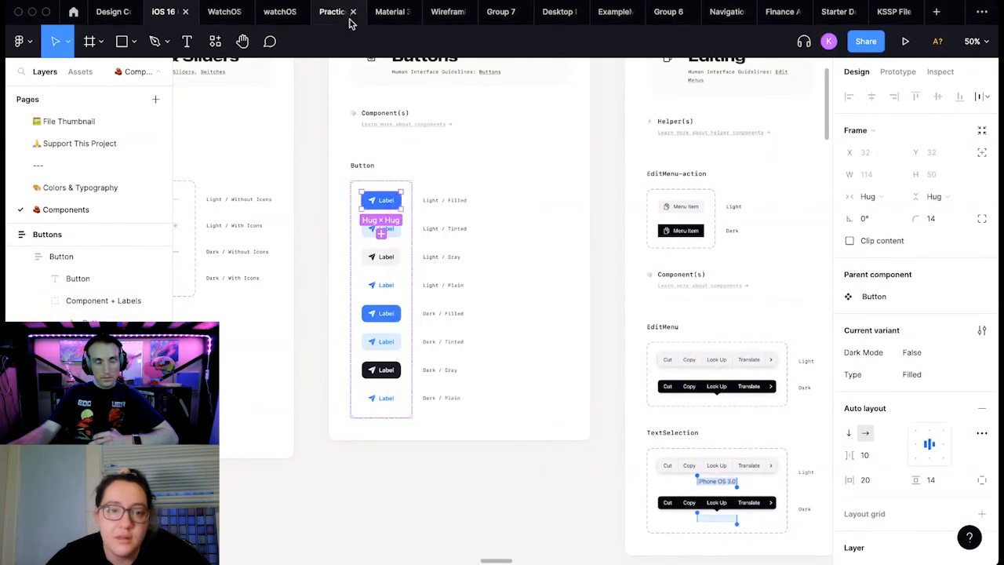
Step: Paste the button into the KSSP File at the Log In rectangle's upper-left corner, and delete that grey rectangle from the duplicate frame
left_click(887, 17)
right_click(535, 343)
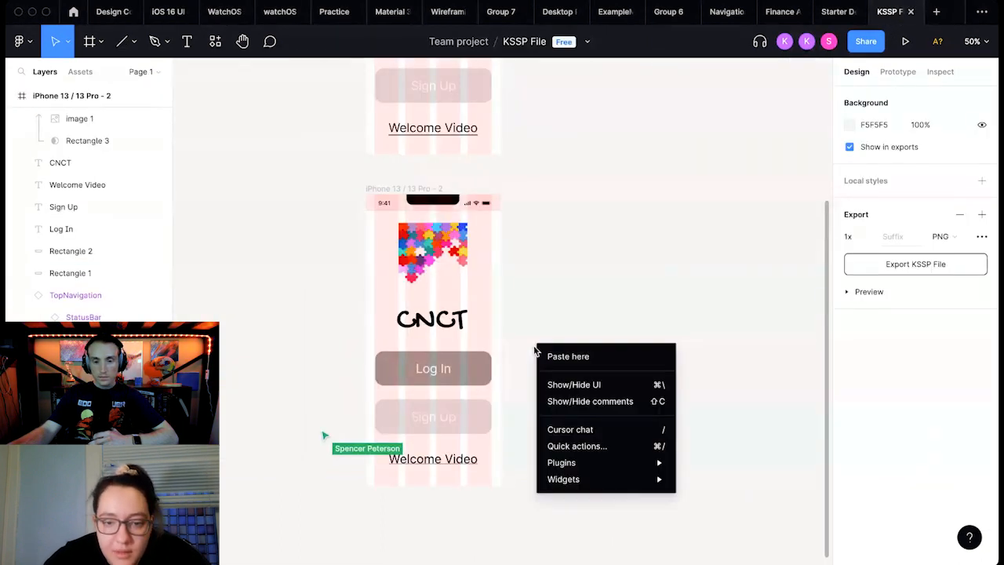
left_click(567, 355)
left_click_drag(553, 357, 406, 358)
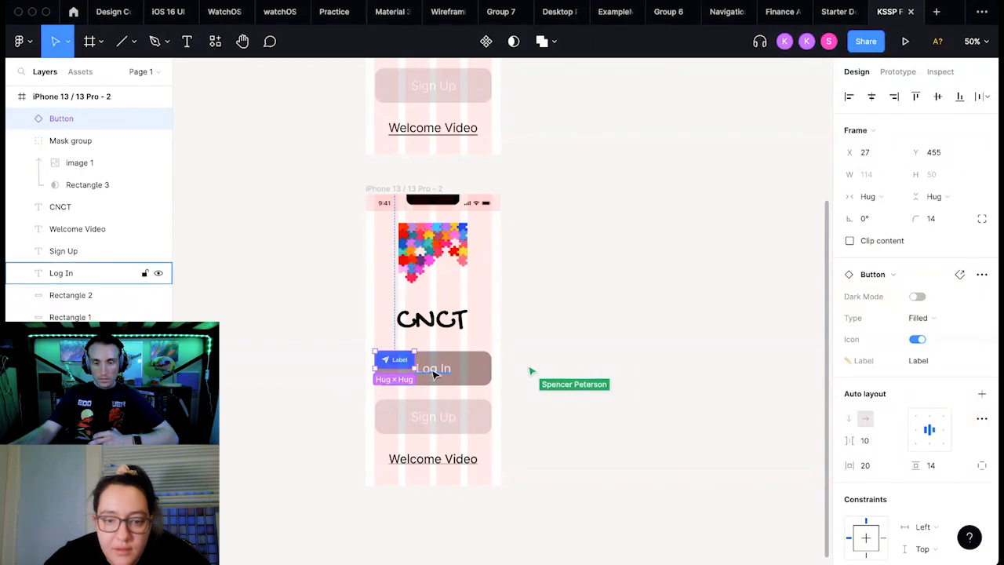
left_click(466, 369)
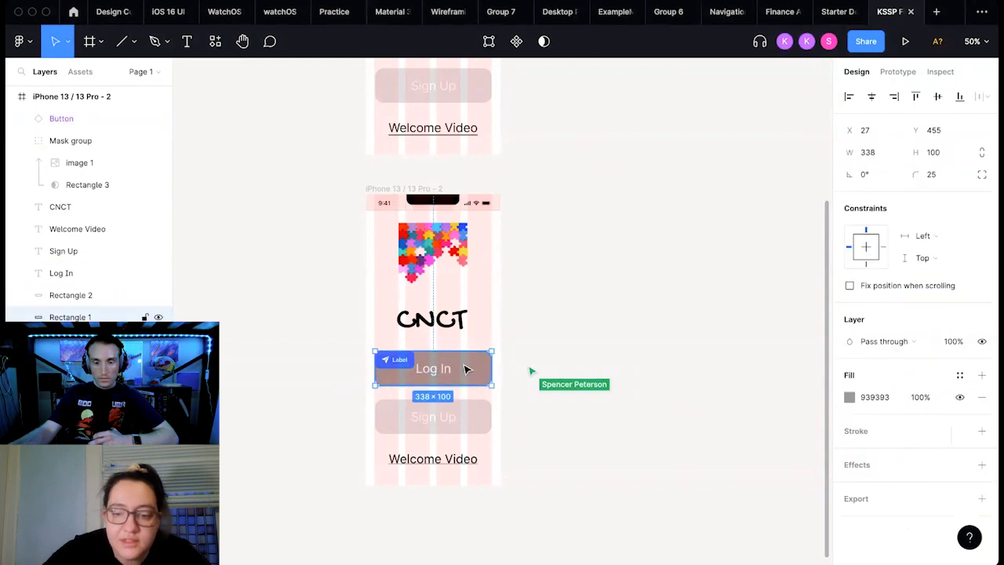
key("Delete")
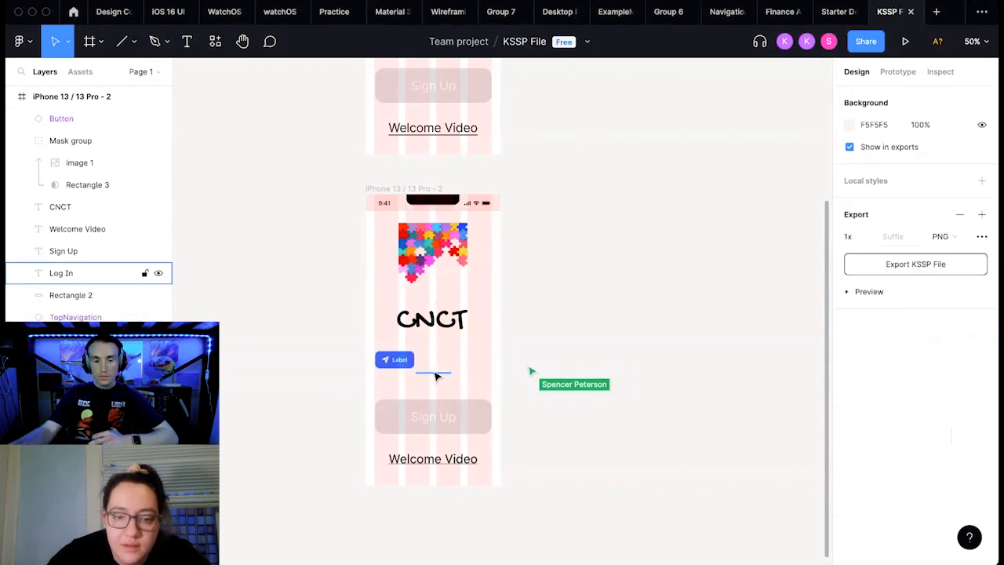
Step: Try to stretch the pasted blue button to roughly the size of the removed Log In rectangle
left_click(406, 362)
left_click_drag(413, 367, 486, 384)
key("ctrl+z")
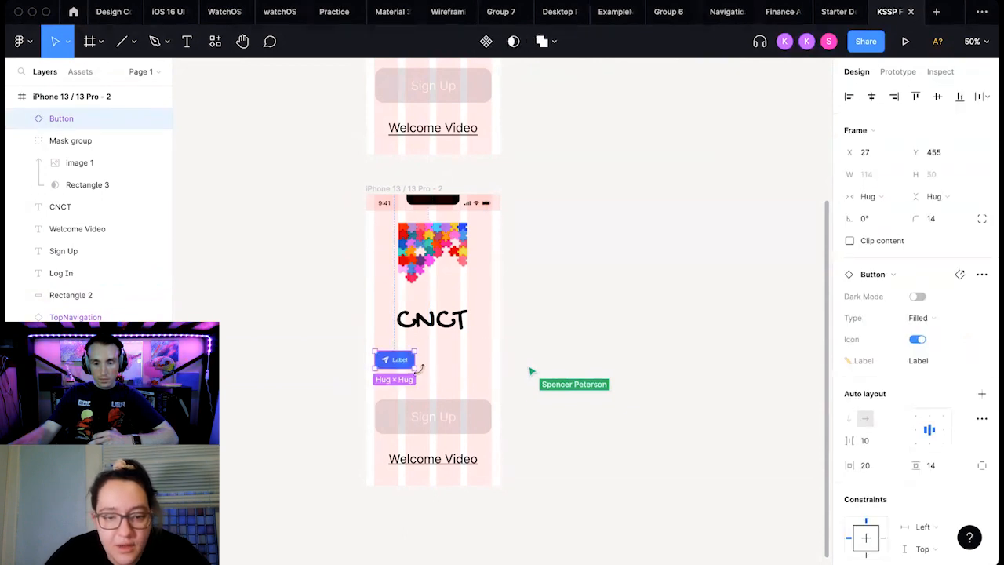
left_click_drag(417, 369, 486, 391)
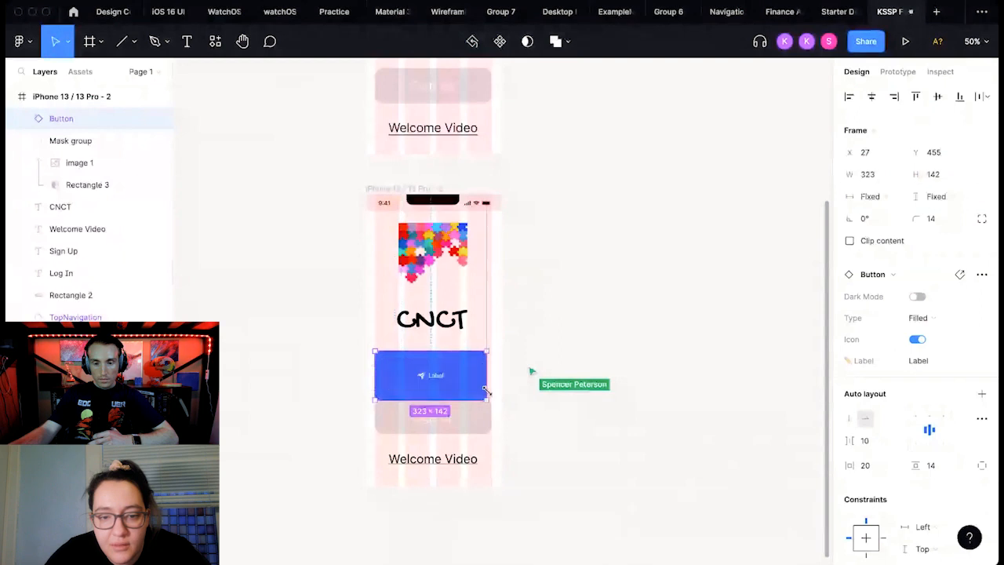
key("ctrl+z")
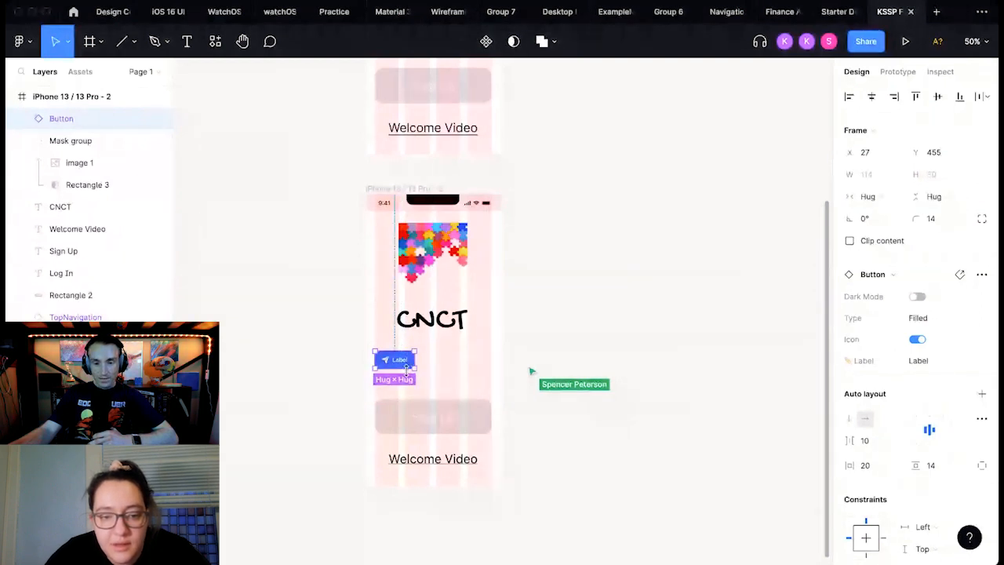
Step: Stretch the blue button in the duplicate frame to about 336 × 100, similar in size to the grey Sign Up rectangle
left_click_drag(406, 367, 401, 413)
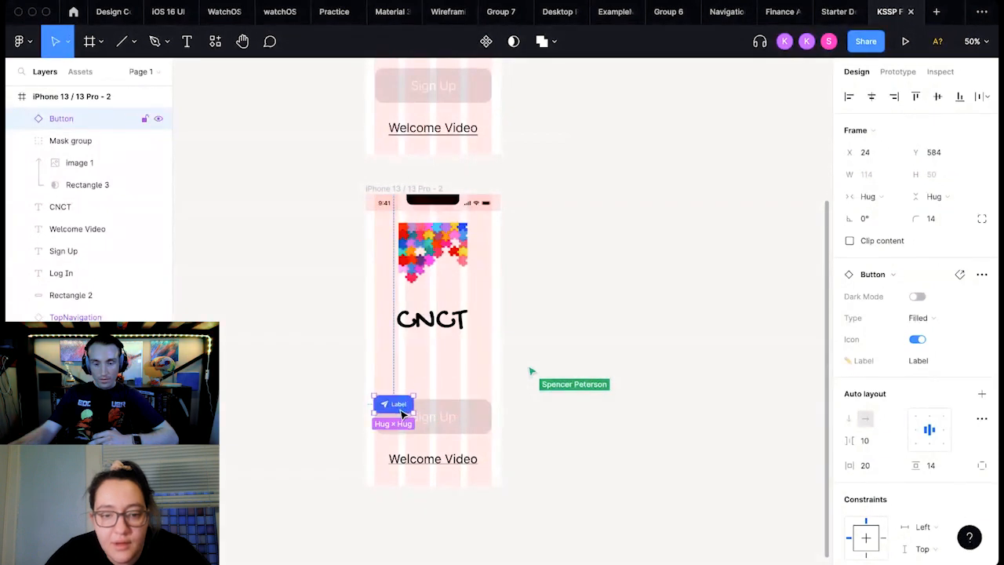
key("super+z")
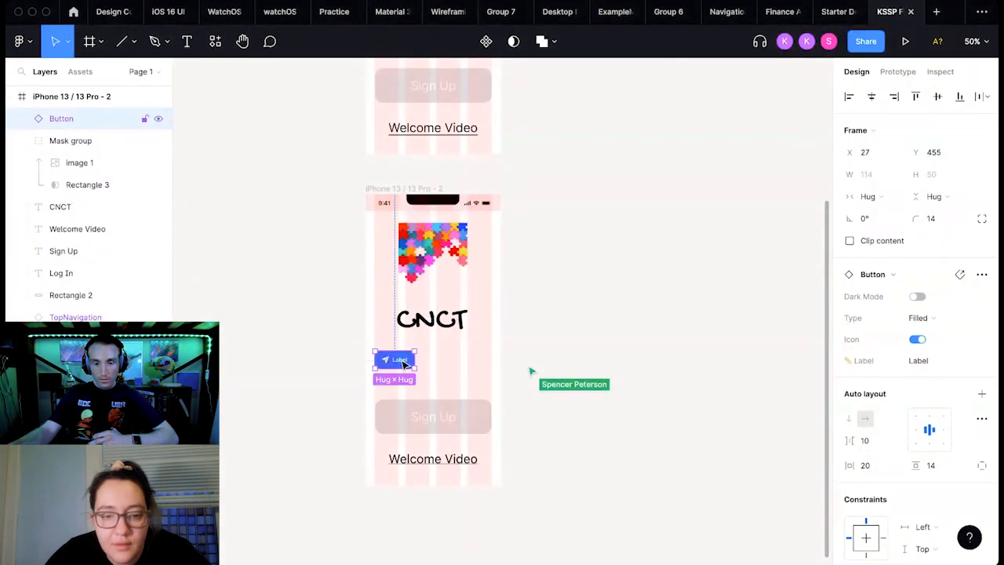
left_click(409, 412)
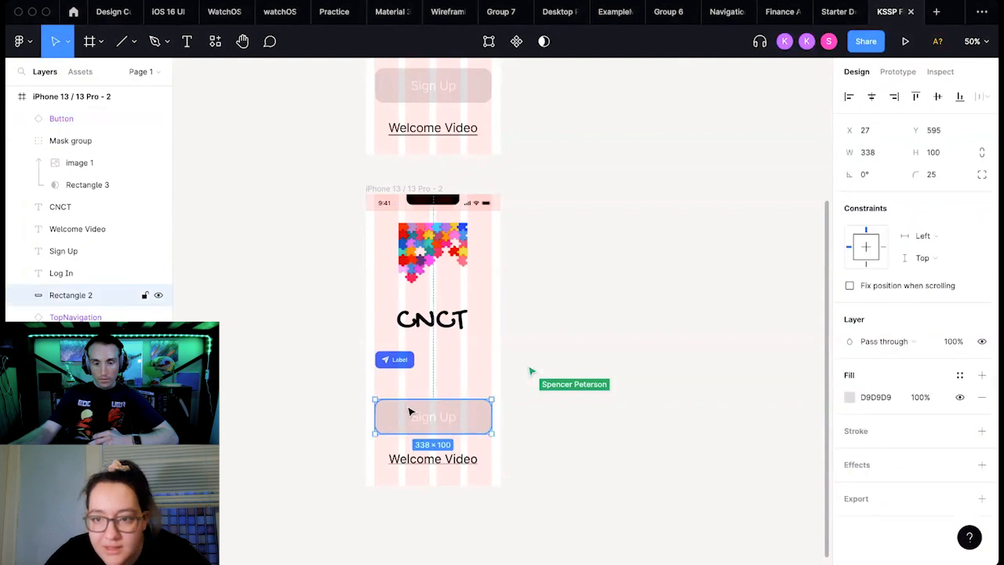
left_click(396, 360)
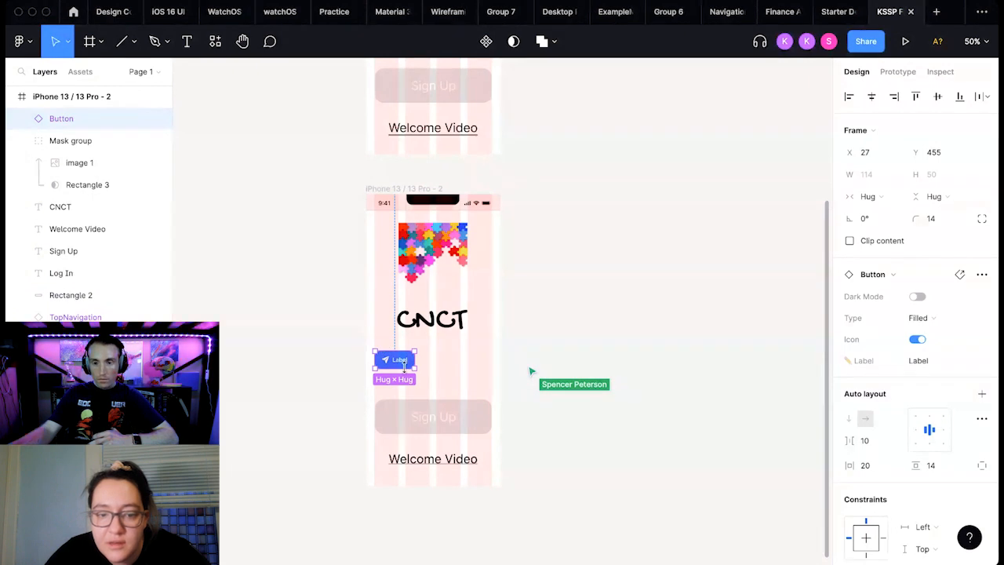
left_click_drag(403, 366, 490, 378)
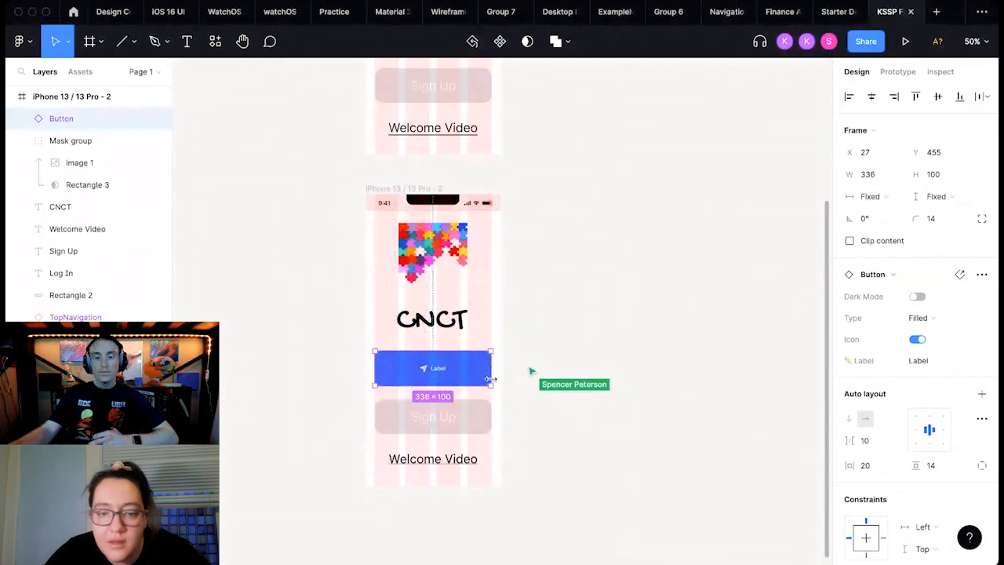
left_click(558, 342)
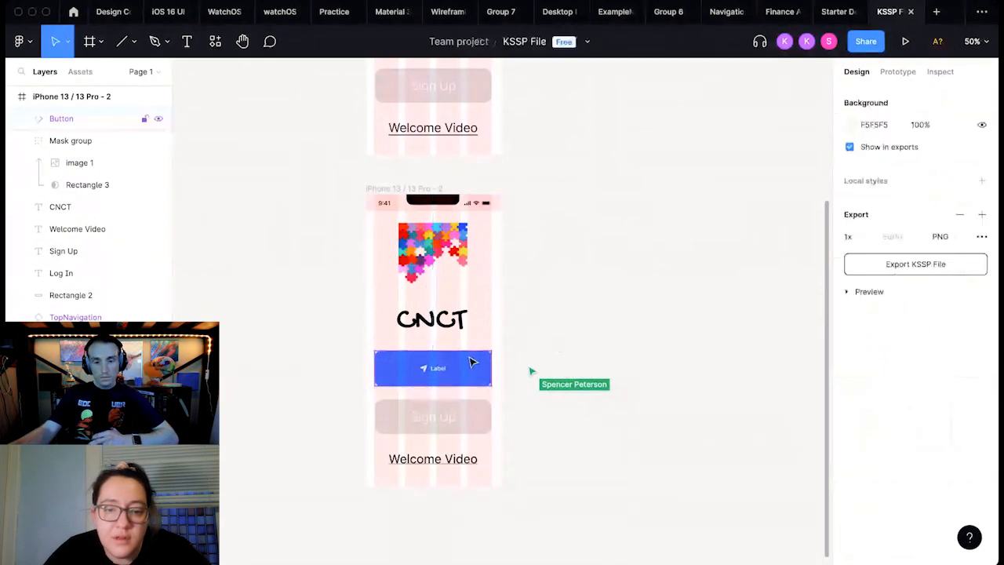
Step: Replace the missing SF Pro Display and SF Pro Text fonts of the blue button's label with SF UI Text
double_click(436, 371)
double_click(430, 374)
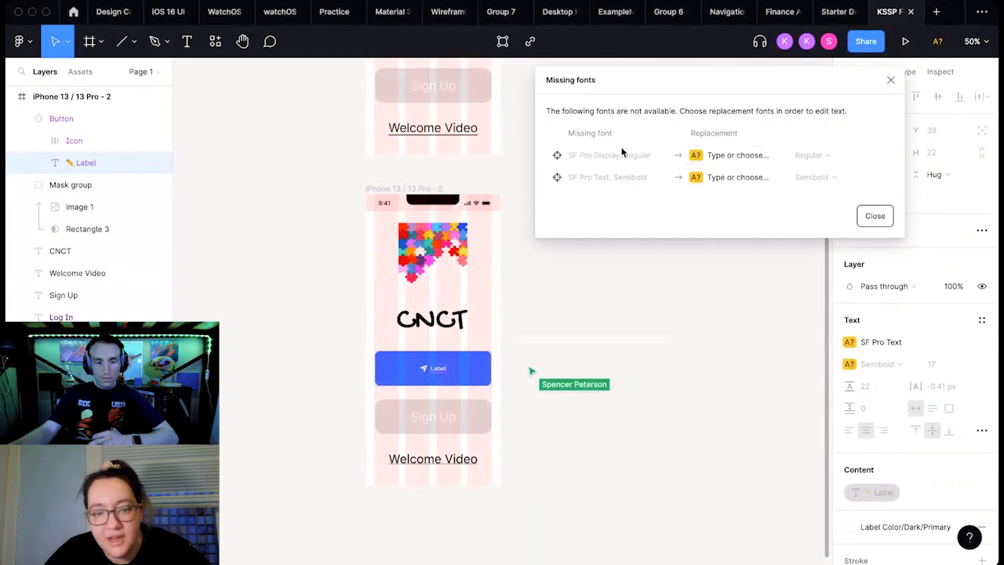
left_click(728, 156)
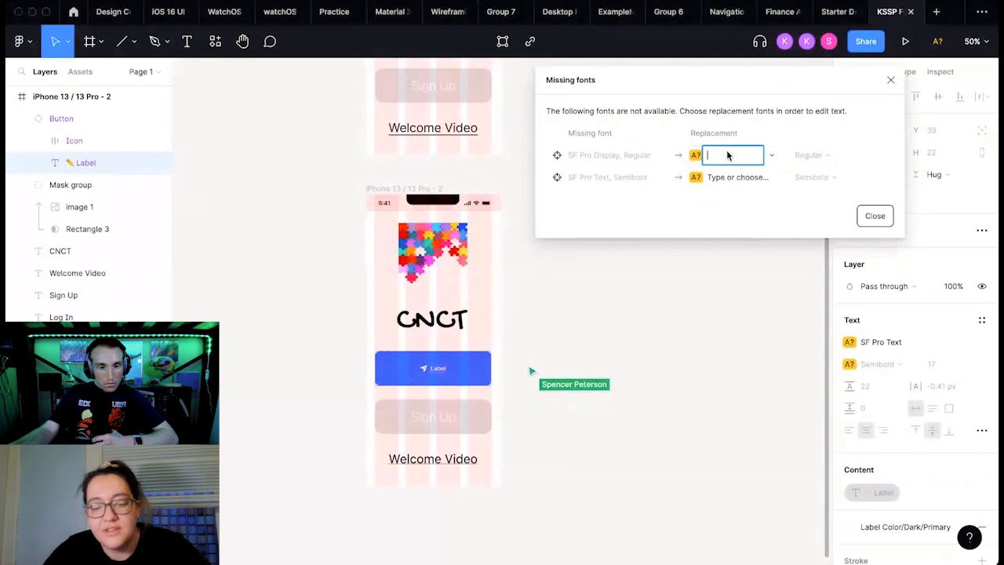
type("SF UI Text")
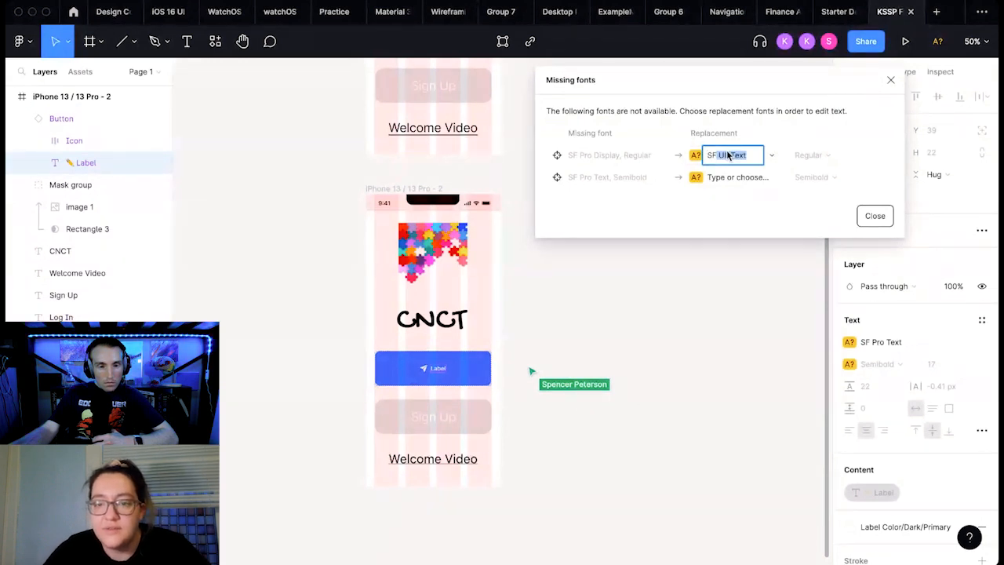
key("Return")
left_click(726, 177)
type("SF UI Text")
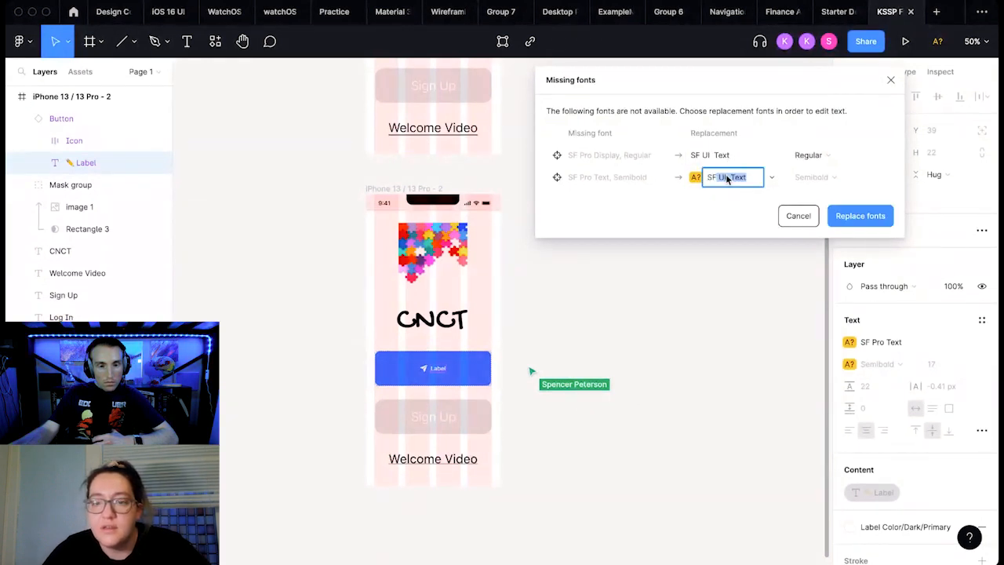
key("Return")
left_click(860, 224)
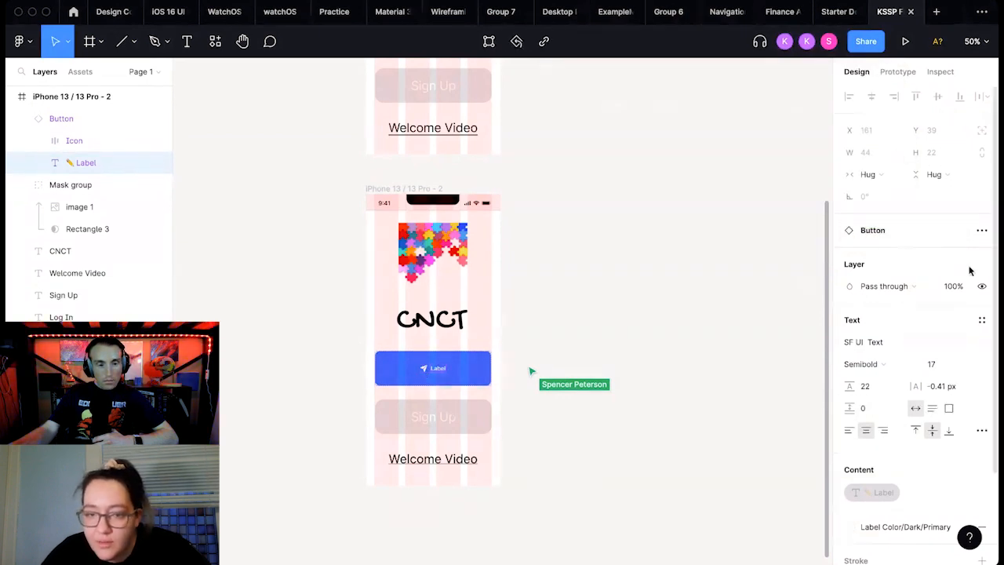
Step: Turn off the blue button's icon and change its label text to "Log In"
scroll(969, 270, "down", 2)
left_click(488, 367)
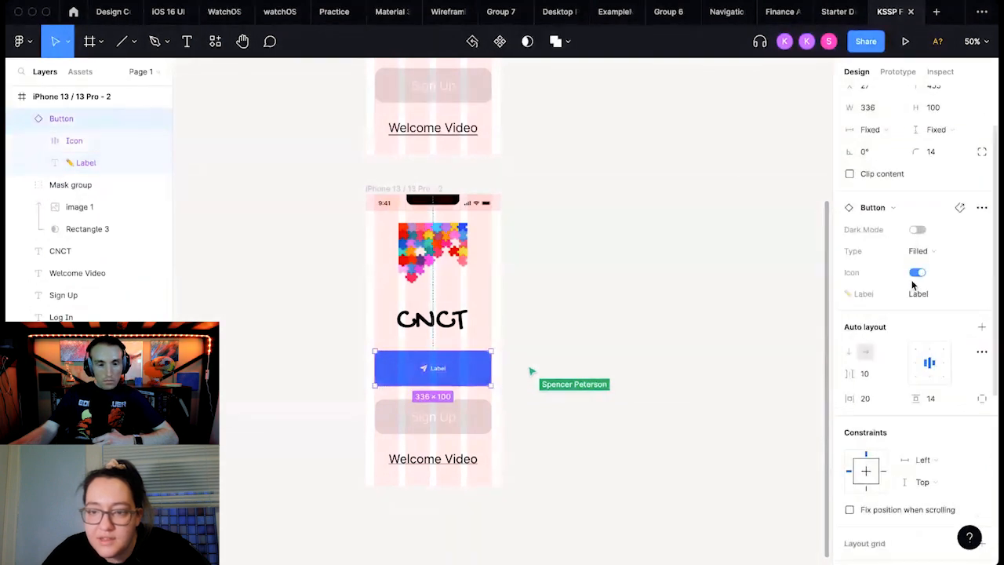
left_click(917, 272)
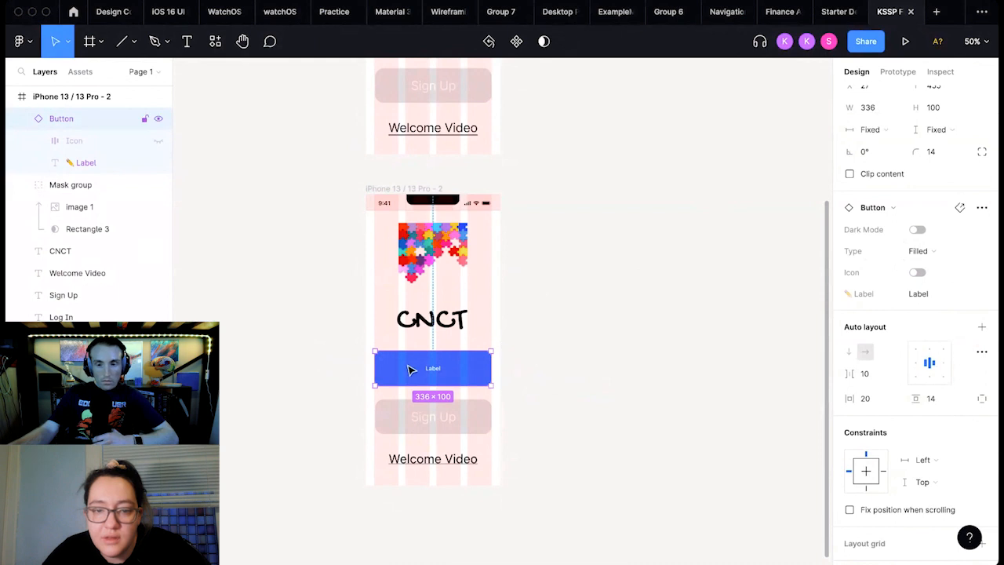
double_click(434, 375)
double_click(432, 369)
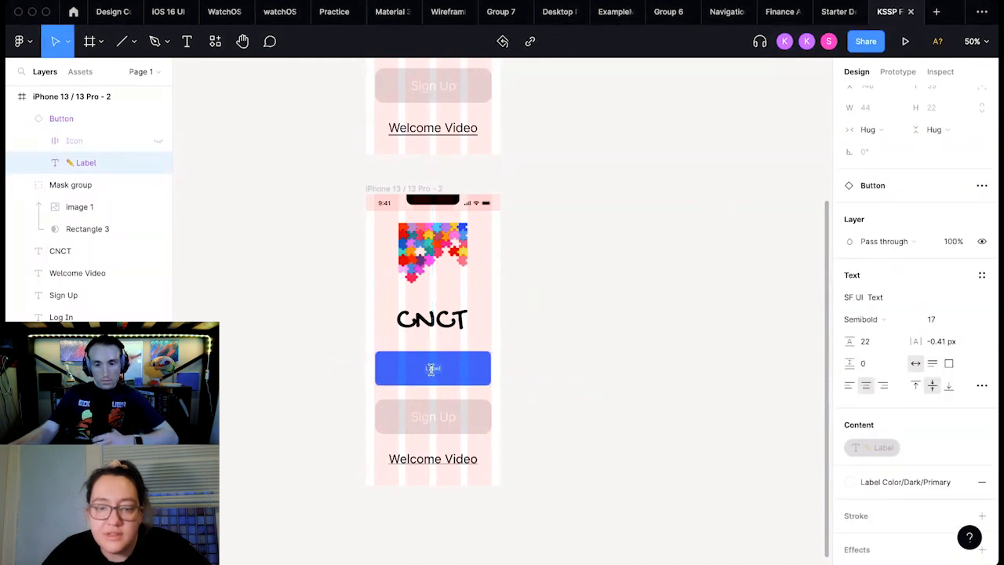
type("Log In")
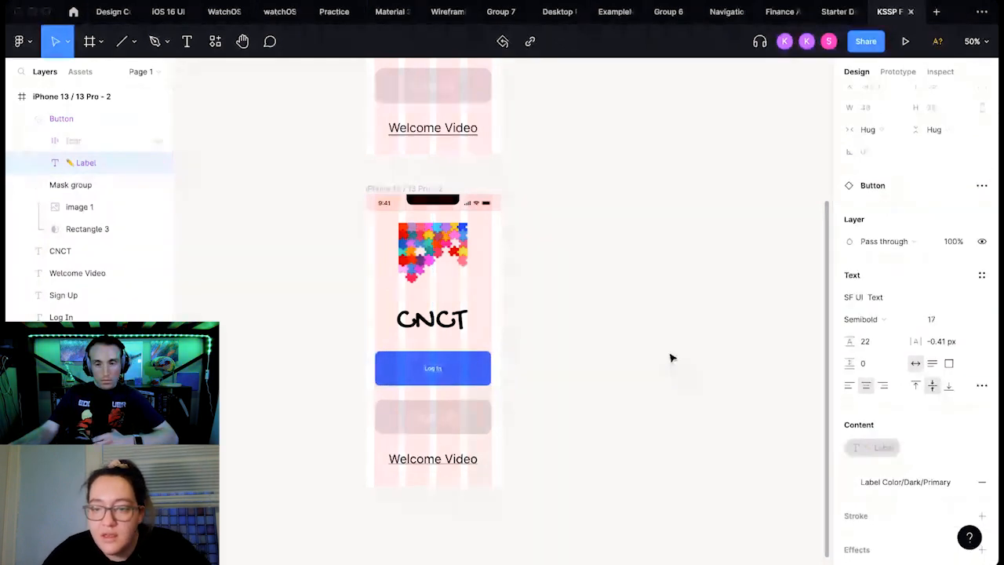
Step: Set the font size of the blue button's Log In label to 40
left_click(977, 318)
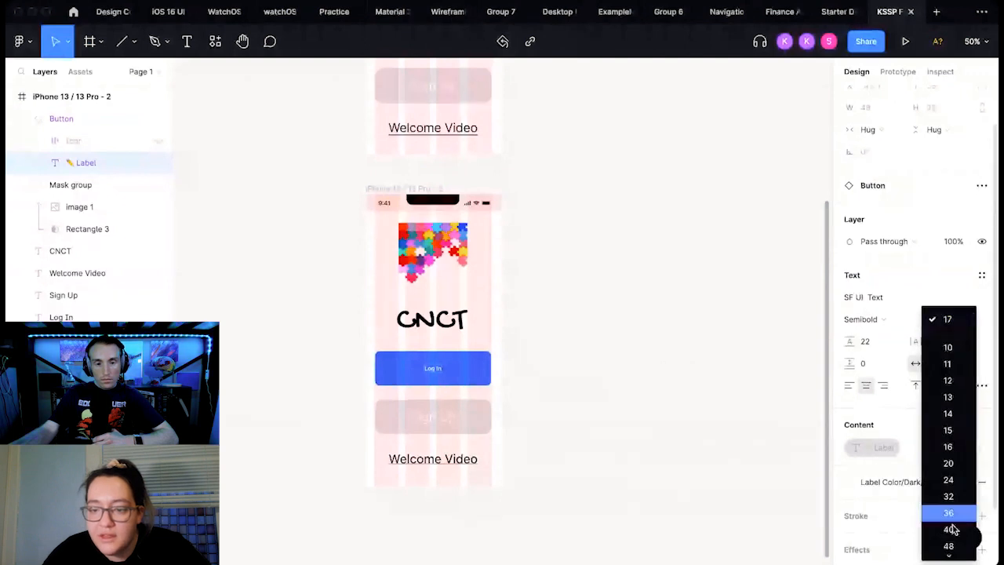
scroll(951, 518, "down", 2)
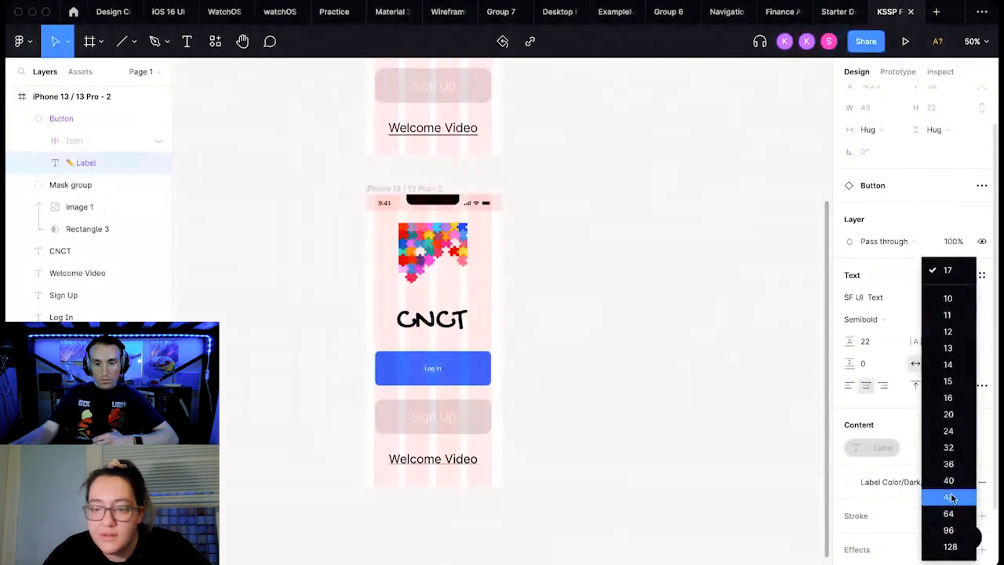
left_click(950, 512)
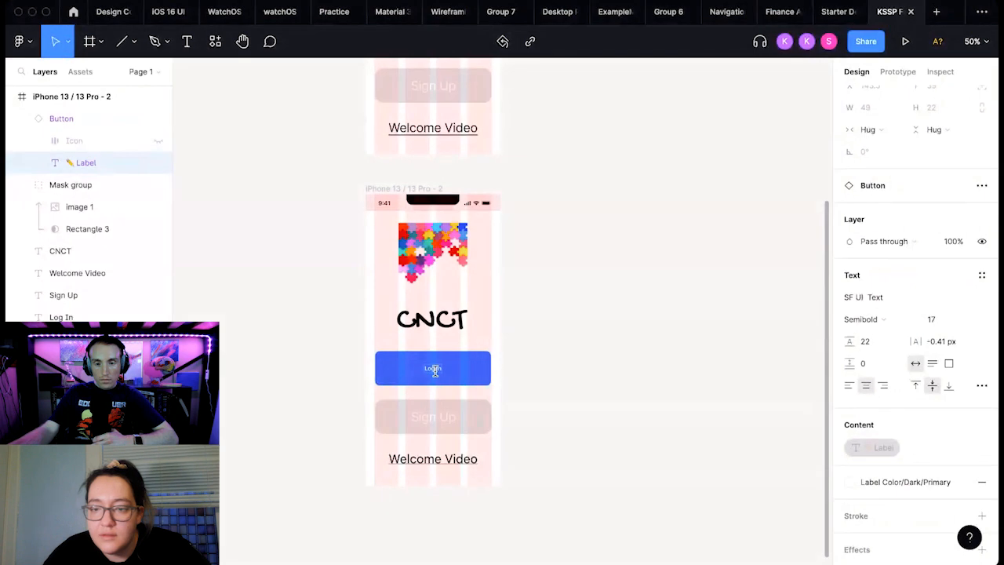
left_click(971, 323)
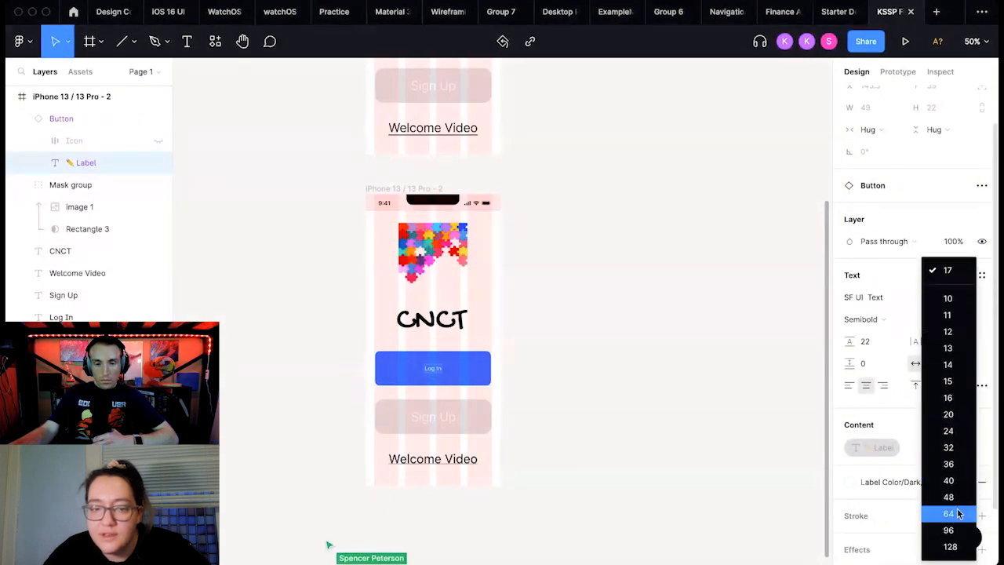
left_click(952, 512)
left_click(964, 320)
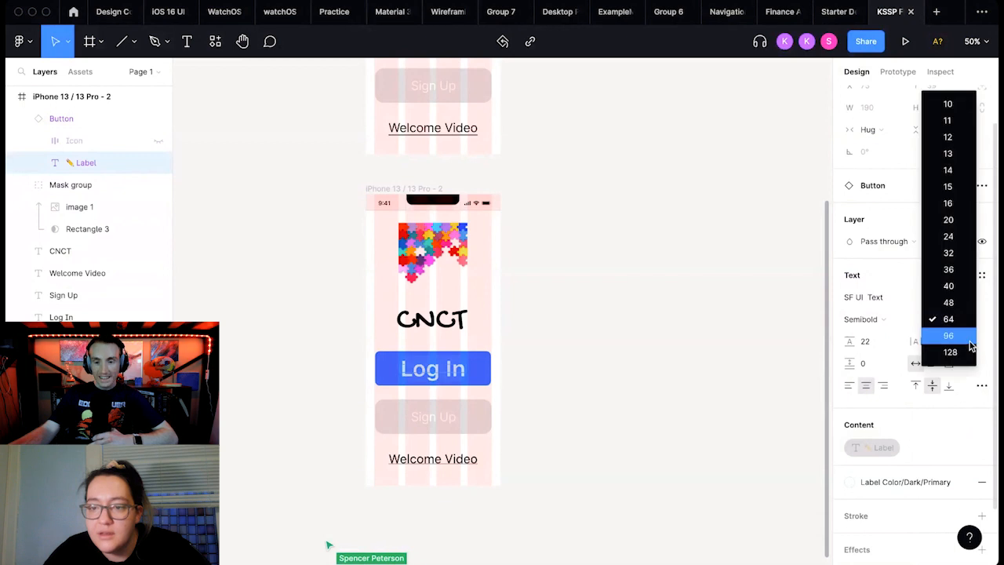
left_click(957, 301)
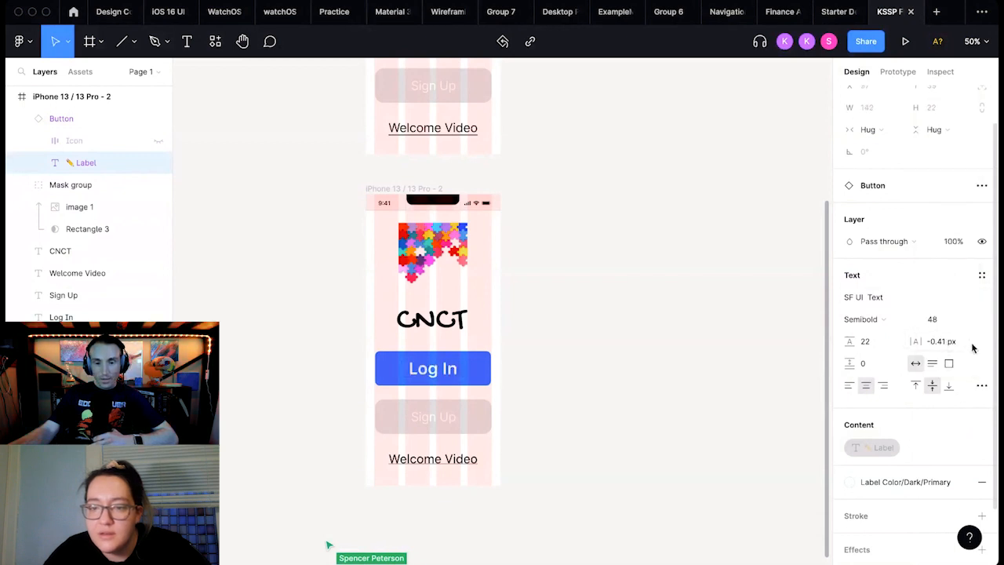
left_click(966, 324)
left_click(965, 308)
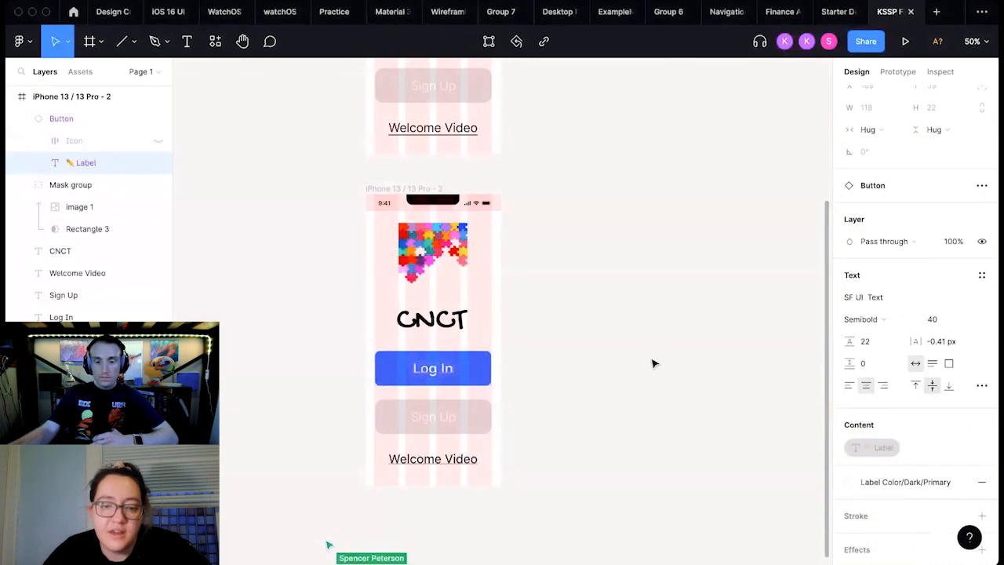
left_click(680, 303)
double_click(434, 374)
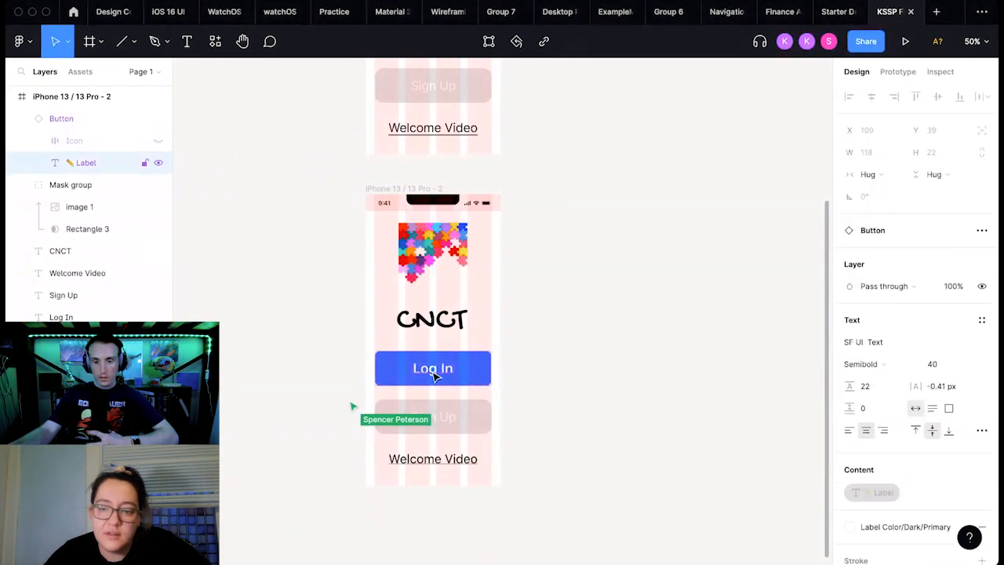
left_click(521, 391)
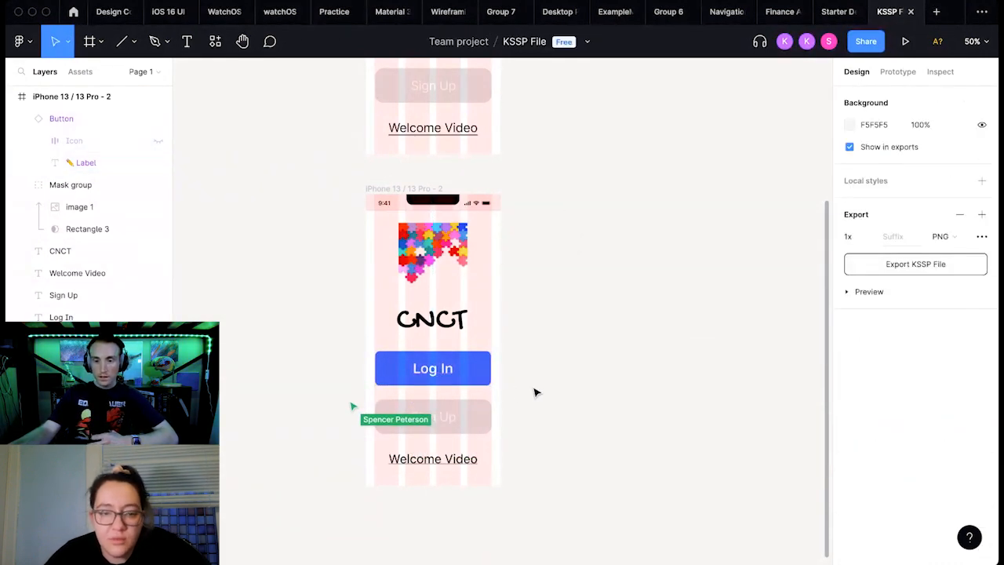
left_click(471, 422)
left_click(573, 269)
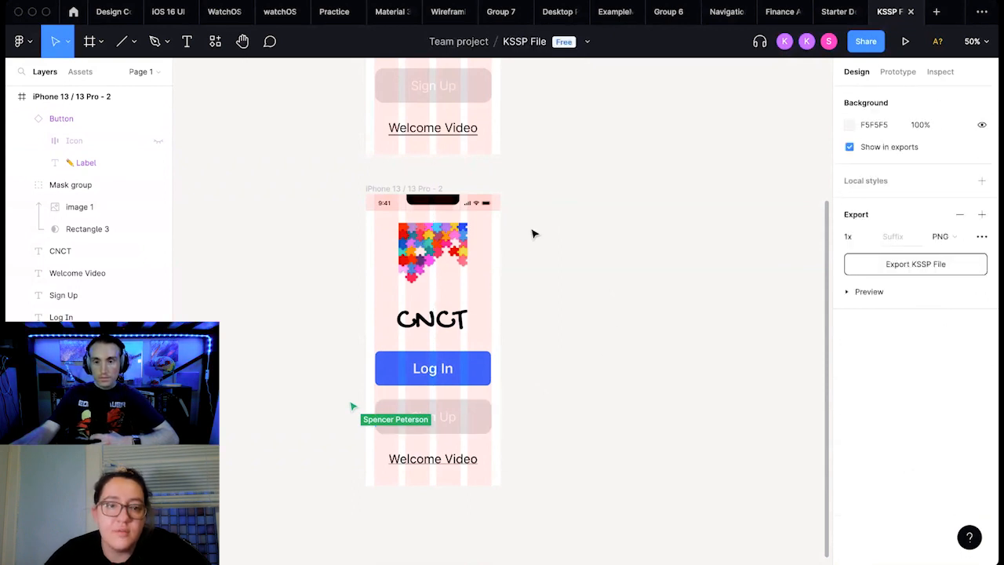
Step: Switch to the iOS 16 UI kit file and copy the Light / Tinted button variant, leaving its missing fonts unreplaced
left_click(164, 11)
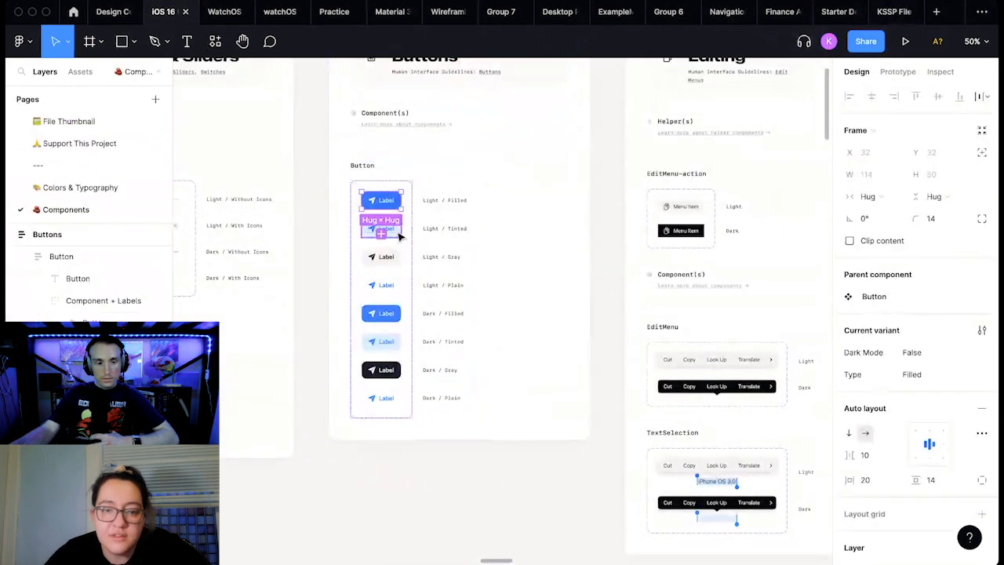
double_click(398, 235)
double_click(398, 231)
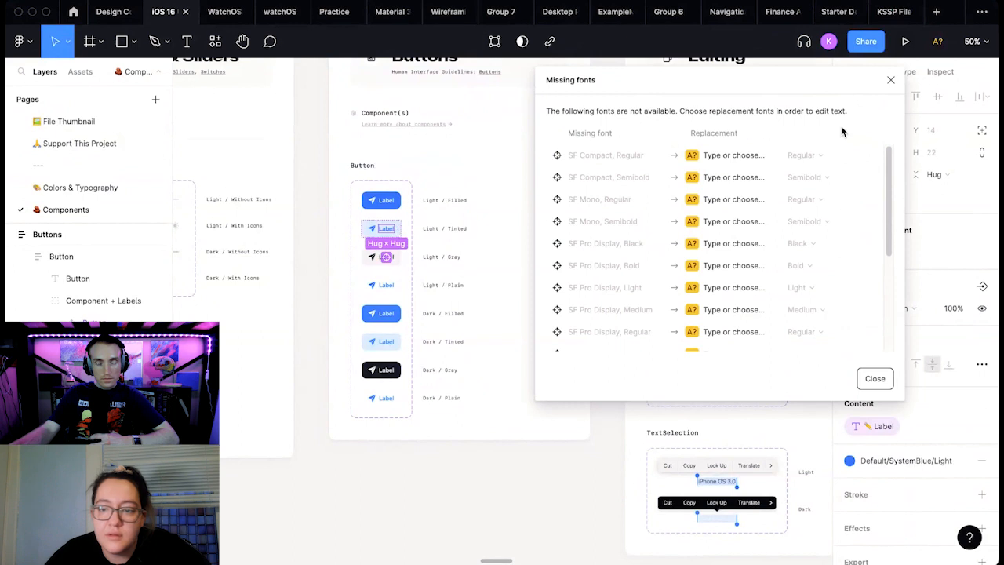
left_click(866, 384)
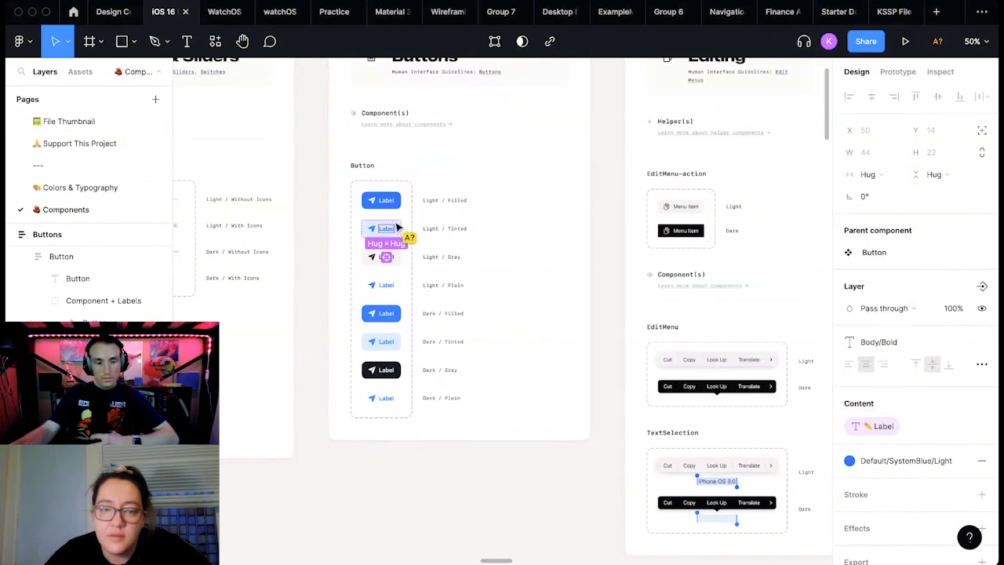
double_click(397, 229)
right_click(387, 194)
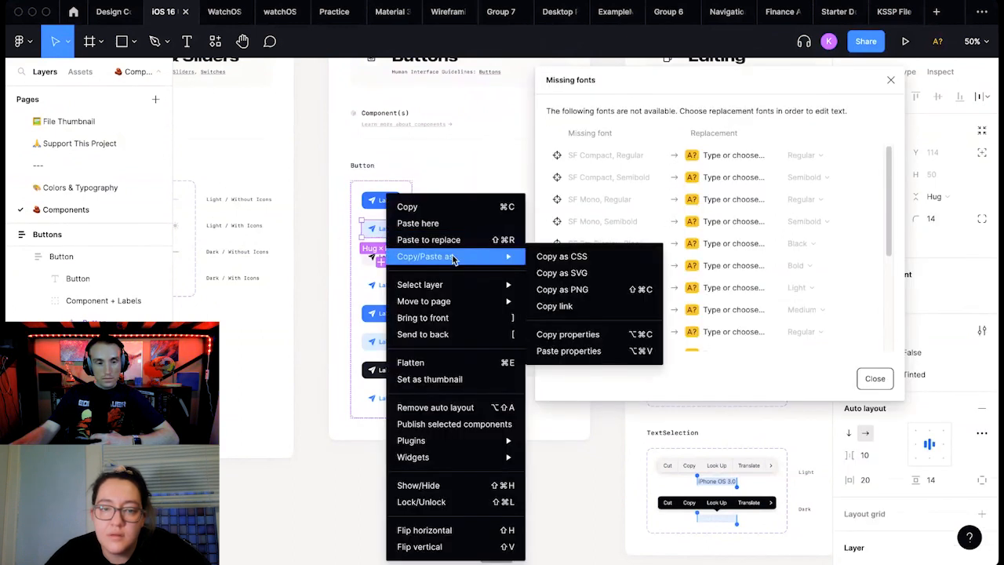
left_click(443, 210)
left_click(870, 381)
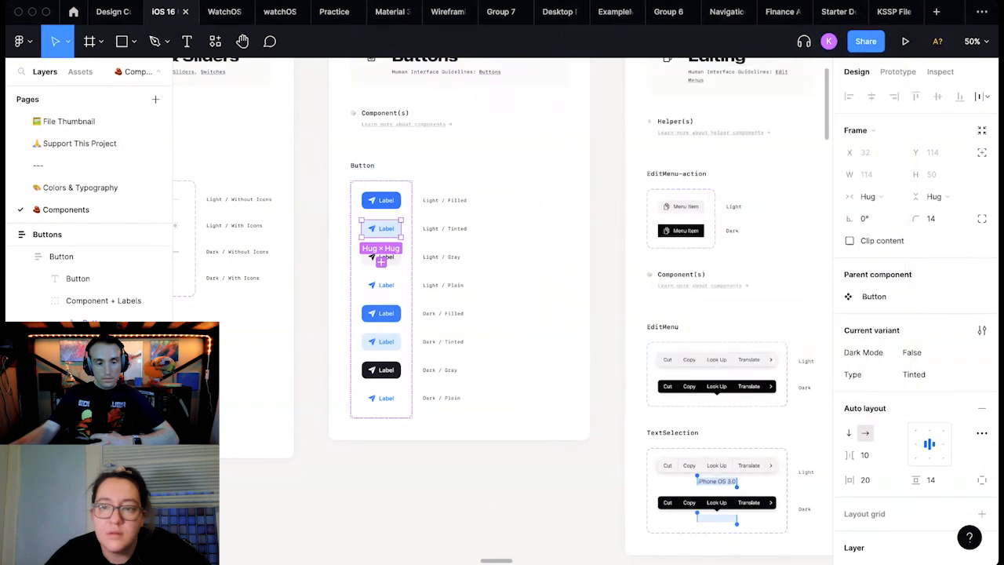
Step: Paste the tinted button into the KSSP File and place it over the Sign Up rectangle's left end, stretched to 100 high
left_click(890, 11)
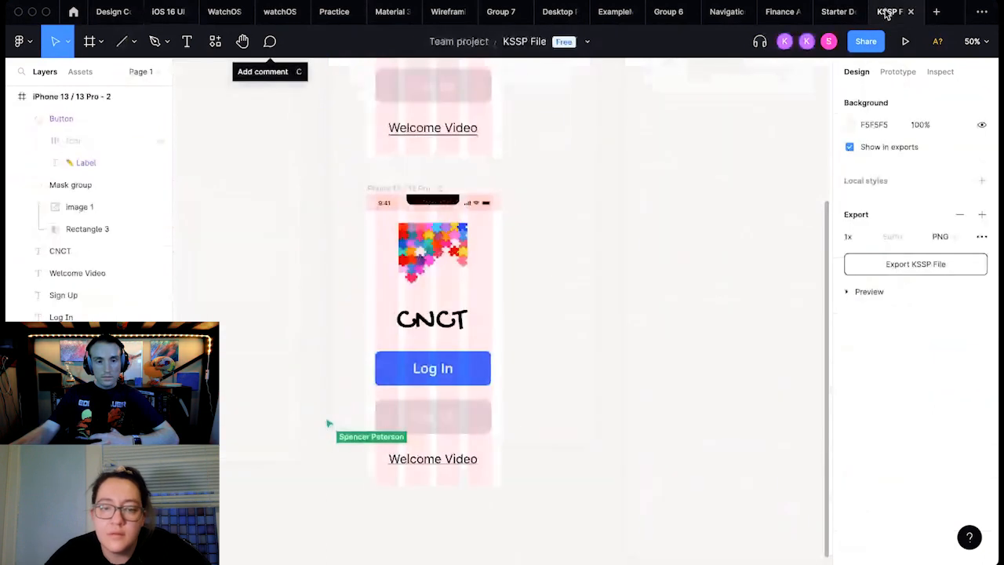
right_click(528, 403)
left_click(550, 413)
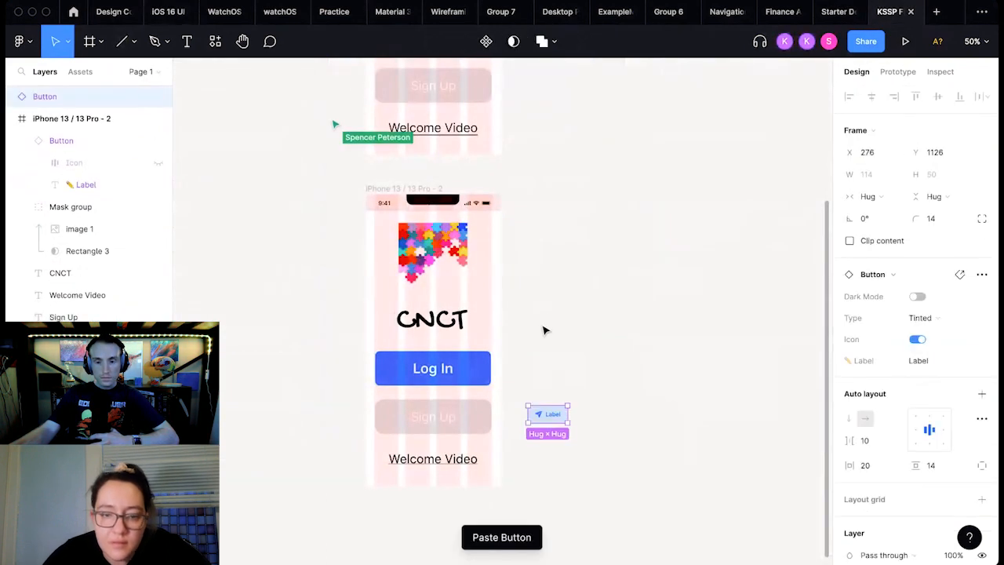
left_click_drag(547, 418, 392, 432)
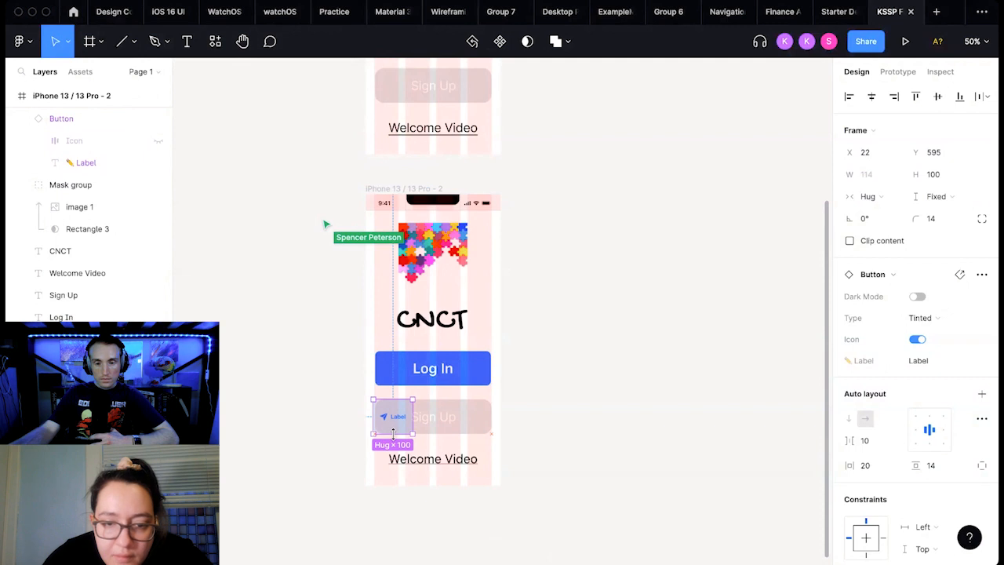
Step: Delete the grey Sign Up rectangle from the duplicate frame and widen the tinted button to about 341
left_click(475, 424)
key("Delete")
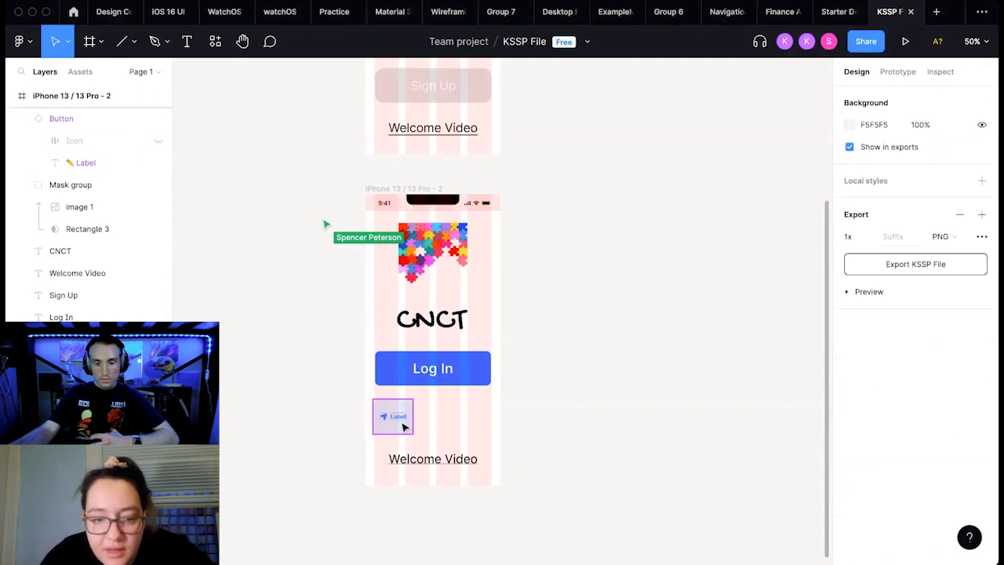
left_click(400, 416)
left_click_drag(414, 416, 491, 419)
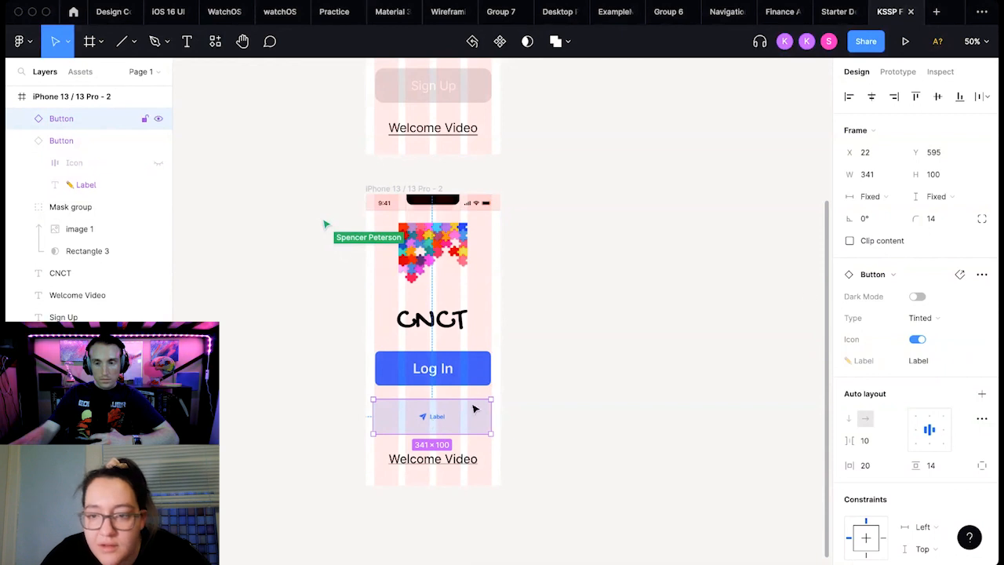
Step: Hide the tinted button's icon and set its label to SF UI Text at size 40, leaving the label text selected for editing
left_click(917, 339)
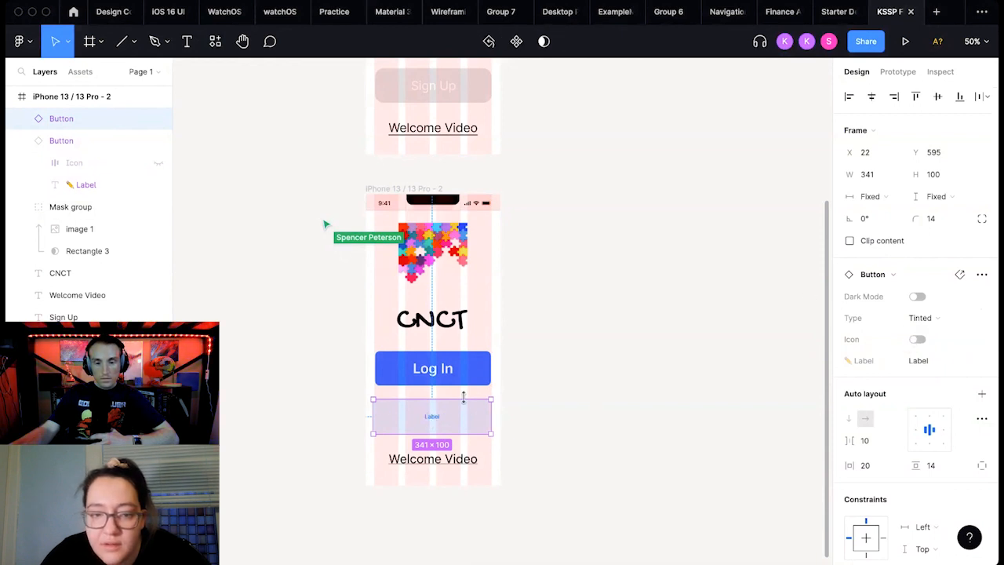
double_click(435, 420)
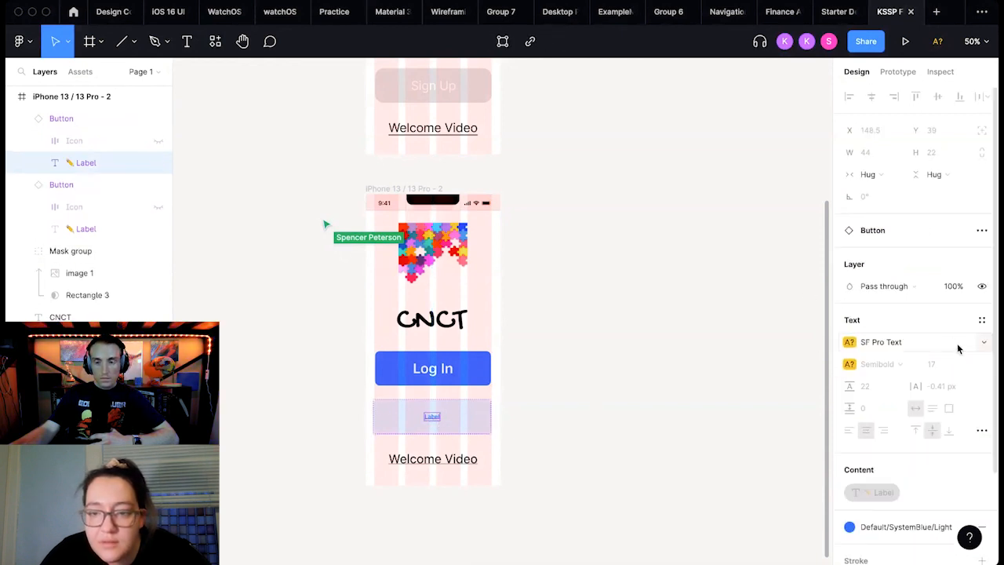
left_click(930, 343)
type("SF UI Text")
key("Return")
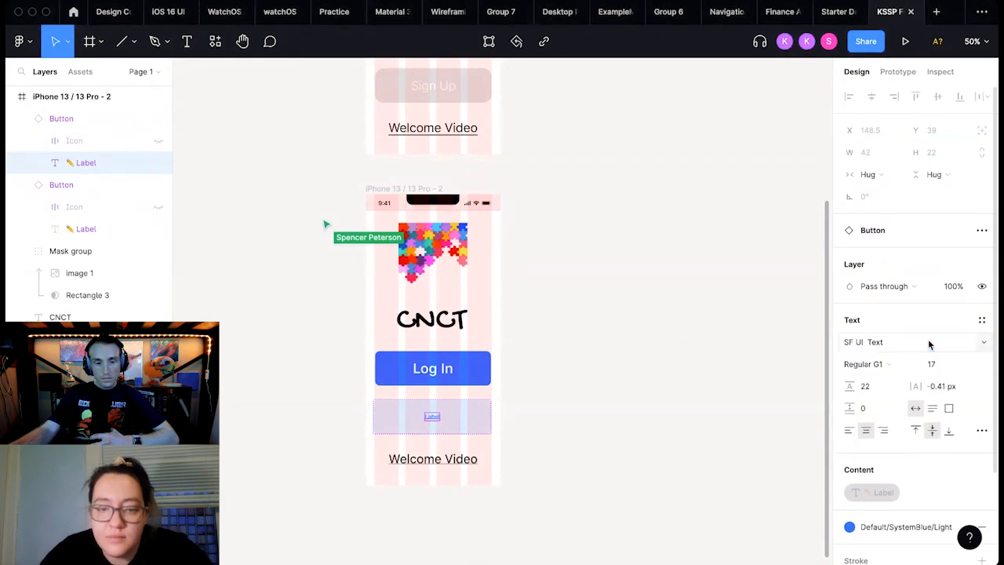
left_click(967, 363)
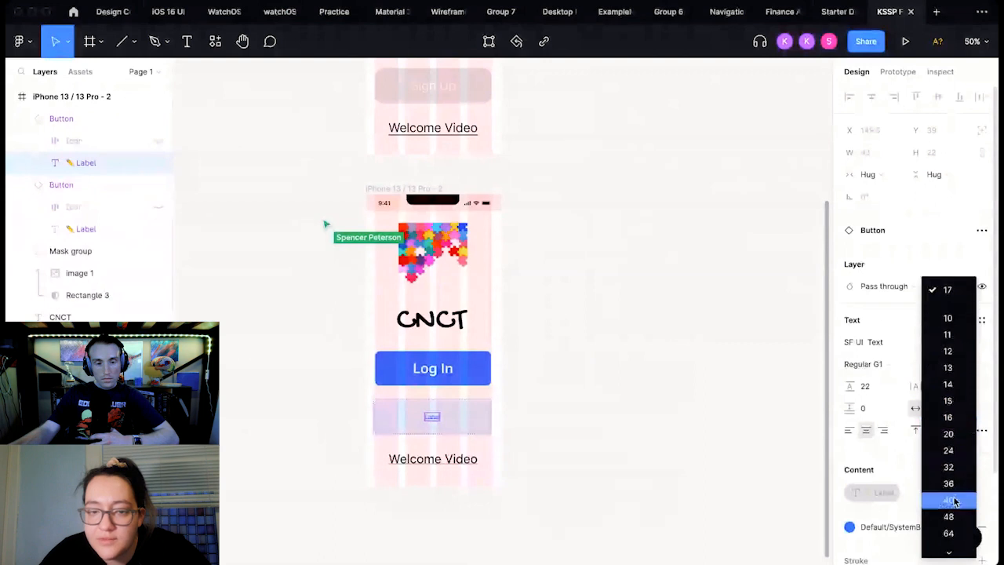
left_click(954, 500)
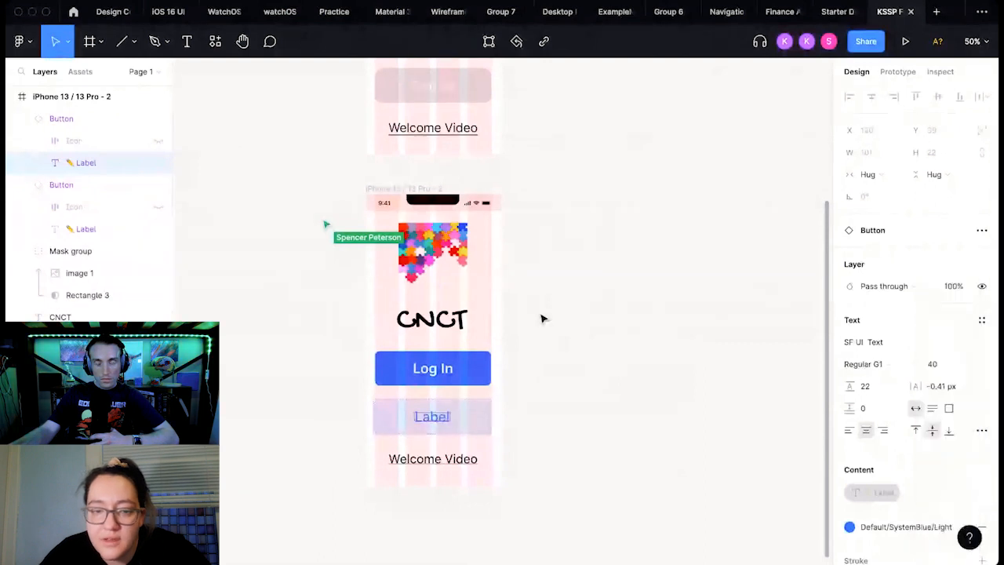
double_click(436, 422)
Step: Try the Semibold and Medium weights on the tinted button's label and return it to Regular G1
left_click(911, 364)
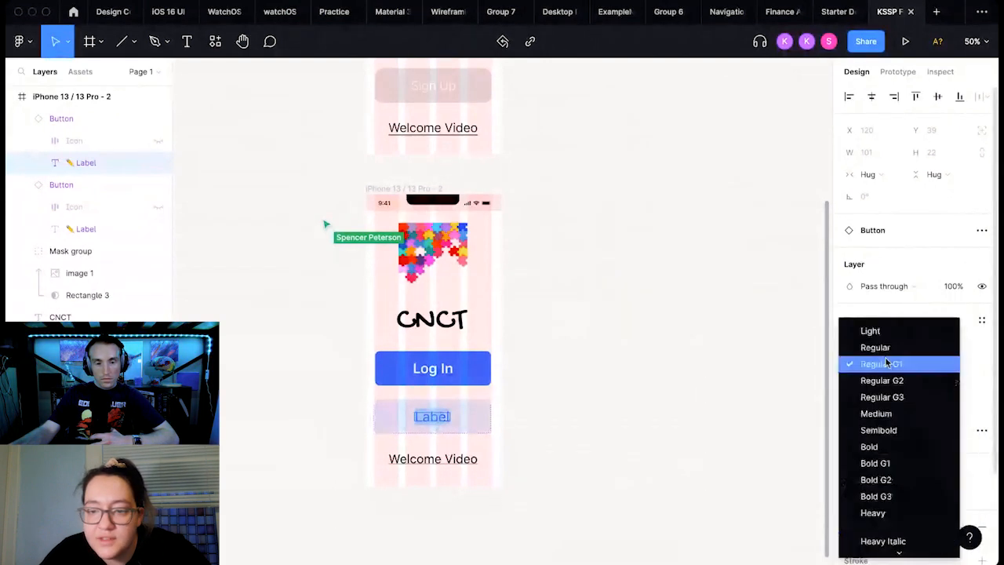
left_click(898, 430)
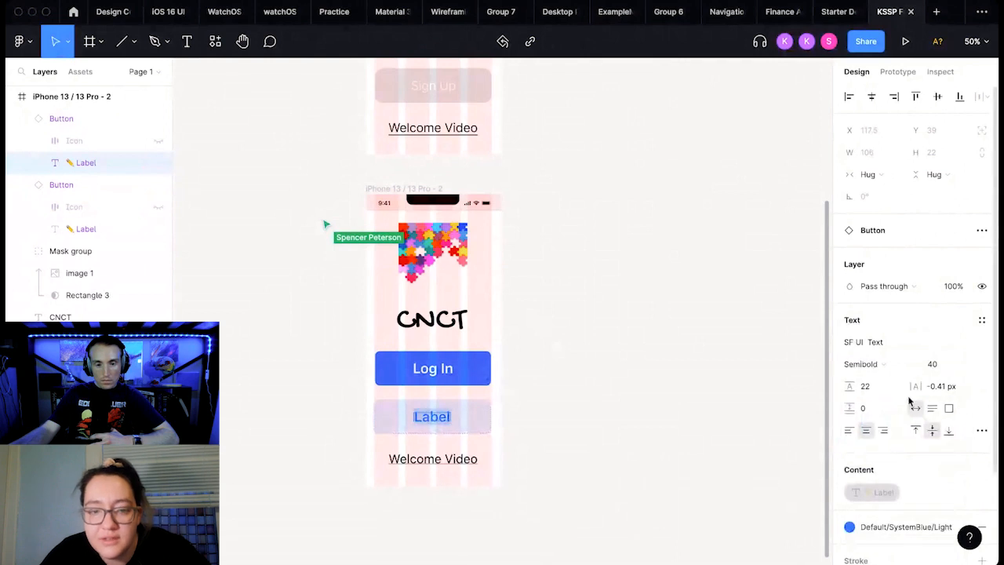
key("super+z")
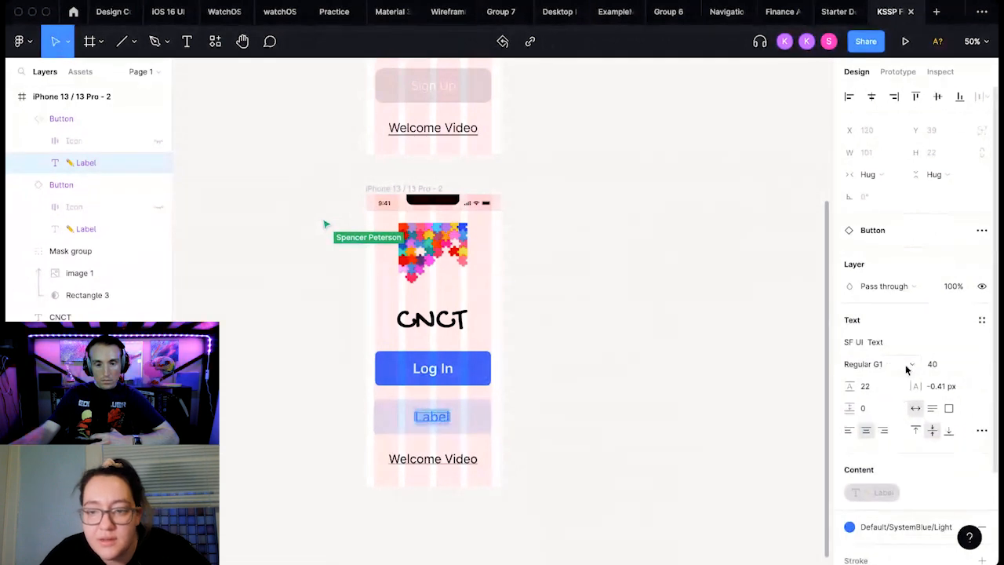
left_click(908, 365)
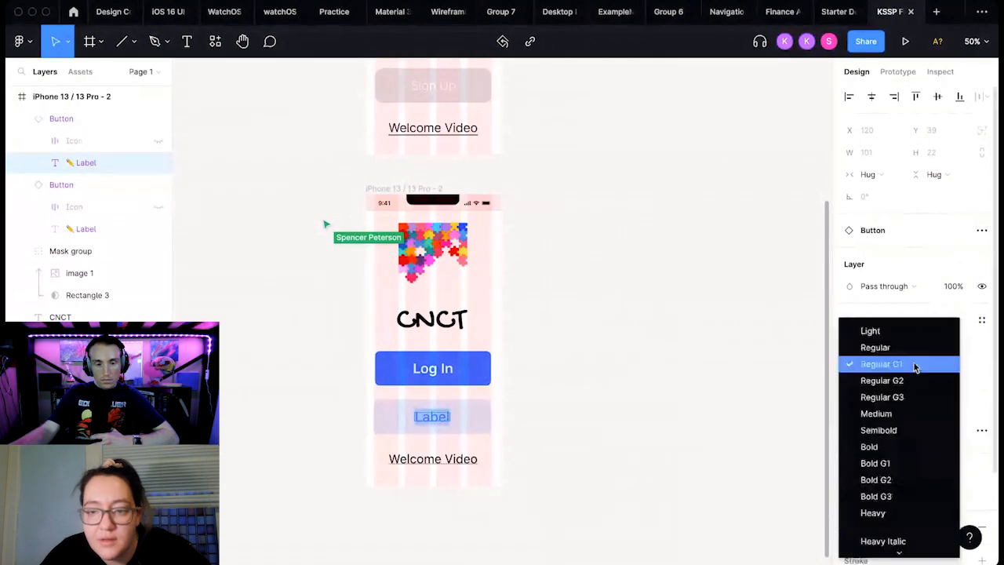
left_click(907, 414)
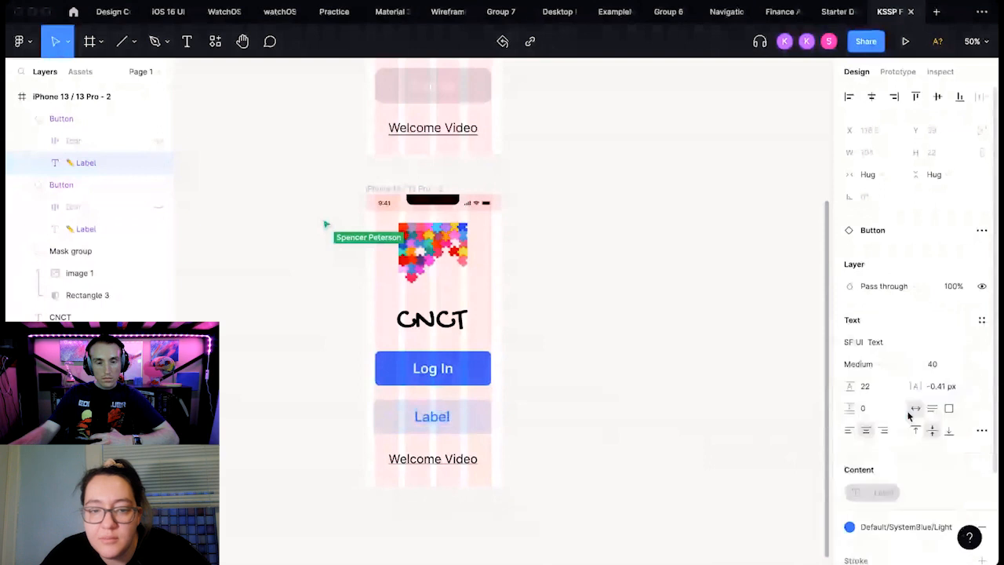
left_click(892, 365)
left_click(881, 314)
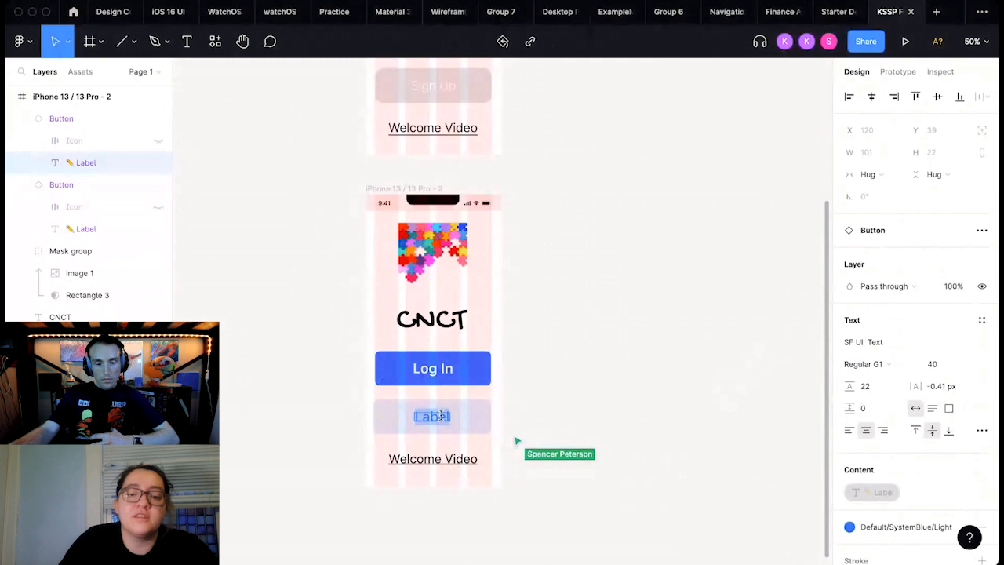
Step: Change the tinted button's label text to Sign Up
type("Sign Up")
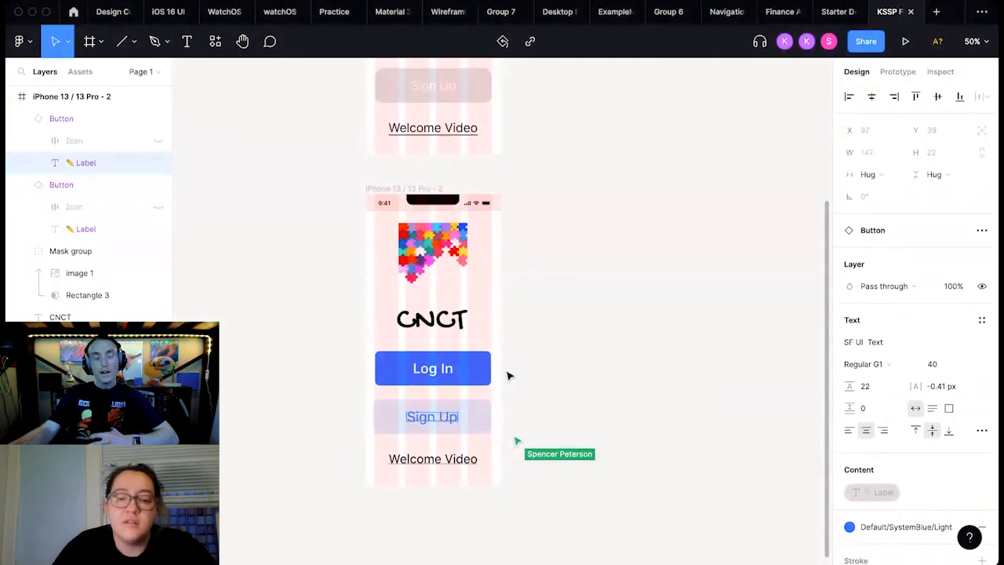
key("Escape")
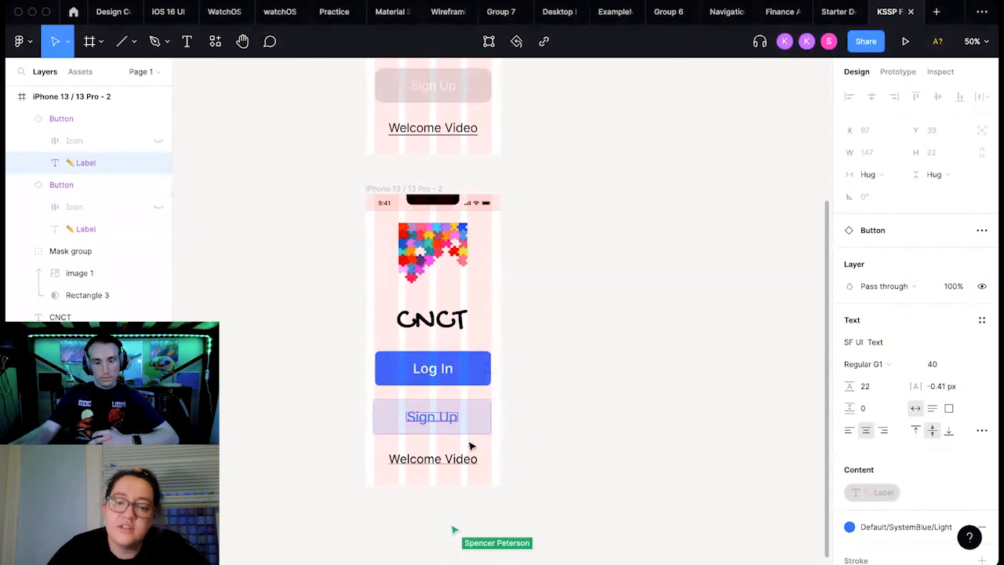
Step: Detach the Log In button's fill from the Default/SystemBlue/Light color style, without creating a new style
left_click(470, 378)
scroll(941, 447, "down", 5)
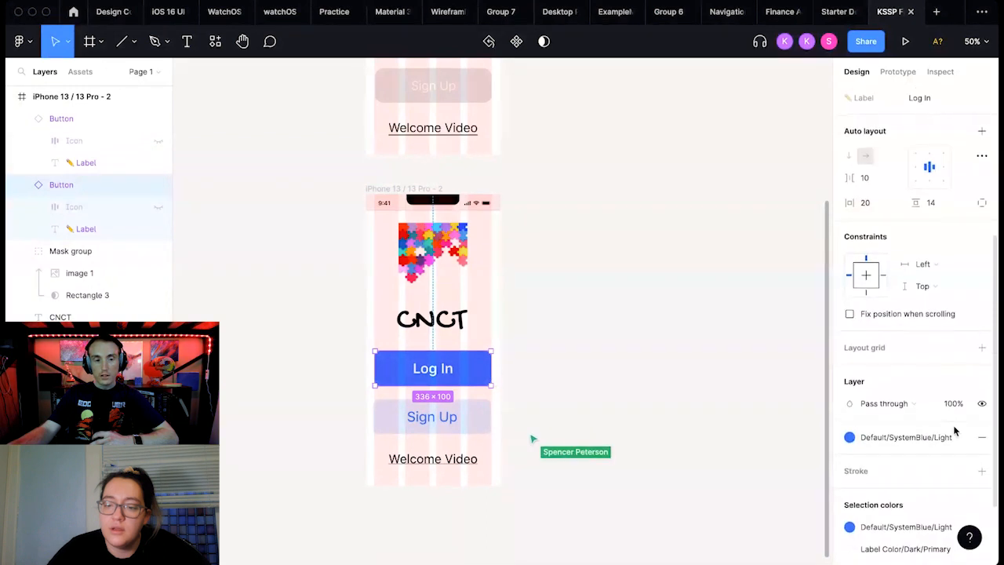
left_click(915, 438)
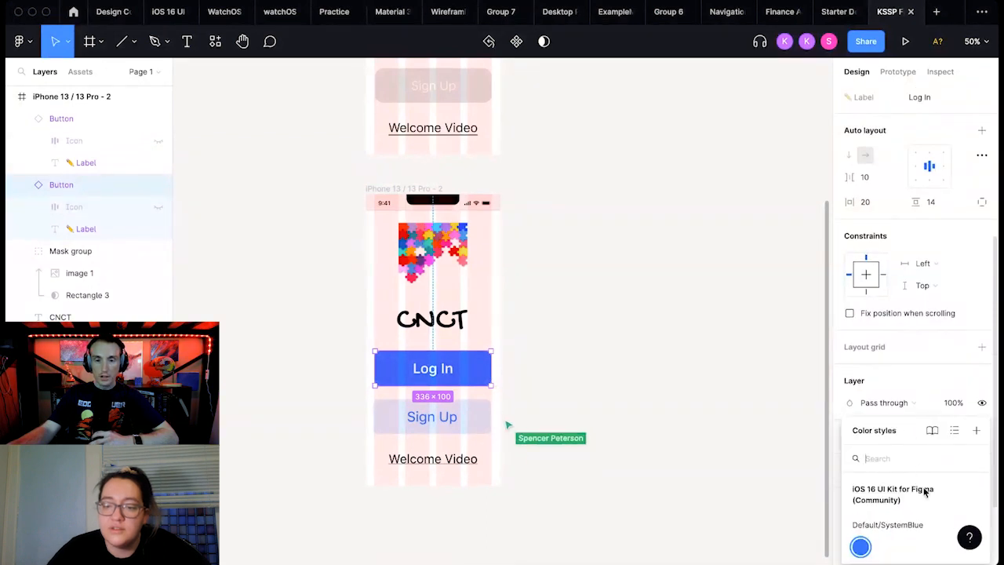
left_click(884, 402)
left_click(885, 403)
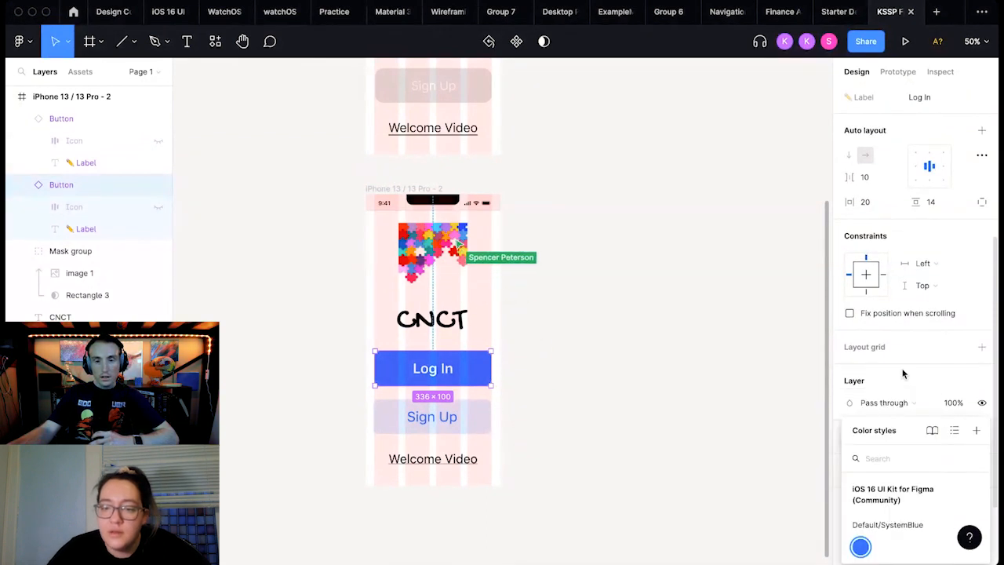
left_click(977, 431)
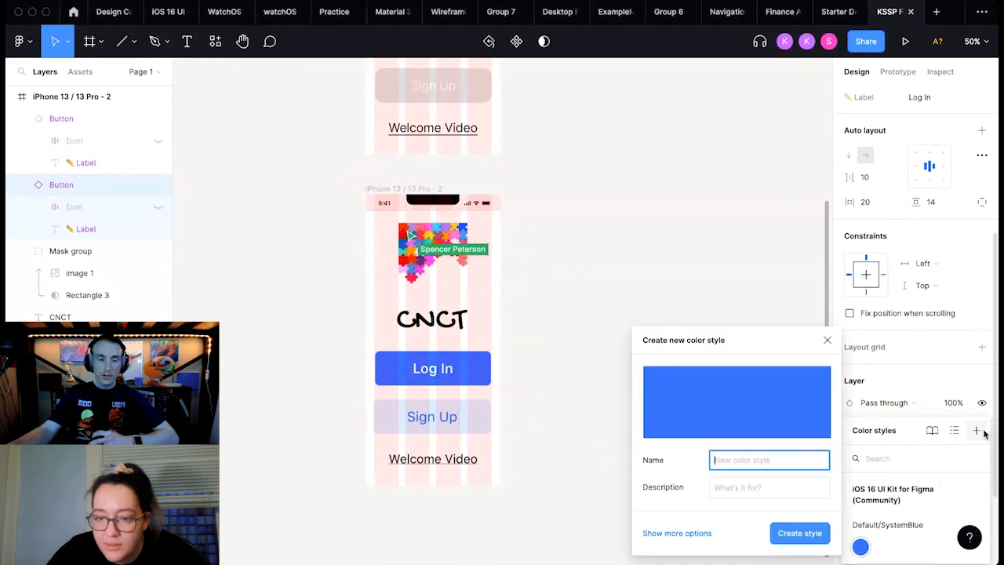
left_click(826, 339)
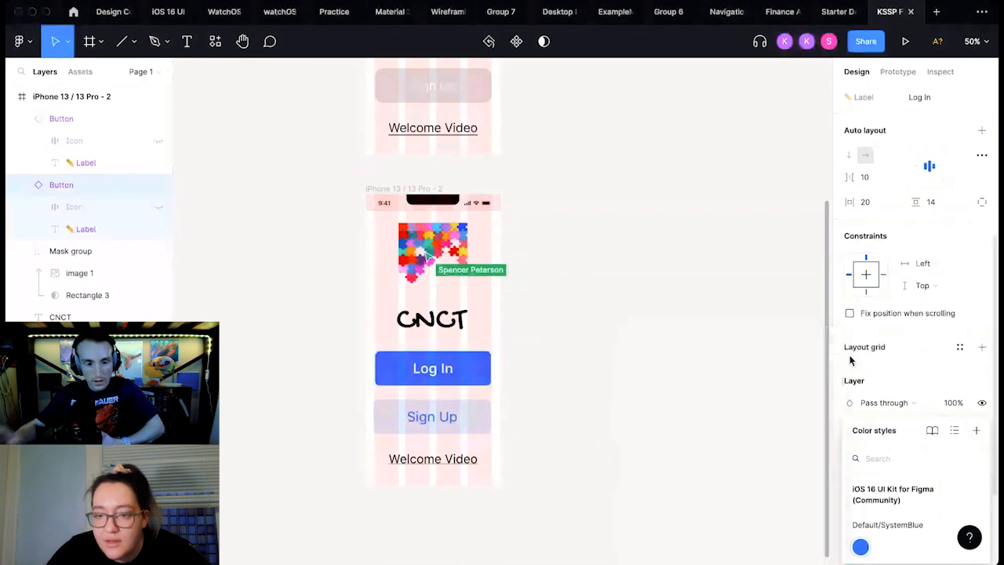
left_click(836, 438)
scroll(862, 462, "down", 3)
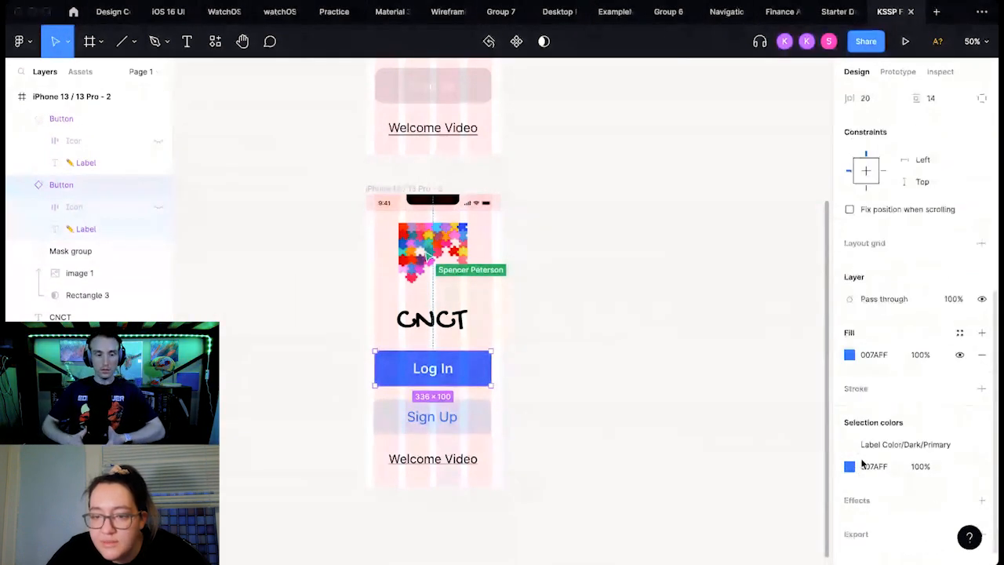
Step: Try Radial, Linear, Angular and Diamond gradients on the Log In button's fill and return it to Solid
left_click(848, 355)
left_click(700, 207)
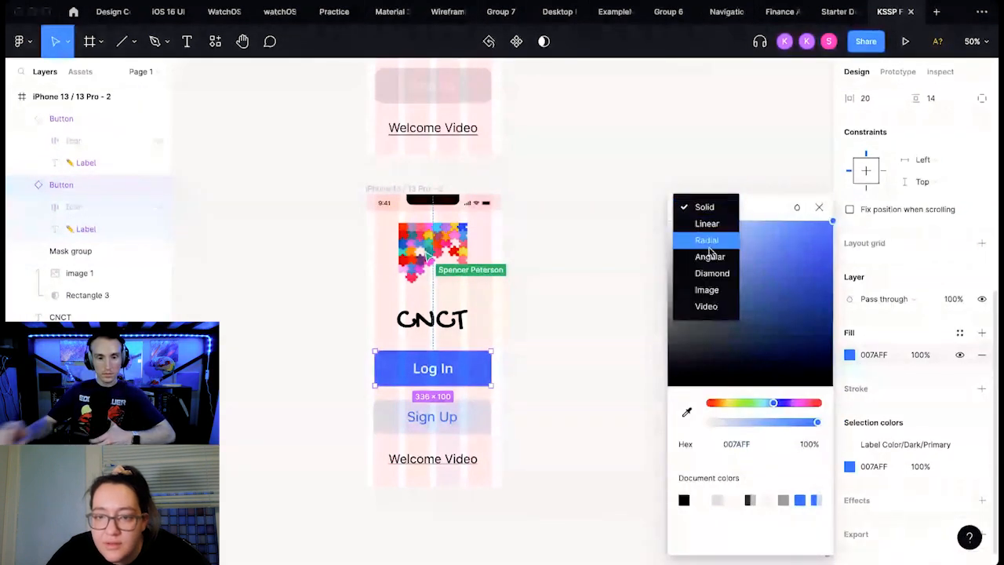
left_click(708, 242)
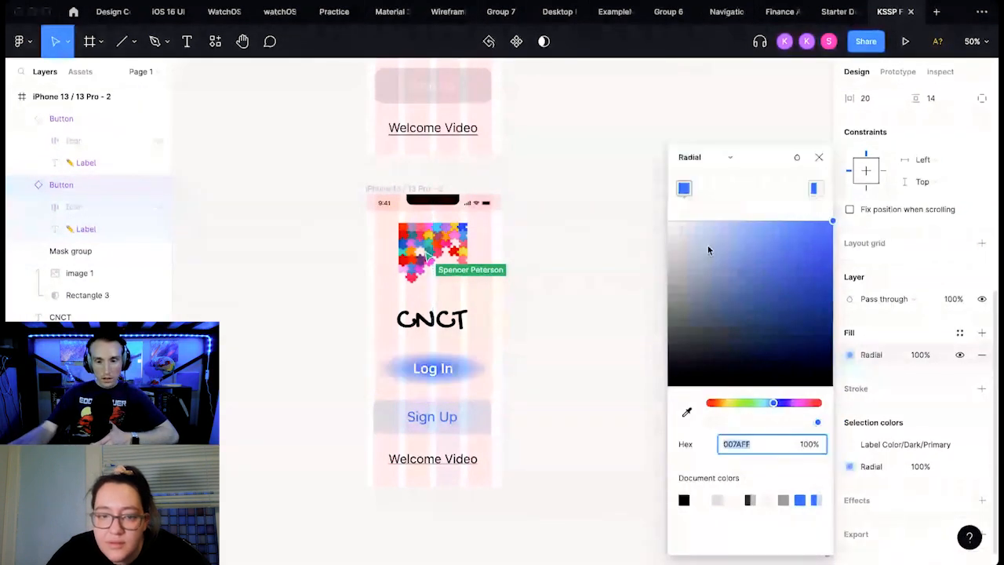
left_click(715, 156)
left_click(710, 141)
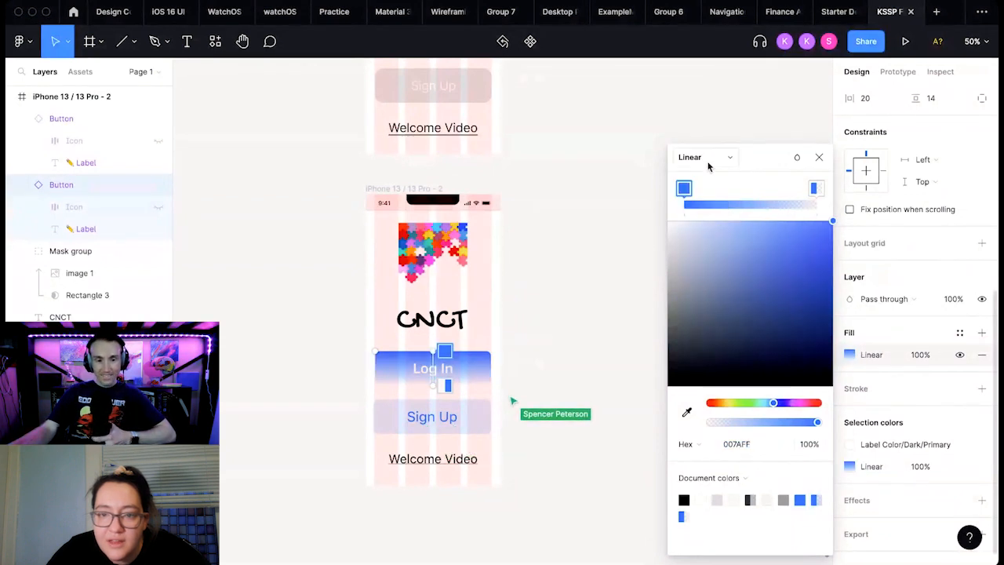
left_click(715, 156)
left_click(717, 189)
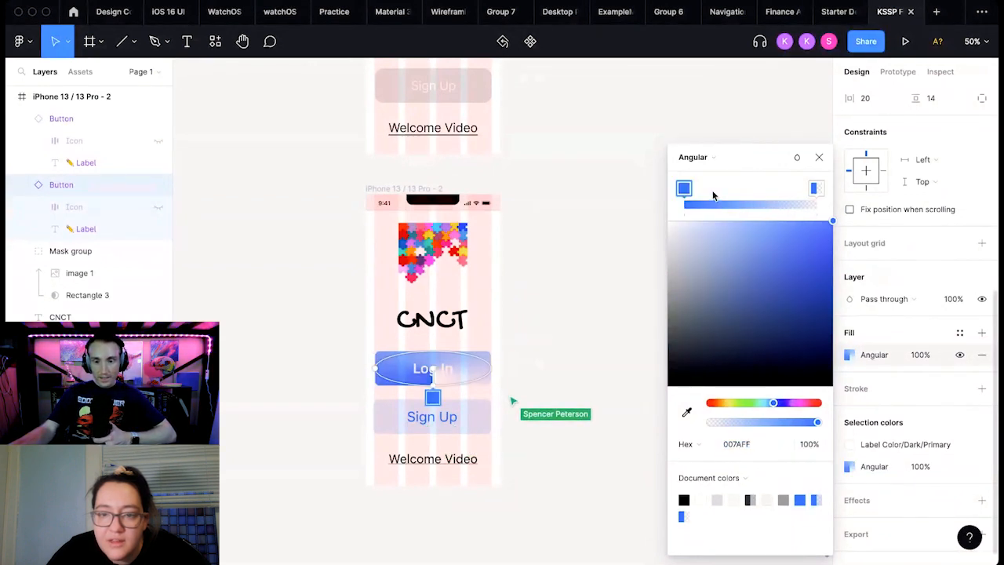
left_click(718, 159)
left_click(717, 174)
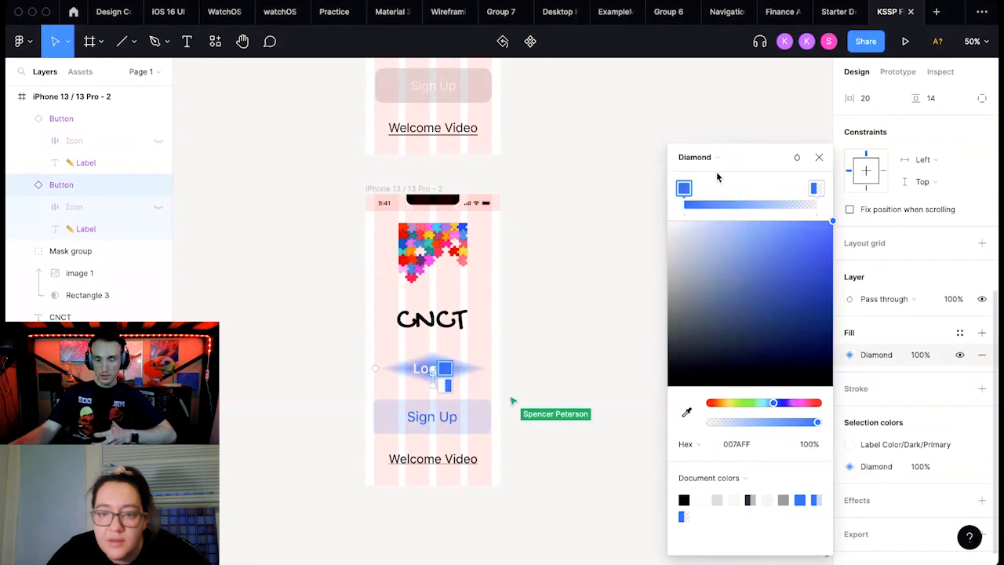
left_click(715, 160)
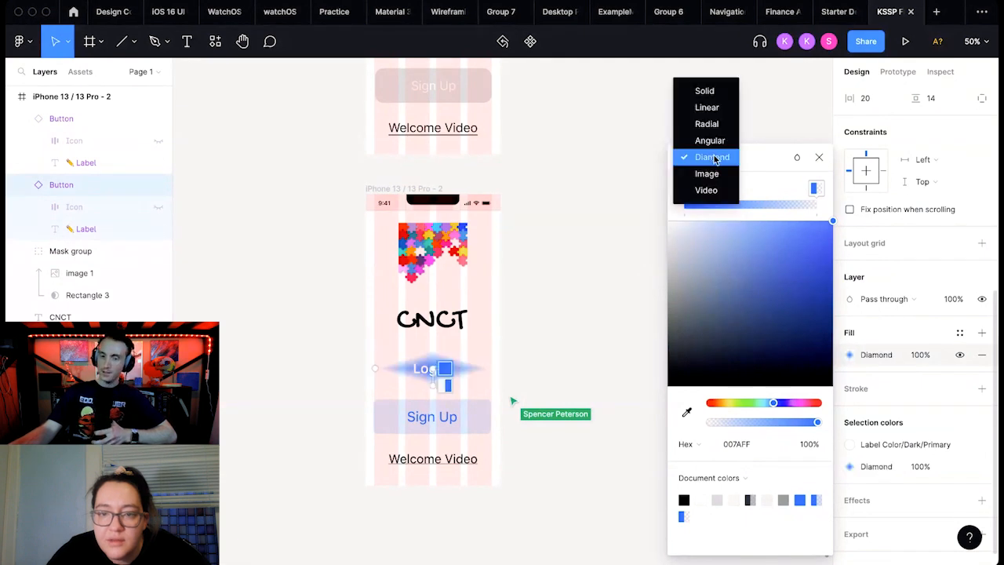
left_click(724, 93)
Step: Try a Linear gradient with a 3C3C43 stop at 36% on the Log In button's fill, and undo both changes
left_click(710, 157)
left_click(707, 174)
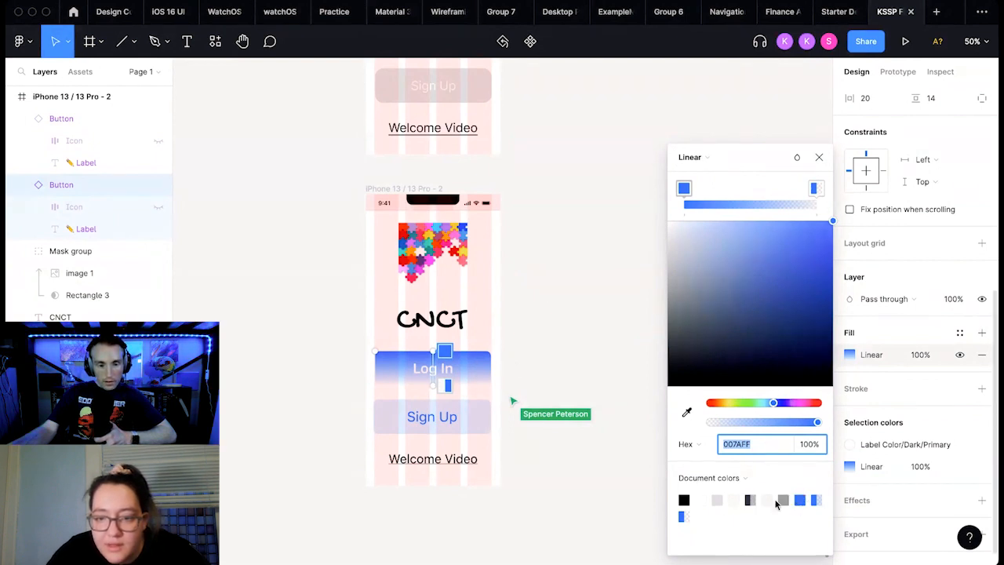
left_click(750, 500)
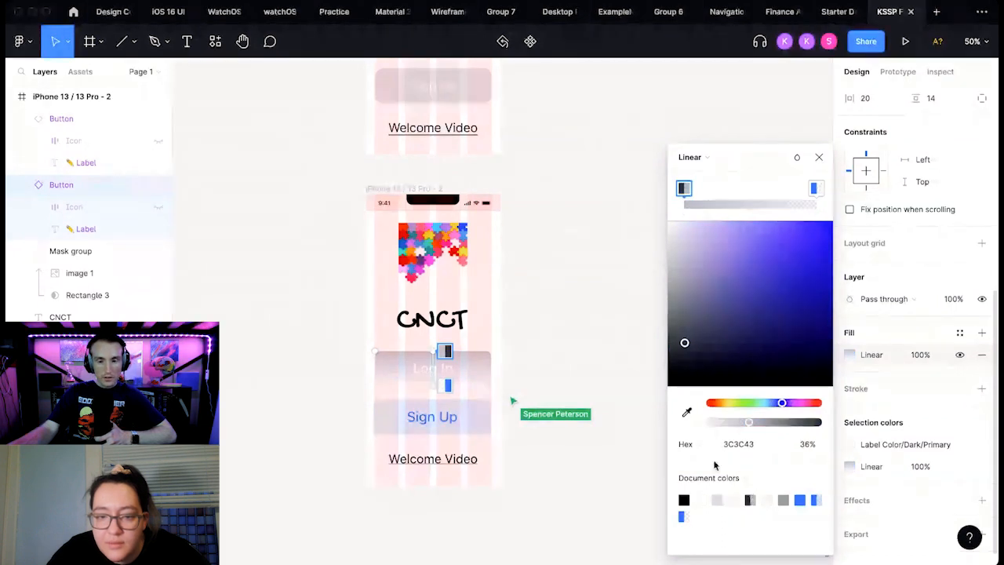
key("super+z")
key("super+z")
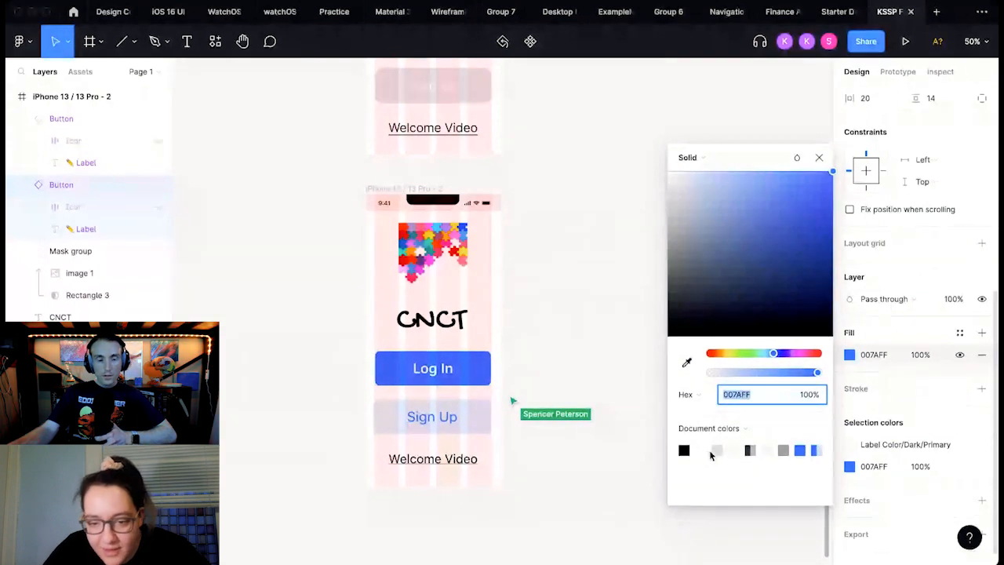
Step: Try 007AFF at 15% and the muted blue 49709B on the Log In button's fill, restoring 007AFF at 100% each time
left_click(819, 449)
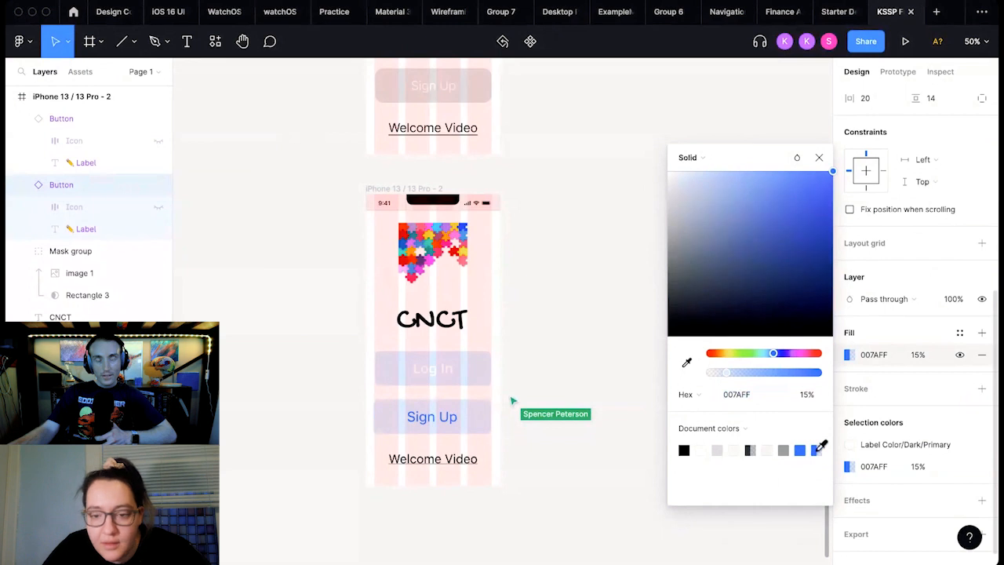
left_click(800, 449)
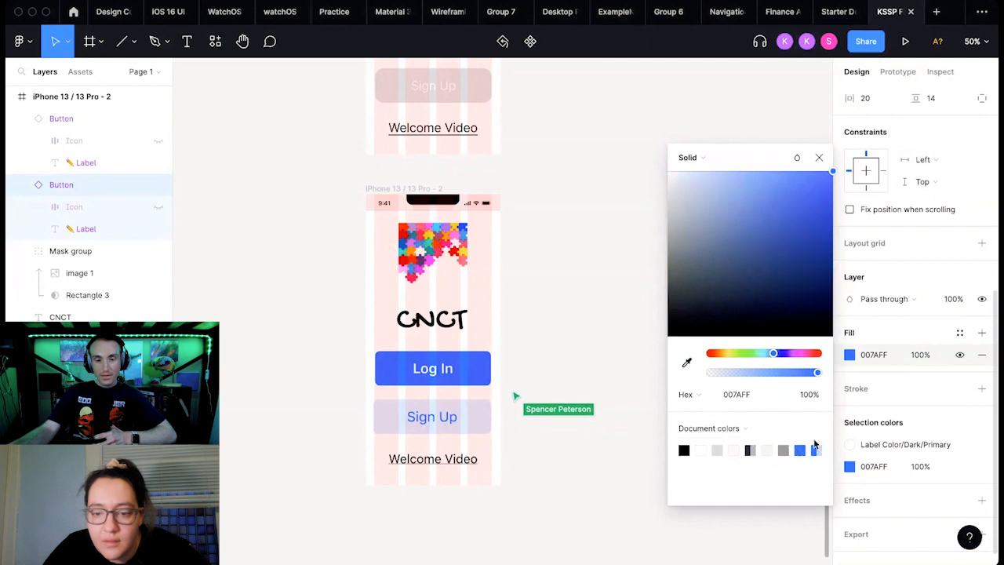
left_click(755, 429)
left_click(755, 428)
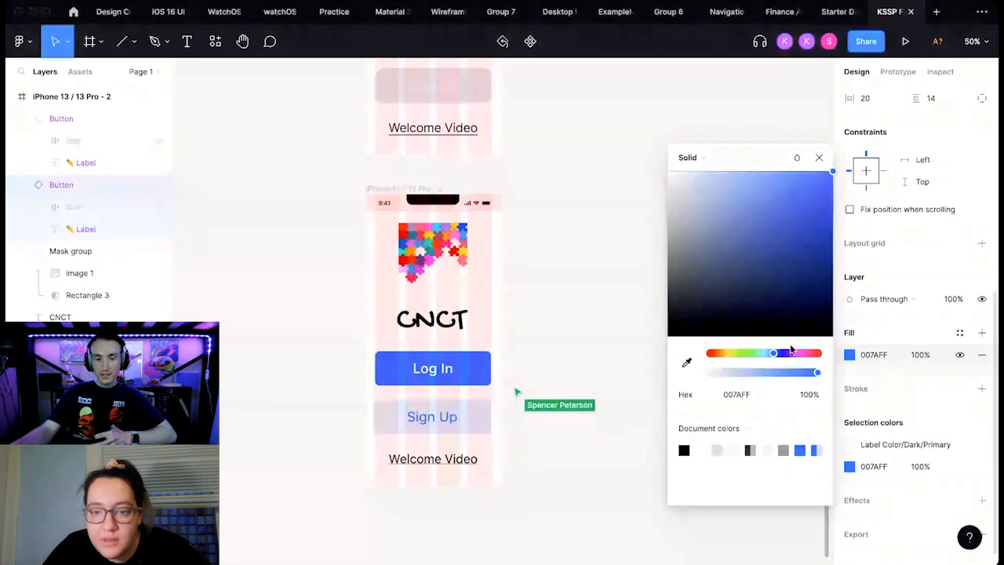
left_click(755, 241)
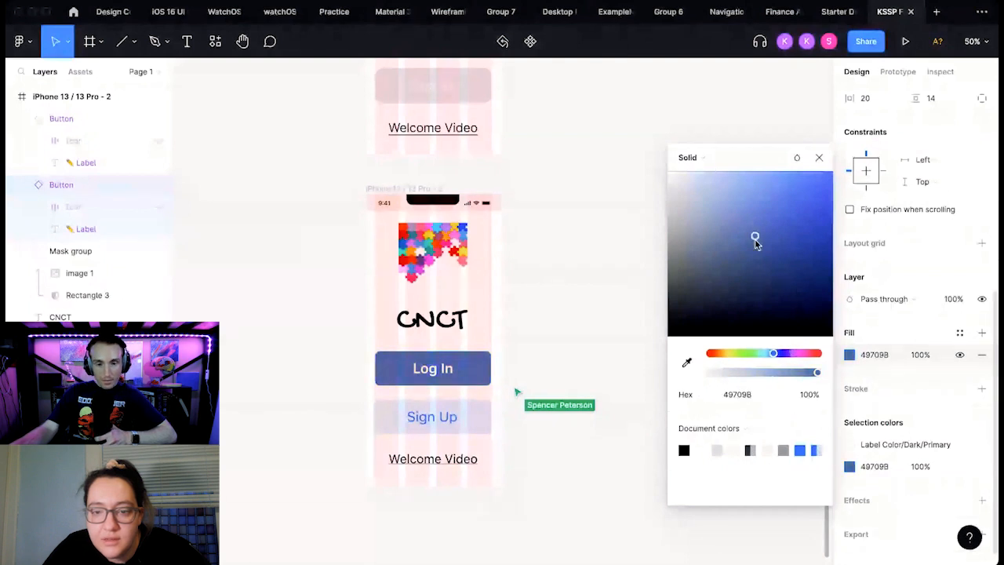
key("super+z")
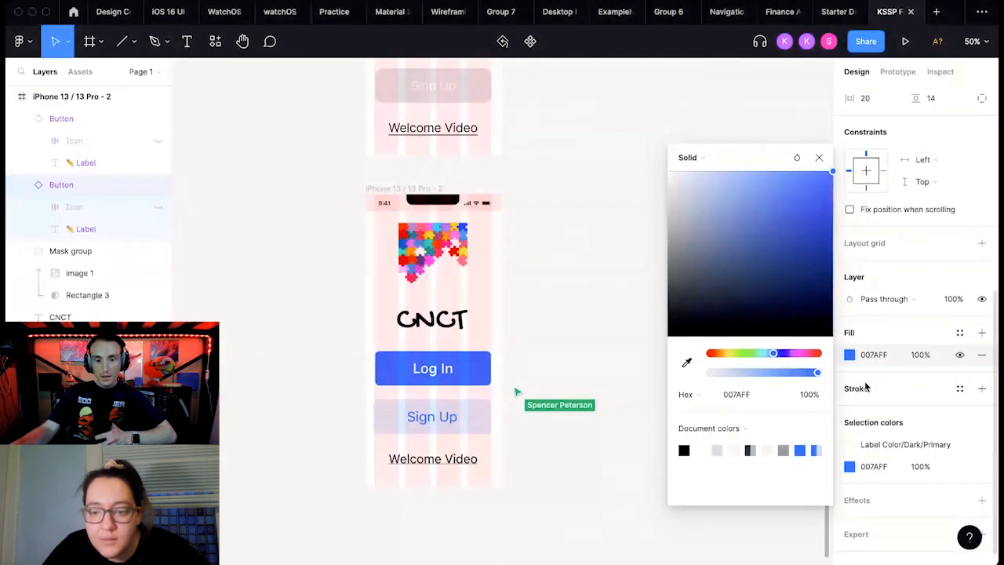
Step: Add a second fill to the Log In button in red FF0404 at 20% opacity
left_click(982, 335)
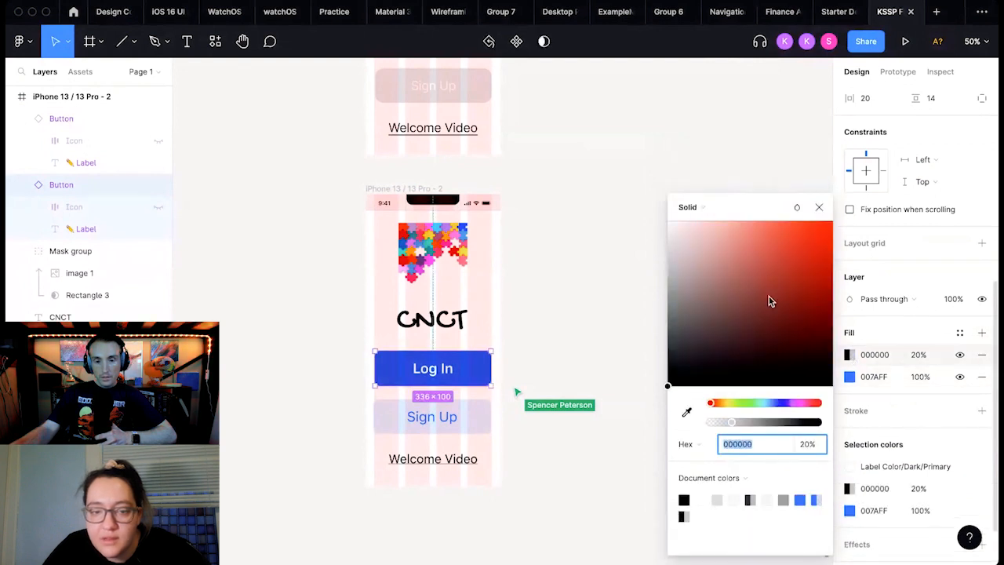
left_click_drag(768, 301, 830, 221)
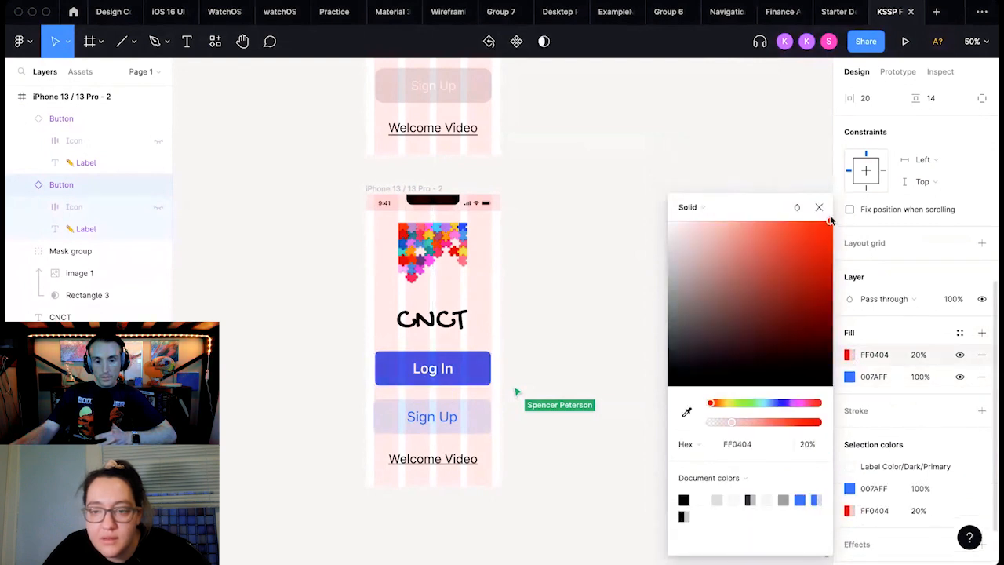
Step: Try removing the Log In button's 007AFF base fill, restore it, and remove the added red fill instead
left_click(866, 377)
left_click(861, 357)
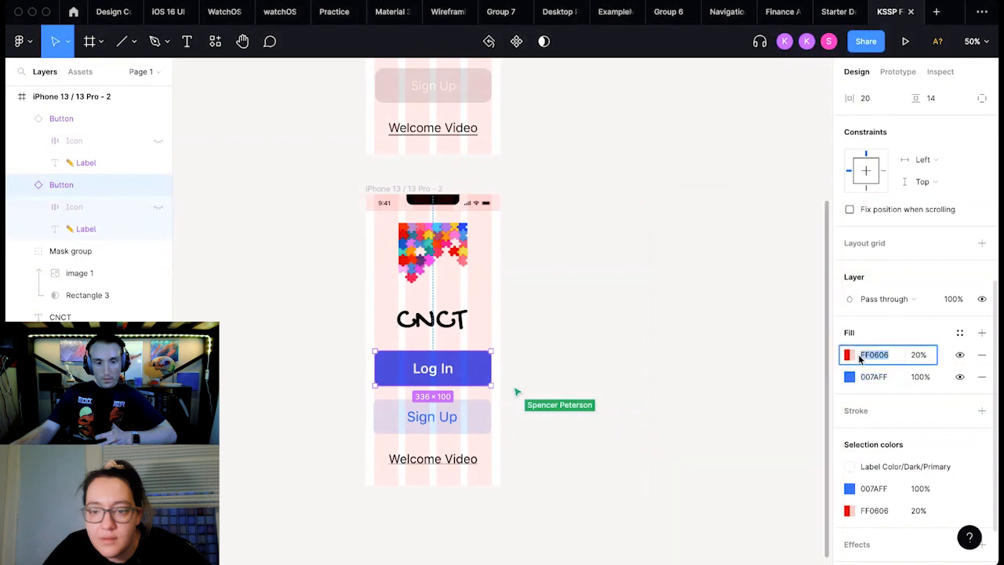
left_click(848, 354)
left_click(850, 377)
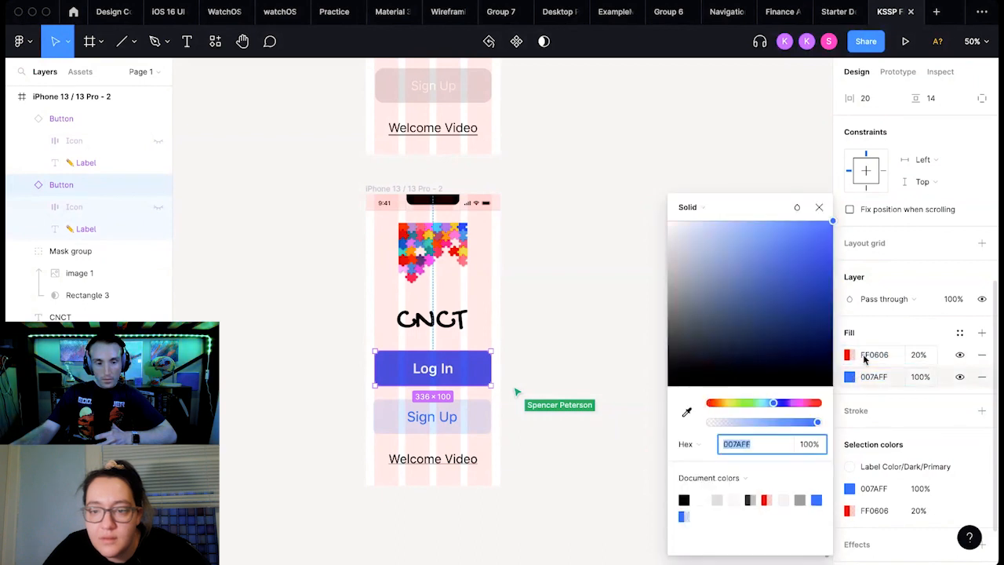
left_click(983, 377)
left_click(848, 356)
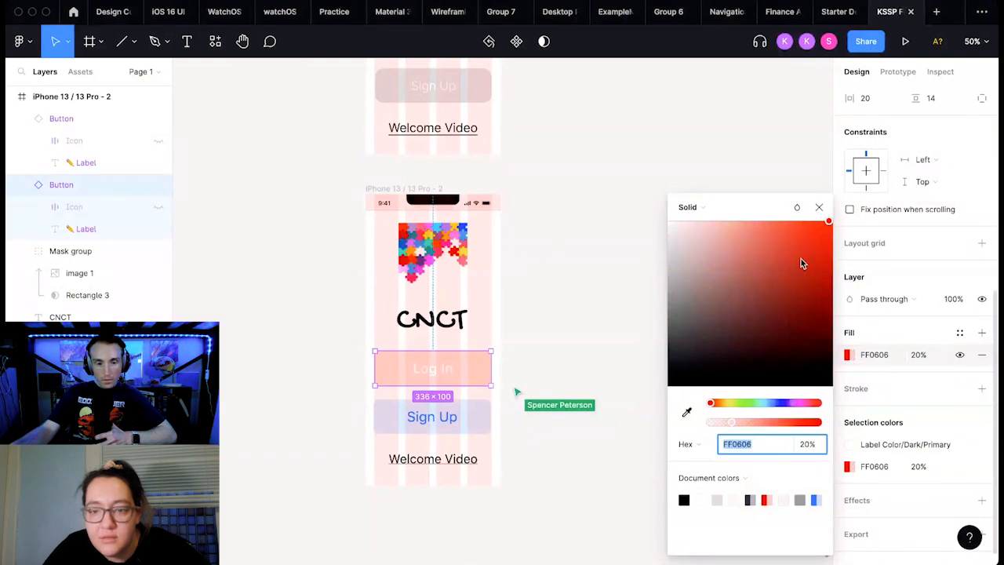
key("ctrl+z")
left_click(981, 354)
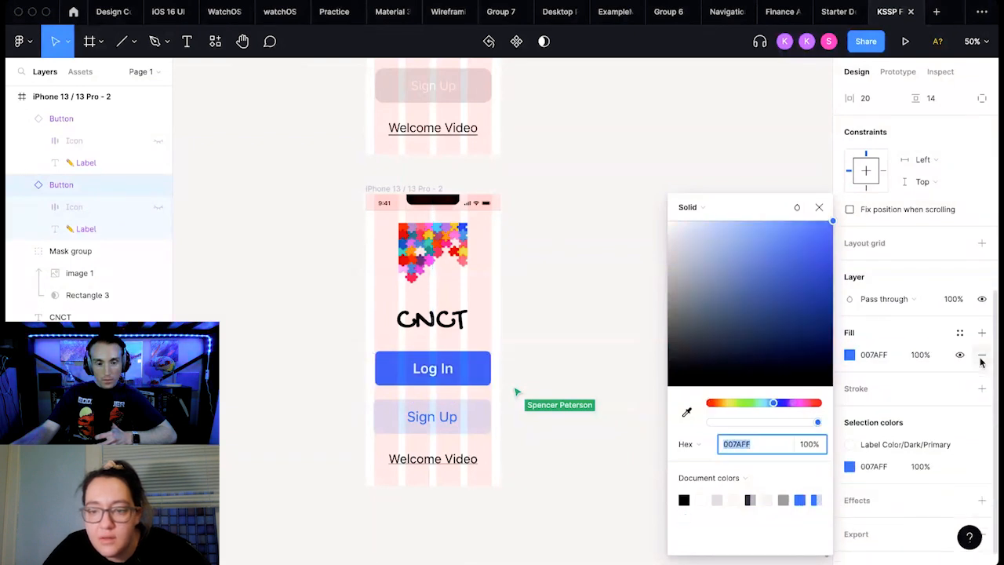
left_click(923, 445)
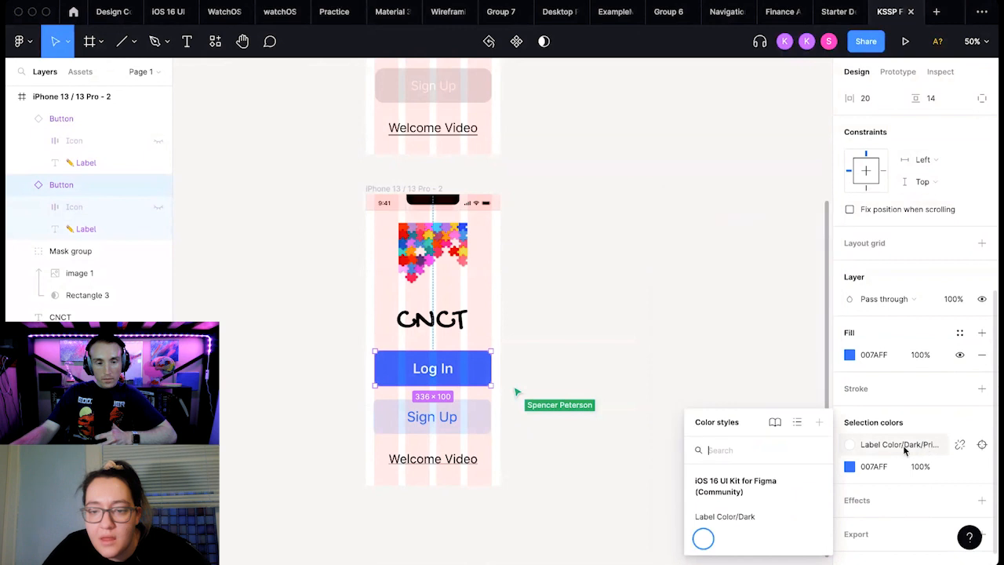
left_click(851, 444)
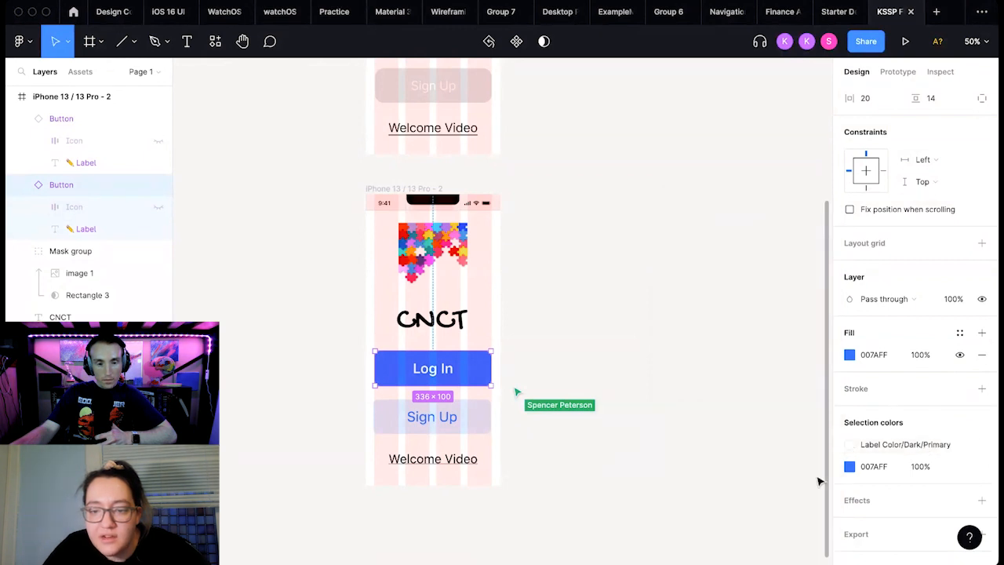
left_click(853, 444)
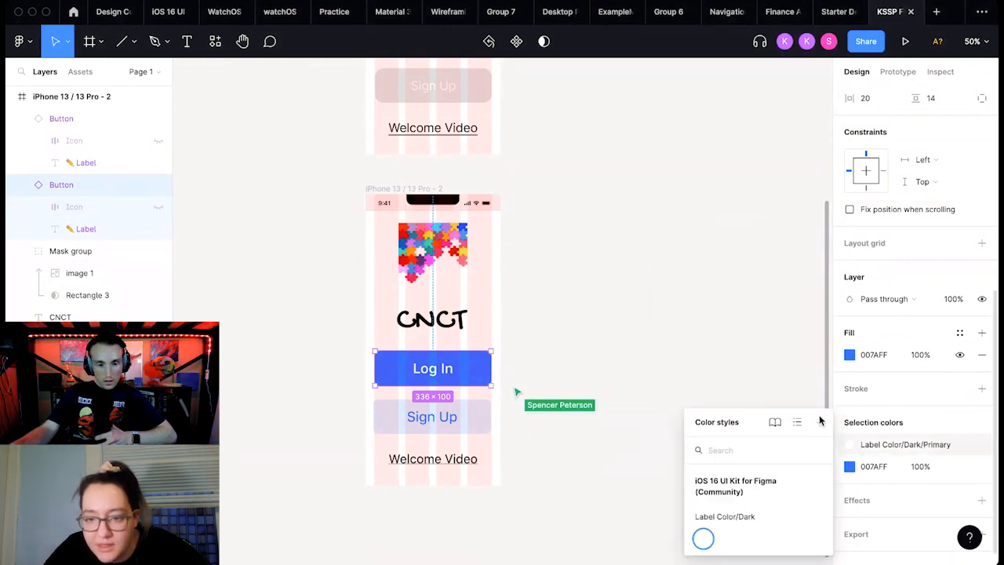
Step: Try magenta FF00D6 and CC00FF on the Log In button's fill, and set it to purple 96437B sampled from the puzzle logo
left_click(849, 466)
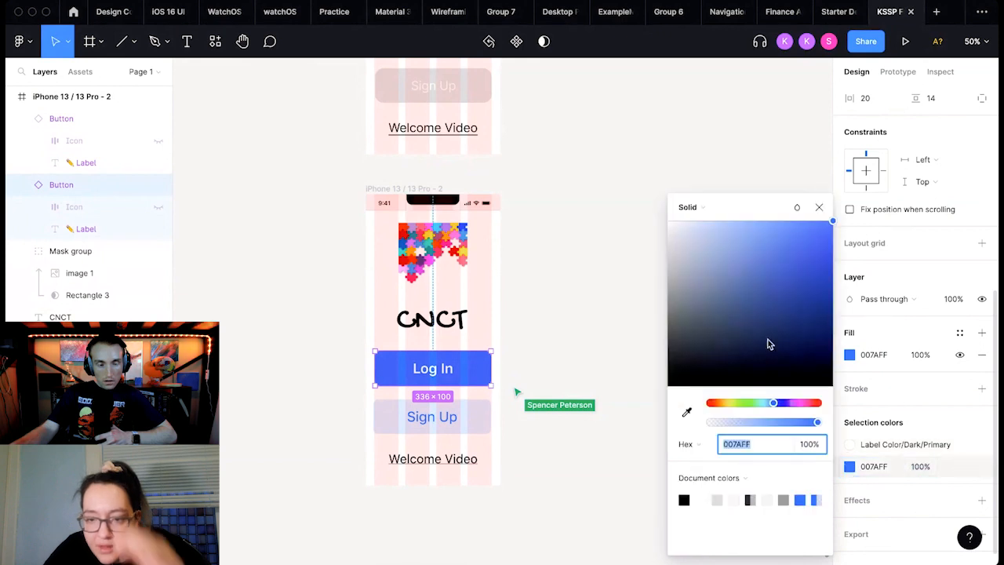
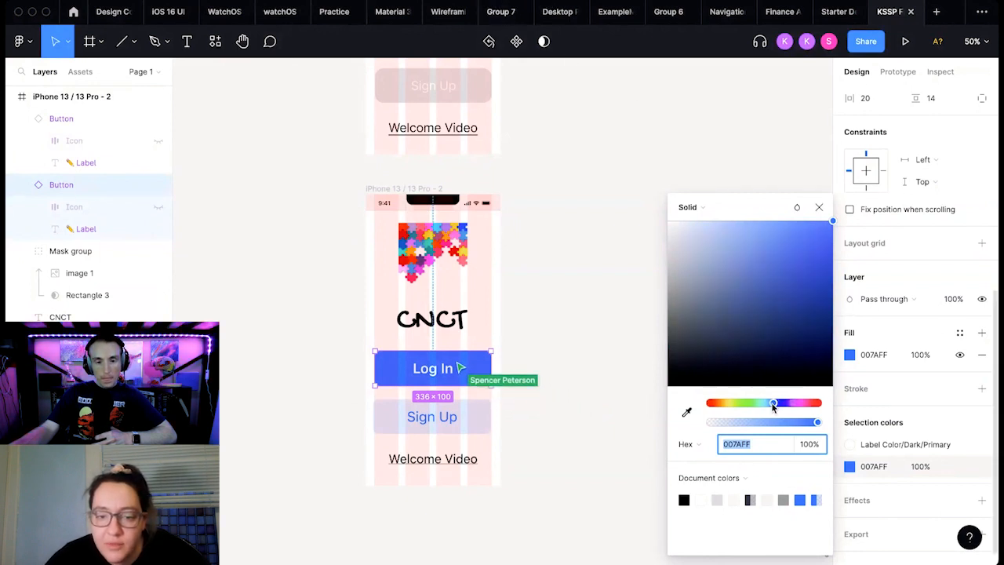
left_click_drag(772, 404, 801, 406)
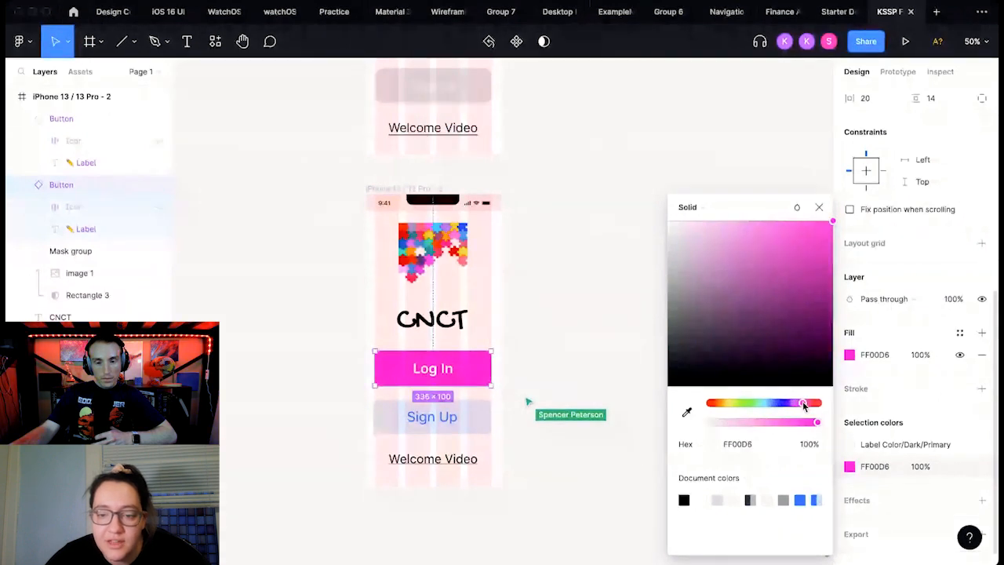
left_click_drag(803, 405, 797, 406)
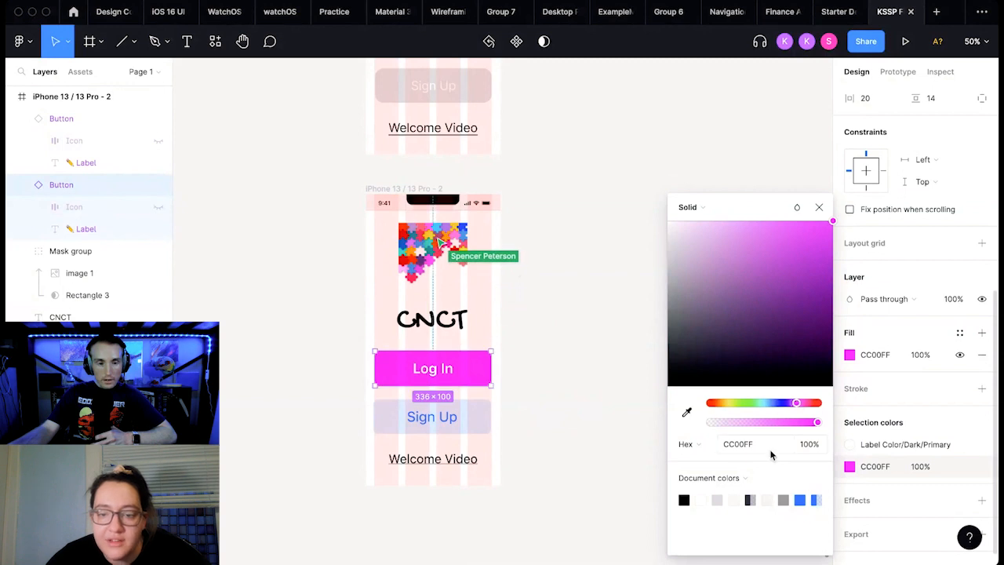
left_click(686, 412)
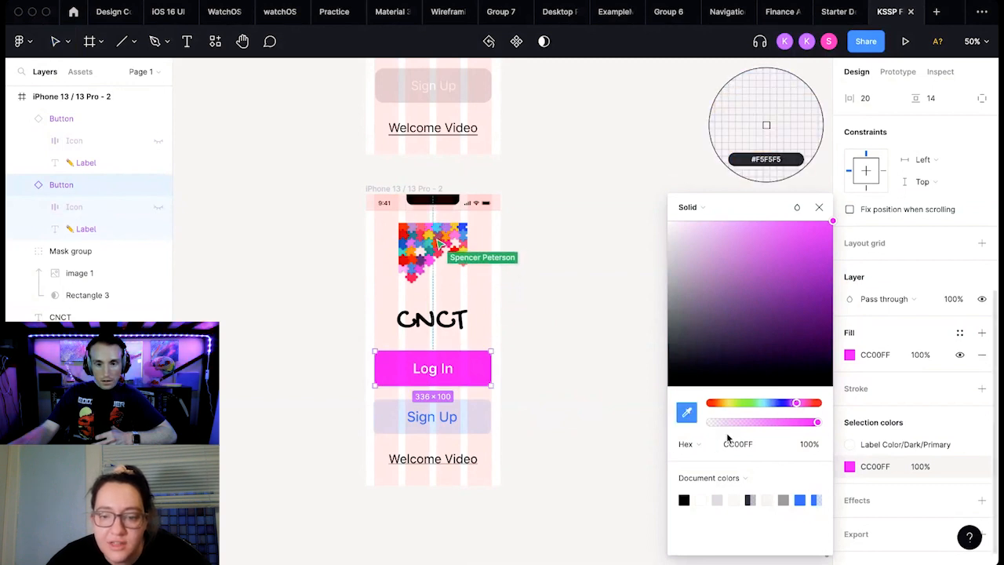
left_click(766, 124)
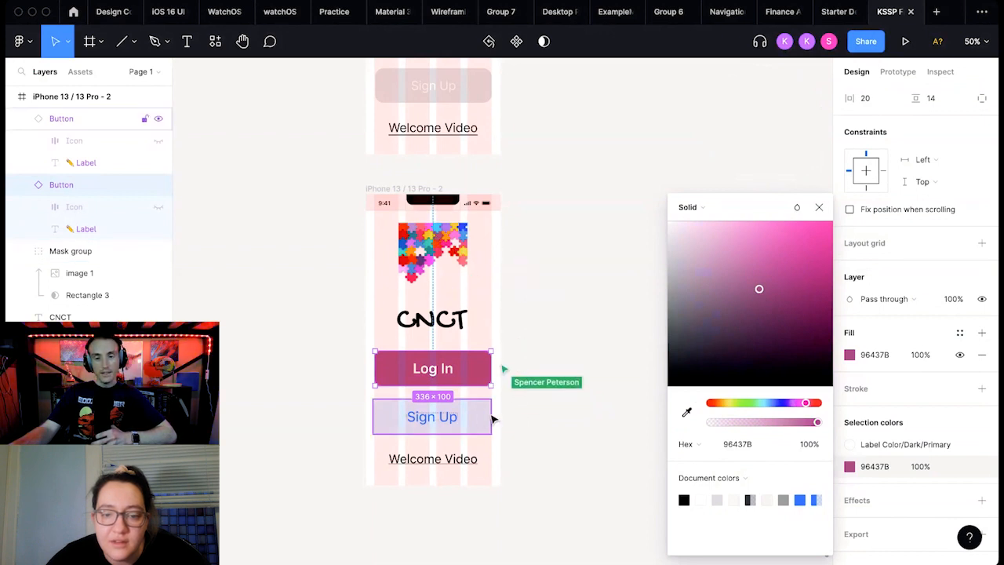
Step: Try the puzzle logo's purple 974579 as the Sign Up button's fill and undo it
left_click(432, 416)
left_click(849, 466)
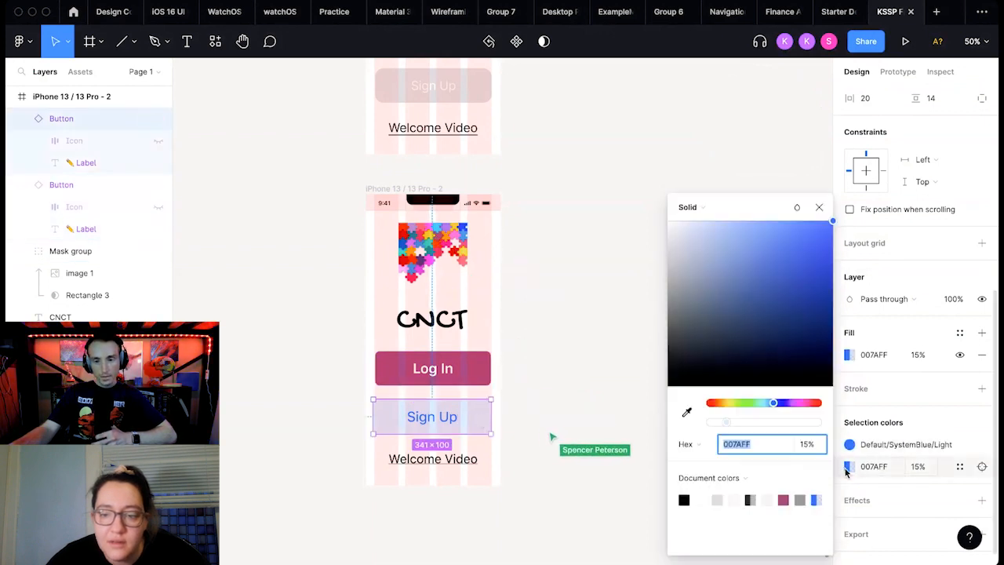
left_click(686, 412)
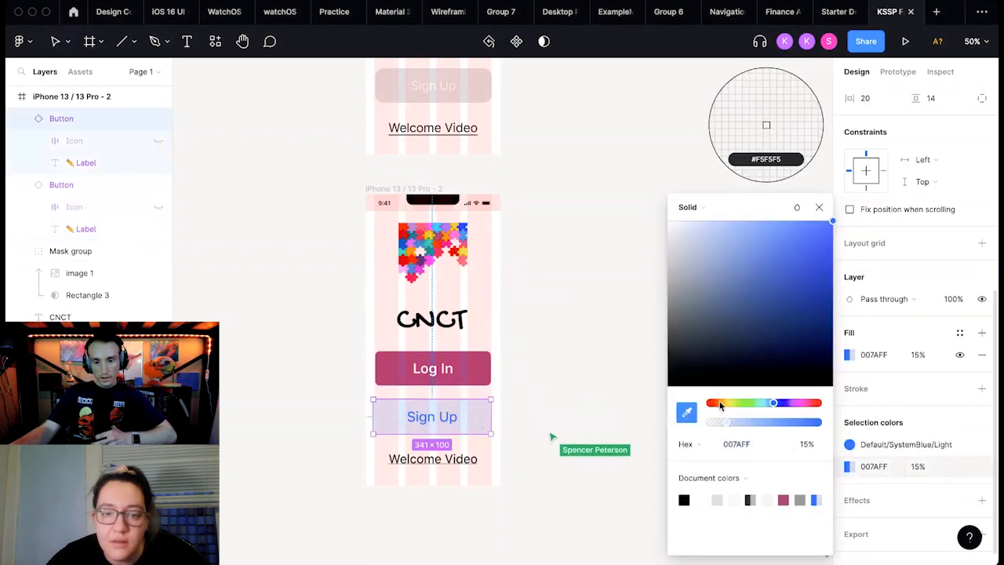
left_click(443, 229)
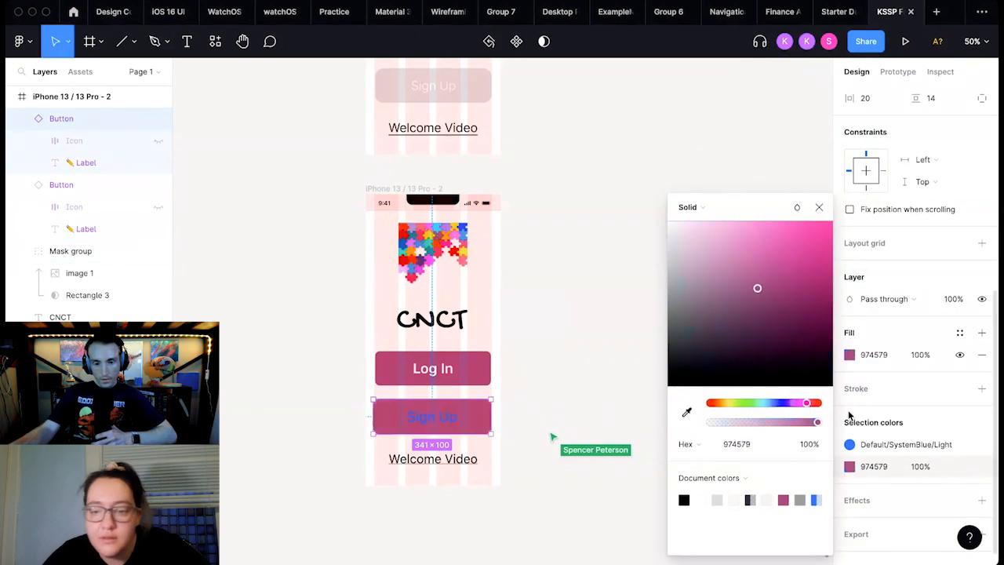
key("super+z")
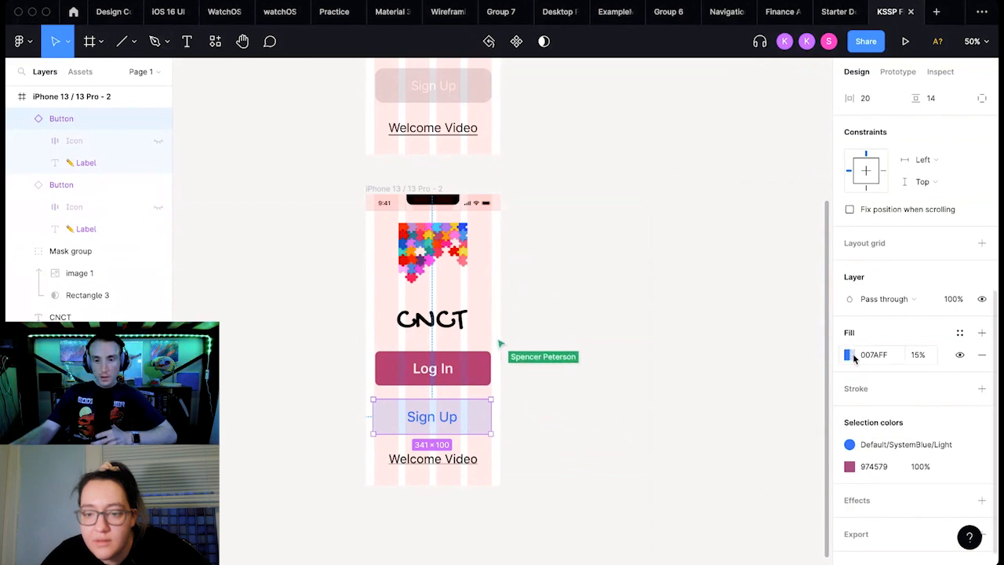
left_click(651, 395)
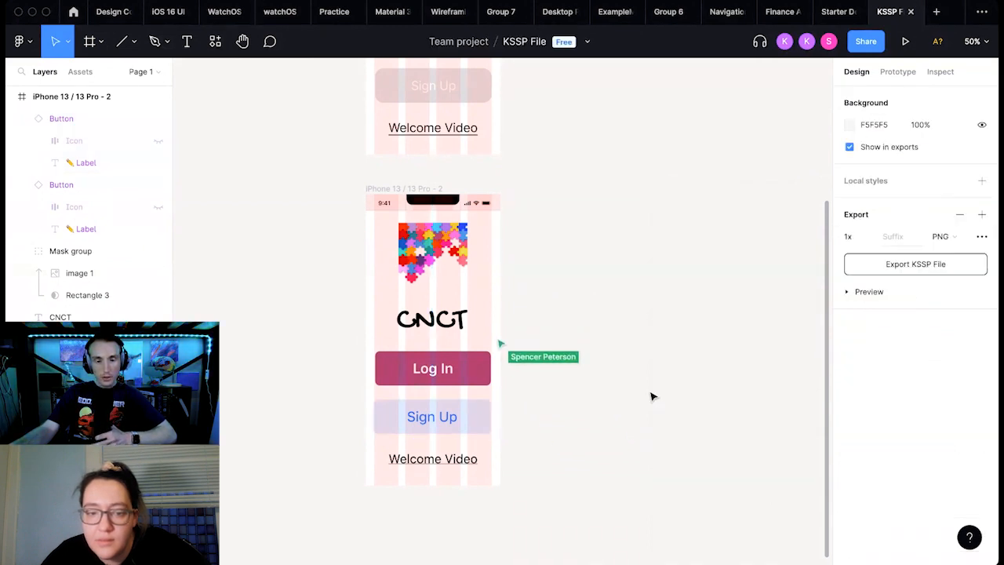
Step: Recolor the Sign Up button's fill with yellow EAD600 sampled from the puzzle logo
left_click(484, 410)
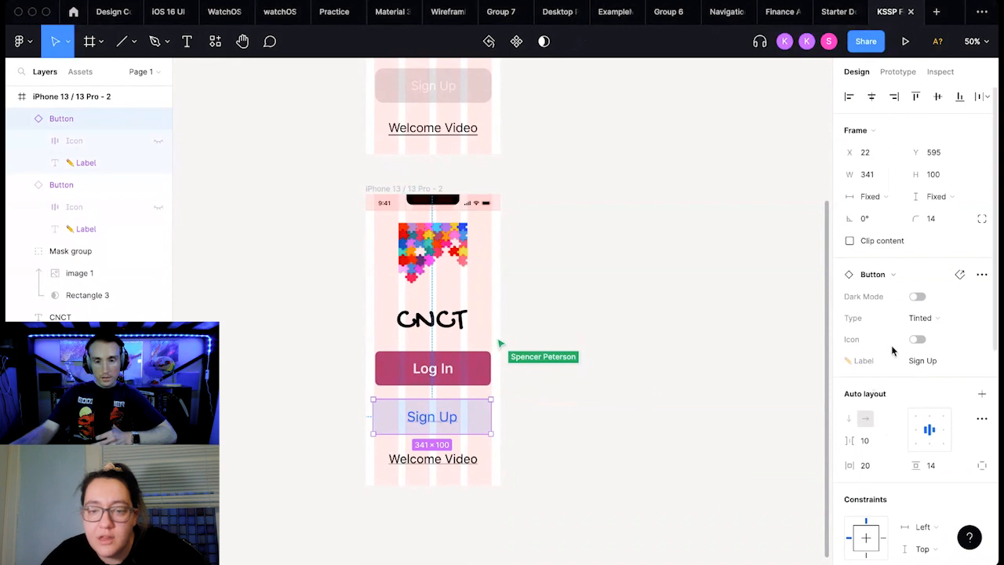
scroll(873, 444, "down", 8)
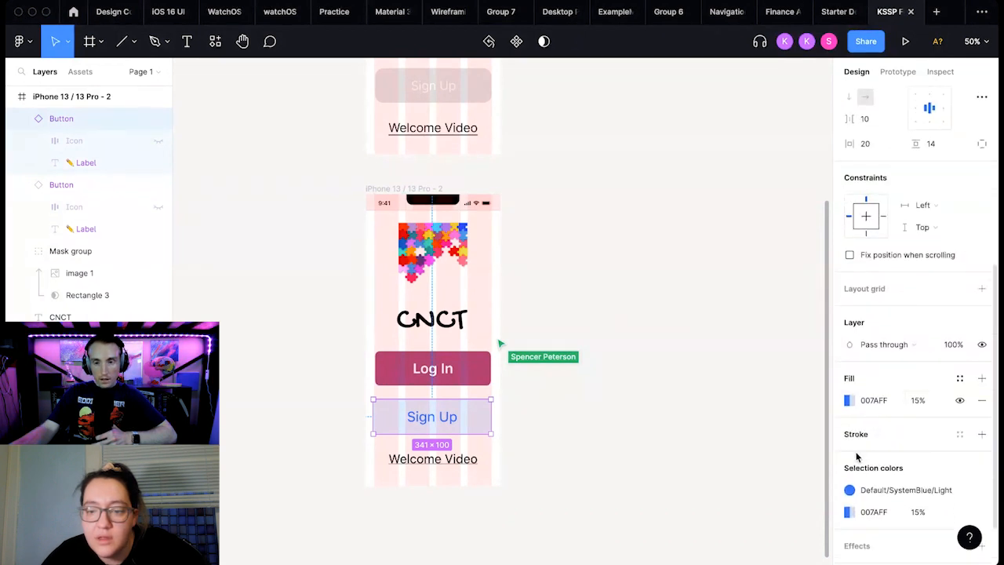
left_click(848, 403)
left_click(686, 412)
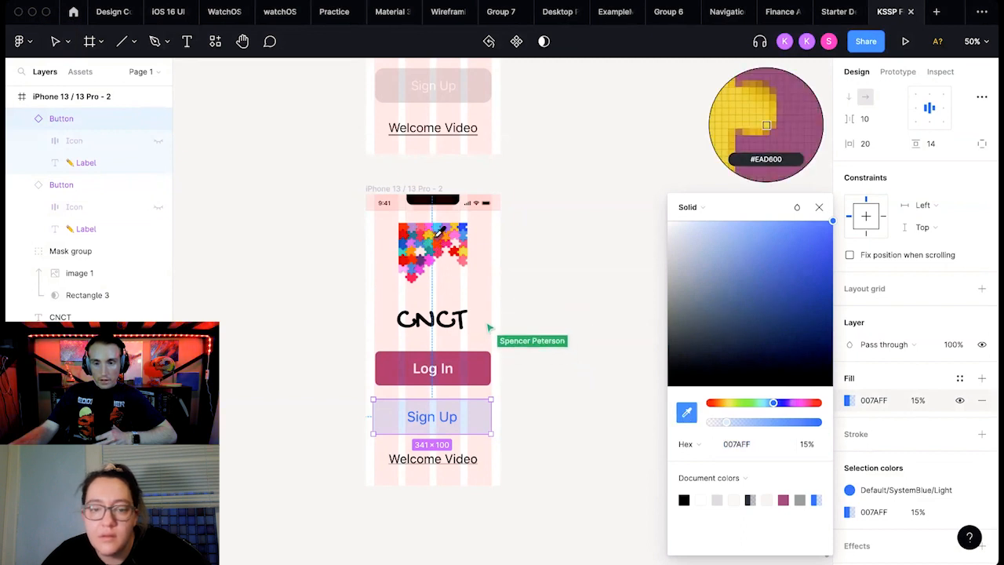
left_click(766, 124)
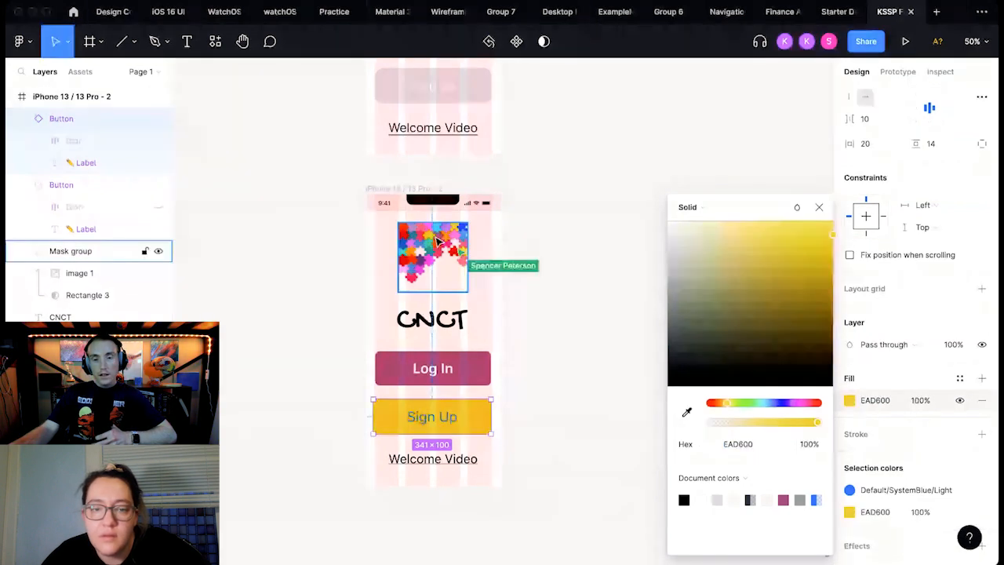
Step: Set the Sign Up button's fill to cyan 00EBFE sampled from the puzzle logo and reduce its opacity to a pale tint
left_click(686, 413)
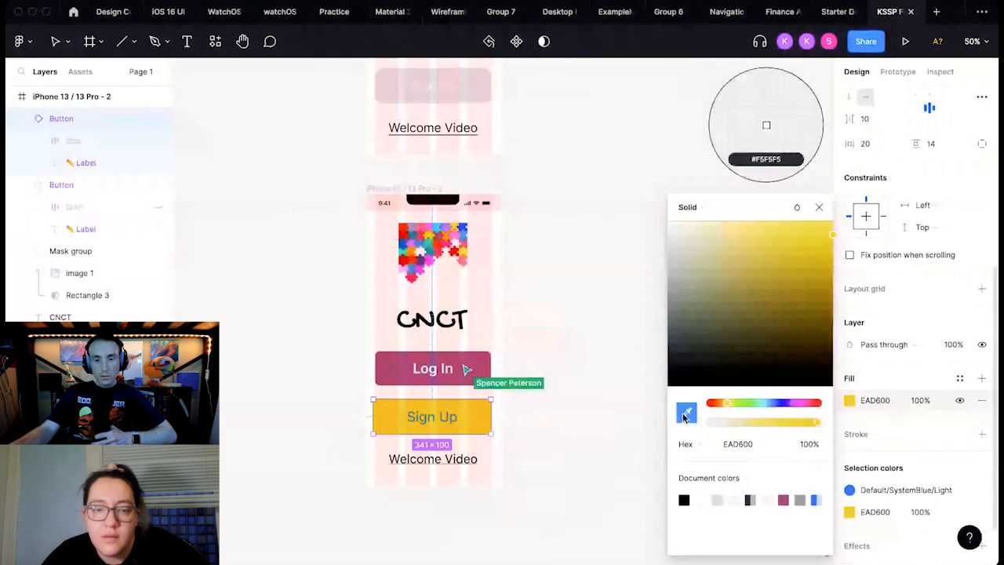
left_click(443, 223)
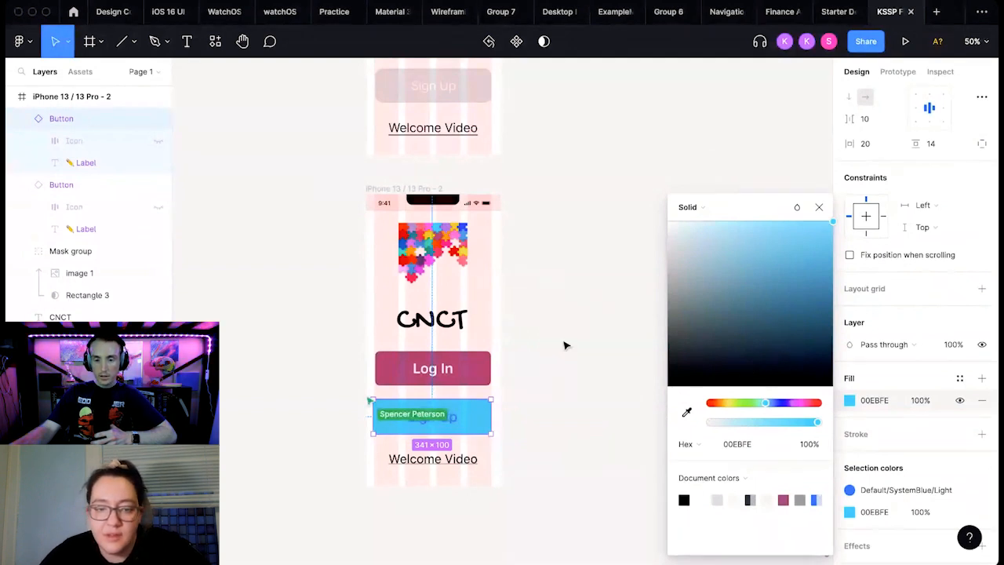
left_click(928, 401)
key("super+z")
key("super+z")
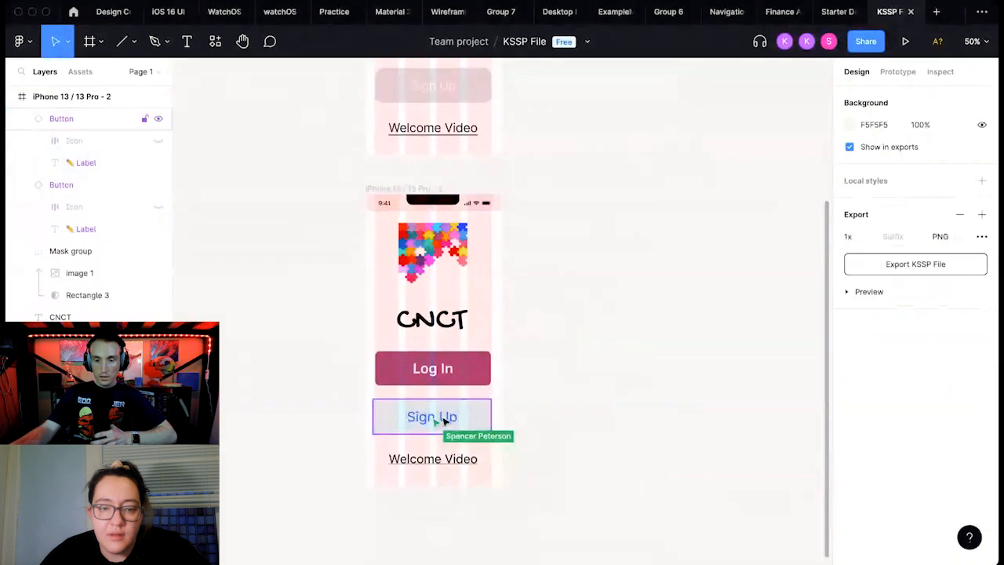
Step: Select the Sign Up button's label text and detach its fill from the Default/SystemBlue/Light color style
left_click(442, 417)
double_click(443, 419)
double_click(443, 419)
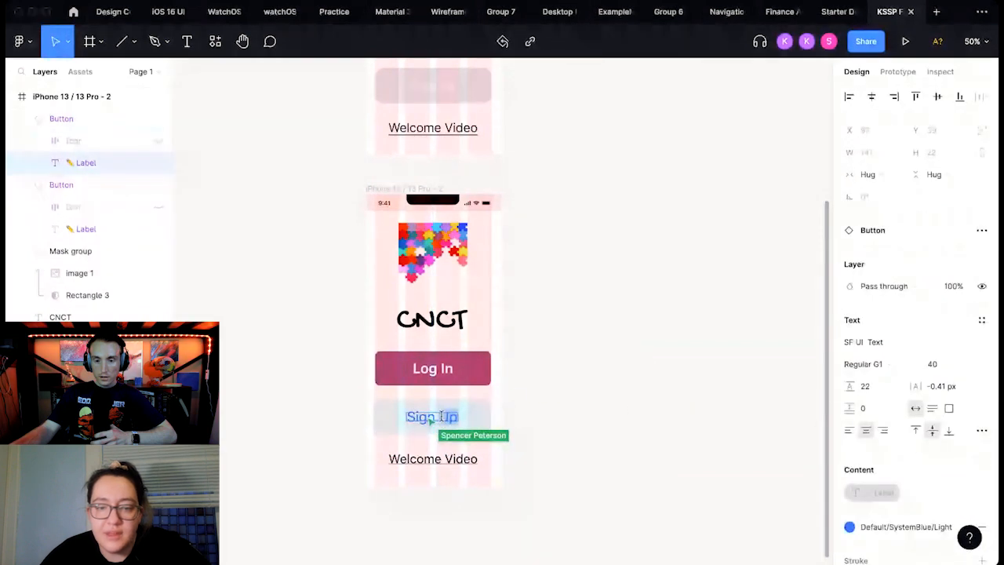
scroll(927, 496, "down", 3)
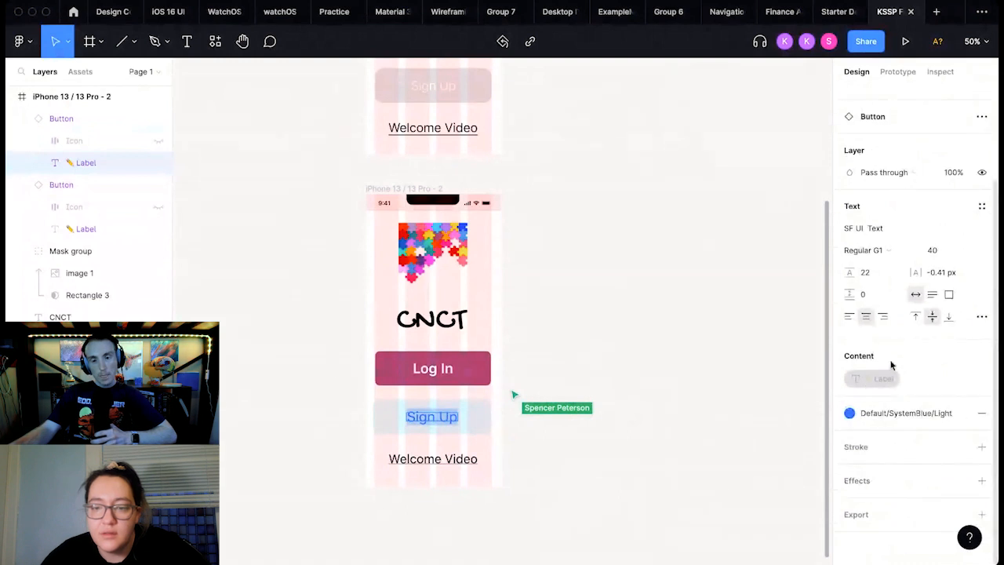
left_click(849, 412)
left_click(860, 399)
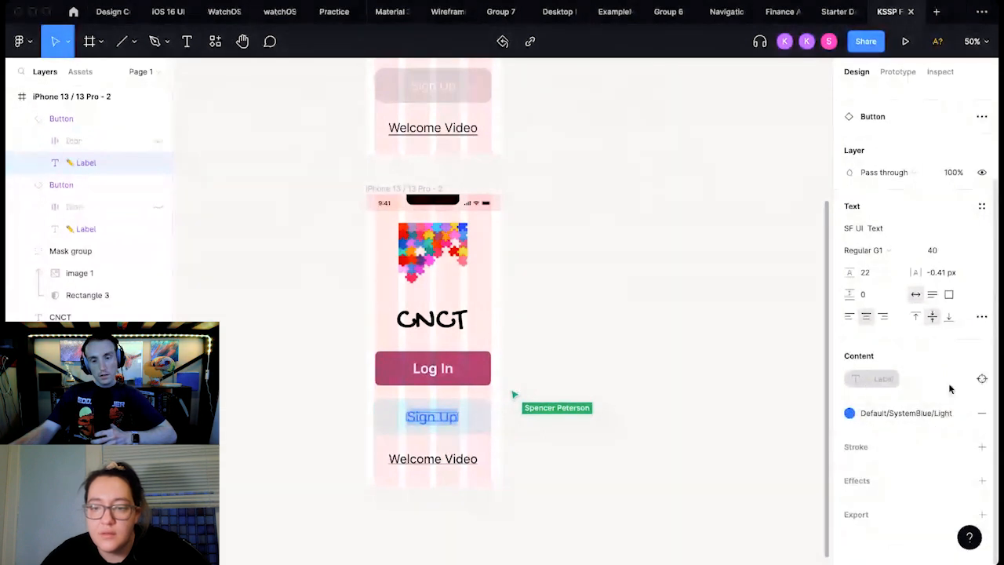
left_click(959, 414)
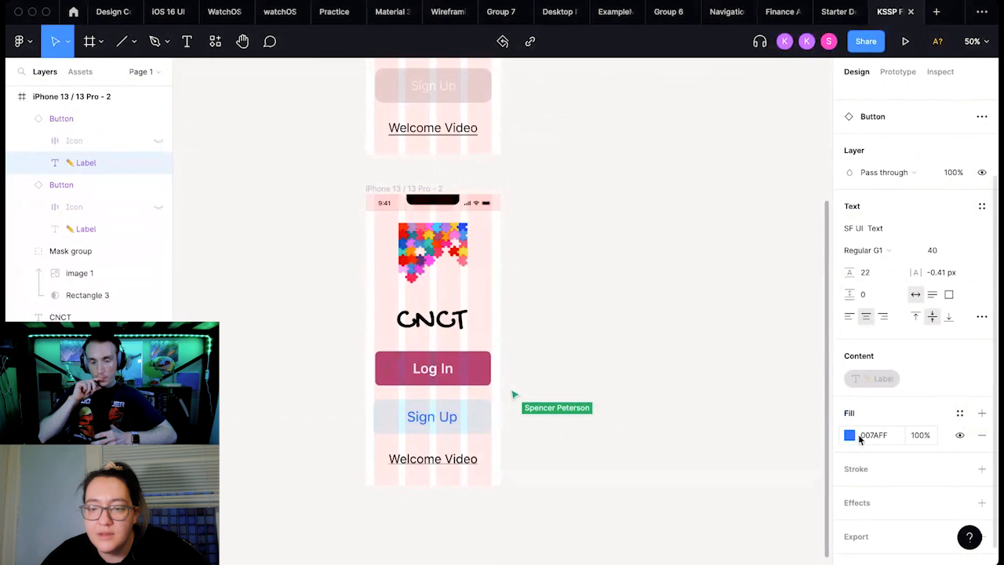
Step: Try green 00FF57 on the Sign Up label's fill and set it to black 000000
left_click(849, 435)
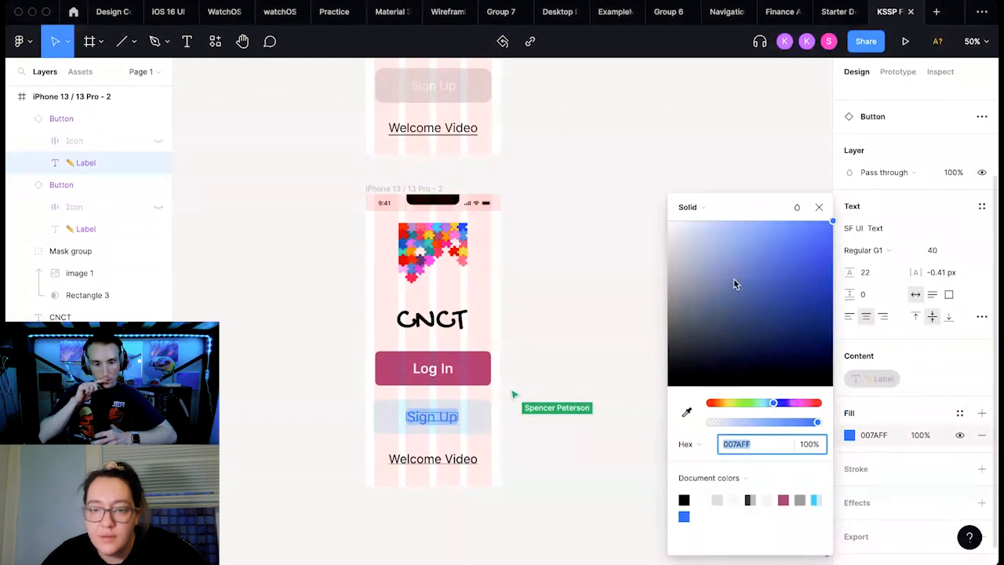
left_click_drag(772, 404, 752, 412)
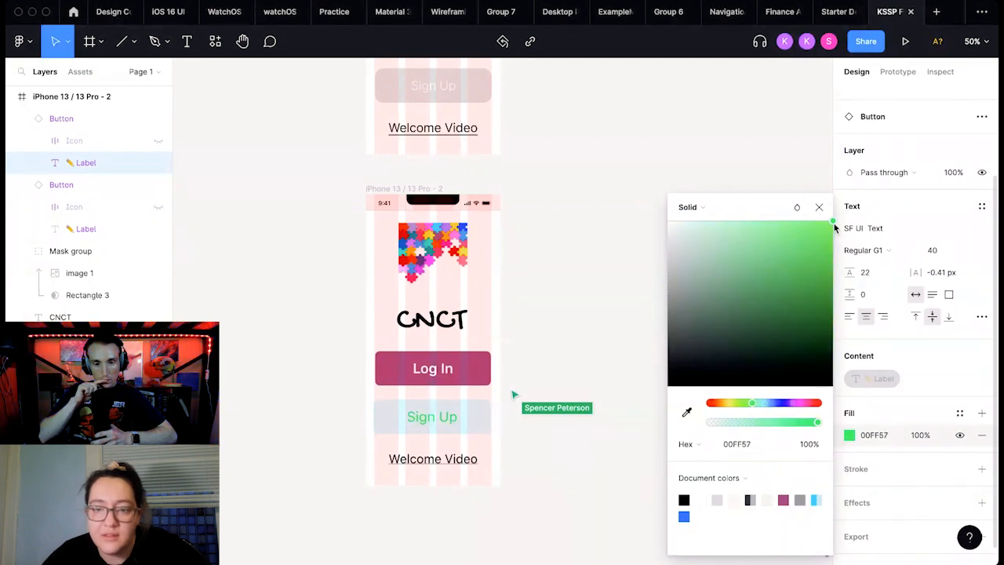
left_click_drag(834, 224, 667, 478)
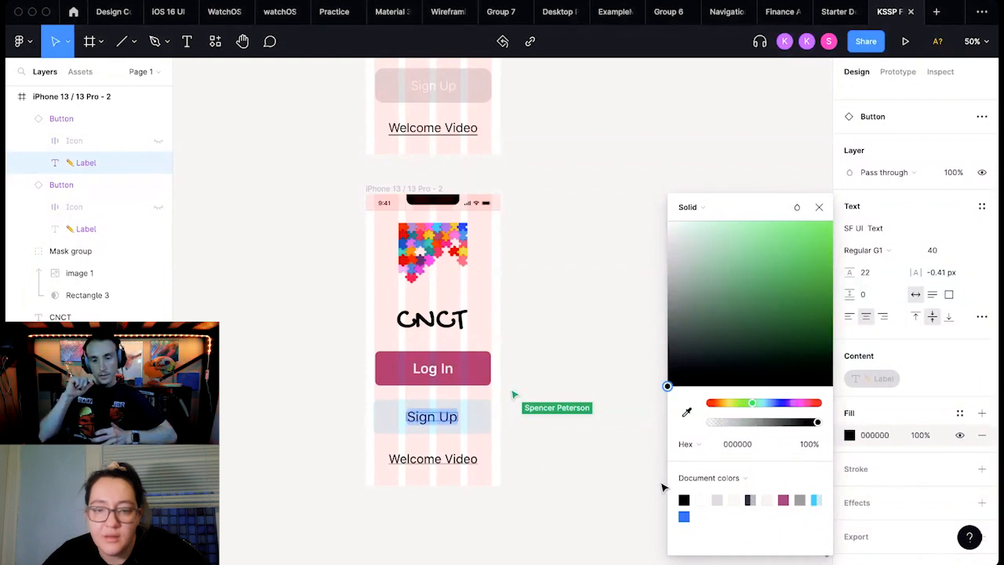
left_click_drag(667, 385, 657, 406)
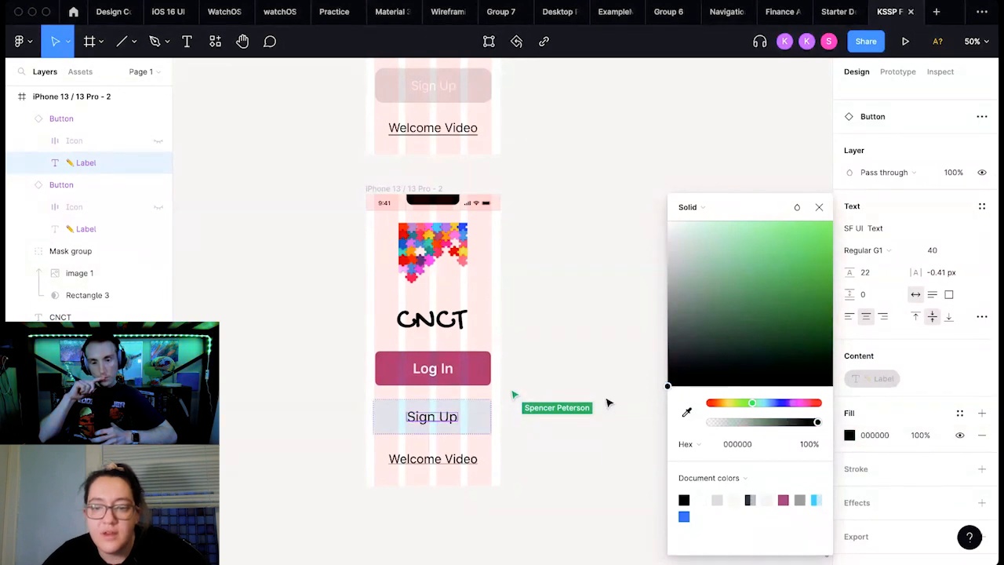
Step: Try a color sampled from the puzzle logo on the Sign Up label, undo it, and select the Sign Up button
left_click(686, 414)
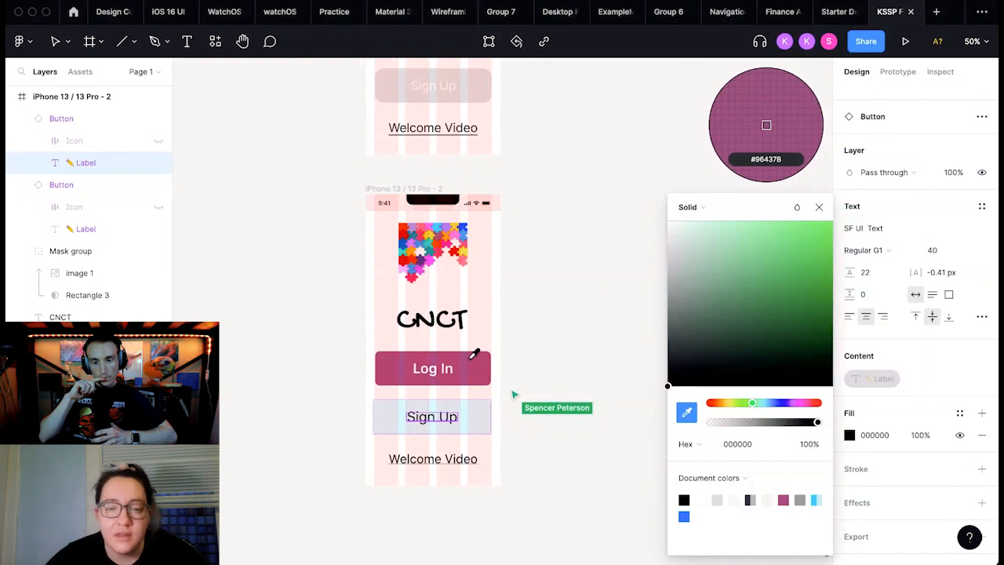
left_click(439, 235)
key("super+z")
left_click(484, 400)
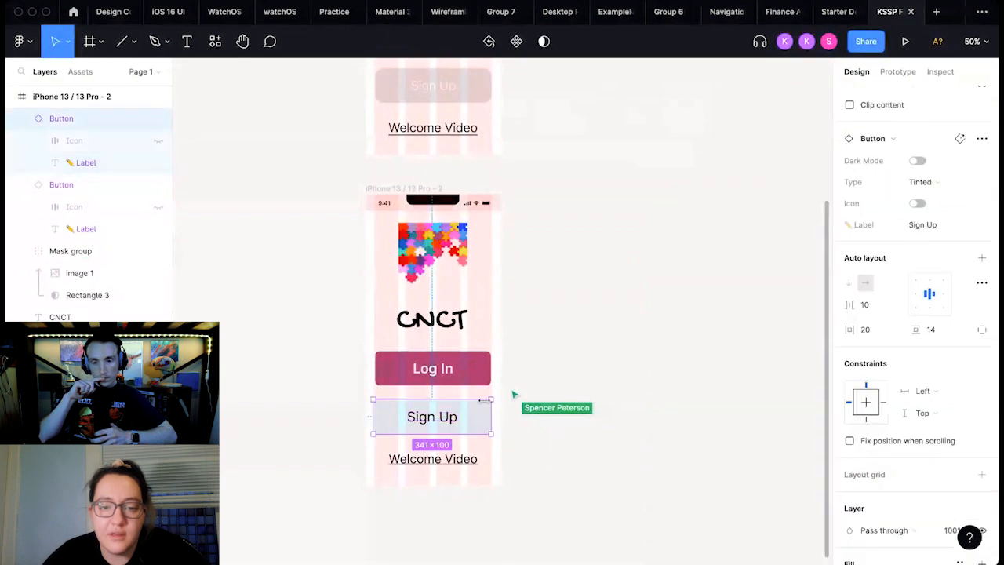
Step: Set the Sign Up button's fill to magenta 974579 sampled from the puzzle logo and reduce its opacity to 15%
scroll(900, 385, "down", 5)
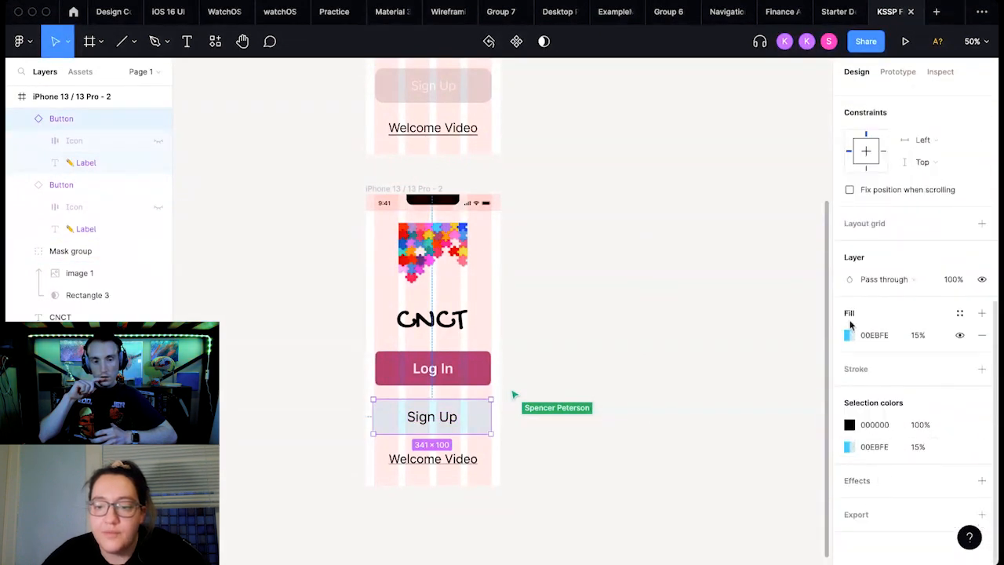
left_click(852, 337)
left_click(847, 337)
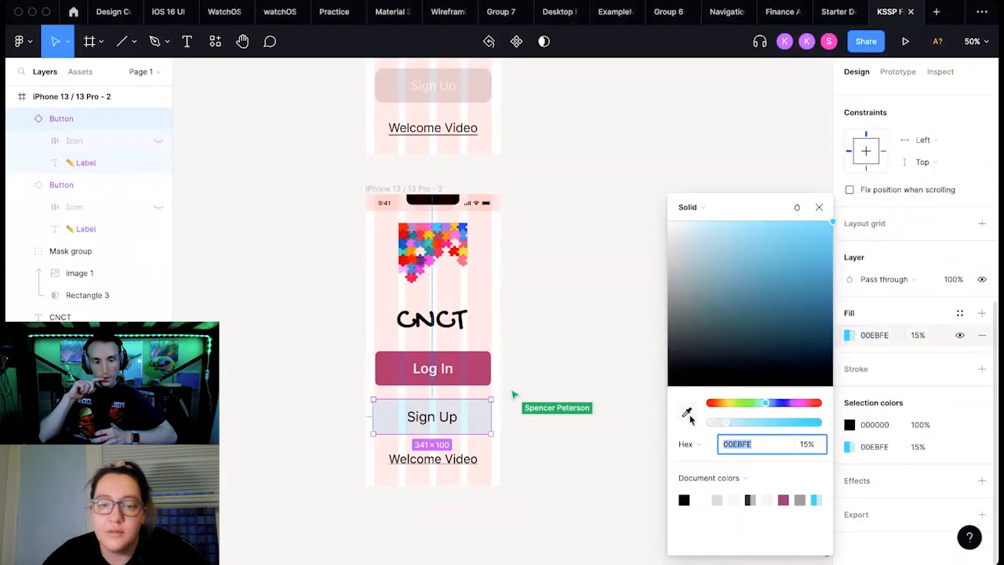
left_click(688, 416)
left_click(439, 235)
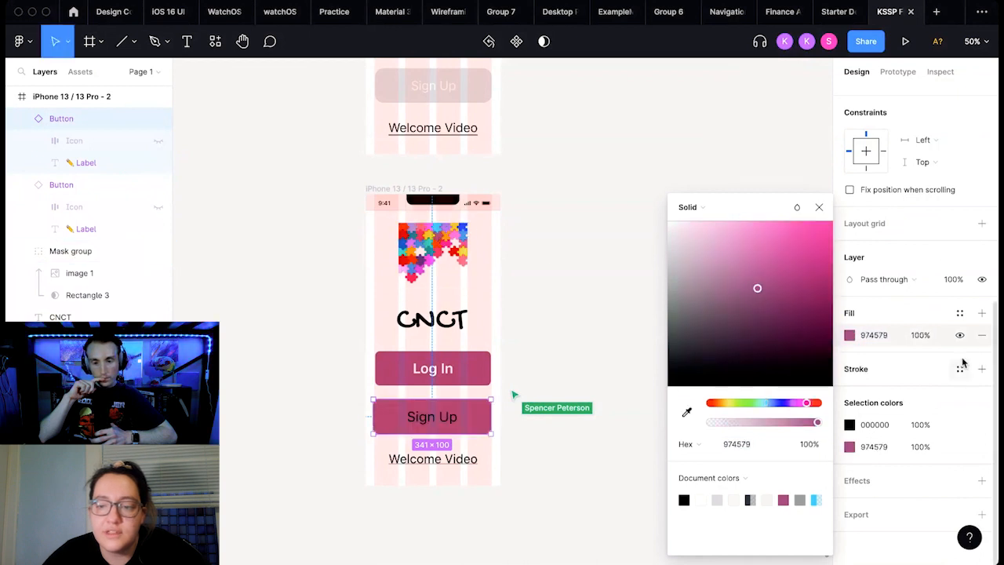
left_click(918, 335)
type("15")
key("Return")
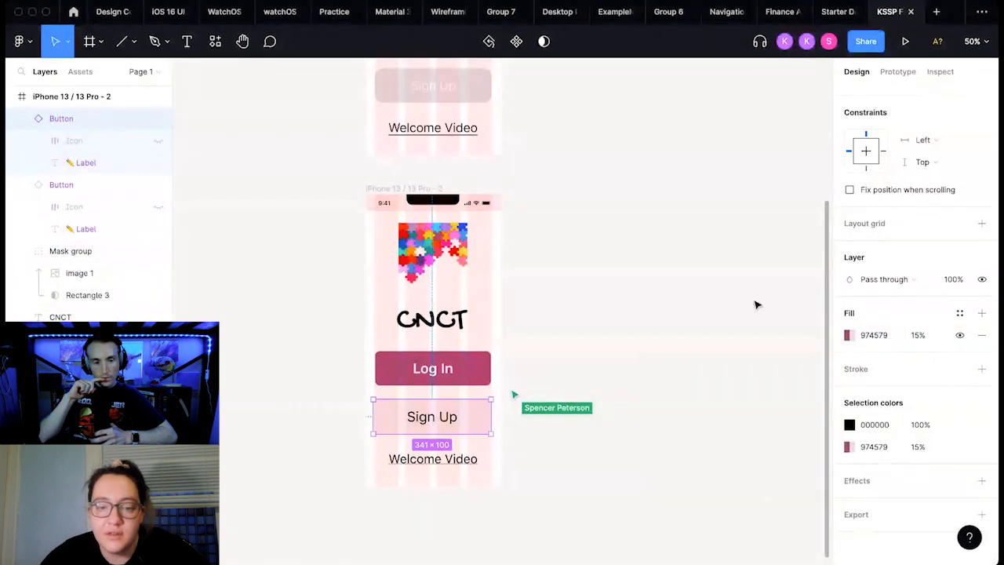
left_click(600, 371)
Step: Select the Log In button's label text and detach its fill from the Label Color/Dark/Primary style
double_click(434, 417)
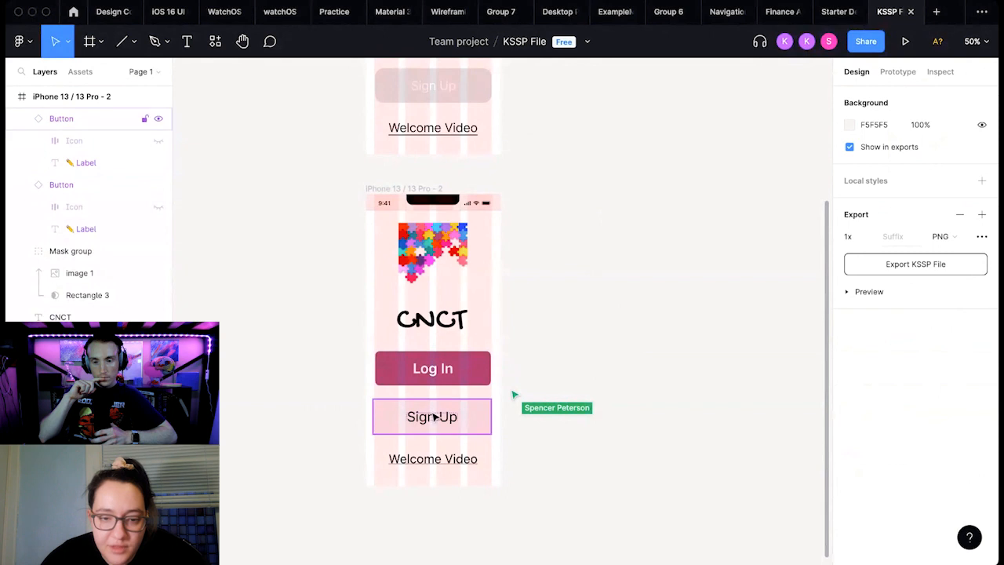
double_click(443, 376)
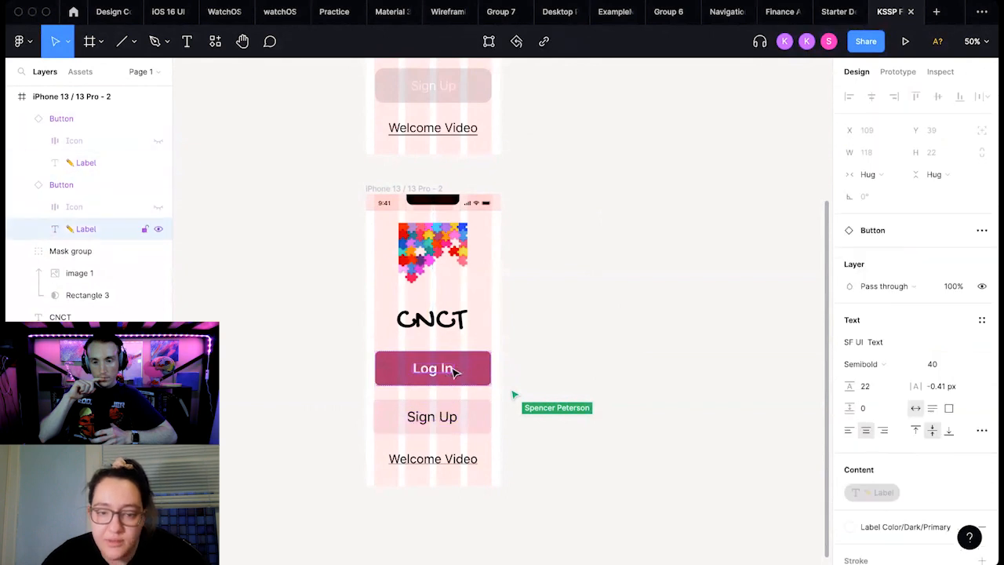
double_click(451, 371)
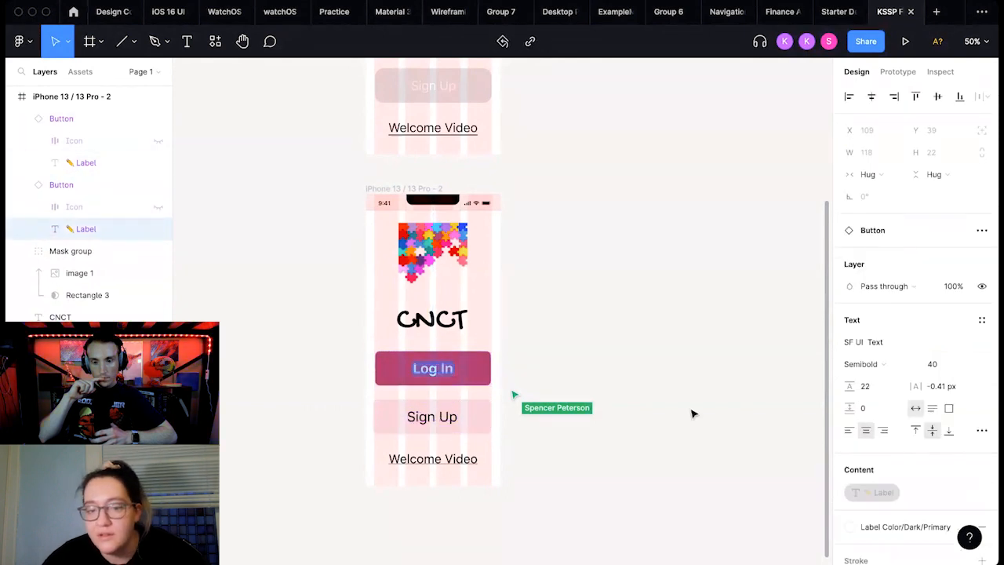
scroll(912, 390, "down", 1)
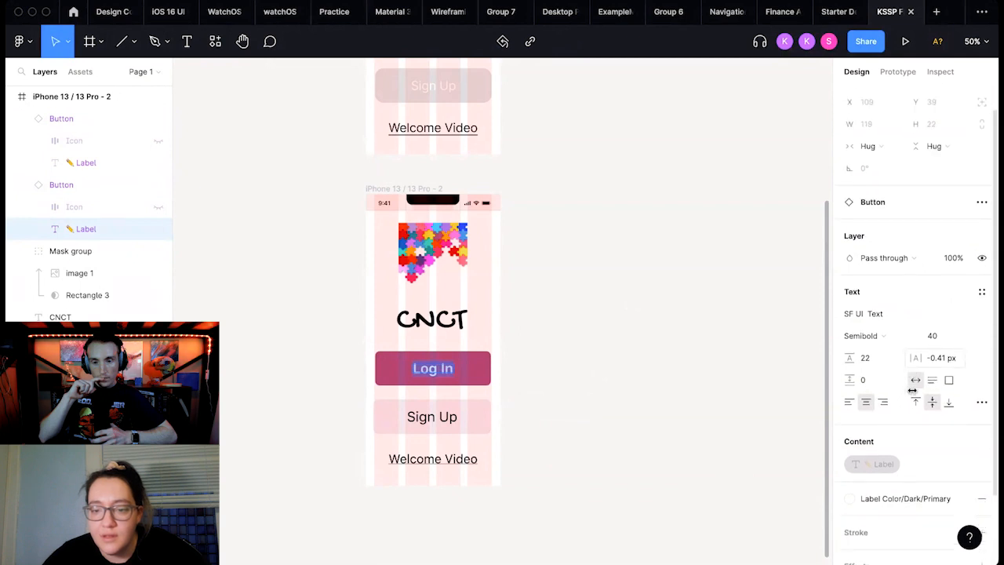
scroll(912, 390, "down", 3)
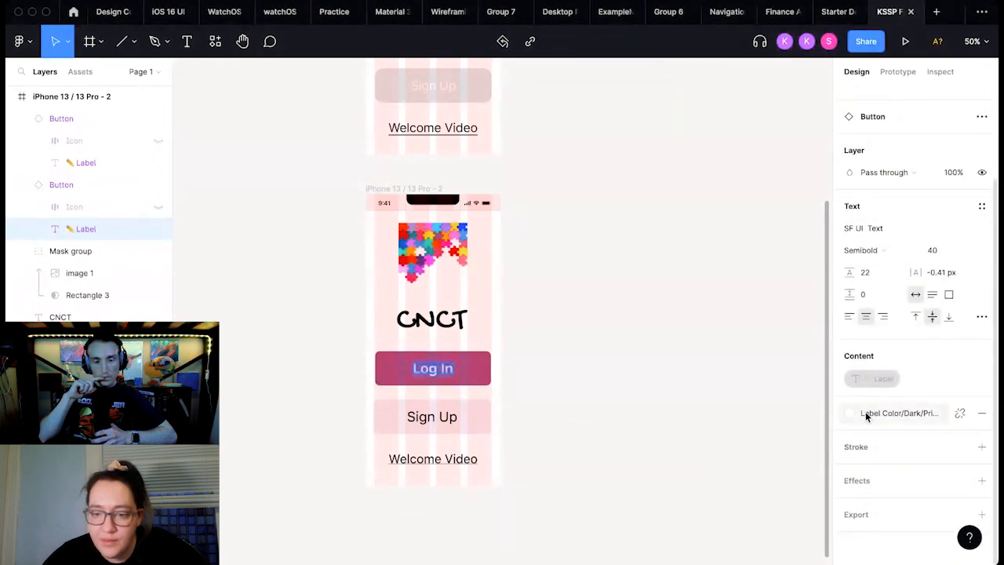
left_click(959, 412)
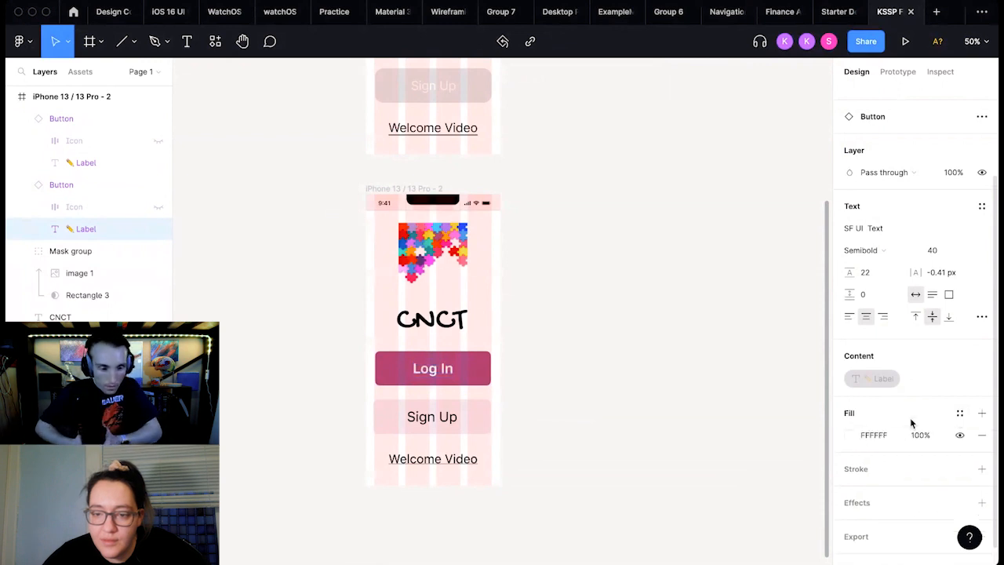
Step: Set the Log In label's fill to cyan 00F9EA
left_click(871, 434)
left_click(852, 433)
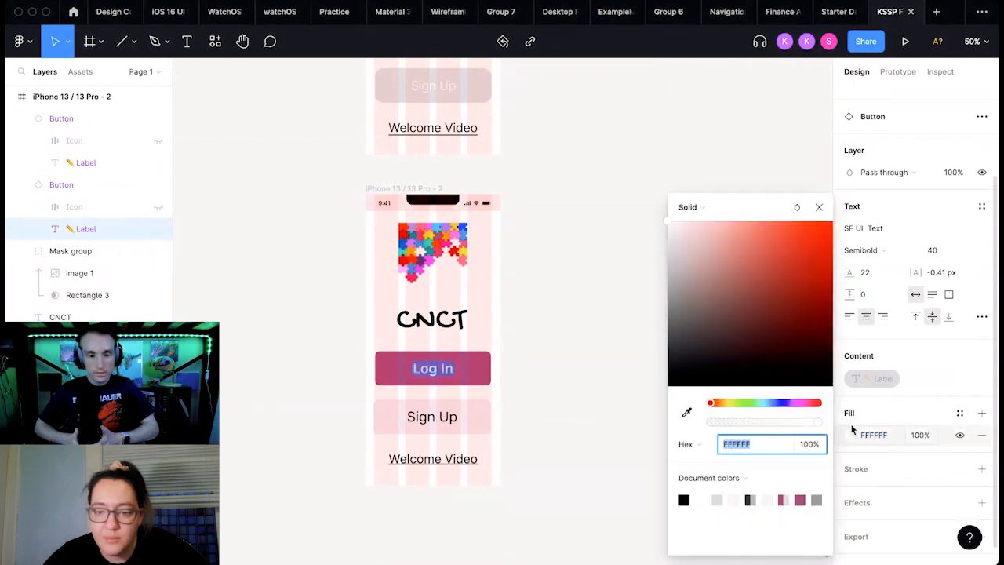
left_click(763, 403)
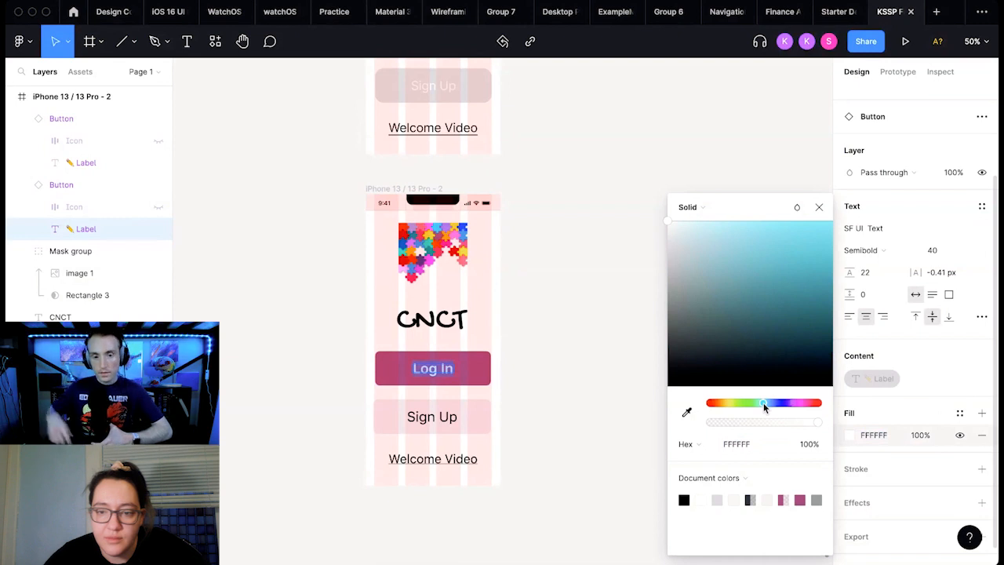
left_click_drag(783, 233, 884, 228)
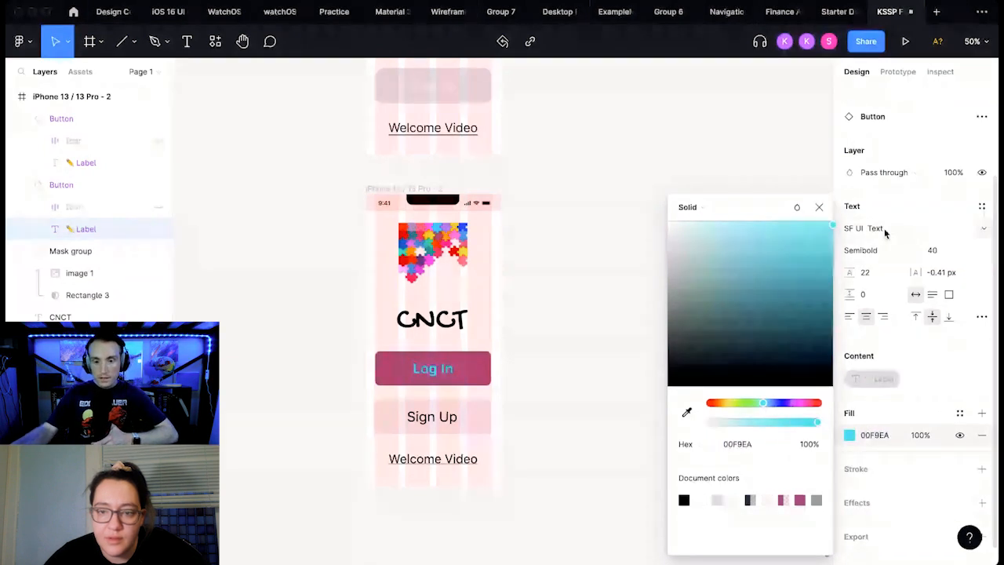
left_click(819, 207)
Step: Try cyan 00F9EA, sampled from the Log In label, on the Sign Up label's fill
left_click(449, 416)
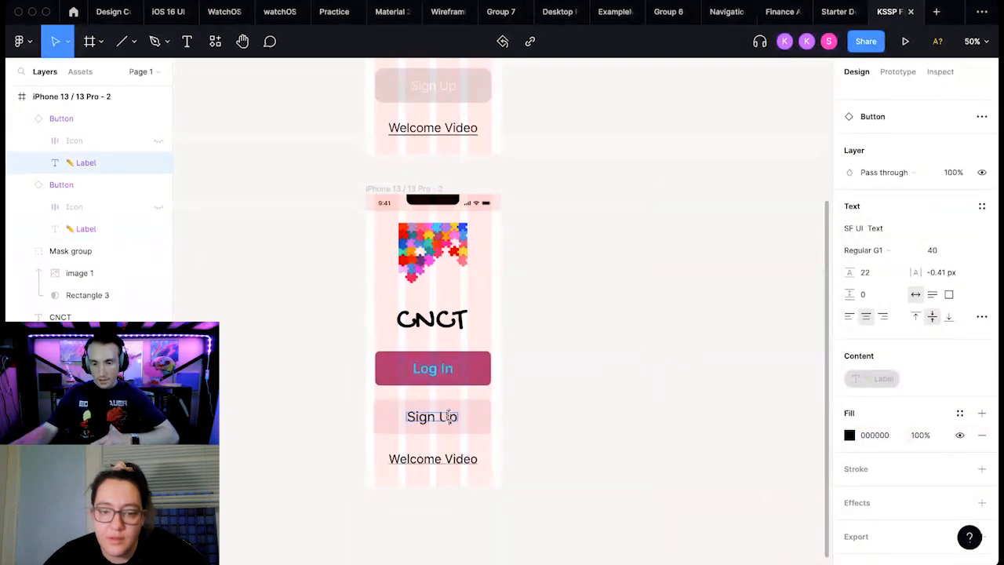
double_click(448, 417)
left_click(850, 436)
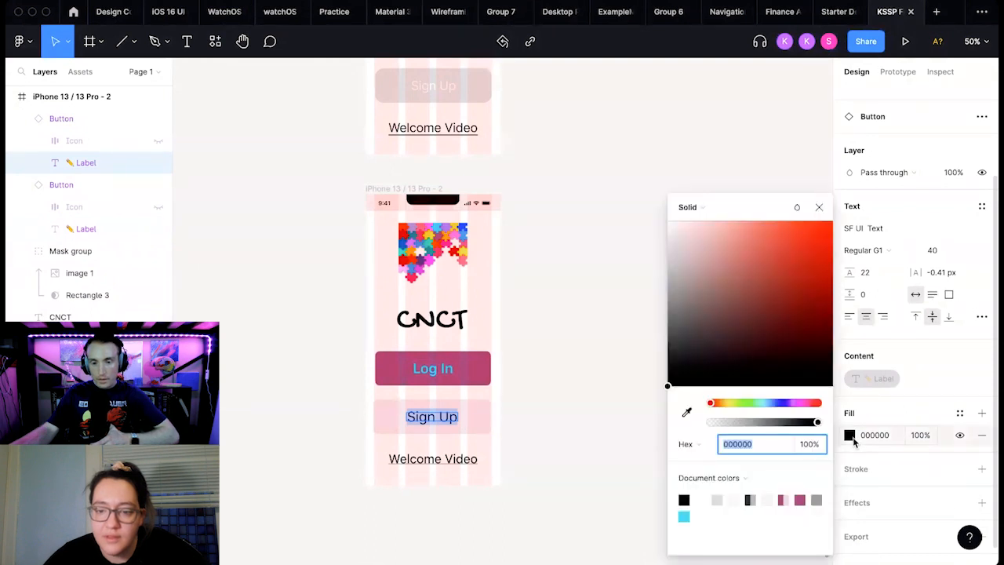
left_click(686, 412)
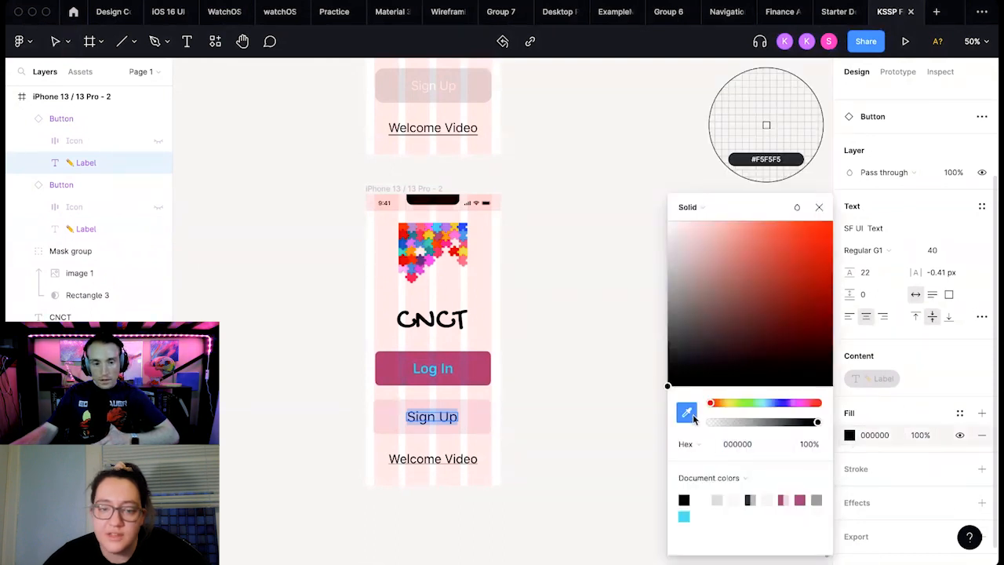
left_click(442, 365)
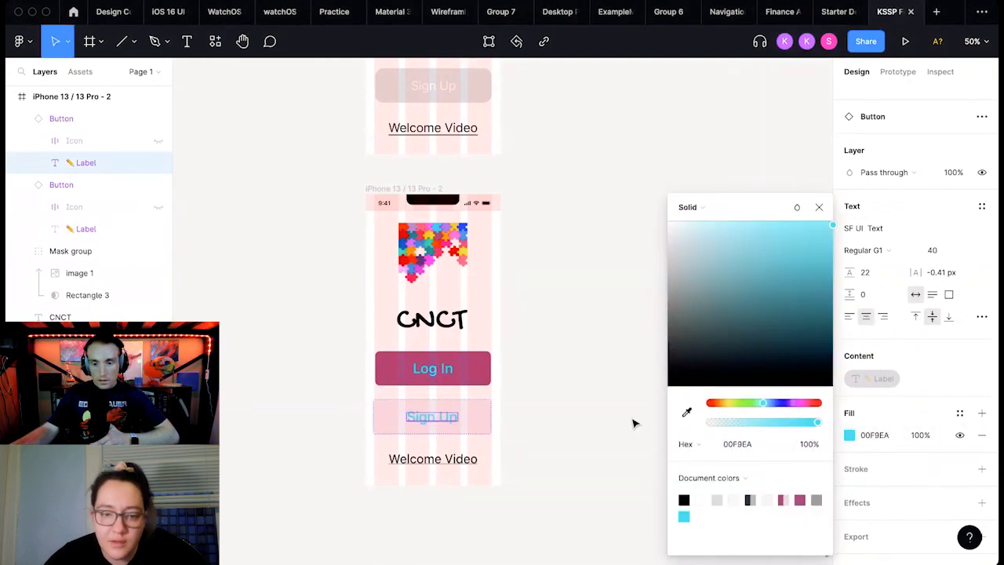
left_click(596, 429)
Step: Set the Sign Up label's fill back to black 000000
left_click(447, 421)
double_click(447, 423)
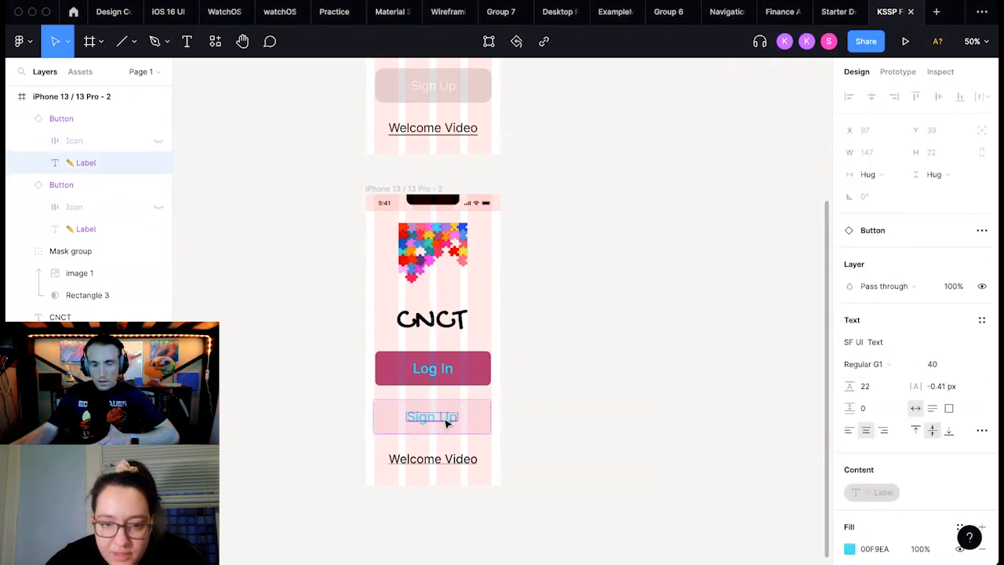
scroll(913, 420, "down", 3)
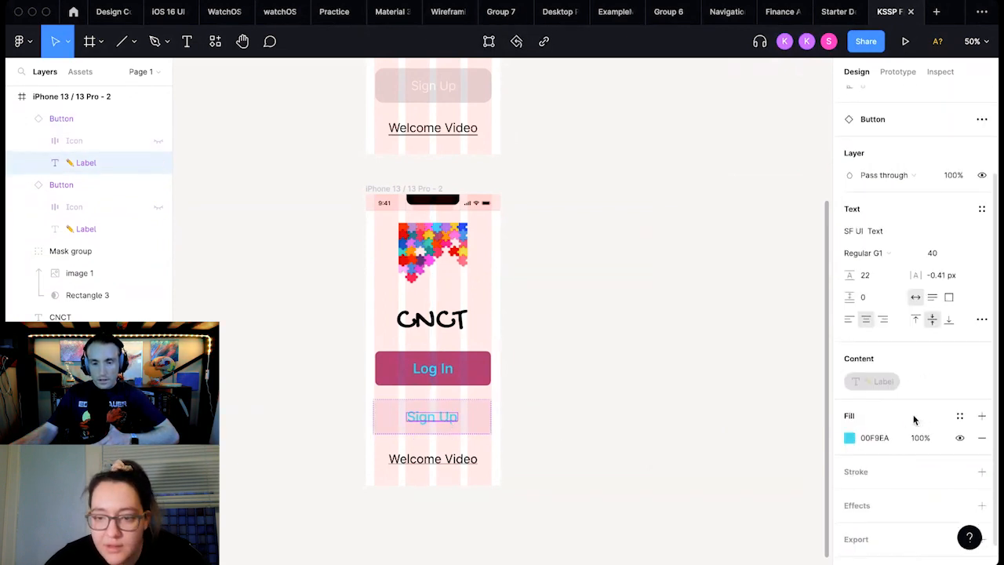
left_click(849, 438)
left_click_drag(667, 374, 634, 436)
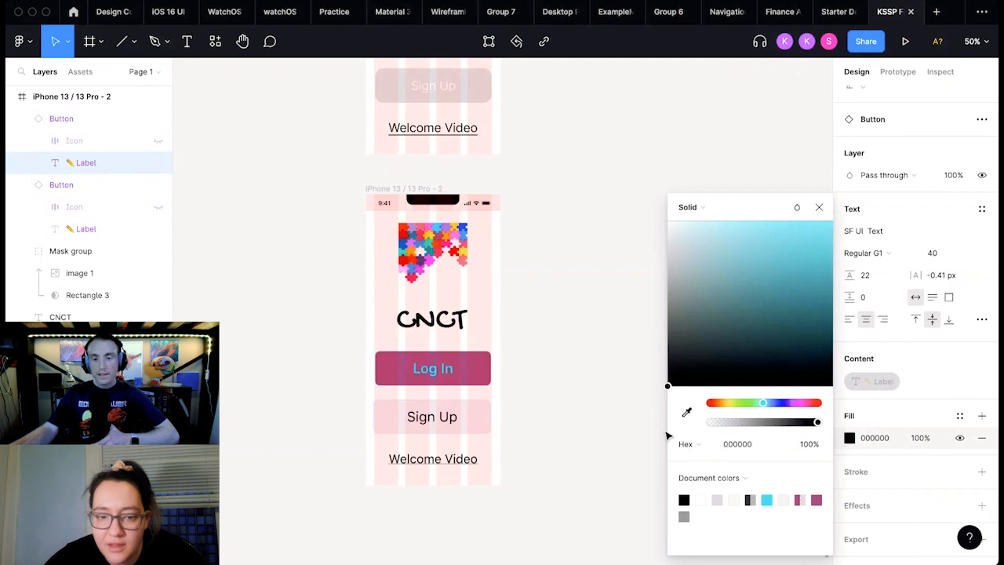
left_click(600, 420)
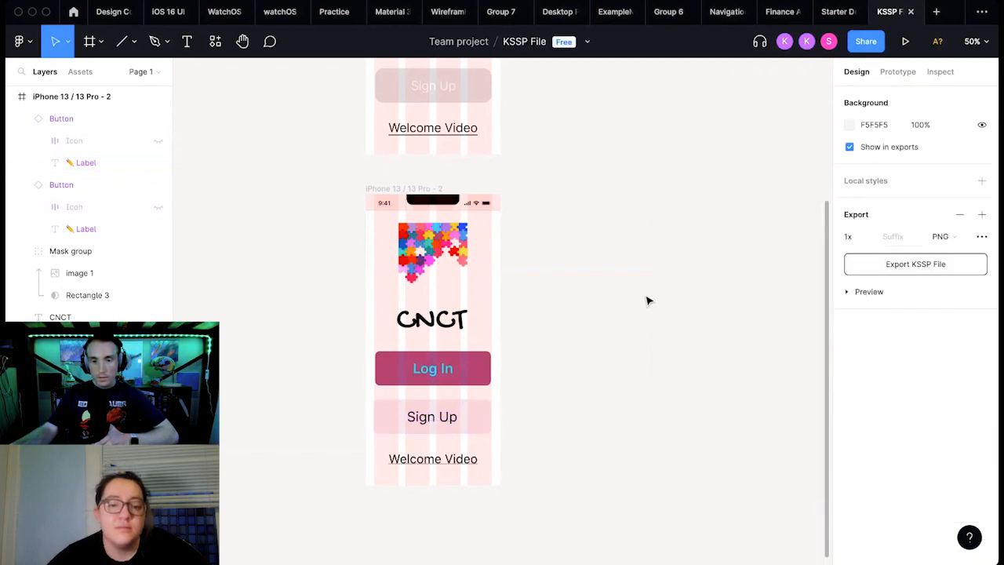
Step: Select the Log In label text and try to undo its color change
left_click(439, 369)
double_click(444, 368)
double_click(449, 368)
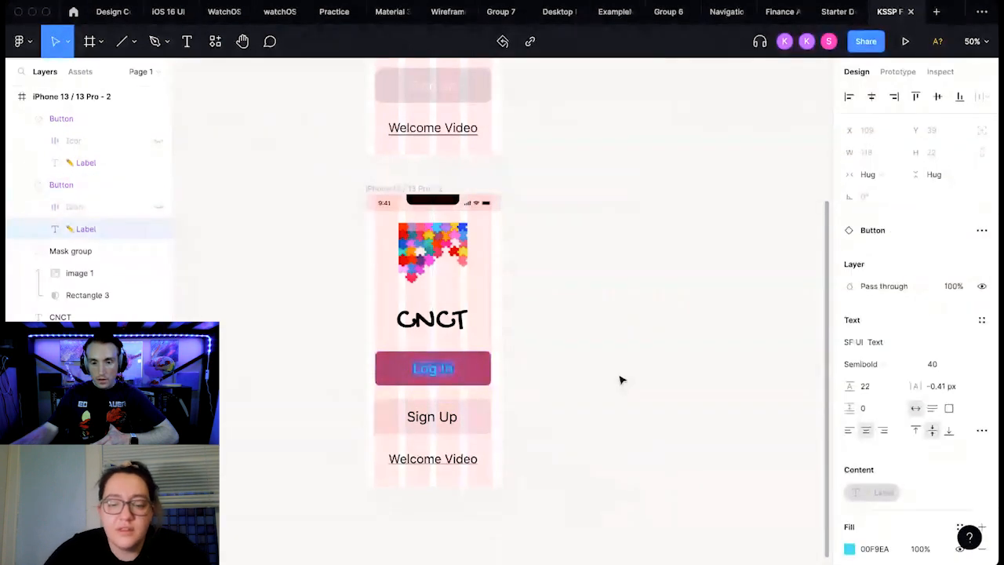
key("Escape")
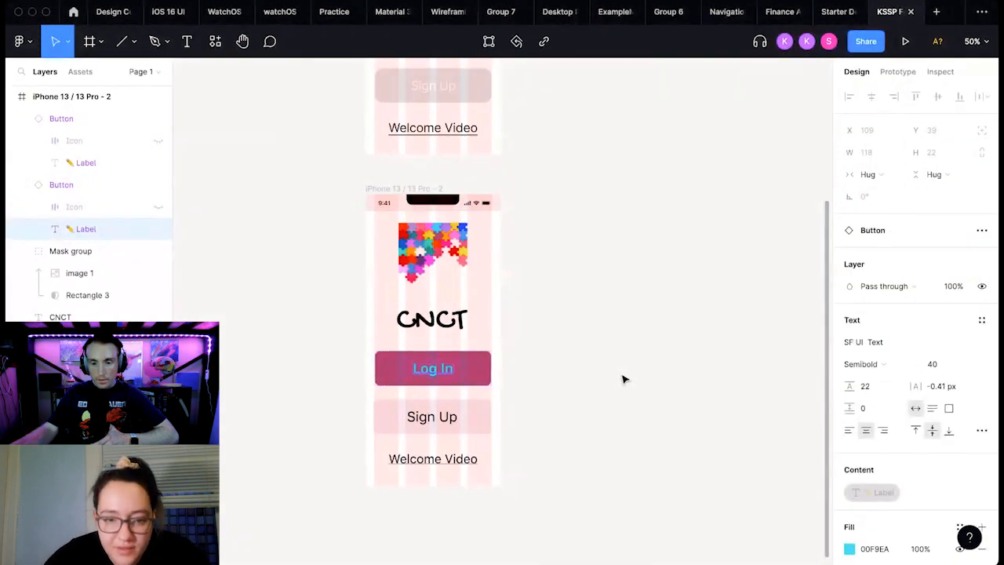
key("Escape")
key("super+z")
key("super+z")
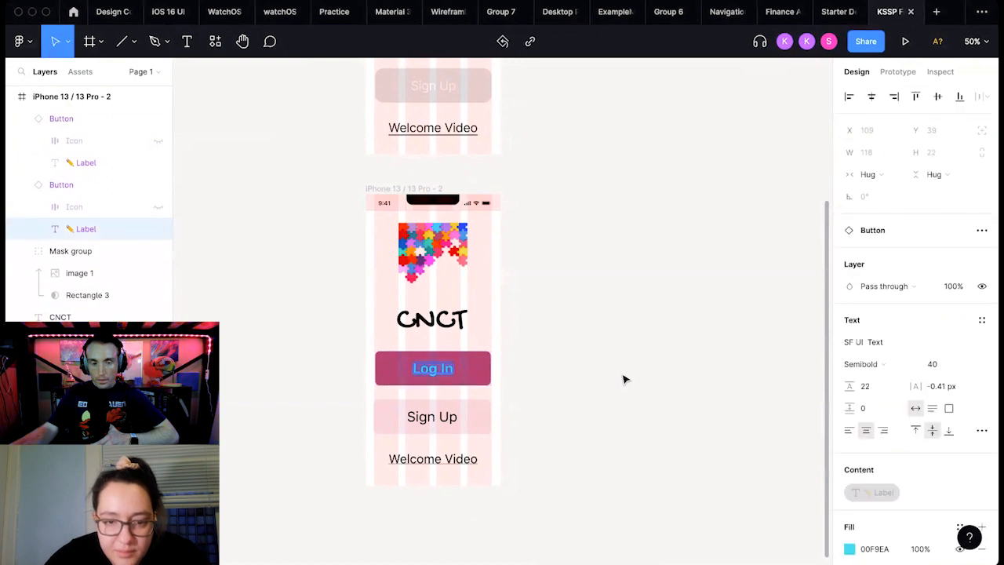
key("super+z")
key("super+z")
key("super+z")
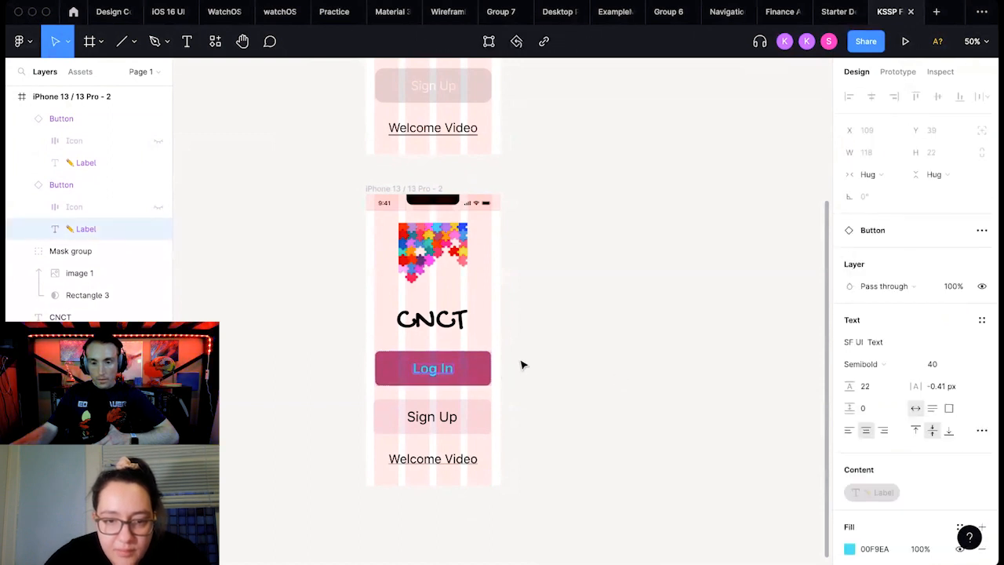
key("super+z")
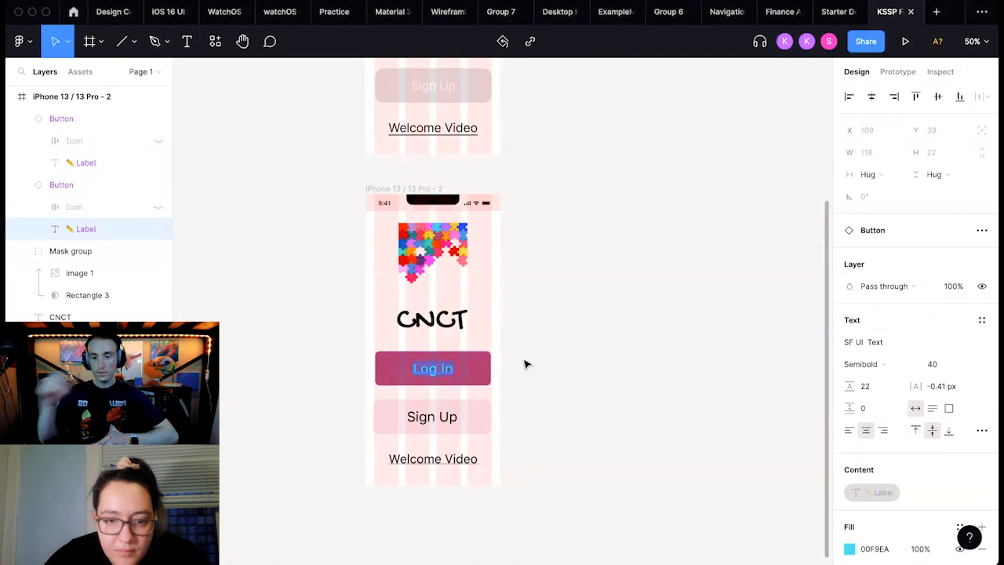
left_click(523, 364)
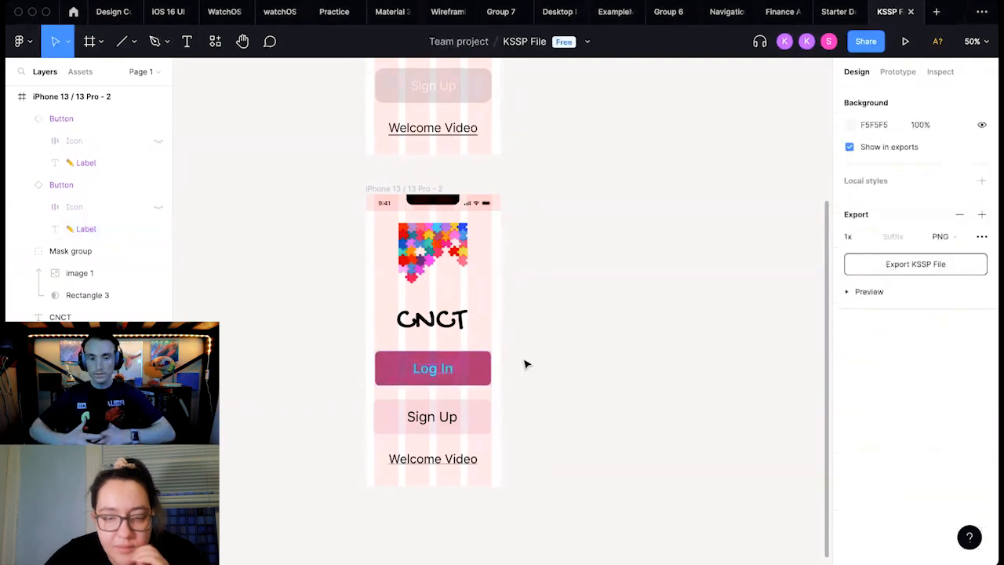
Step: Delete the CNCT title text and undo the deletion
left_click(447, 313)
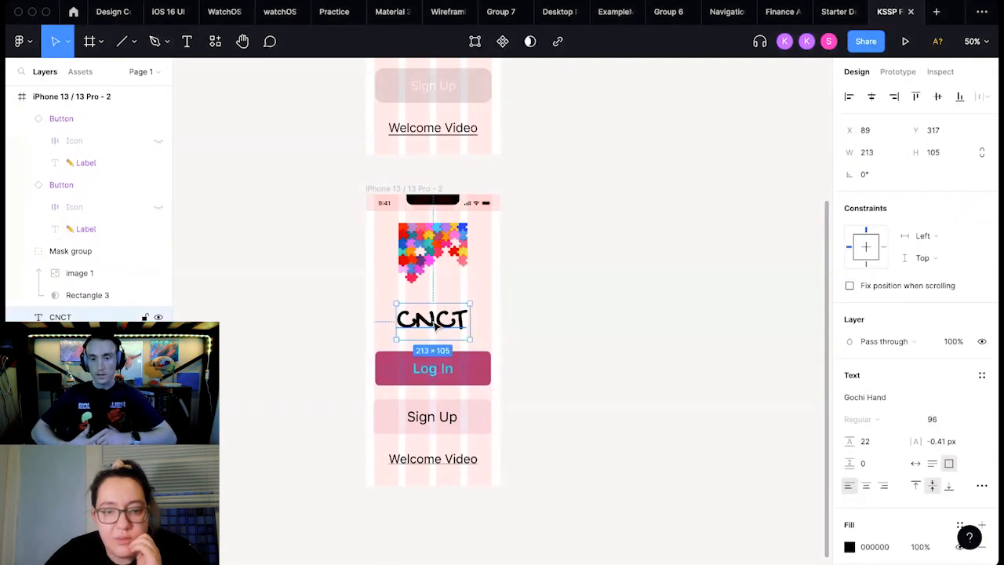
double_click(439, 317)
left_click(433, 318)
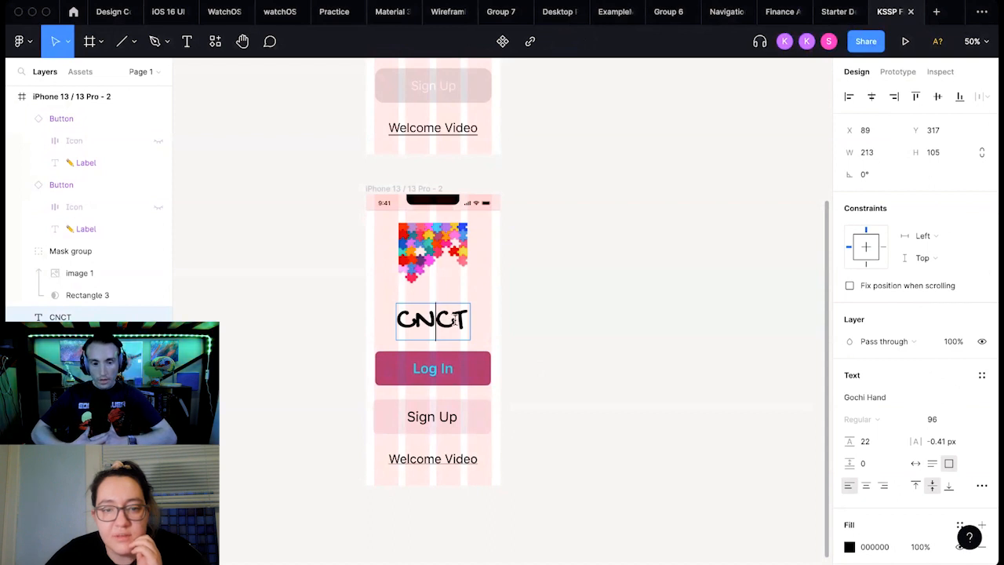
key("Escape")
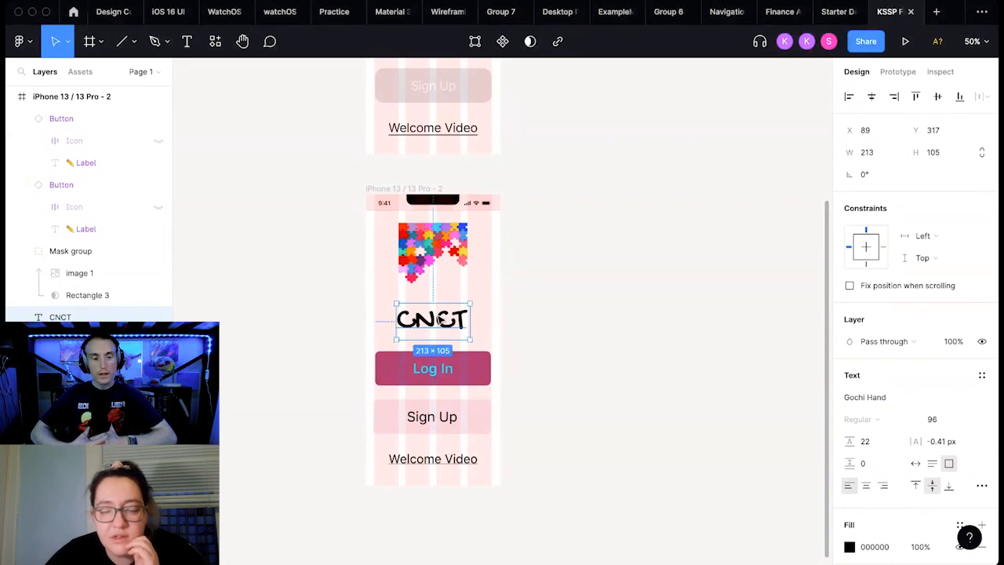
key("Delete")
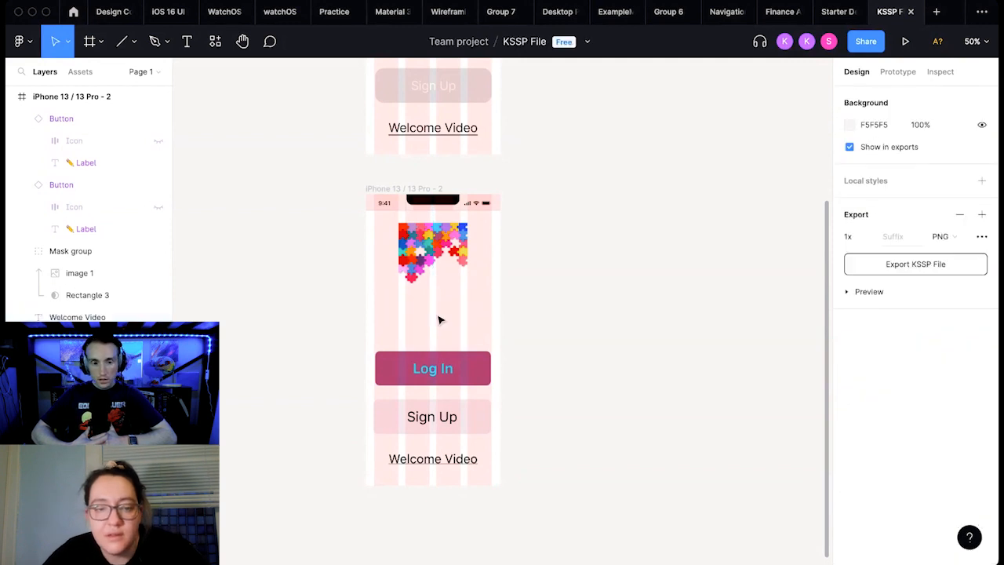
key("super+z")
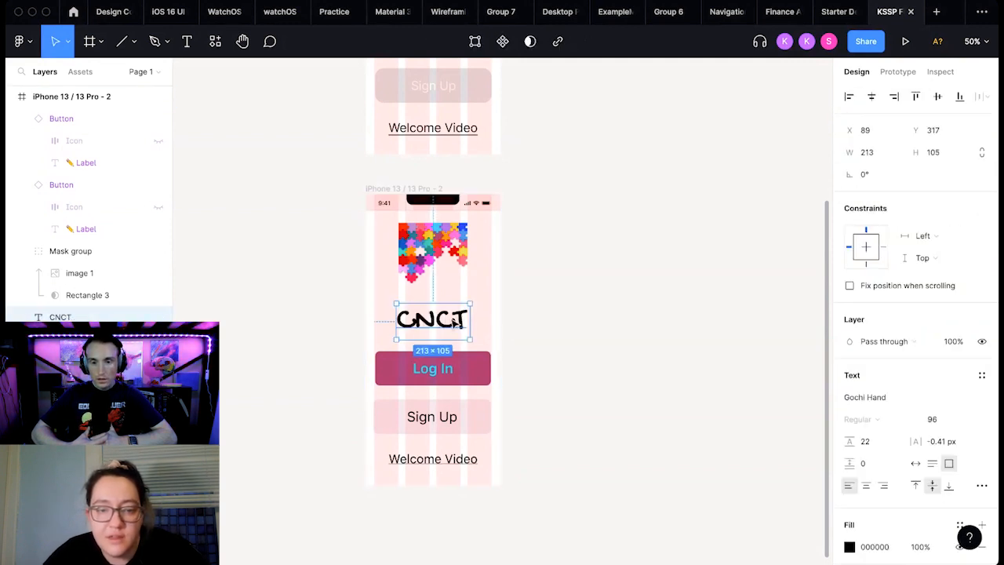
Step: Replace the CNCT title text with a single C, narrow its box to 56 wide, and duplicate it into a row of four
double_click(454, 323)
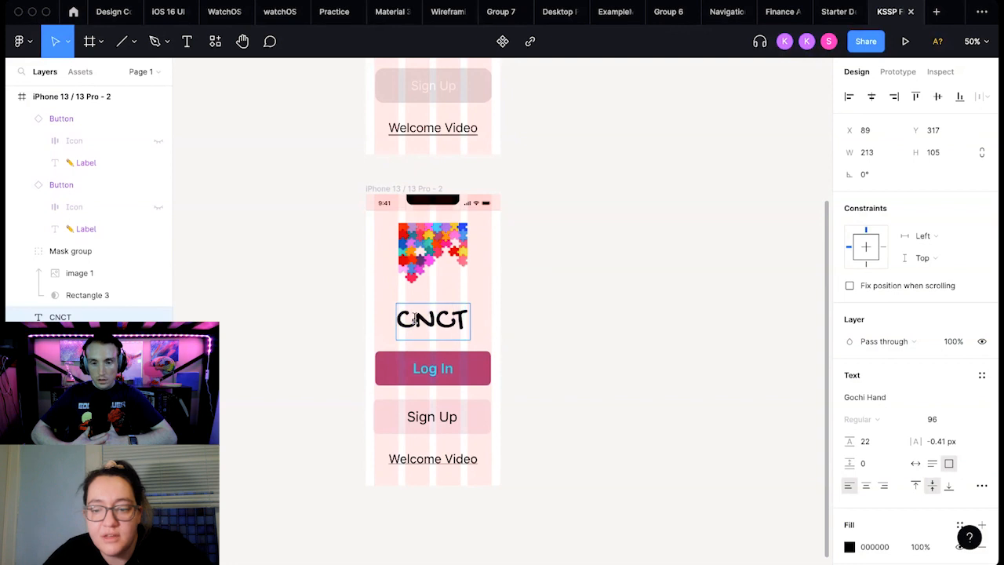
type("C")
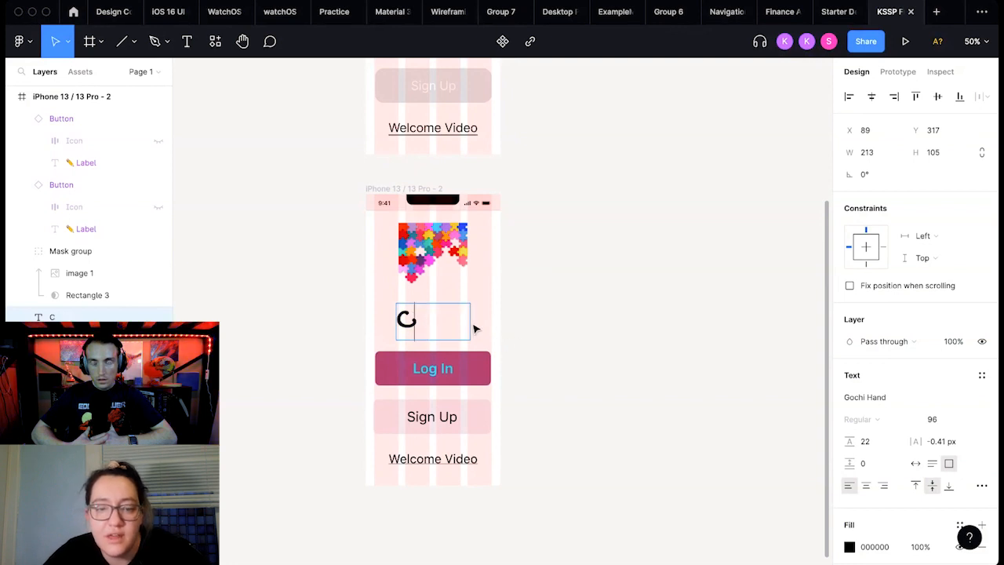
key("Escape")
mouse_move(470, 319)
left_mouse_down()
mouse_move(420, 319)
mouse_move(469, 326)
left_mouse_up()
Step: Change the second letter of the title row to N and the fourth to T so it spells CNCT
left_click(430, 329)
double_click(430, 330)
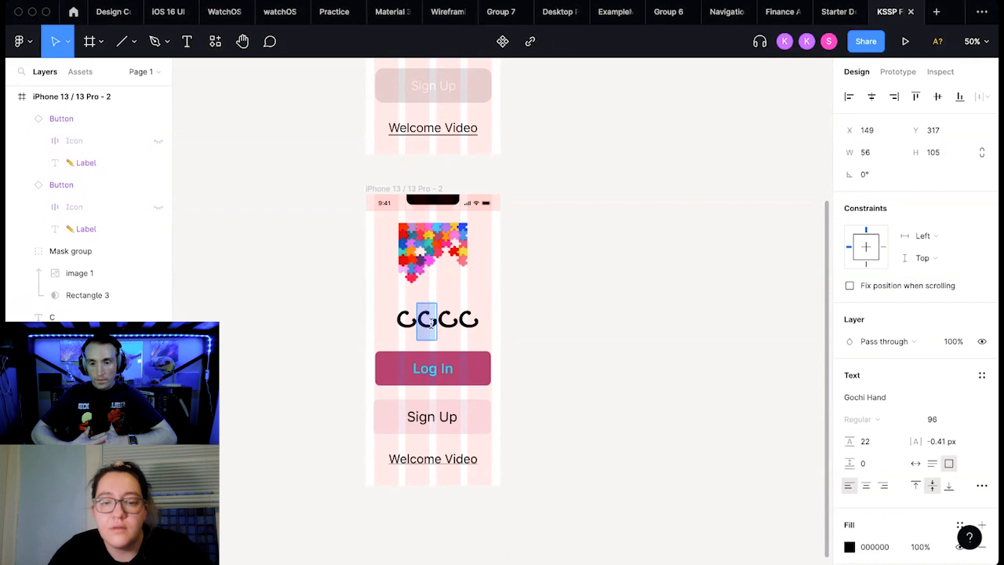
type("N")
double_click(449, 319)
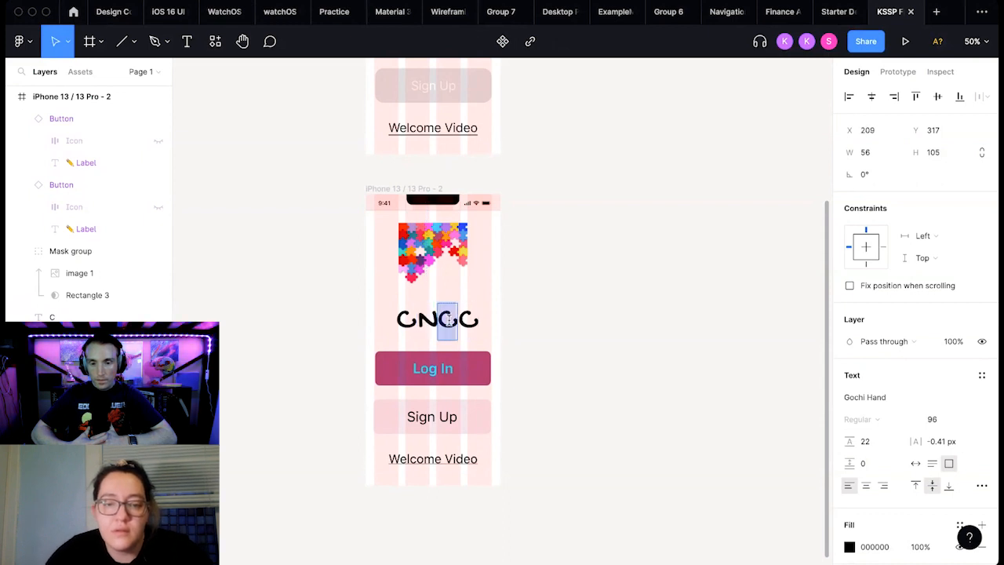
double_click(468, 319)
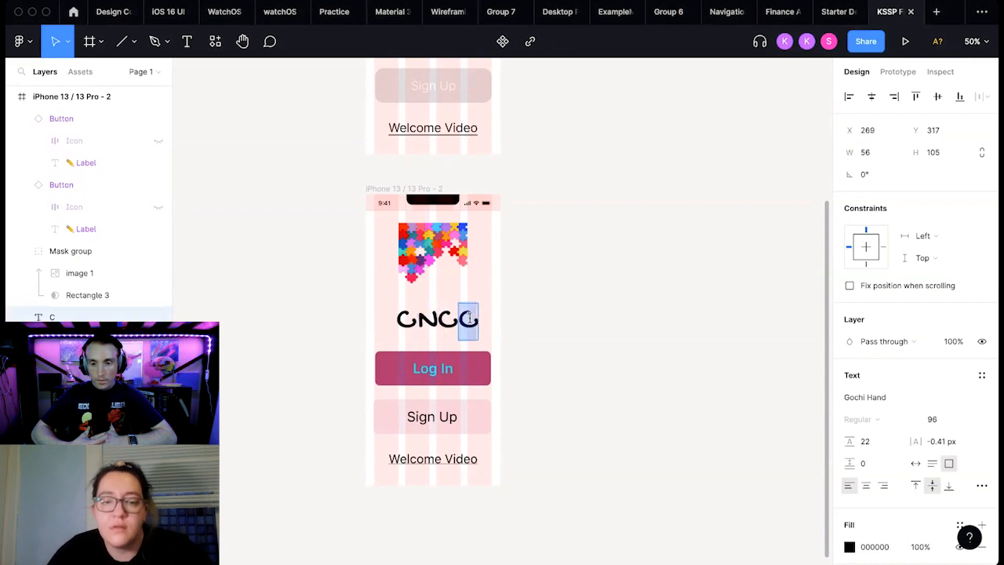
type("T")
Step: Set the fill of the title's first letter C to red FF0000
double_click(407, 318)
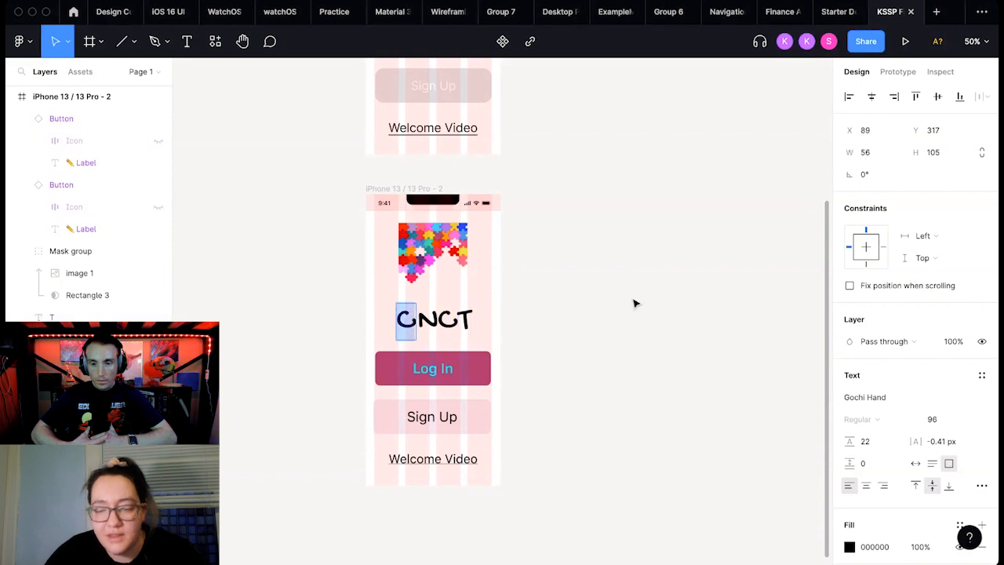
scroll(898, 410, "down", 2)
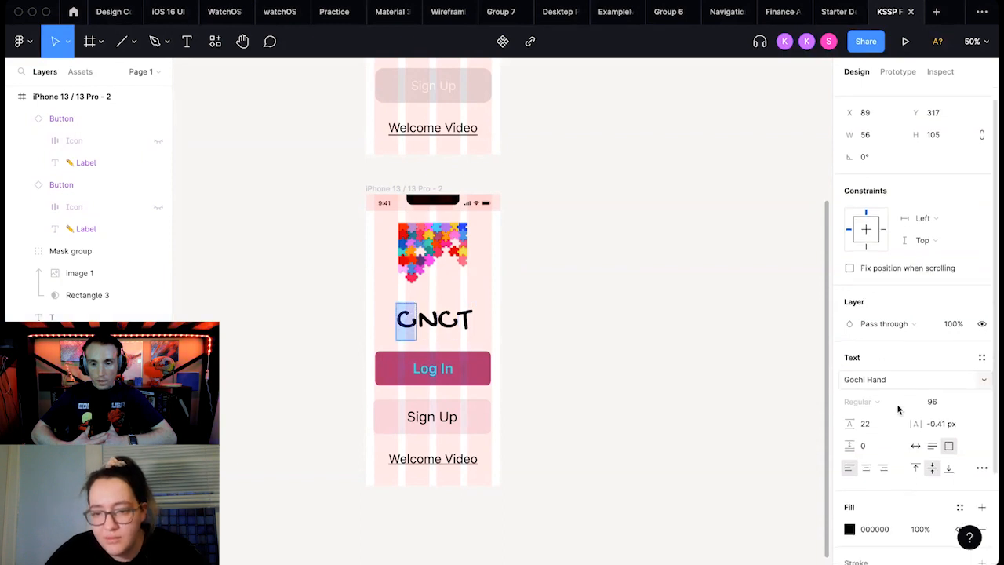
left_click(849, 503)
left_click_drag(721, 340, 857, 206)
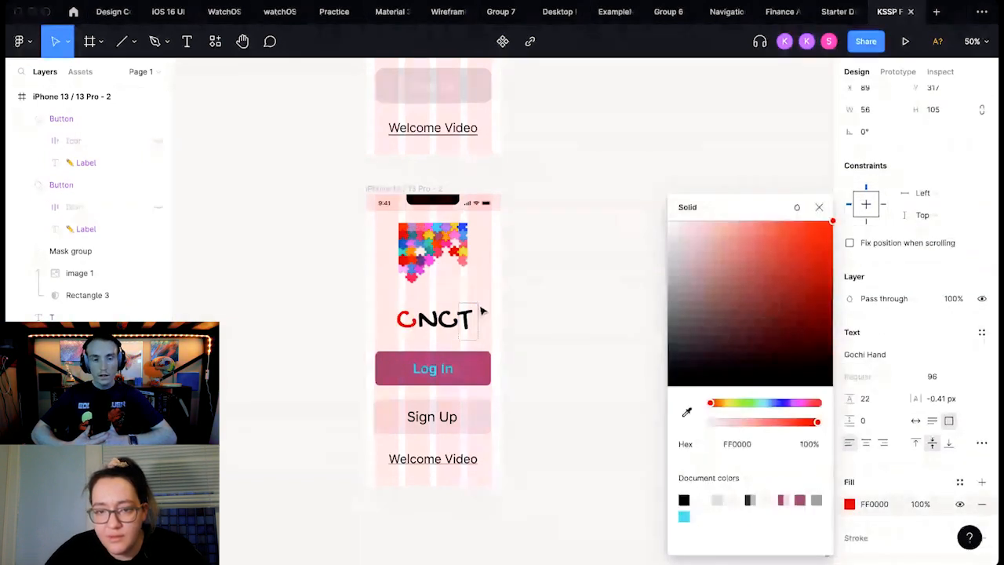
Step: Set the fill of the title's letter N to yellow FAC300
left_click(421, 315)
key("shift+Right")
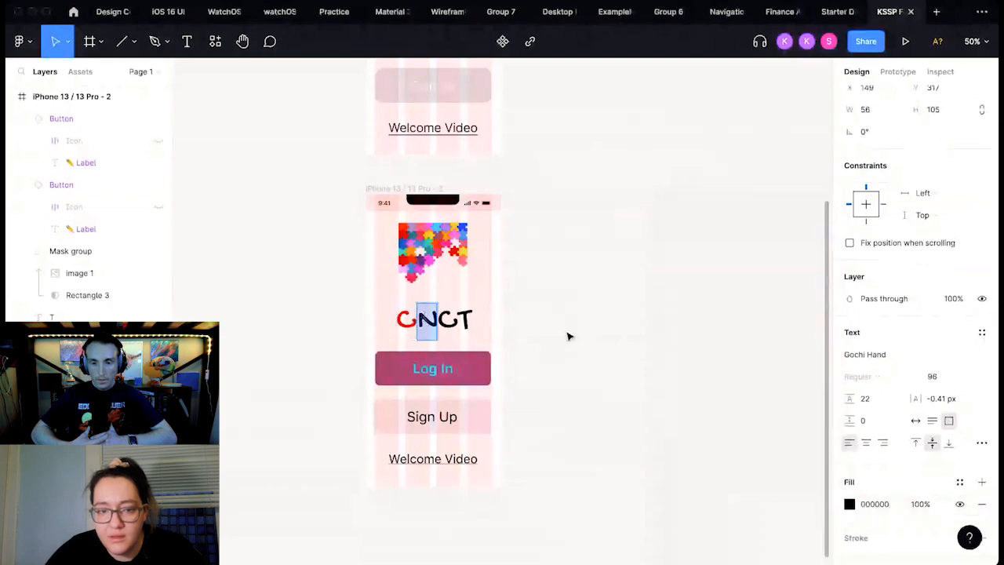
left_click(849, 503)
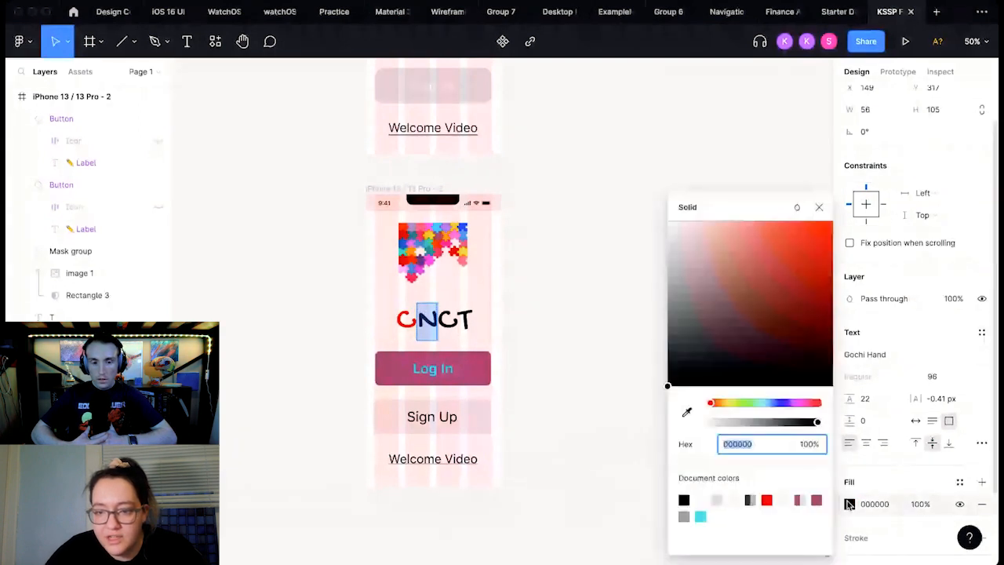
left_click_drag(713, 404, 724, 407)
left_click(826, 236)
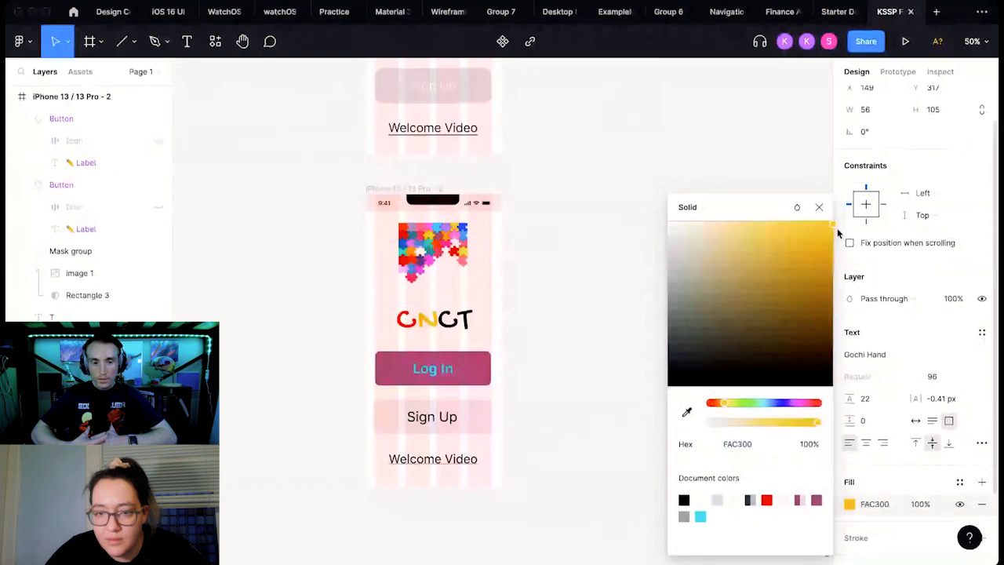
left_click(528, 337)
Step: Set the fill of the title's second C to turquoise 00FFC2
left_click(446, 325)
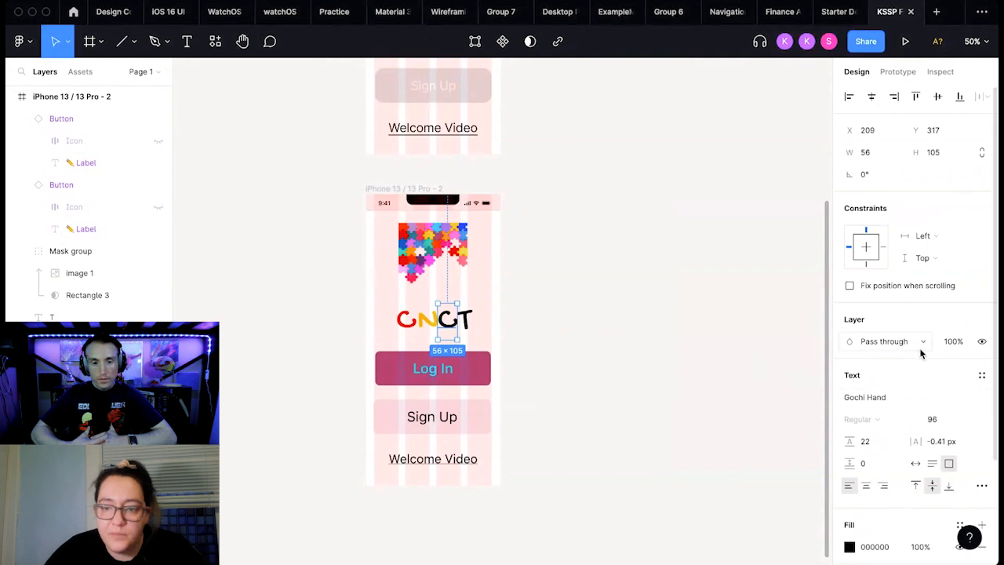
left_click(850, 547)
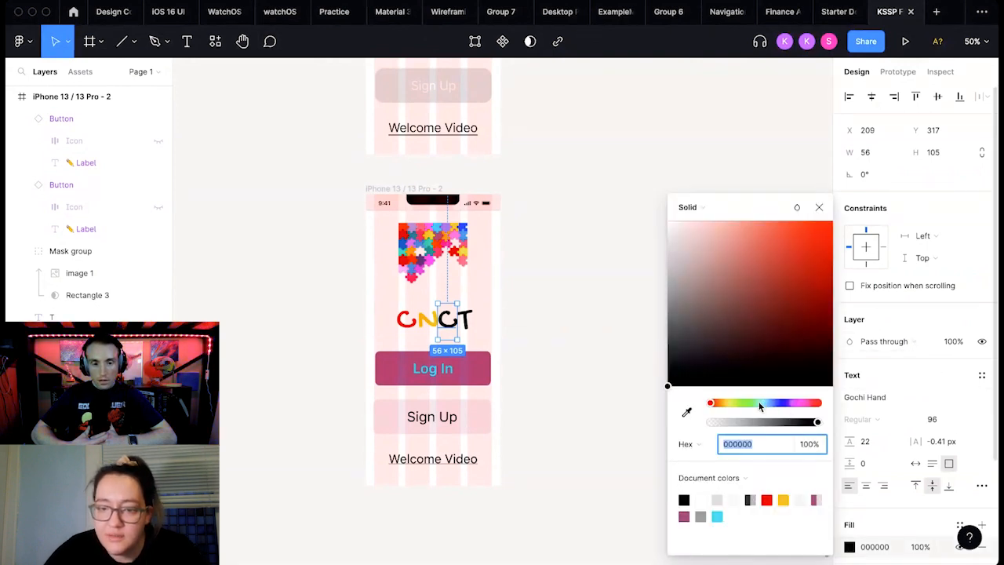
left_click(759, 403)
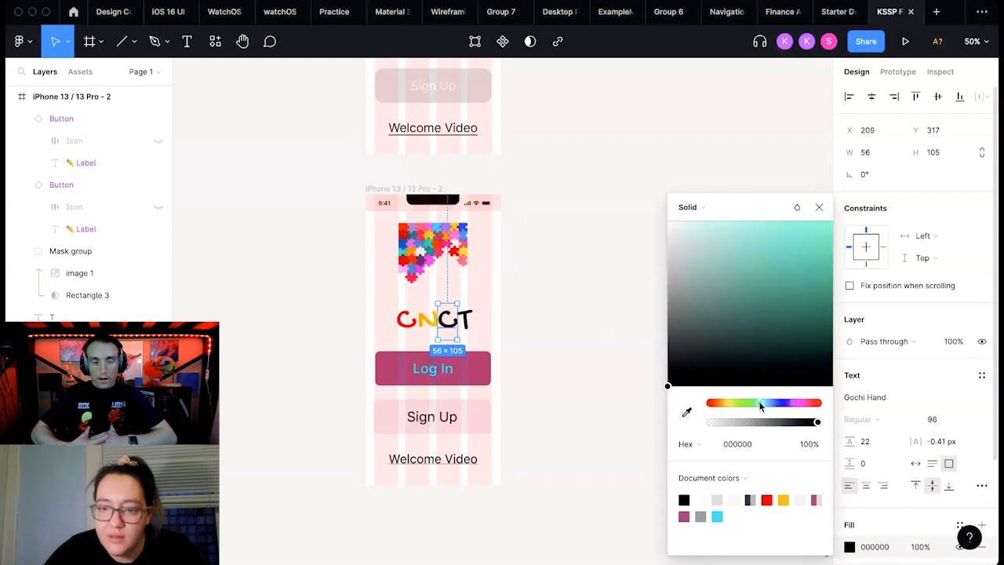
left_click_drag(820, 275, 858, 192)
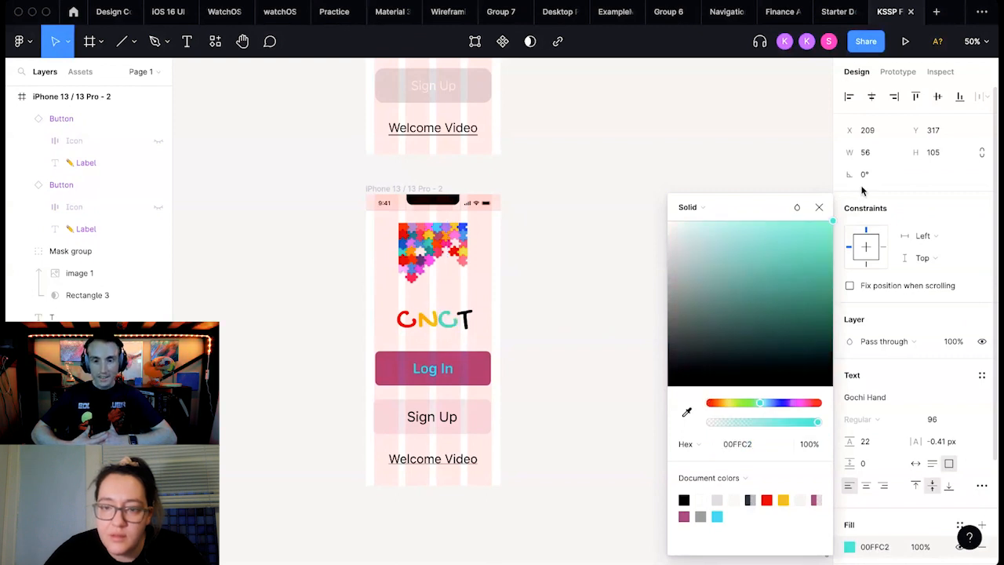
left_click(564, 218)
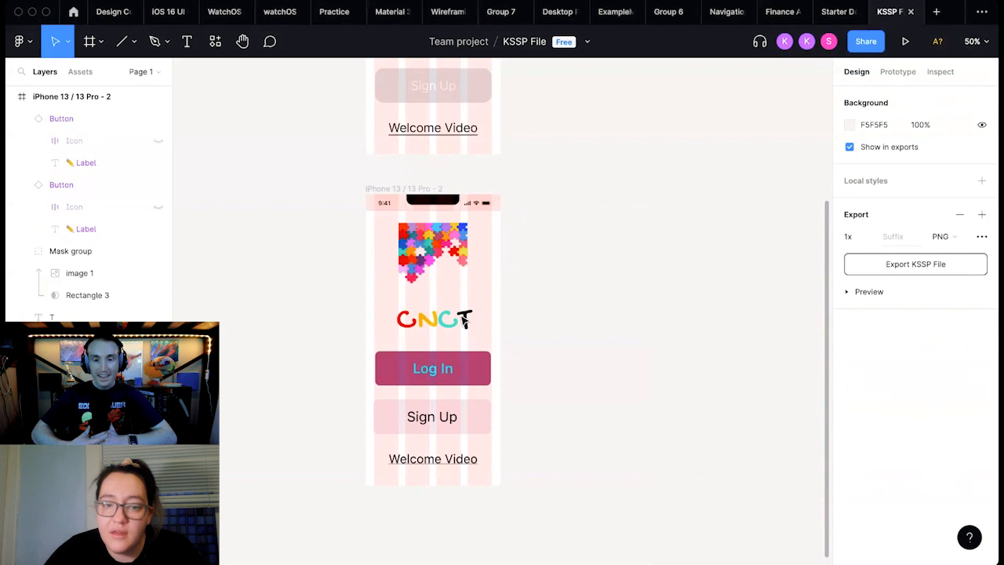
Step: Set the fill of the title's letter T to magenta DB00FF
left_click(463, 318)
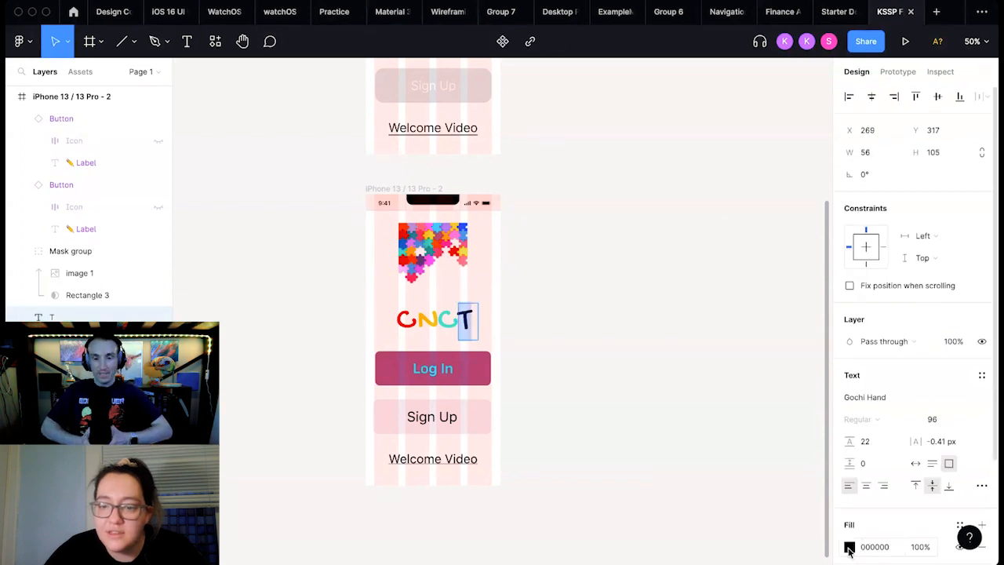
left_click(848, 549)
left_click_drag(712, 403, 796, 403)
left_click_drag(808, 235, 834, 209)
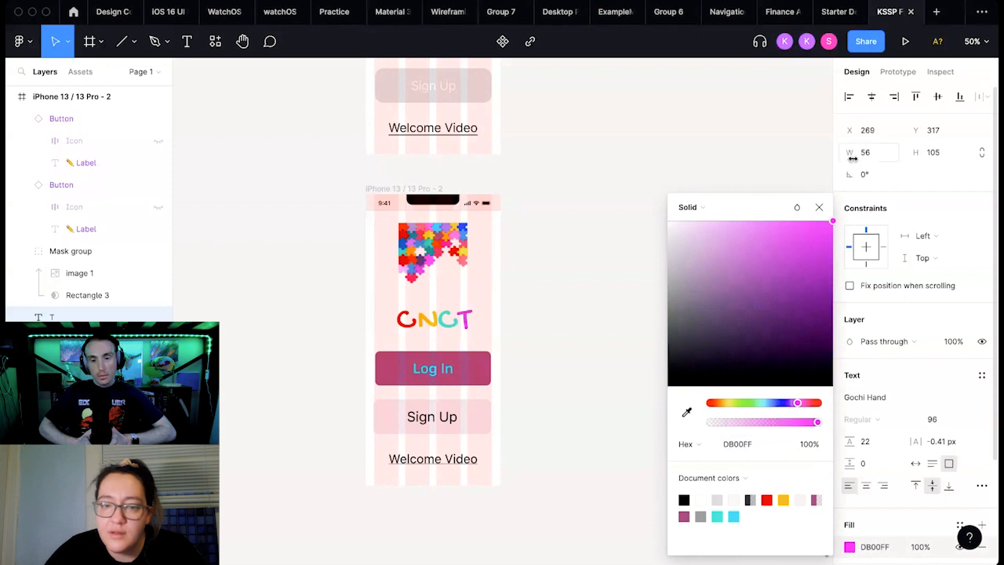
left_click(818, 207)
left_click(713, 171)
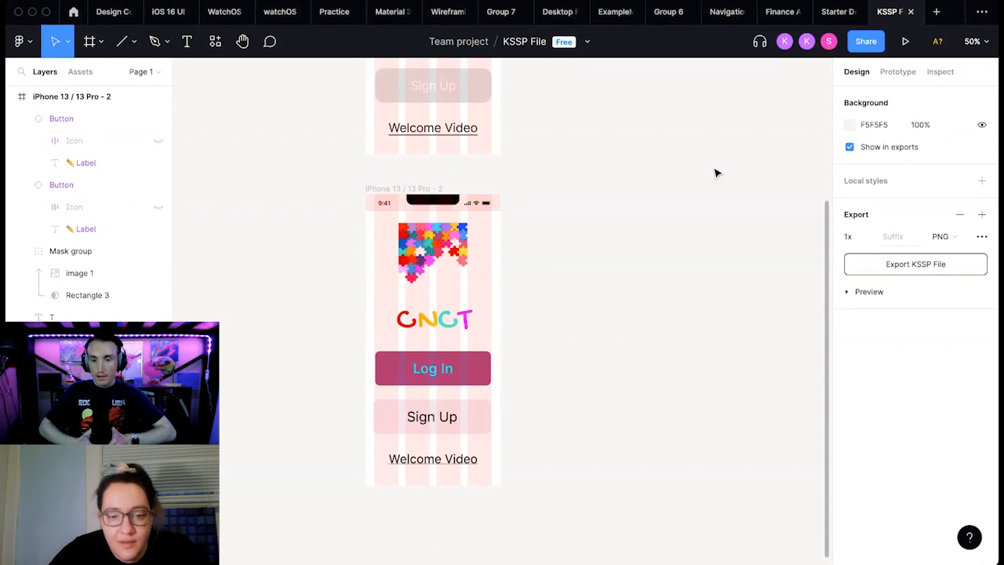
Step: Set the Log In label's fill to white FFFFFF
left_click(449, 369)
left_click(450, 370)
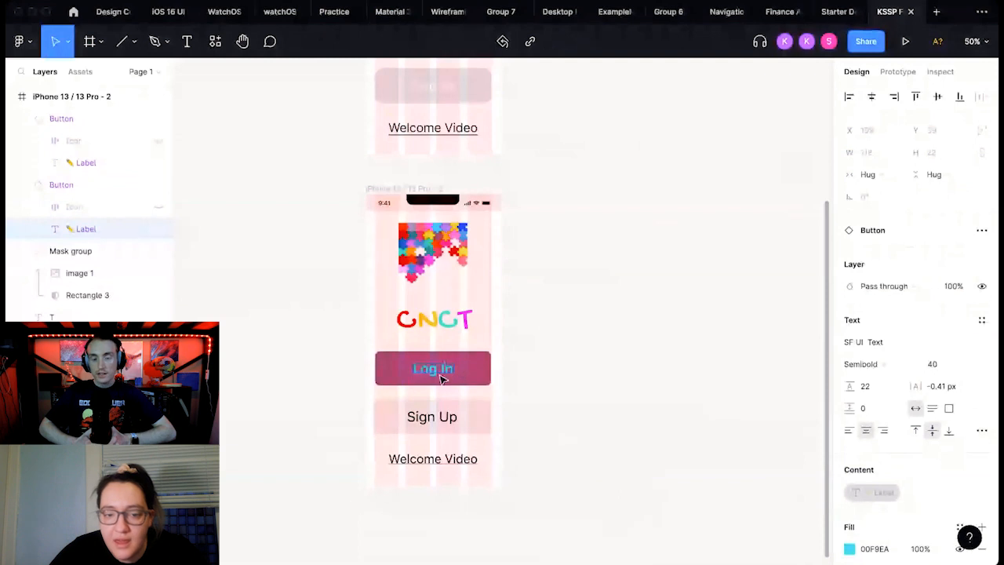
double_click(437, 373)
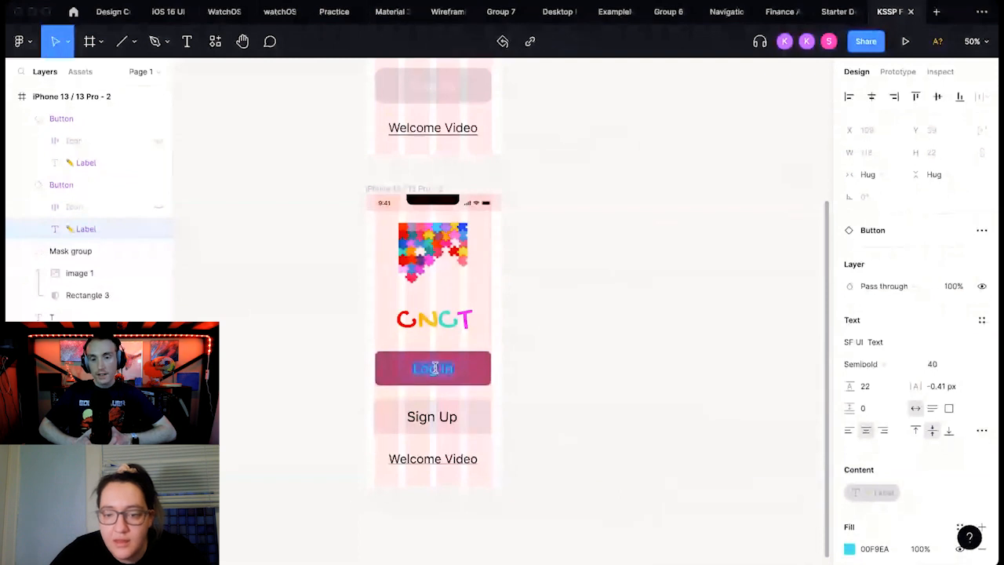
left_click(849, 548)
type("FFFFFF")
key("Return")
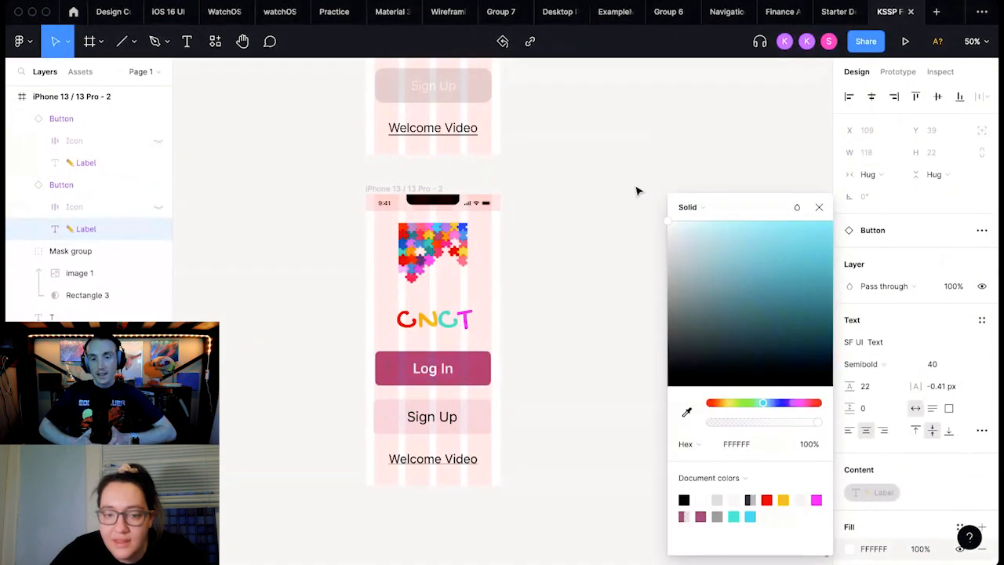
left_click(820, 207)
key("Escape")
key("Escape")
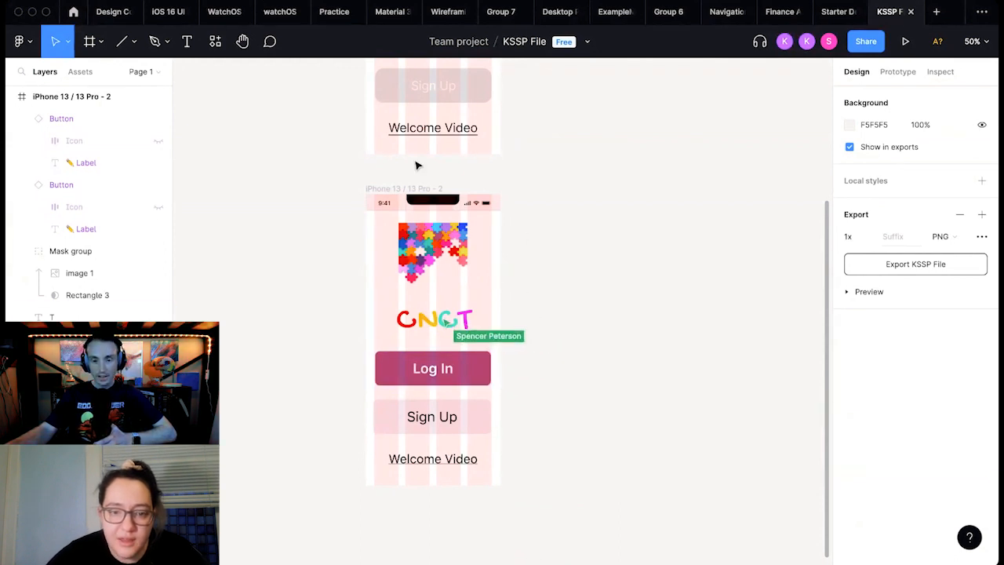
Step: Remove the four-column layout grid from the iPhone 13 / 13 Pro - 2 frame
left_click(429, 192)
left_click(429, 192)
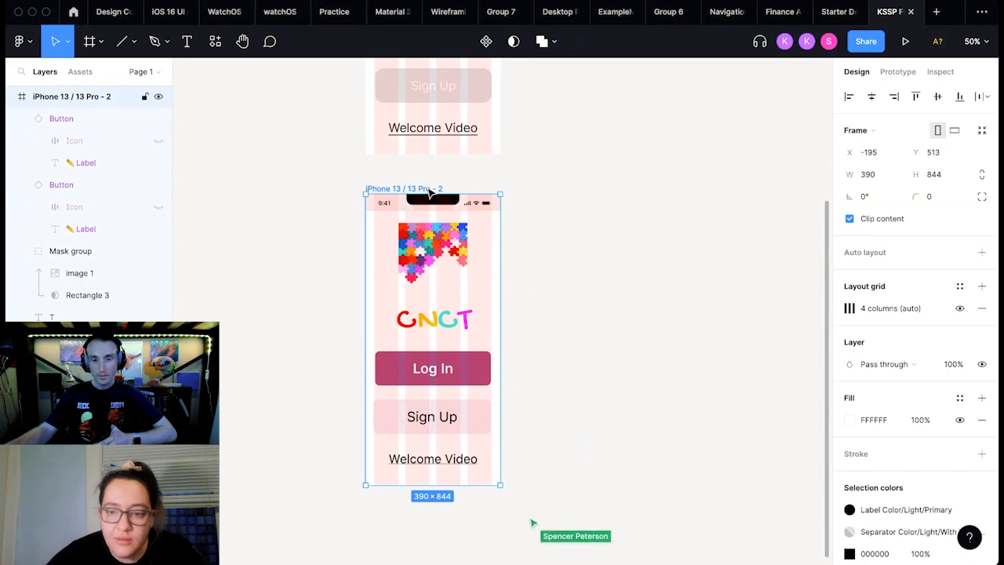
left_click(849, 308)
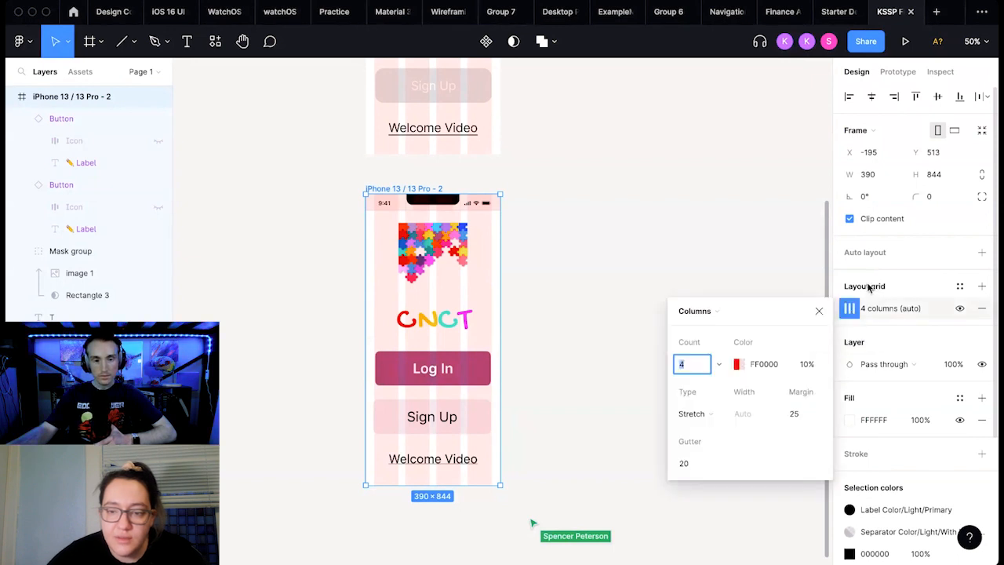
left_click(819, 312)
left_click(985, 311)
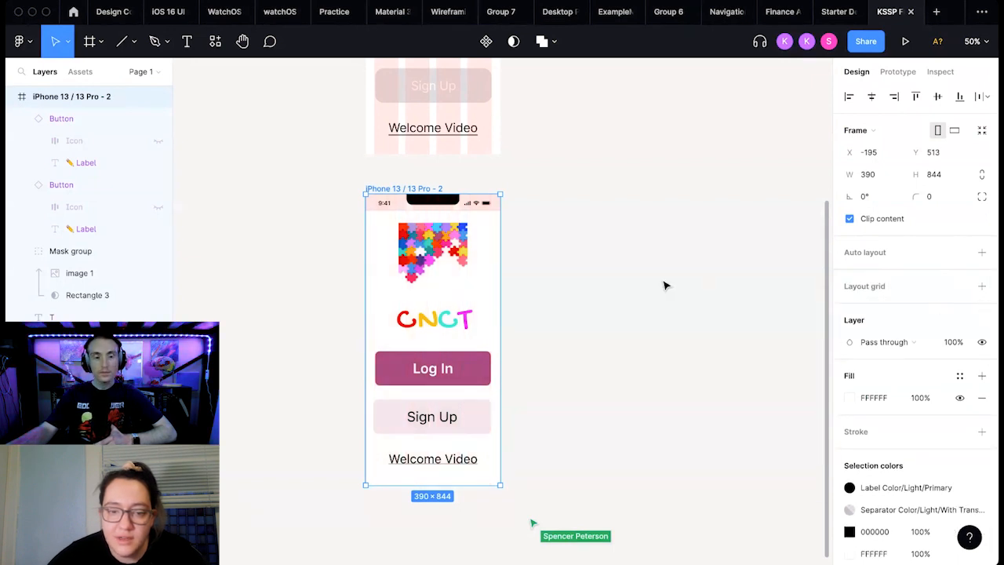
left_click(663, 286)
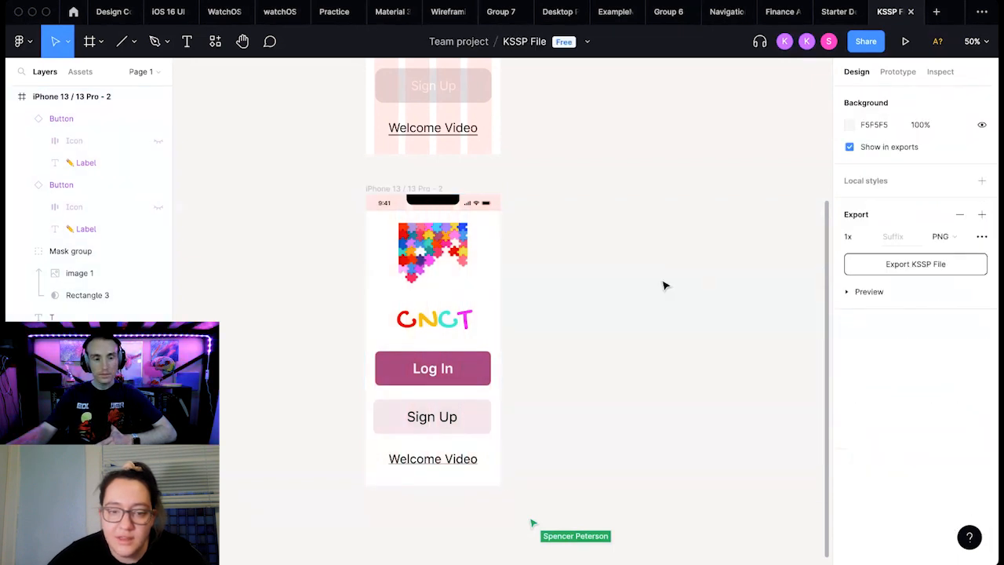
Step: Preview the iPhone 13 / 13 Pro - 2 frame twice as a presented prototype, closing the preview each time
left_click(410, 190)
left_click(906, 42)
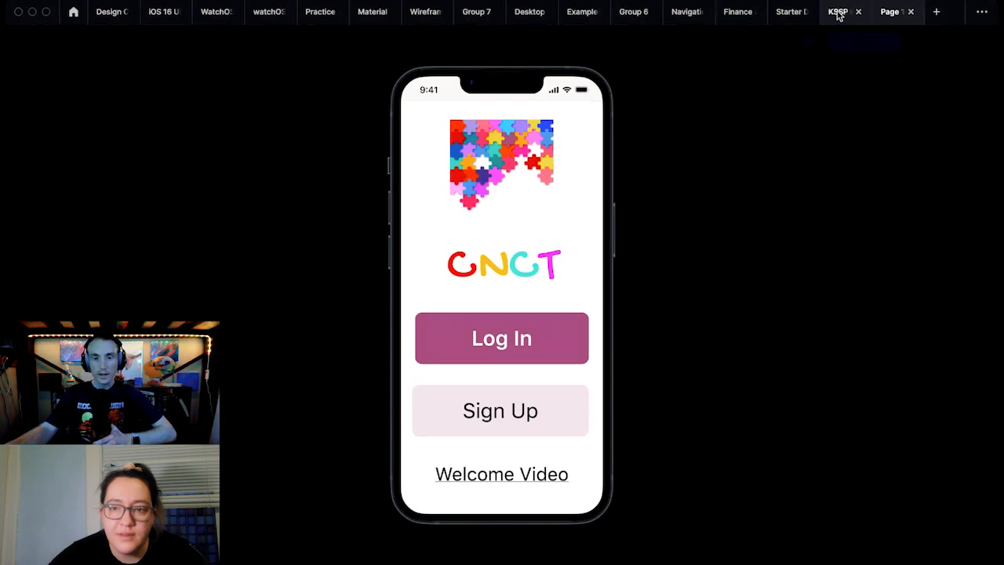
left_click(910, 11)
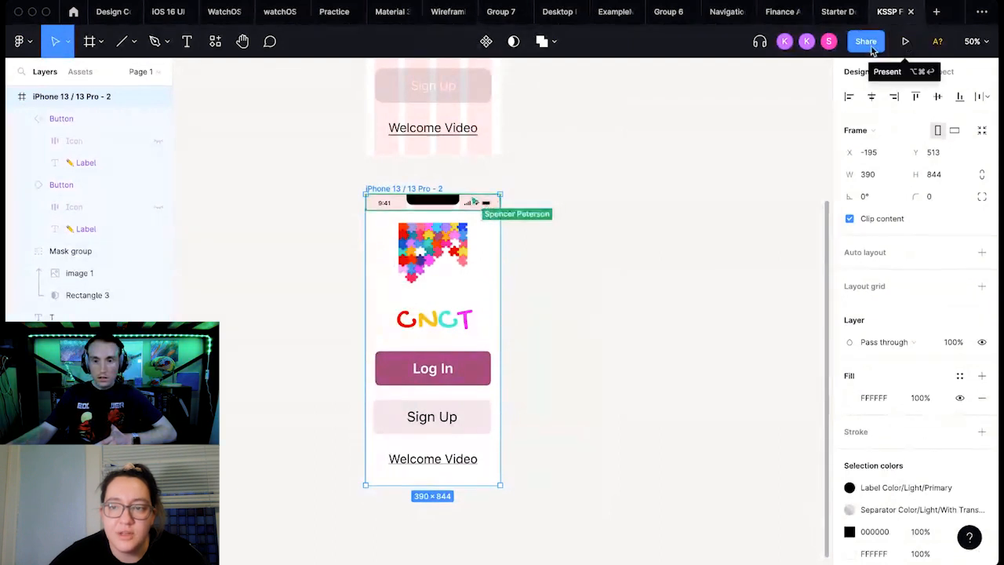
left_click(905, 42)
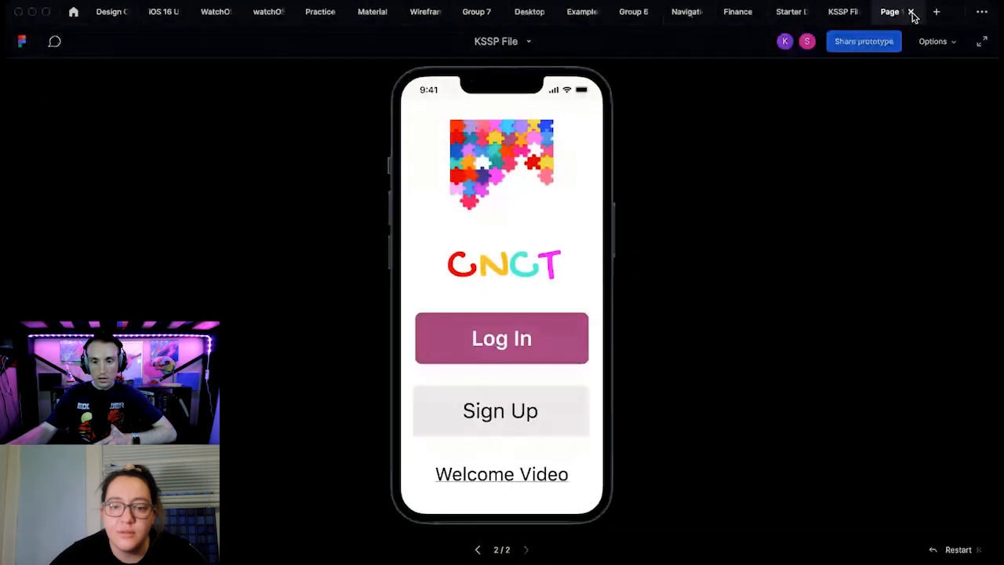
left_click(910, 12)
left_click(581, 268)
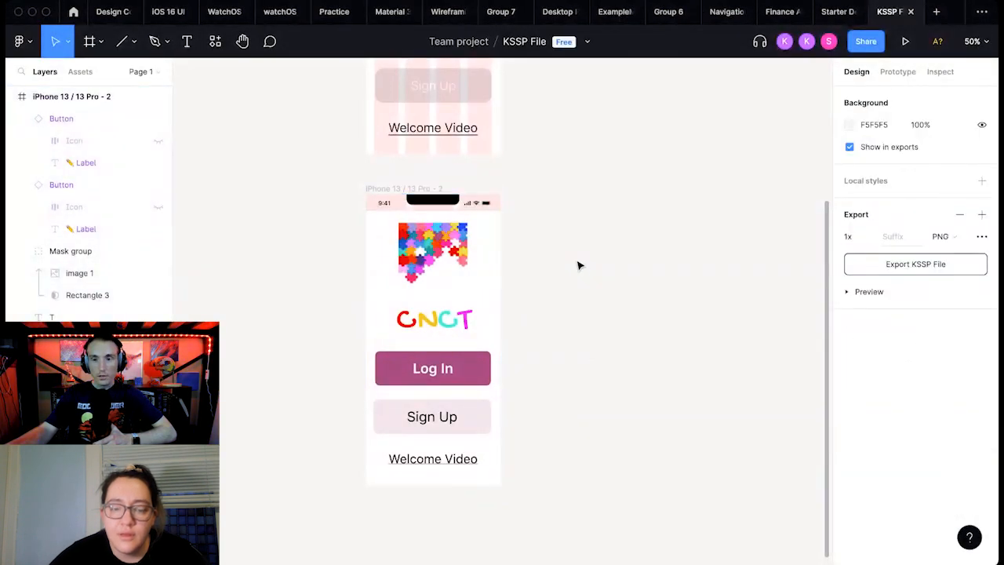
Step: Compare the iPhone 13 / 13 Pro - 1 wireframe with the colored iPhone 13 / 13 Pro - 2 mockup
scroll(579, 265, "up", 3)
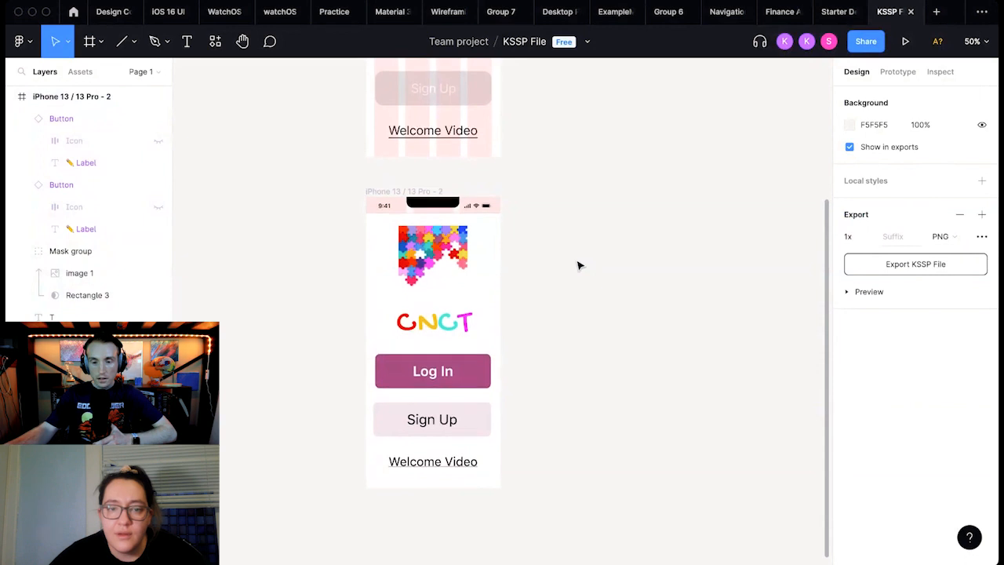
scroll(578, 265, "up", 1)
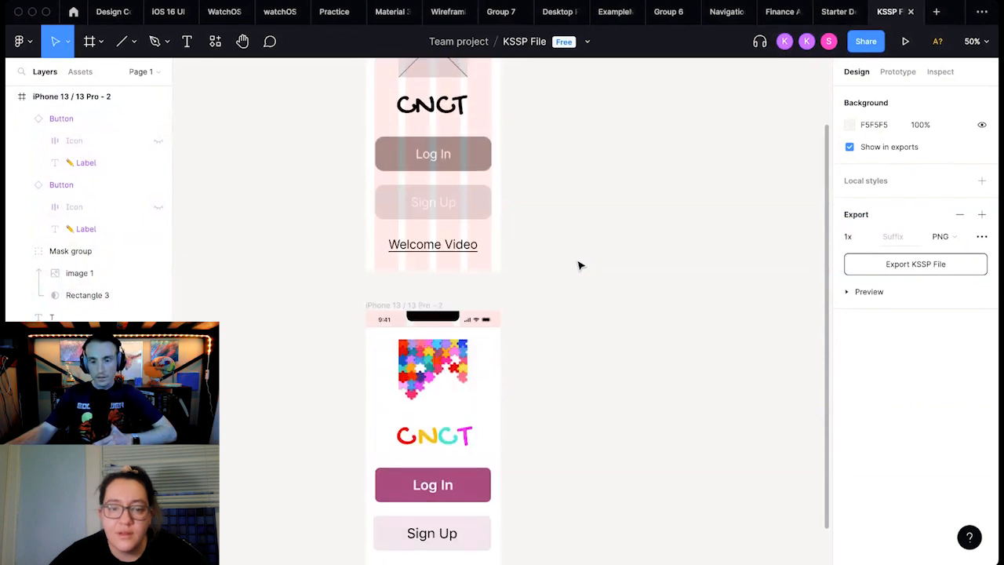
scroll(578, 265, "up", 4)
scroll(557, 275, "down", 1)
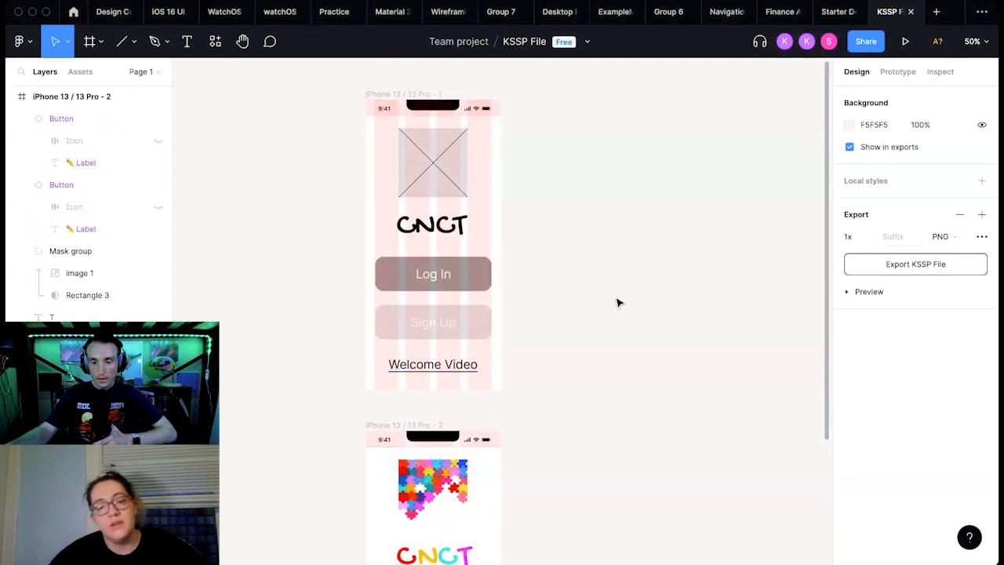
scroll(623, 294, "up", 3)
scroll(624, 294, "down", 2)
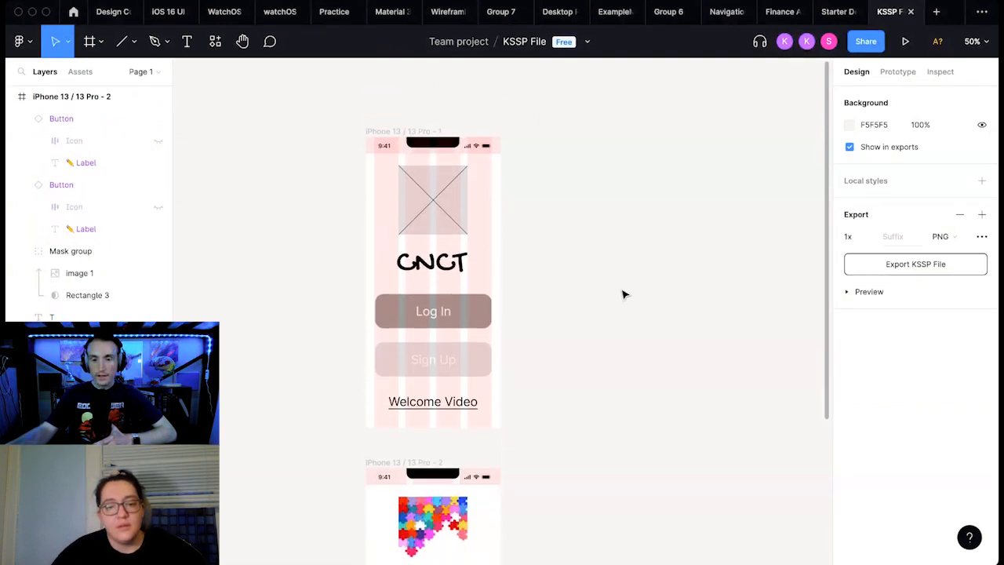
scroll(623, 294, "up", 1)
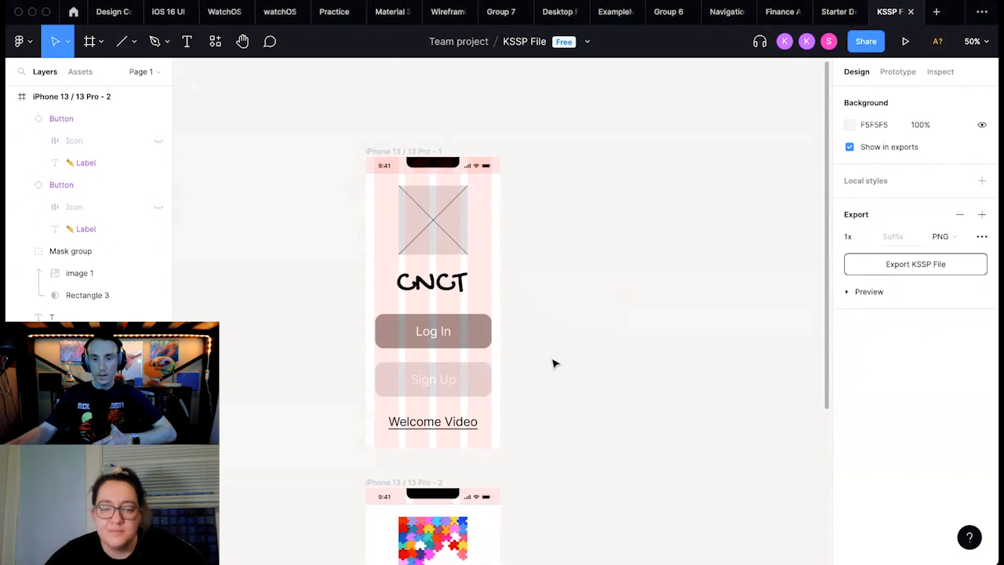
scroll(568, 405, "down", 4)
scroll(568, 406, "down", 3)
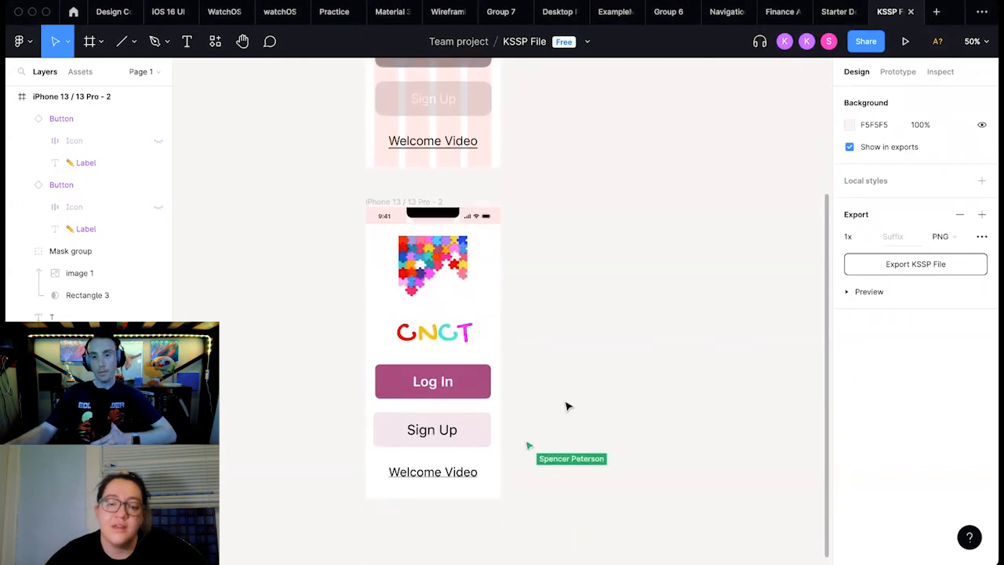
Step: Duplicate the iPhone 13 / 13 Pro - 1 wireframe frame and place the copy beside it, aligned at the same height
scroll(568, 405, "down", 2)
scroll(568, 406, "up", 4)
scroll(567, 405, "down", 2)
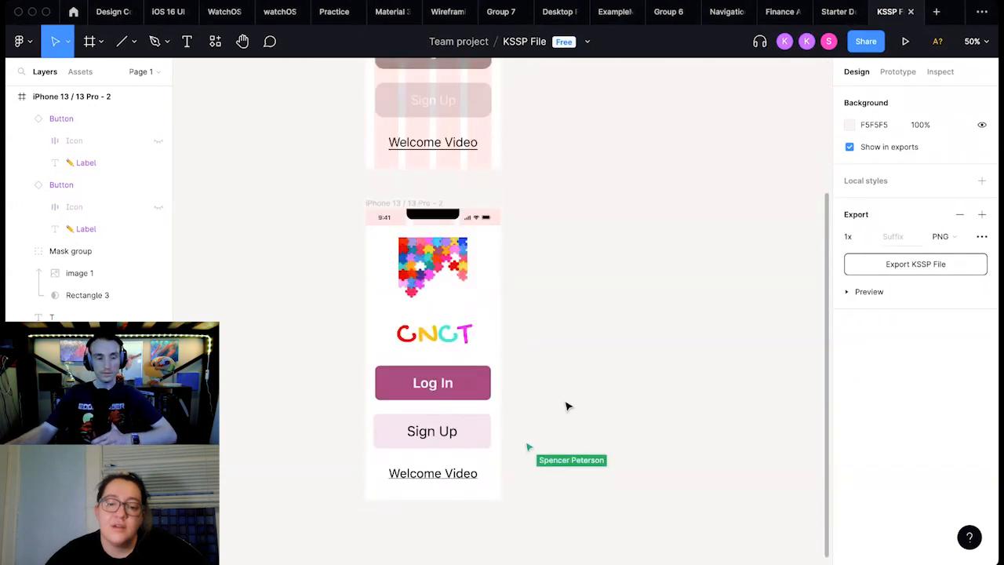
scroll(568, 405, "up", 6)
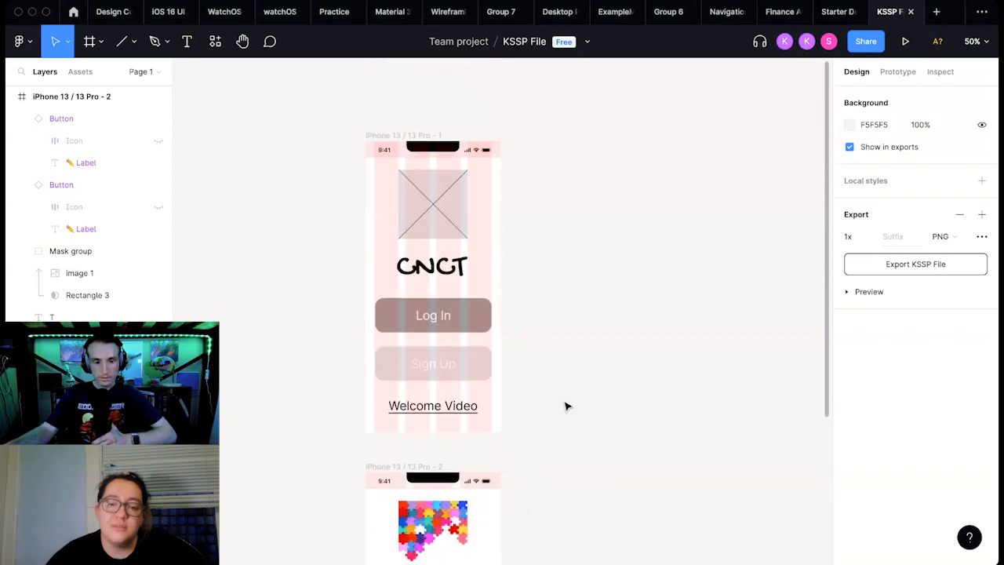
scroll(568, 405, "up", 2)
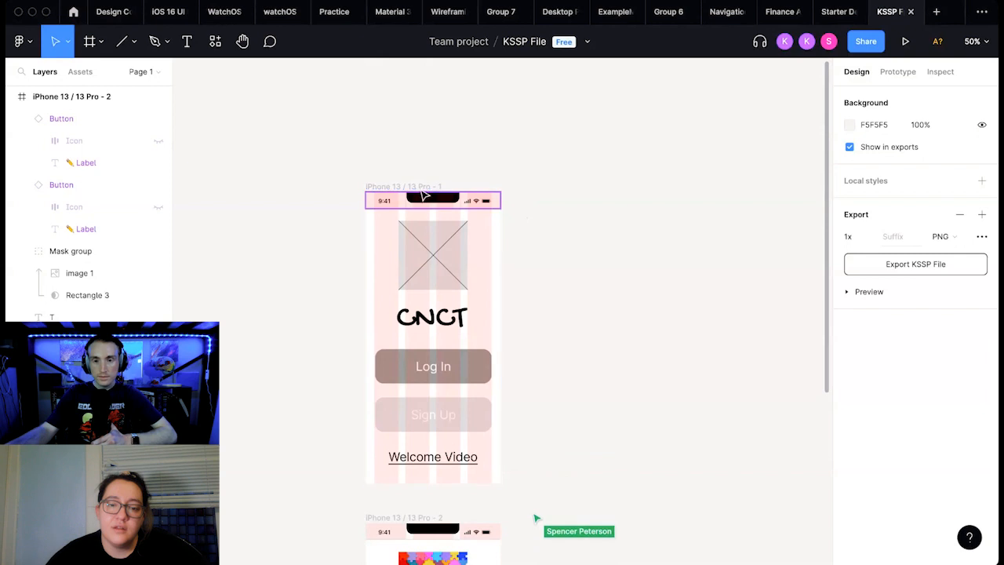
left_click(426, 189)
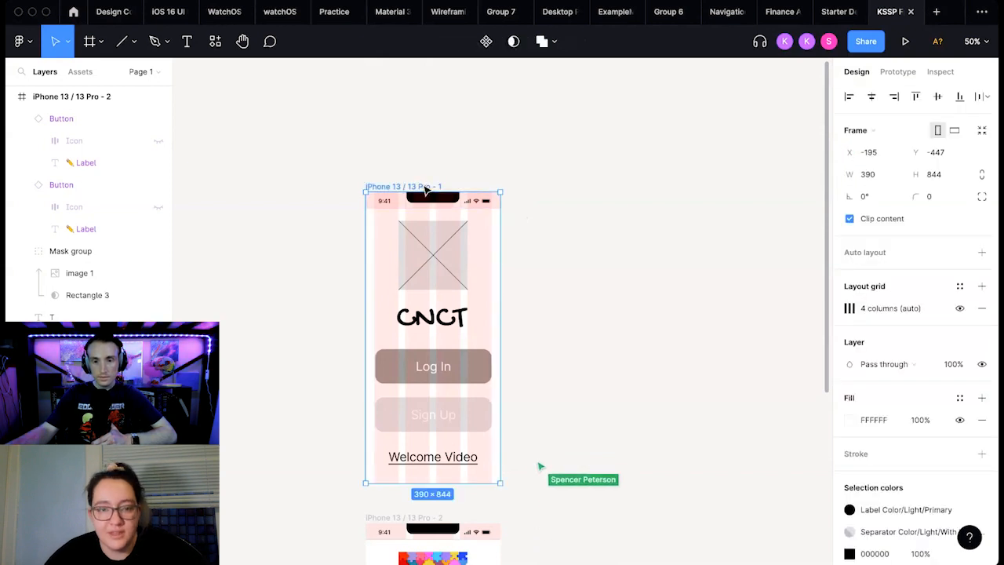
left_click_drag(429, 191, 592, 341)
key("super+z")
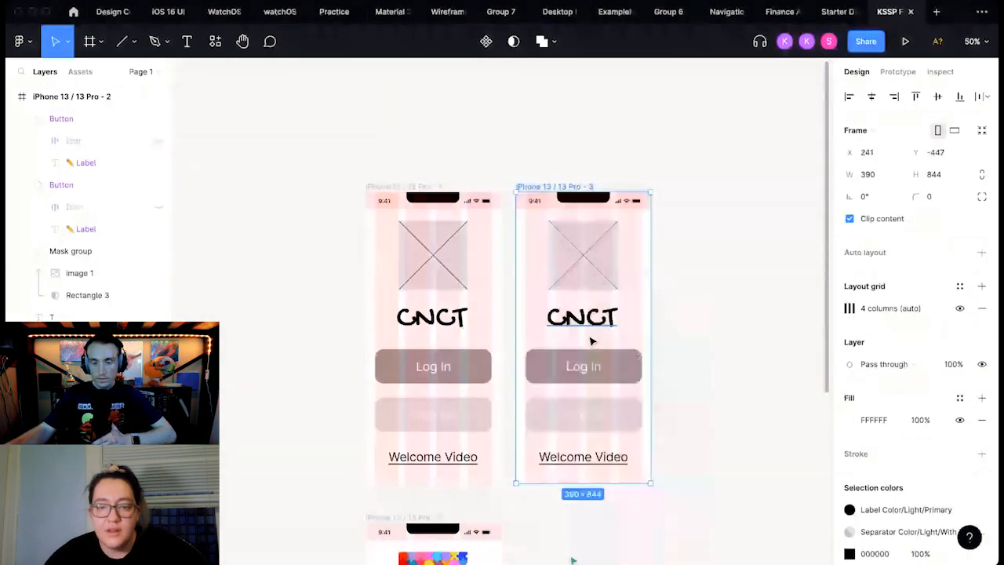
Step: Delete the Log In button, Sign Up button and Welcome Video link from the duplicated iPhone 13 / 13 Pro - 3 frame
left_click(674, 329)
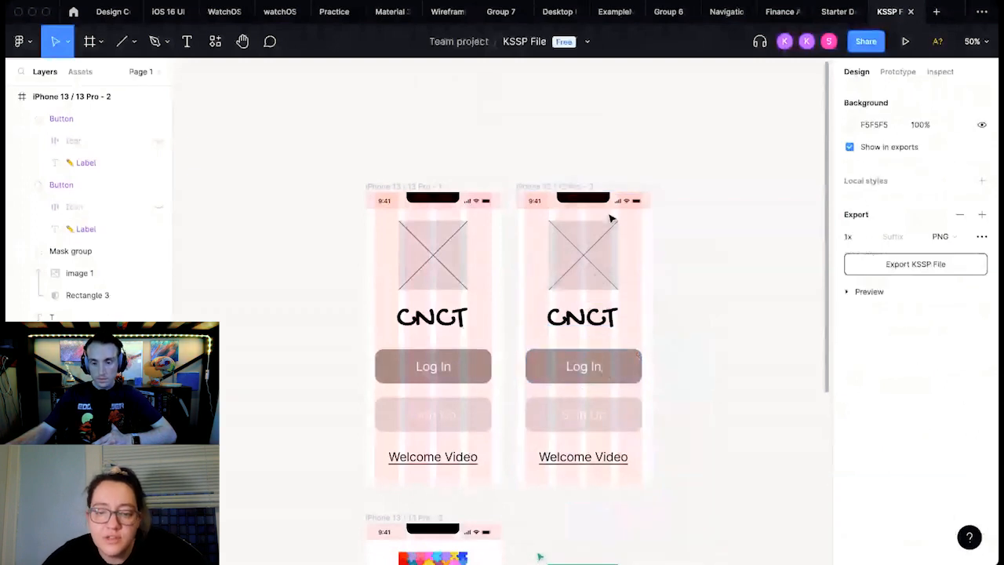
left_click_drag(628, 471, 528, 350)
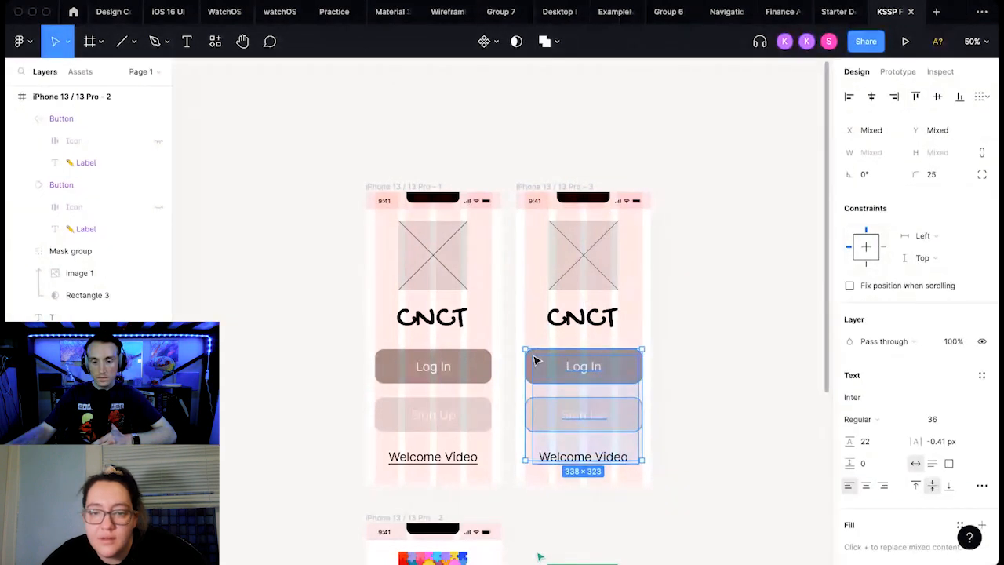
key("Delete")
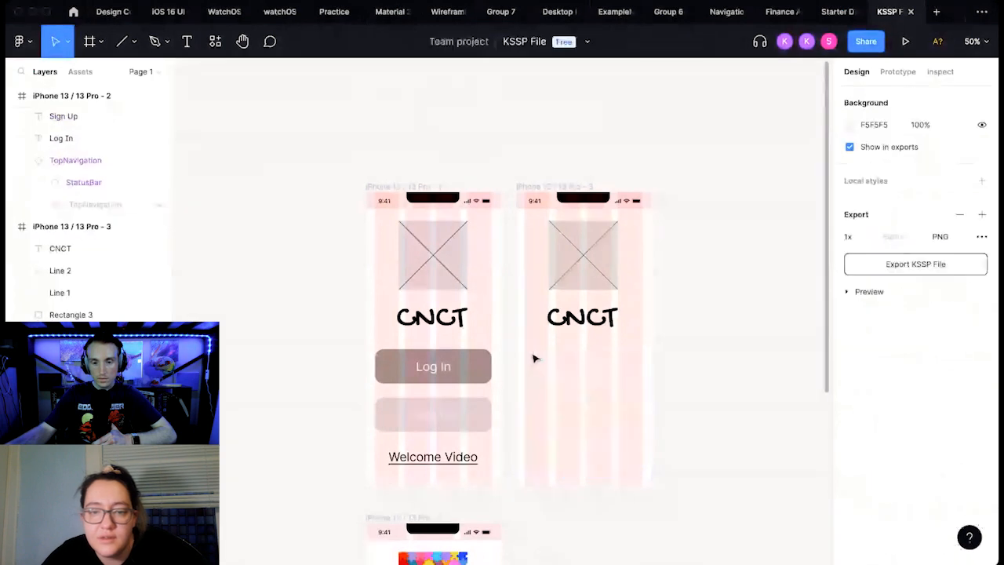
Step: Shrink the crossed image placeholder into the upper-left corner of iPhone 13 / 13 Pro - 3 and move the CNCT title beside it
left_click_drag(631, 304, 551, 230)
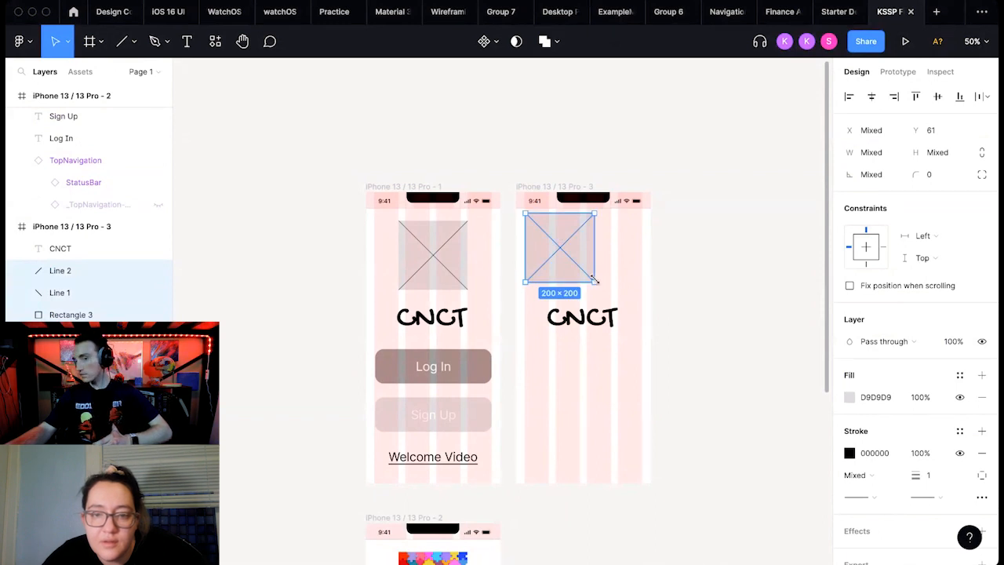
left_click_drag(594, 279, 539, 235)
left_click_drag(582, 316, 595, 230)
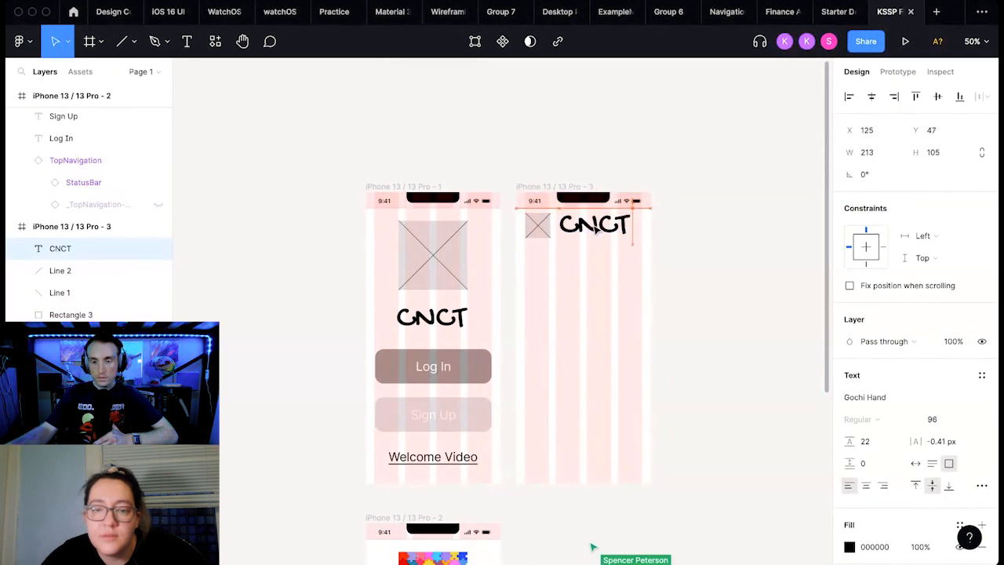
left_click_drag(594, 227, 595, 229)
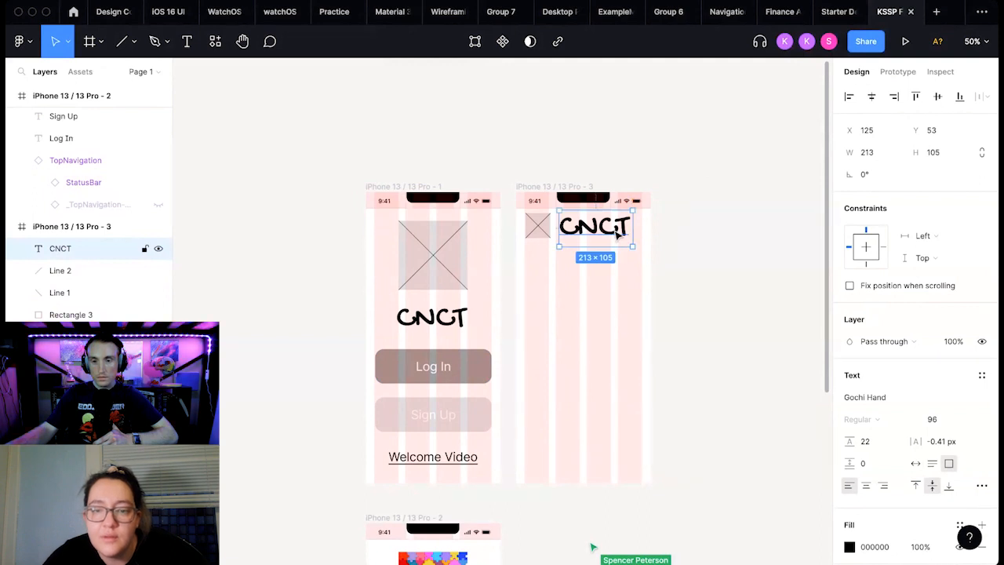
left_click_drag(617, 233, 618, 234)
left_click(697, 228)
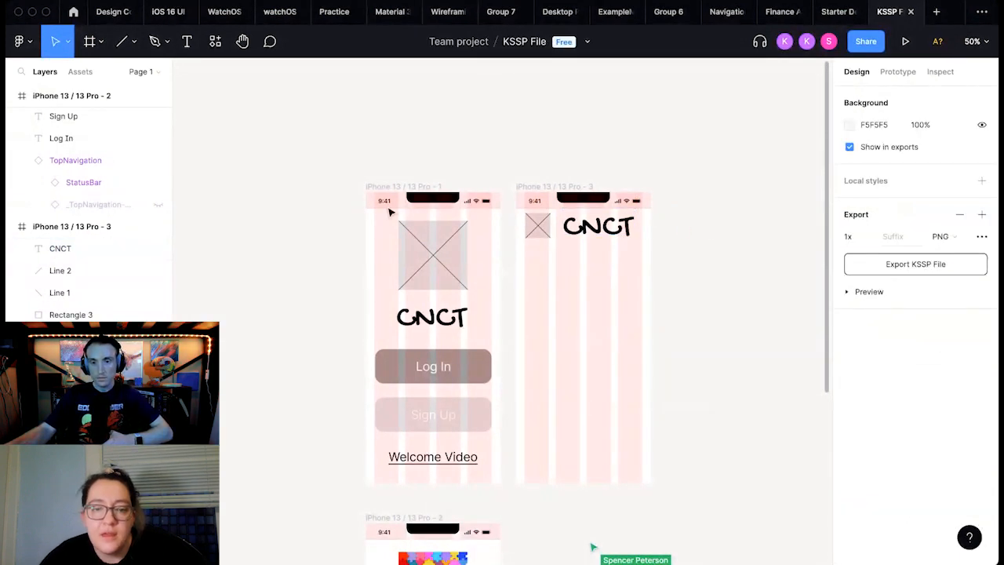
Step: Copy the large image placeholder from iPhone 13 / 13 Pro - 1 below the new header and reshape it into a rectangle spanning all four columns
left_click_drag(474, 304, 374, 224)
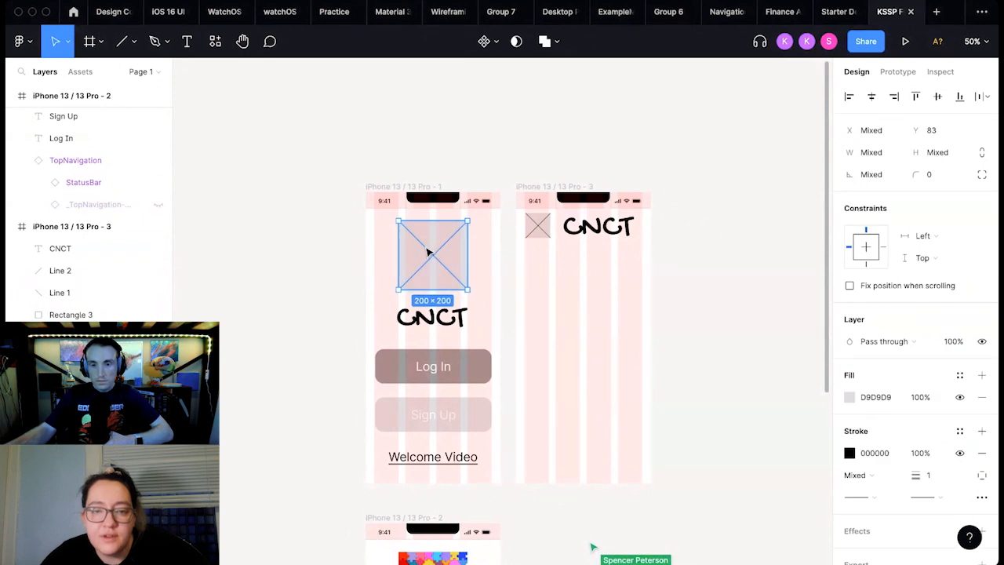
left_click_drag(427, 252, 583, 332)
key("ctrl+z")
left_click_drag(430, 269, 561, 300)
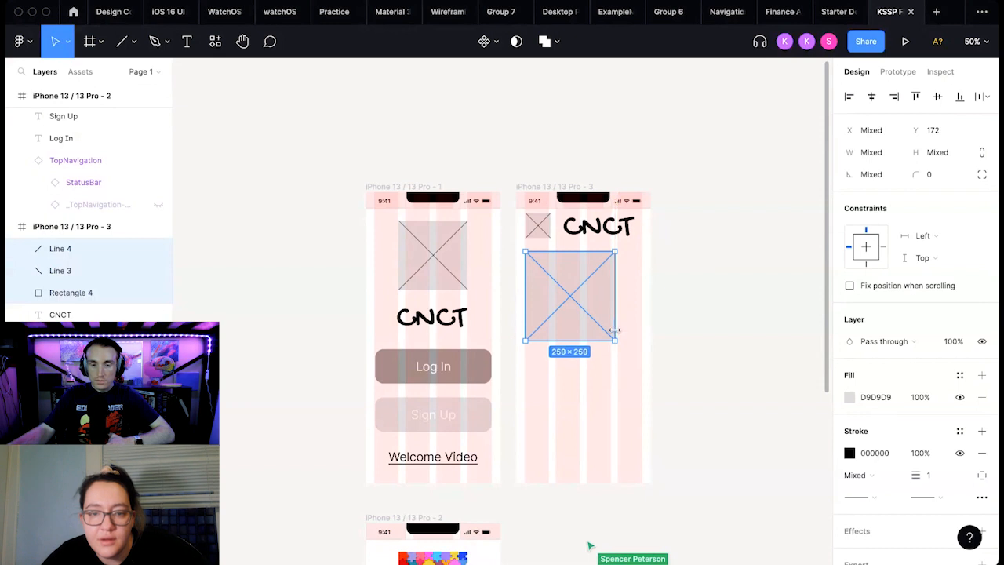
left_click_drag(594, 294, 643, 318)
left_click(702, 323)
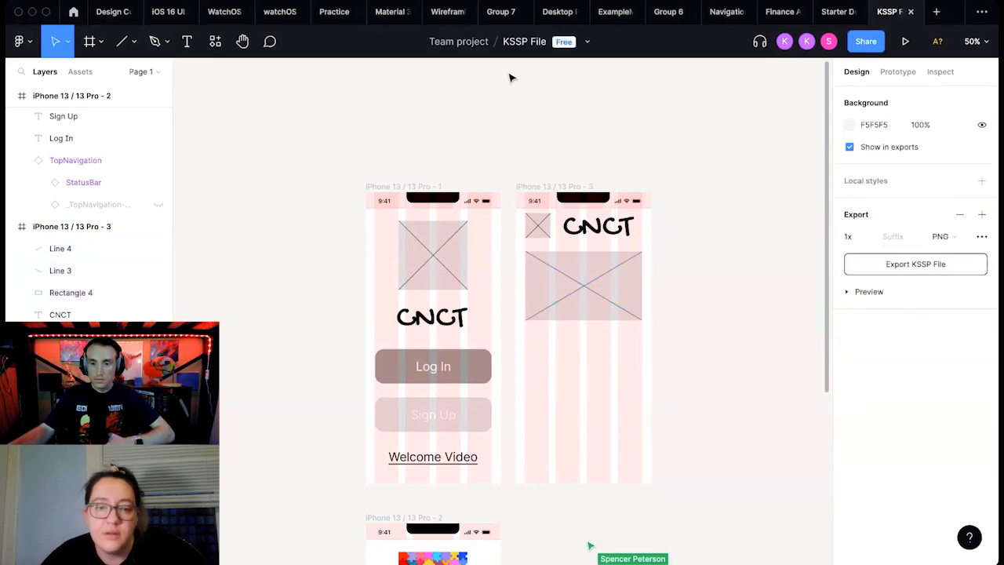
Step: Draw a triangle of about 58 × 58 with the Polygon tool, rotate it to about -90.68° and center it on the wide placeholder
left_click(133, 41)
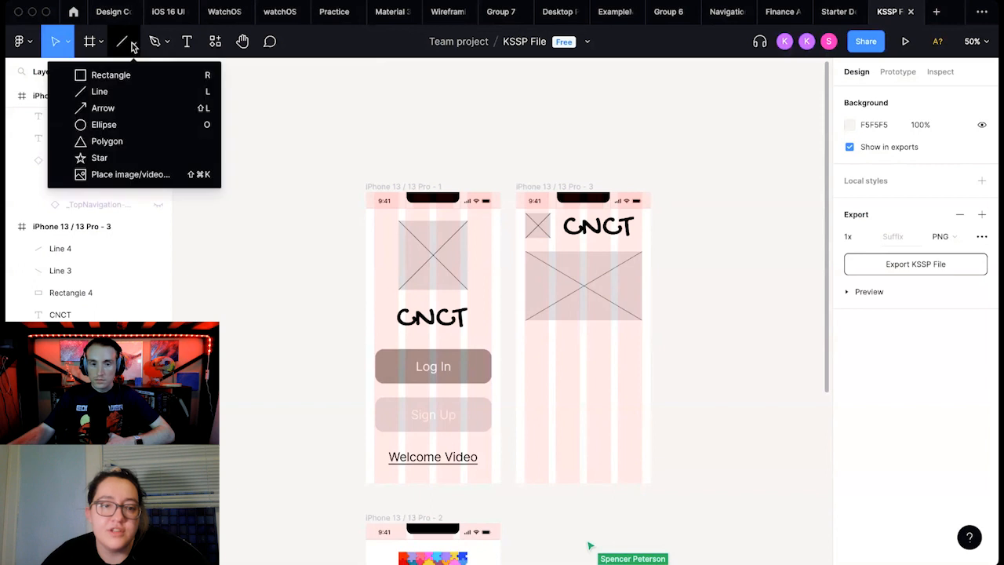
left_click(107, 141)
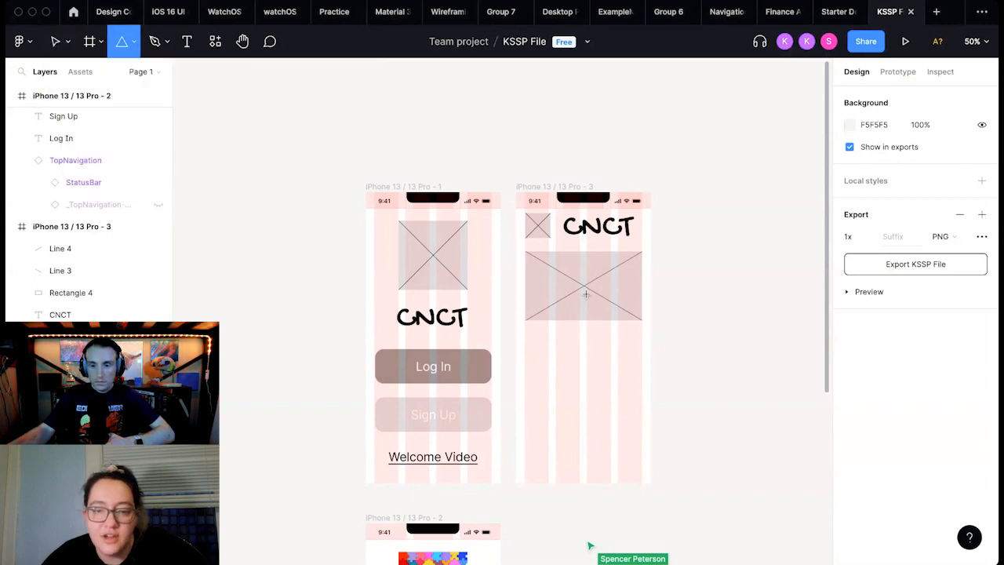
left_click_drag(586, 294, 568, 273)
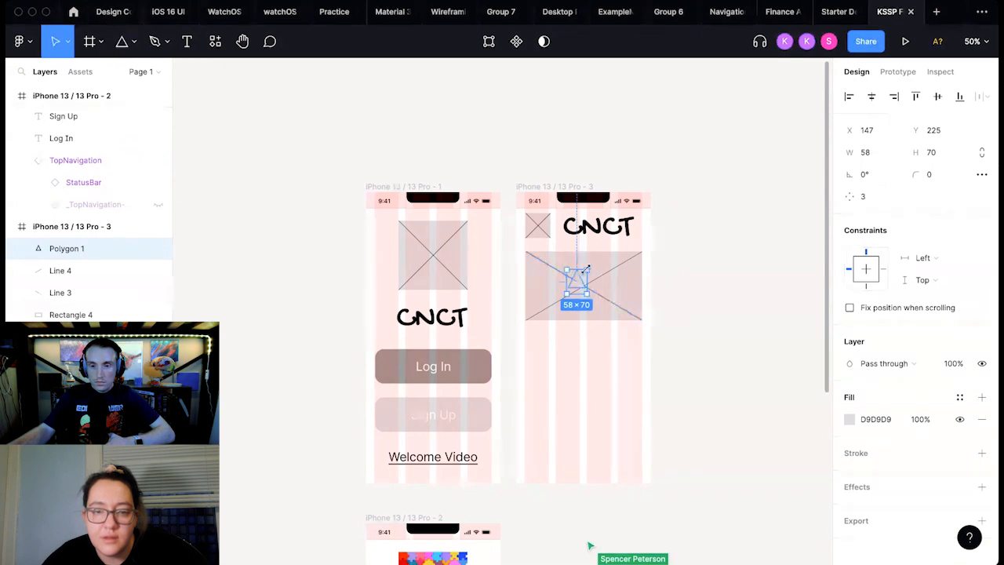
left_click_drag(586, 269, 577, 271)
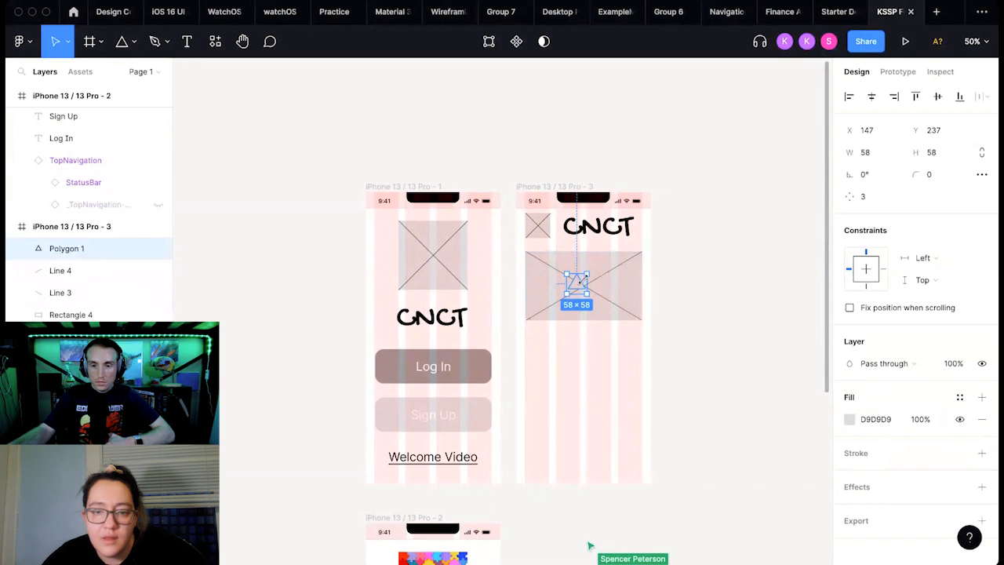
left_click_drag(592, 270, 584, 292)
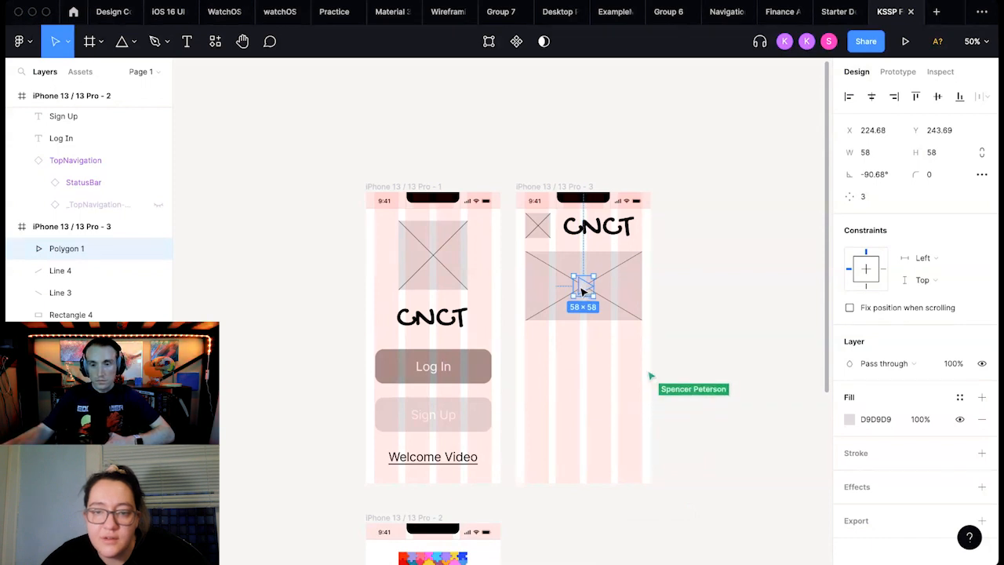
key("Left")
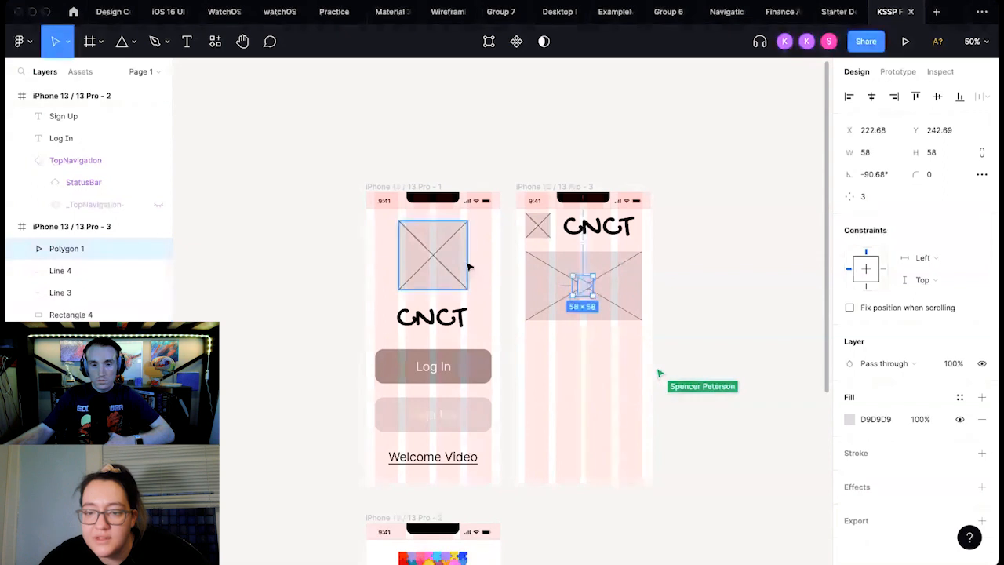
Step: Set the play triangle's fill to black 000000
left_click(852, 419)
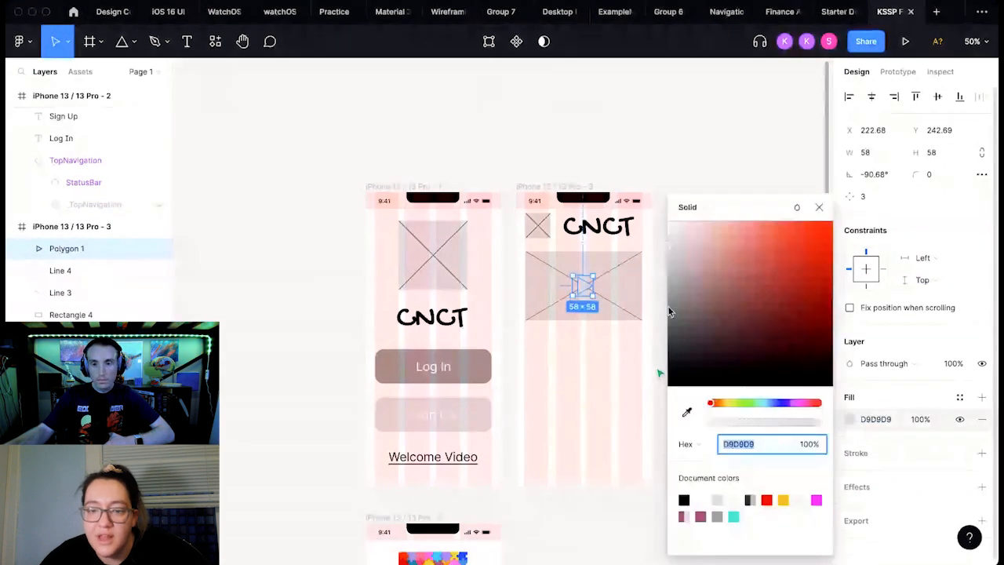
left_click_drag(669, 312, 667, 438)
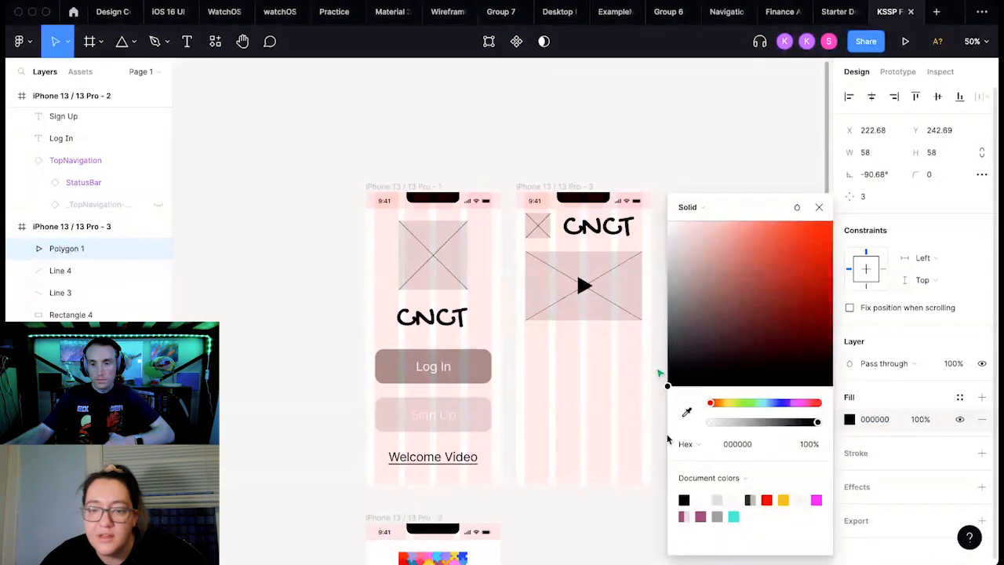
left_click(820, 207)
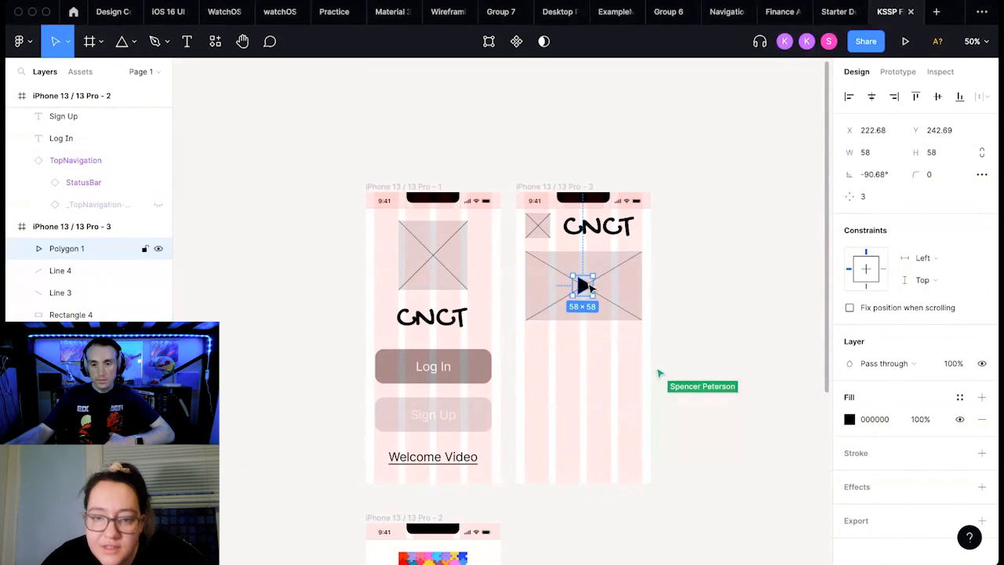
left_click(697, 309)
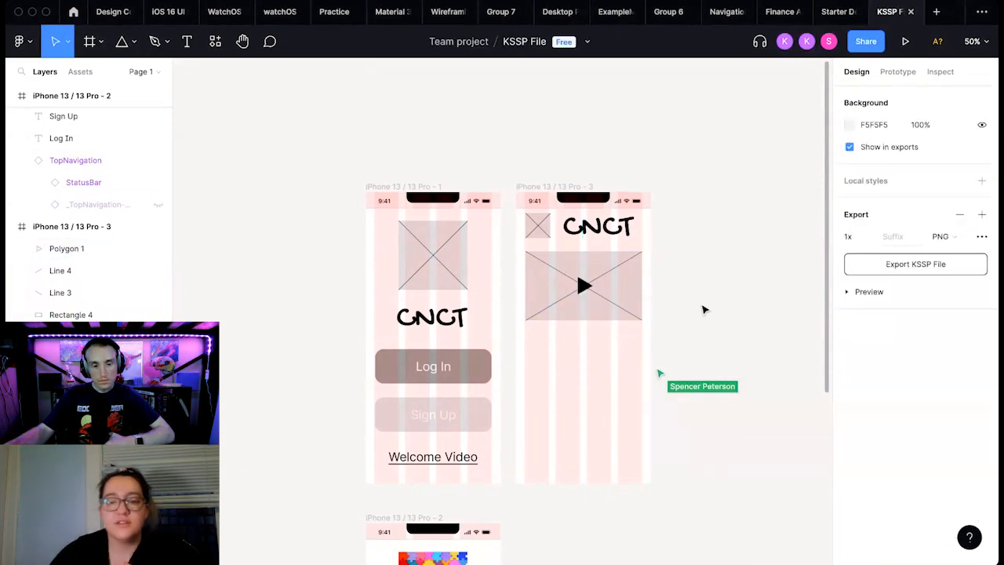
Step: Add a text box of about 334 × 217 under the video placeholder reading "We have over 107 million users on CNCT"
left_click(182, 43)
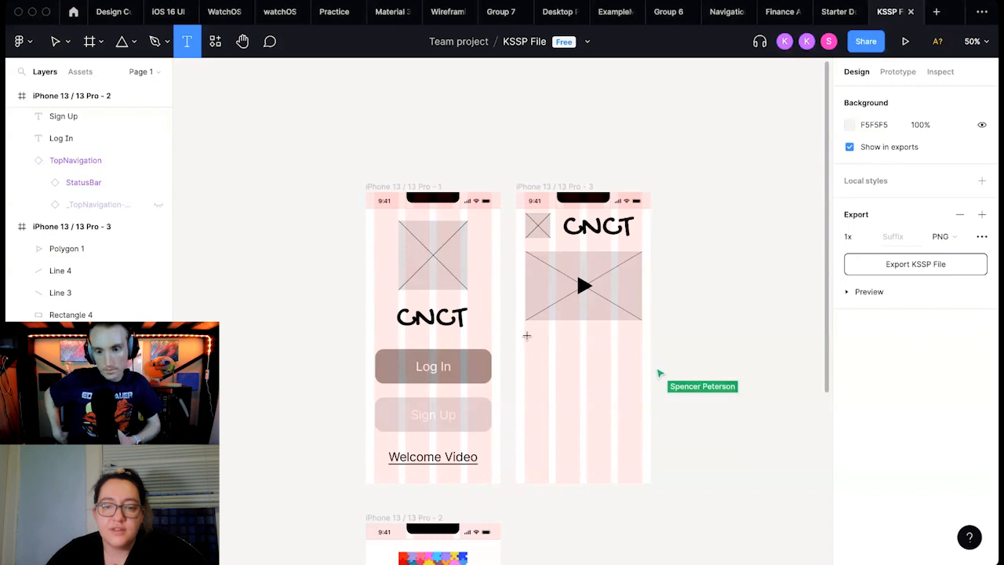
left_click_drag(523, 338, 640, 412)
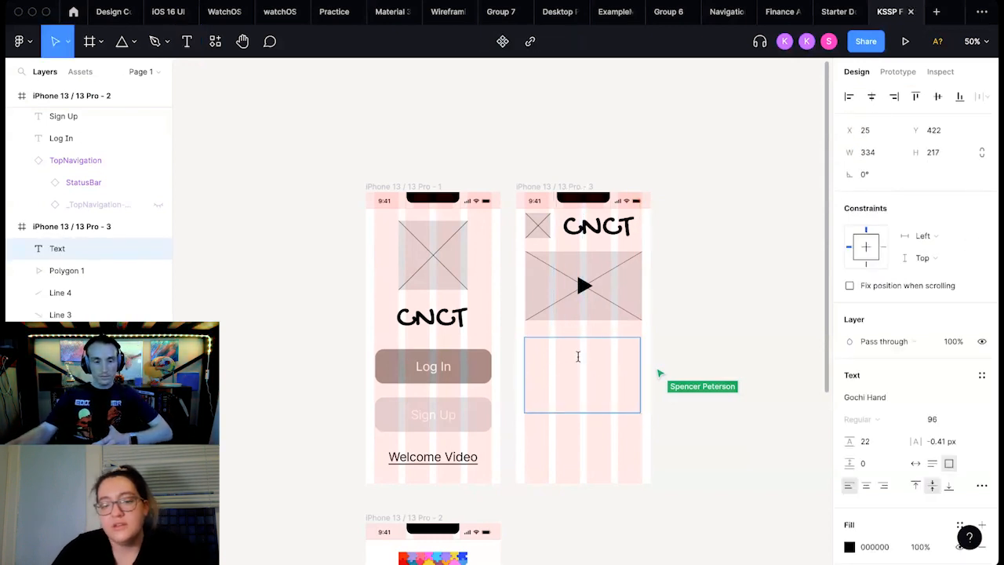
type("We have over")
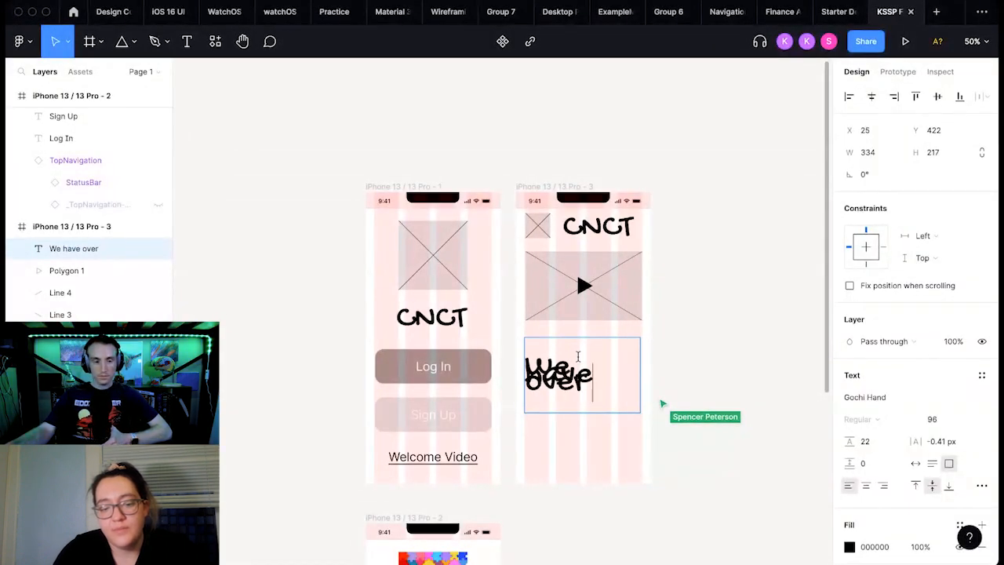
type(" 1")
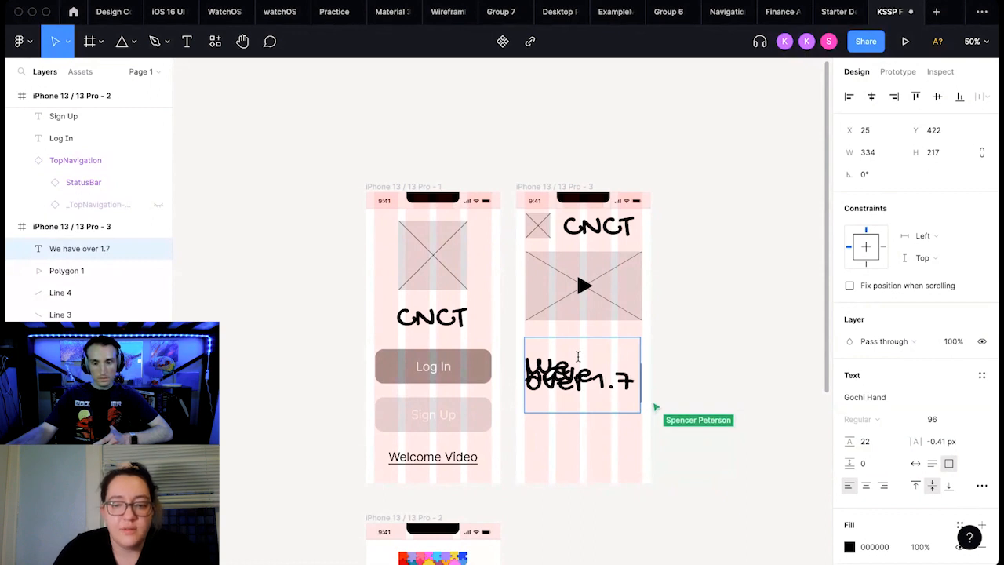
type(".7")
key("BackSpace")
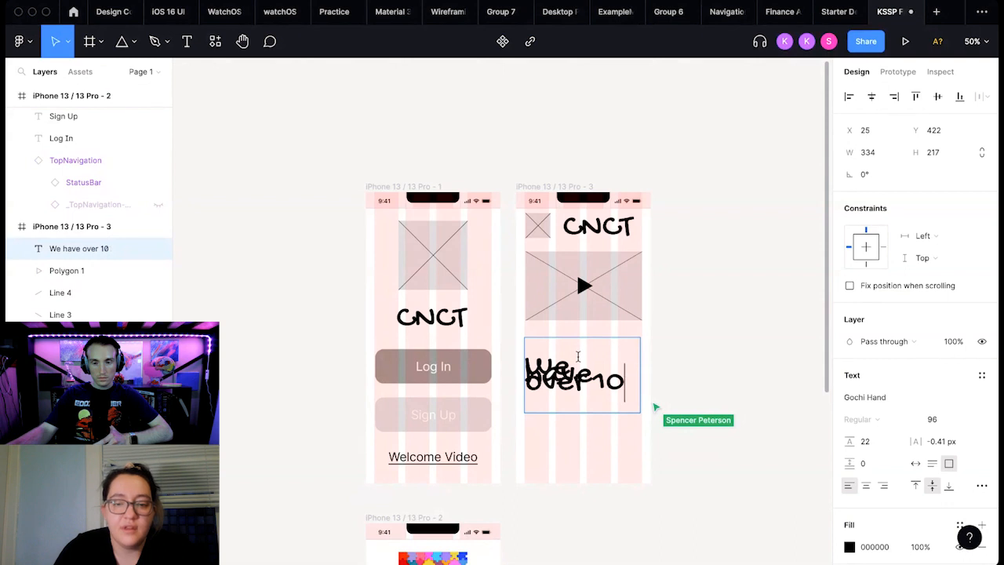
type("7 mill")
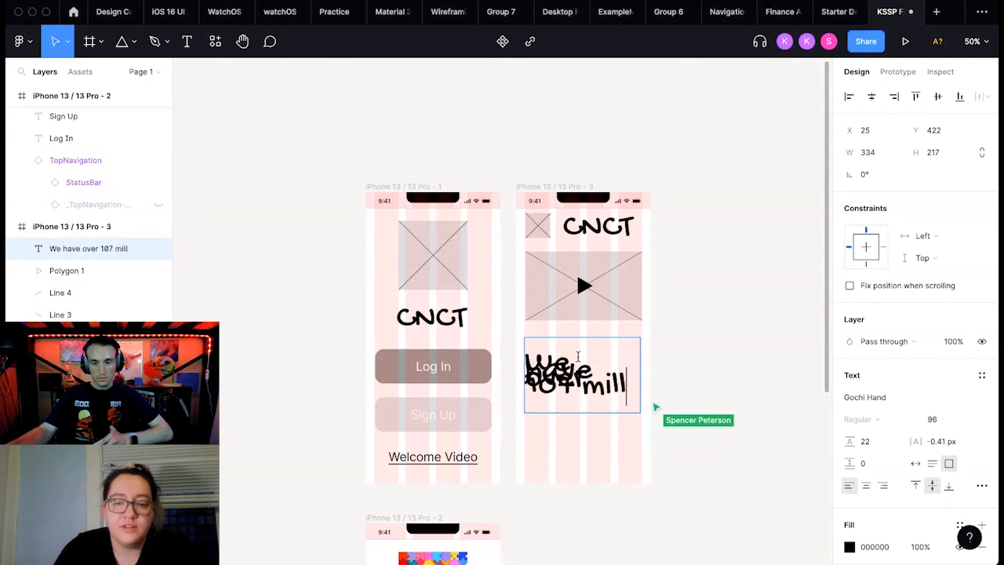
type("ion users on CNCT")
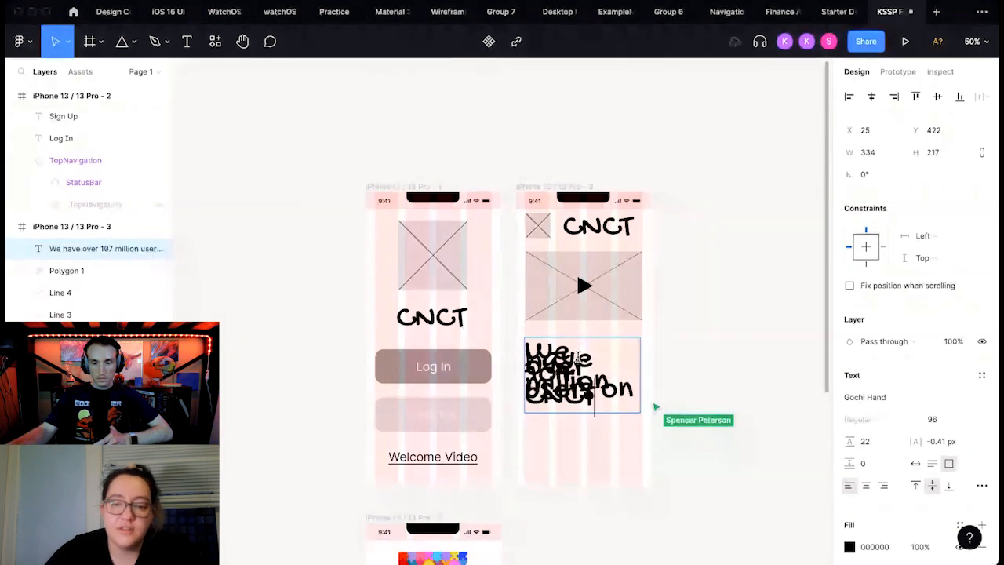
Step: Set the font size of the whole "We have over 107 million users on CNCT" text to 40
key("ctrl+a")
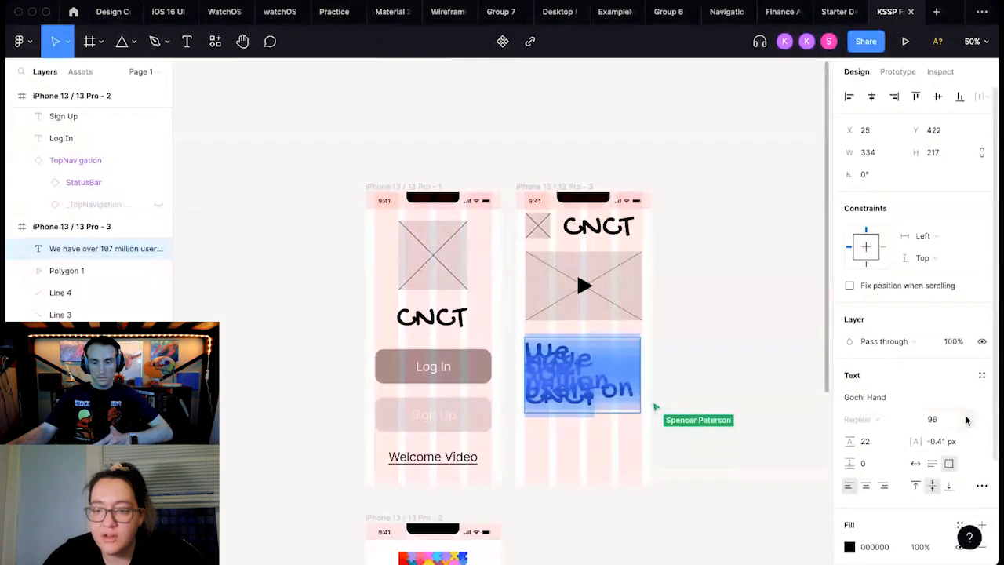
left_click(966, 419)
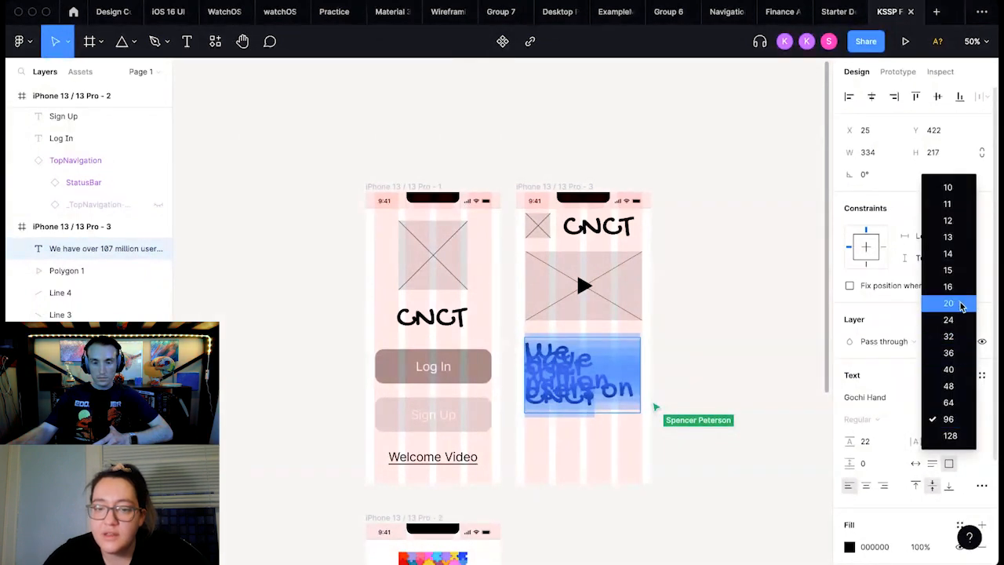
left_click(958, 304)
left_click(967, 419)
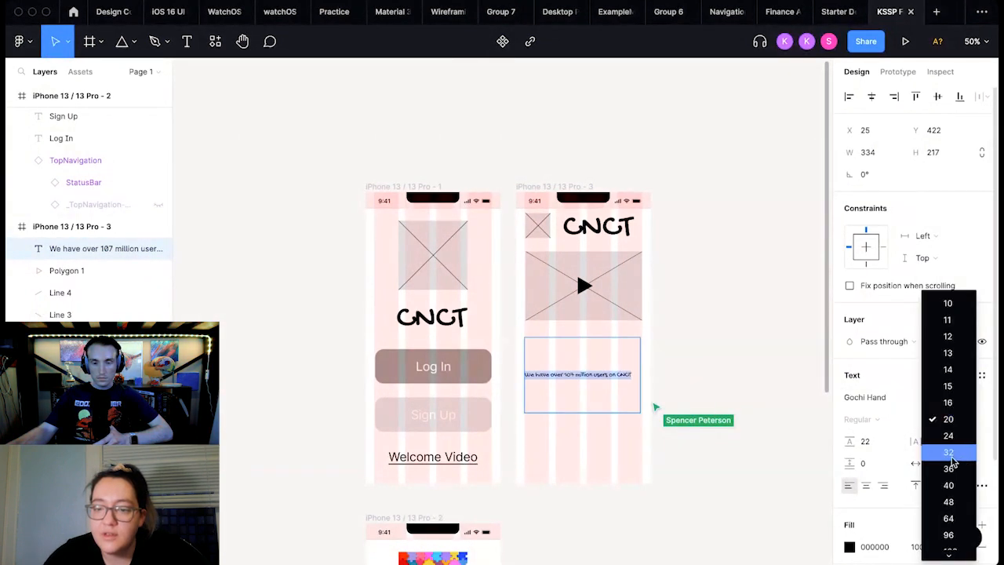
left_click(948, 473)
left_click(966, 418)
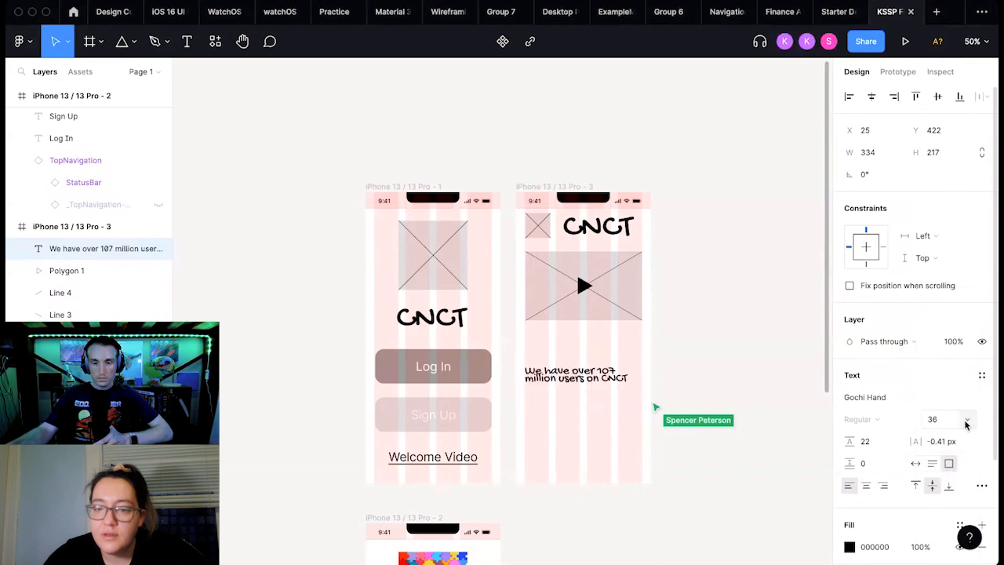
left_click(960, 442)
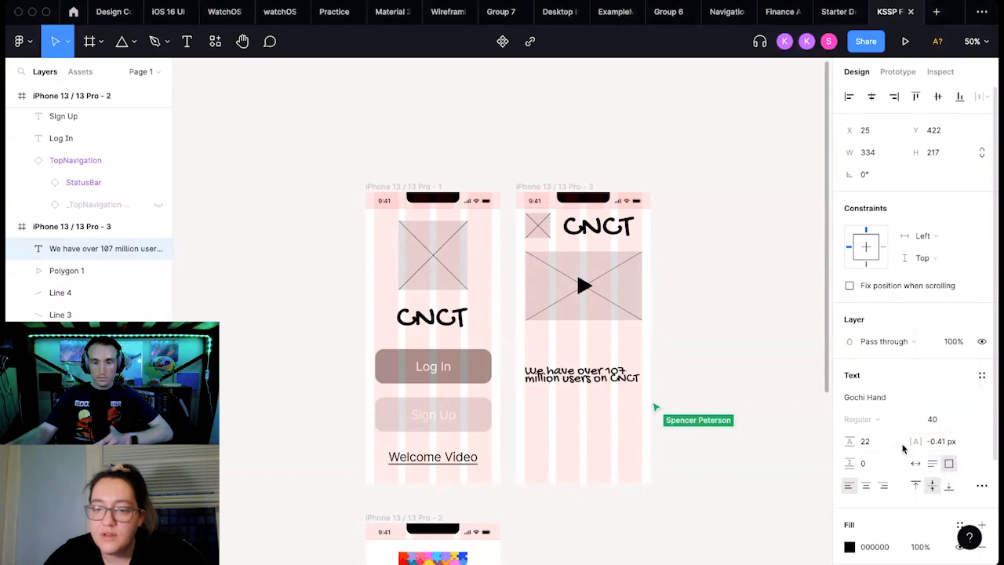
Step: Increase the line height of the user-count text to 45
left_click(867, 443)
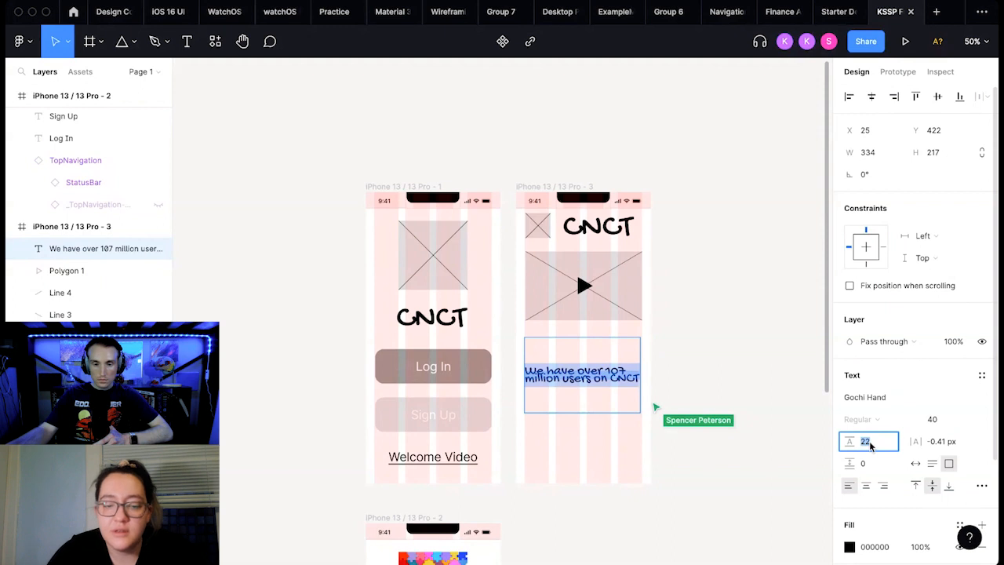
key("Return")
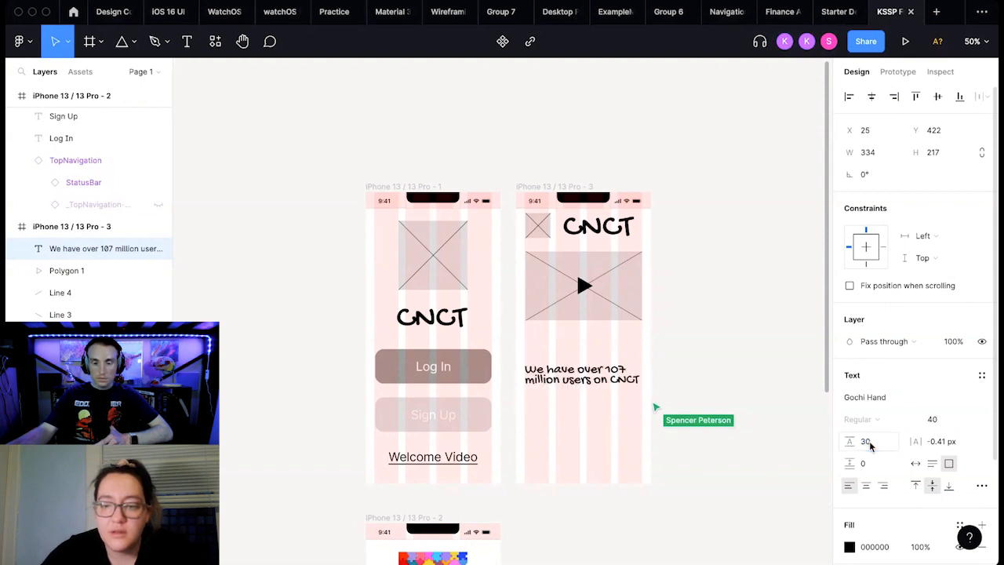
left_click(862, 443)
left_click(867, 444)
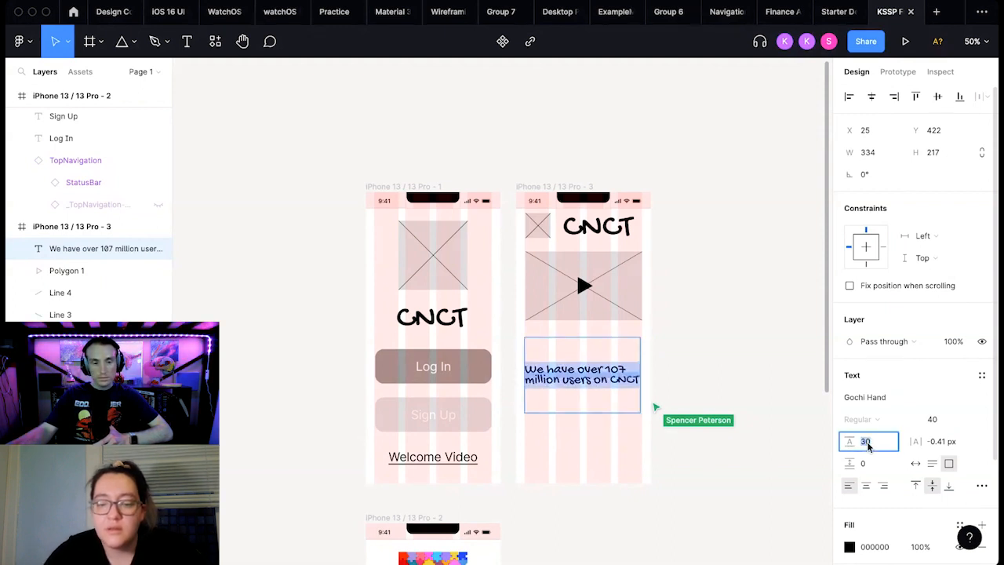
type("40")
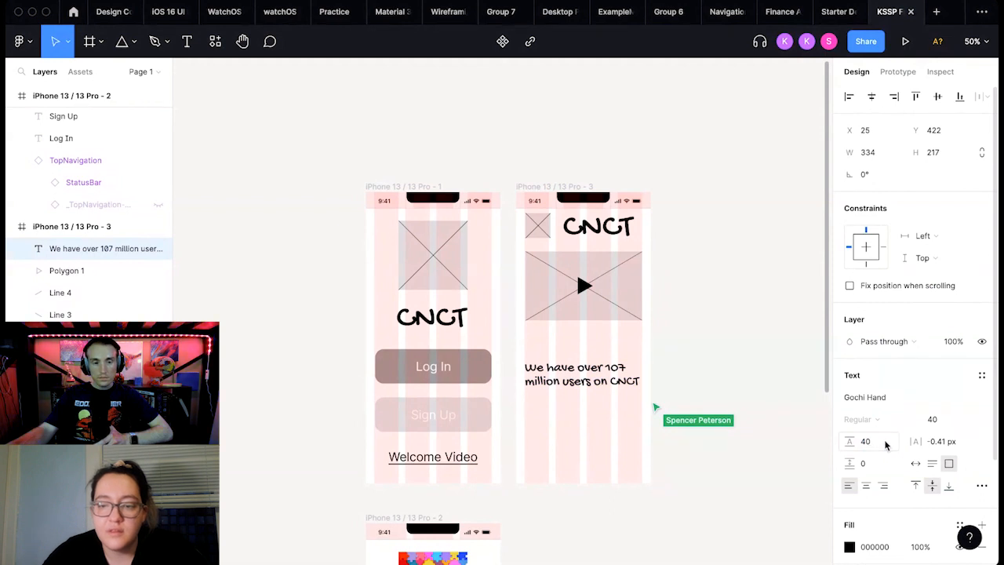
key("Return")
type("5")
key("Return")
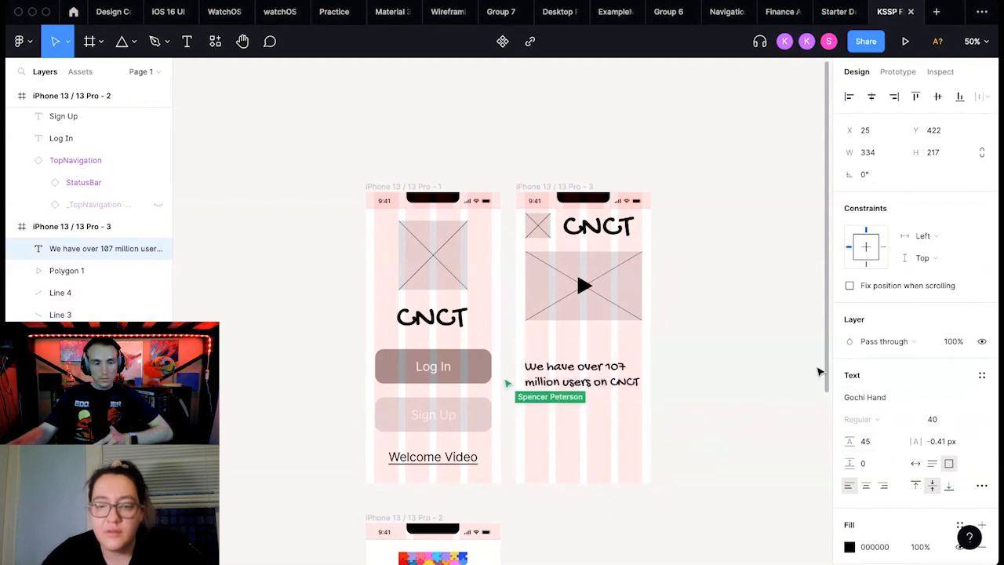
Step: Center-align the user-count text in a box widened to 340 and move it up to about Y 378, under the video placeholder
key("Escape")
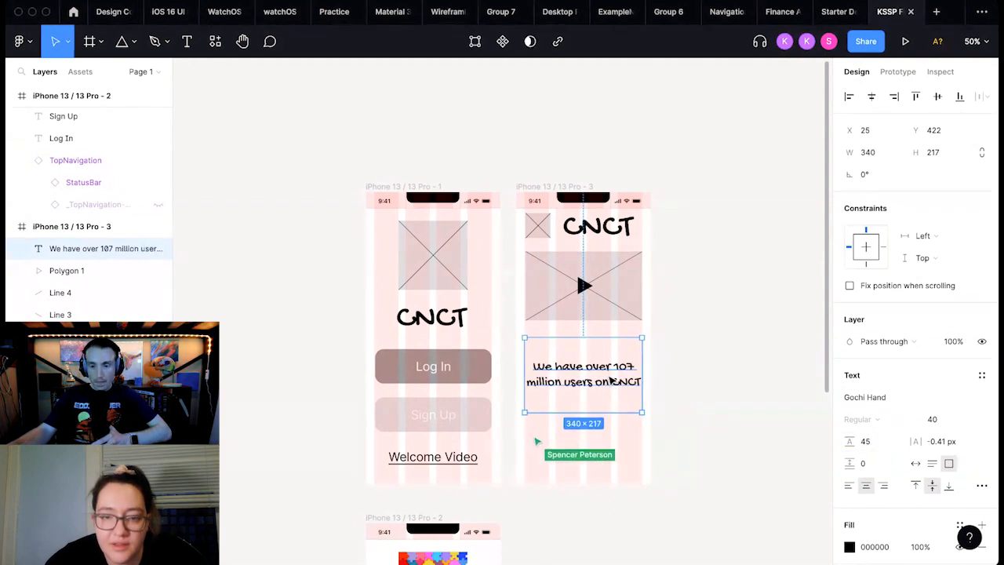
left_click_drag(612, 381, 612, 365)
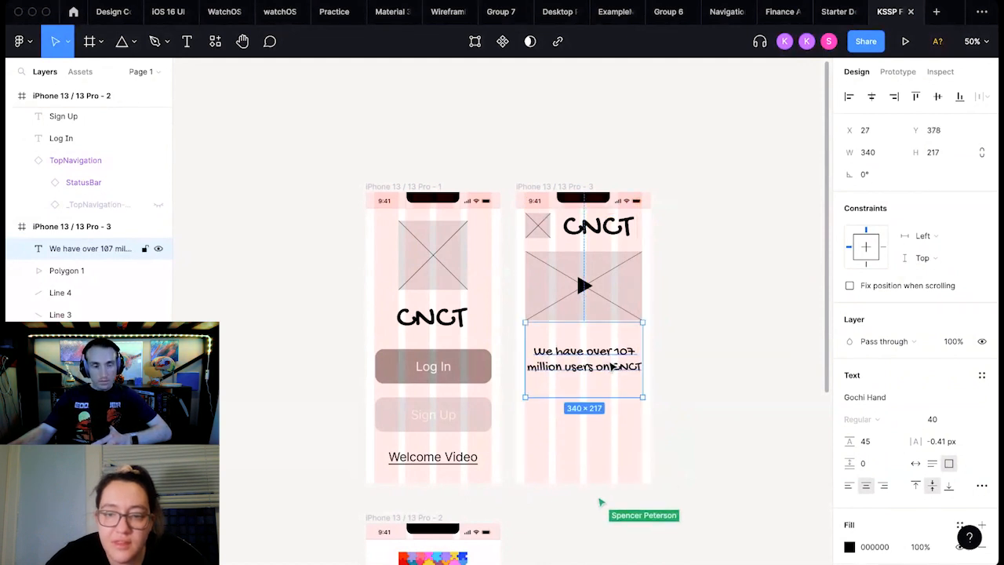
left_click(677, 370)
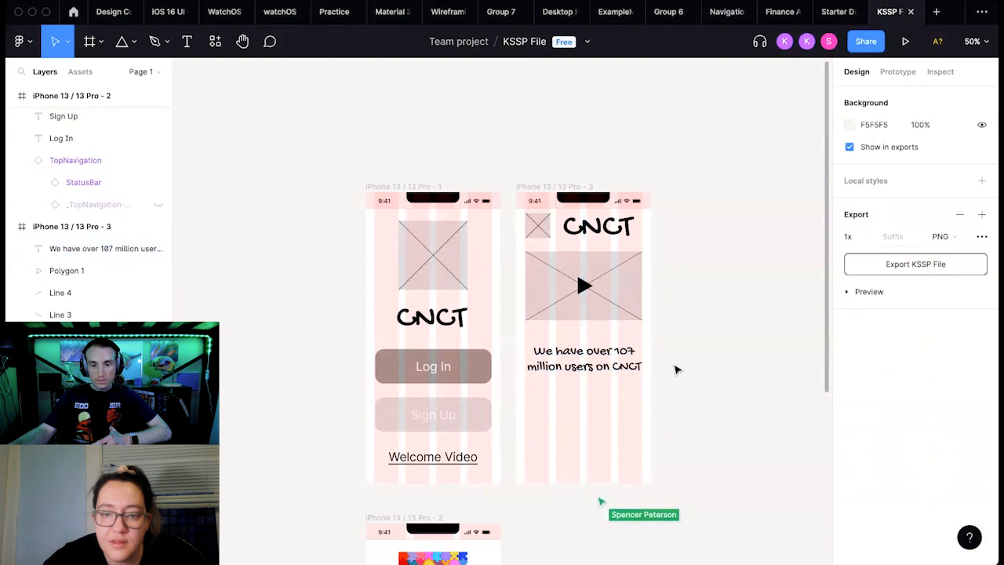
Step: Shorten the user-count text box to a height of about 74 and position it below the video placeholder at about X 23, Y 422
left_click(619, 366)
left_click_drag(618, 365, 620, 364)
left_click(670, 368)
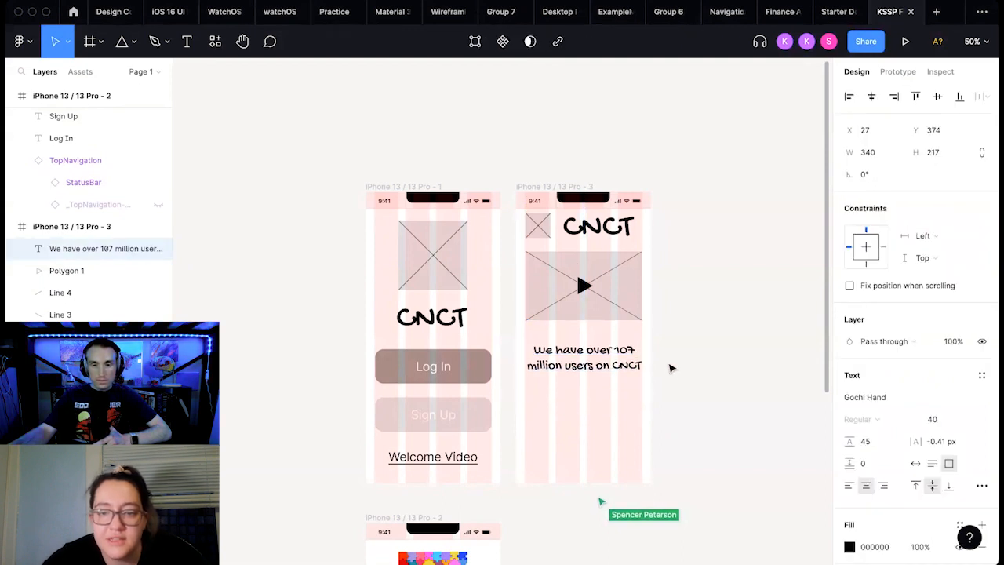
left_click(610, 366)
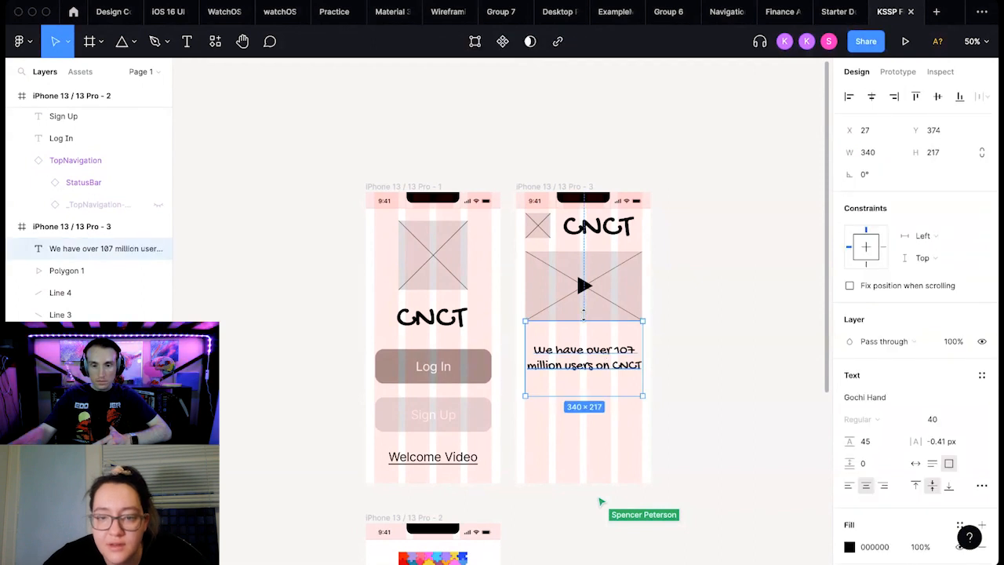
left_click_drag(584, 313, 598, 363)
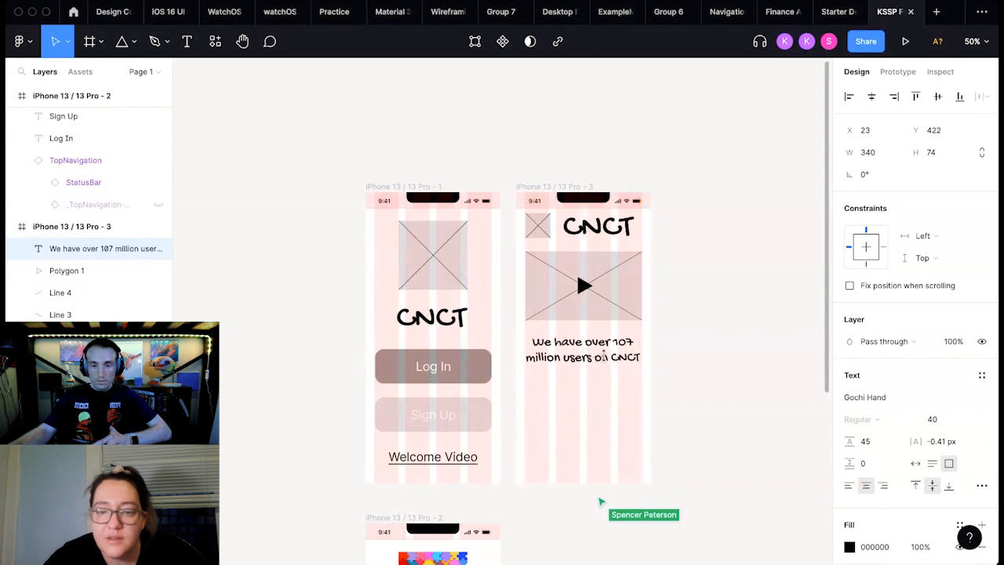
Step: Nudge the "We have over 107 million users on CNCT" text up to Y 421
key("Right")
key("Left")
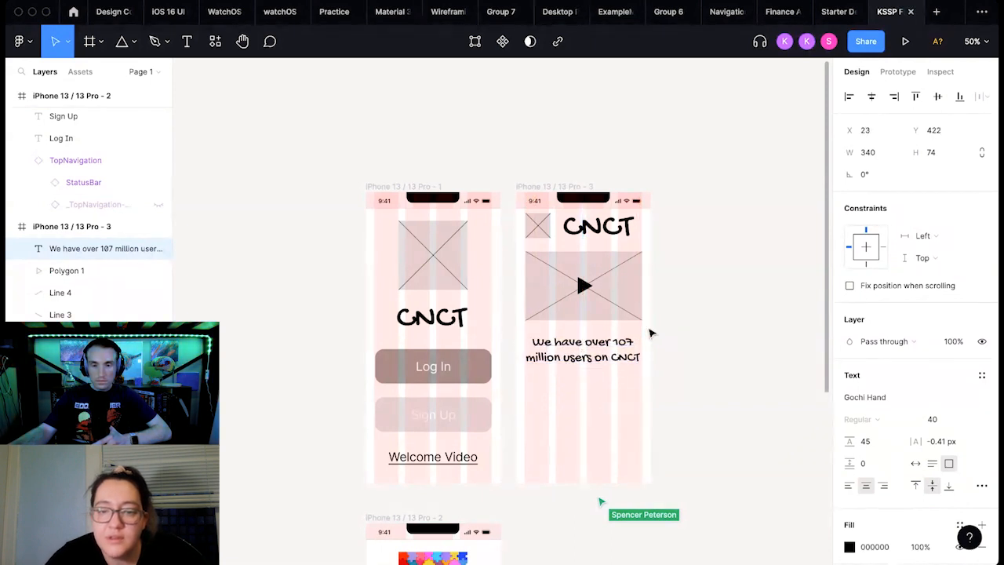
key("Up")
key("Up")
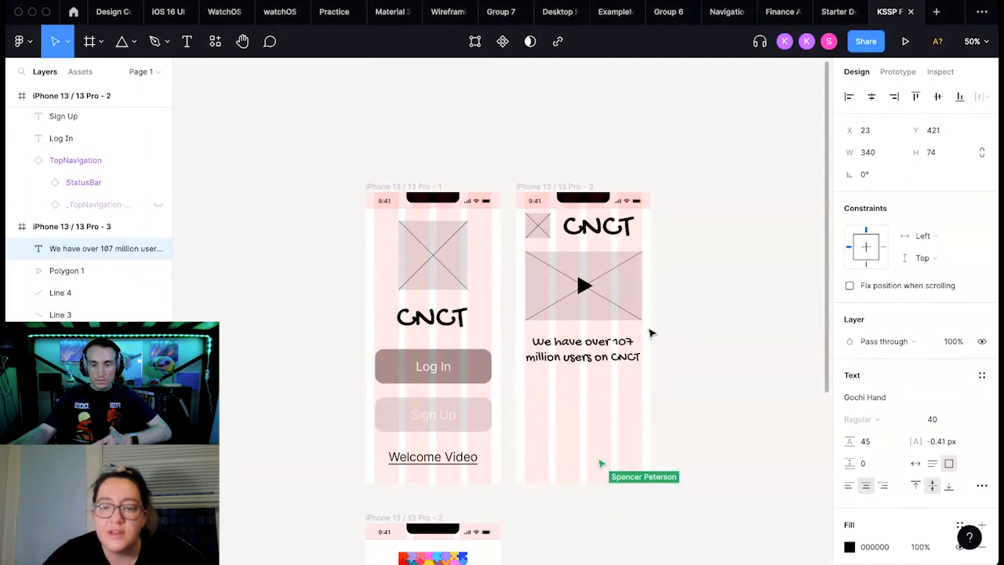
left_click(693, 345)
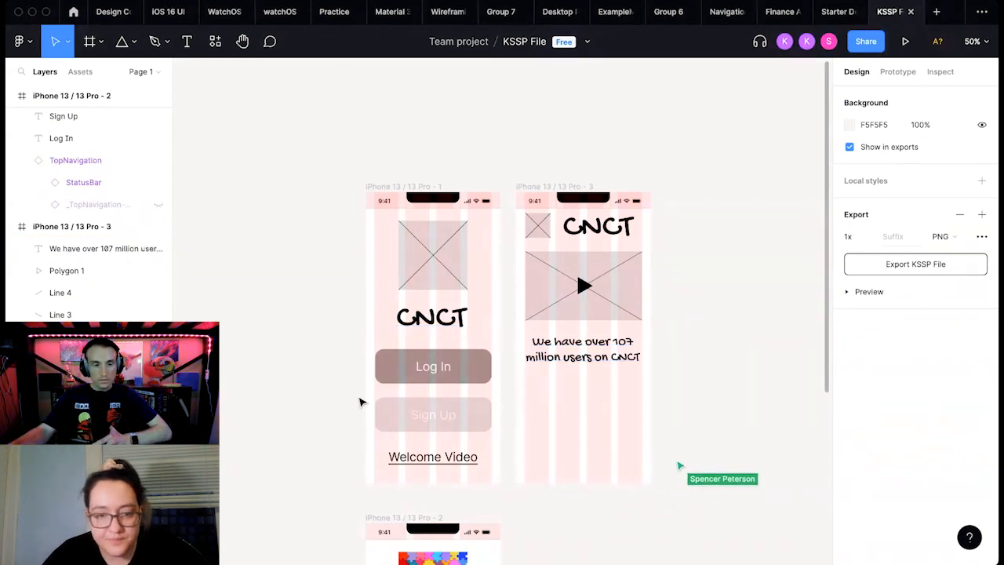
Step: Copy the Sign Up button with its label from frame iPhone 13 / 13 Pro - 1 into frame 3, below the user-count text
left_click_drag(360, 399, 480, 424)
right_click(480, 424)
left_click(533, 177)
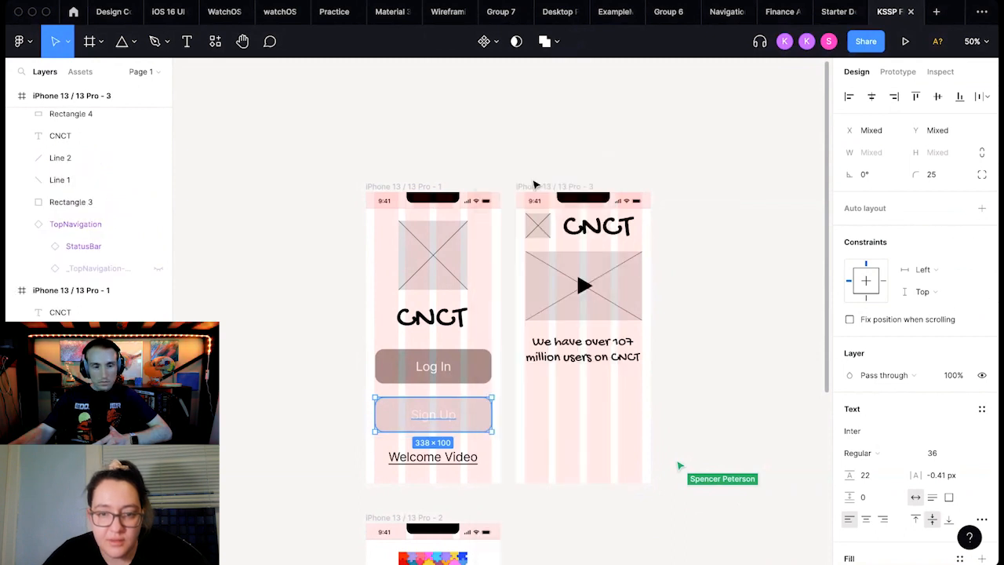
left_click(581, 425)
right_click(578, 396)
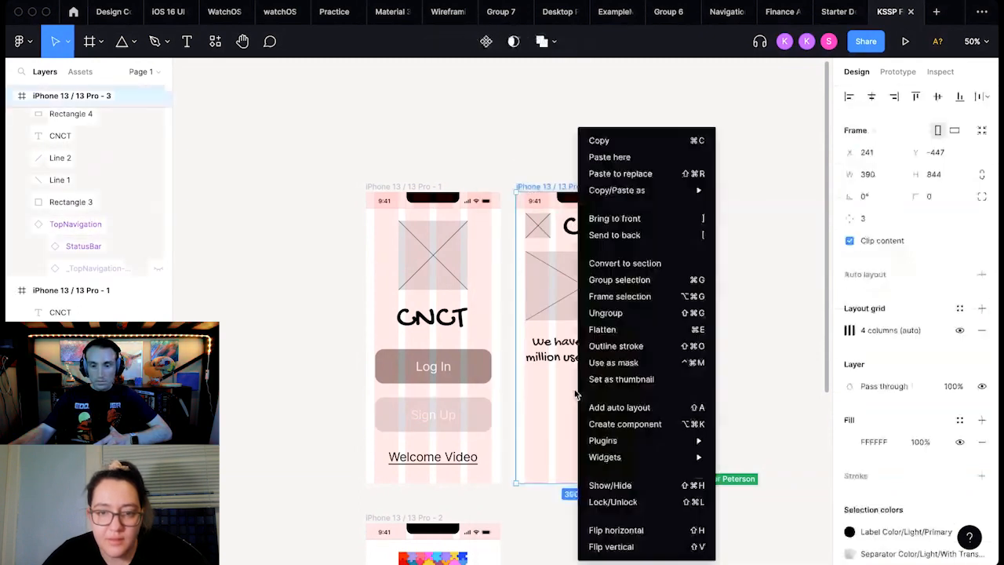
left_click(610, 154)
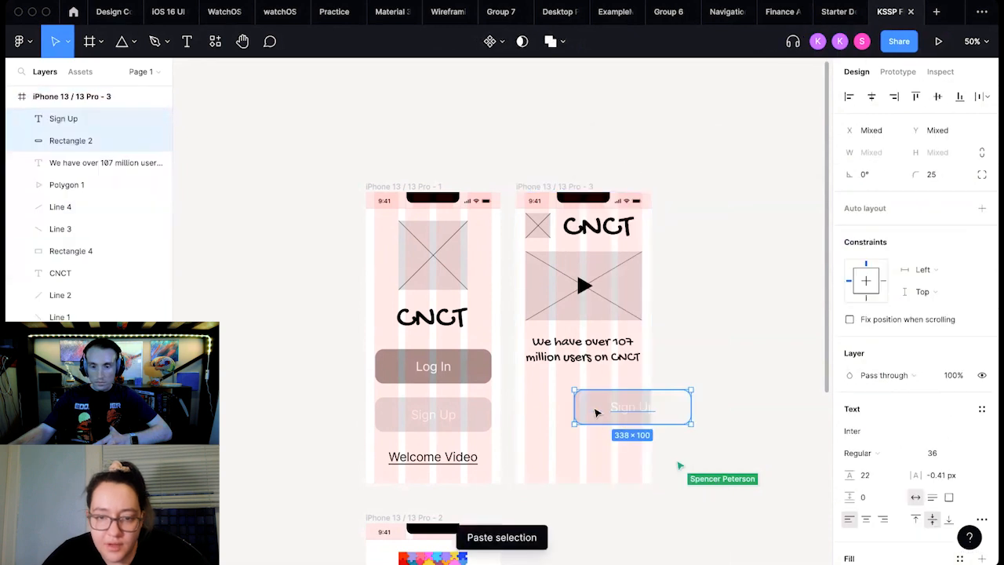
left_click_drag(596, 412, 544, 428)
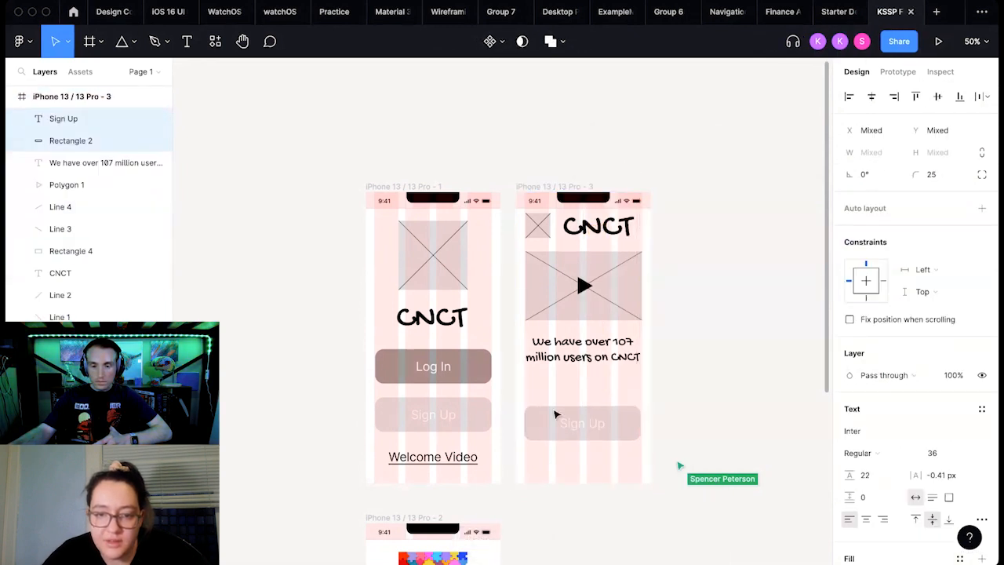
Step: Move the user-count text in frame 3 down to about Y 459, closer to the Sign Up button
left_click(578, 362)
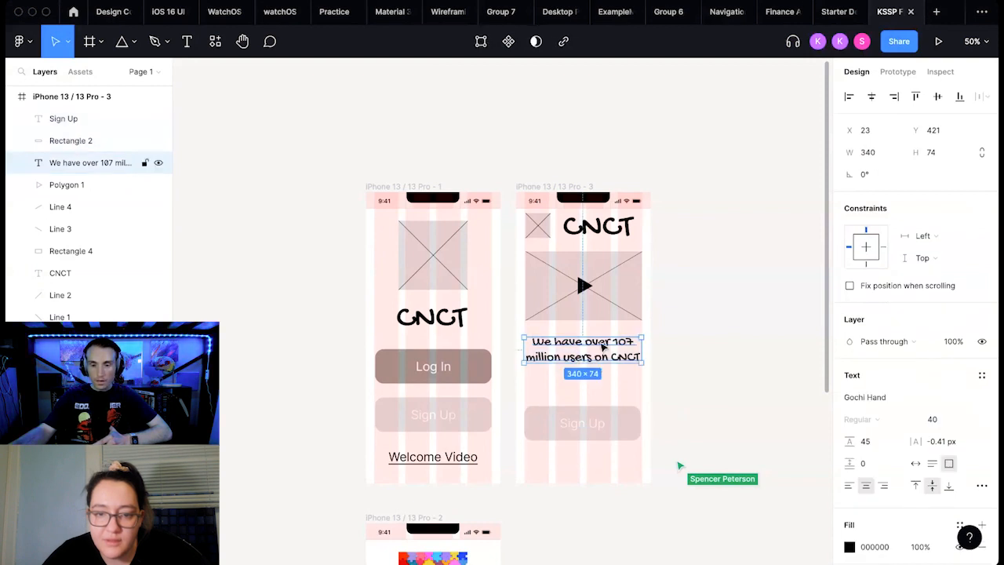
mouse_move(600, 348)
left_mouse_down()
mouse_move(599, 363)
mouse_move(603, 355)
left_mouse_up()
left_click(687, 365)
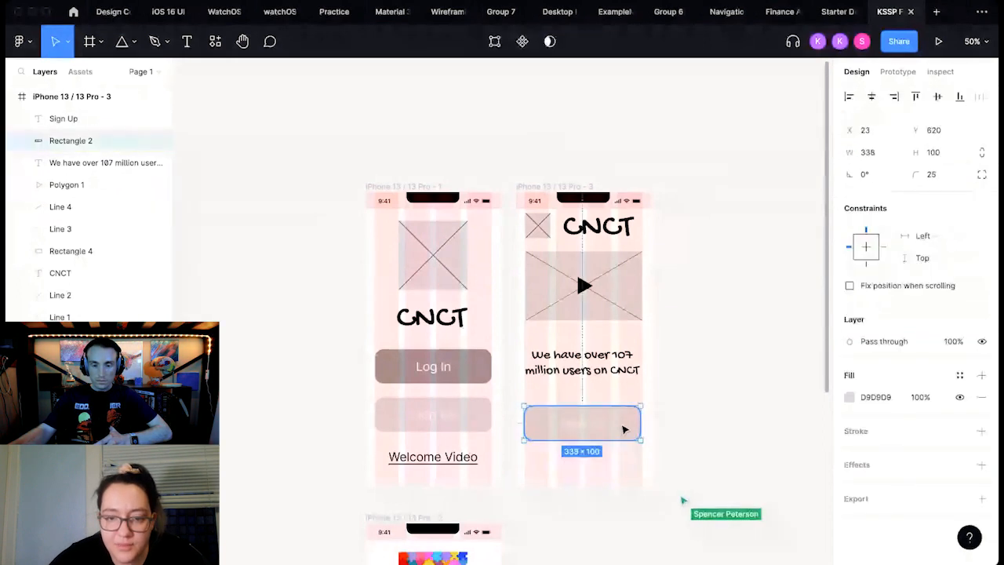
Step: Move frame 3's Sign Up button and label together toward the frame's lower edge, leaving room for another button above
left_click_drag(626, 428, 538, 404)
key("super+z")
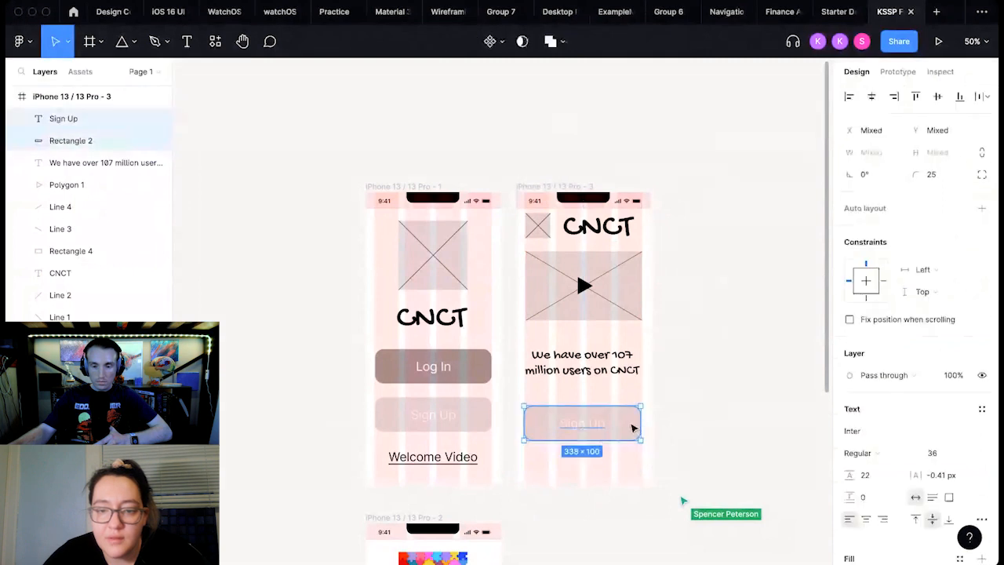
left_click_drag(632, 427, 637, 450)
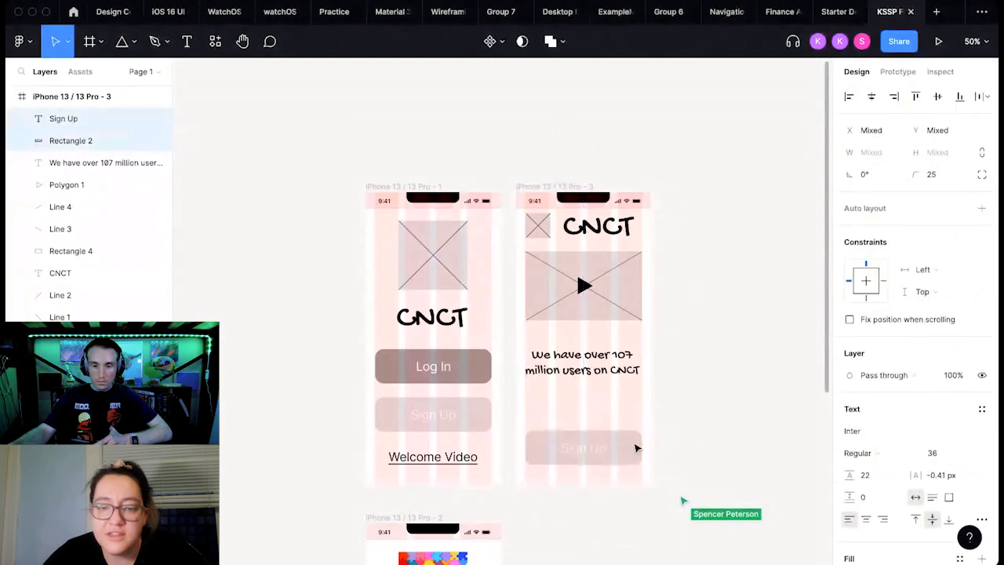
left_click(663, 369)
Step: Duplicate the Log In button and label from frame 1 into frame 3, directly above the Sign Up button
left_click(439, 369)
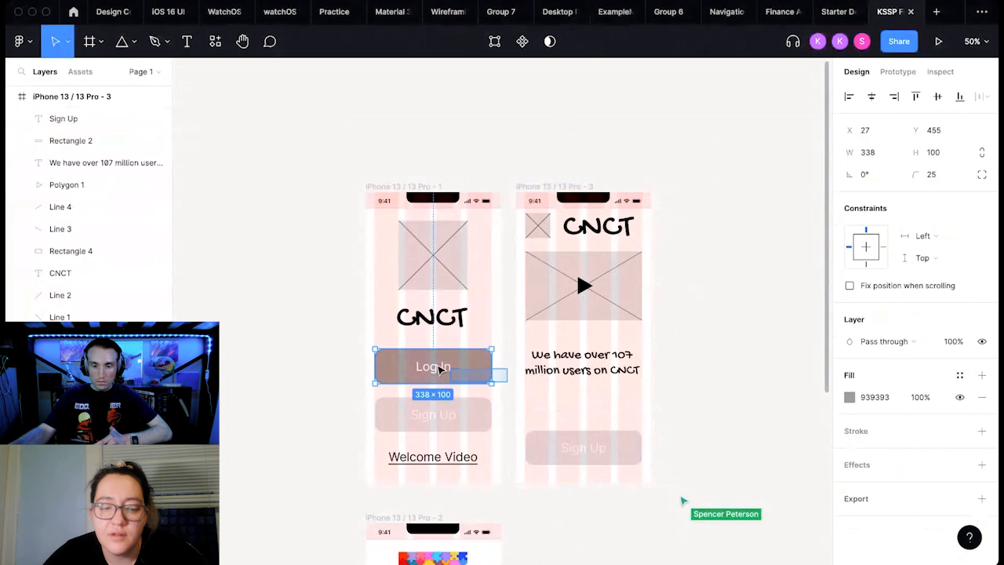
left_click_drag(439, 369, 550, 404)
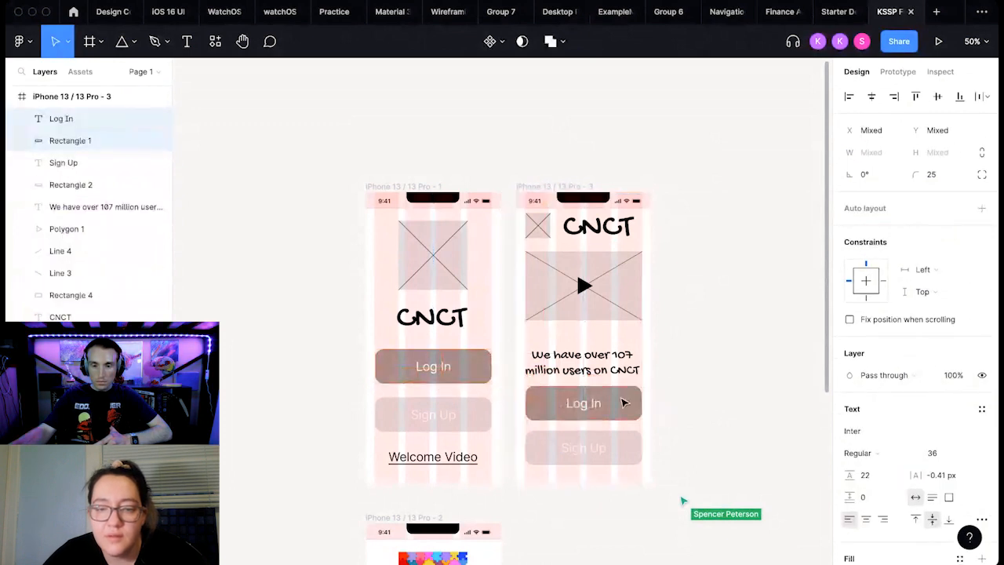
left_click(713, 397)
Step: Move the user-count text slightly up so it sits between the video placeholder and the Log In button
left_click(622, 368)
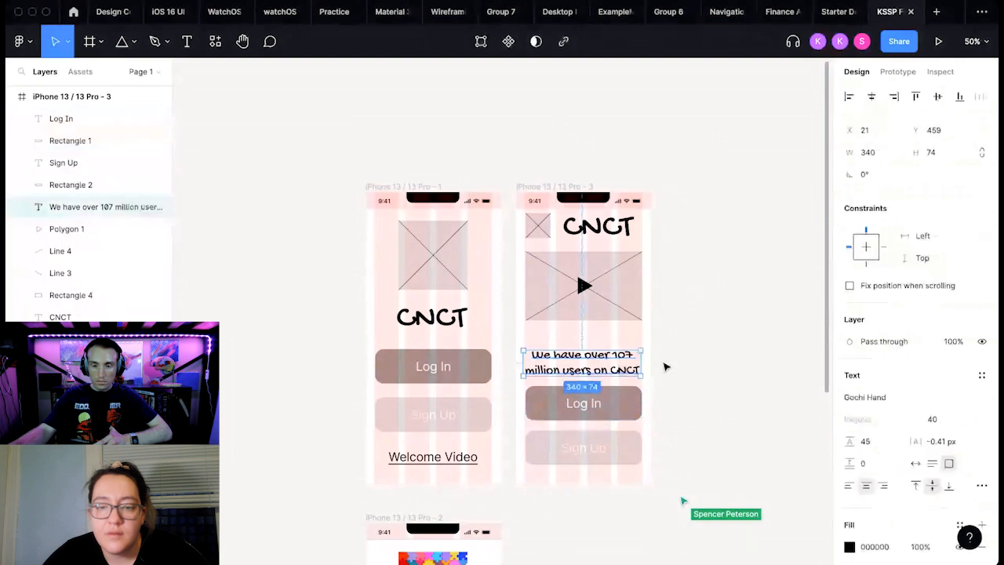
left_click_drag(623, 367, 623, 356)
left_click(717, 341)
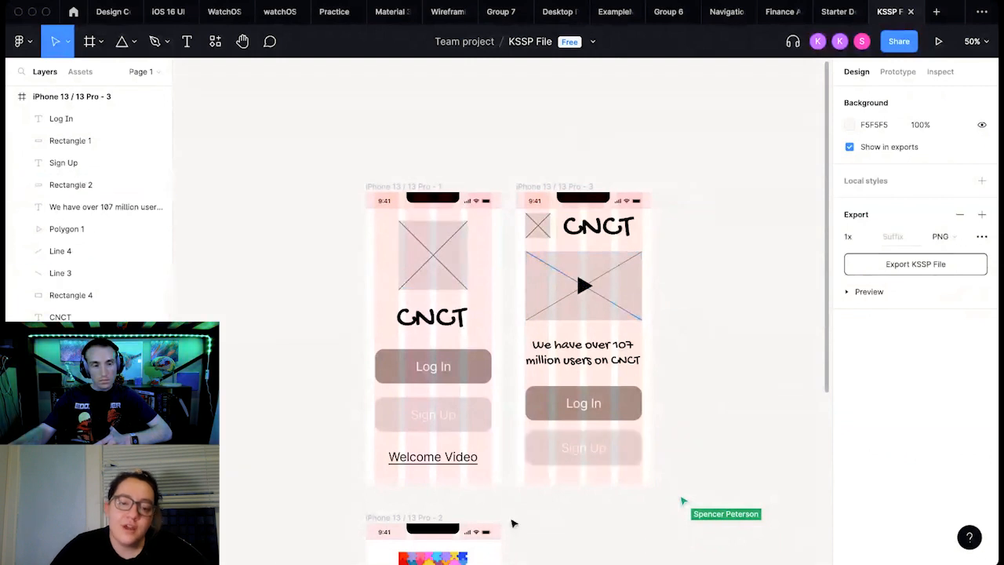
Step: Add an On tap interaction to the Welcome Video link that navigates to frame iPhone 13 / 13 Pro - 3
left_click(437, 467)
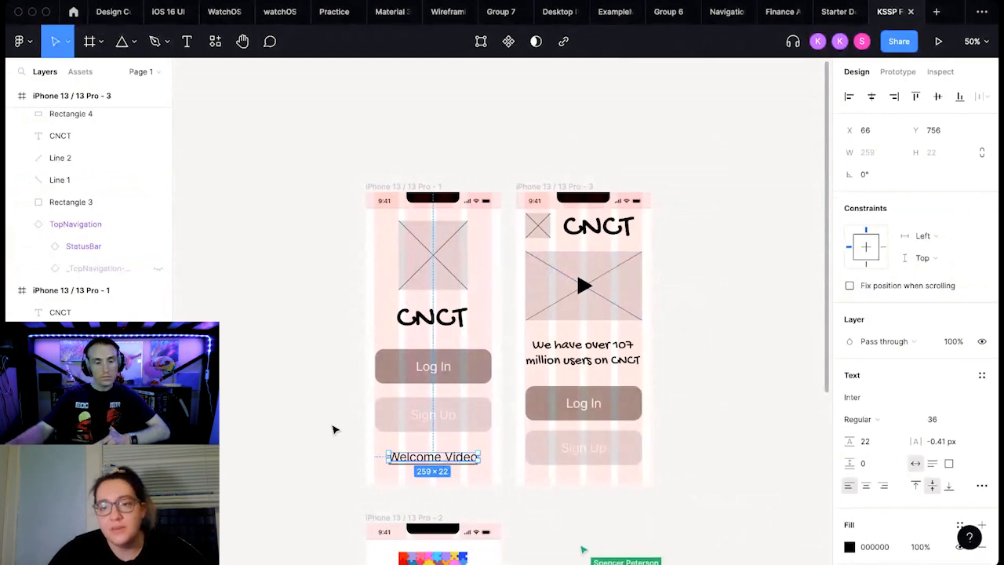
left_click(892, 74)
left_click(981, 103)
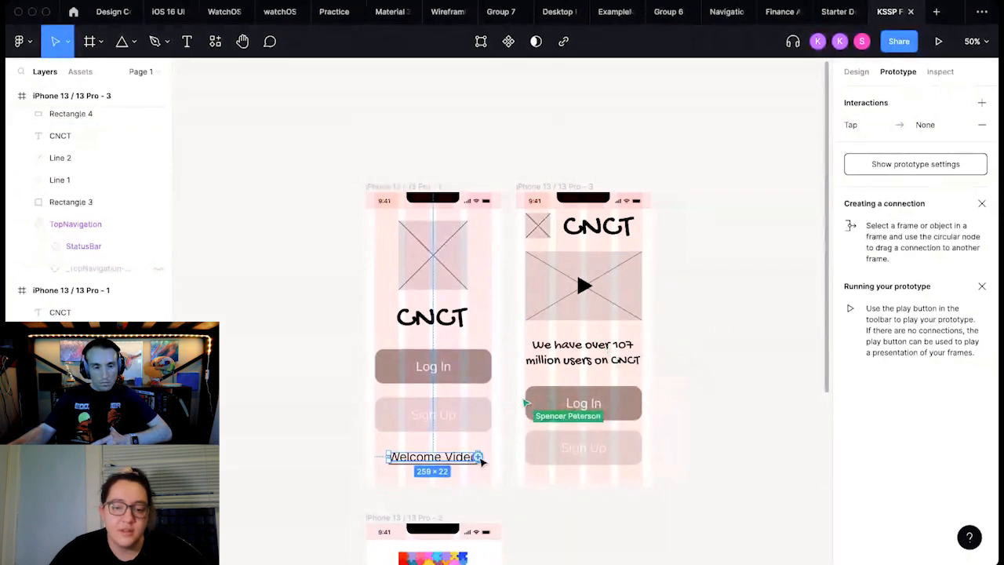
left_click_drag(482, 461, 580, 386)
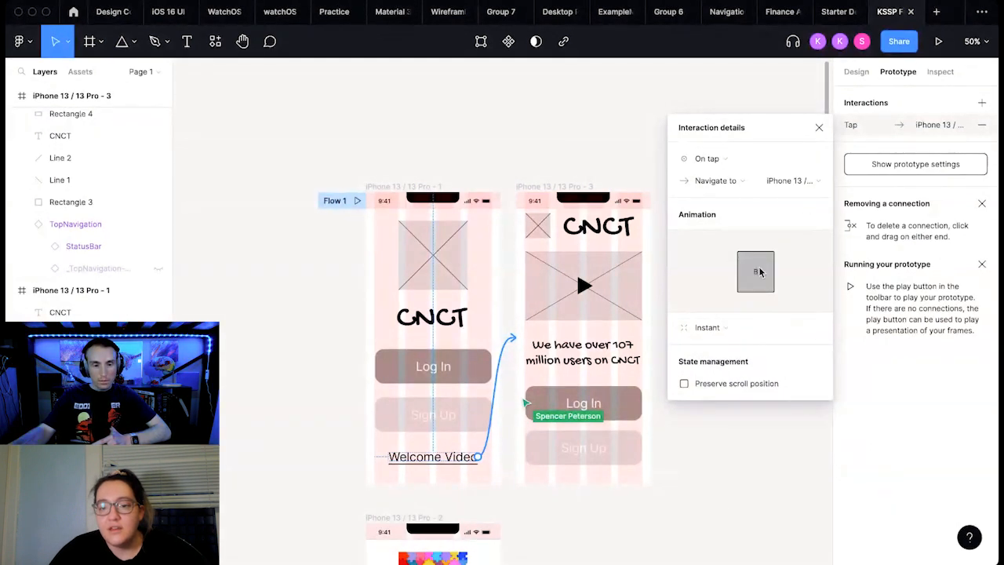
Step: Try the Dissolve, Smart animate and Move in animations on the Welcome Video interaction
left_click(745, 332)
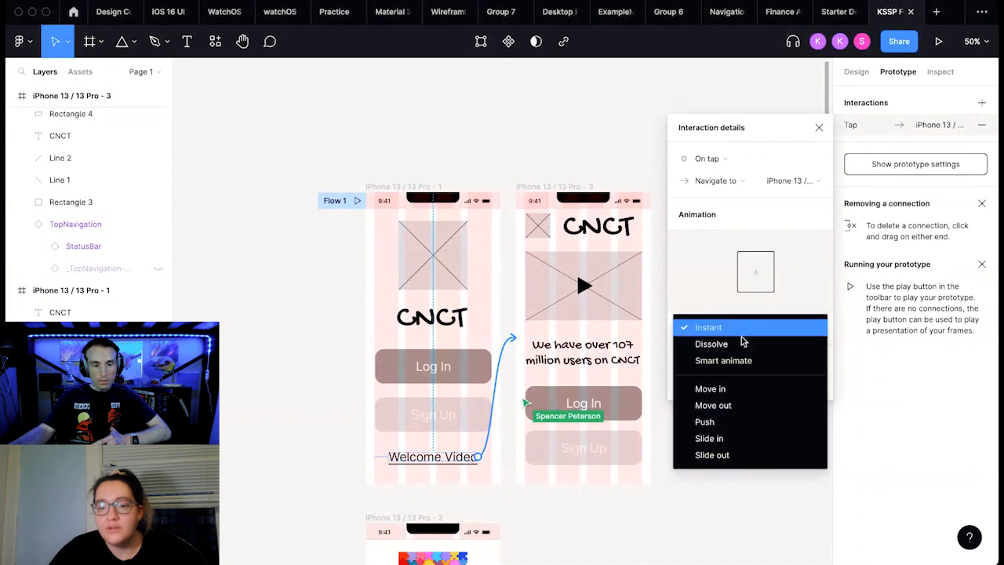
left_click(743, 342)
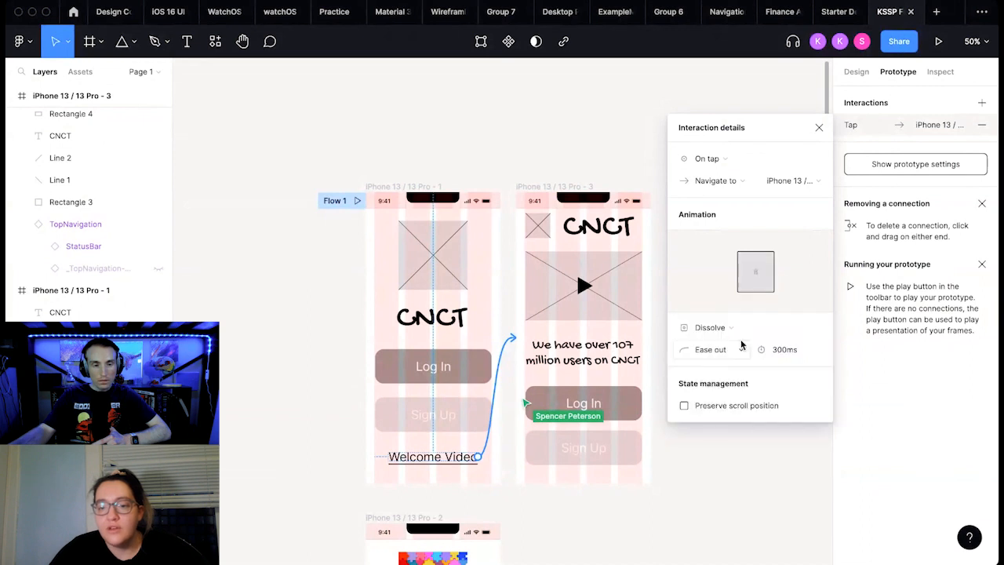
left_click(739, 337)
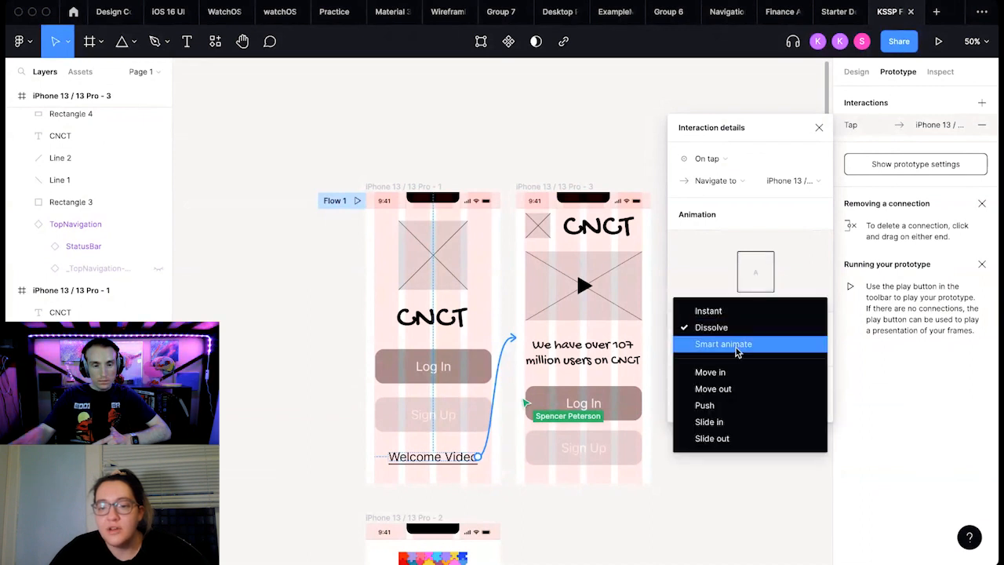
left_click(737, 350)
left_click(739, 332)
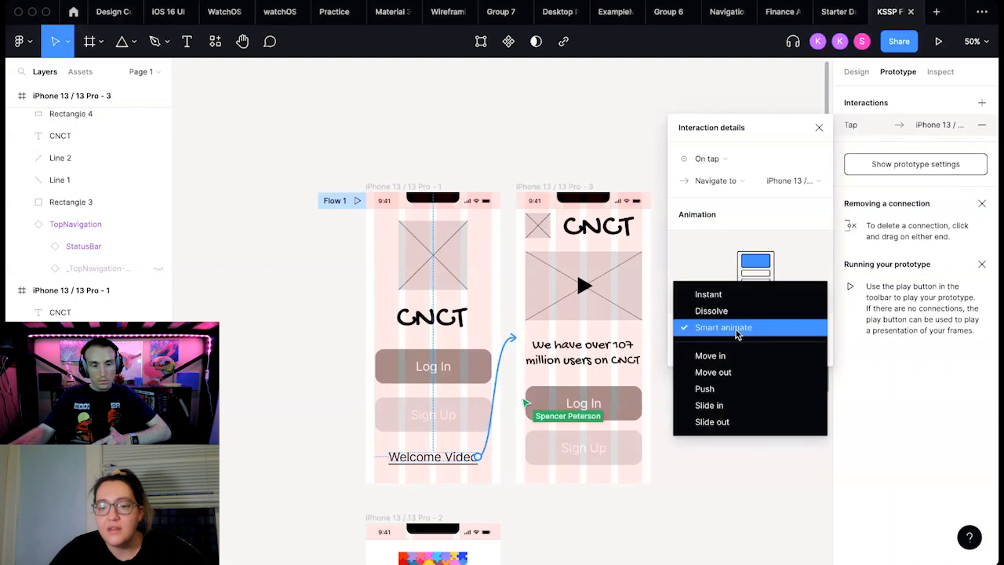
left_click(735, 358)
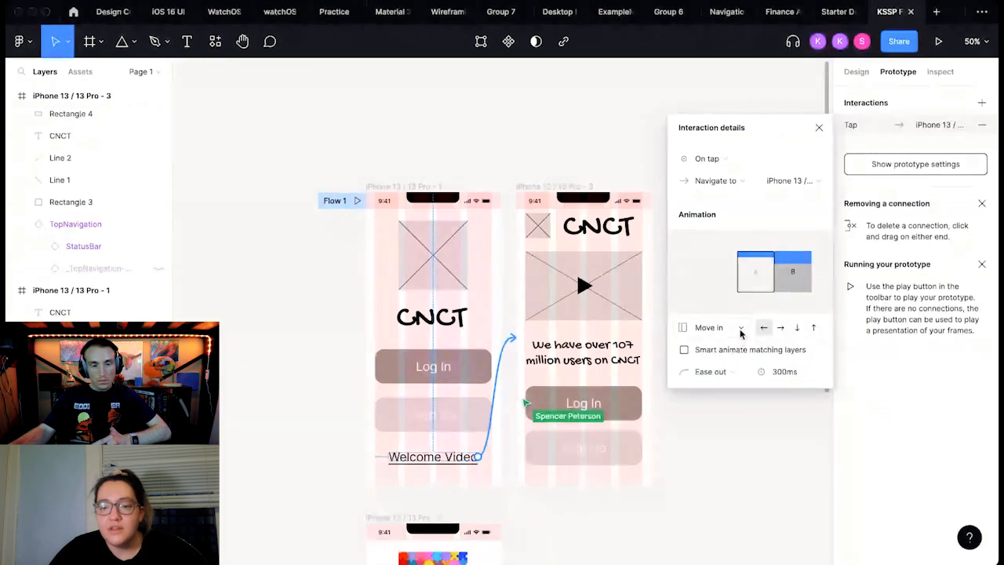
Step: Compare the Push, Slide in and Move in animations on the Welcome Video interaction
left_click(739, 330)
left_click(736, 359)
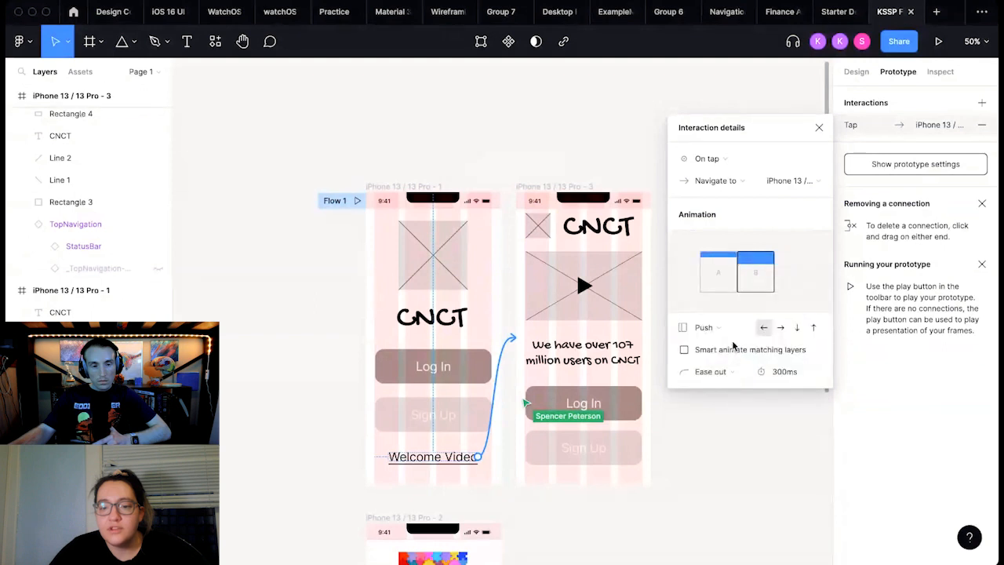
left_click(734, 330)
left_click(731, 342)
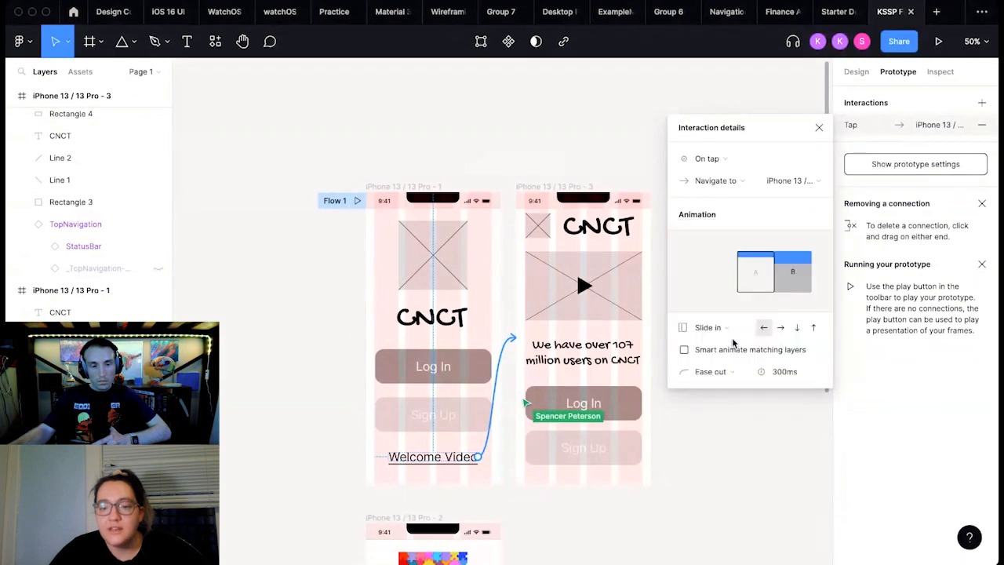
left_click(730, 329)
left_click(724, 284)
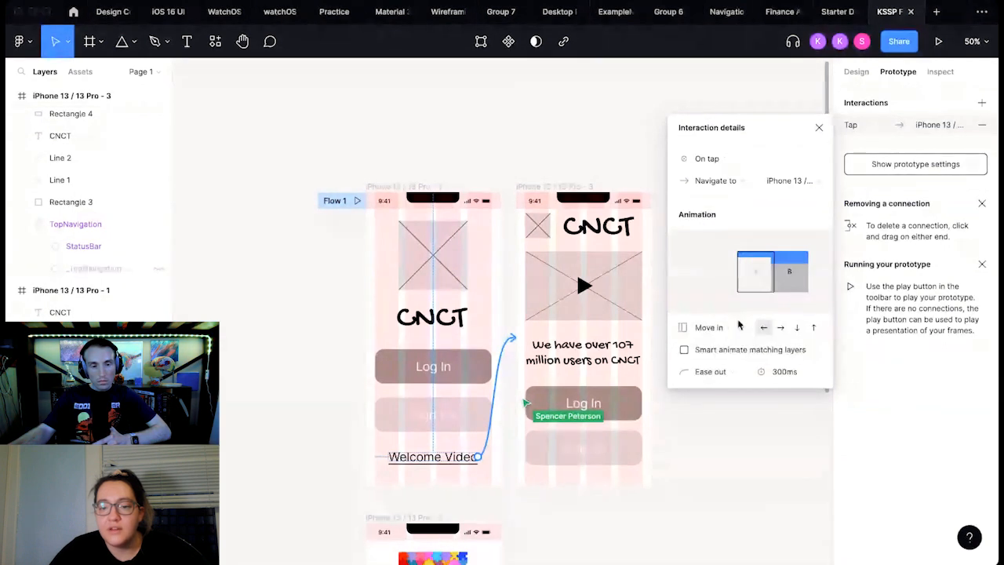
left_click(733, 328)
left_click(735, 376)
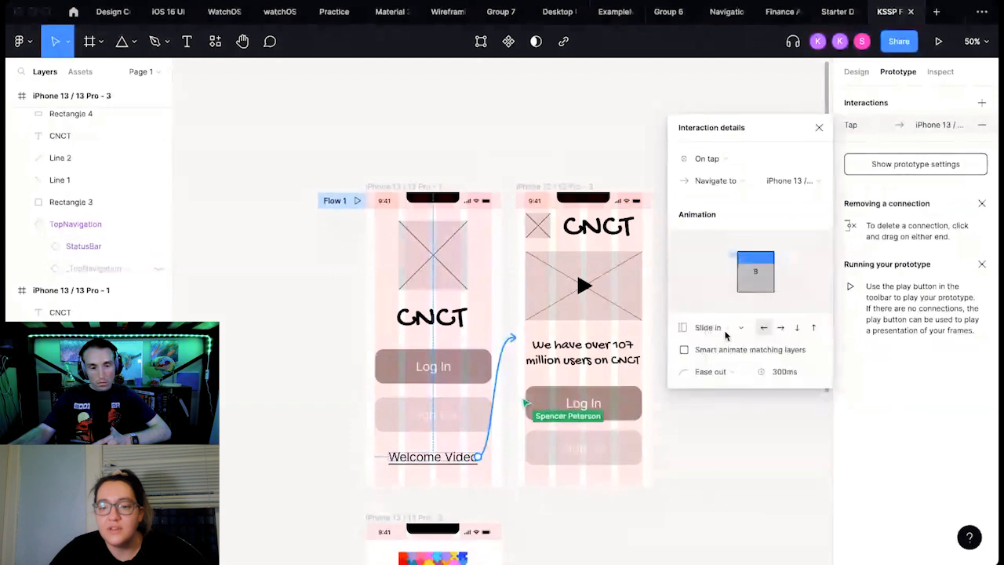
Step: Set the Welcome Video interaction's animation to Push
left_click(725, 329)
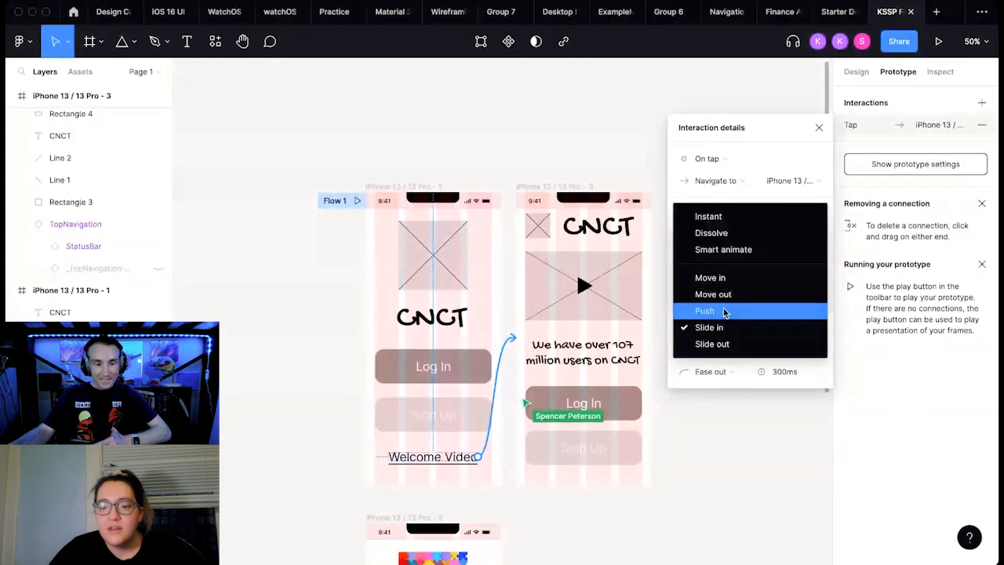
left_click(724, 312)
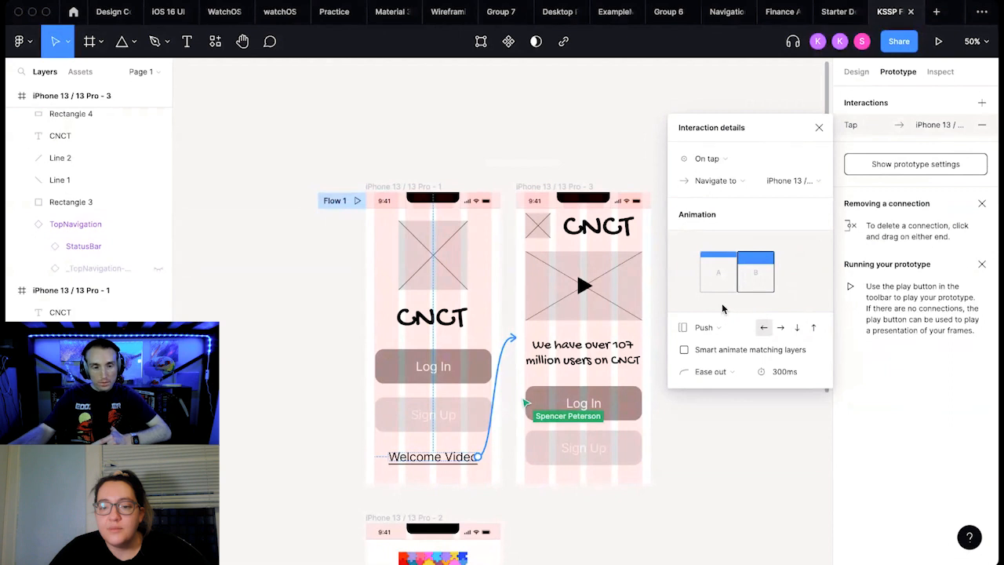
left_click(703, 327)
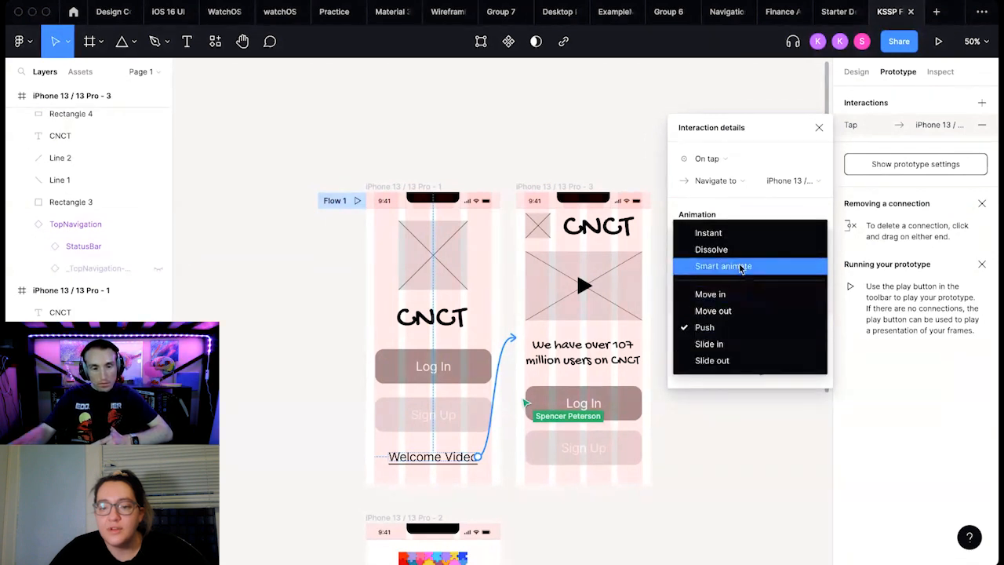
left_click(741, 327)
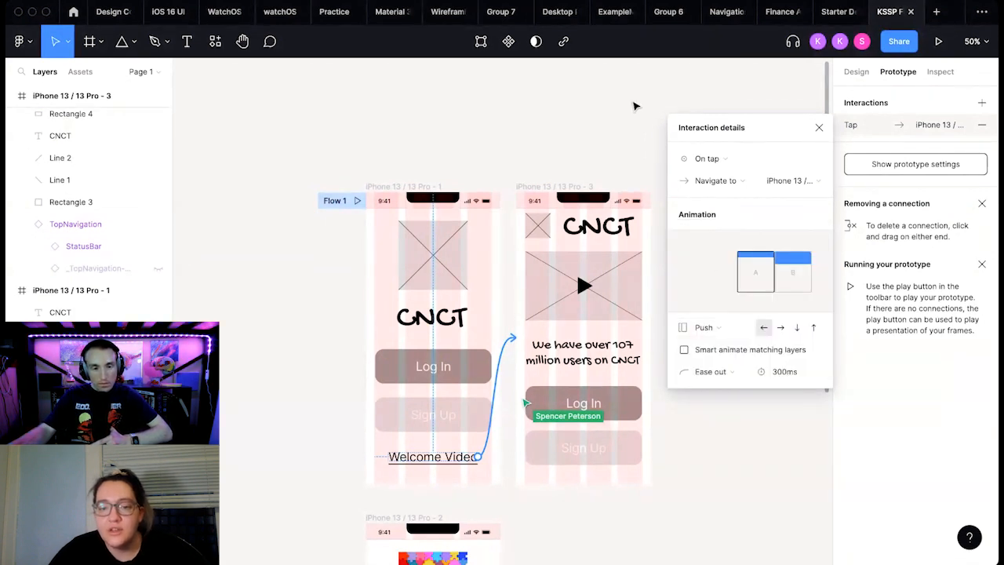
Step: Set the Push animation's duration to 200 ms
left_click(788, 372)
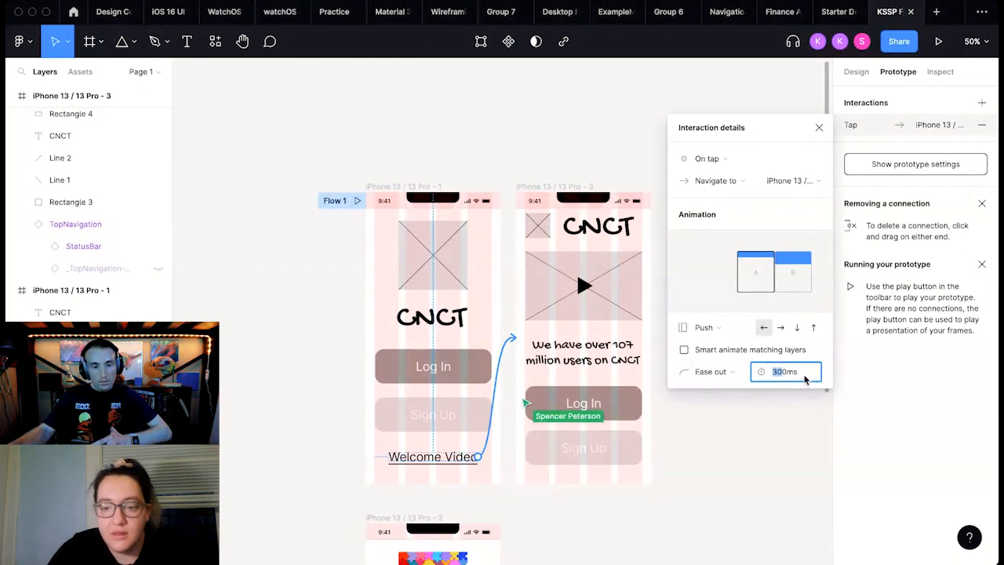
type("200")
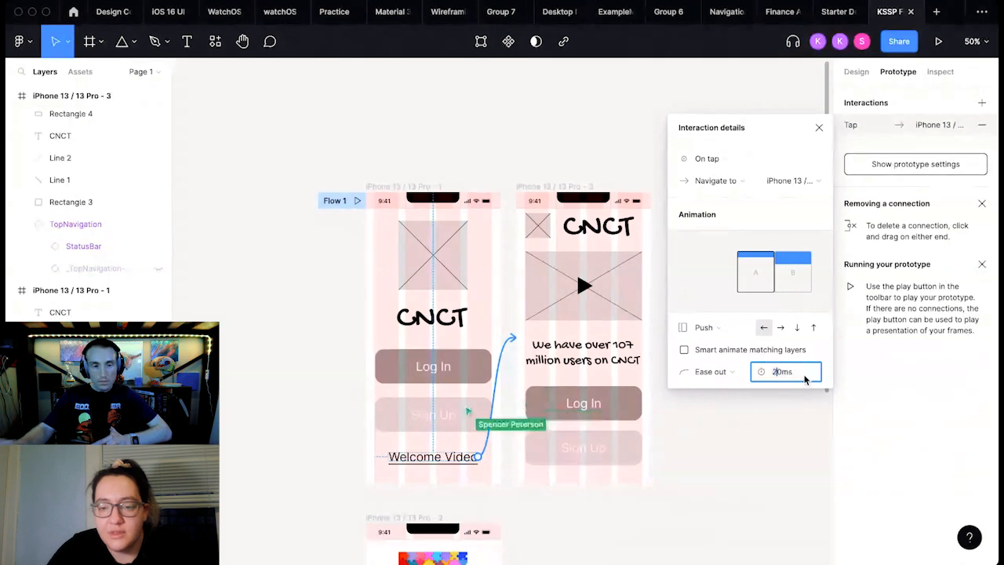
key("Return")
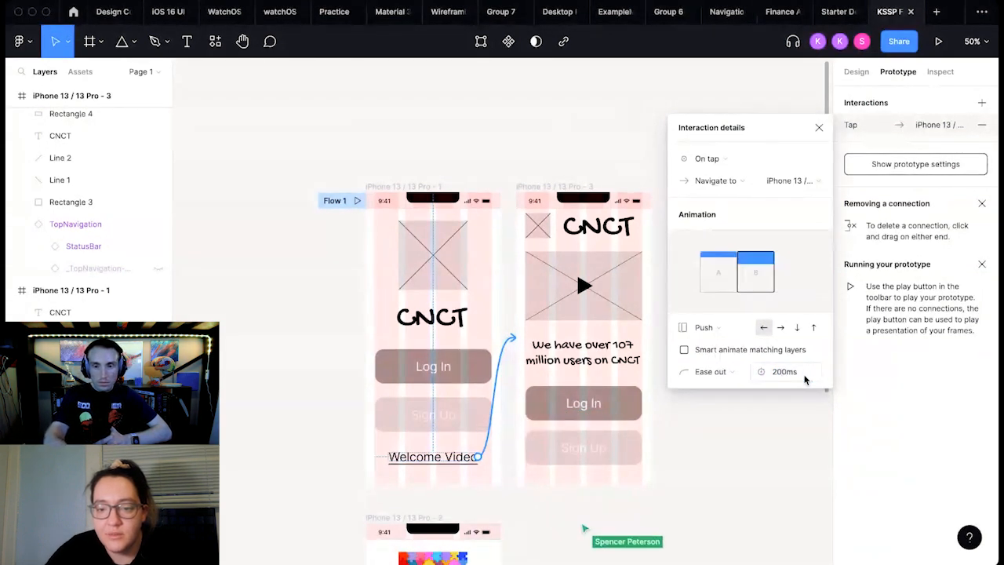
Step: Set the Push animation's duration to 400 ms and close the interaction details
left_click(784, 373)
left_click(781, 375)
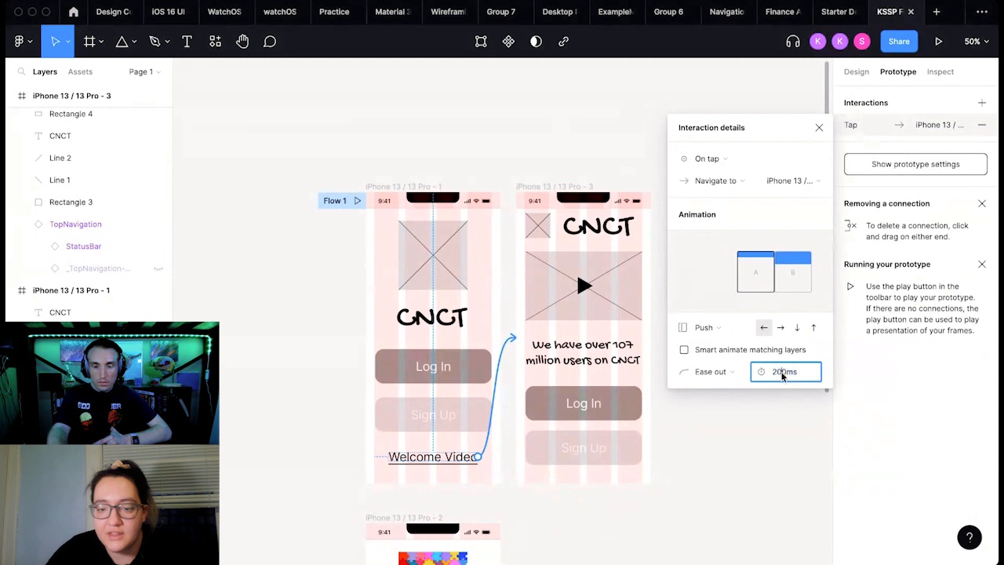
key("BackSpace")
type("4")
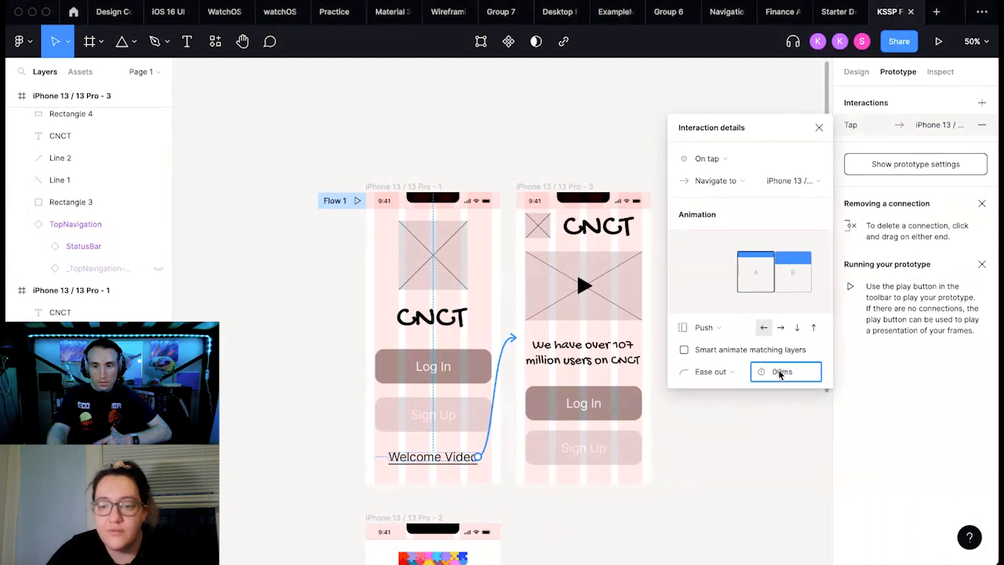
key("Return")
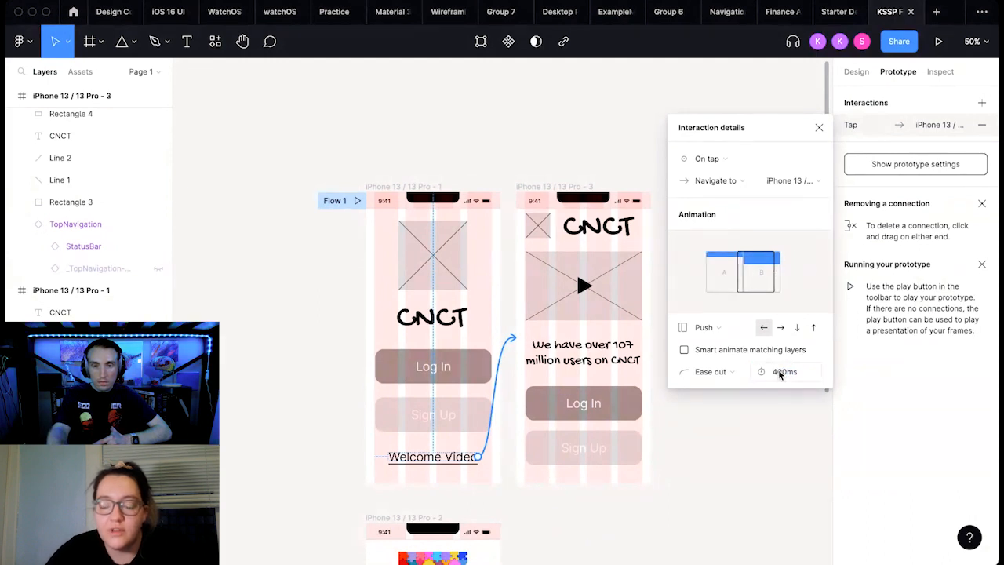
left_click(817, 129)
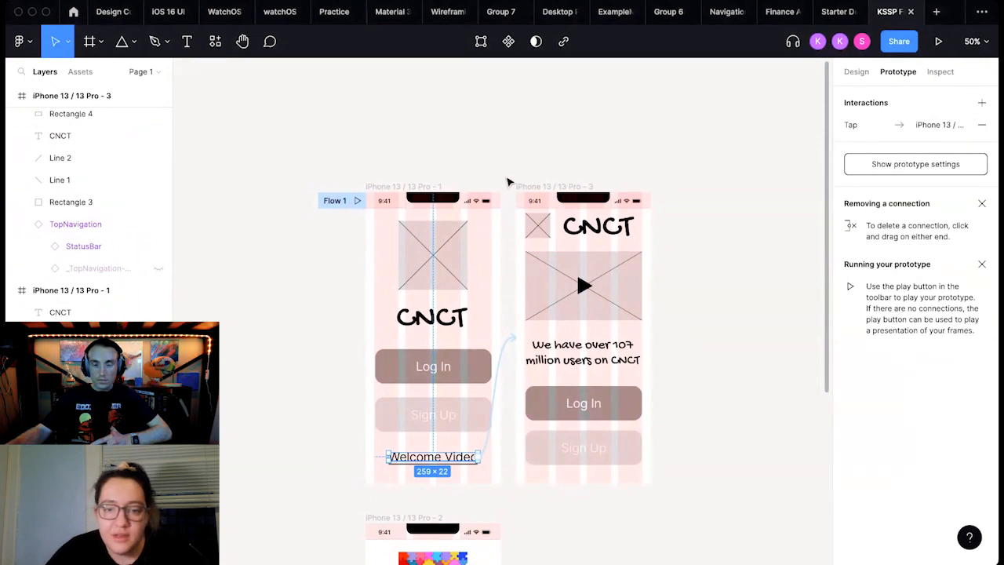
Step: Duplicate the welcome-video frame and place the copy beside it with a gap between the two frames
left_click_drag(507, 182, 649, 453)
key("ctrl+d")
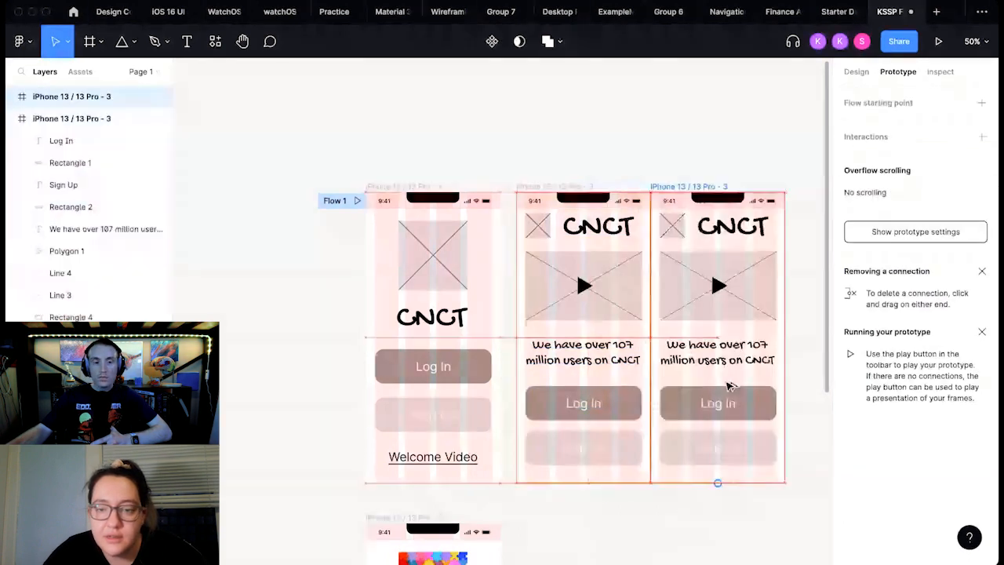
left_click_drag(727, 385, 740, 385)
left_click(728, 520)
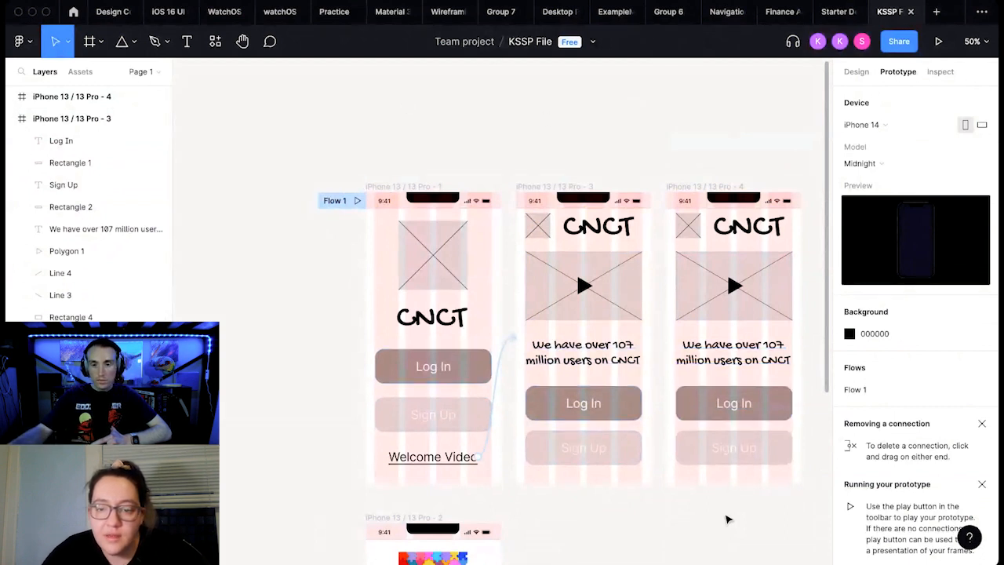
Step: Delete the video placeholder, the text about 107 million users and the Sign Up button from the duplicated frame
scroll(835, 518, "right", 2)
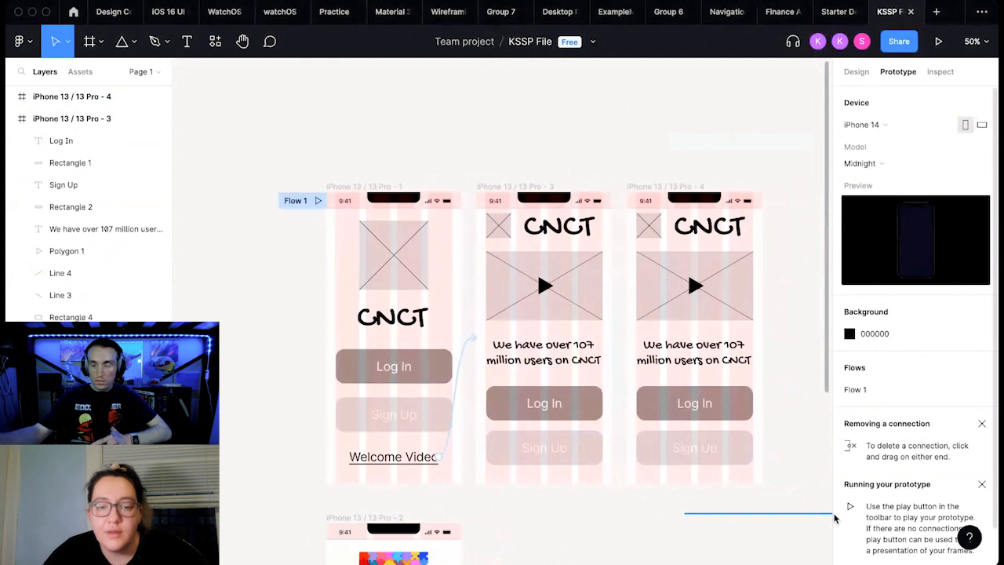
scroll(835, 519, "right", 4)
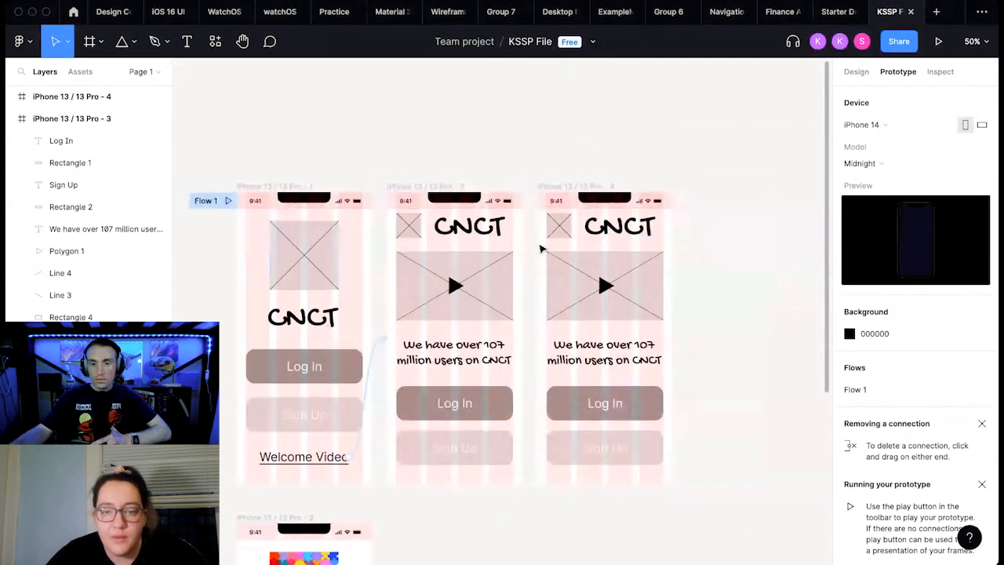
left_click_drag(547, 255, 672, 380)
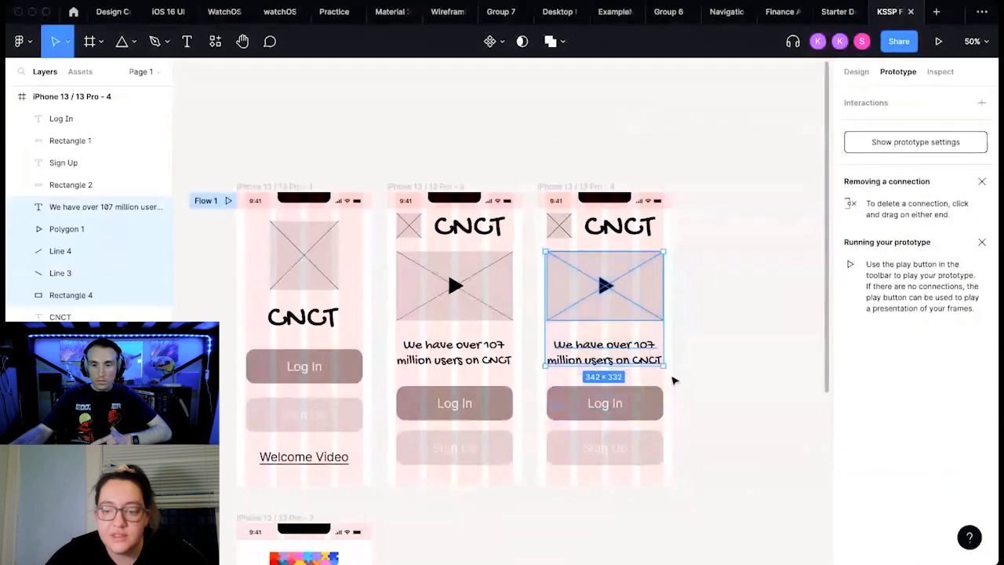
key("Delete")
left_click_drag(679, 475, 542, 438)
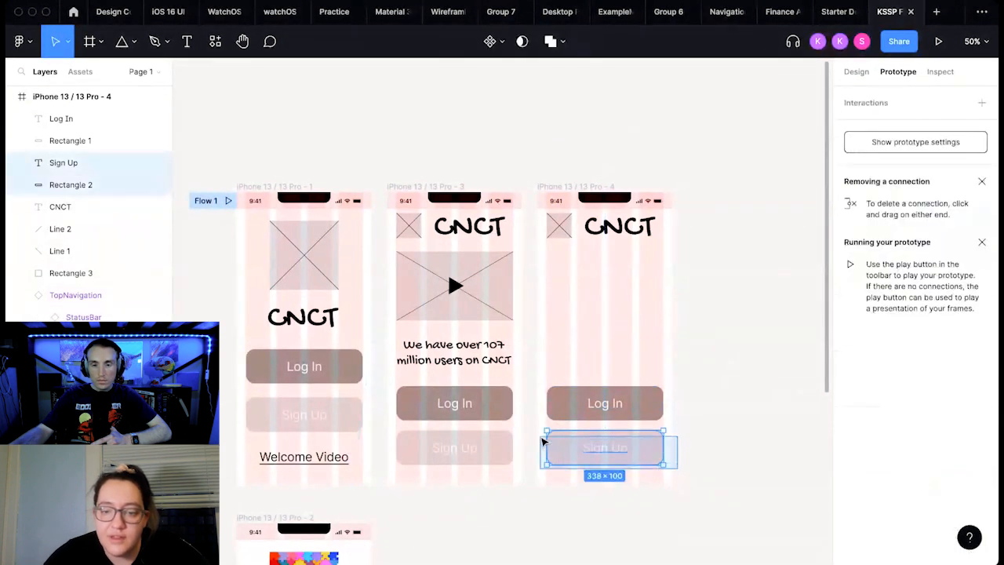
key("Delete")
left_click(537, 433)
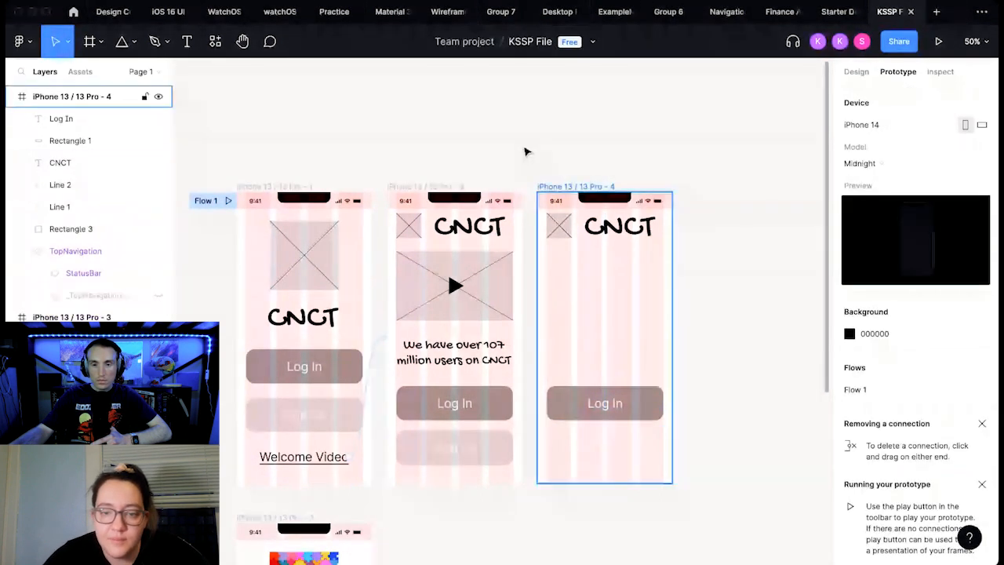
left_click(527, 150)
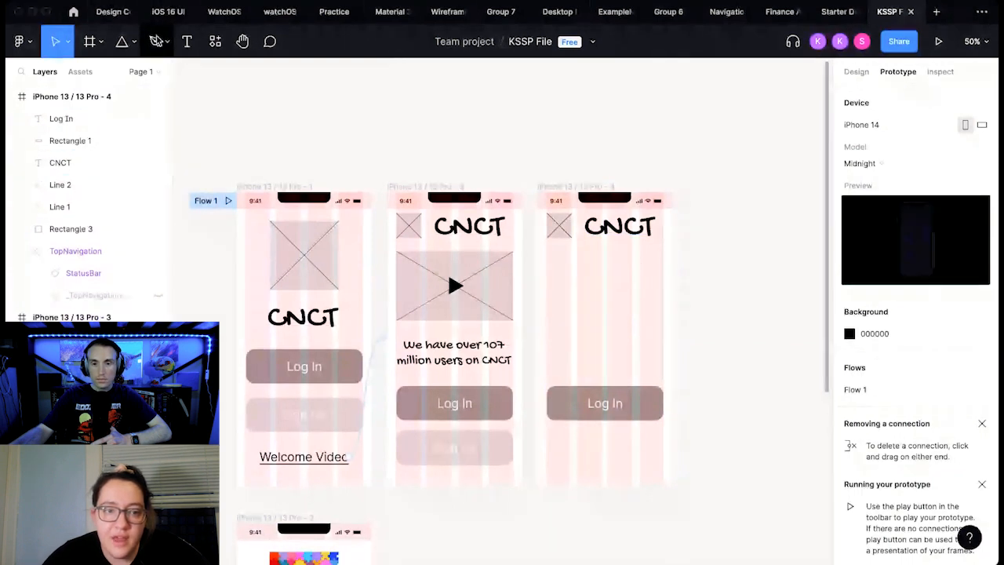
Step: Draw a thin rectangle about 334 × 32 below the CNCT header in the iPhone 13 / 13 Pro - 4 frame
left_click(186, 41)
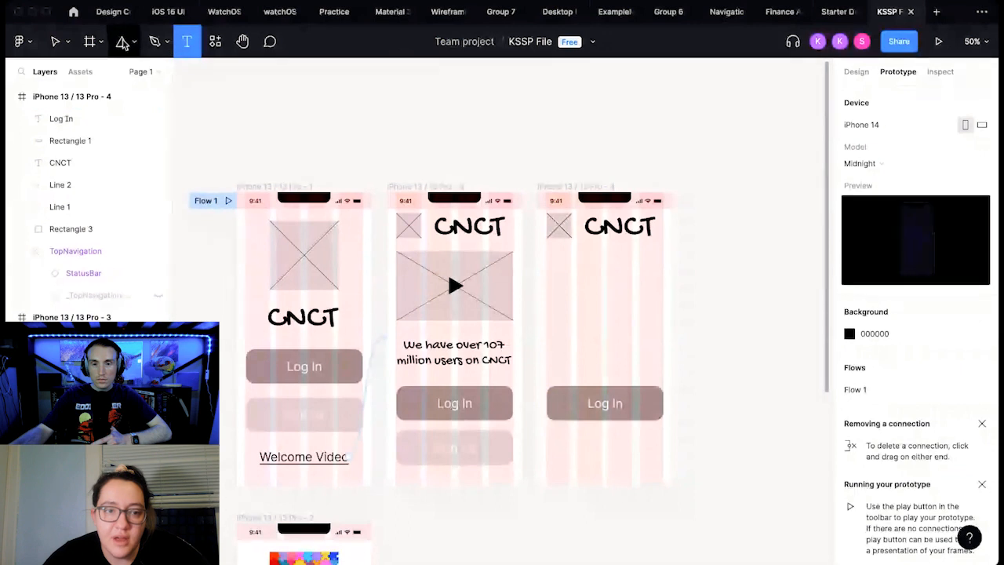
left_click(133, 42)
left_click(130, 76)
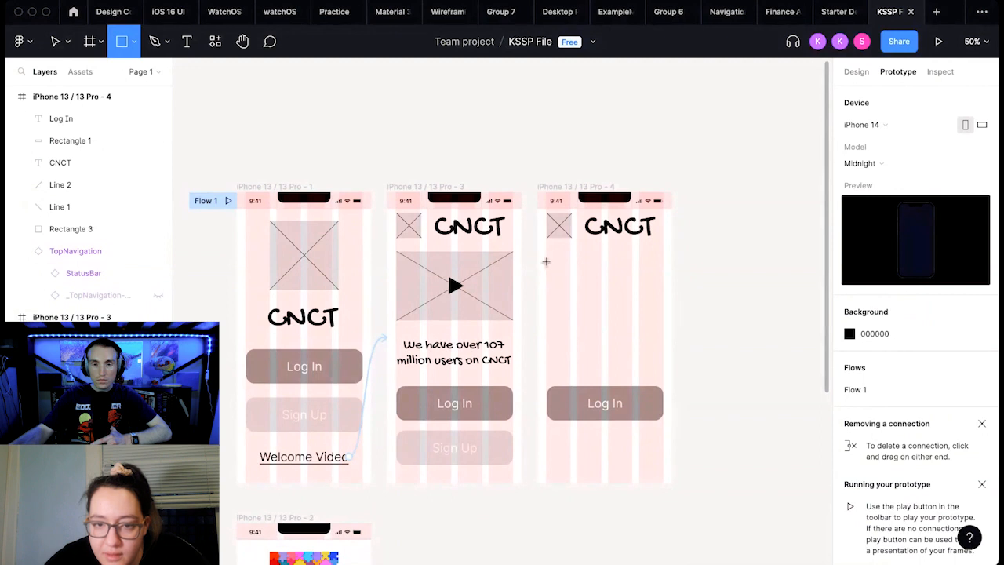
left_click_drag(546, 257, 636, 289)
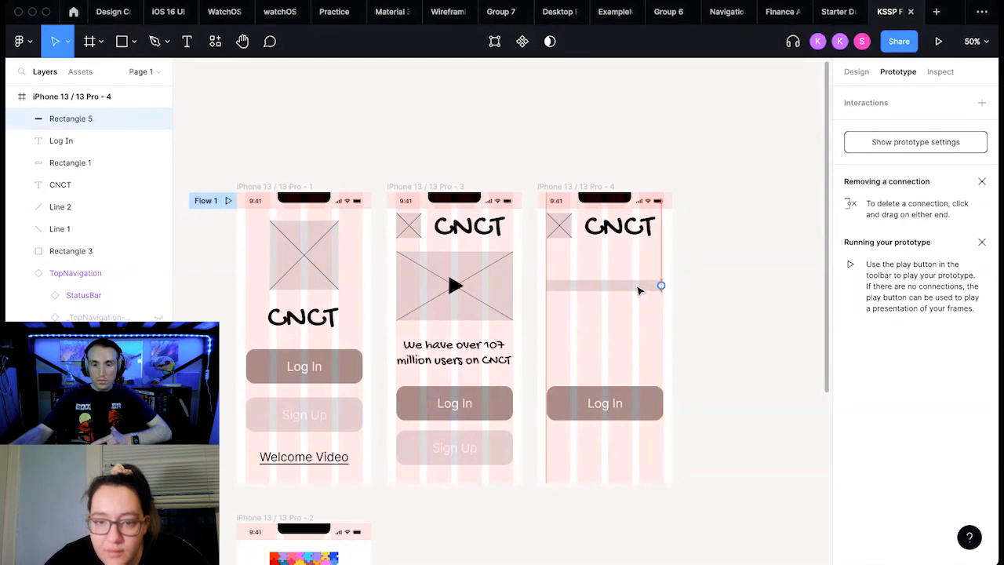
left_click(700, 292)
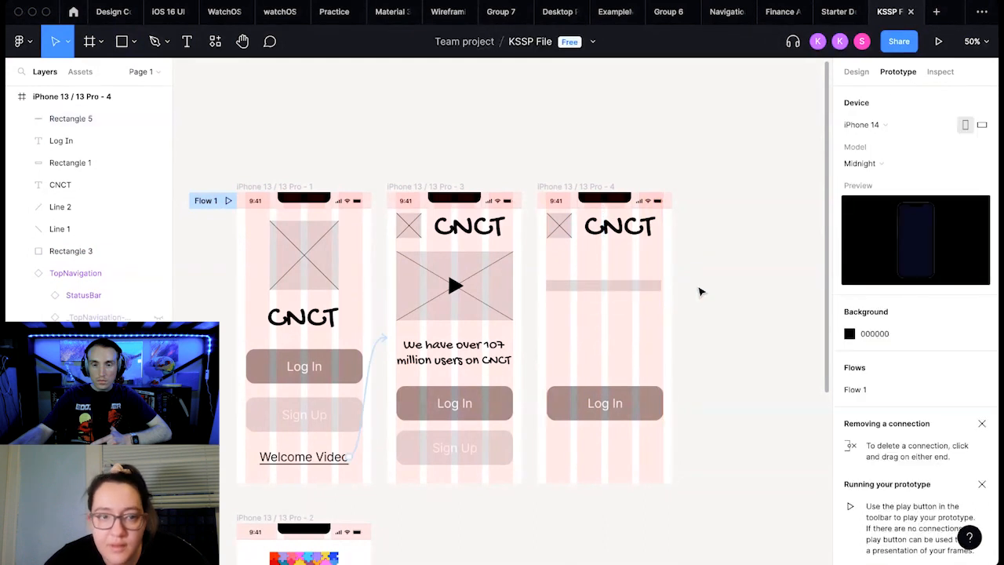
Step: Add a text box about 340 × 80 reading "Log In" directly below the CNCT header in the new frame
left_click(181, 44)
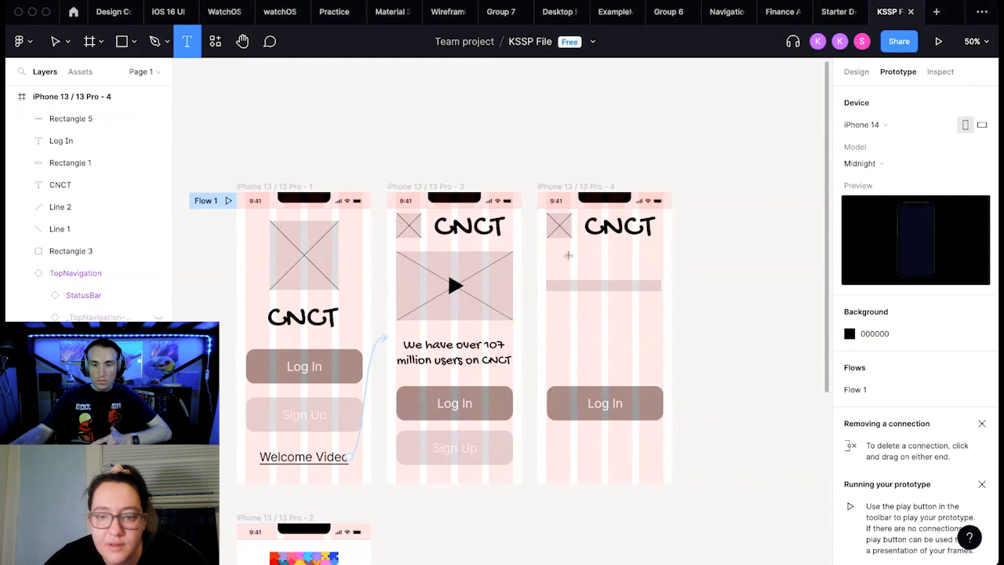
left_click_drag(546, 246, 665, 274)
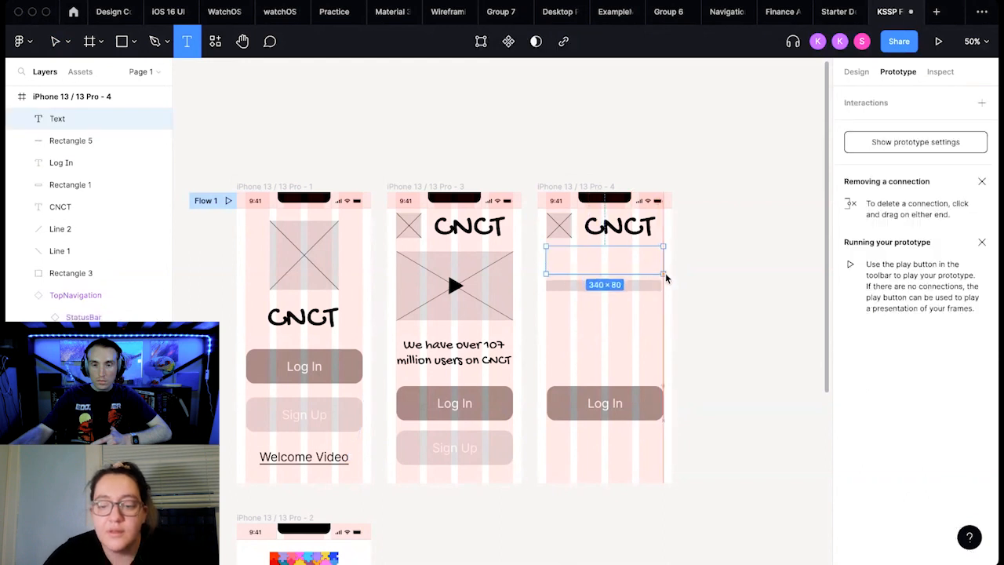
type("Log In")
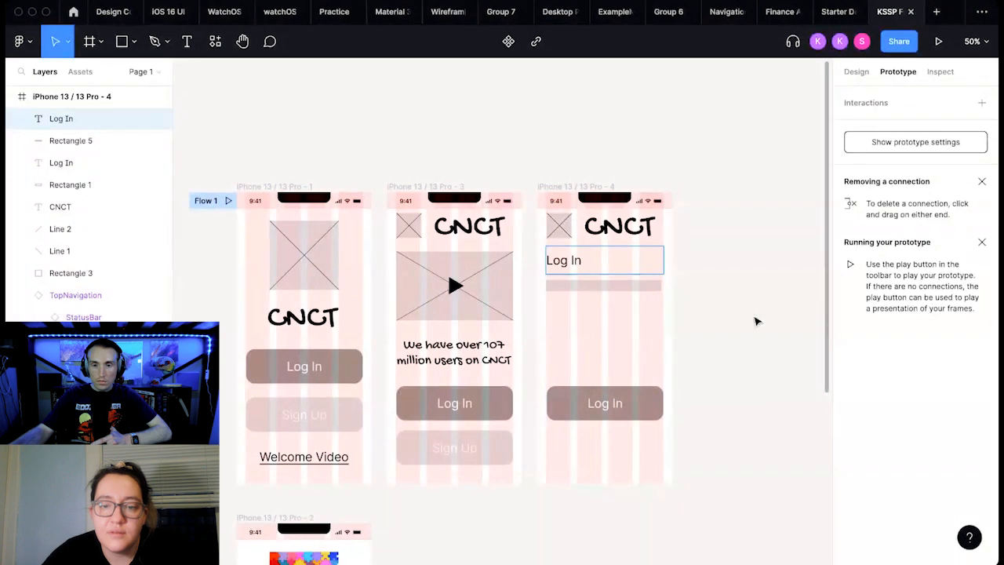
key("Escape")
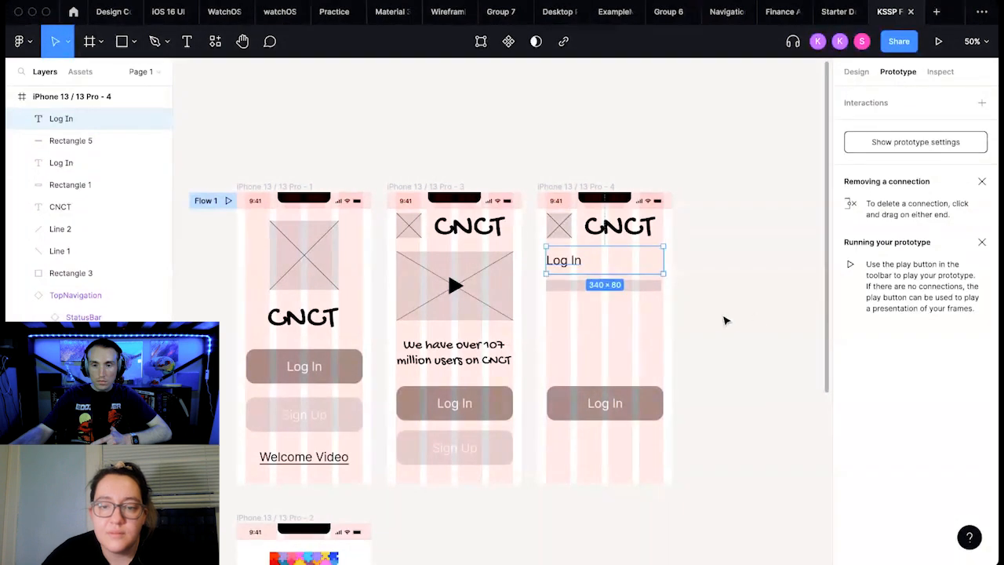
left_click(724, 320)
Step: Give the thin rectangle below the Log In heading a black 000000 stroke and a white FFFFFF fill
left_click(643, 287)
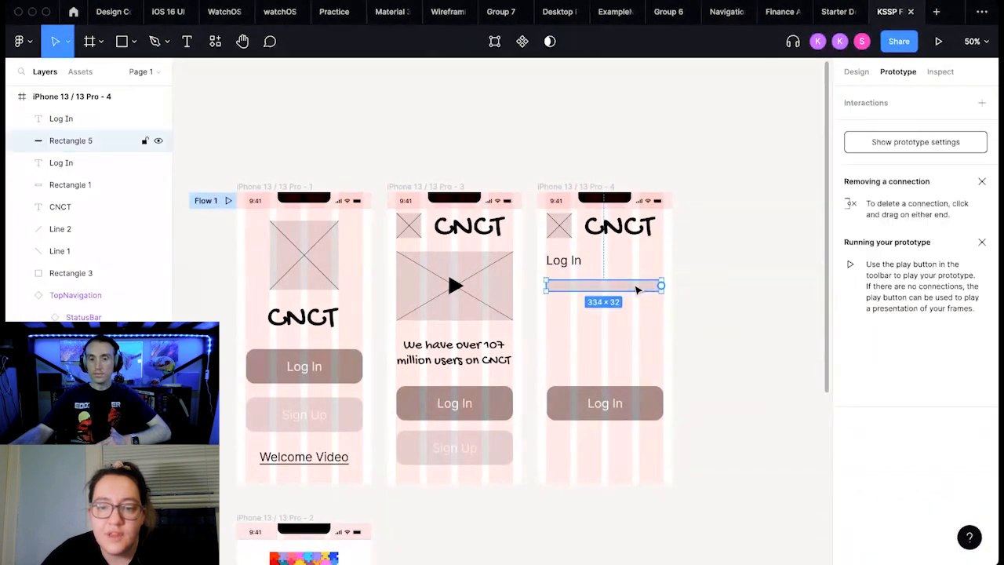
left_click(863, 76)
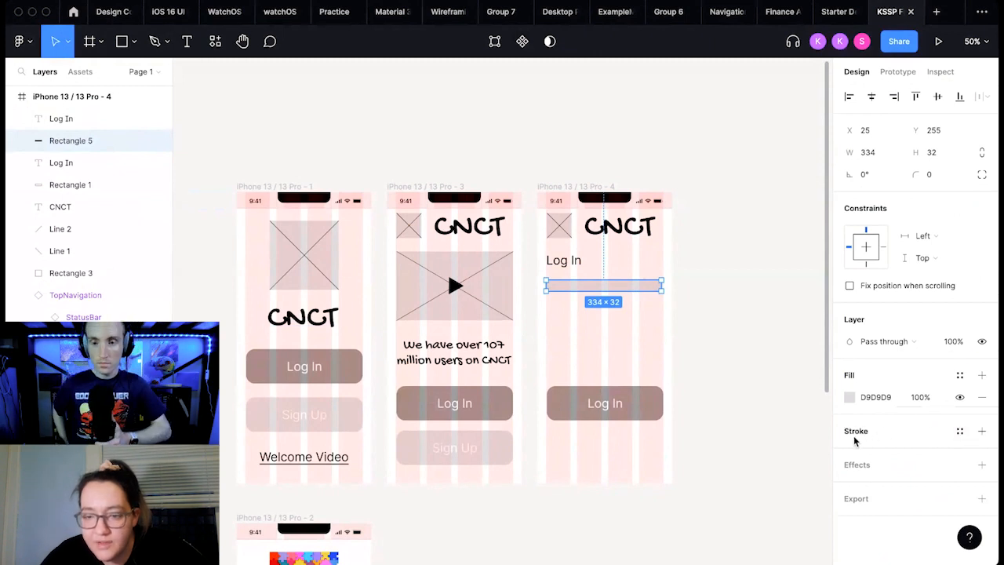
left_click(982, 430)
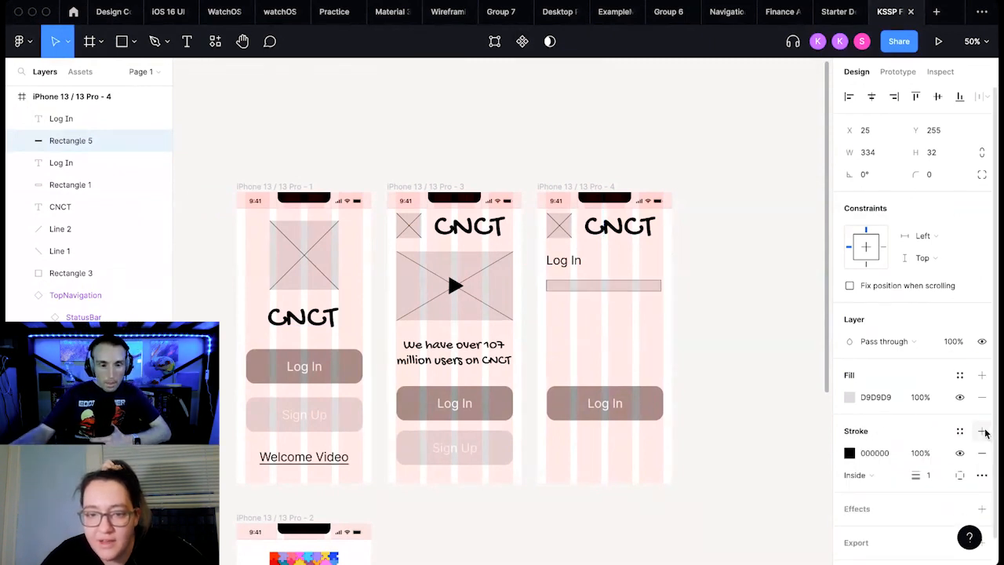
left_click(849, 397)
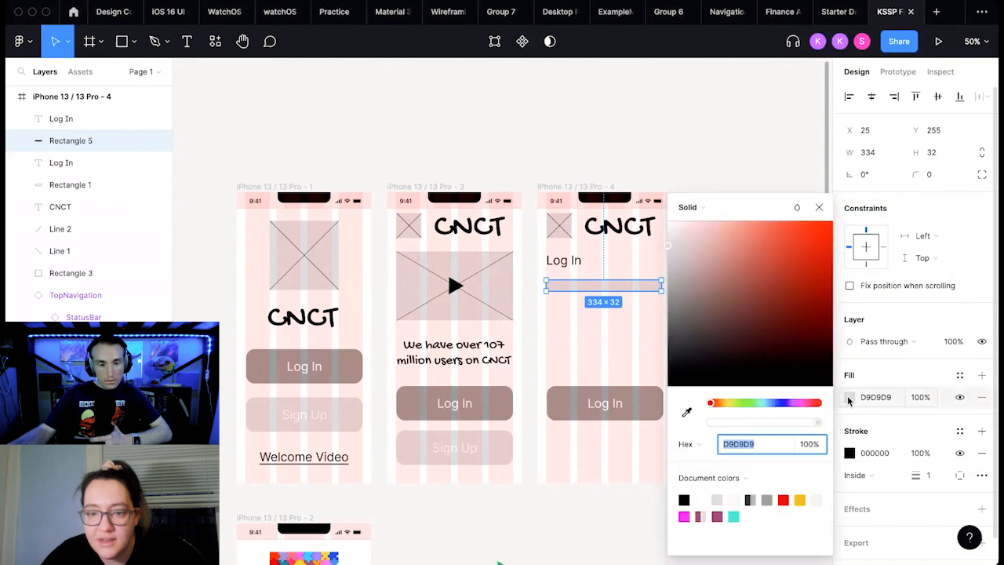
left_click(676, 227)
left_click_drag(680, 222, 641, 180)
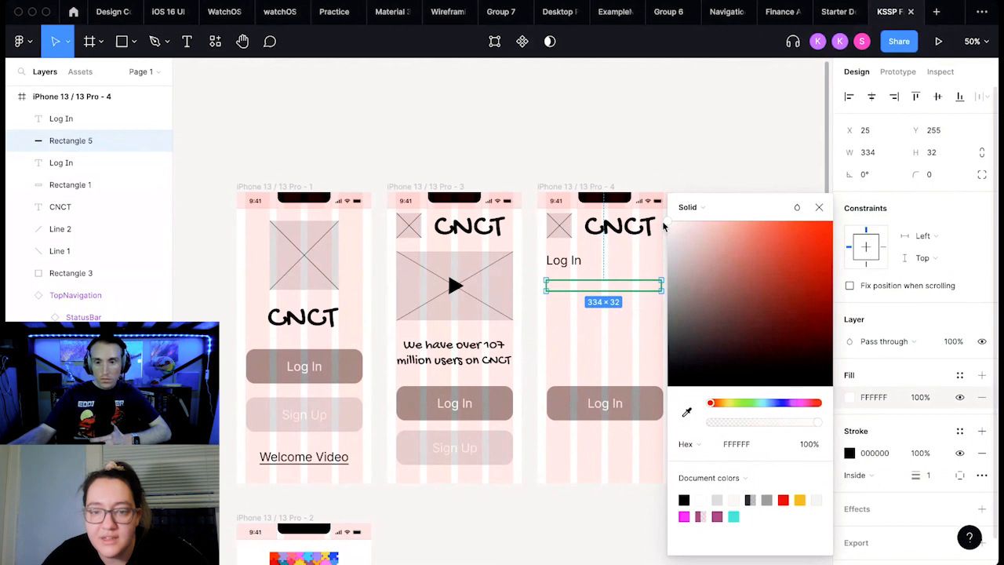
left_click(758, 231)
left_click(758, 231)
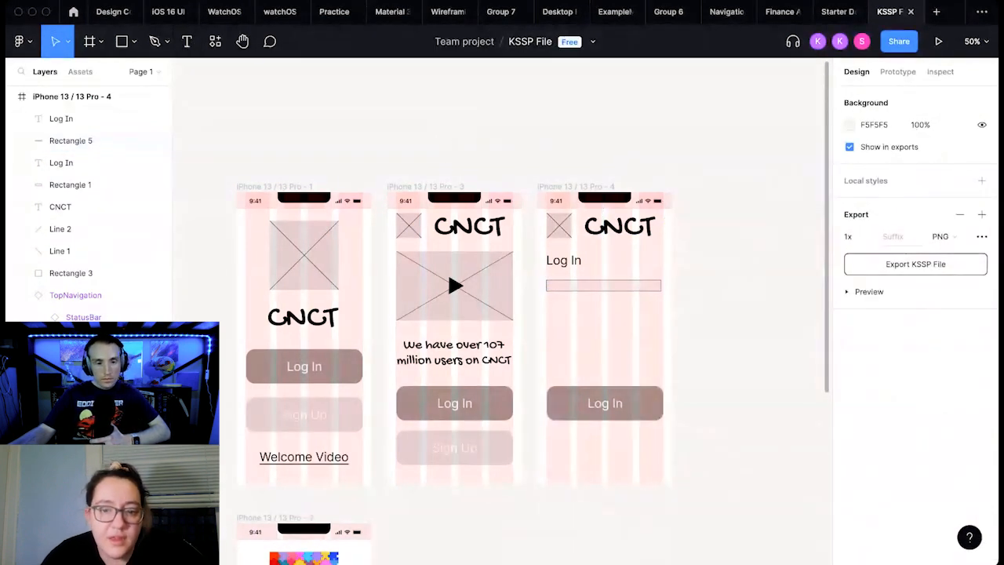
Step: Place an empty text box about 334 × 32 over the outlined rectangle
left_click(187, 41)
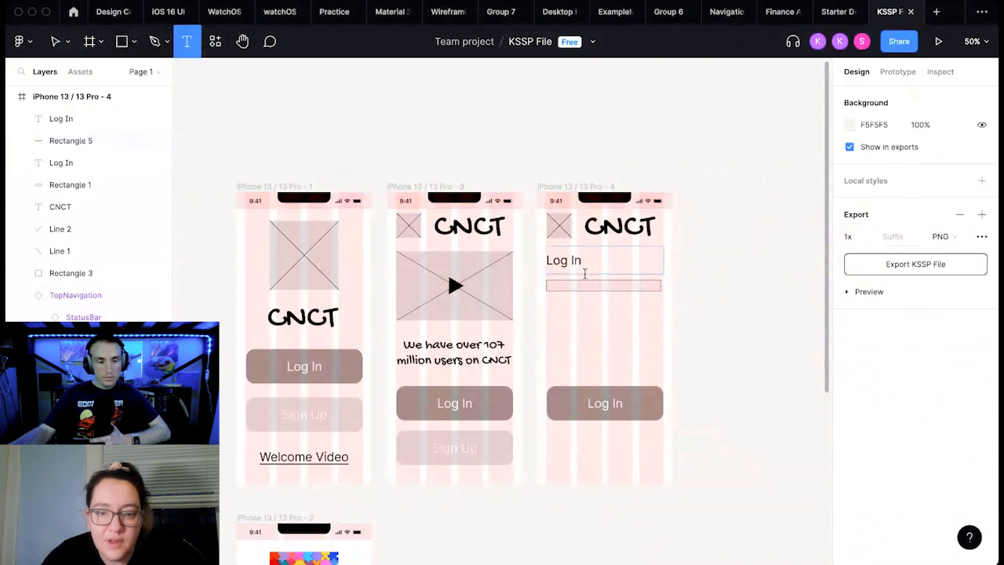
left_click_drag(548, 281, 661, 288)
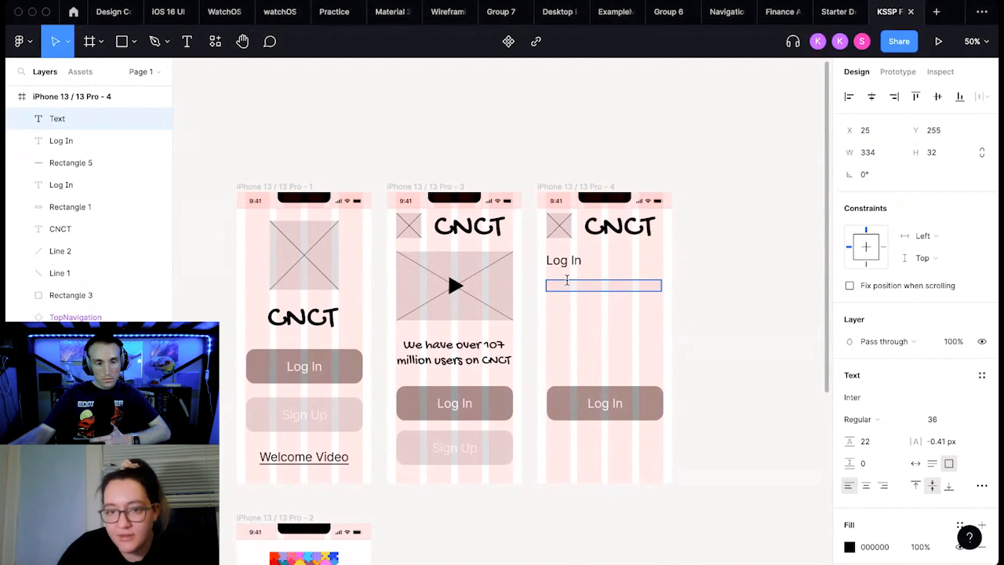
Step: Copy the first input field of the CTA Form from the Wireframing (Copy) file
left_click(436, 17)
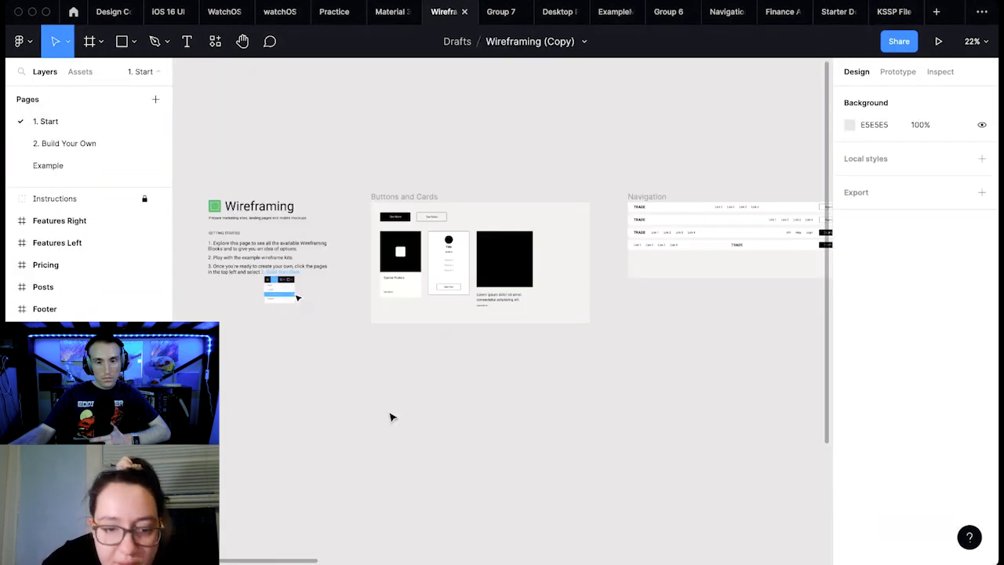
left_click_drag(306, 562, 683, 523)
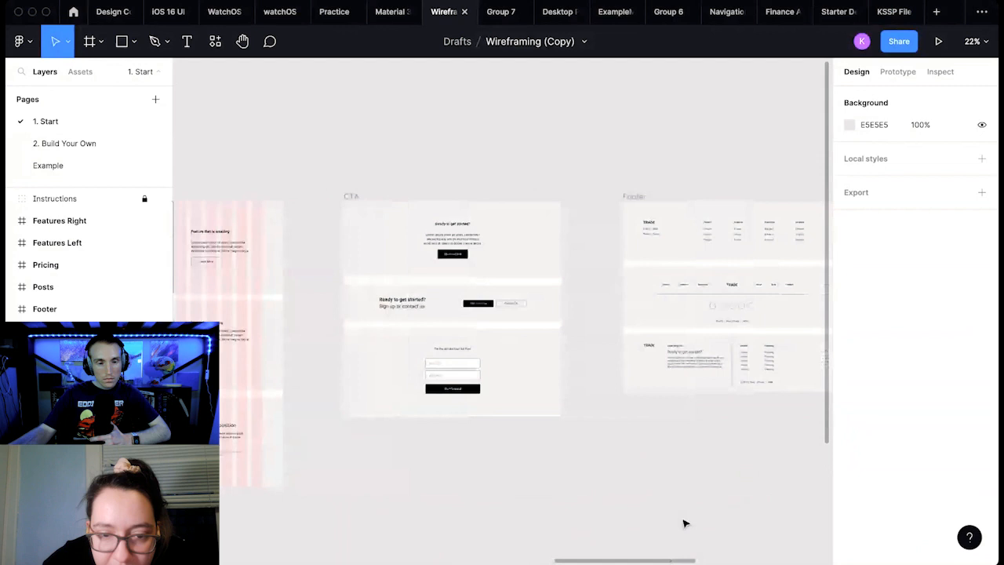
left_click(486, 378)
mouse_move(423, 359)
left_mouse_down()
mouse_move(442, 371)
mouse_move(428, 357)
left_mouse_up()
double_click(441, 363)
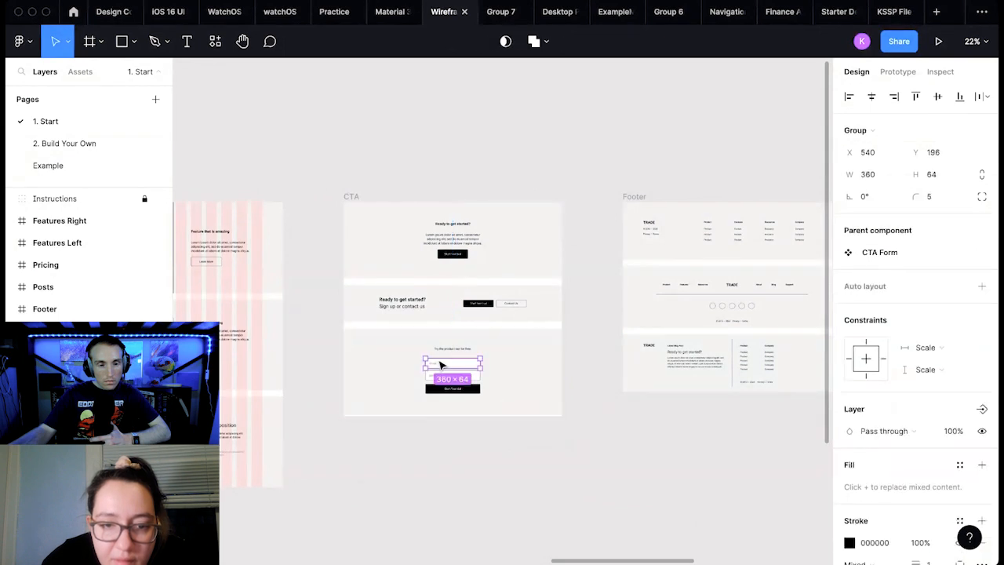
right_click(444, 370)
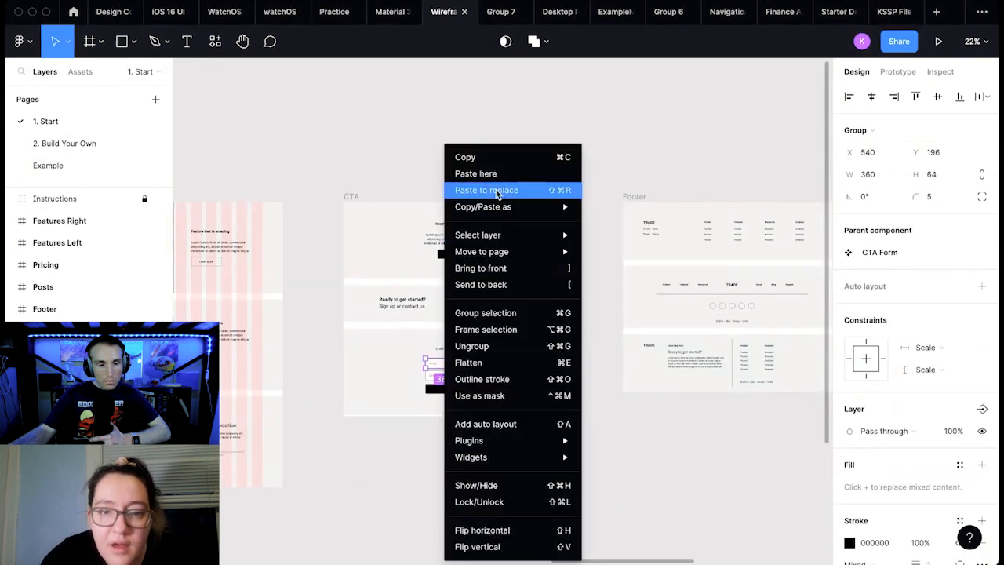
left_click(483, 156)
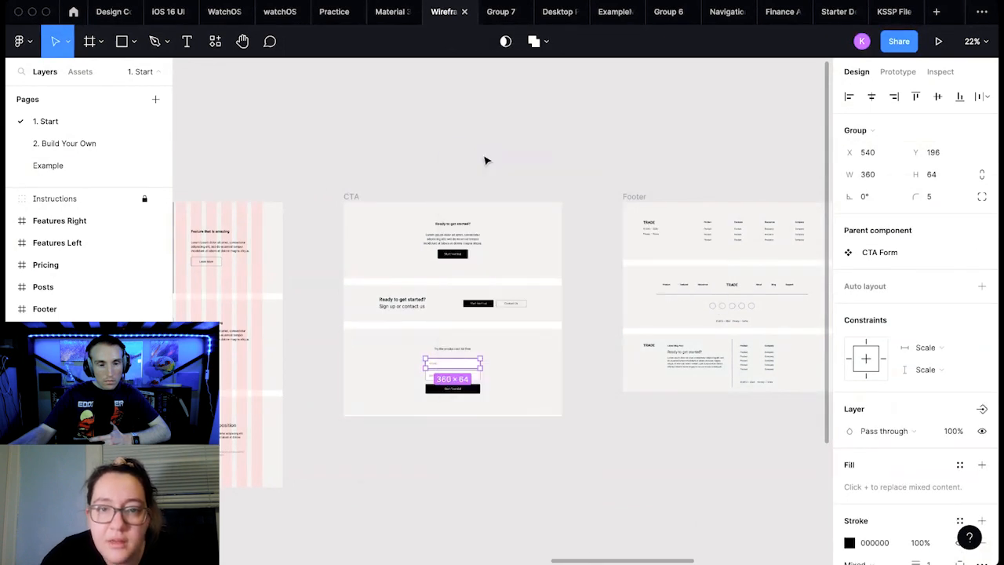
Step: Return to the KSSP File and delete the outlined rectangle below the Log In heading
left_click(902, 13)
left_click(644, 314)
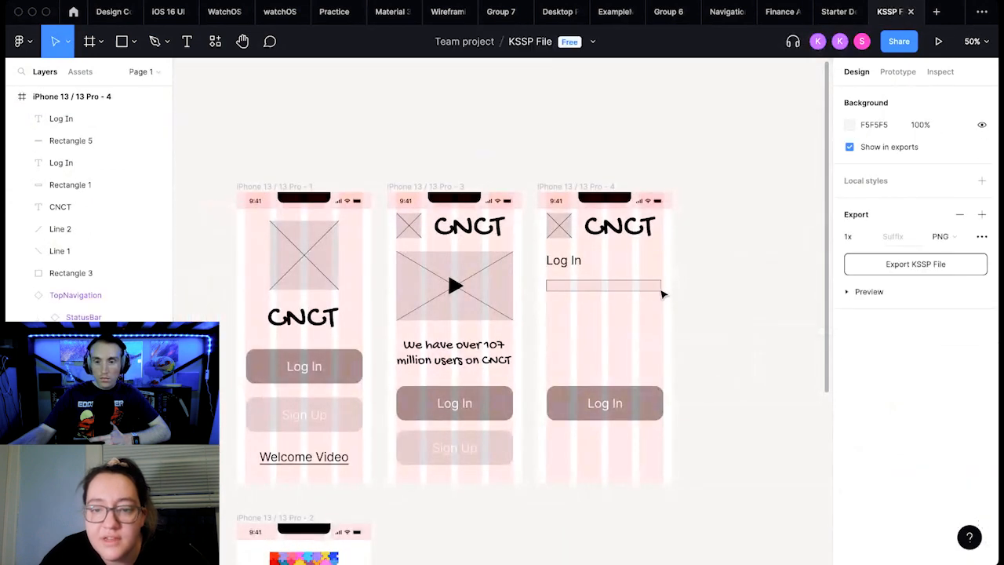
left_click(659, 287)
key("Delete")
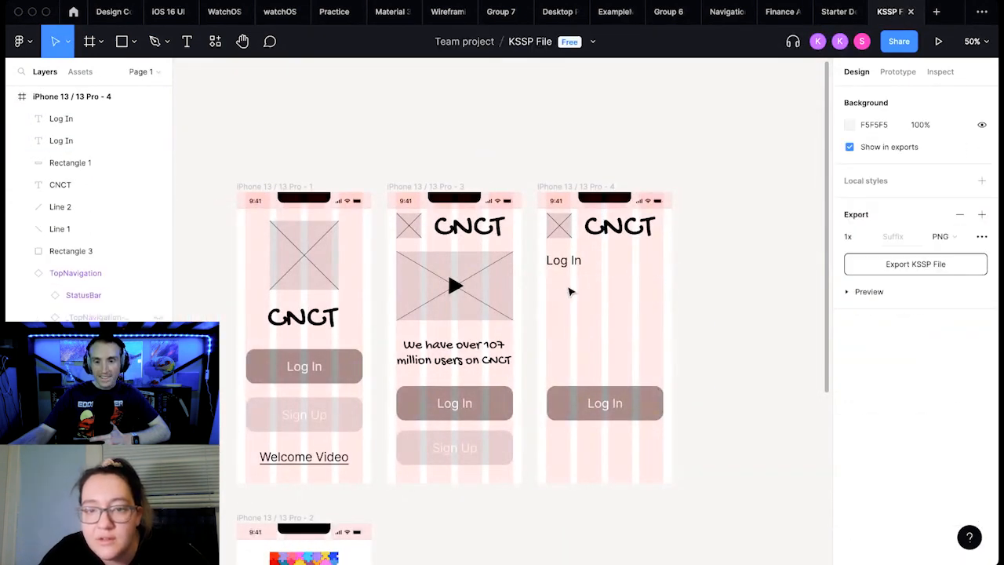
Step: Paste the copied input field below the Log In heading, aligned with it, and resize the field to about 340 × 60
right_click(569, 288)
left_click(618, 156)
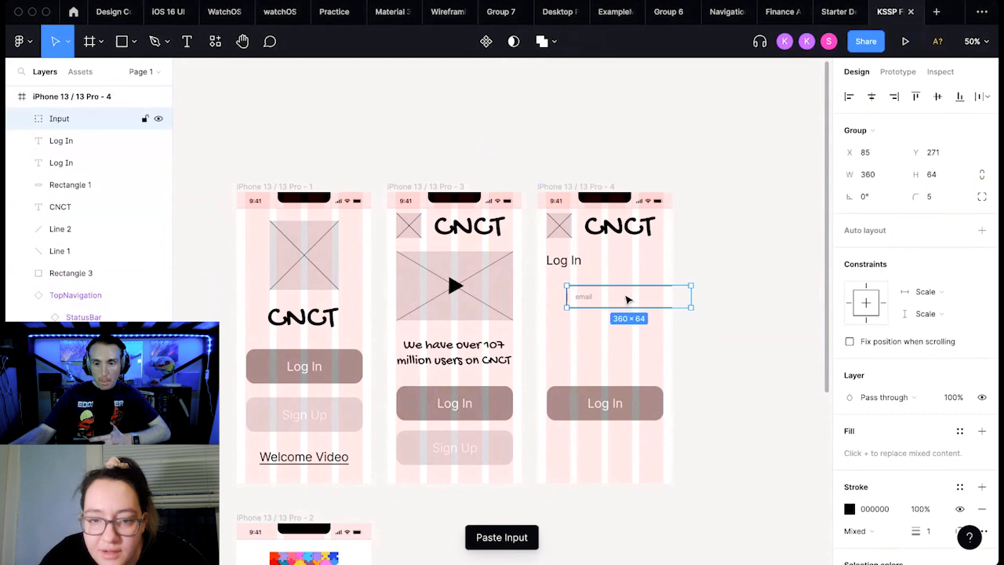
left_click_drag(627, 300, 605, 288)
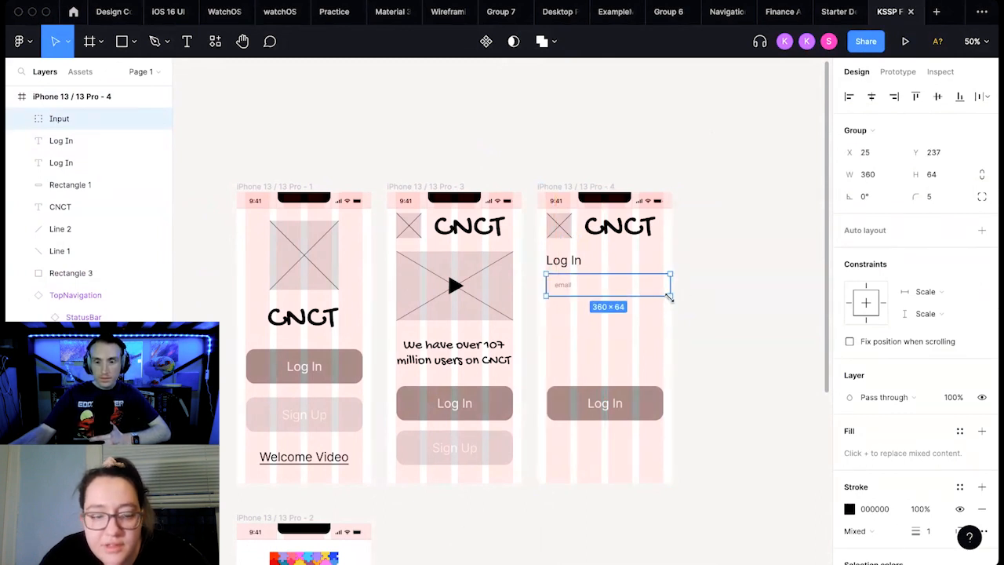
left_click_drag(669, 295, 664, 298)
left_click_drag(652, 291, 663, 293)
left_click(727, 279)
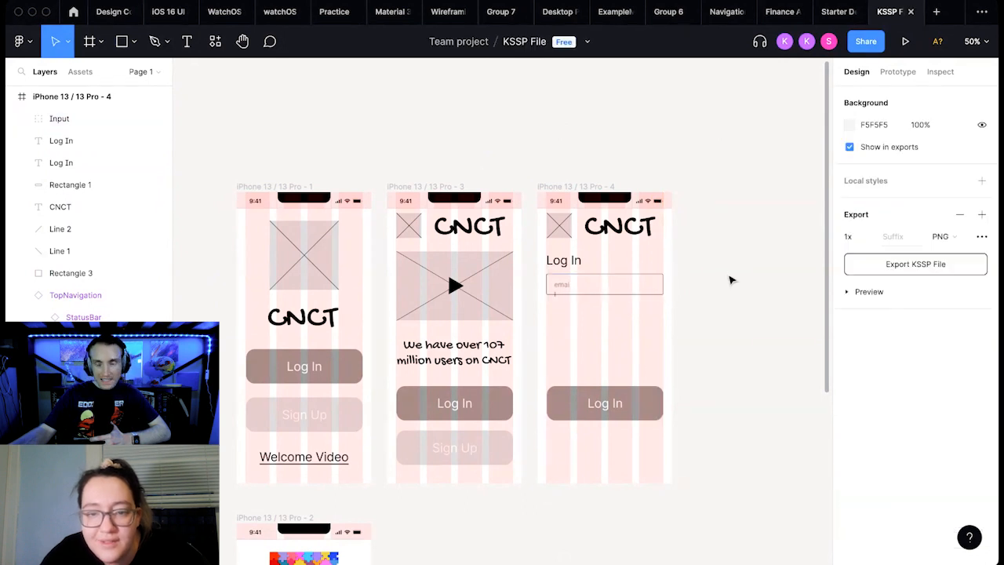
Step: Widen the email placeholder's text box inside the input field so the word fits on one line
left_click(565, 288)
double_click(561, 289)
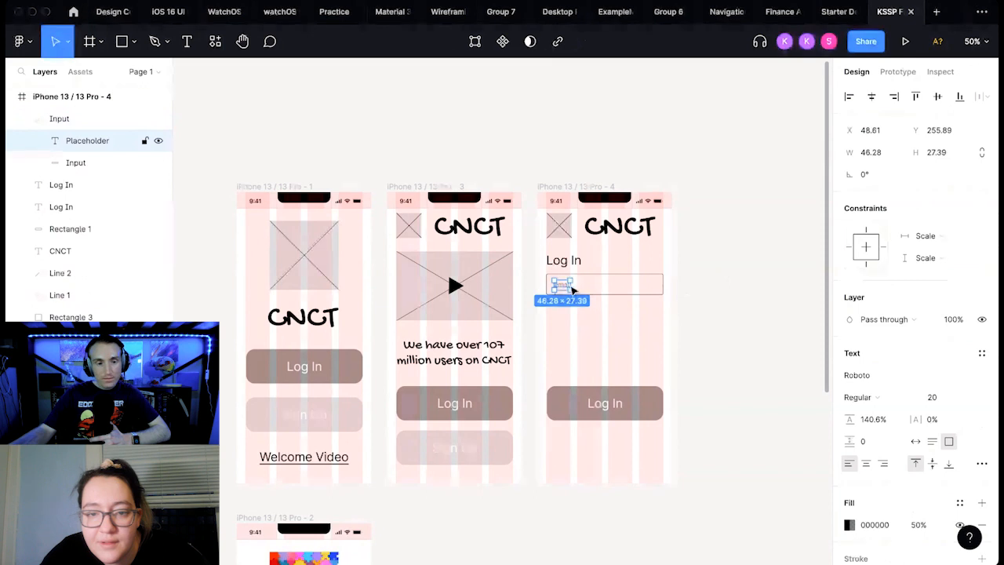
left_click_drag(570, 284, 579, 284)
left_click(705, 278)
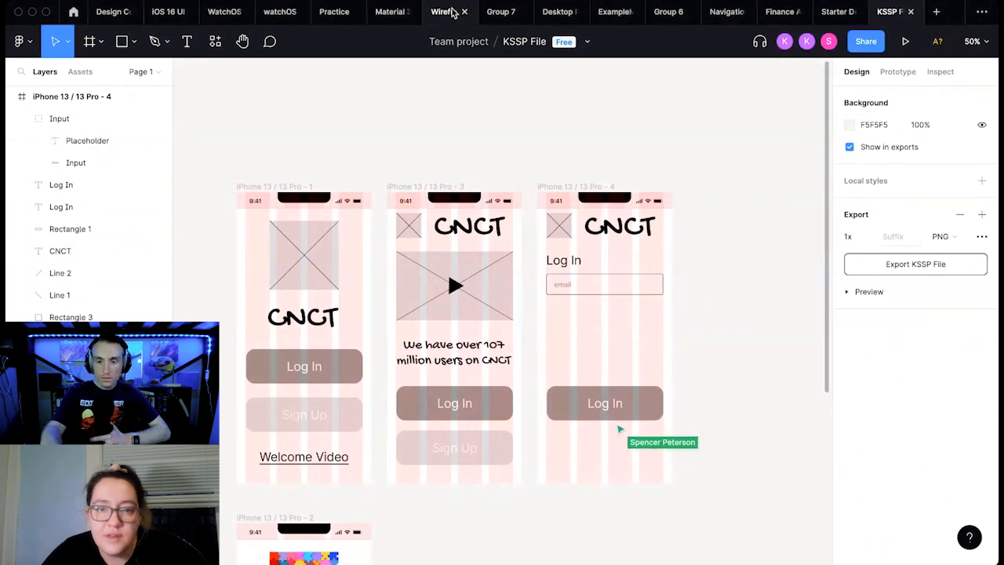
Step: Change the field's placeholder to "email/phone number" and widen its text box to fit the wording on one line
left_click(578, 289)
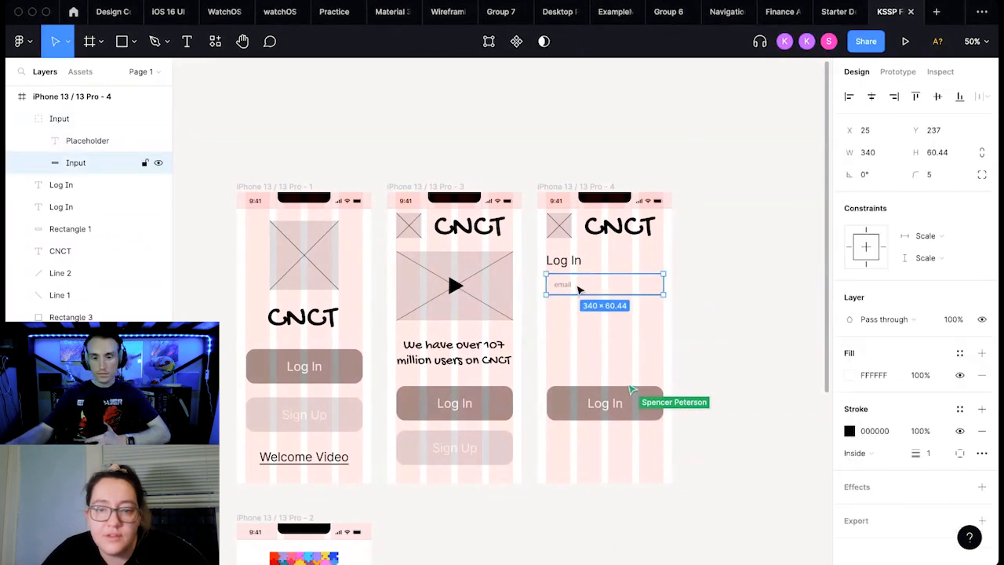
double_click(566, 286)
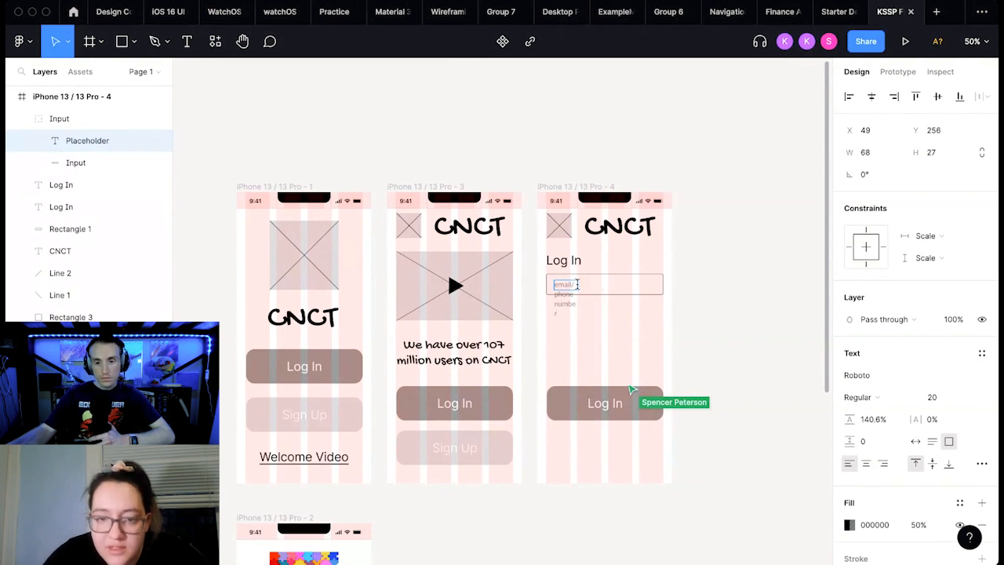
key("Escape")
left_click_drag(588, 283, 628, 283)
left_click(686, 276)
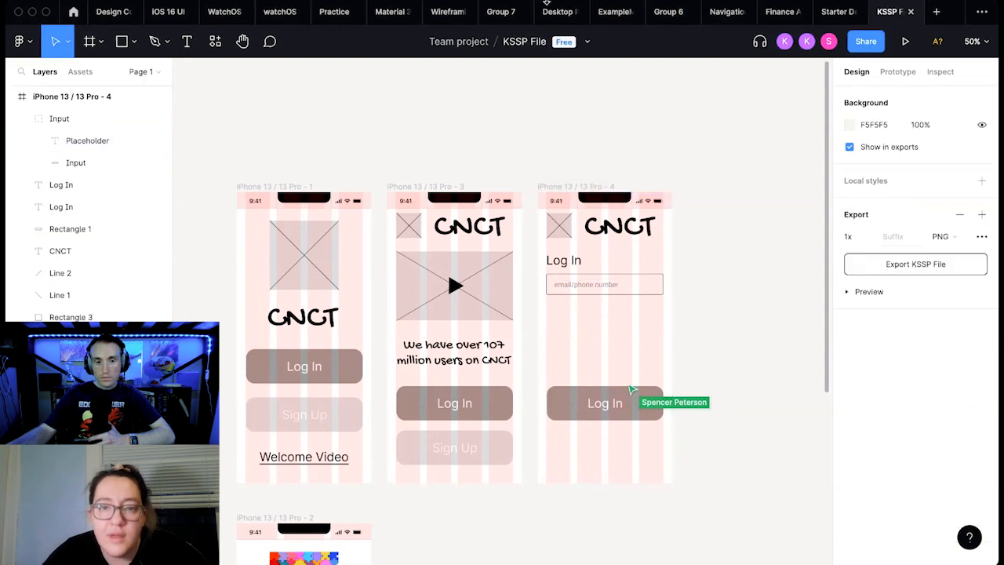
Step: Switch to the Wireframing file and copy the password input field of the CTA Form
left_click(436, 14)
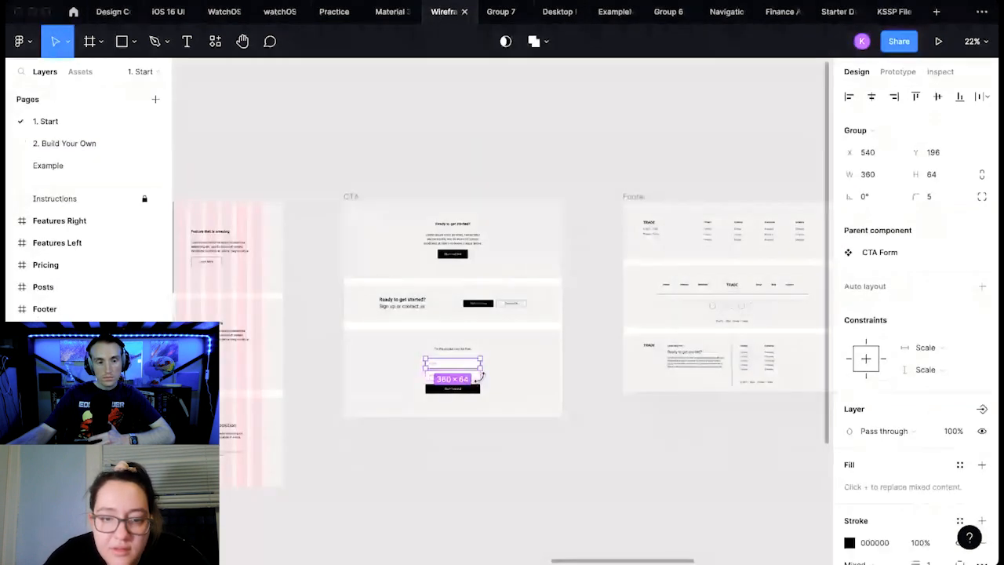
left_click(473, 377)
right_click(473, 380)
left_click(549, 157)
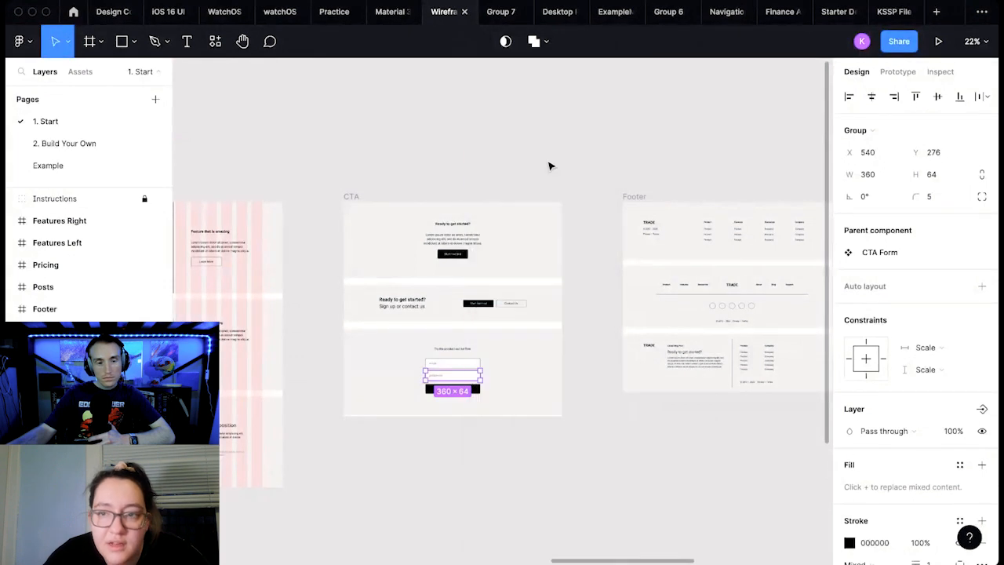
Step: Return to the KSSP File, paste the password field below the email/phone number field and resize it to about 340 × 60
left_click(883, 13)
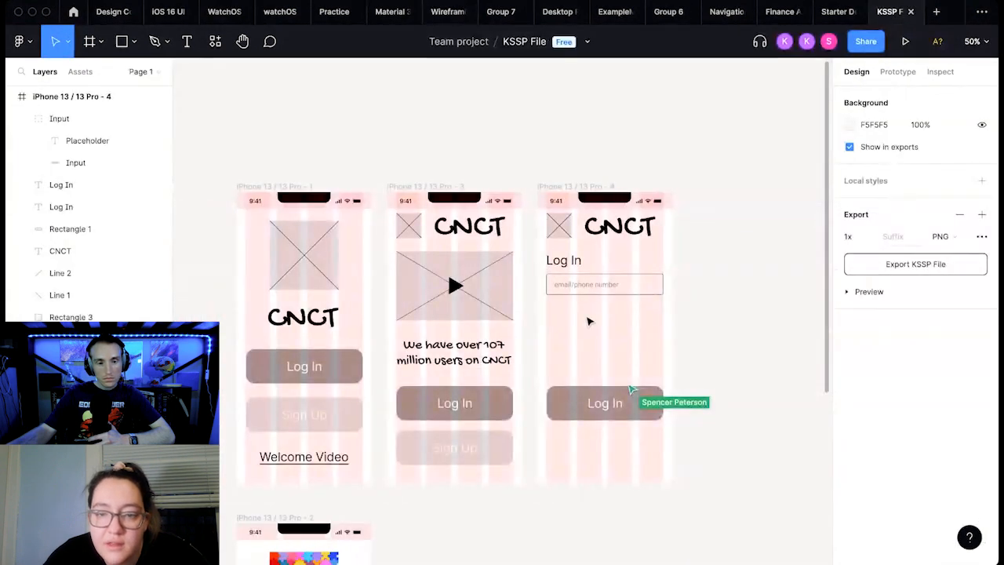
right_click(596, 314)
left_click(642, 156)
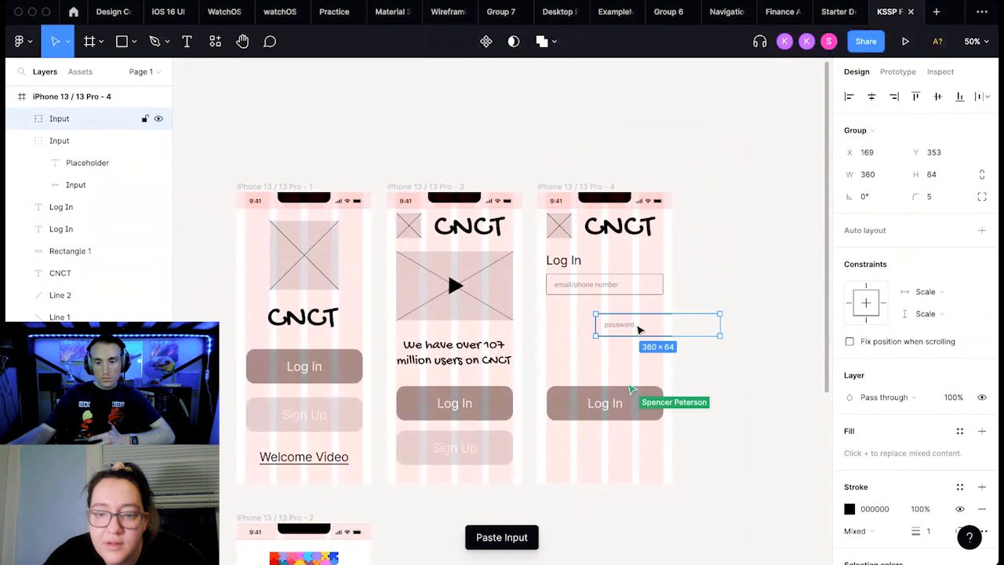
left_click_drag(639, 330, 590, 321)
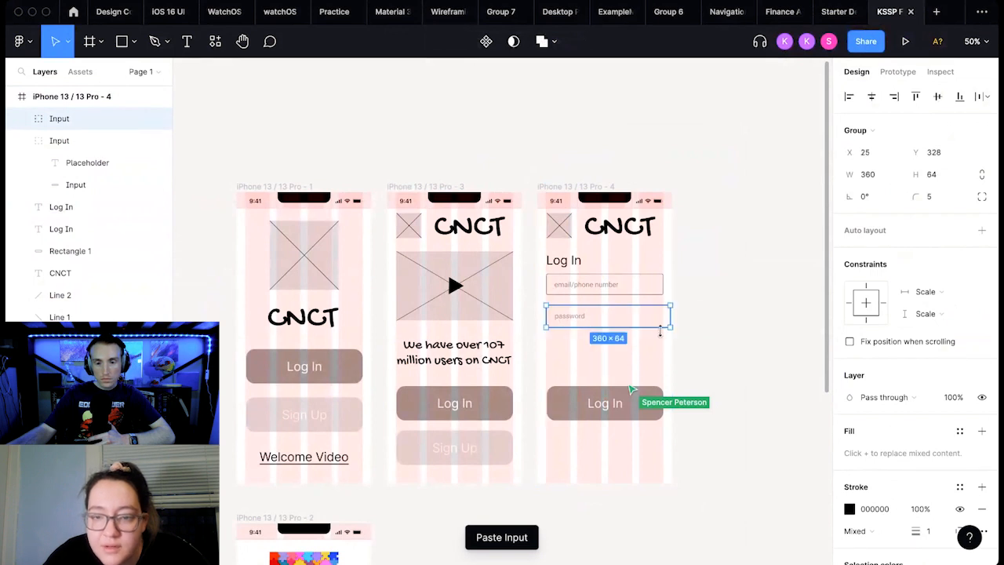
left_click_drag(670, 326, 663, 324)
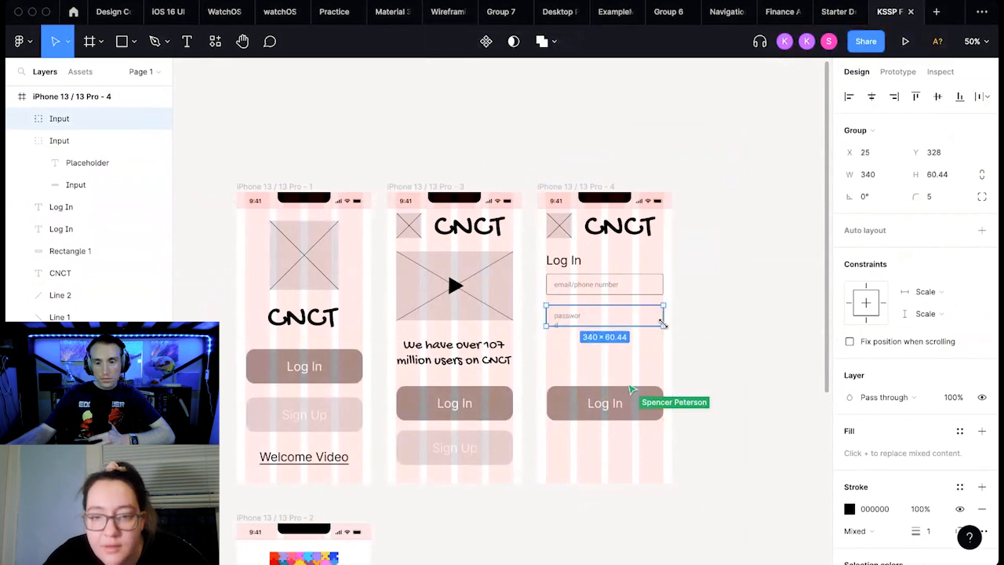
Step: Widen the password placeholder's text box to about 96 so the word fits on one line
double_click(564, 320)
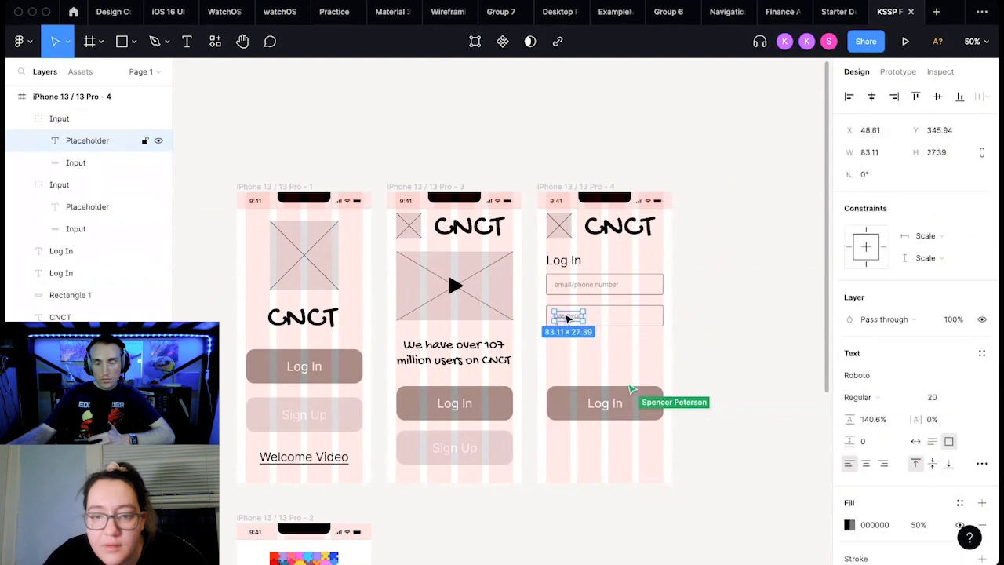
left_click_drag(592, 317, 589, 317)
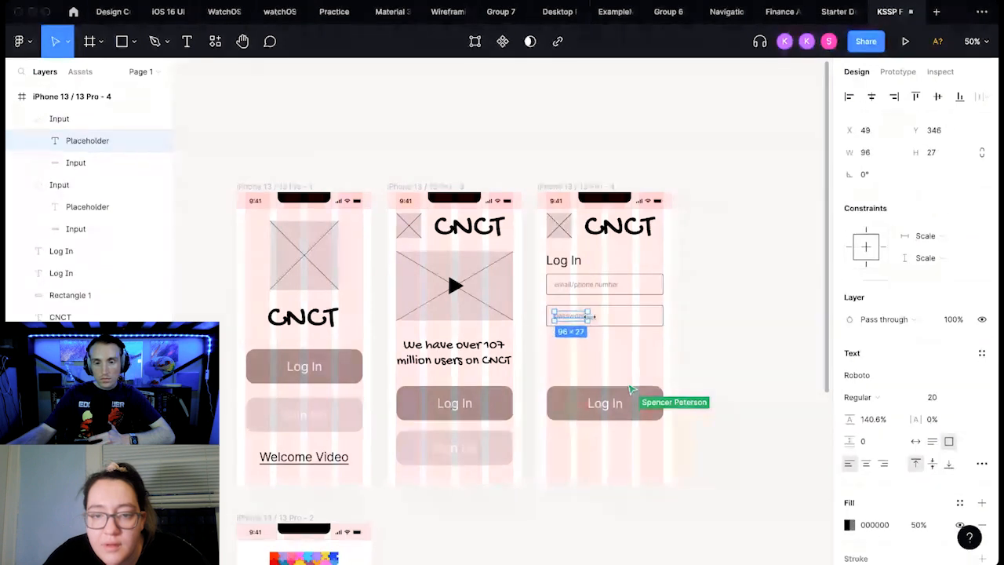
left_click(701, 321)
Step: Move both input fields down to just above the Log In button, and the Log In heading down to just above the fields
left_click_drag(701, 320, 592, 336)
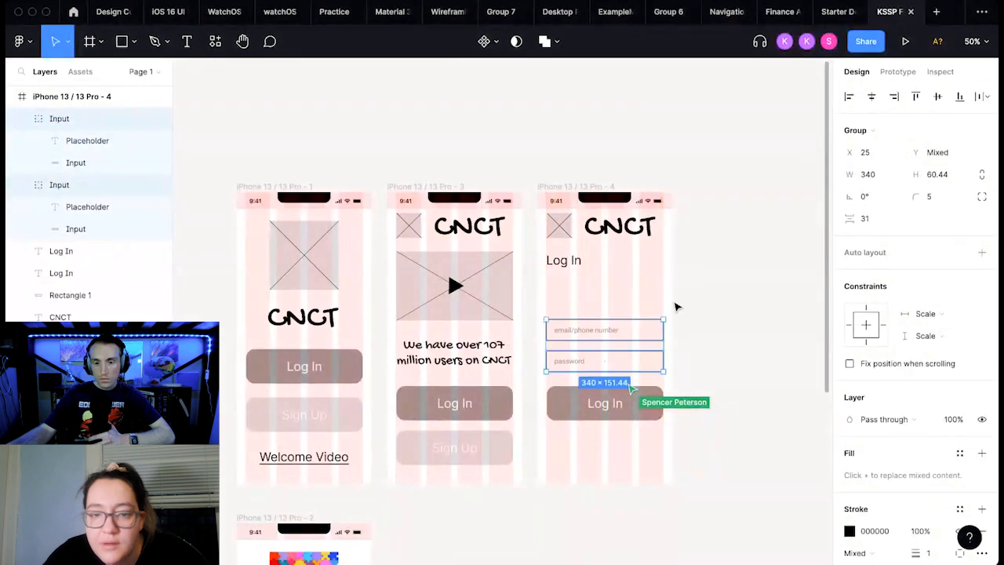
left_click(580, 263)
double_click(573, 272)
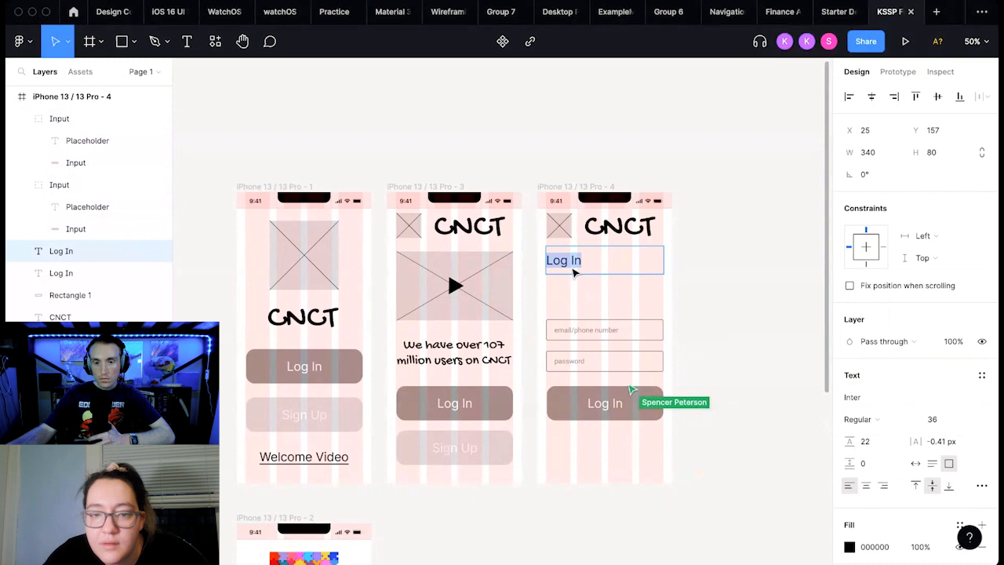
key("Escape")
left_click_drag(574, 270, 579, 300)
left_click(715, 266)
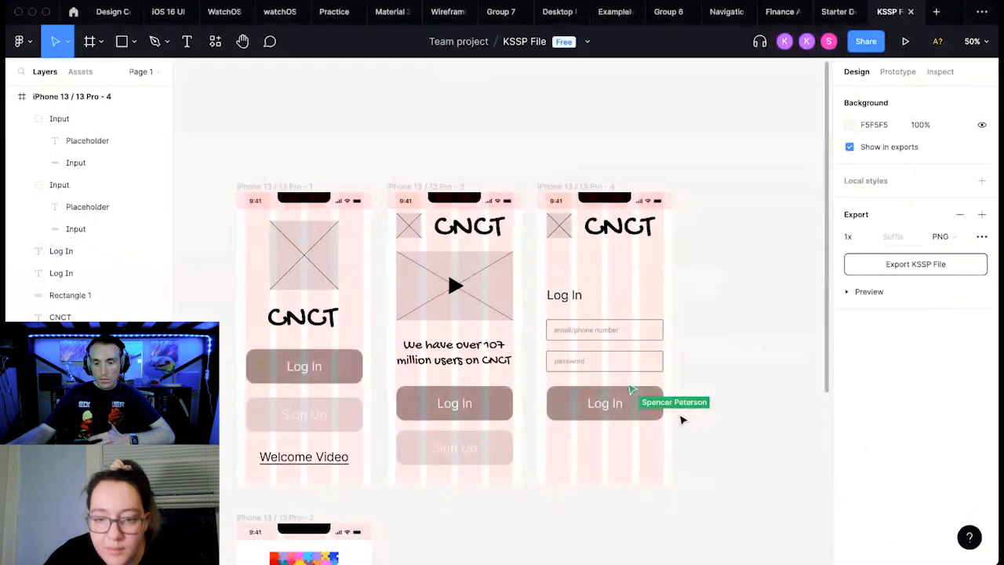
Step: Move the Log In button and its label further down on the log-in screen, leaving a gap below the password field
left_click_drag(662, 427, 577, 449)
left_click_drag(648, 445, 649, 417)
left_click(714, 378)
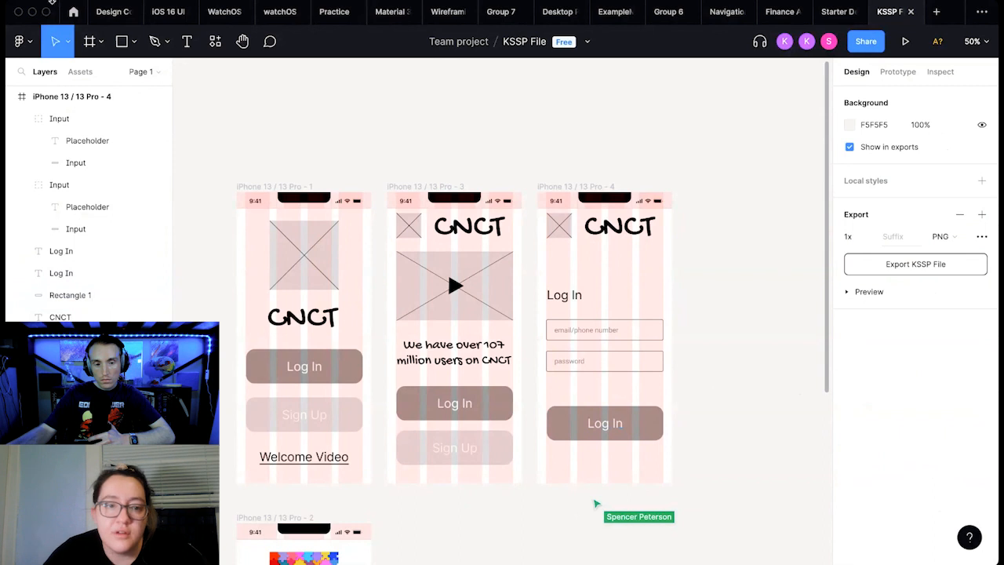
Step: Add the text "Forgot Password" between the password field and the Log In button
key("t")
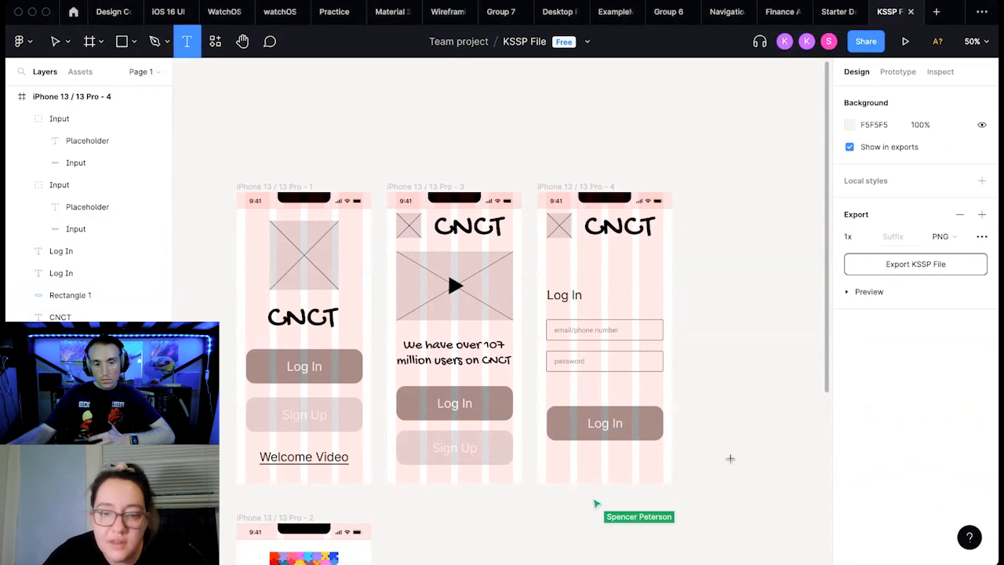
left_click(549, 375)
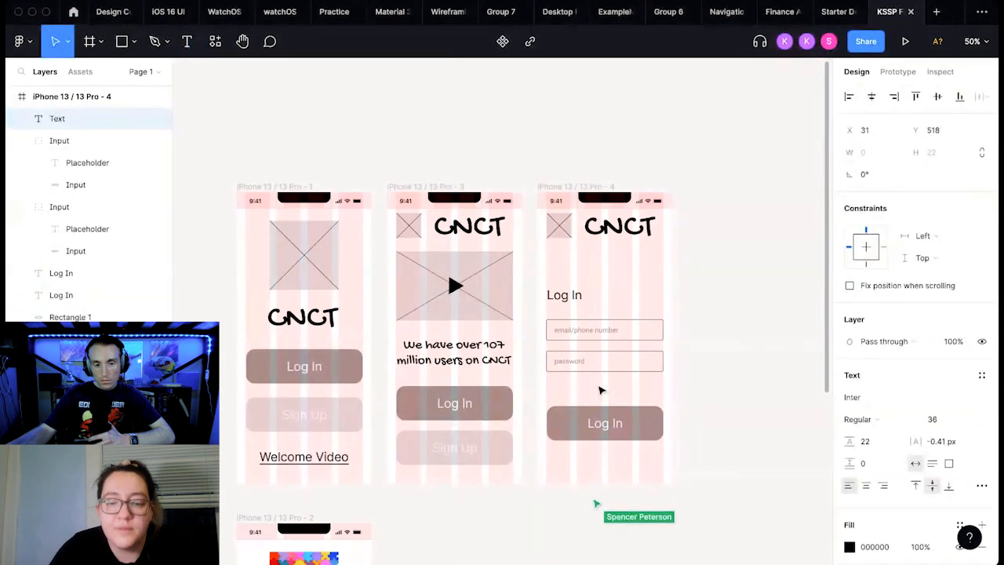
type("Forgot Pa")
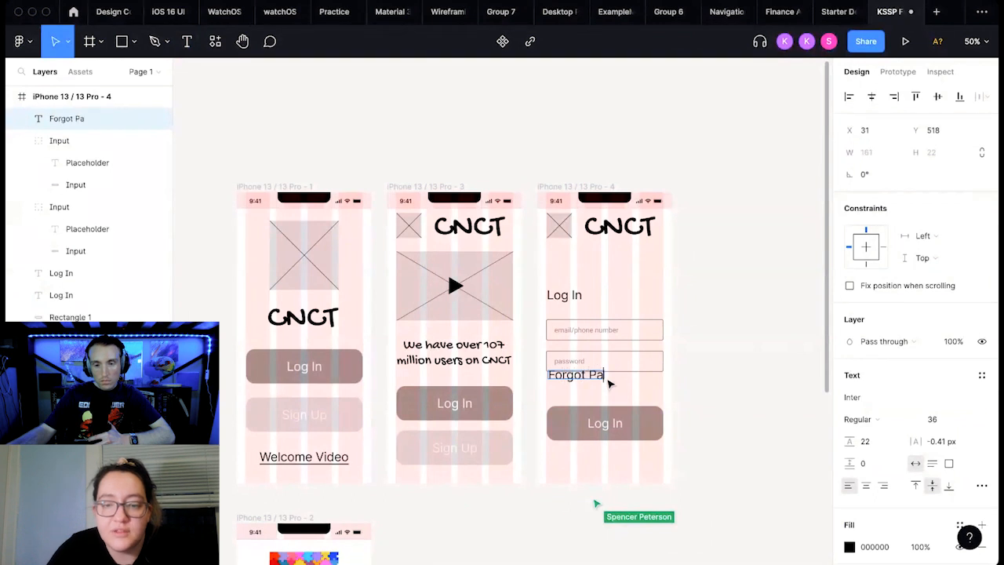
type("ssword")
key("Escape")
left_click_drag(634, 375, 634, 389)
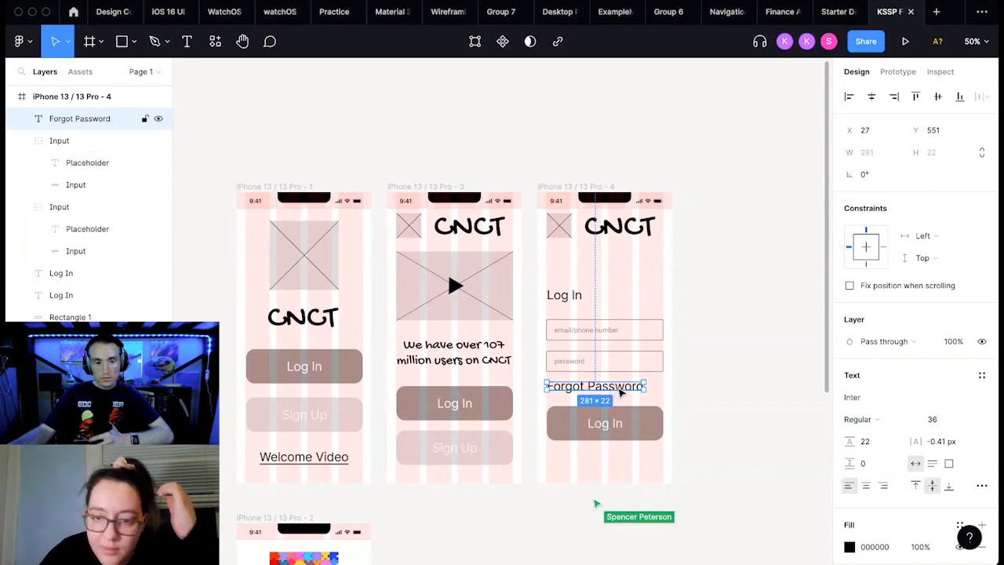
Step: Set the Forgot Password text to font size 20 and add a question mark at its end
key("Return")
left_click(965, 419)
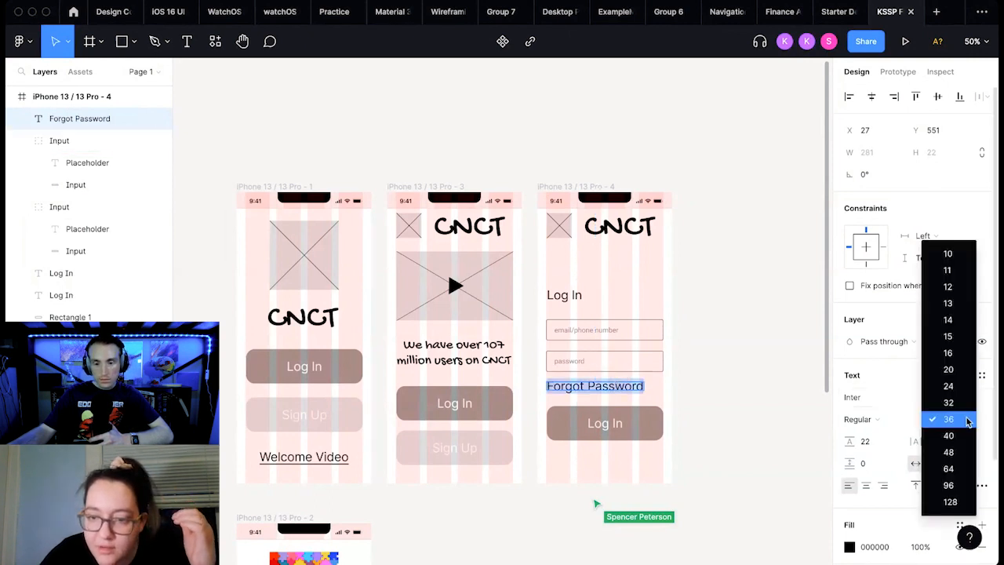
left_click(965, 369)
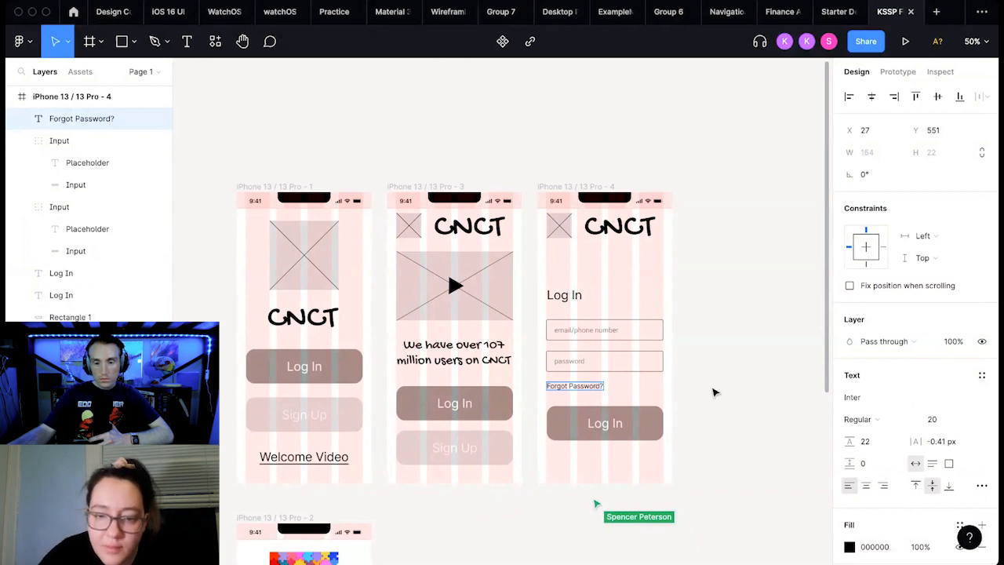
key("Escape")
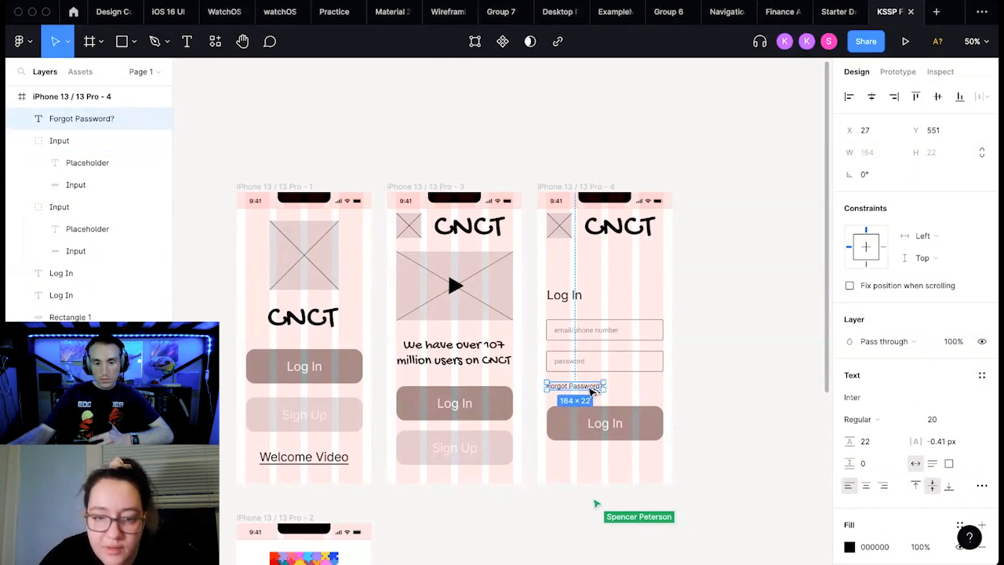
left_click(726, 379)
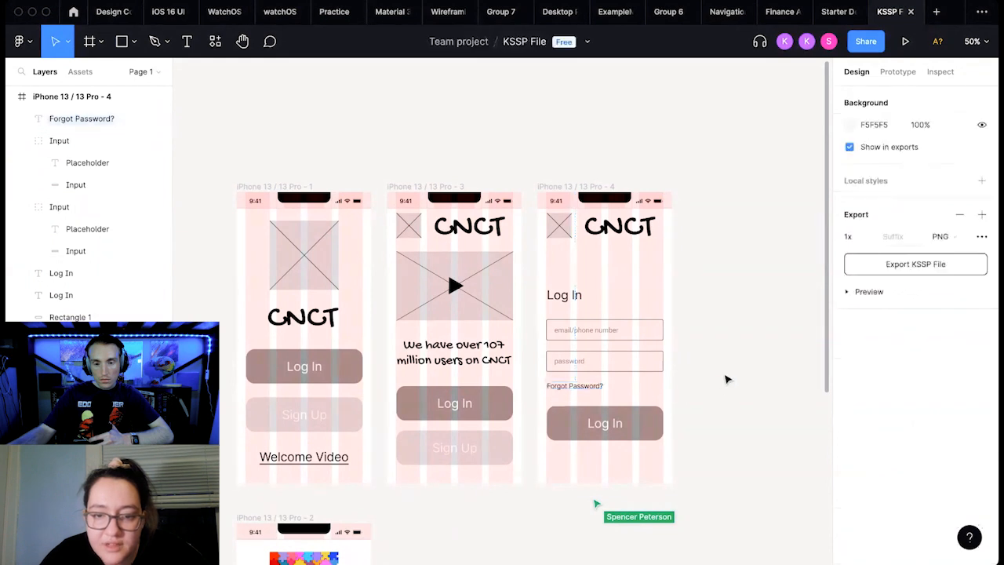
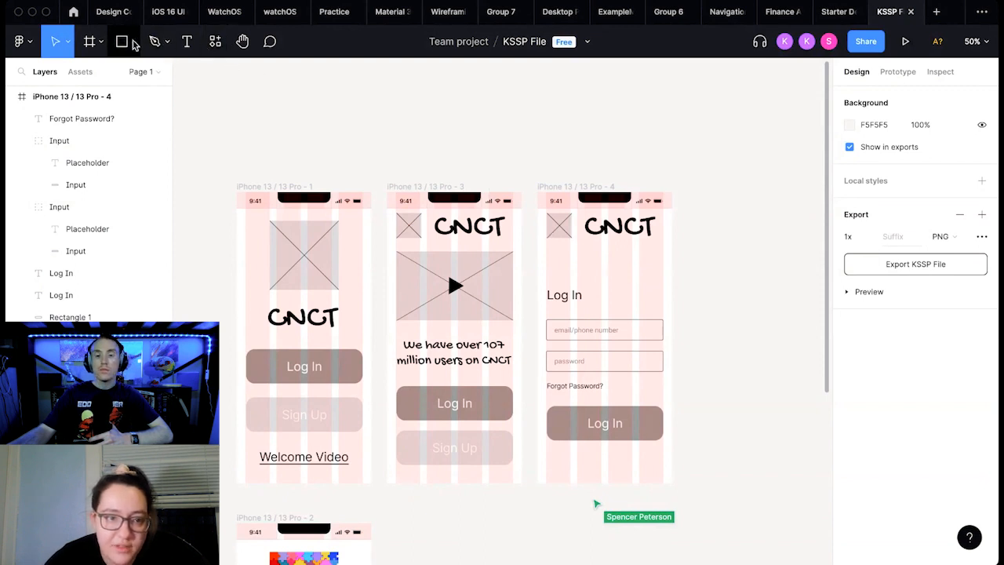
Step: Draw a left-pointing arrow about 25 long at the upper-left corner of the logo placeholder on the log-in screen
left_click(165, 45)
left_click(134, 42)
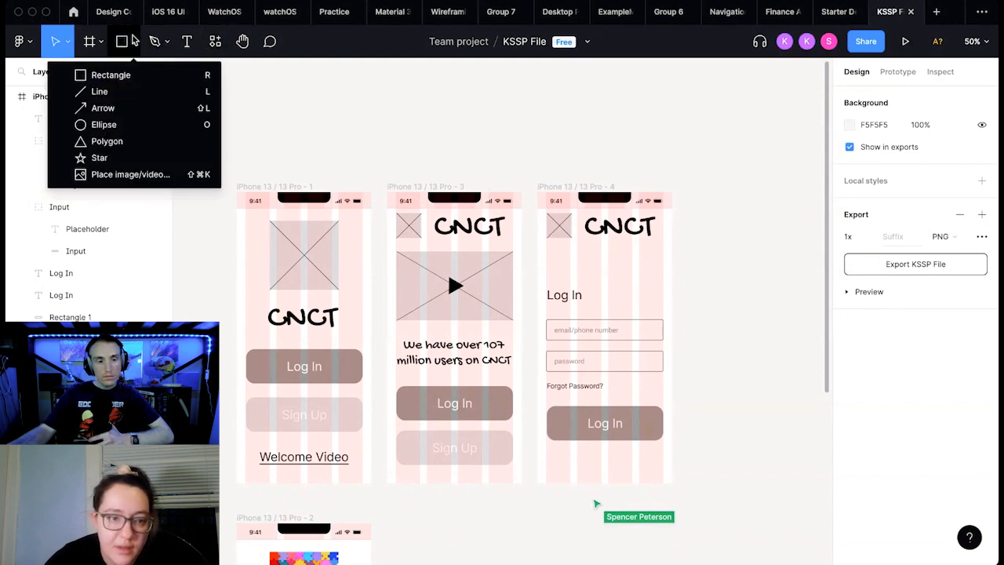
left_click(110, 105)
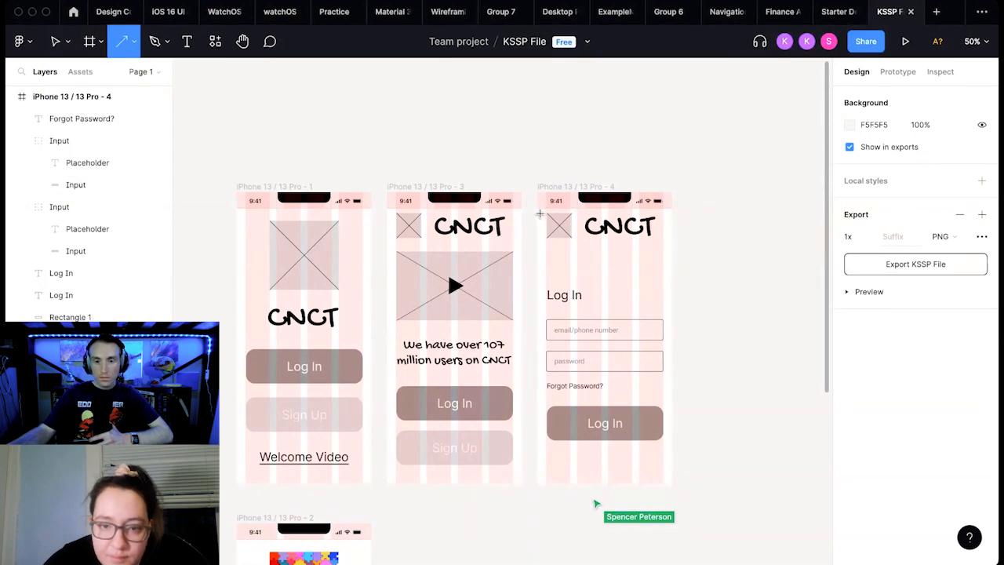
left_click_drag(546, 213, 537, 213)
left_click(670, 241)
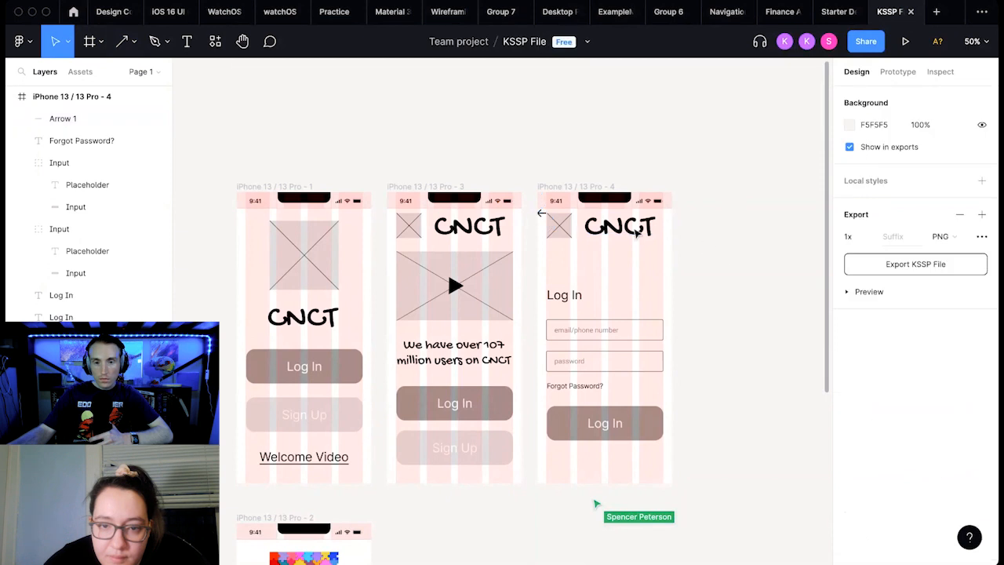
Step: Duplicate the back arrow onto the welcome video screen, iPhone 13 / 13 Pro - 3, at the same spot beside its logo placeholder
left_click(544, 217)
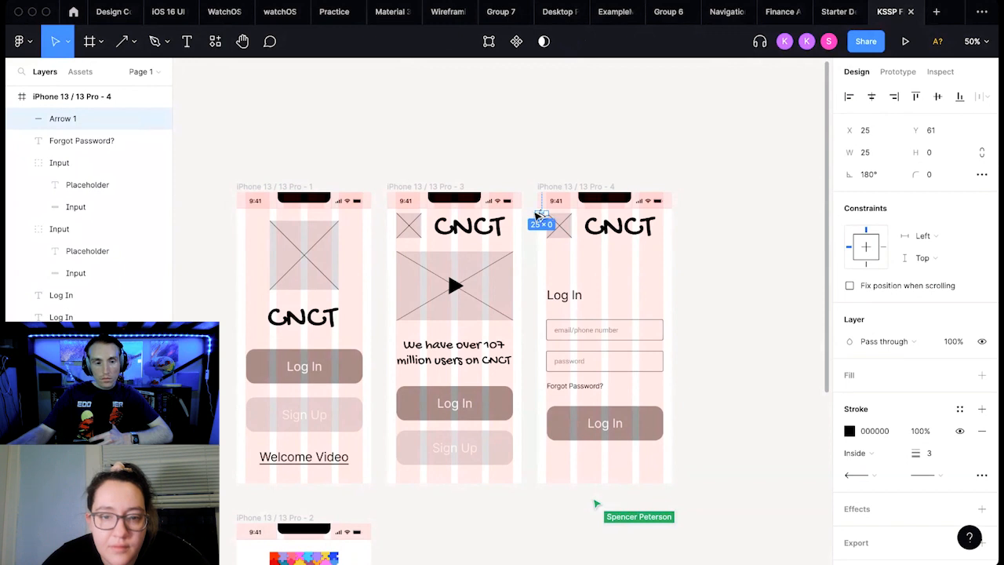
left_click_drag(538, 214, 394, 215)
left_click(546, 160)
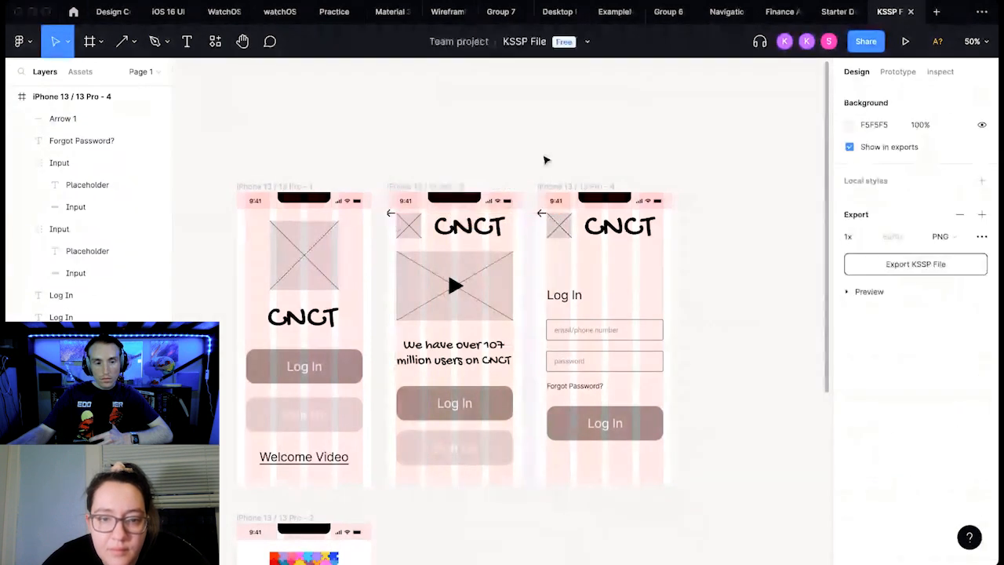
left_click(393, 215)
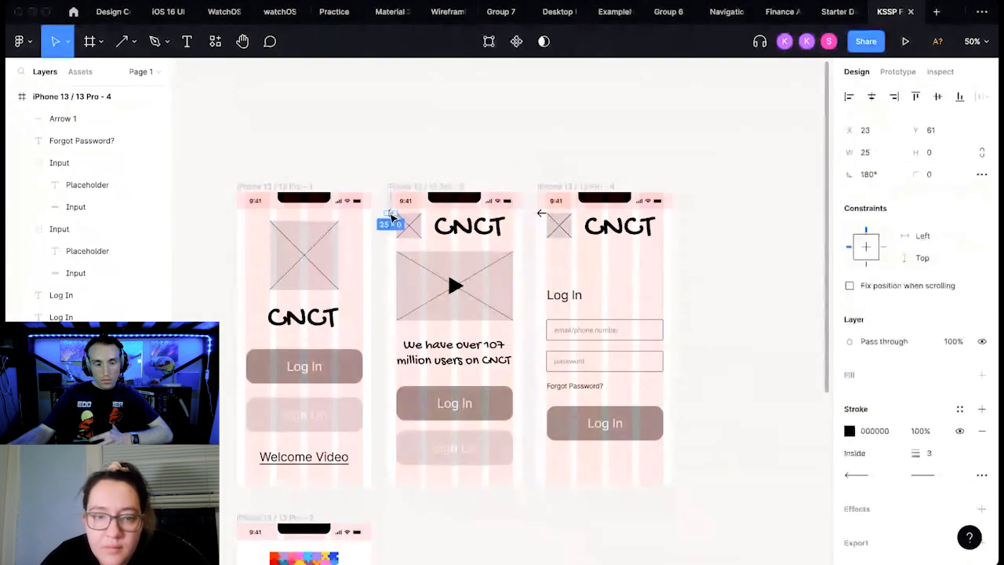
Step: Nudge the welcome video screen's back arrow slightly to the right, to X 25
left_click(493, 164)
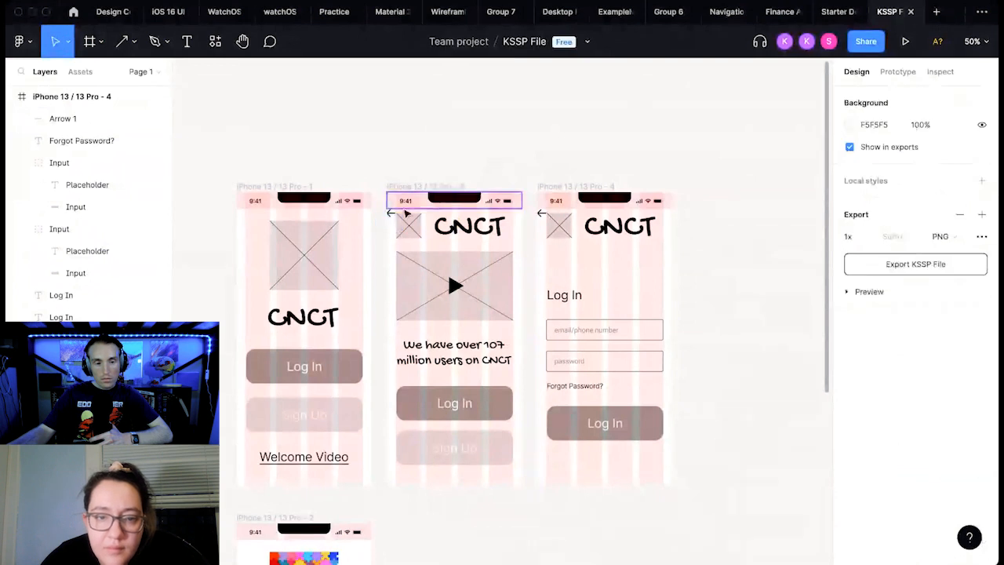
left_click(390, 214)
left_click(470, 164)
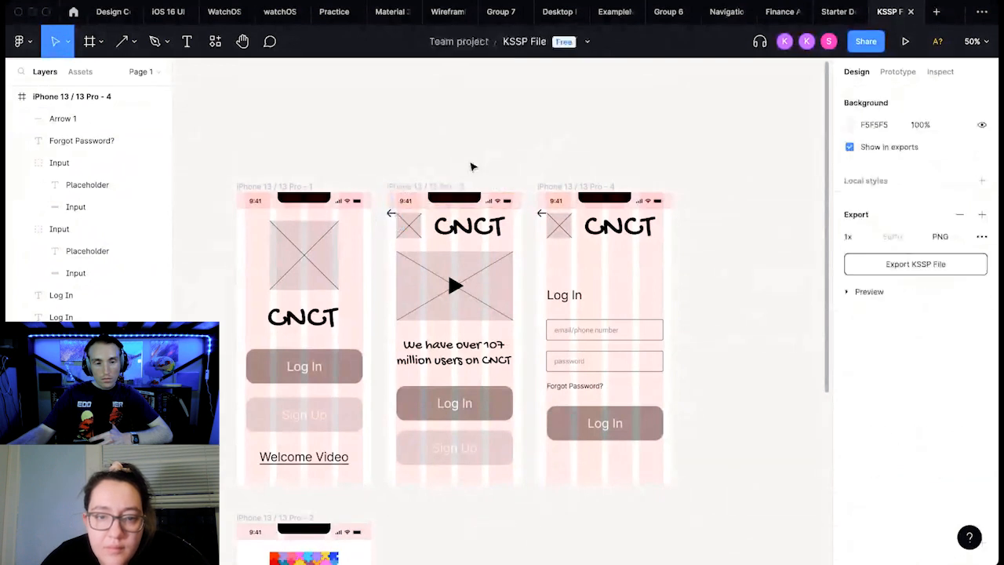
left_click(388, 214)
left_click(455, 173)
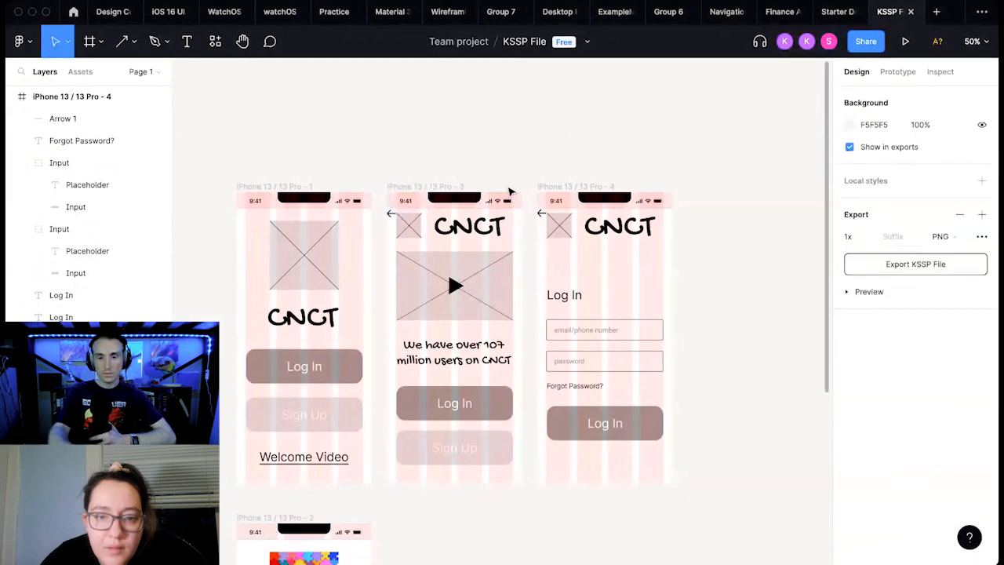
left_click(392, 215)
key("Escape")
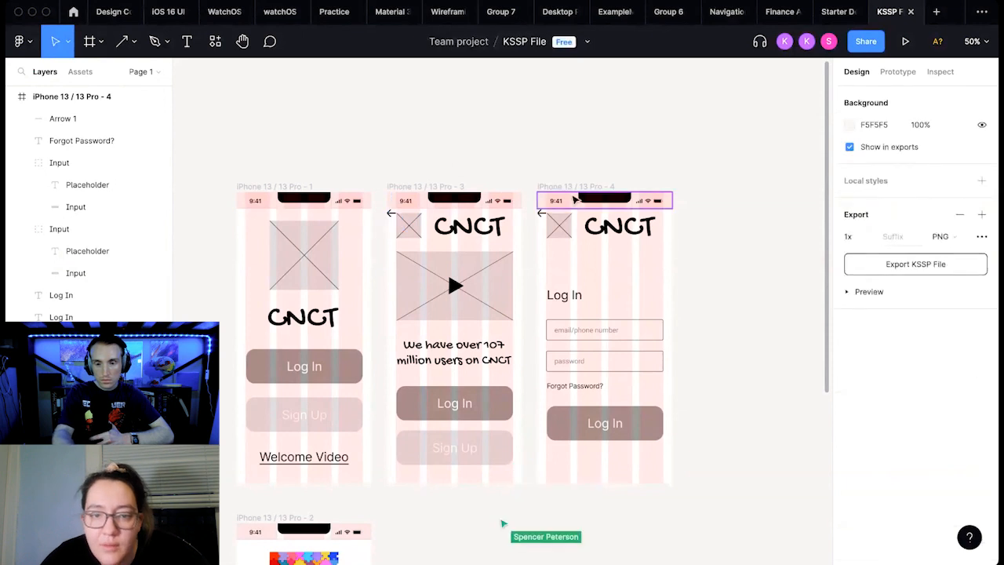
Step: Add an On tap prototype interaction with the action Back to the welcome video screen's back arrow
left_click(392, 215)
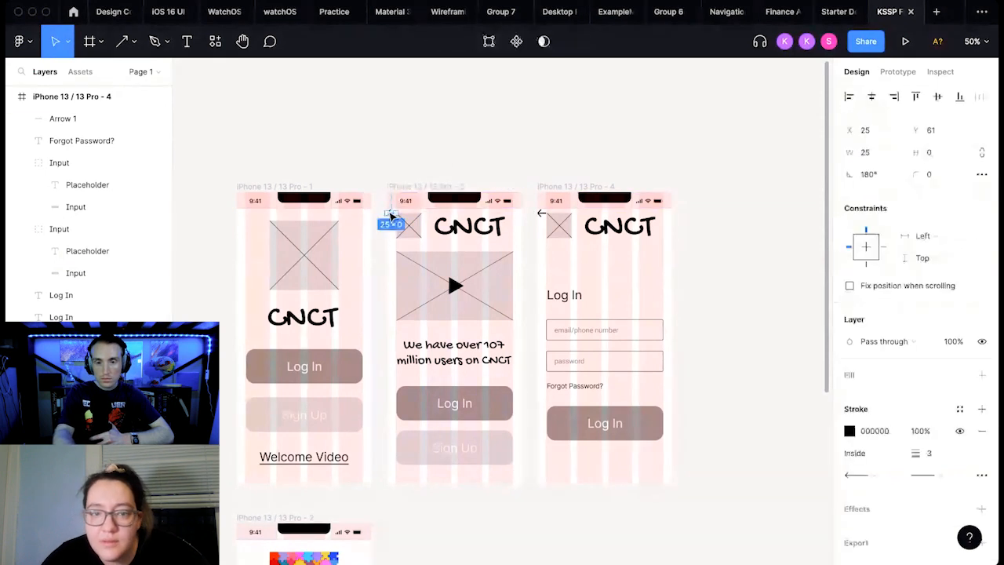
left_click(897, 71)
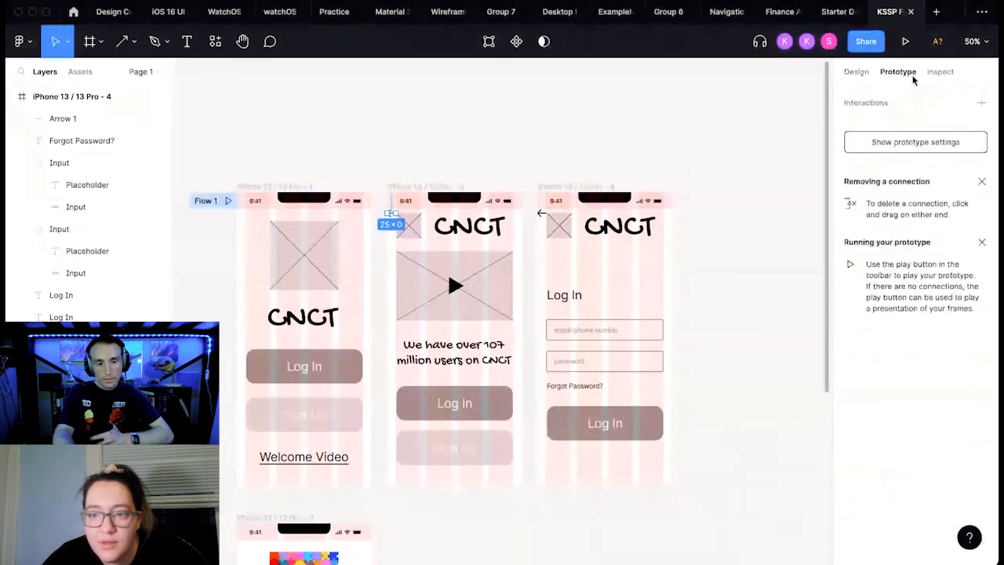
left_click(980, 103)
left_click(927, 124)
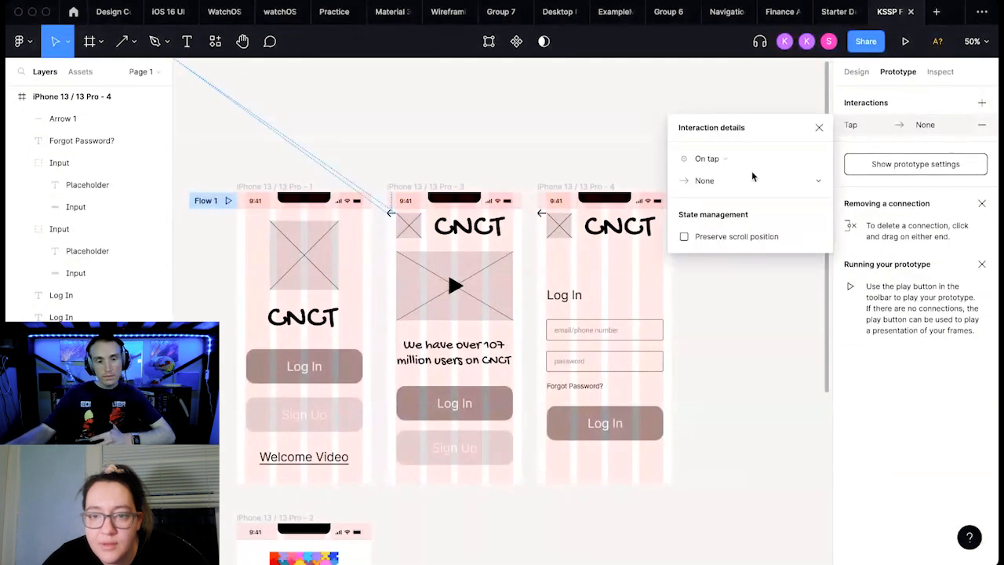
left_click(709, 180)
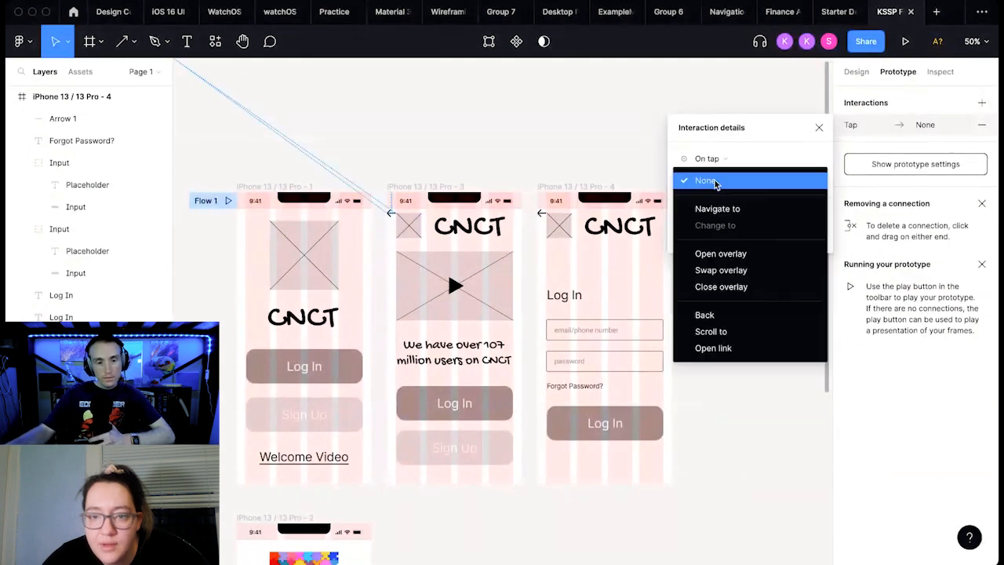
left_click(704, 316)
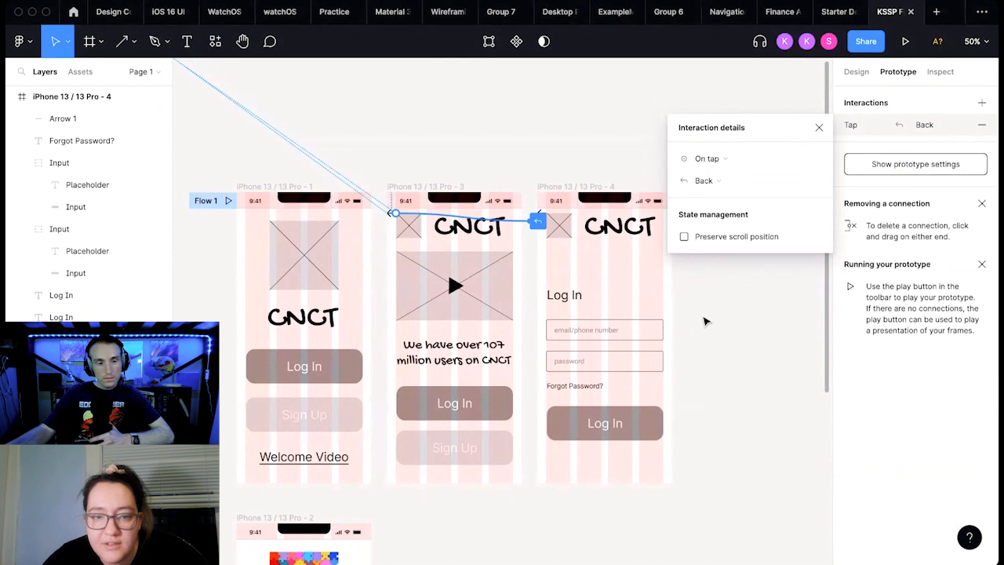
left_click(704, 321)
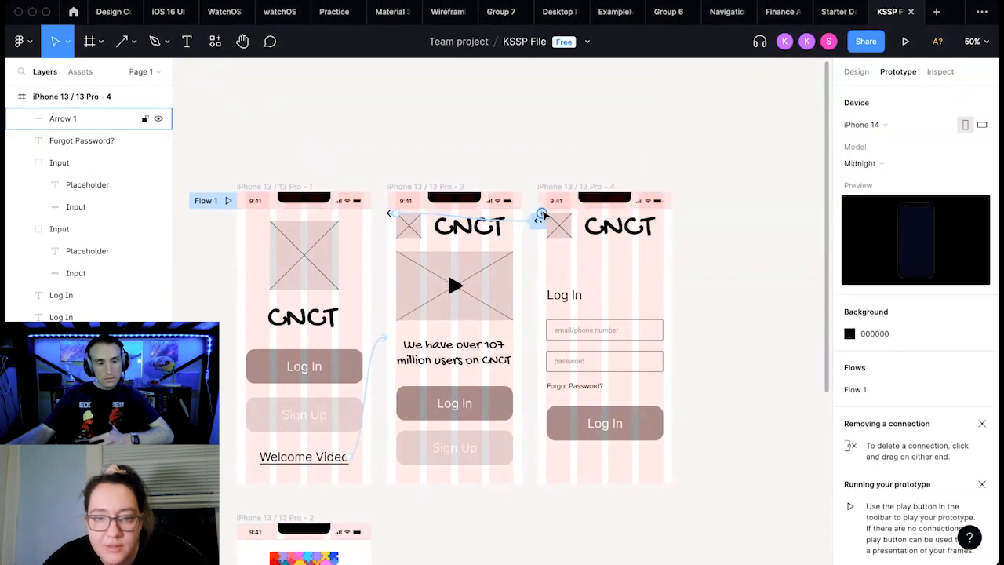
Step: Give the log-in screen's back arrow an On tap interaction with the action Back
left_click(541, 213)
left_click(980, 103)
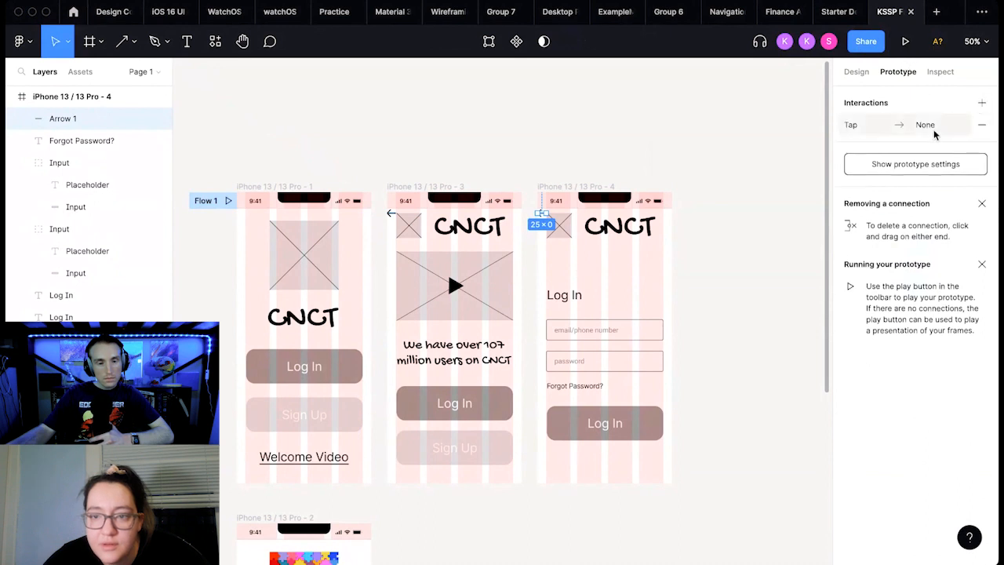
left_click(933, 131)
left_click(749, 181)
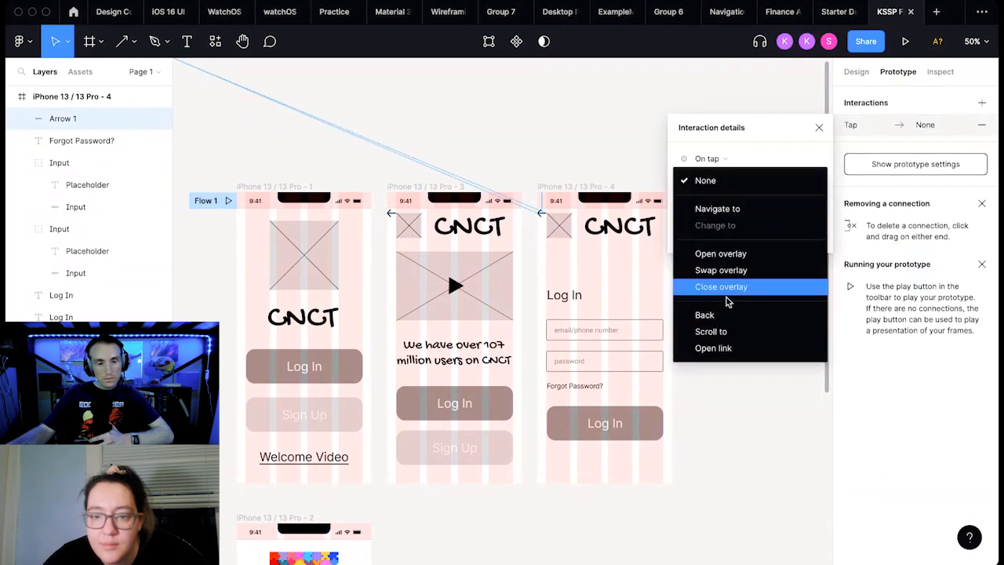
left_click(722, 330)
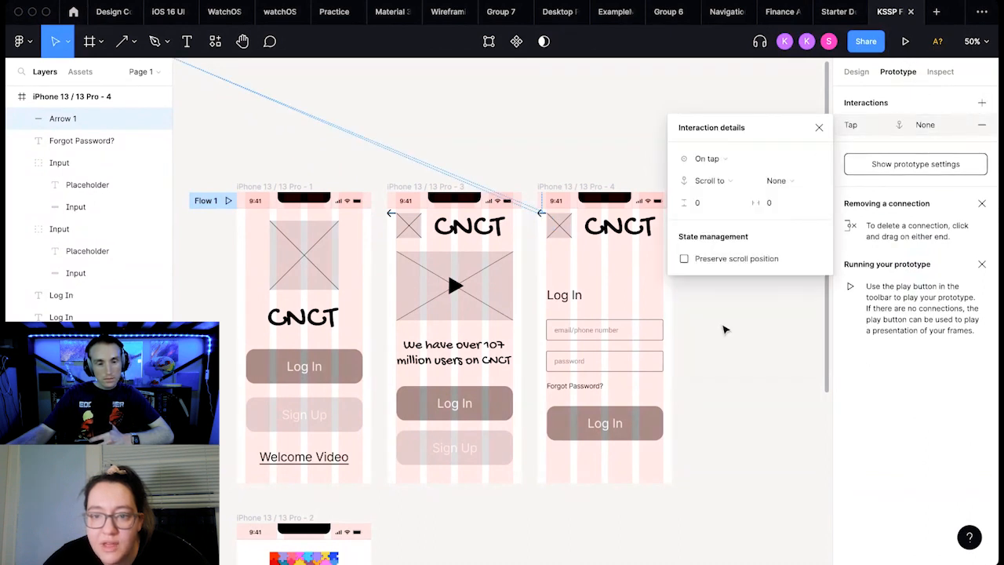
left_click(731, 185)
left_click(721, 164)
left_click(758, 285)
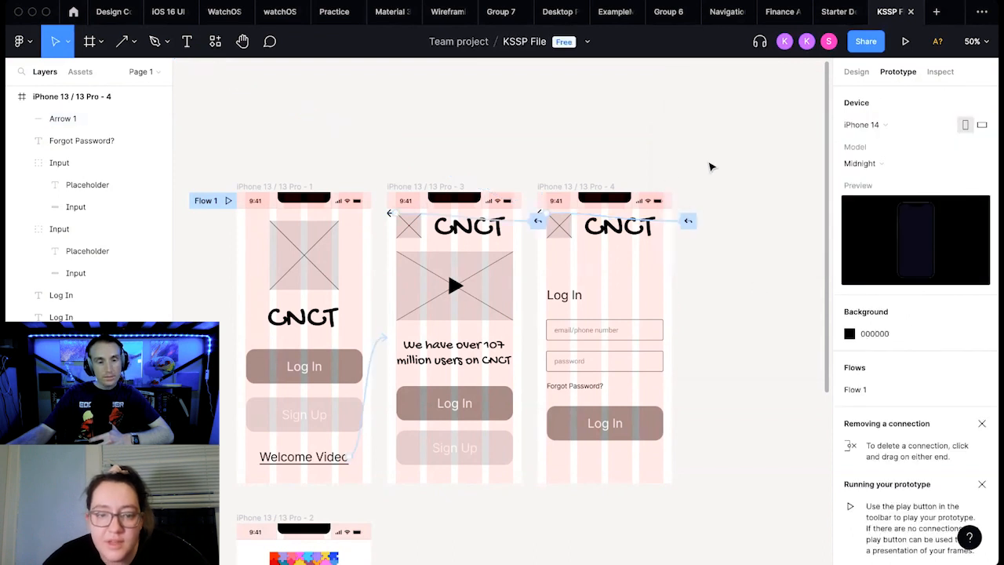
Step: Connect the first screen's Log In button to the log-in screen, iPhone 13 / 13 Pro - 4, navigating On tap
left_click(354, 372)
left_click_drag(363, 366, 540, 342)
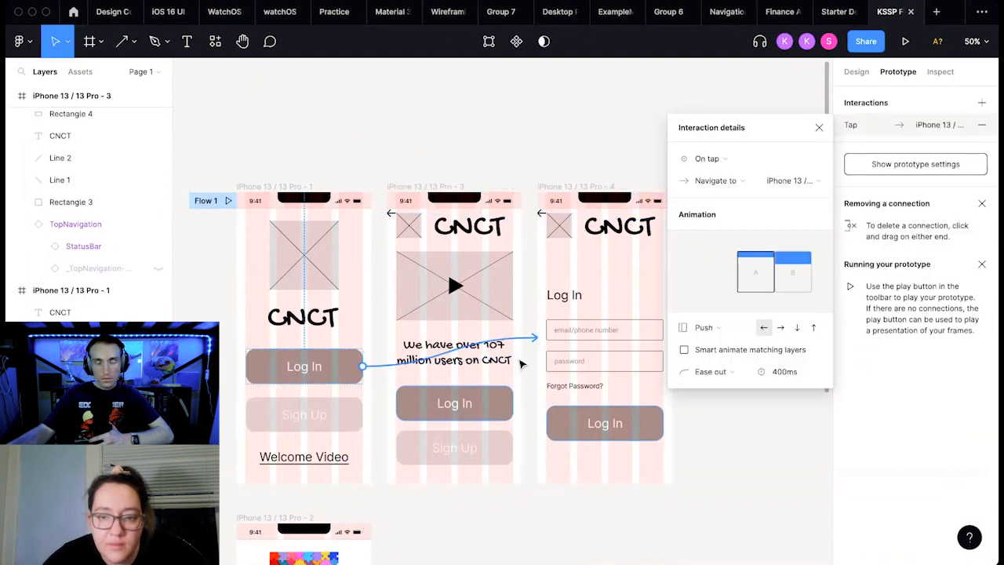
left_click(820, 128)
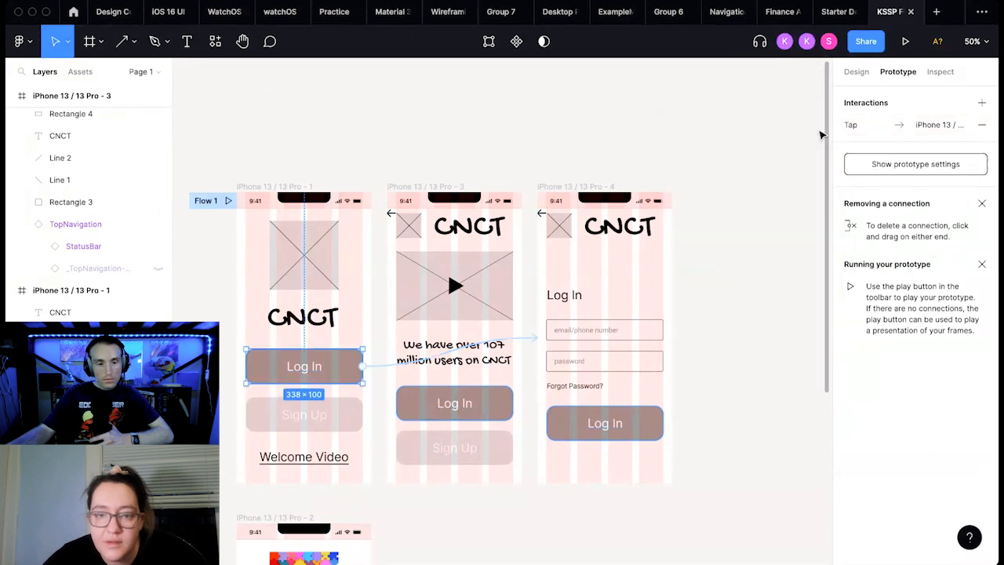
Step: Check the interaction details of the log-in screen's back arrow
left_click(541, 213)
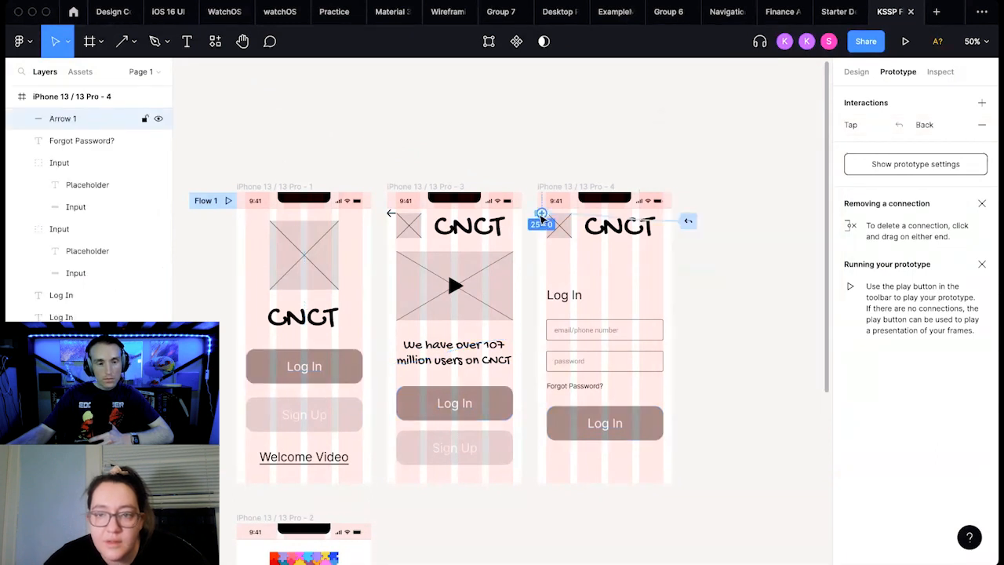
left_click(916, 127)
left_click(818, 127)
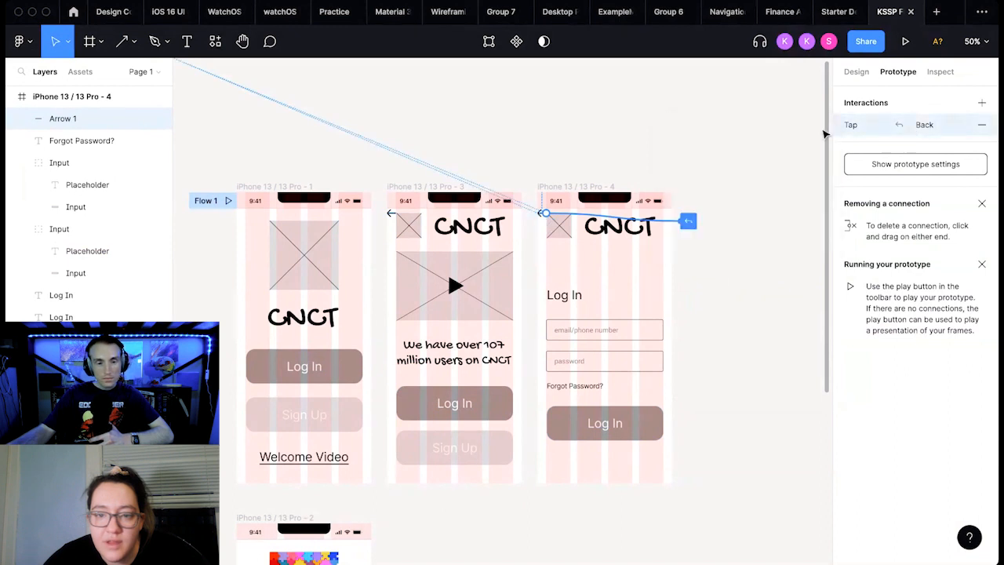
left_click(750, 172)
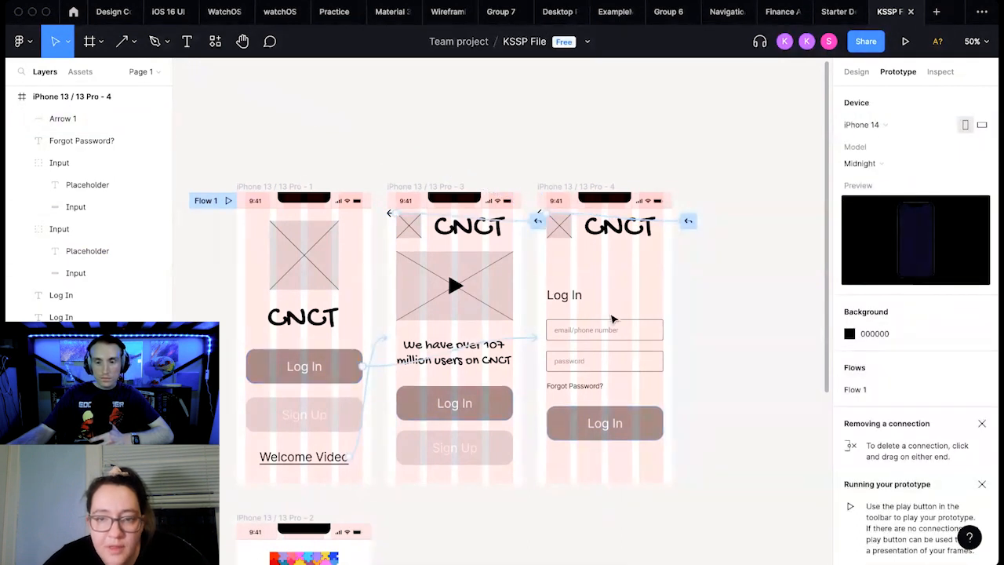
Step: Duplicate the log-in screen, iPhone 13 / 13 Pro - 4, placing the copy directly beside it at the same height
left_click(850, 72)
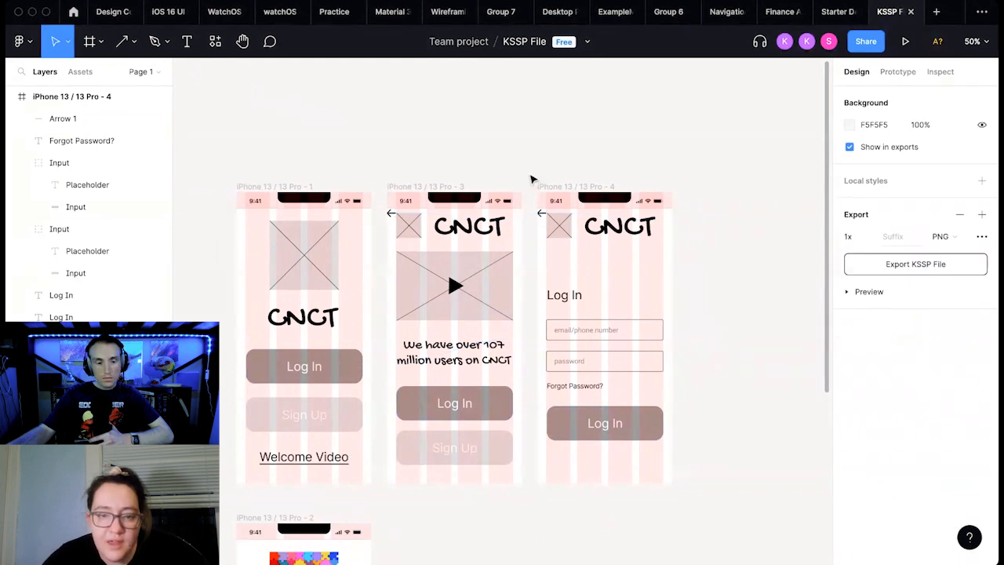
left_click_drag(530, 177, 682, 494)
left_click_drag(614, 294, 762, 293)
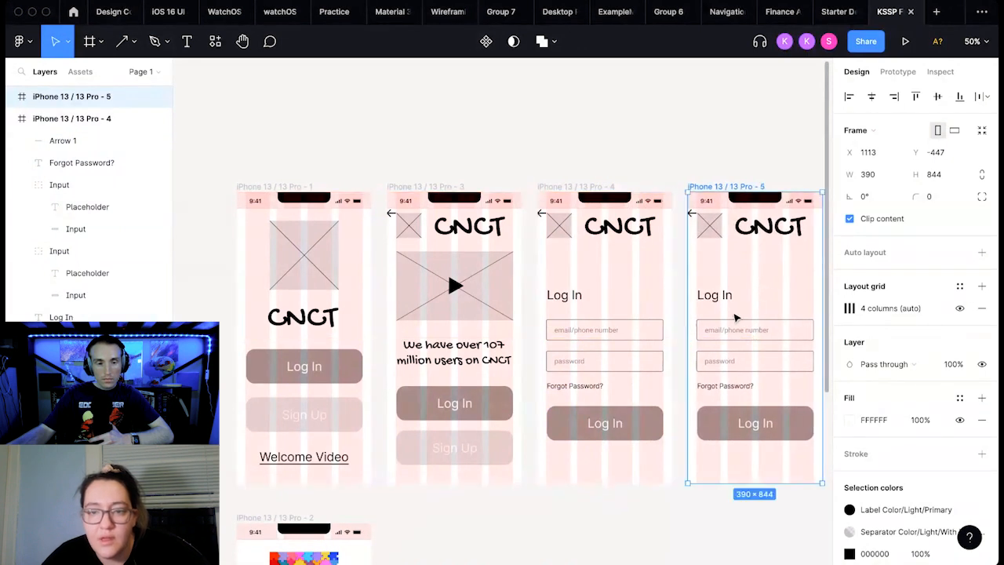
right_click(674, 155)
key("Escape")
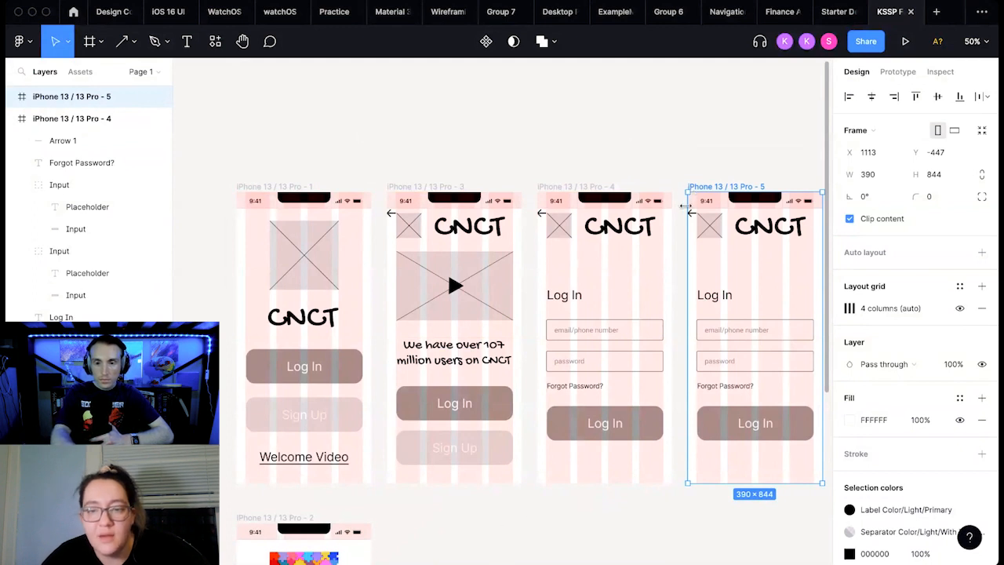
left_click(897, 71)
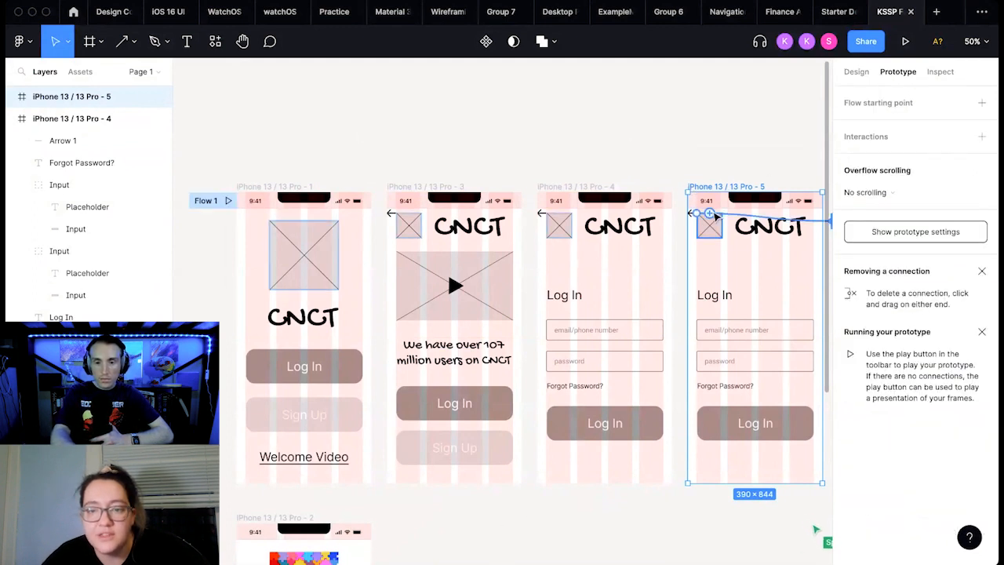
left_click(863, 71)
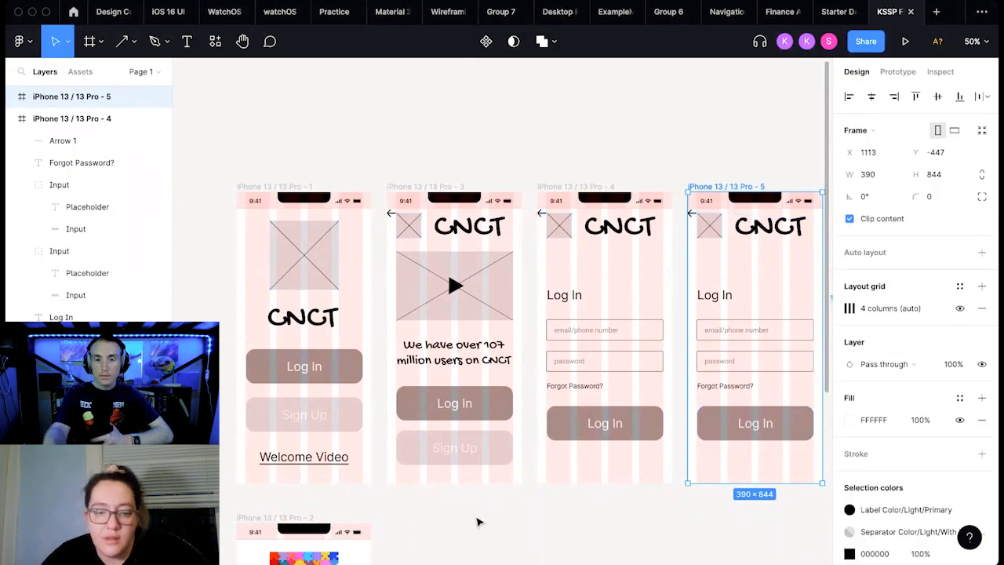
Step: Move the duplicated screen's Log In heading up to Y 172 and change its text to "Sign Up"
left_click_drag(618, 507, 831, 517)
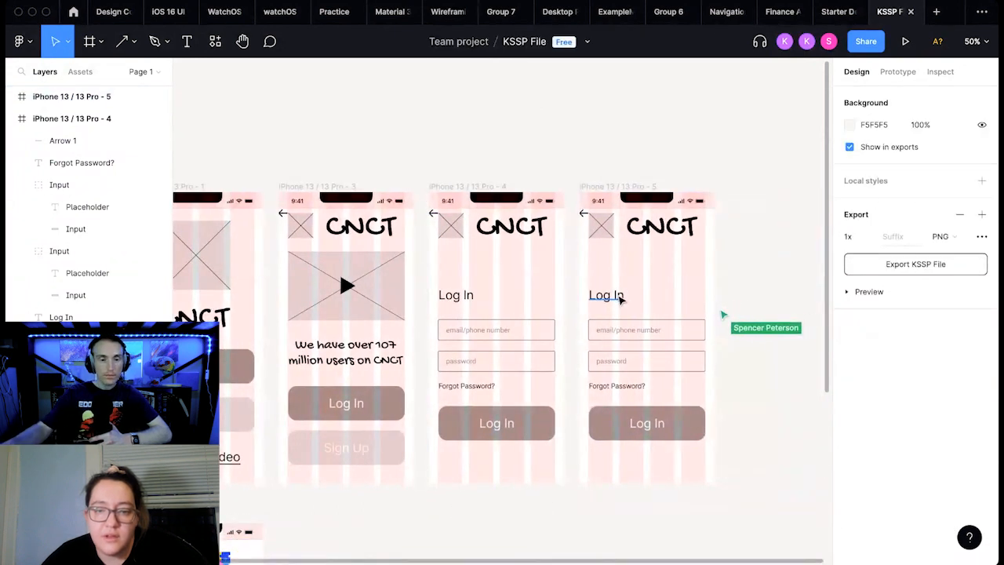
left_click_drag(620, 294, 619, 265)
double_click(618, 265)
type("Sig")
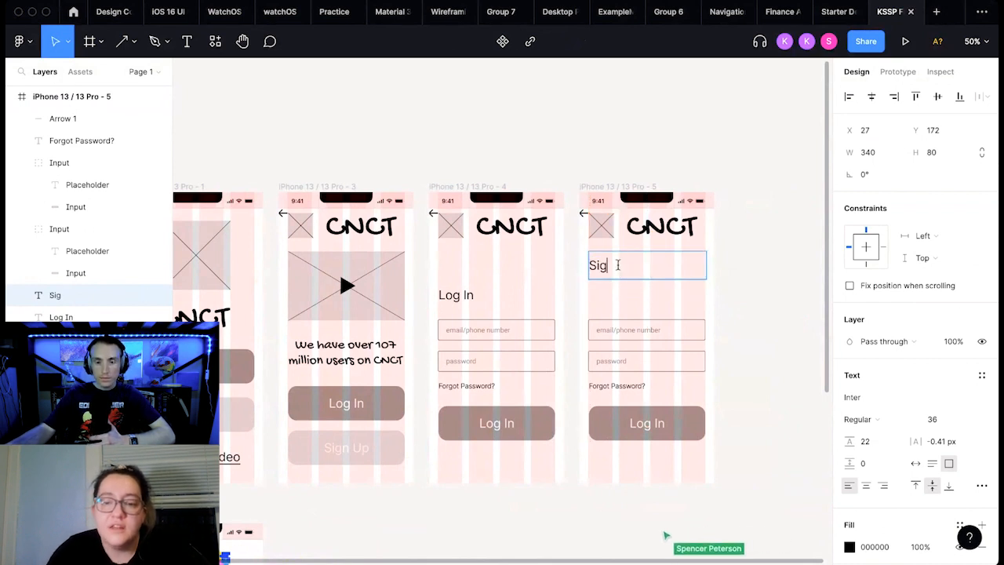
type("n Up")
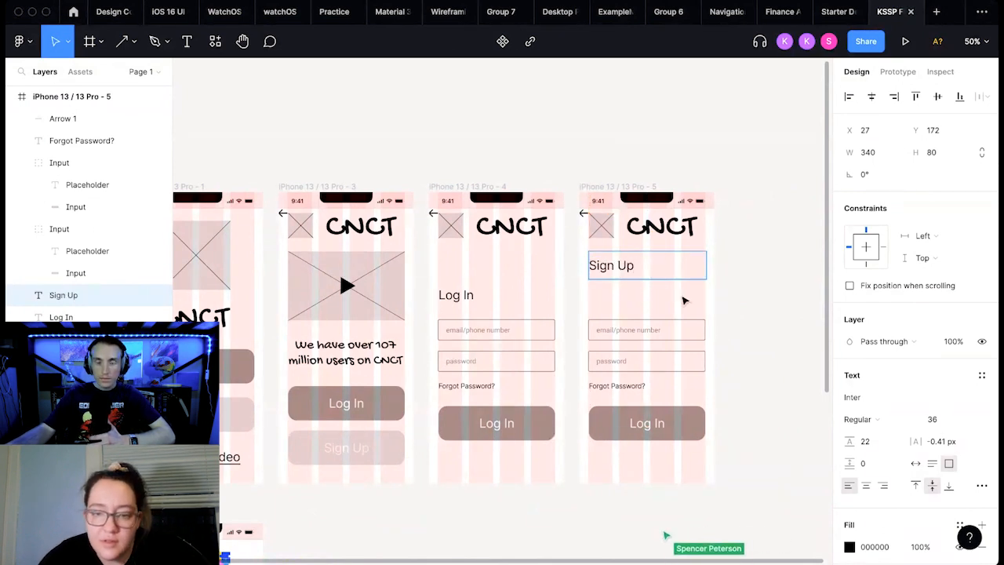
key("Escape")
Step: Stack two copies of the email field's empty box above it on the sign-up screen and raise the Sign Up heading to Y 147
left_click(675, 330)
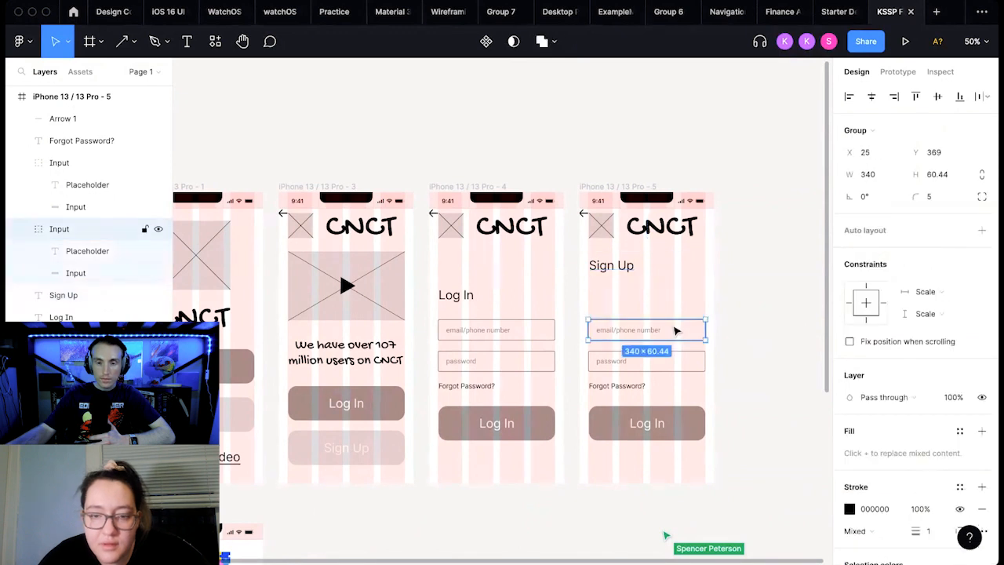
double_click(673, 323)
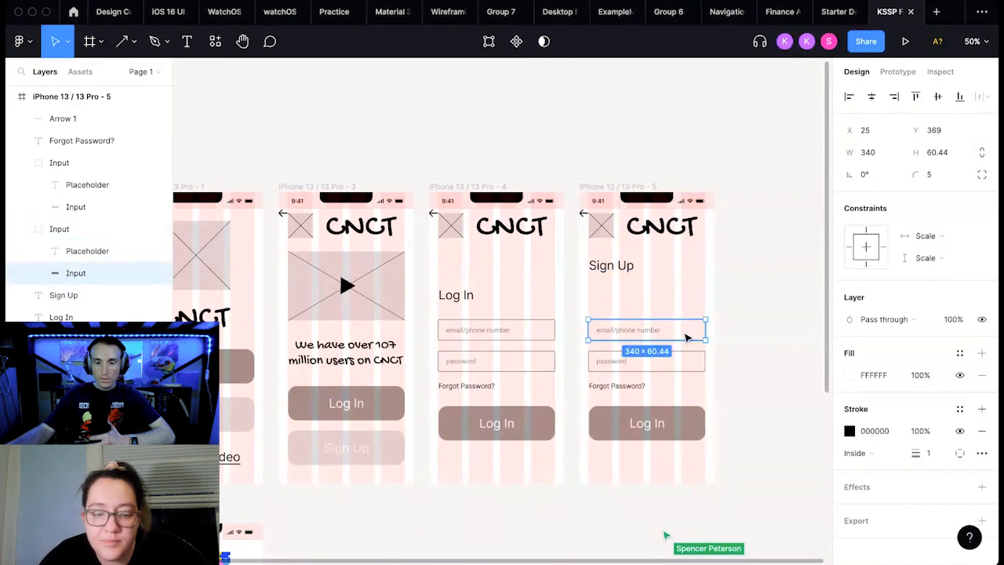
left_click_drag(687, 337, 690, 287)
left_click(627, 266)
left_click_drag(628, 265, 629, 257)
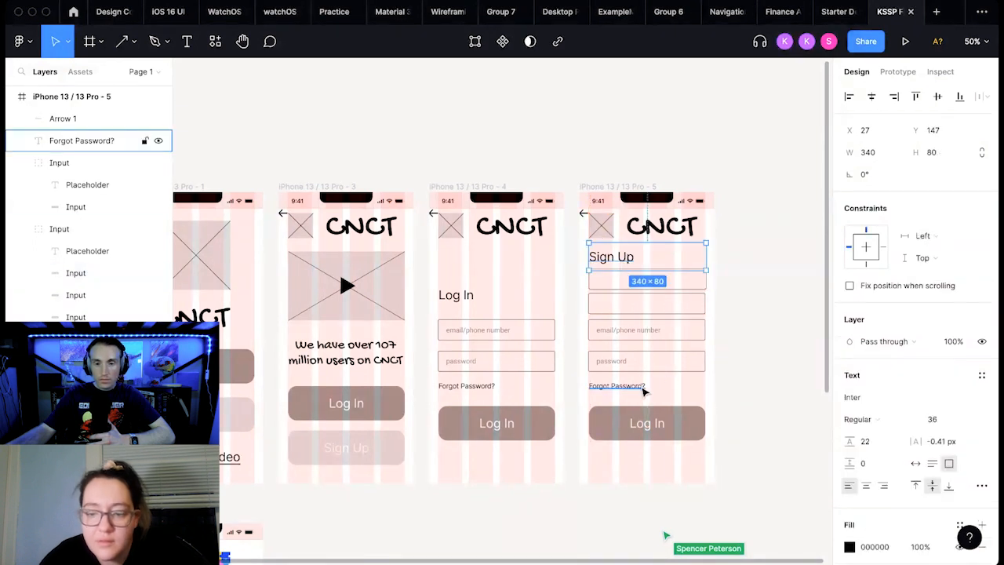
Step: Delete the Forgot Password? text from the sign-up screen and duplicate the password field below itself at Y 540
left_click(641, 386)
key("Delete")
left_click(646, 370)
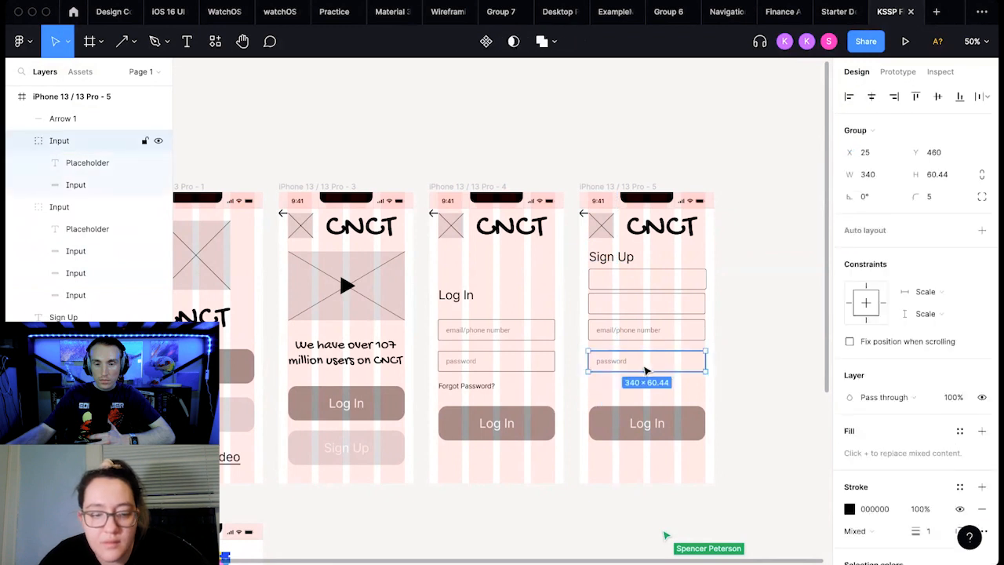
left_click_drag(646, 370, 646, 398)
left_click(702, 446)
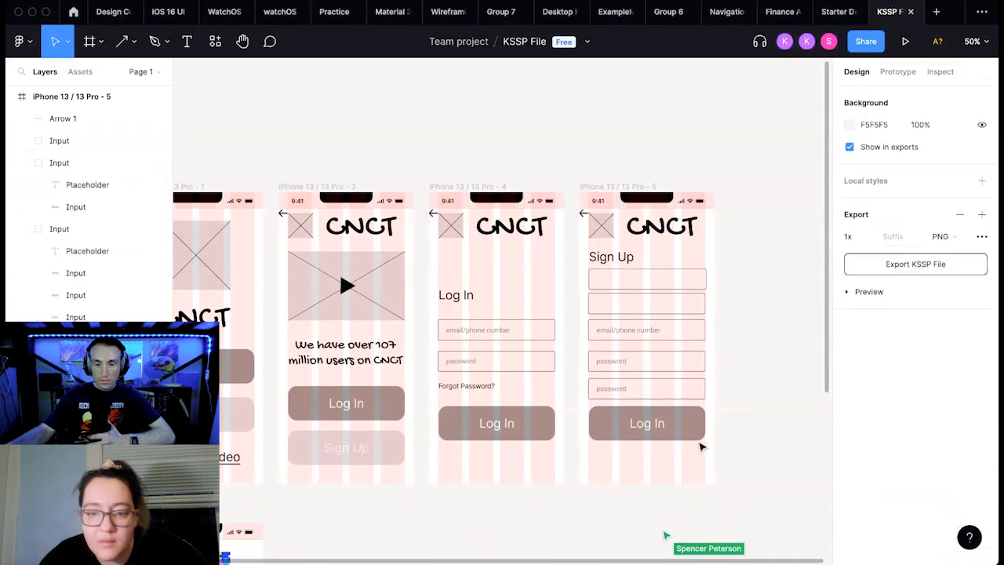
Step: Move the sign-up screen's Log In button down and place another copy of the password field in the gap above it
left_click(593, 419)
left_click_drag(627, 432, 620, 463)
left_click(686, 396)
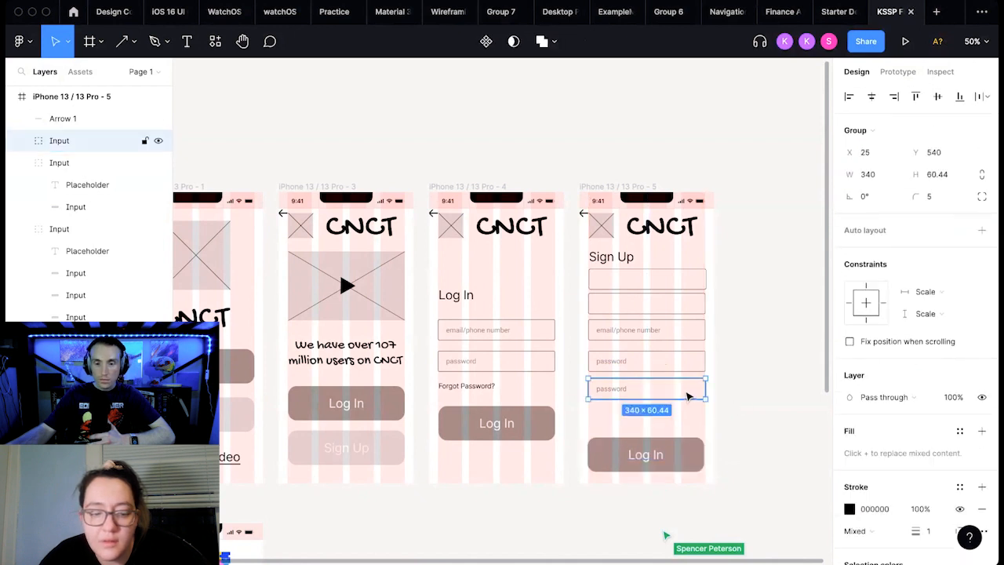
left_click_drag(687, 396, 687, 424)
Step: Change the placeholder of the lowest password field on the sign-up screen to "confirm password" and widen it onto one line
double_click(609, 416)
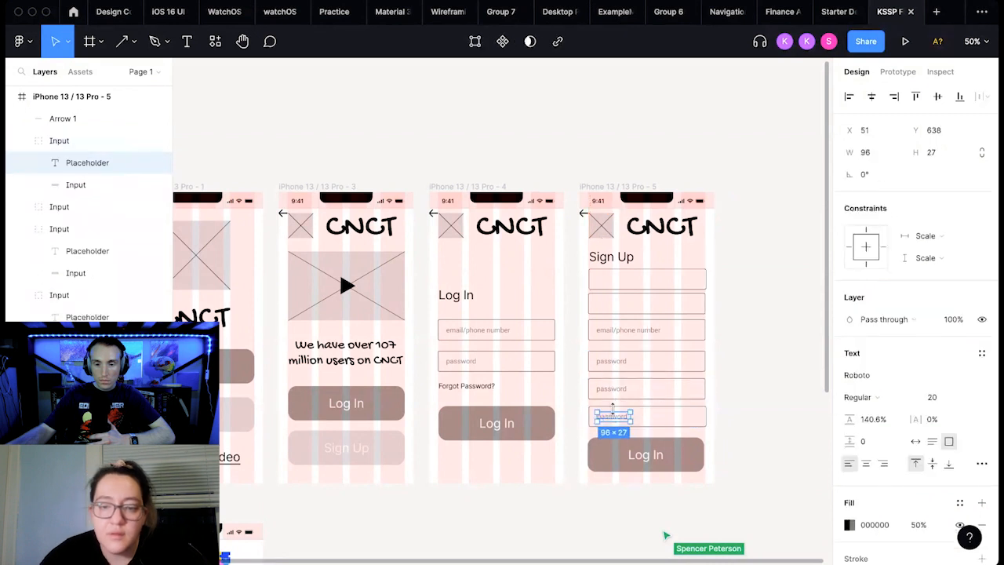
double_click(615, 418)
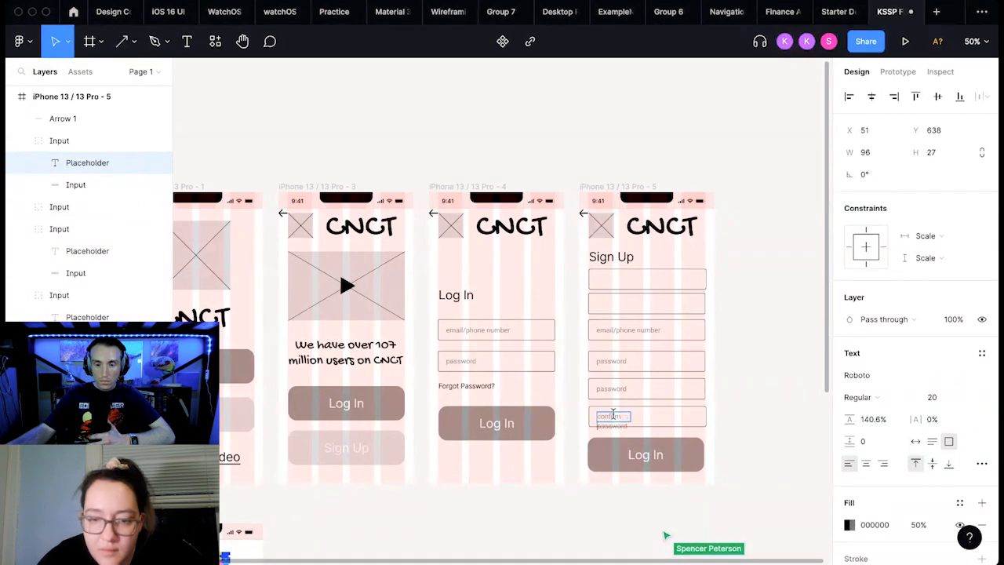
type("confirm password")
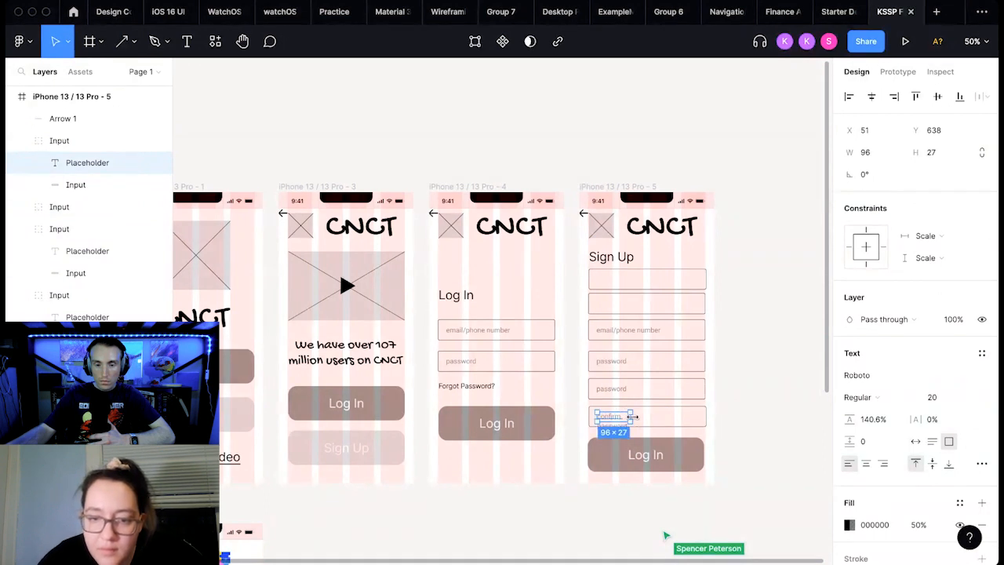
key("Escape")
left_click(747, 410)
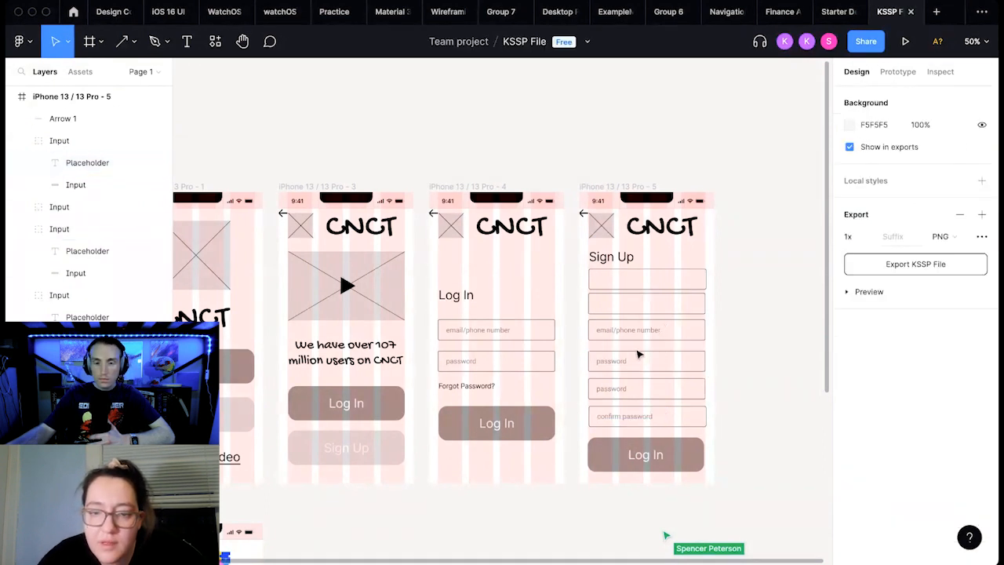
left_click(620, 289)
double_click(619, 288)
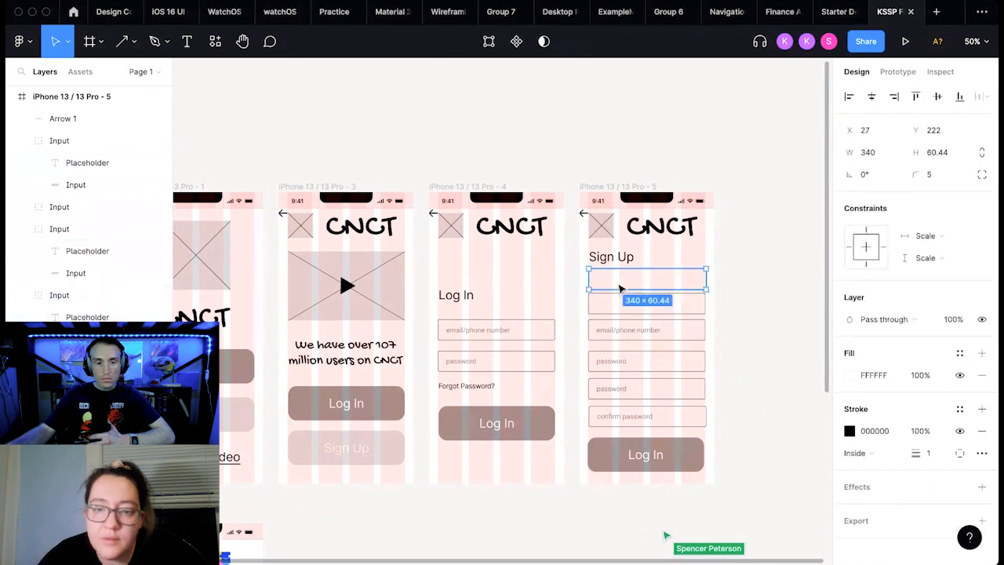
double_click(620, 286)
key("Escape")
left_click(738, 291)
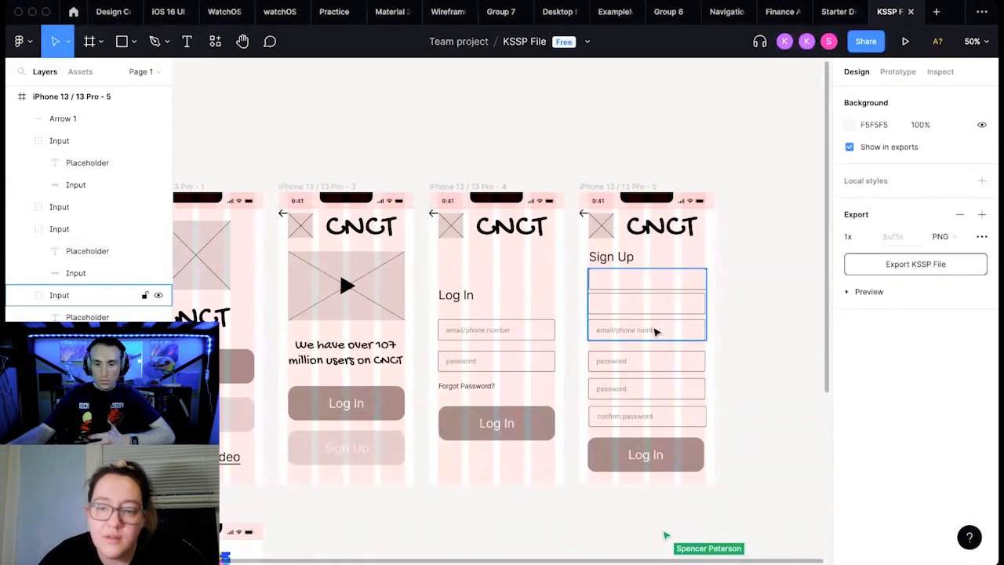
Step: Copy the email/phone number placeholder into the two empty boxes above it and change the uppermost copy to "name"
double_click(651, 331)
left_click_drag(651, 332, 651, 305)
double_click(651, 284)
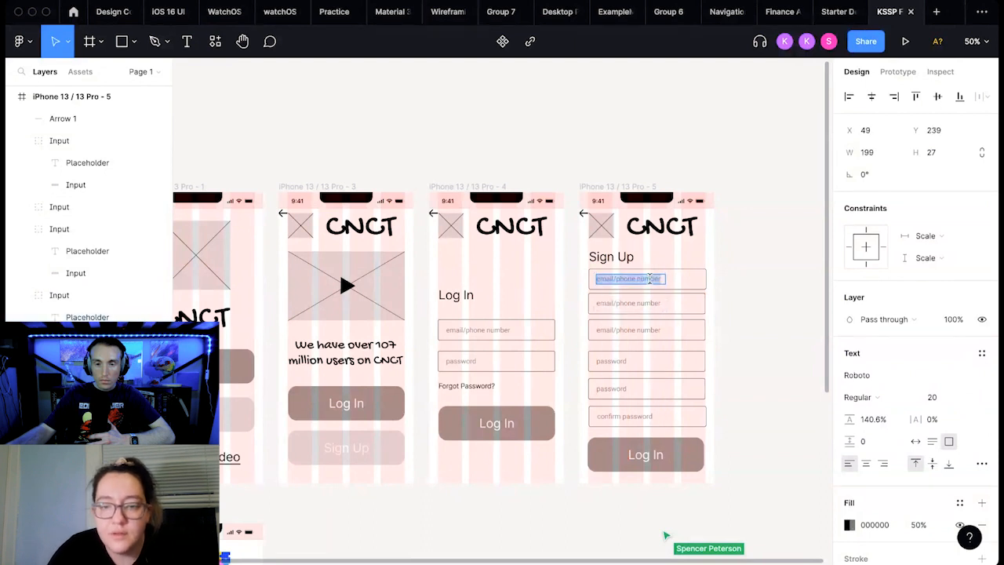
type("name")
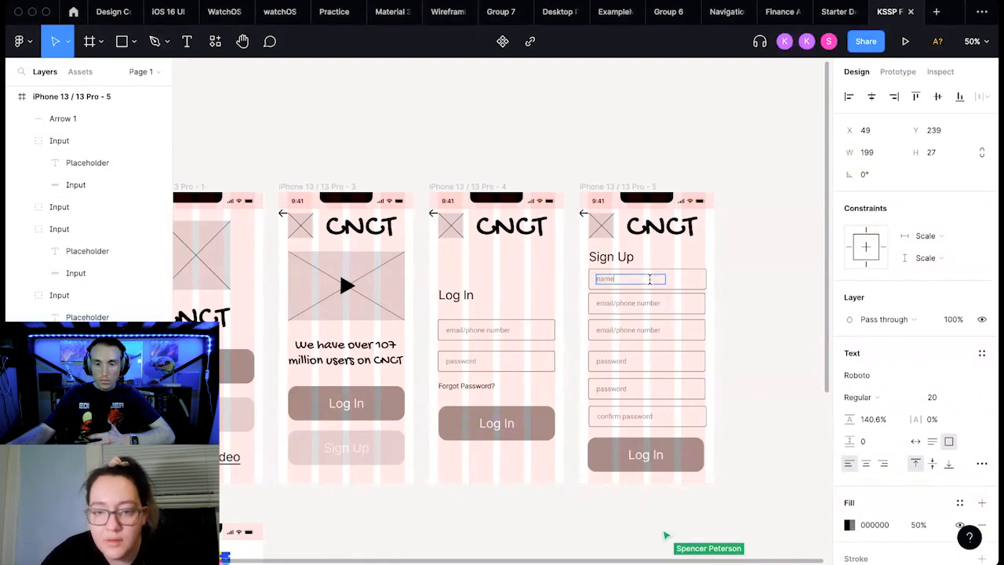
Step: Change the second sign-up field's placeholder to "email" and the third one's to "phone number"
double_click(652, 303)
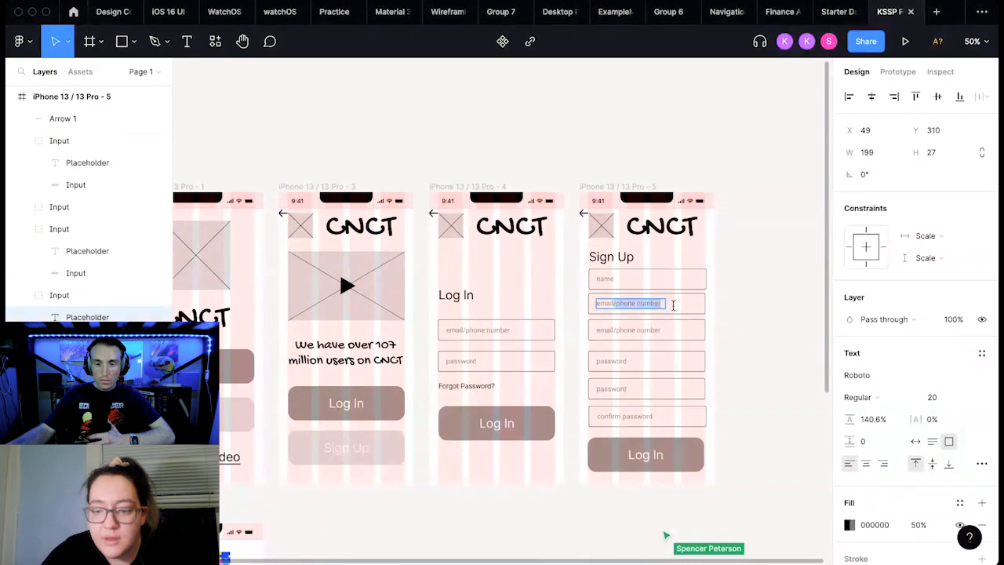
type("email")
left_click(634, 327)
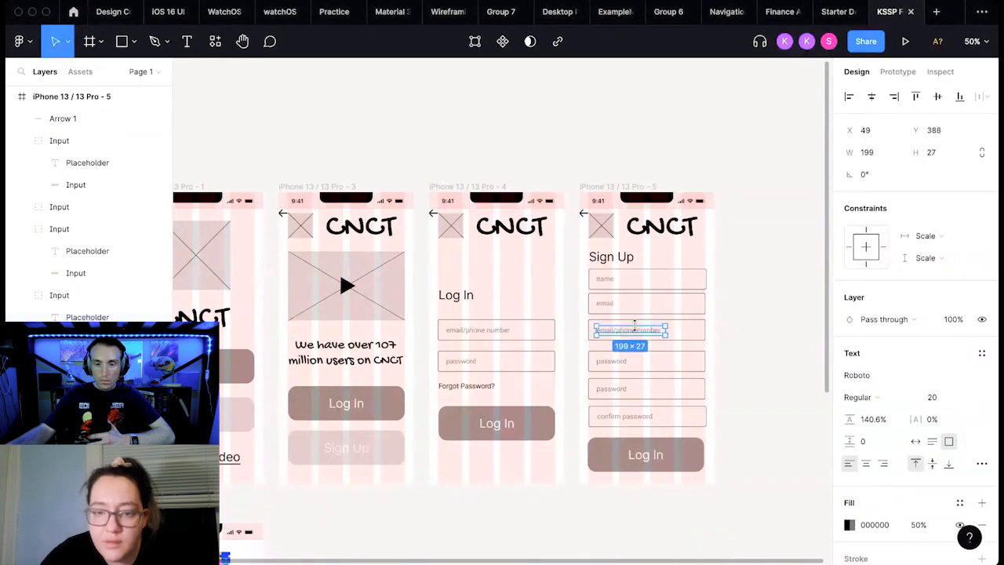
double_click(617, 331)
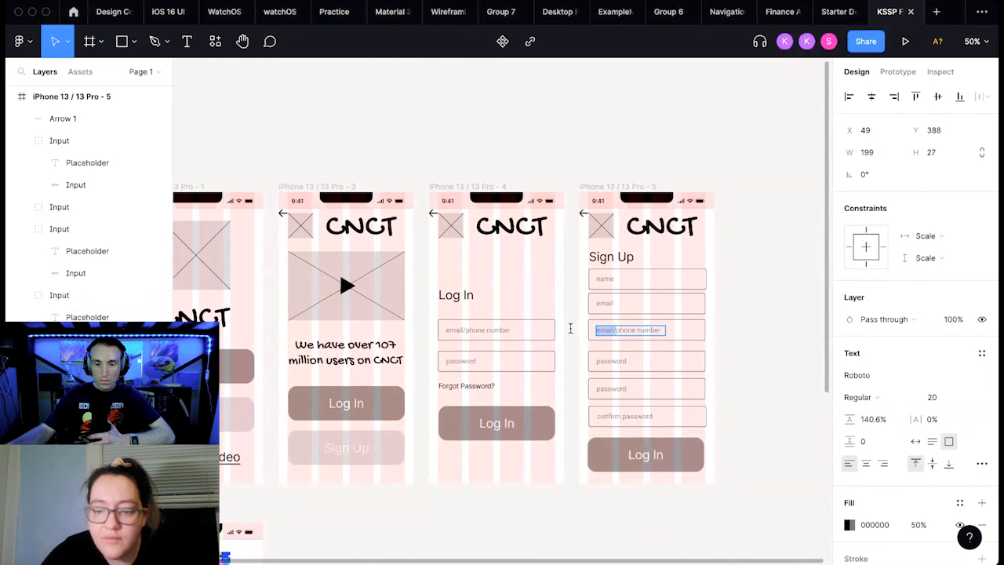
type("phone number")
key("Escape")
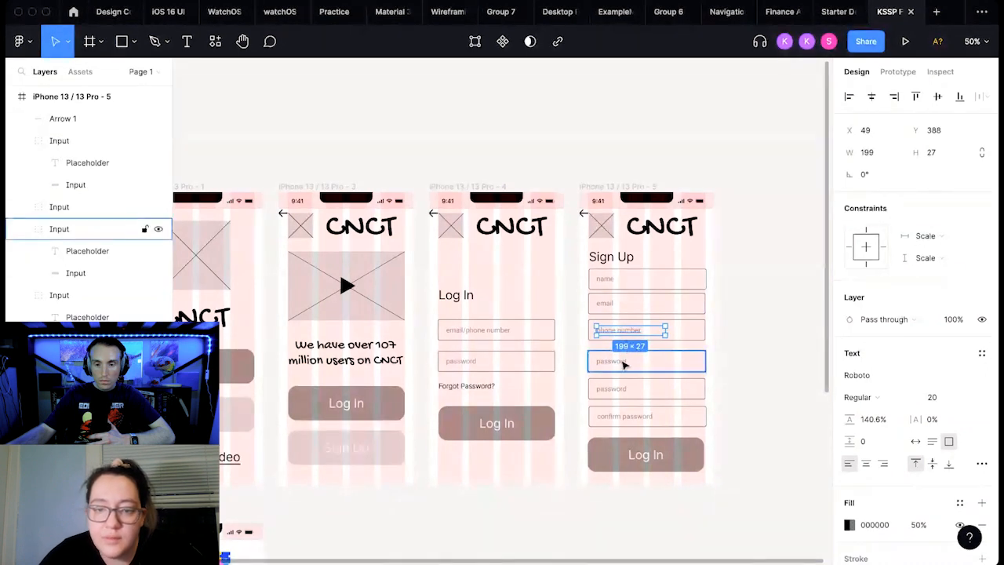
Step: Change the fourth sign-up field's placeholder to "birthday (mm/dd/yy)" and widen its text box to fit on one line
left_click(623, 364)
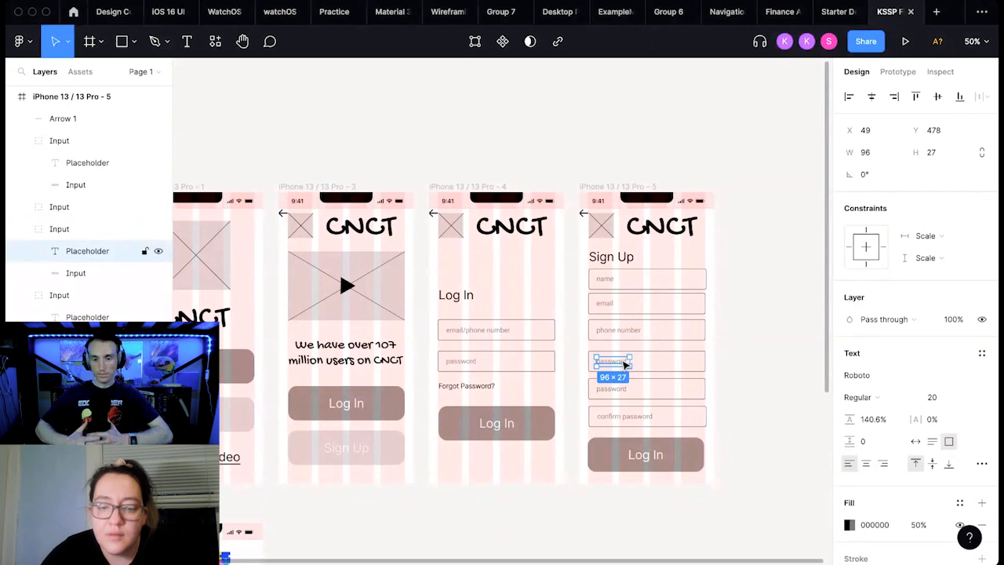
double_click(618, 361)
type("birthday (mm/d")
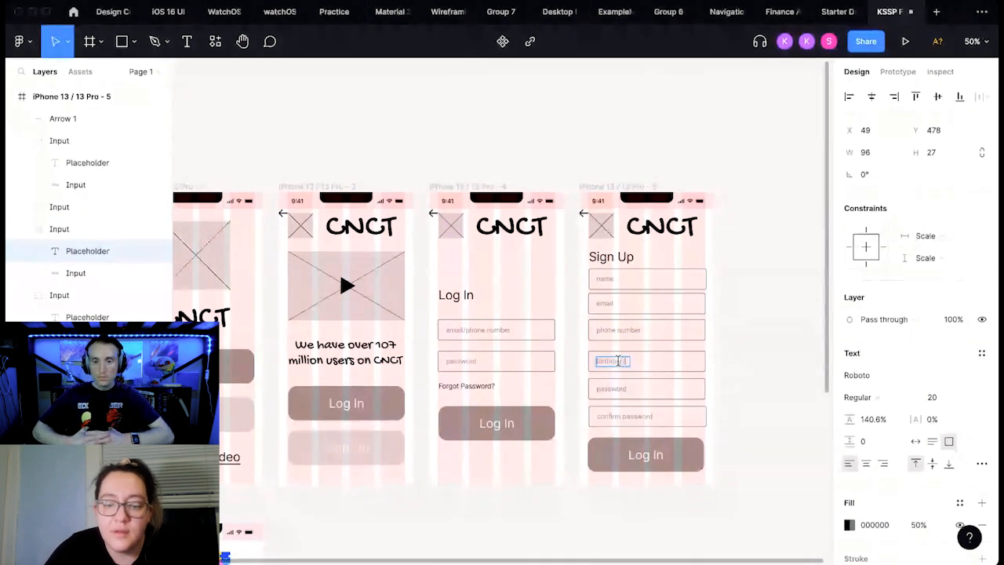
type("d/yy)")
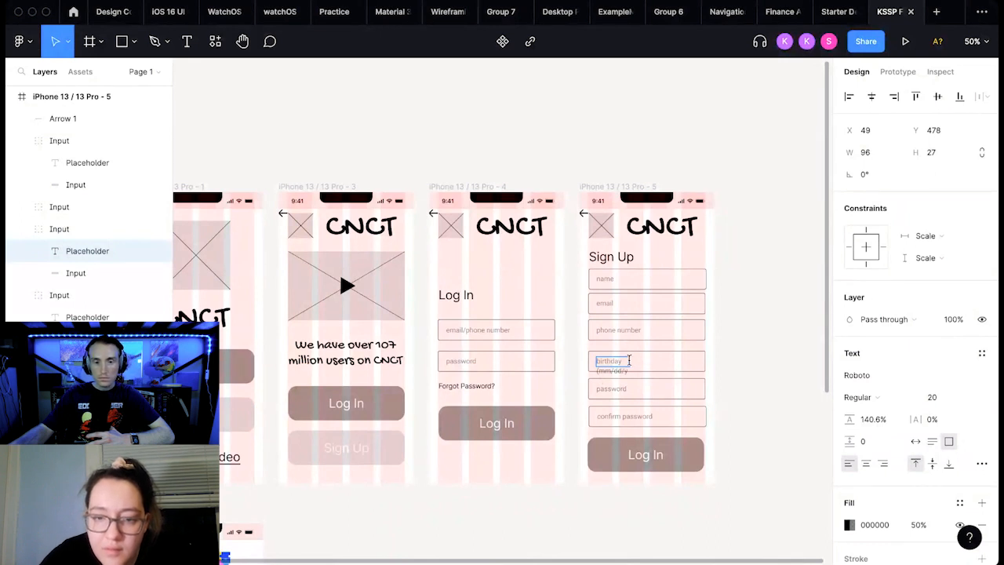
left_click_drag(632, 362, 669, 362)
left_click(730, 357)
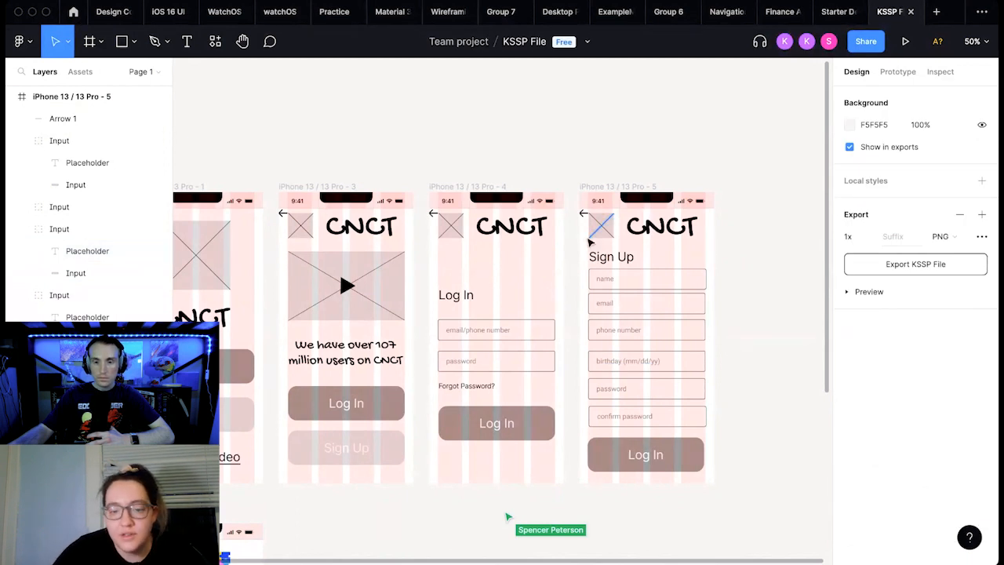
Step: Change the label of the sign-up screen's Log In button to "Sign Up"
double_click(645, 459)
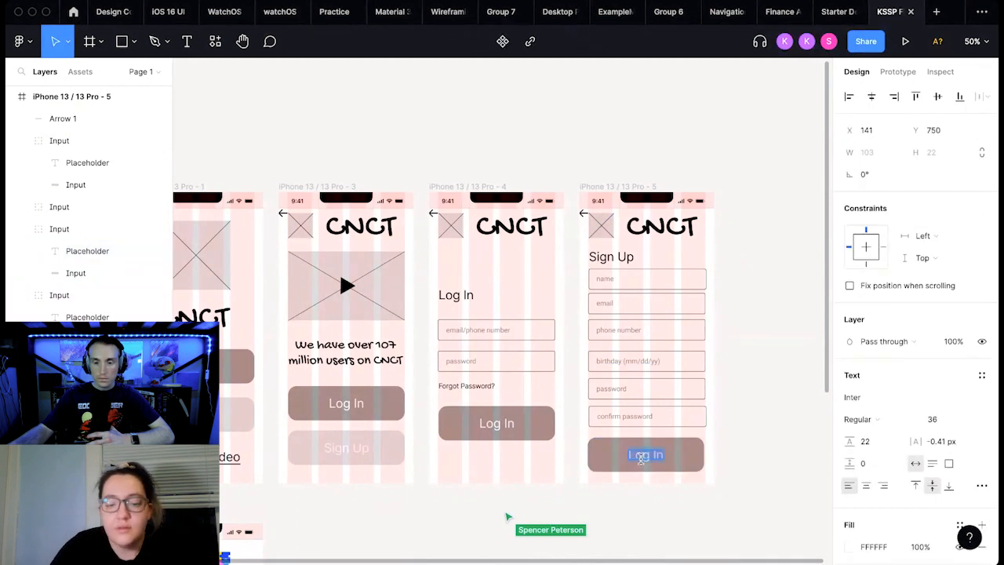
type("Sign Up")
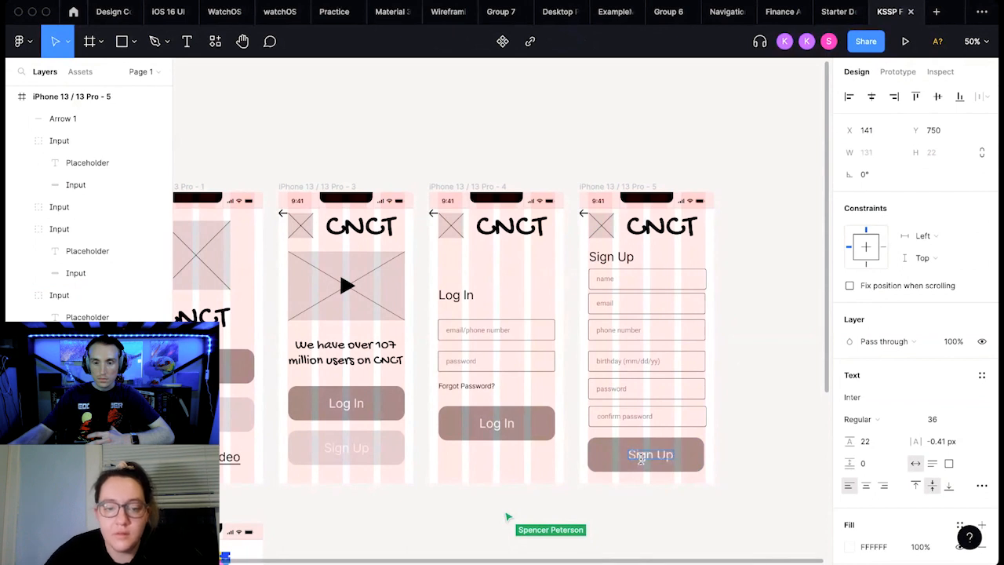
key("Escape")
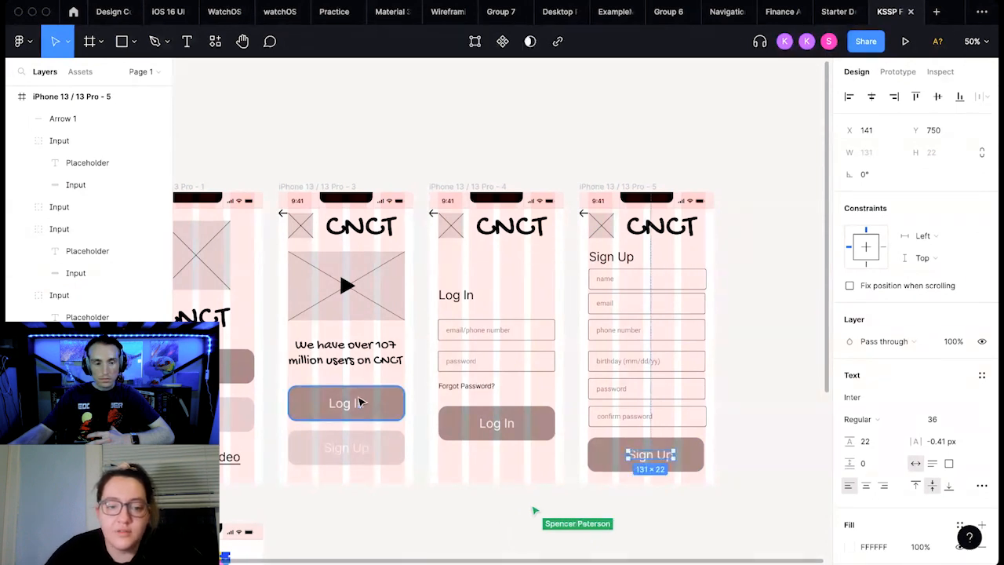
Step: Link the video screen's Log In button to the log-in screen as a prototype interaction
left_click(383, 404)
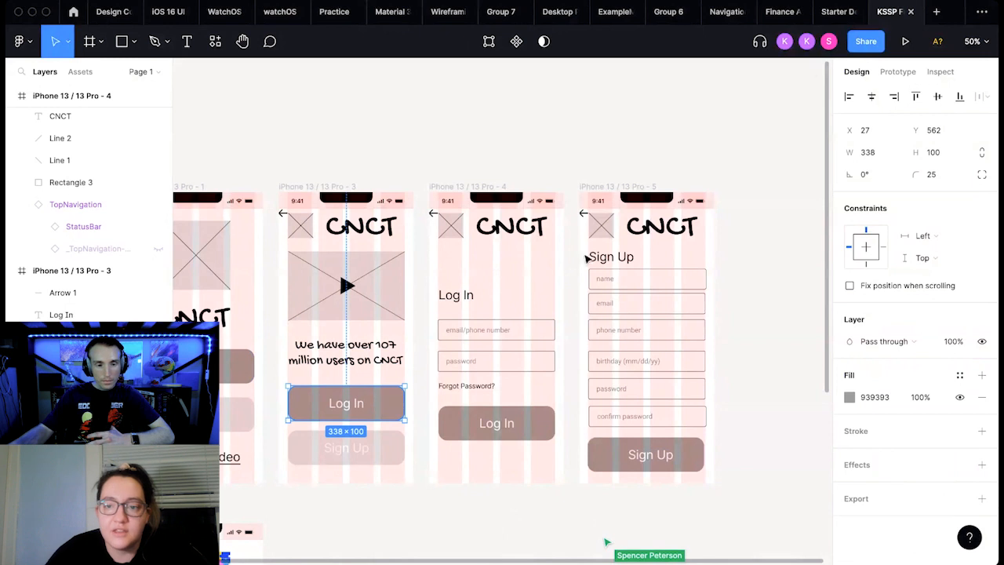
left_click(897, 72)
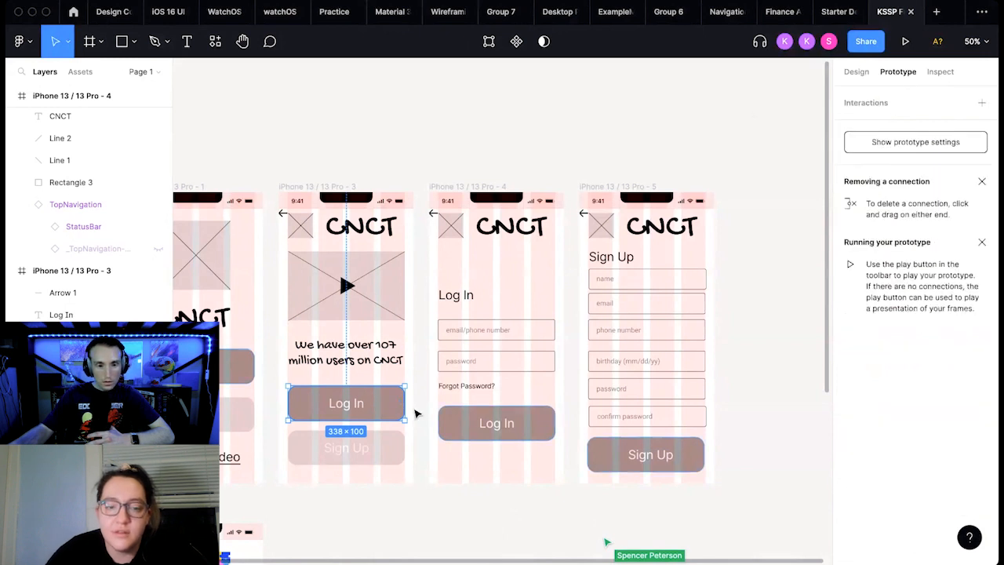
left_click_drag(405, 403, 460, 425)
Step: Link the Sign Up buttons on the first screen and the video screen to the sign-up screen
left_click(245, 415)
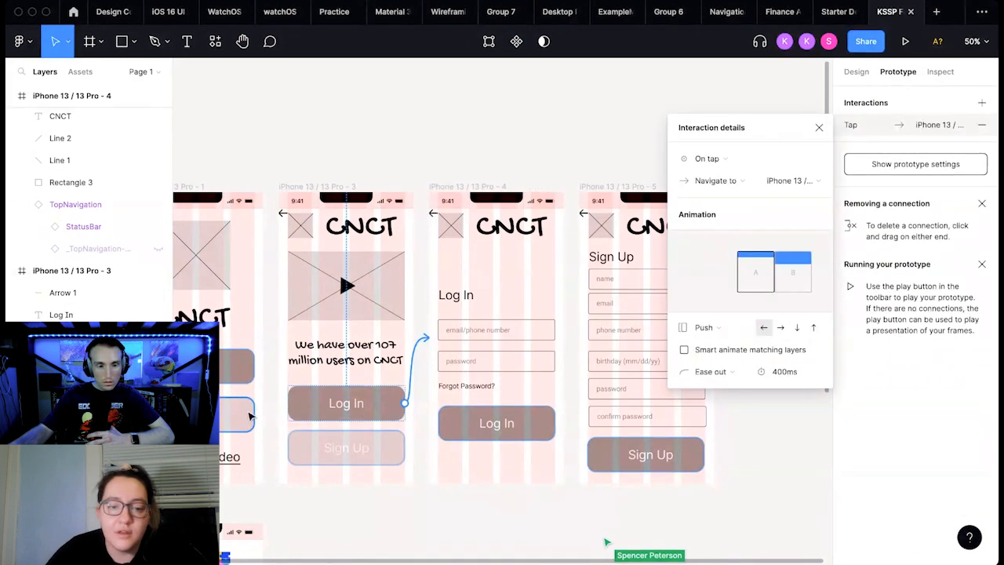
left_click_drag(253, 416, 600, 384)
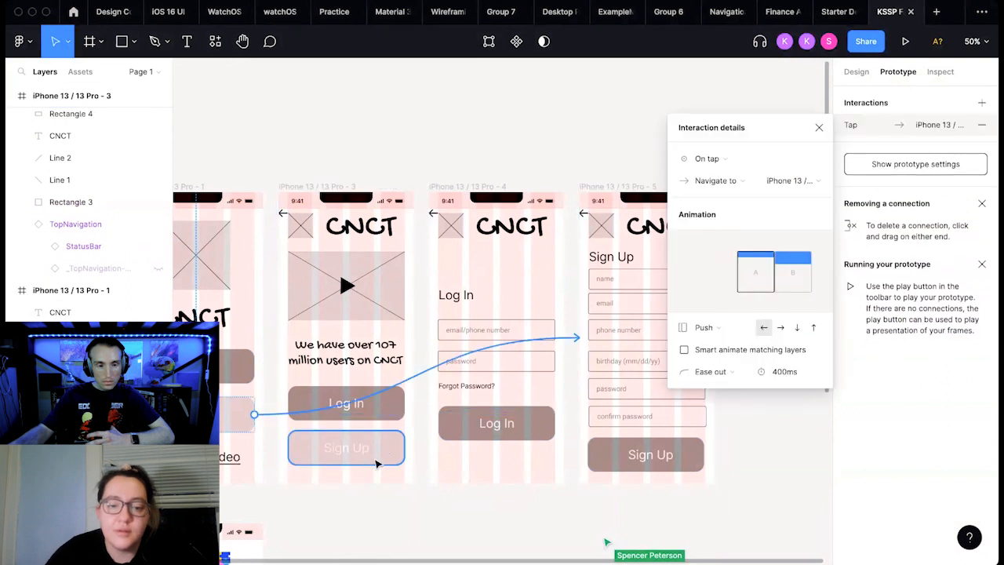
left_click(392, 451)
left_click_drag(405, 447, 616, 371)
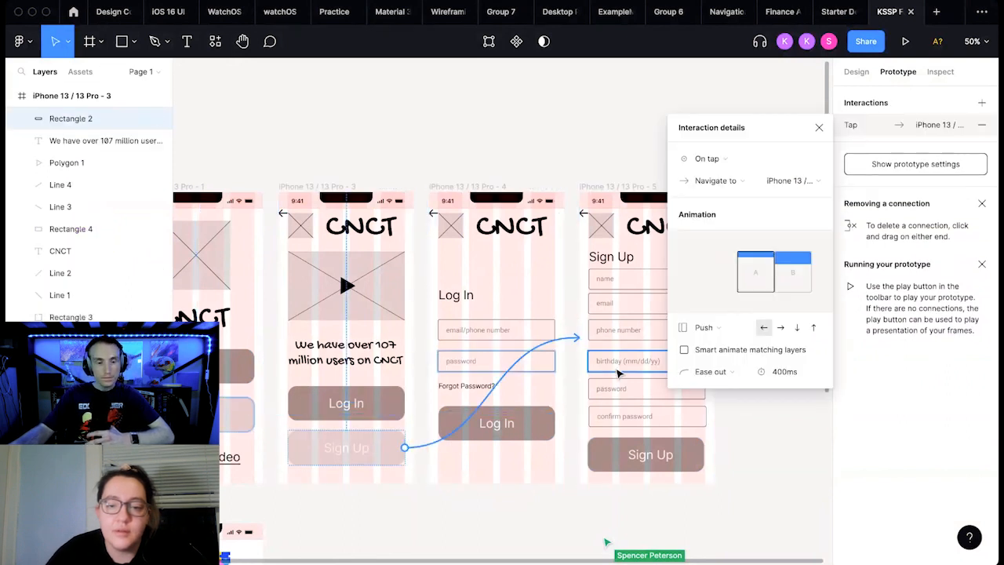
left_click(778, 430)
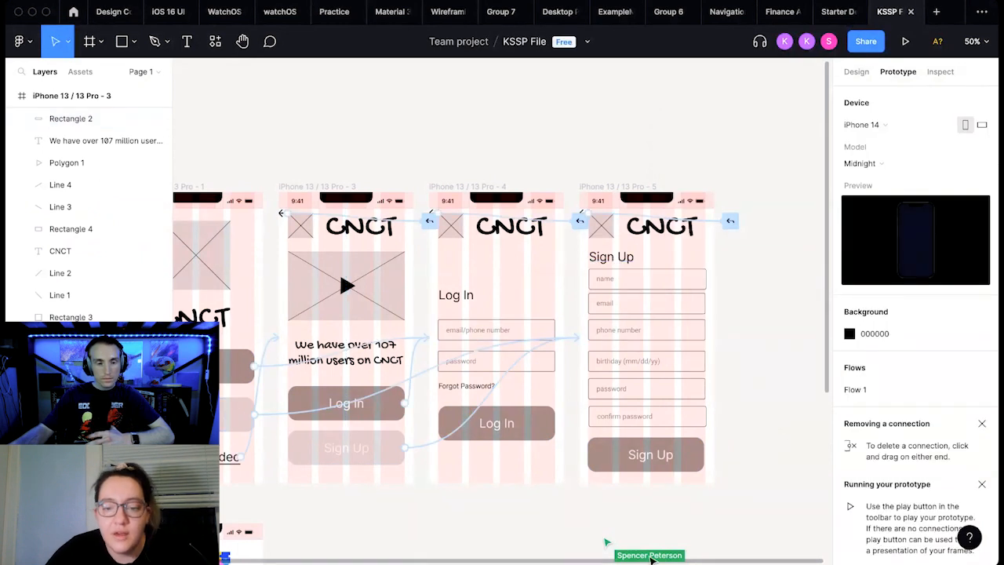
Step: Rename the first screen's prototype flow to "CNCT Low Fidelity"
scroll(651, 559, "left", 5)
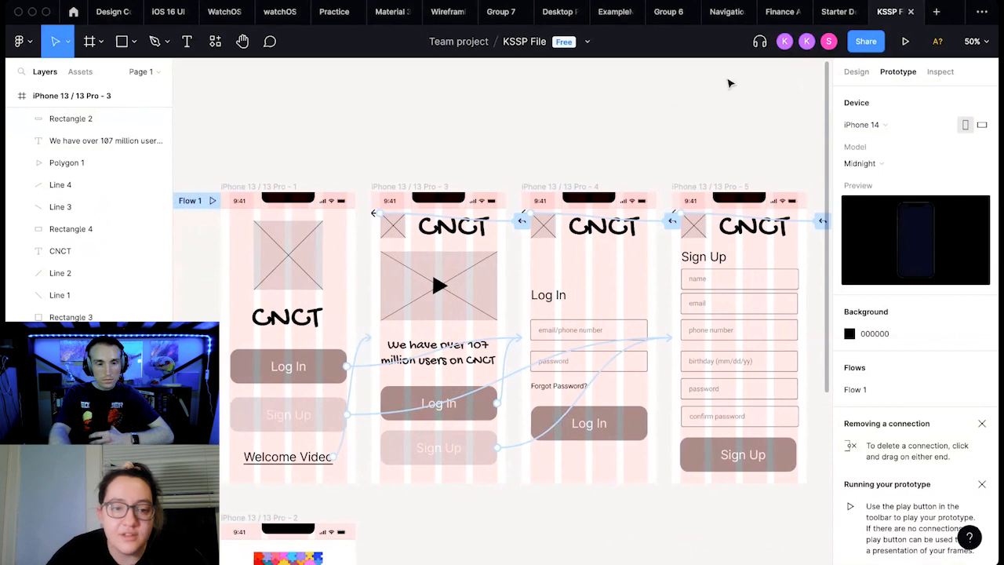
left_click(194, 201)
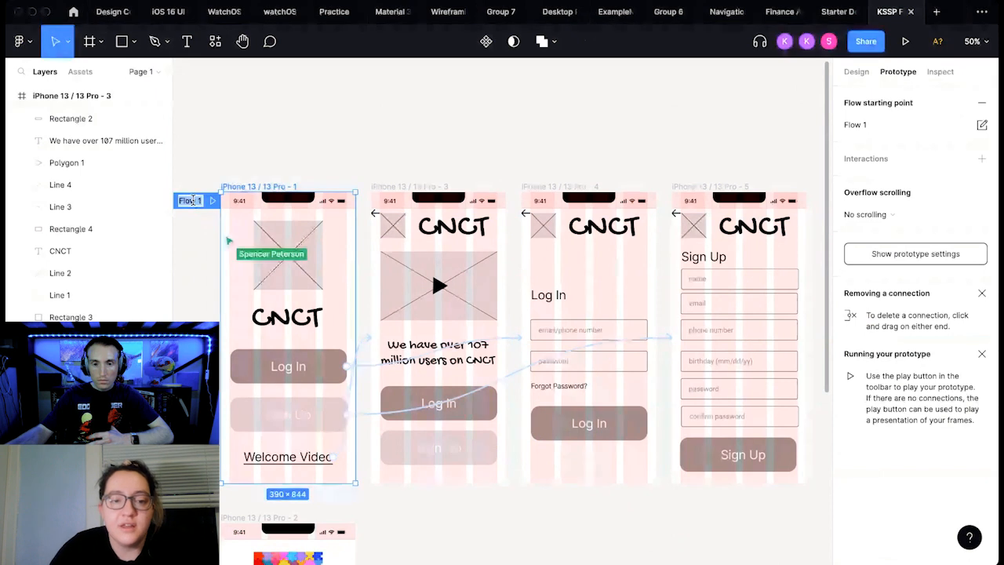
type("CNCT")
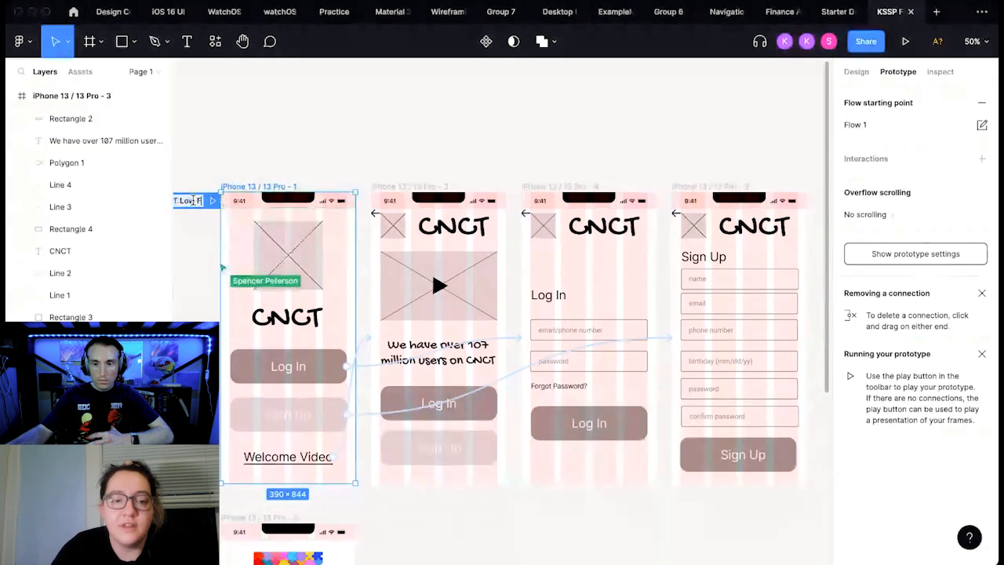
type(" Flow")
type(" Fidelity")
key("Return")
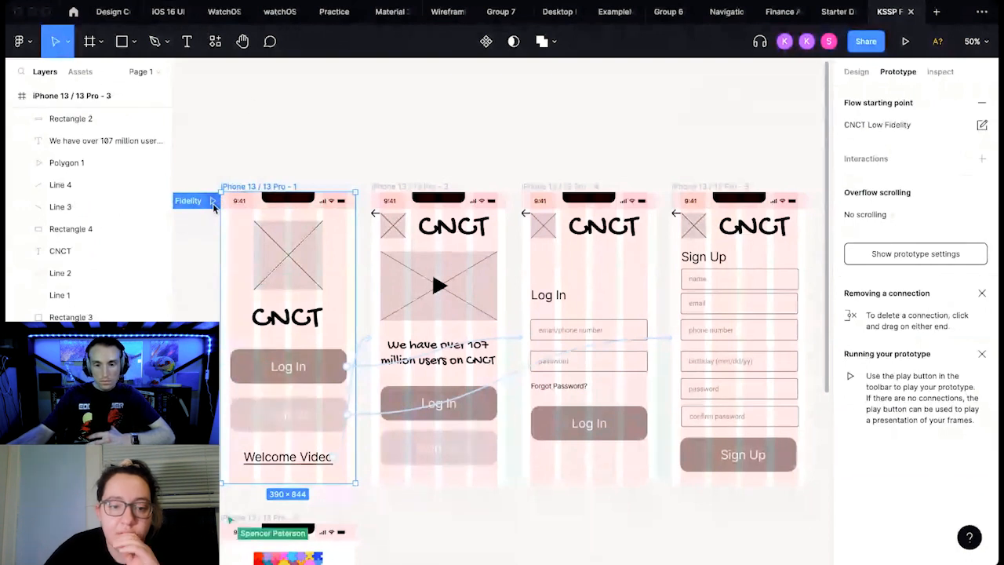
Step: Add a flow starting point to the coloured iPhone 13 / 13 Pro - 2 screen and name it "CNCT High Fidelity"
scroll(296, 378, "down", 1)
scroll(296, 378, "down", 2)
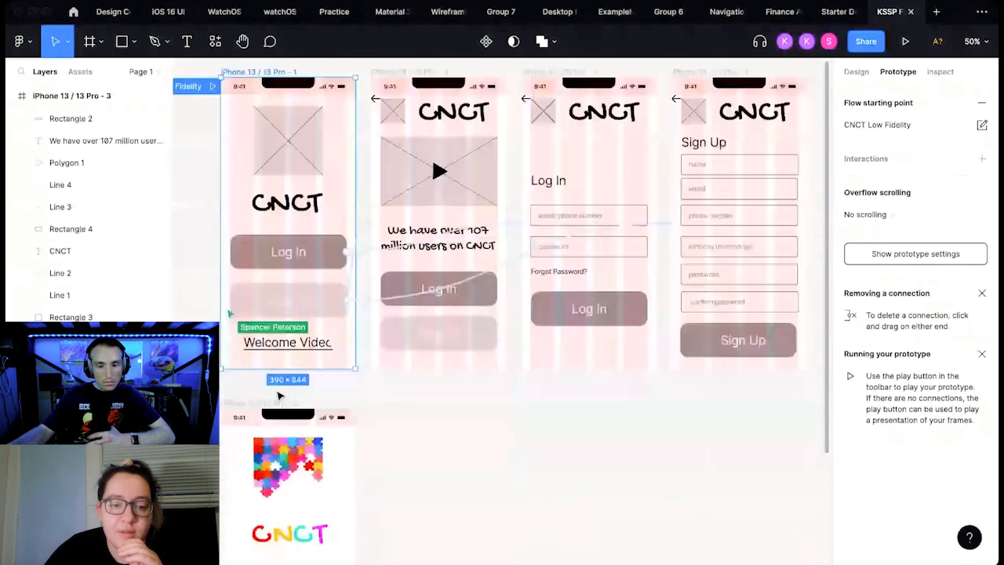
left_click(232, 419)
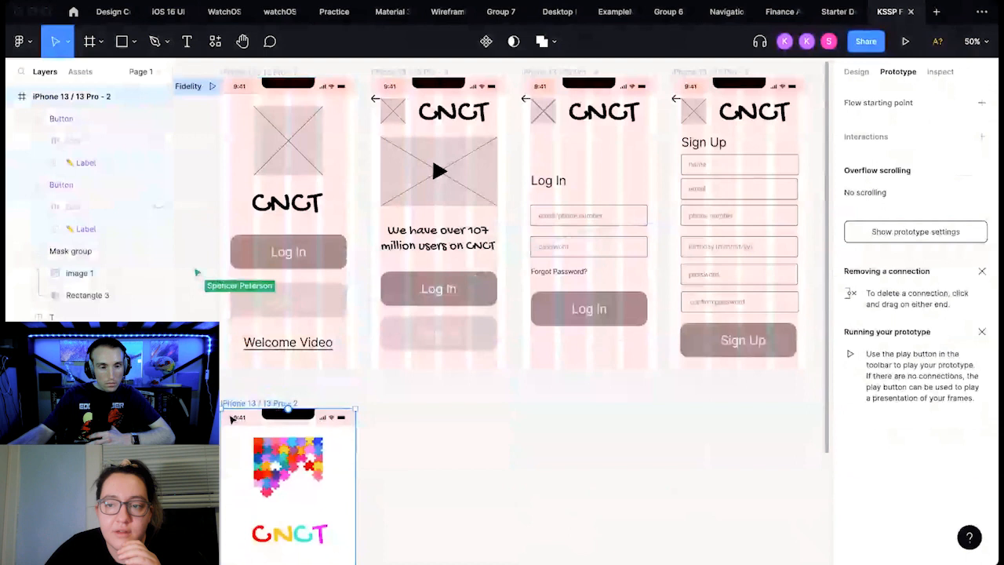
left_click(980, 103)
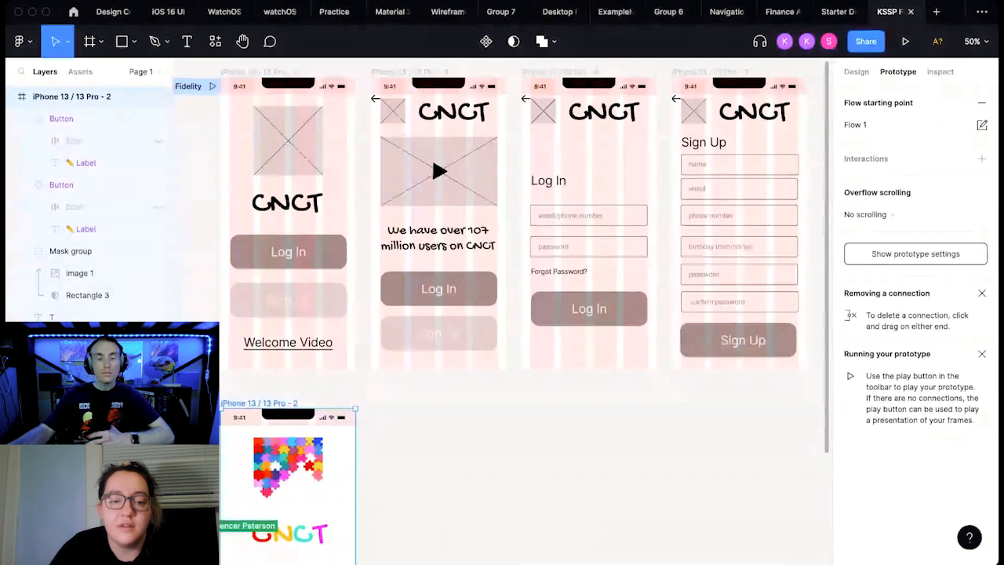
Step: Play the CNCT Low Fidelity flow from the first wireframe screen
scroll(424, 338, "up", 1)
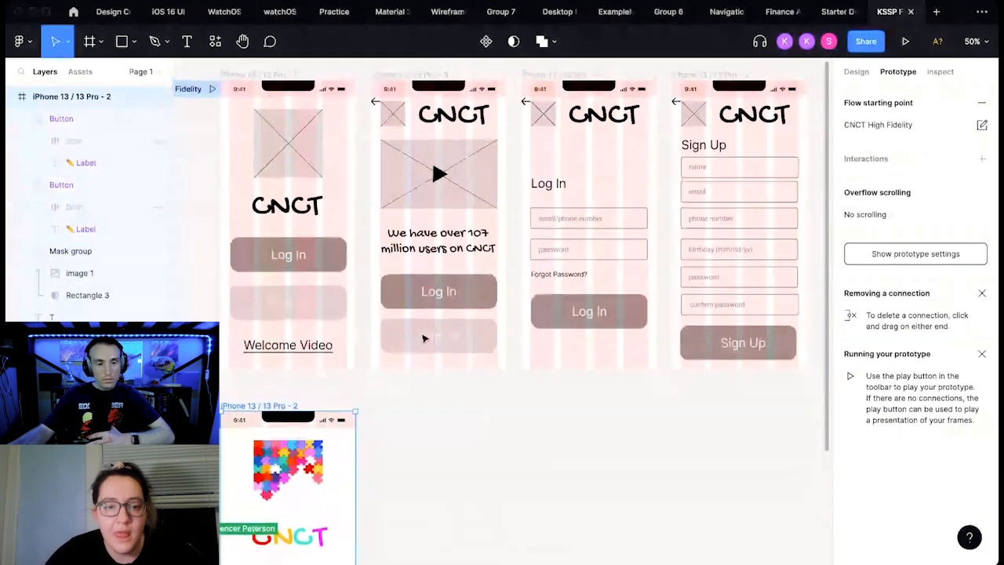
scroll(424, 338, "up", 3)
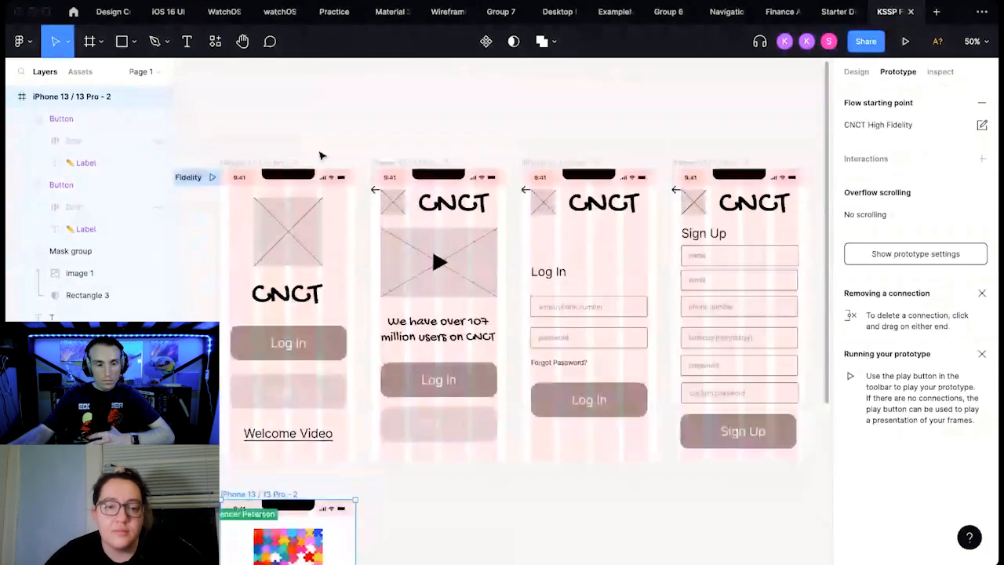
left_click(212, 179)
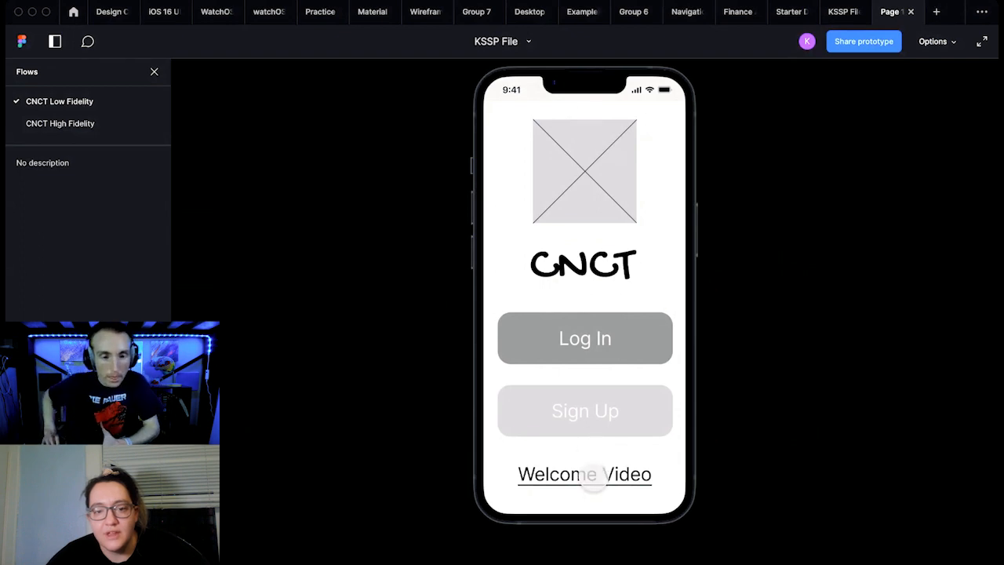
Step: Test the Welcome Video link, the video screen's back arrow and its Log In button in the low-fidelity prototype preview
left_click(594, 478)
left_click(489, 108)
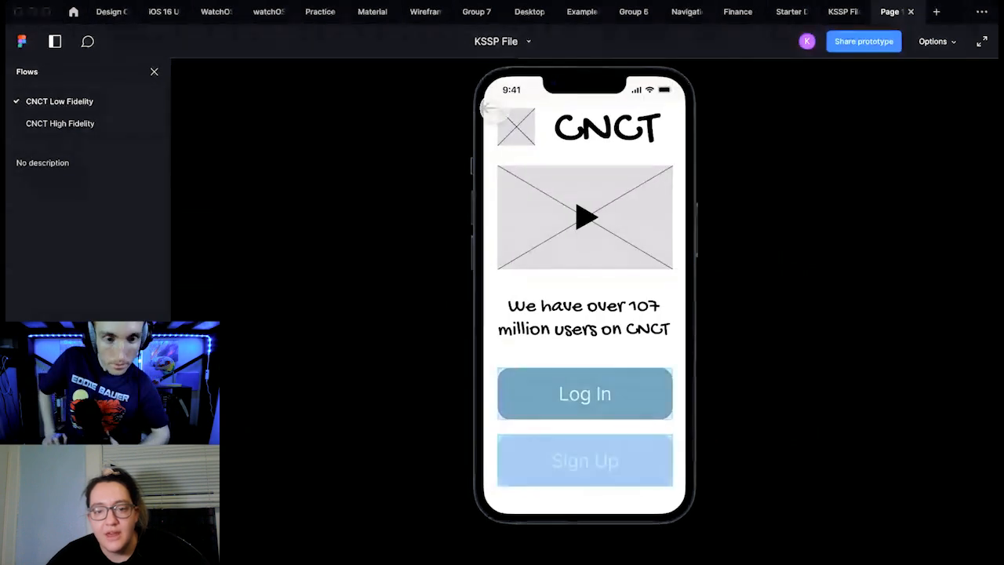
left_click(493, 110)
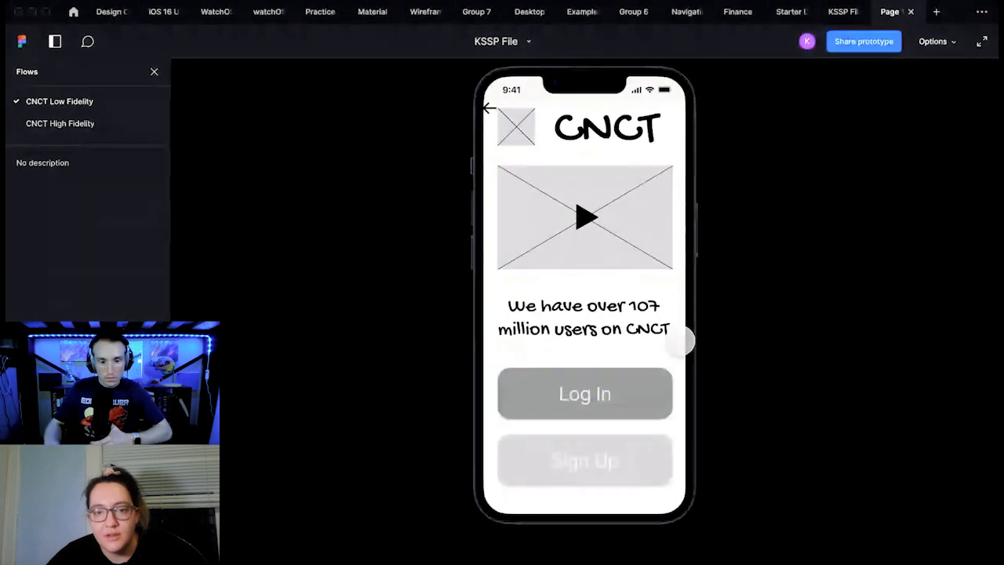
left_click(837, 12)
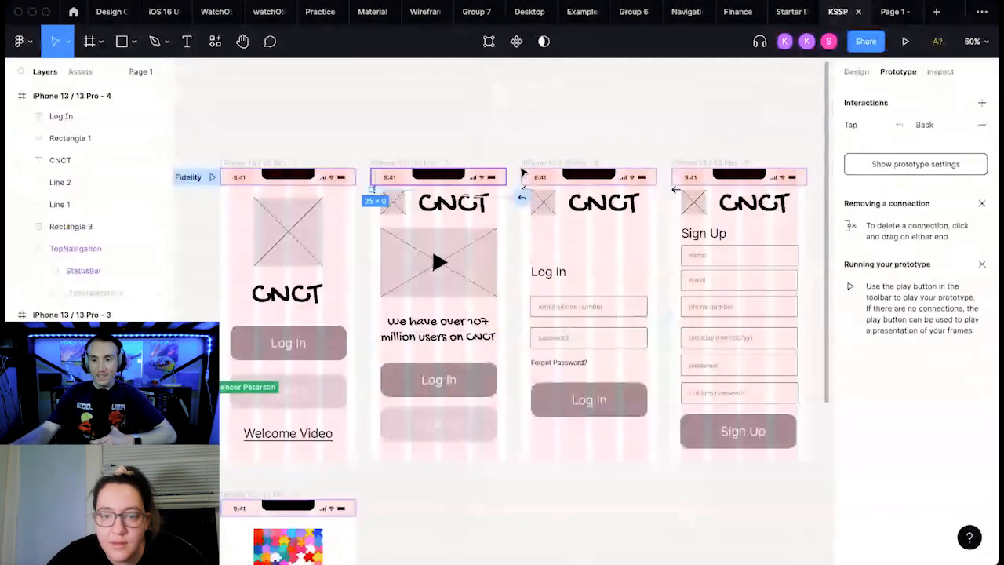
left_click(897, 12)
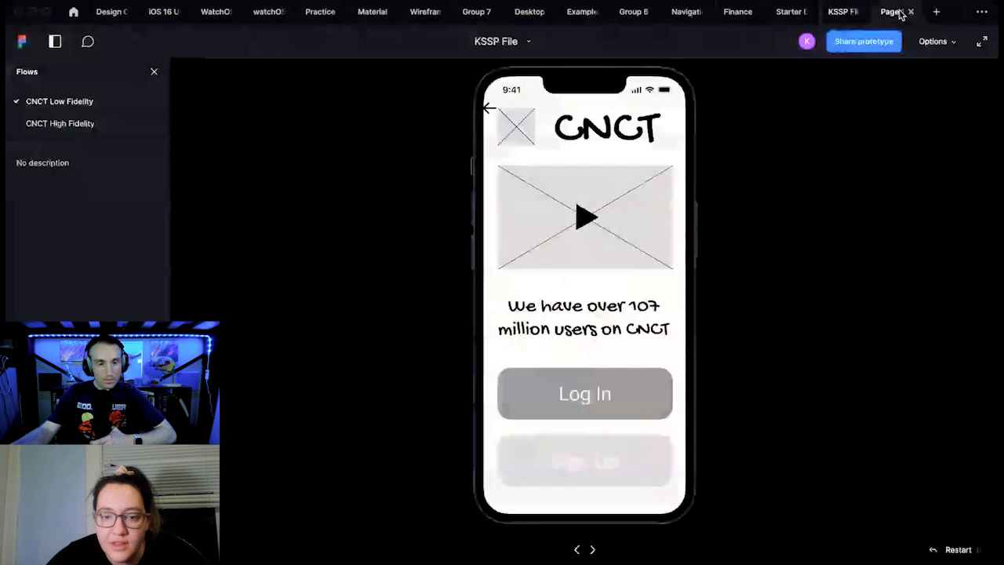
left_click(605, 398)
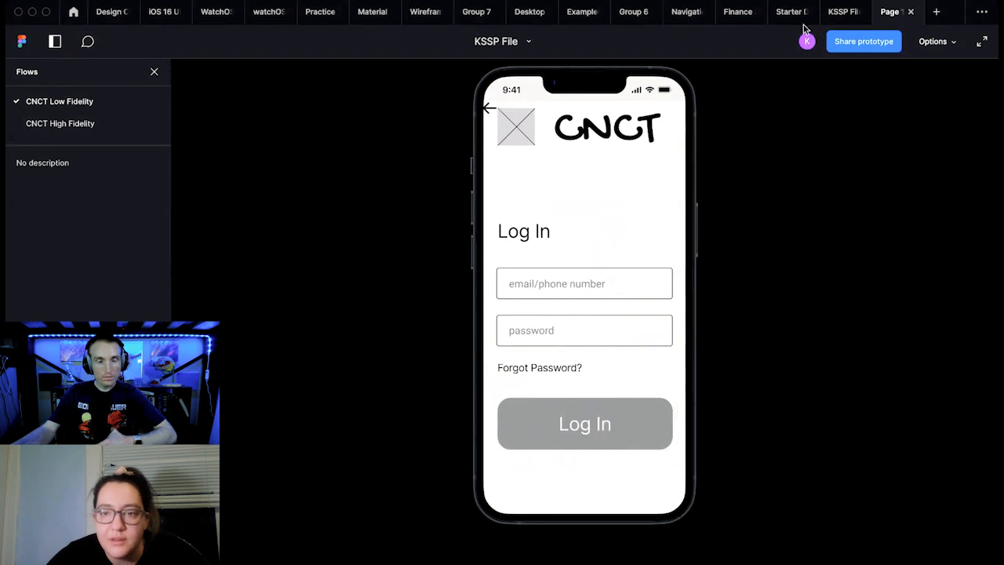
Step: Try to change the video screen's back arrow from Back to Navigate to and link it to the first screen
left_click(837, 15)
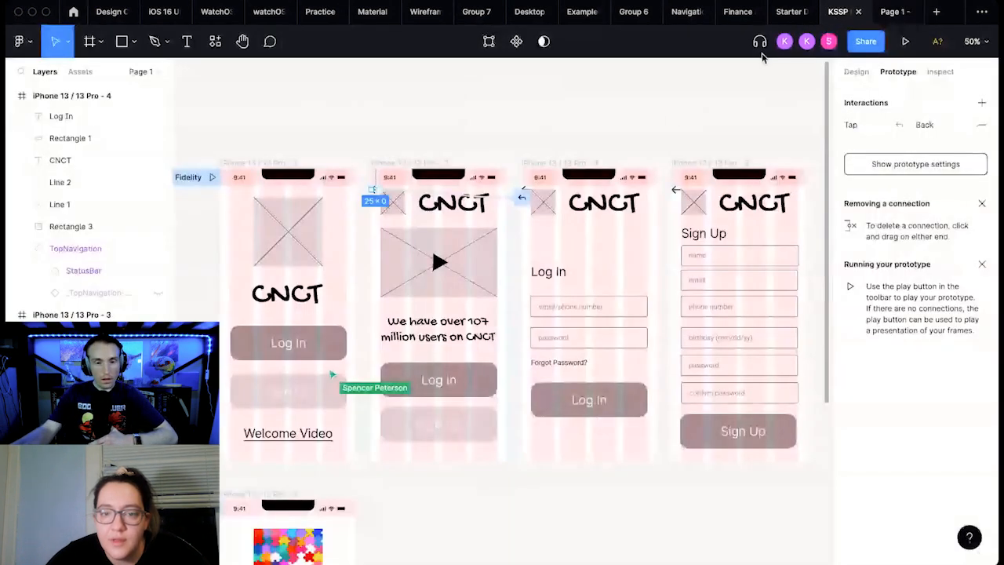
left_click(522, 197)
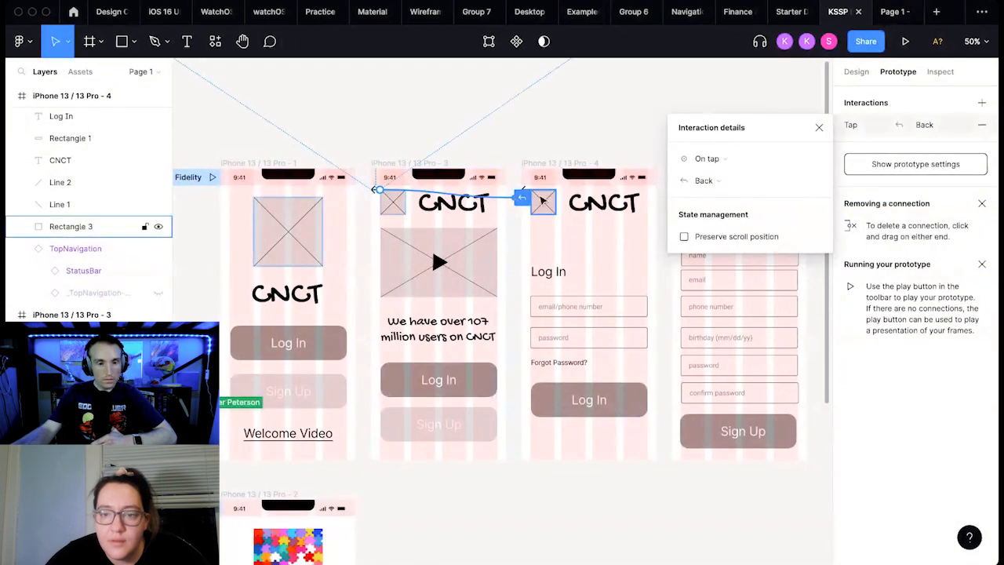
left_click(751, 182)
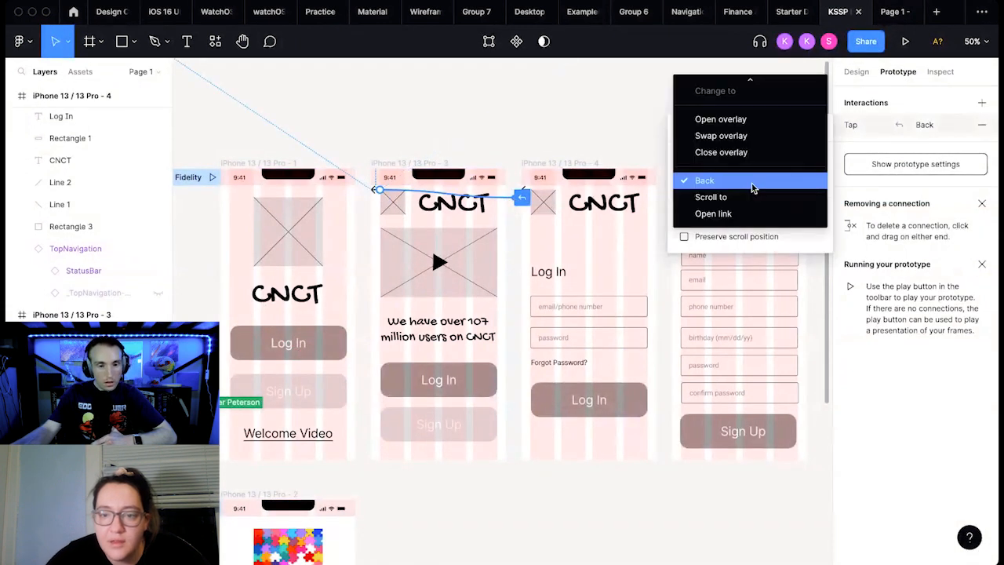
mouse_move(758, 78)
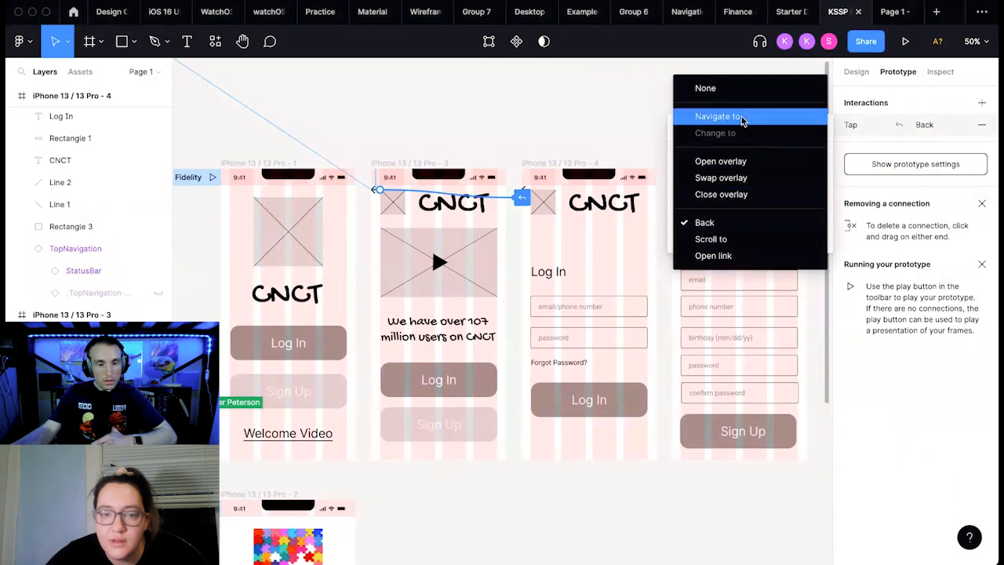
left_click(742, 118)
left_click_drag(375, 190, 355, 196)
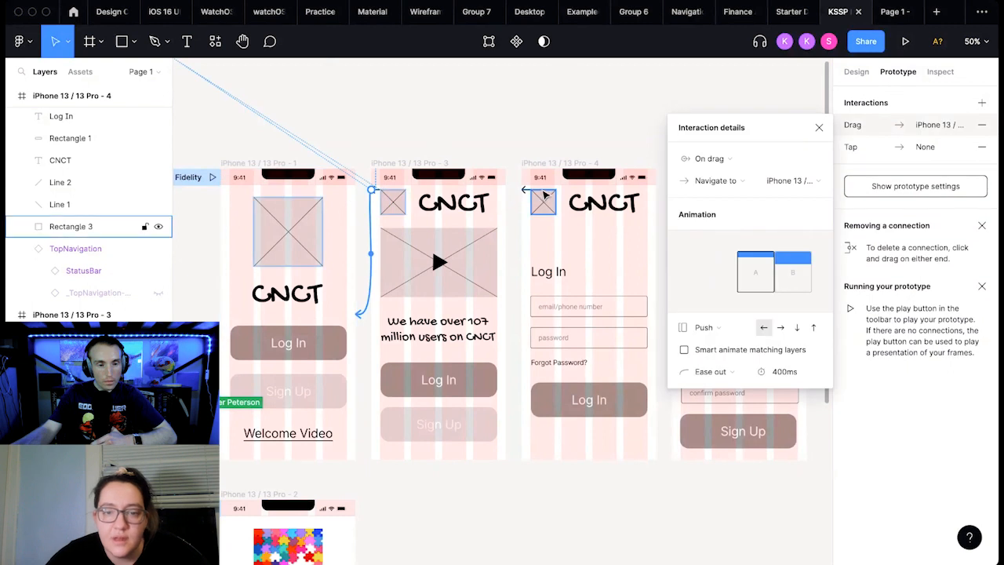
left_click(818, 129)
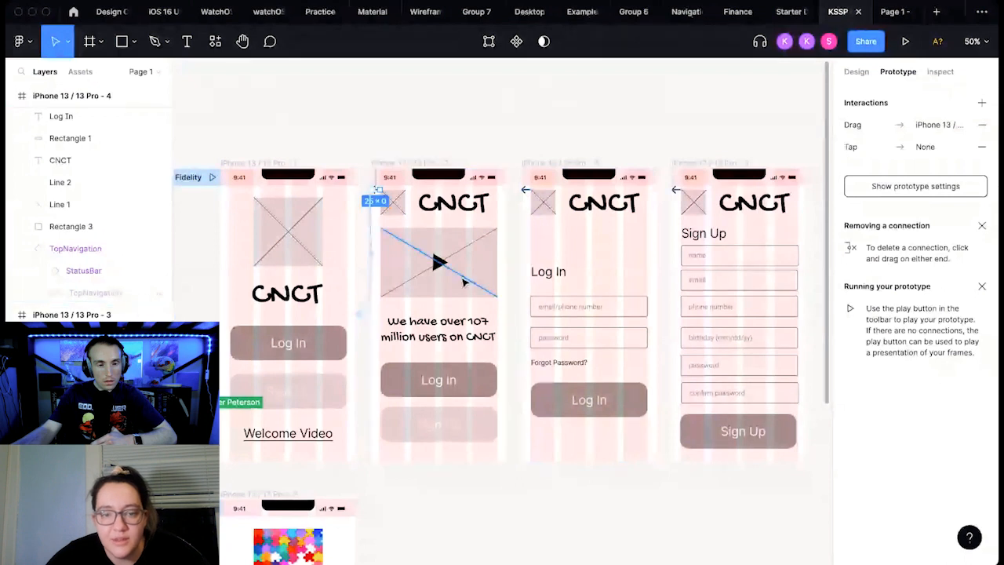
Step: Change the back arrow's On drag interaction to Back, and remove that interaction from the video screen's arrow
left_click(369, 239)
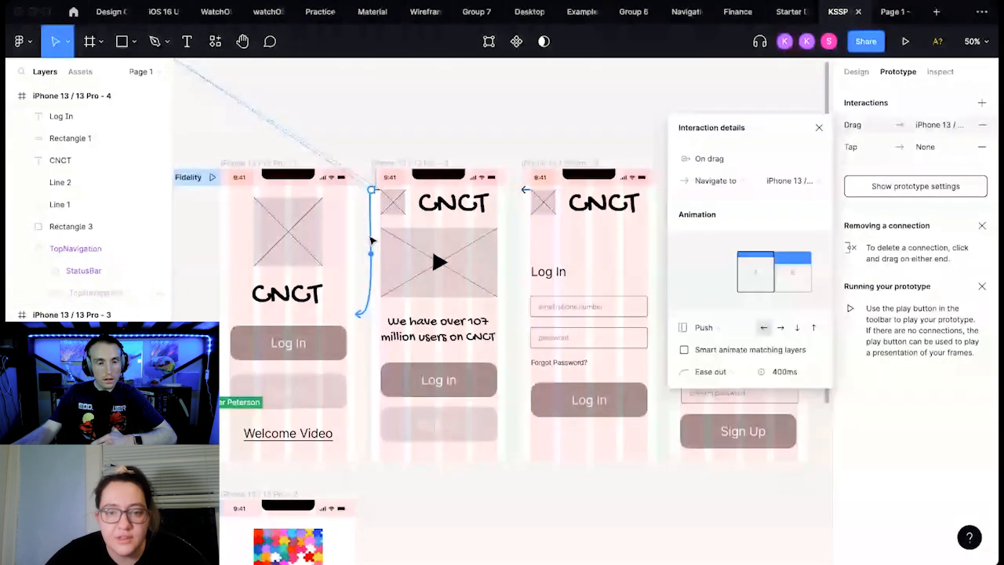
left_click(715, 180)
left_click(732, 287)
left_click(819, 127)
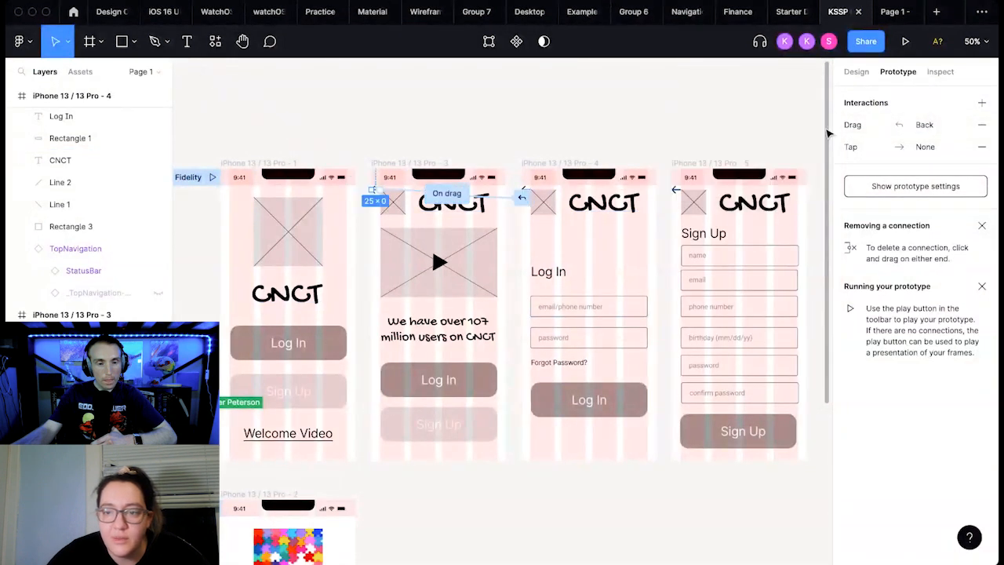
left_click(980, 125)
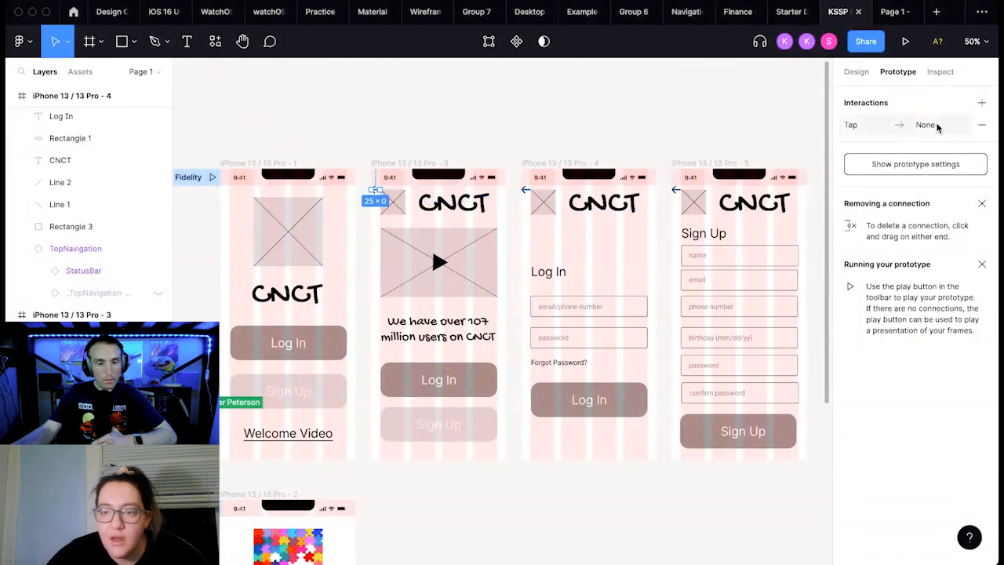
Step: Set the video screen arrow's tap action to Back, and check the log-in screen arrow's interaction
left_click(937, 127)
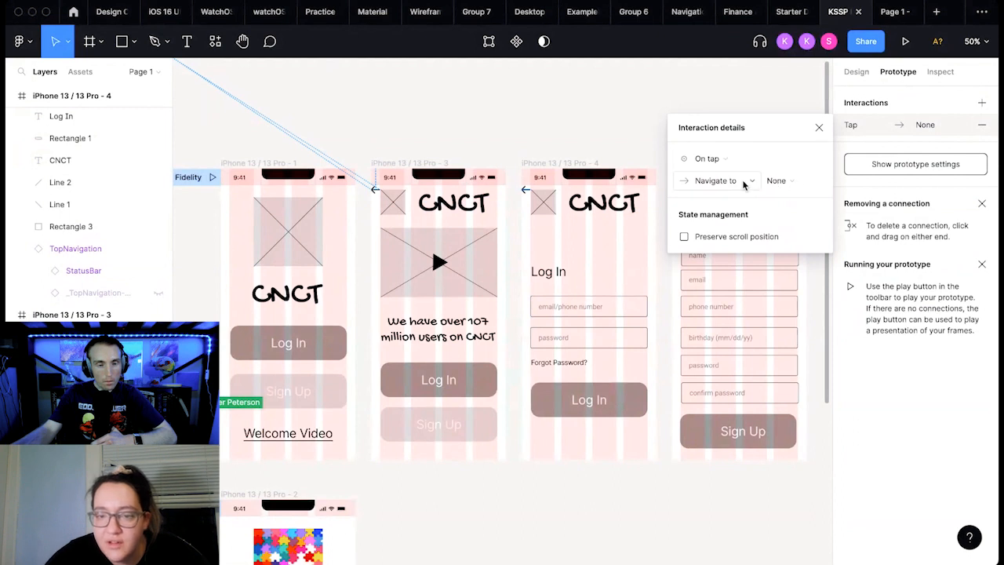
left_click(764, 181)
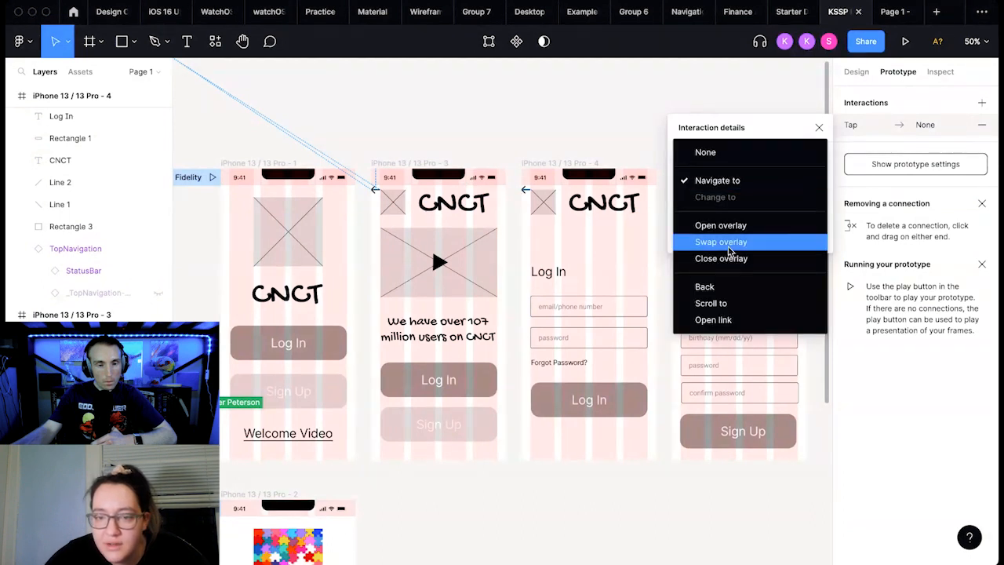
left_click(717, 292)
left_click(818, 127)
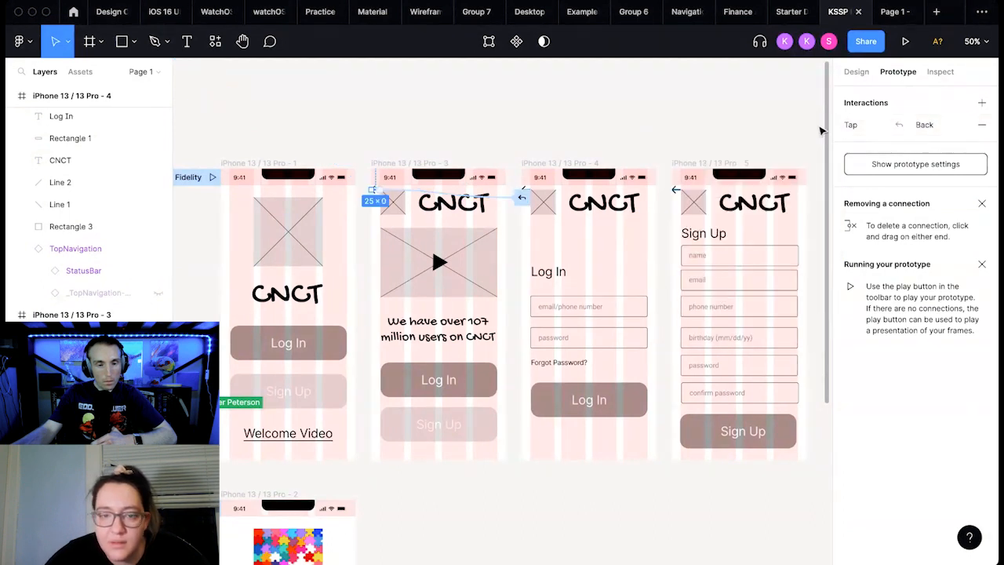
left_click(522, 190)
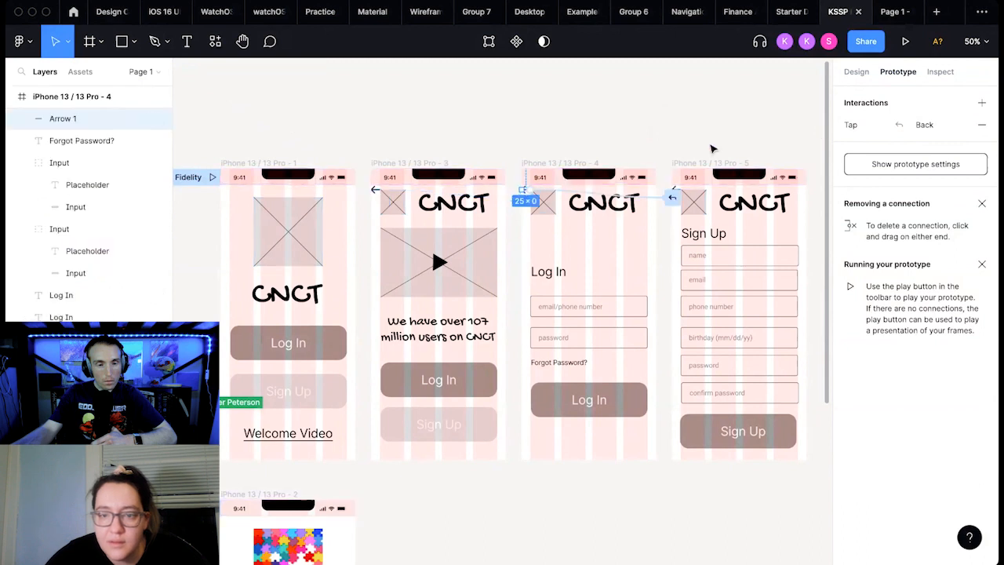
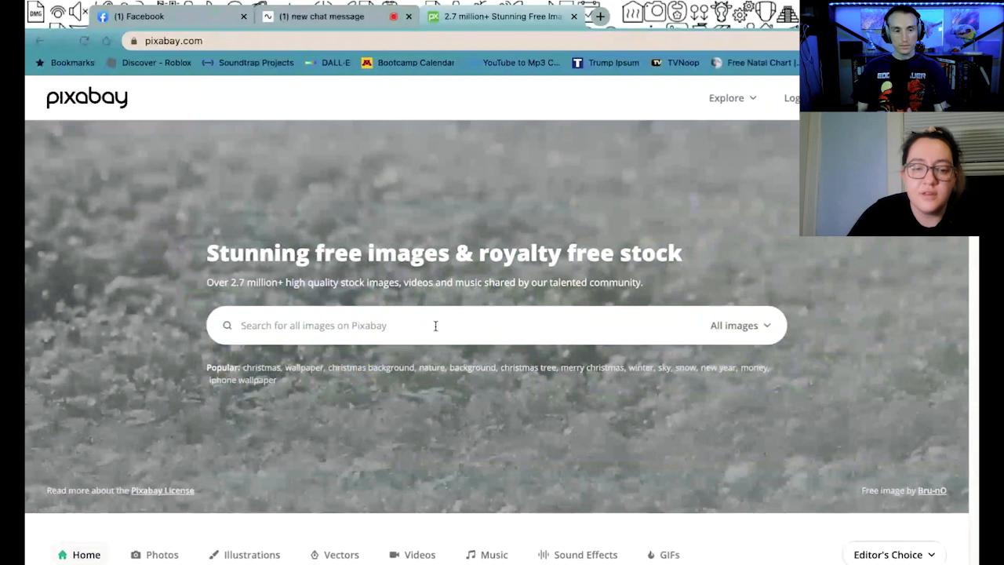
Step: Search Pixabay images for "social media site" and browse the results
type("social media site")
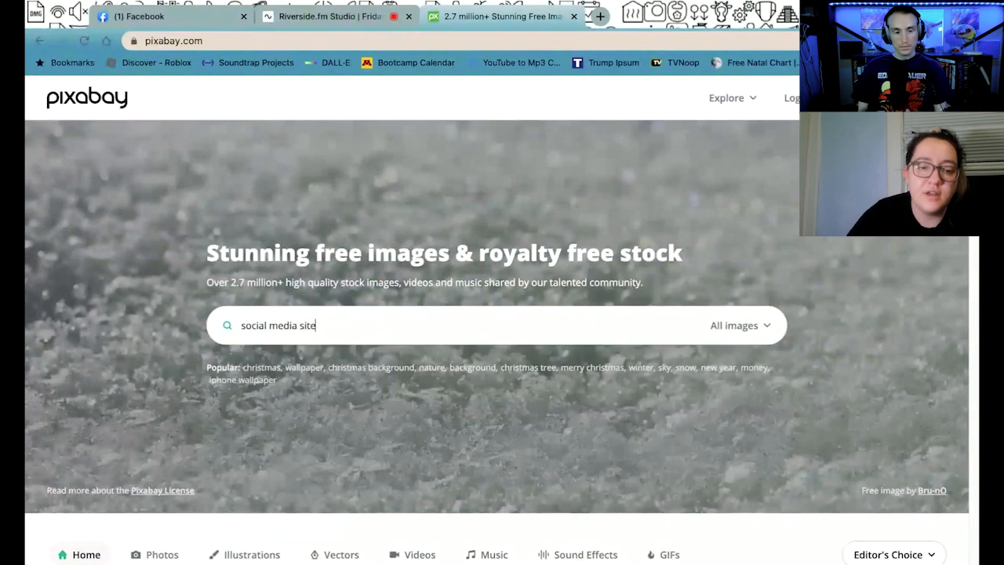
key("Return")
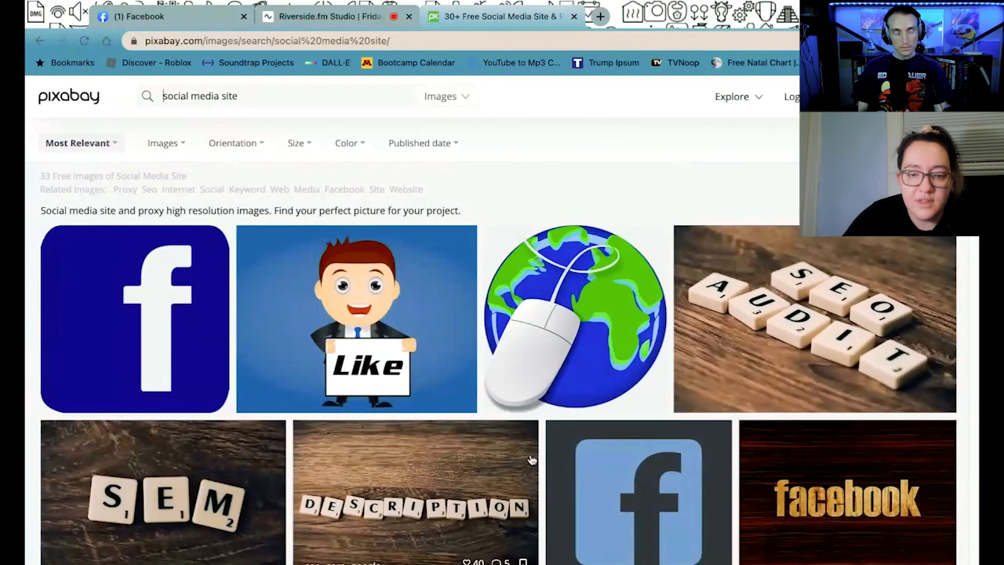
scroll(525, 462, "down", 15)
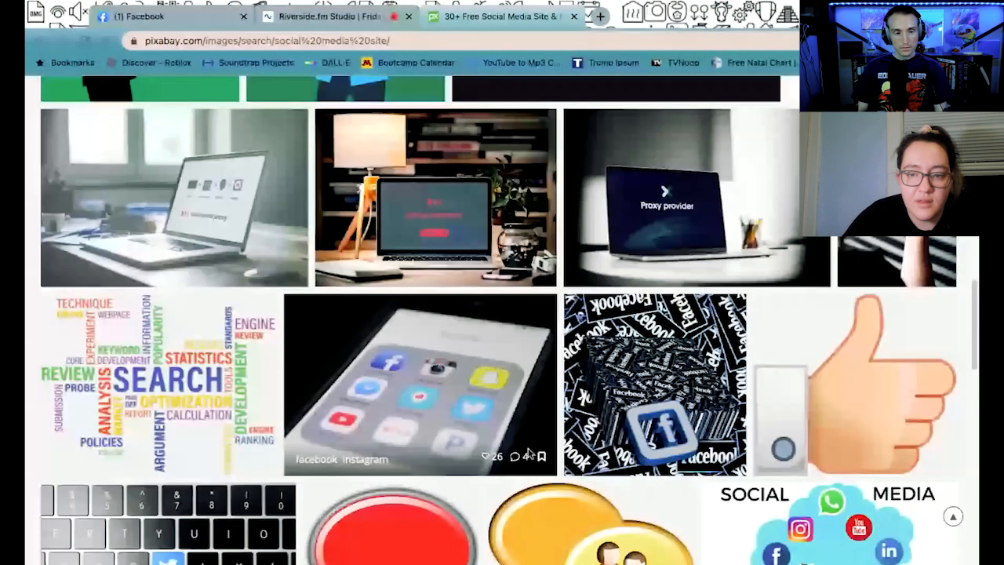
scroll(832, 359, "up", 3)
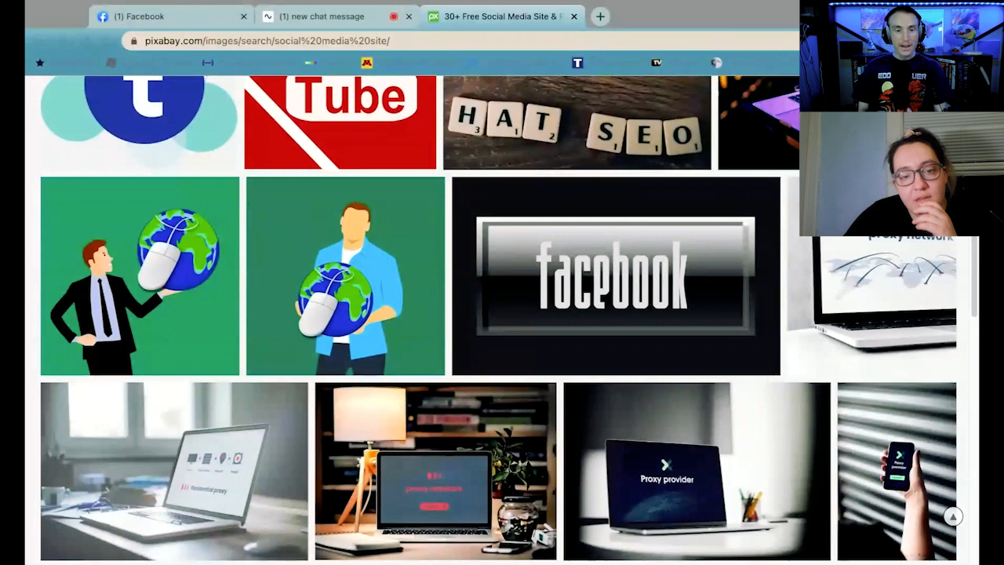
scroll(574, 424, "up", 10)
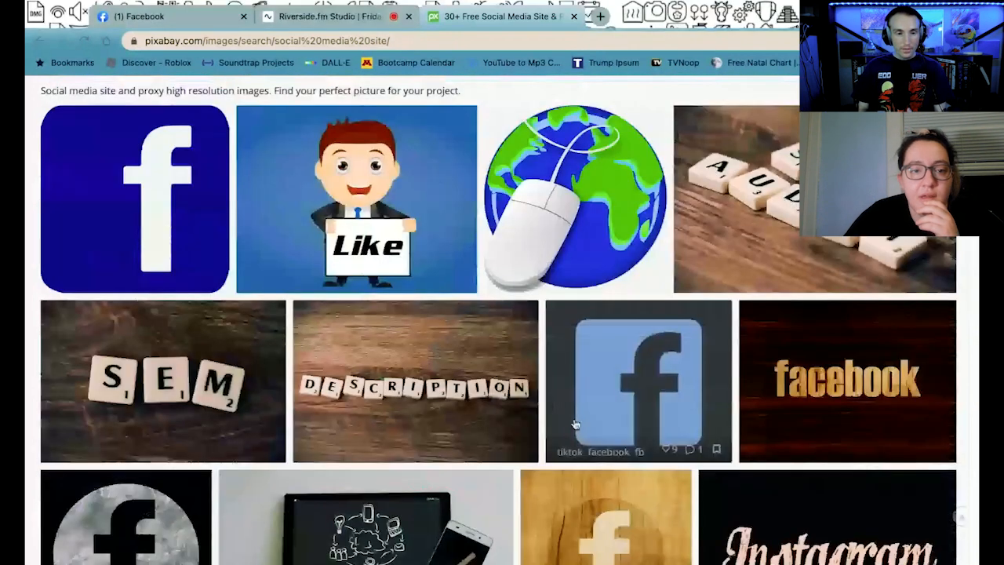
scroll(574, 424, "up", 2)
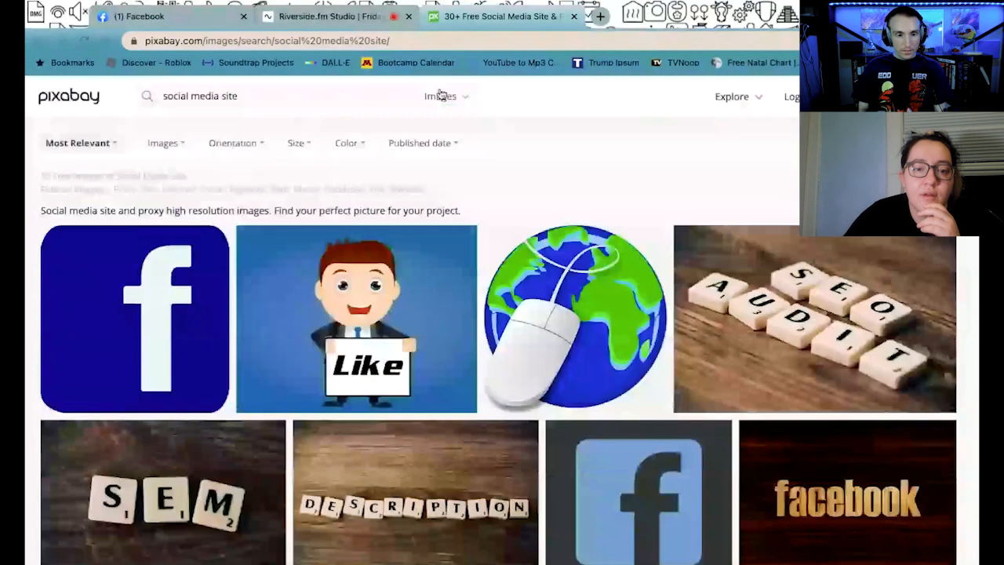
Step: Switch the Pixabay search to videos and search for "people on phone"
mouse_move(442, 96)
left_click(423, 248)
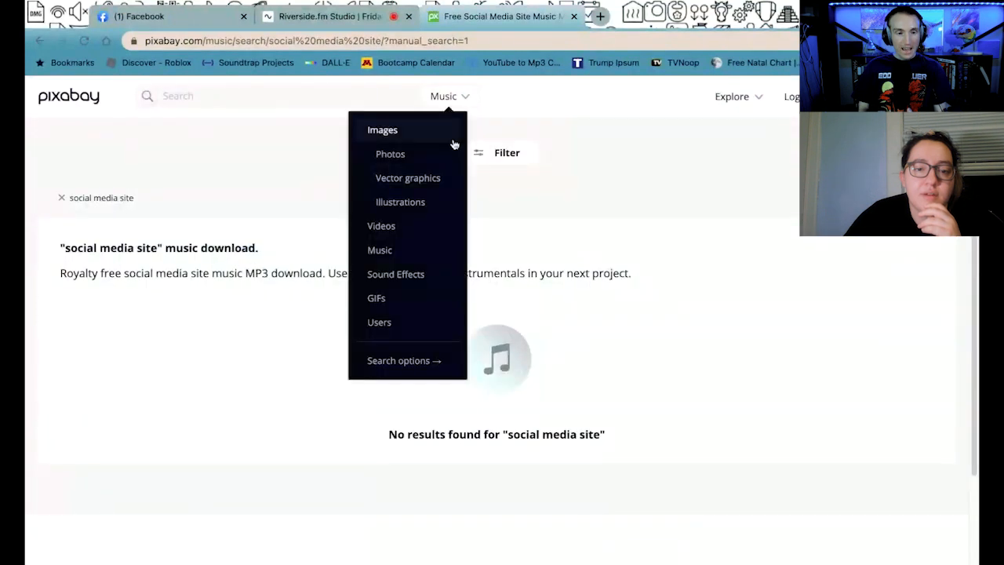
left_click(419, 233)
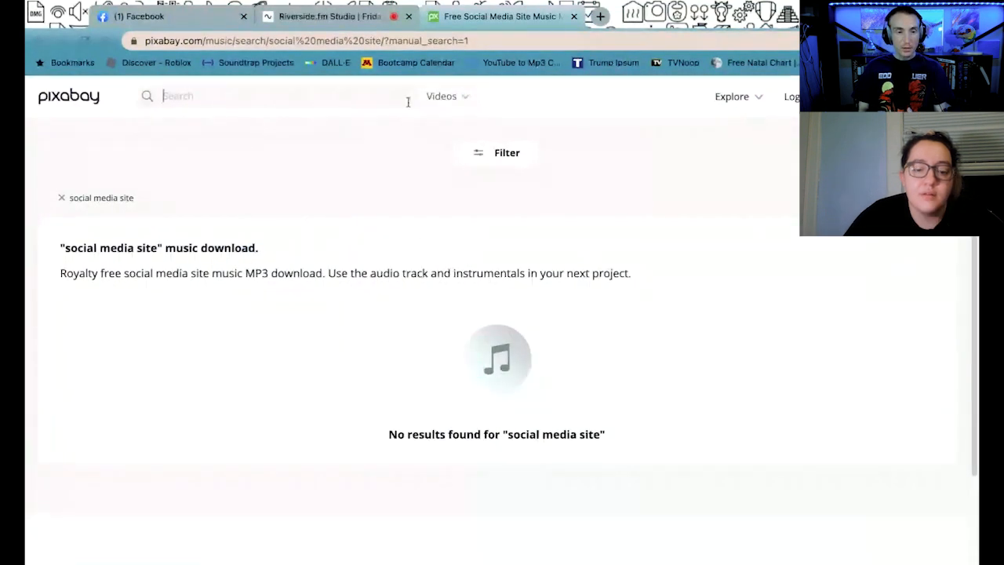
type("social")
key("BackSpace")
key("BackSpace")
key("BackSpace")
key("BackSpace")
key("BackSpace")
key("BackSpace")
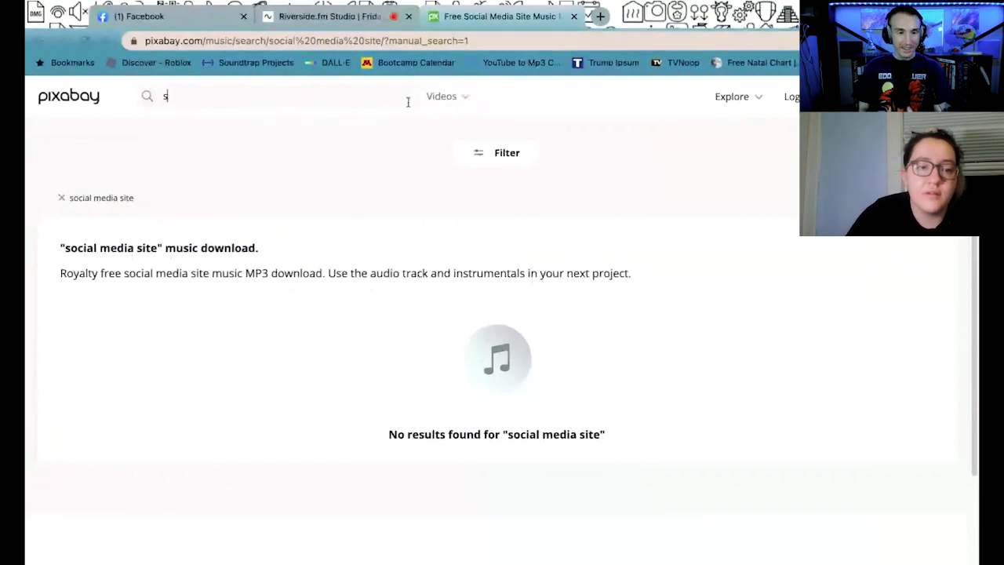
type("people on phon")
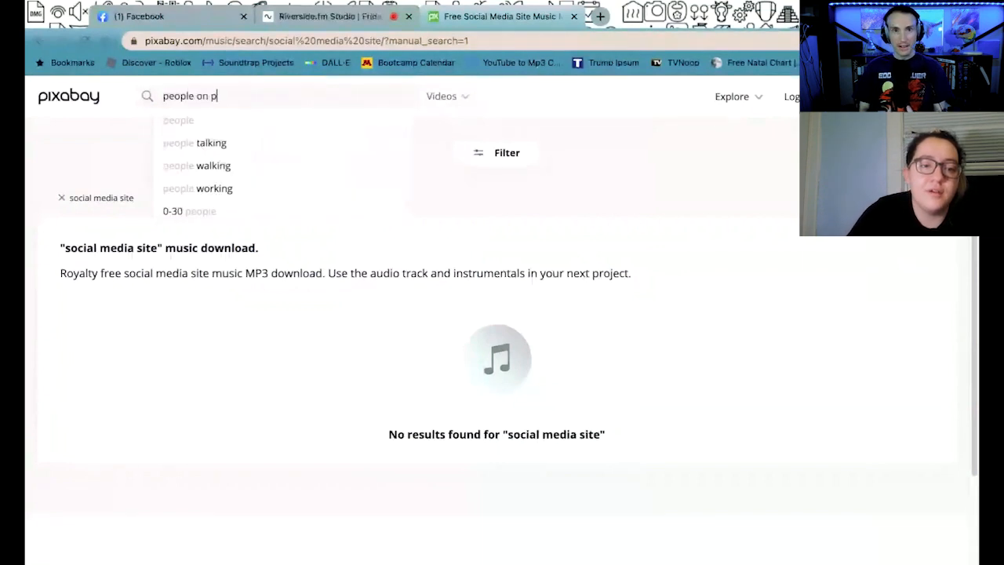
key("BackSpace")
key("BackSpace")
key("BackSpace")
key("BackSpace")
key("BackSpace")
key("BackSpace")
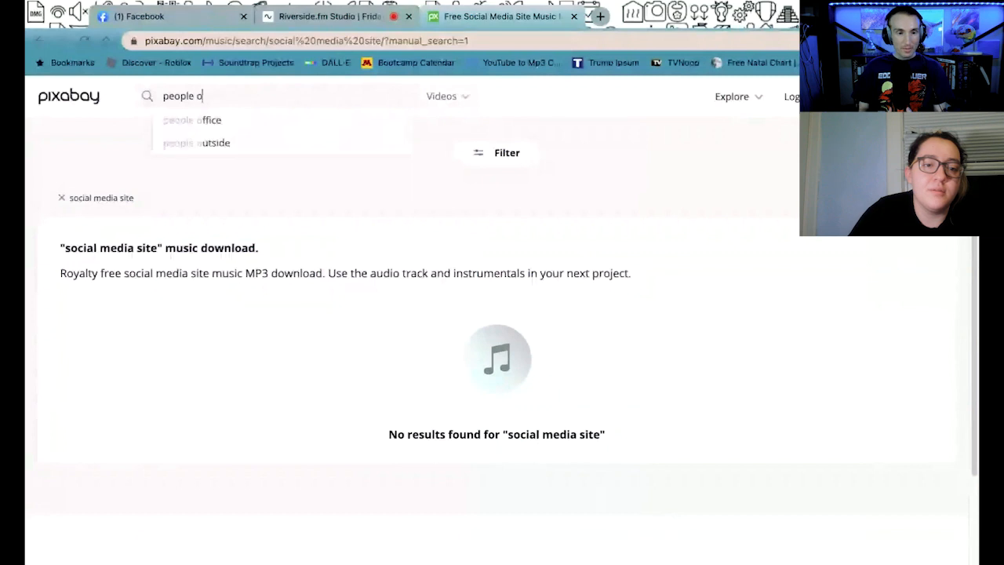
type("n phone")
key("Return")
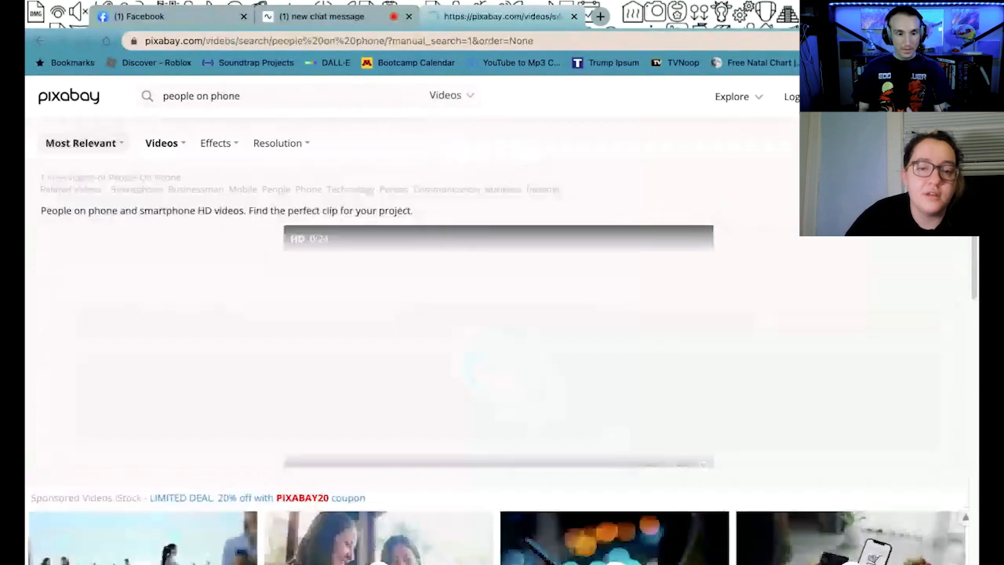
Step: Browse the phone videos, view the sponsored clip of a hand using a phone at night, and return to the results
scroll(571, 393, "down", 4)
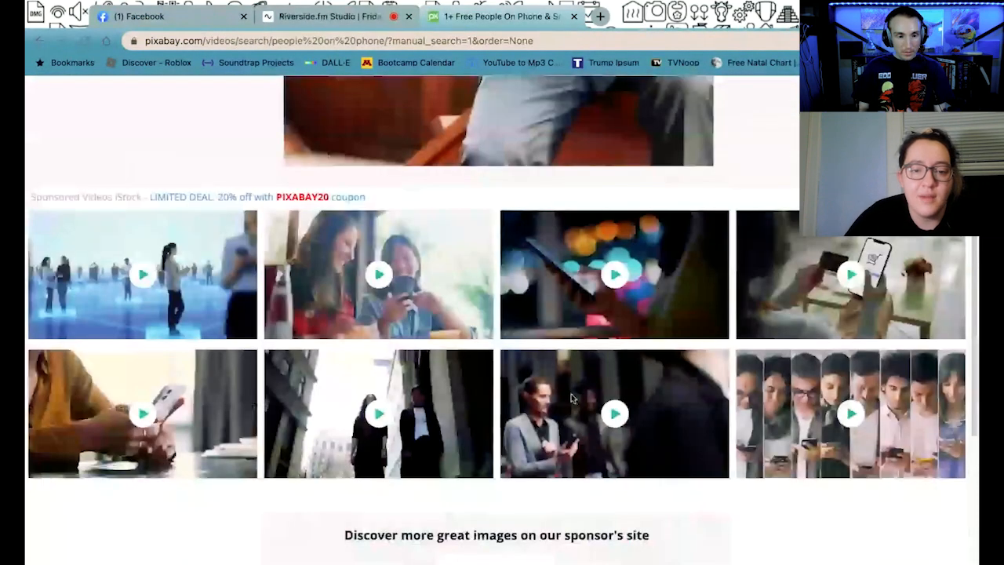
left_click(617, 283)
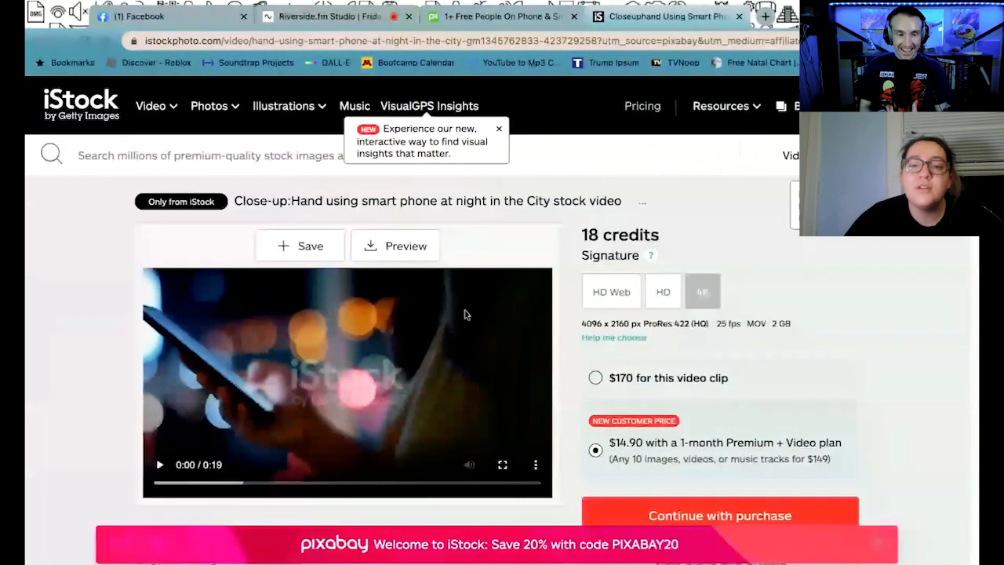
key("super+w")
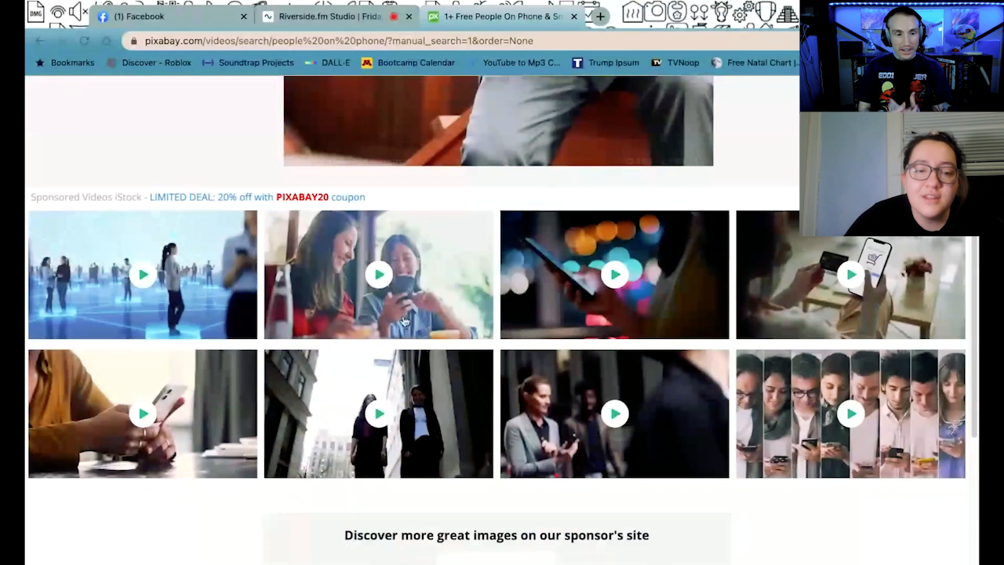
scroll(403, 320, "up", 4)
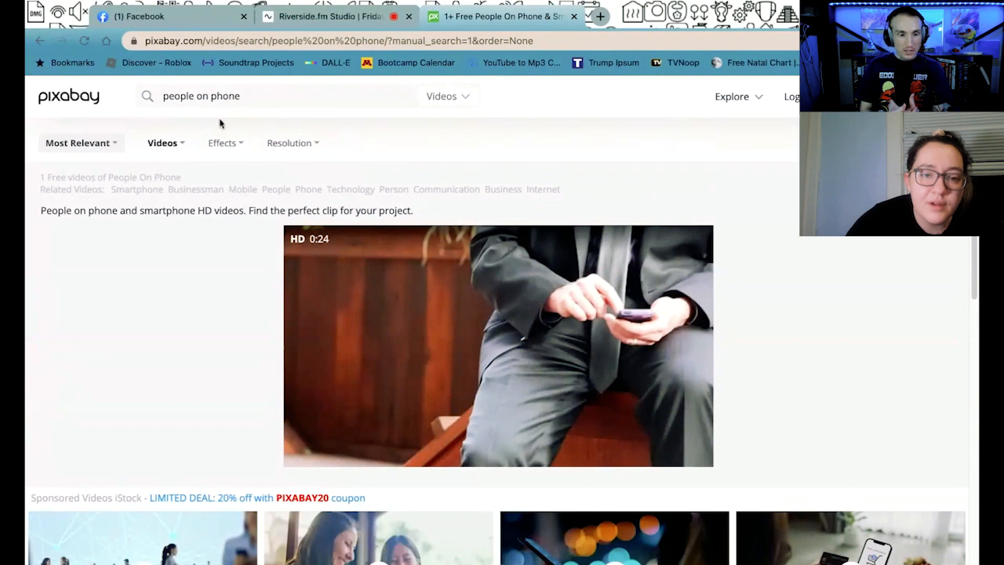
Step: Search the Pixabay videos for "social interaction"
left_click(266, 93)
double_click(262, 96)
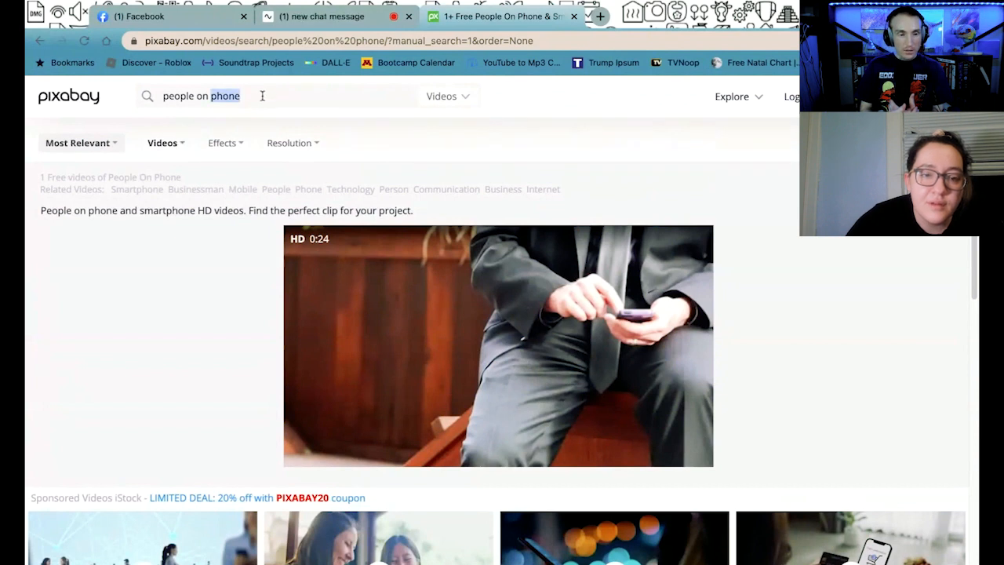
triple_click(262, 96)
type("social")
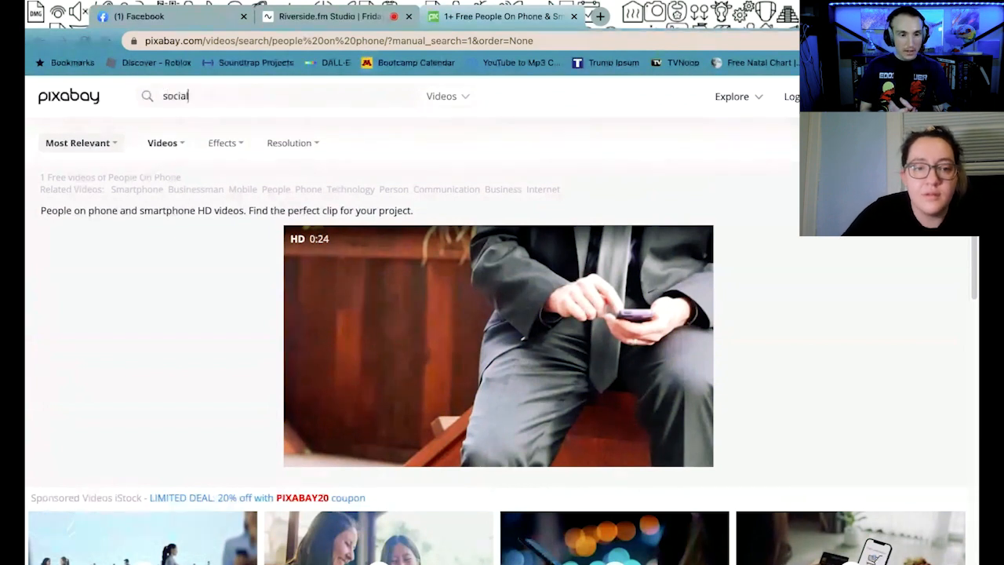
type(" interatiton")
key("Return")
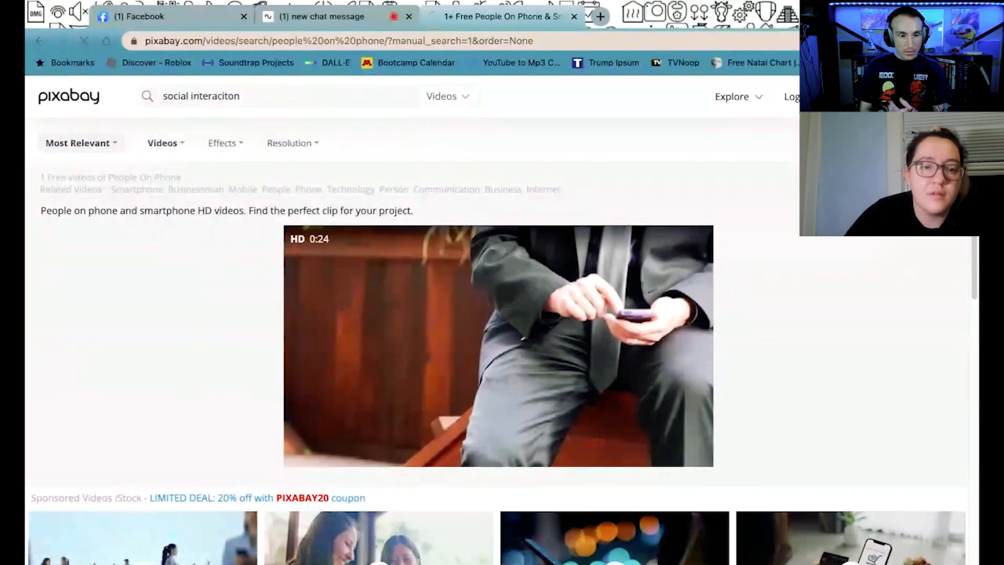
double_click(225, 96)
type("interaction")
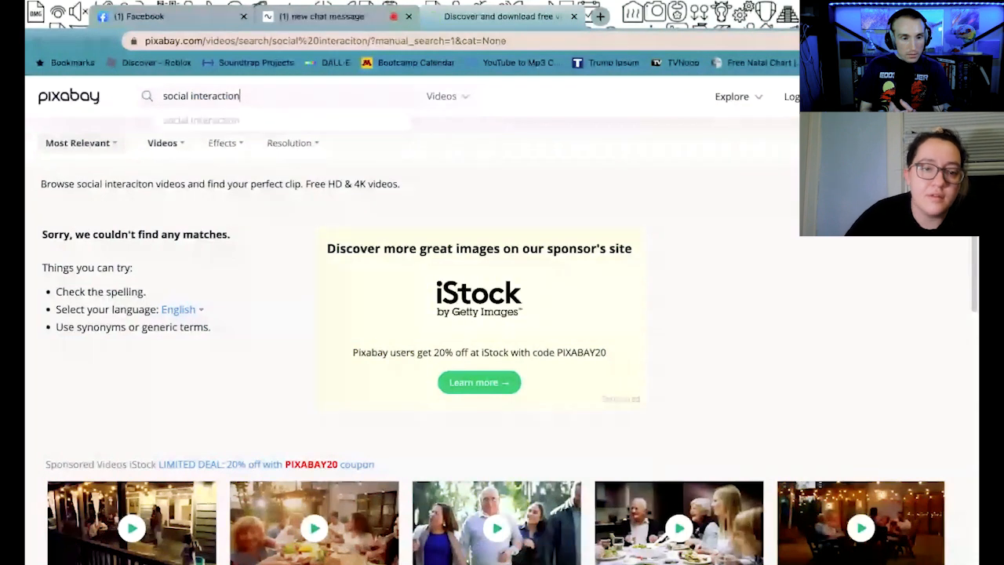
key("Return")
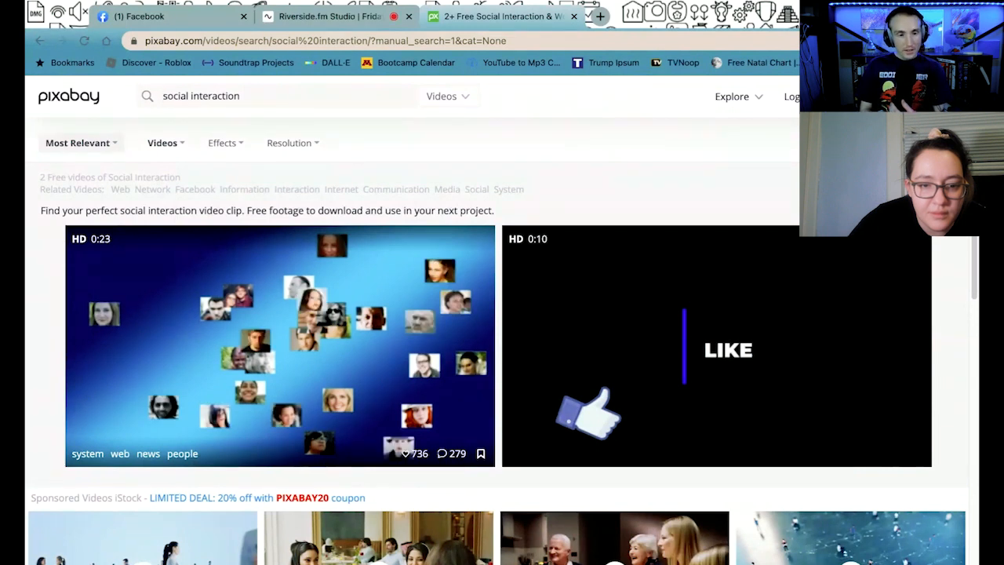
Step: Open the blue clip of networked portrait photos and download it as a 1280×720 MP4 with a name starting "CNCT Welcome"
left_click(280, 345)
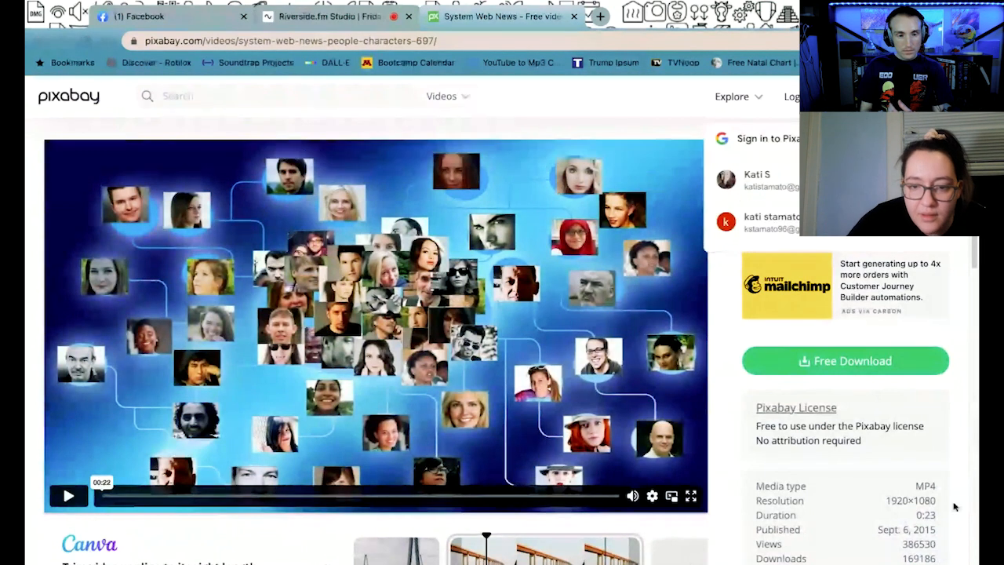
left_click(813, 373)
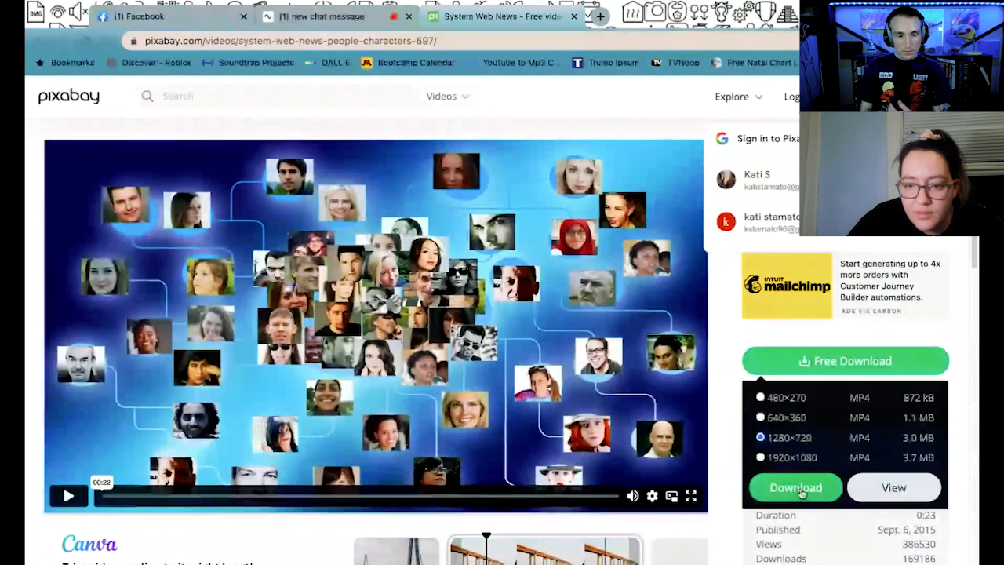
left_click(795, 487)
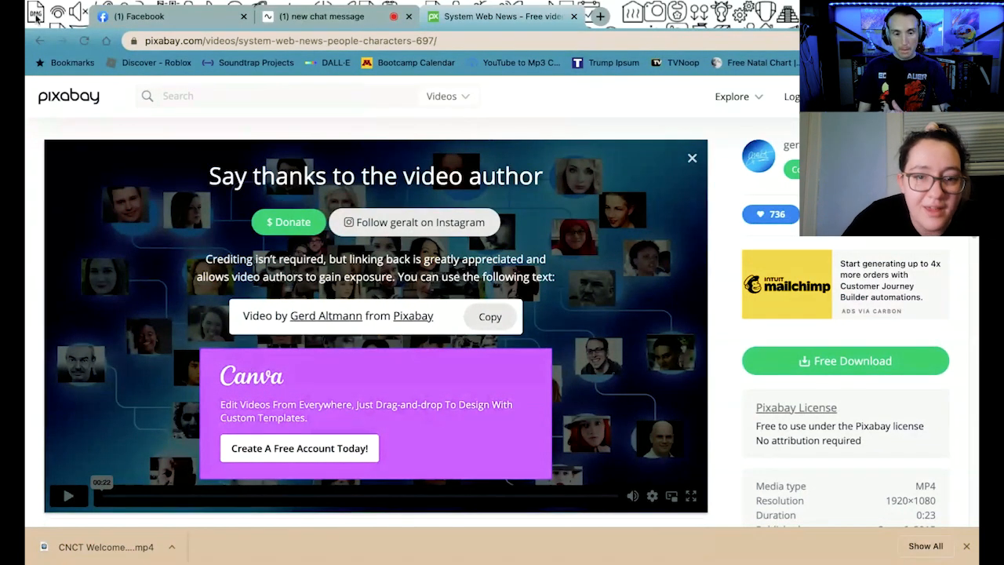
Step: Leave the downloaded clip's page, switch the Pixabay search to images and search for "social interaction"
left_click(39, 42)
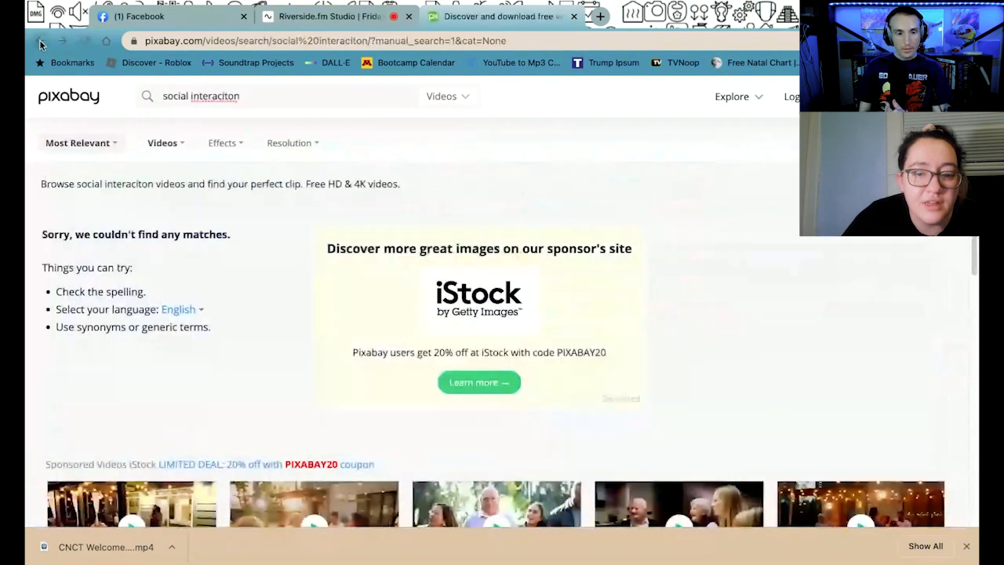
left_click(39, 43)
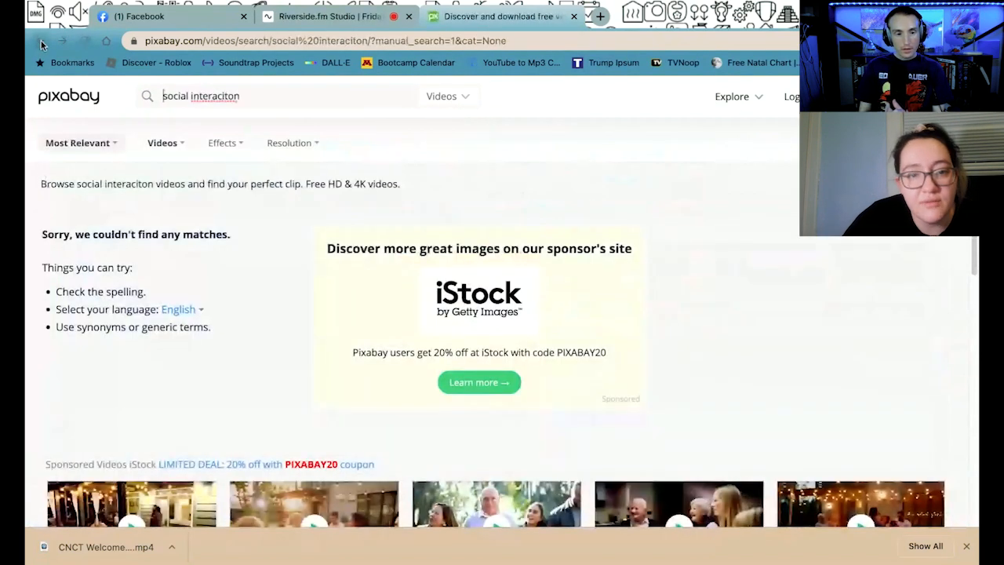
left_click(41, 44)
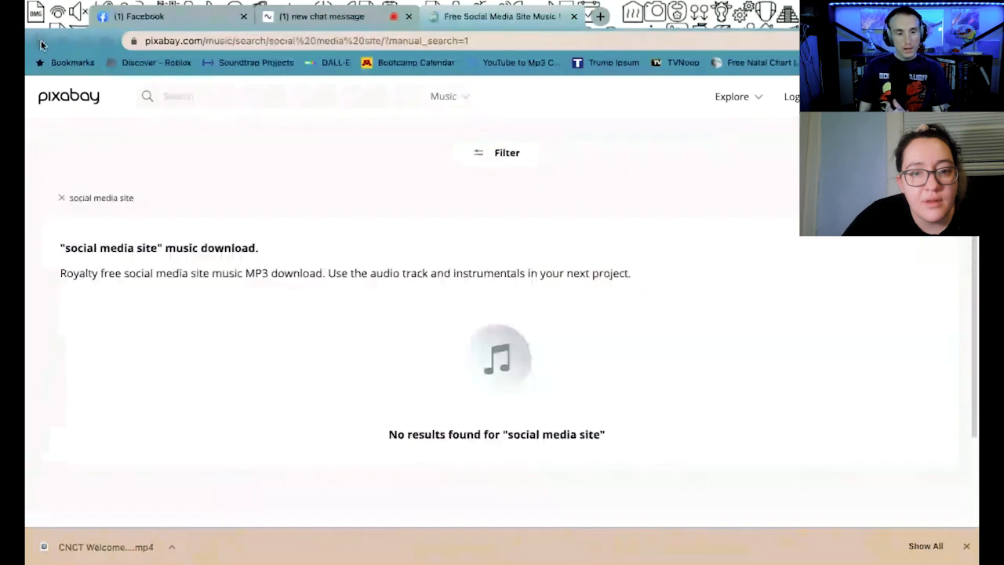
left_click(314, 102)
left_click(446, 97)
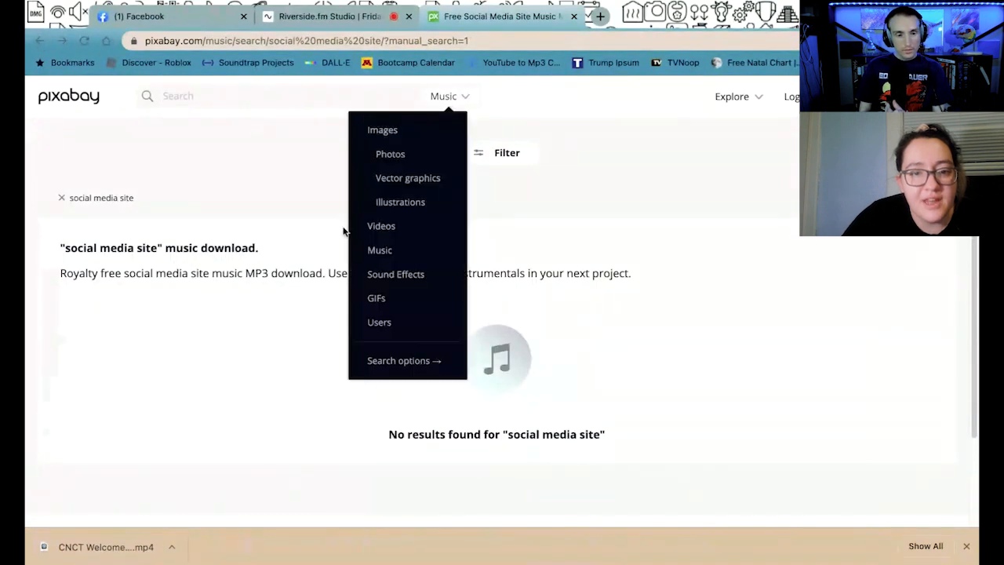
left_click(400, 131)
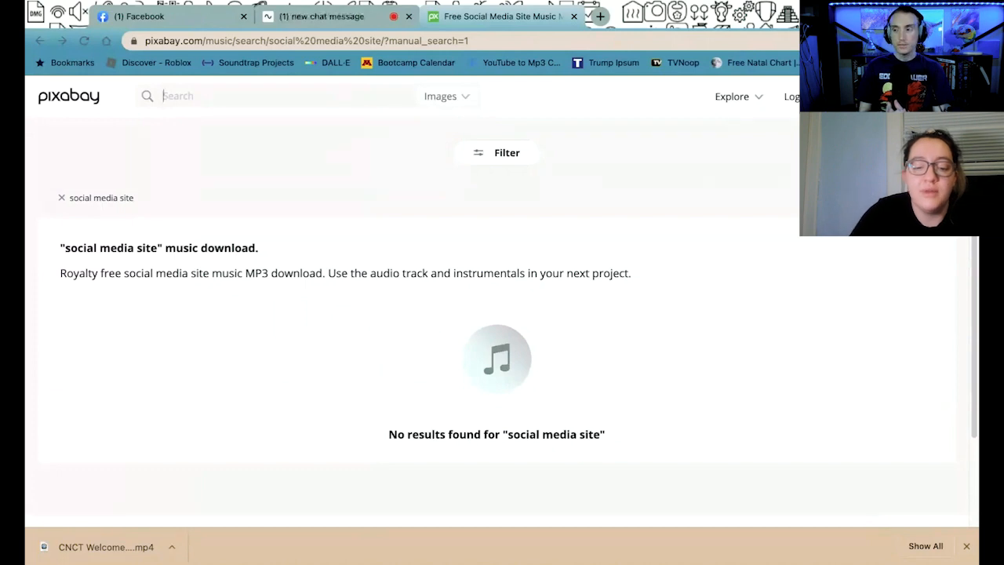
type("soc")
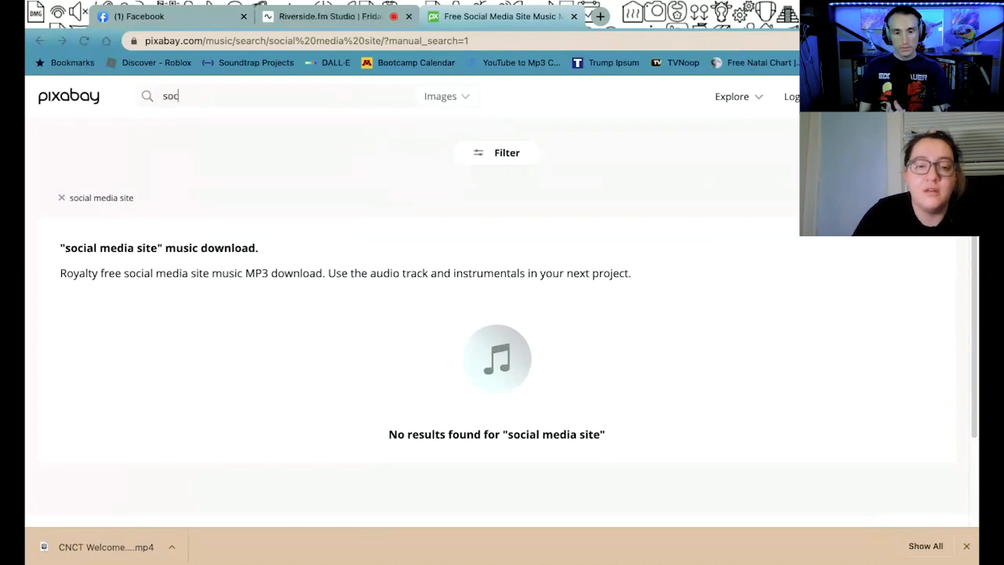
type("ial interaction")
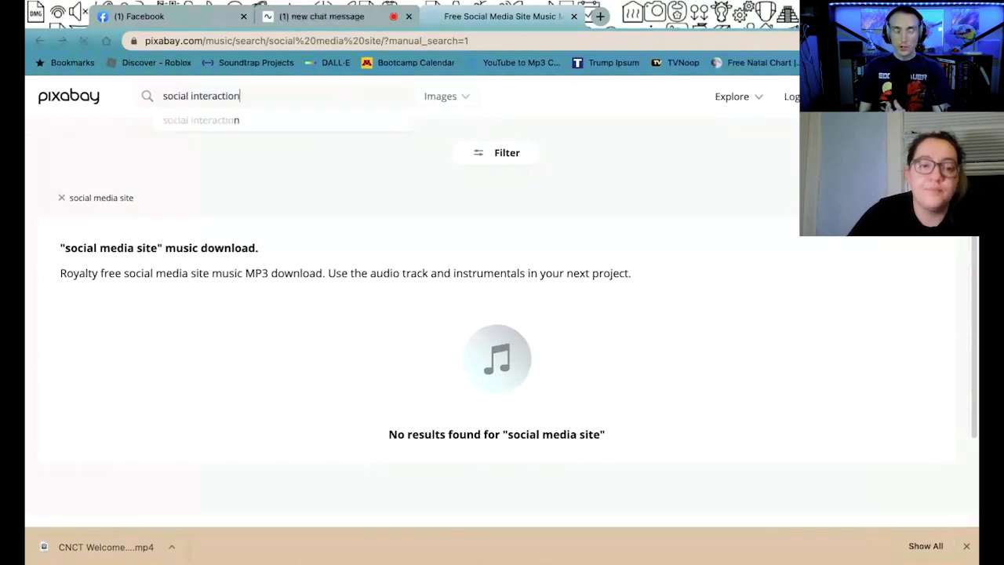
key("Return")
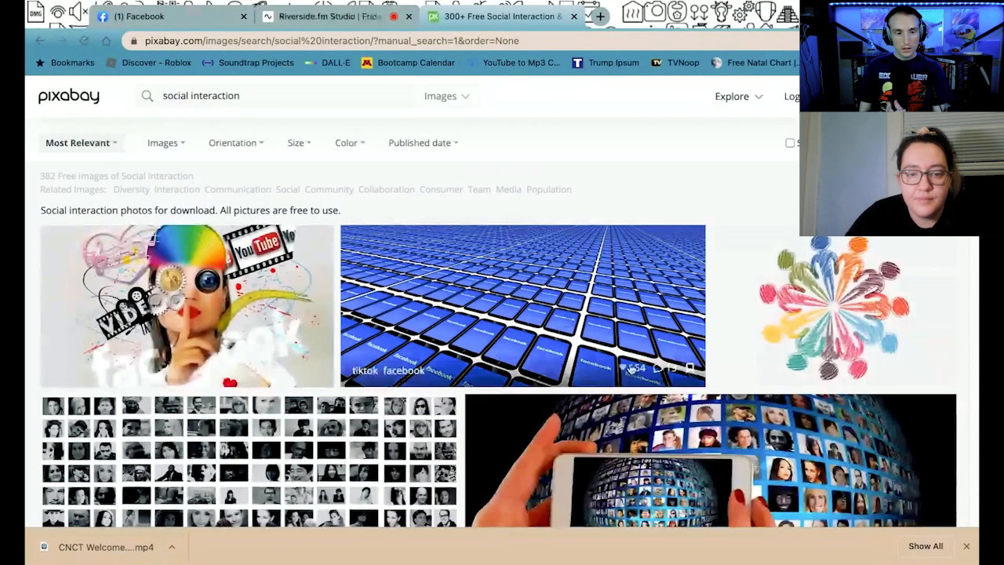
Step: Open the photo of a globe of faces on a circuit board from the results and copy the image
scroll(631, 368, "down", 1)
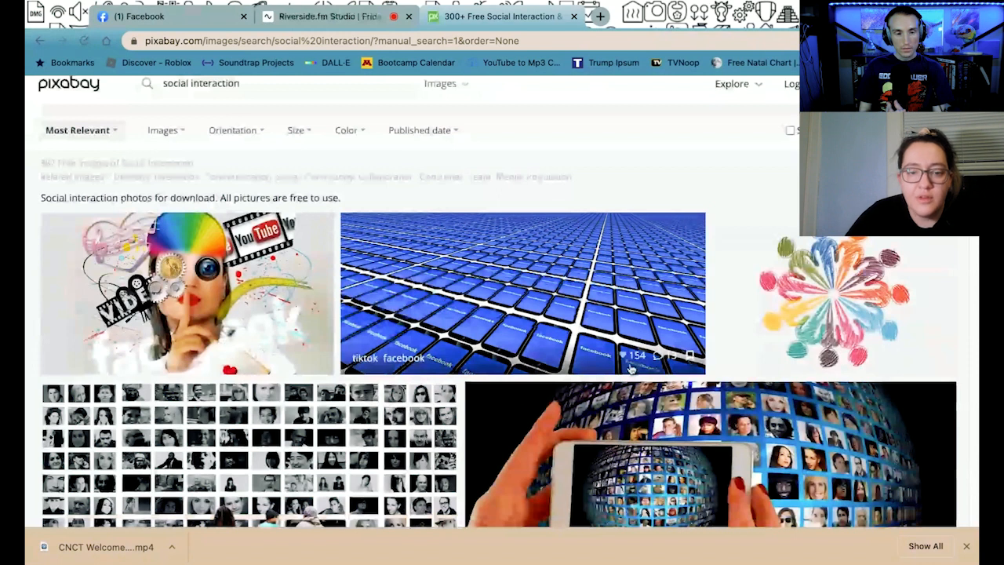
scroll(631, 369, "down", 15)
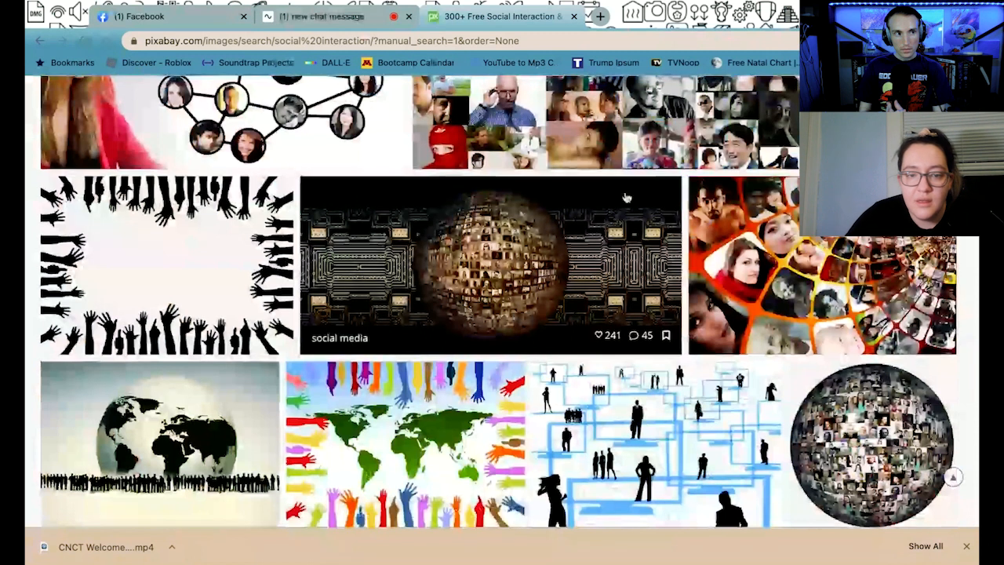
left_click(570, 224)
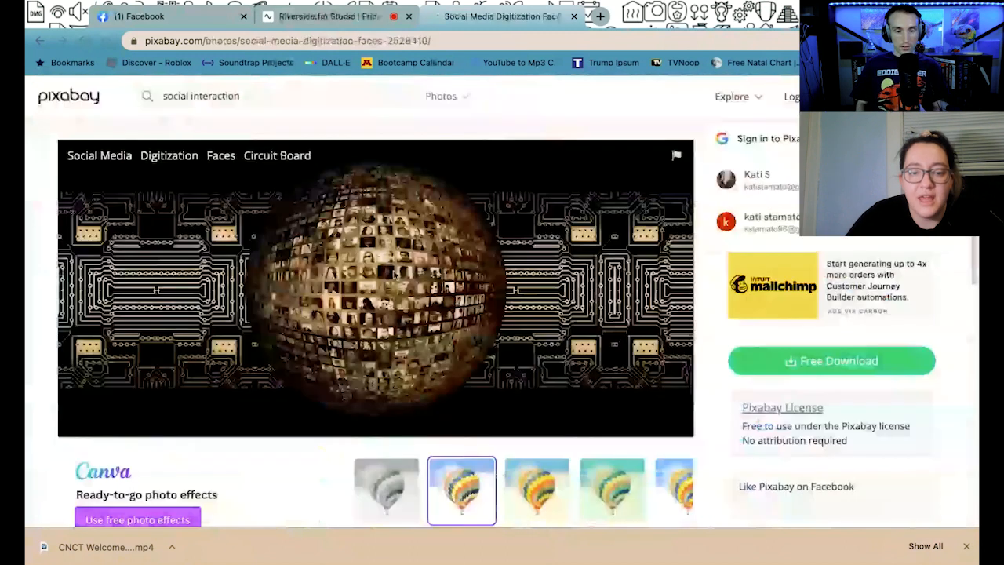
right_click(395, 274)
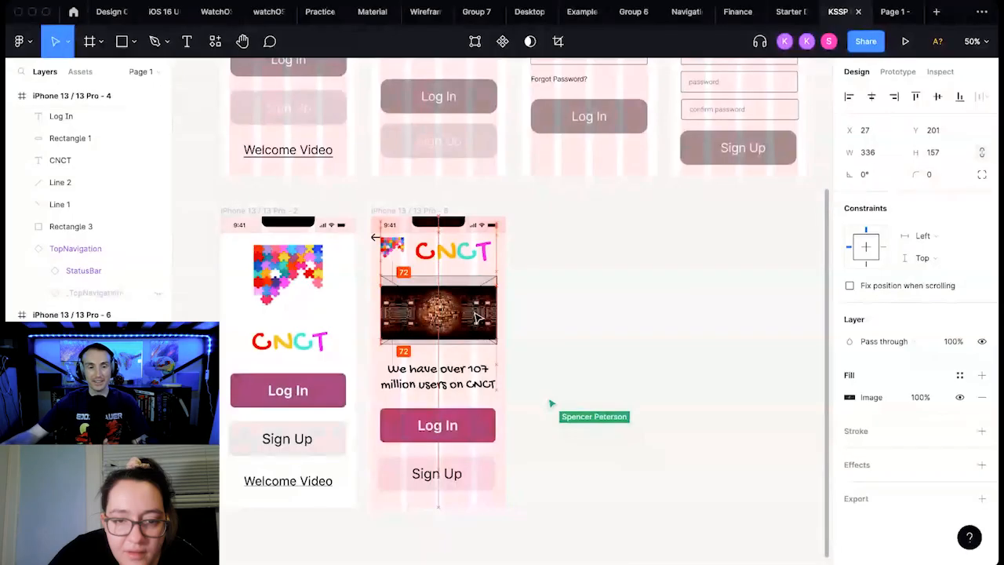
Step: In the Figma video screen, shift the pasted photo off the placeholder, then bring the play triangle to the front and fill it with FFFDFD
left_click_drag(477, 318, 481, 372)
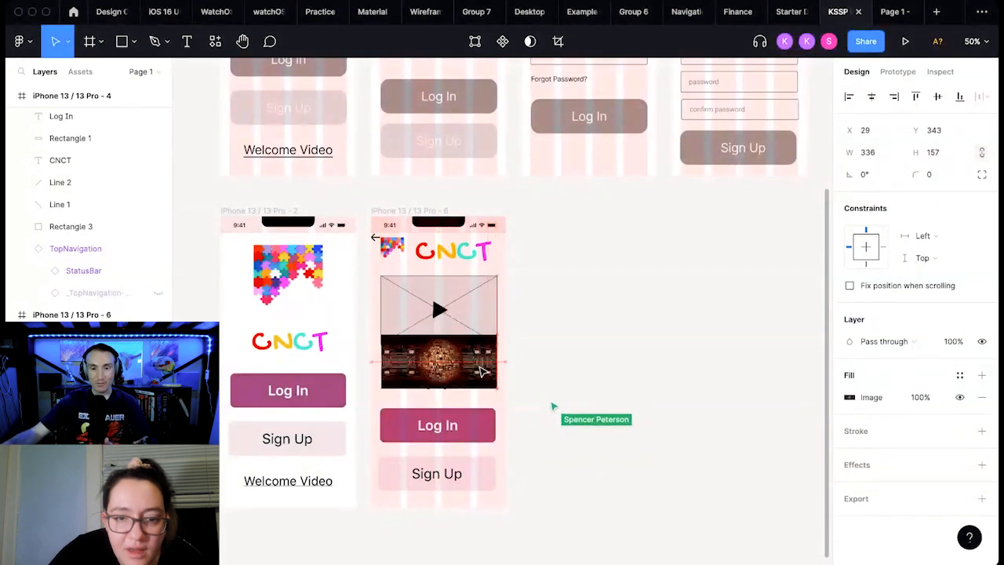
right_click(438, 310)
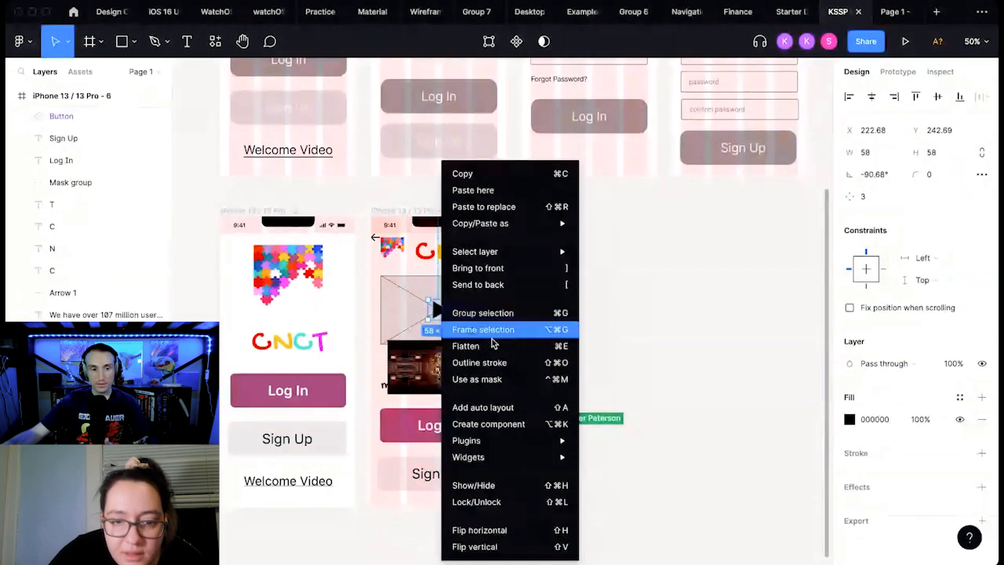
left_click(515, 268)
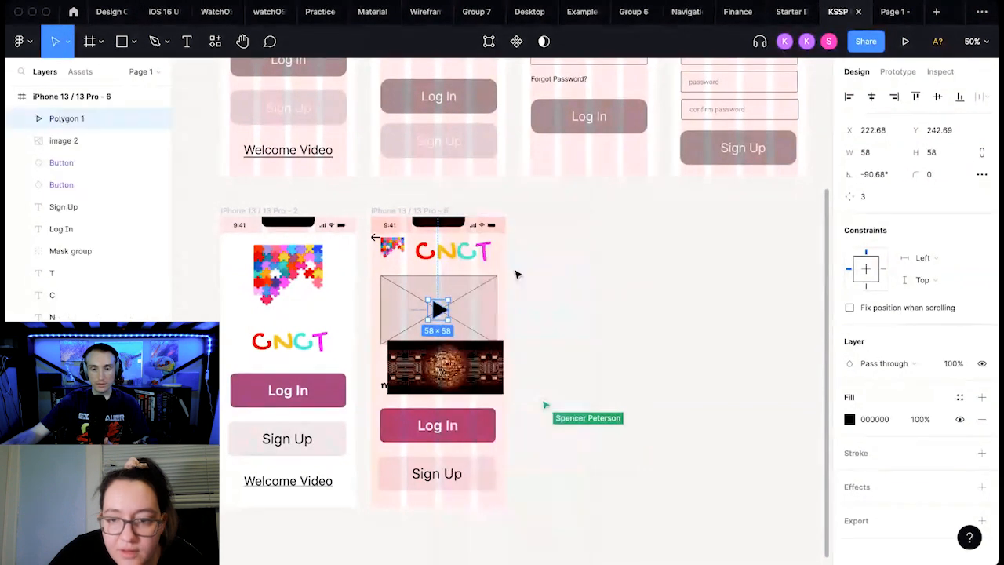
left_click(849, 420)
type("FFFFFD")
key("Return")
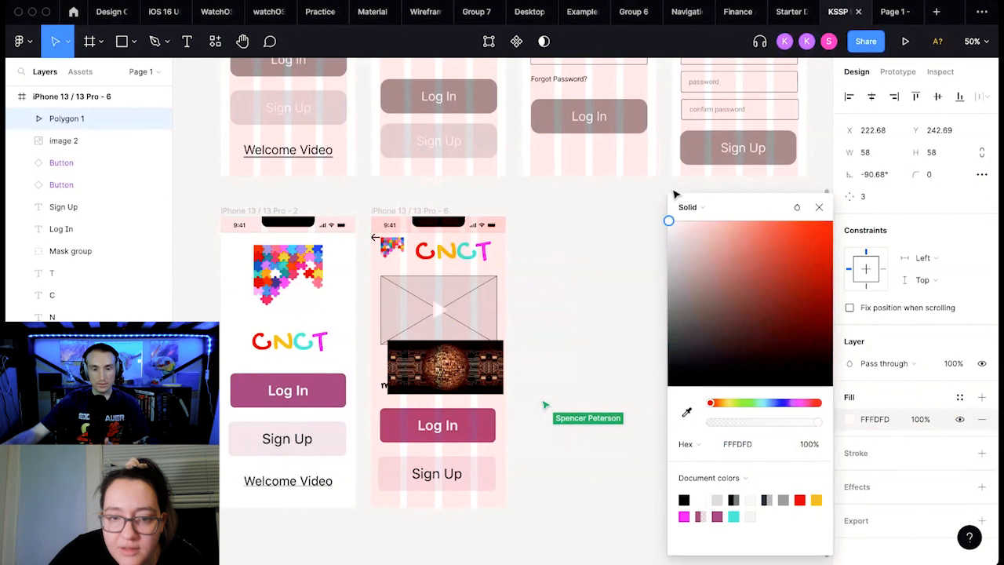
Step: Place the globe photo over the video placeholder behind the play triangle and set the placeholder rectangle's fill to 000000
left_click_drag(470, 373, 467, 318)
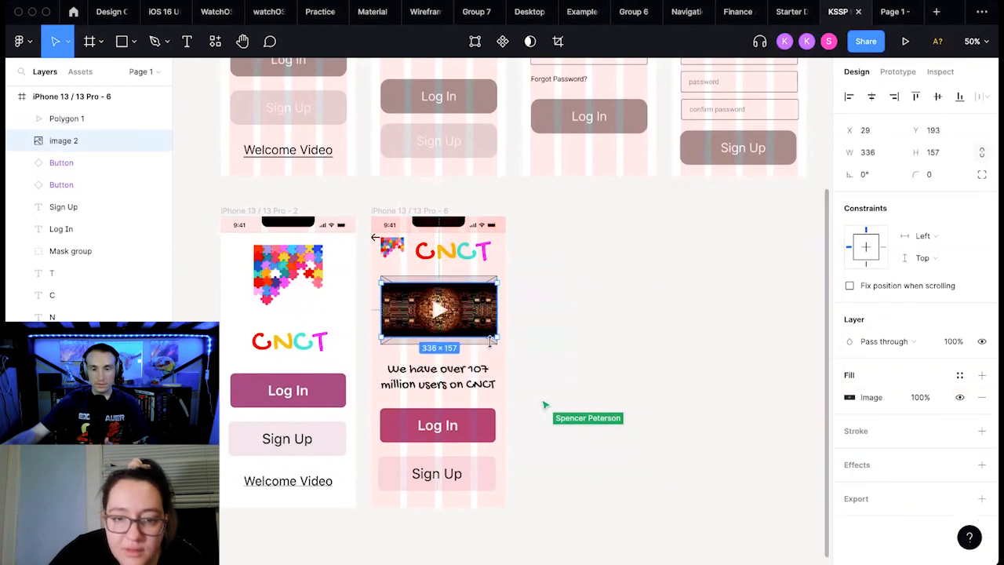
left_click(489, 342)
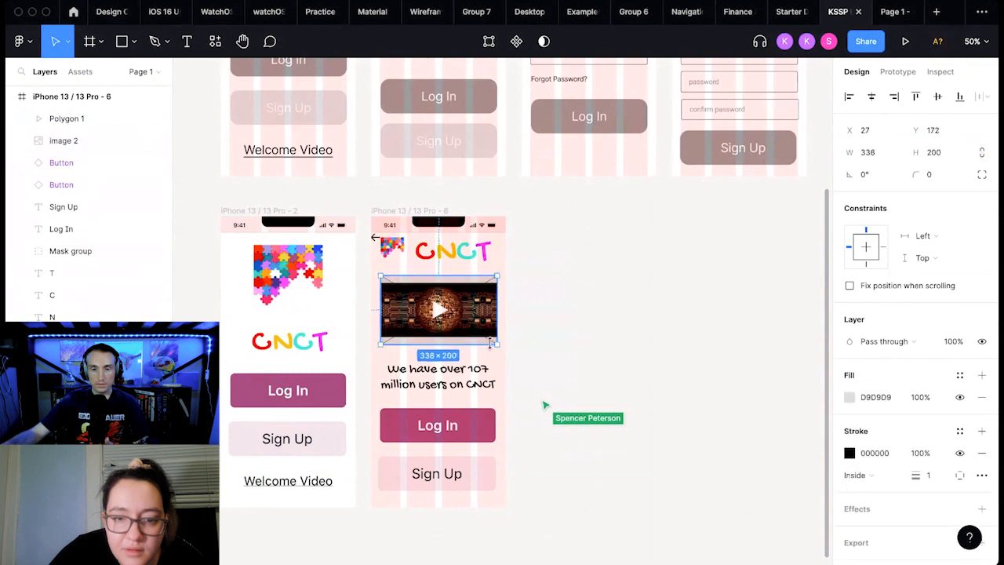
double_click(492, 342)
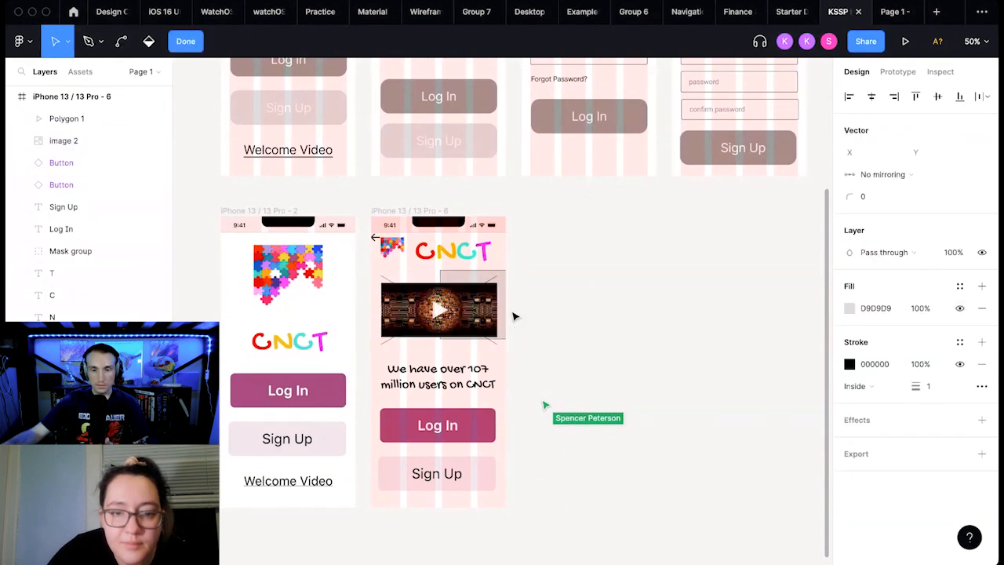
key("super+z")
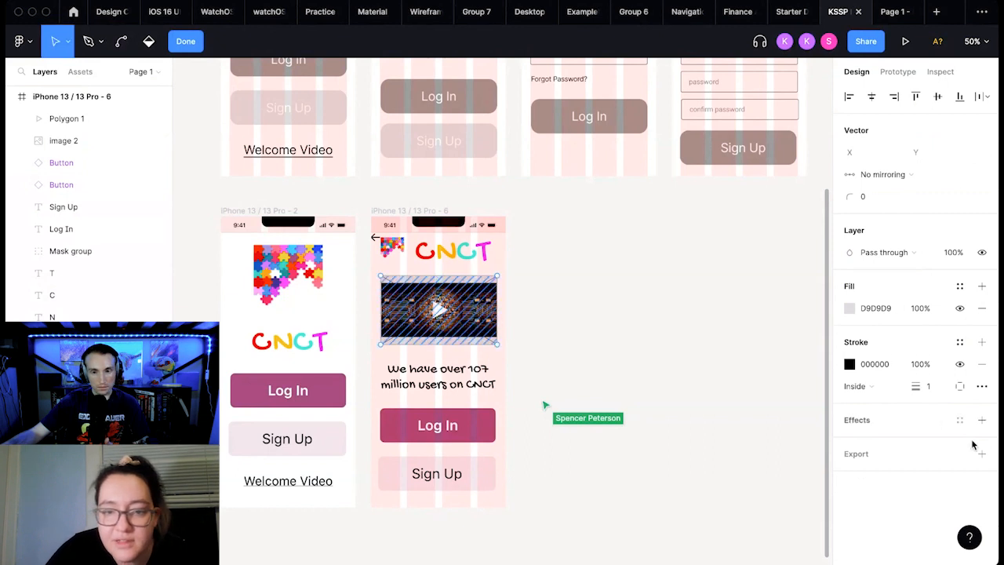
left_click(591, 334)
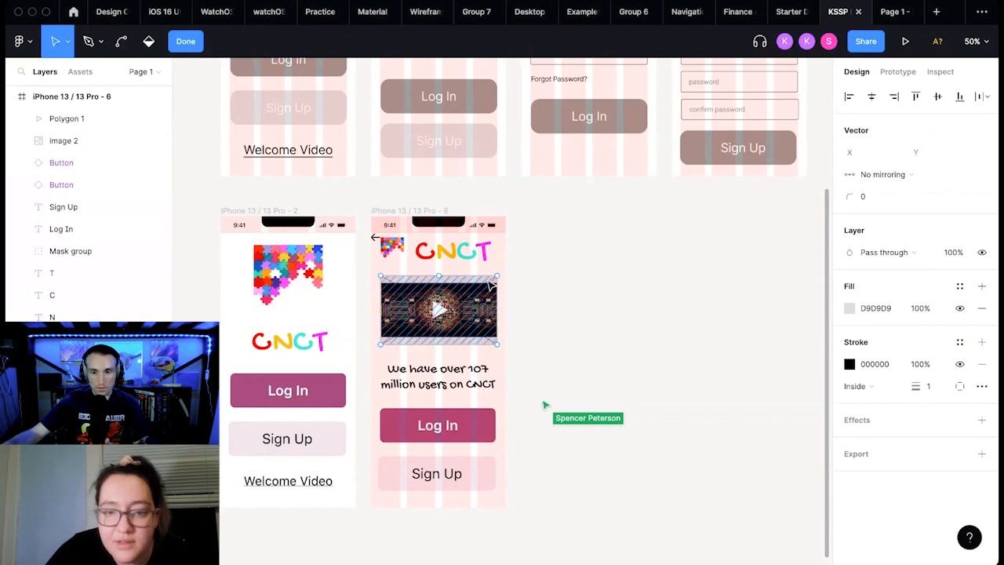
left_click(847, 310)
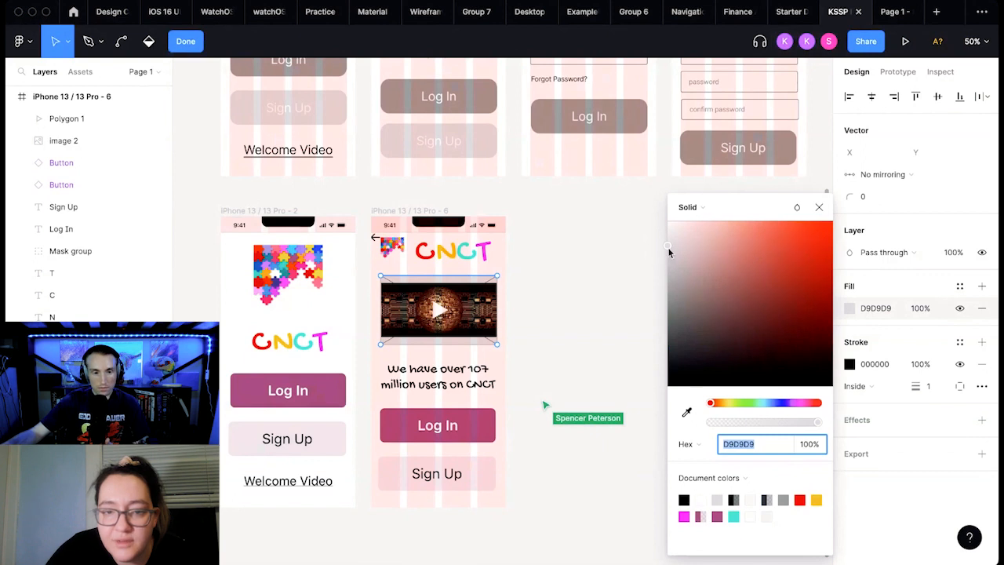
left_click_drag(668, 244, 667, 386)
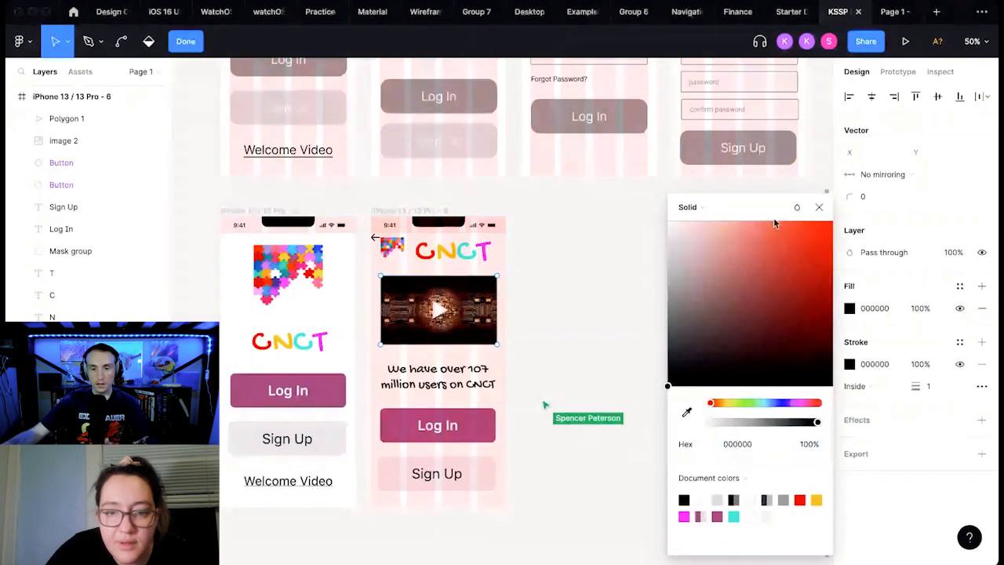
left_click(821, 209)
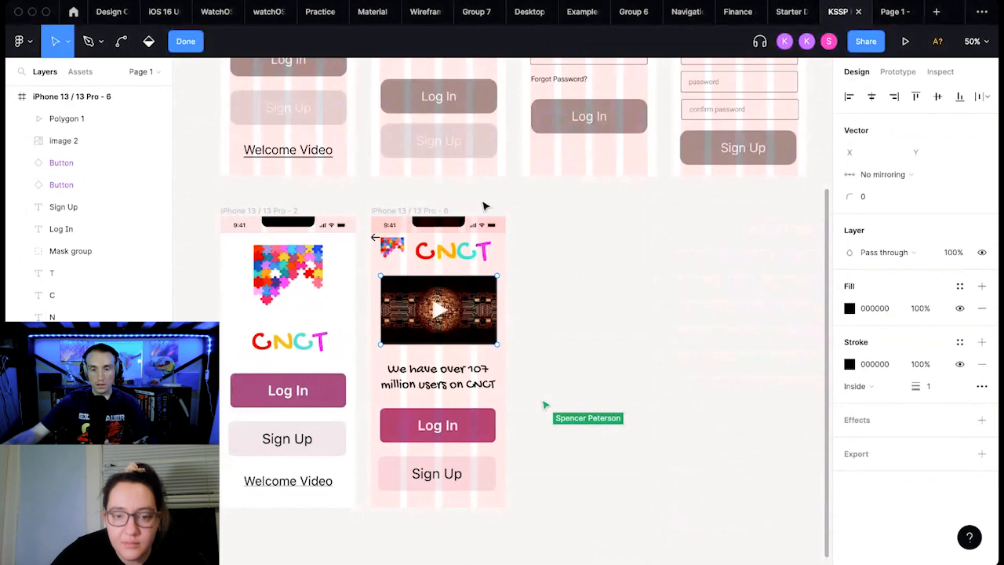
Step: Remove the four-column layout grid from the high-fidelity video screen, frame iPhone 13 / 13 Pro - 6
left_click_drag(595, 239, 379, 498)
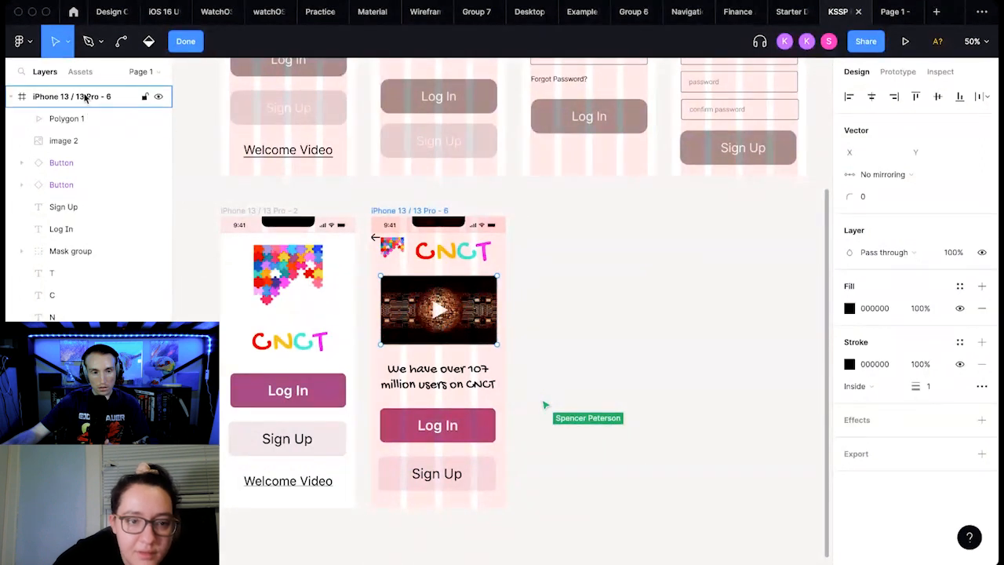
left_click(85, 97)
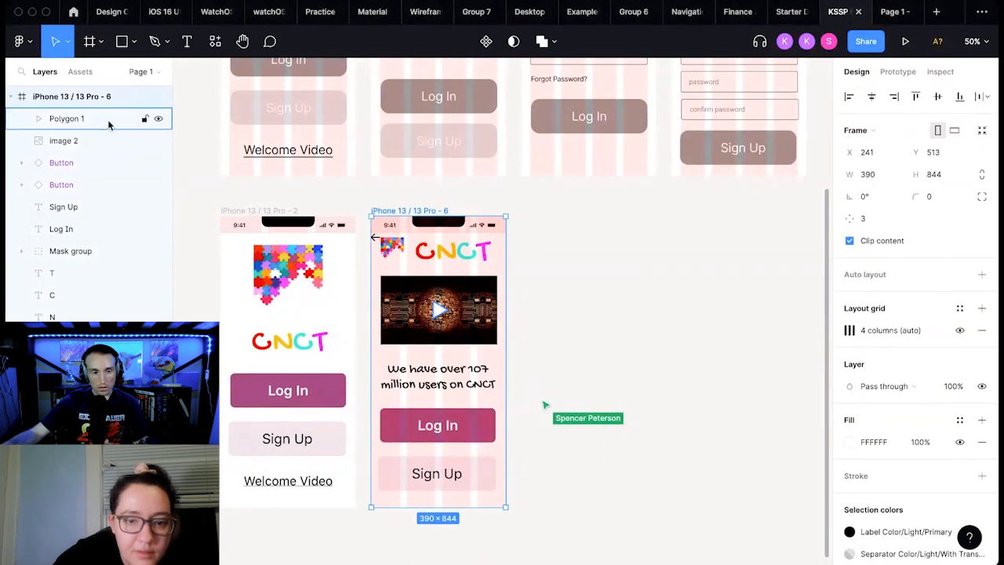
left_click(108, 124)
left_click(421, 209)
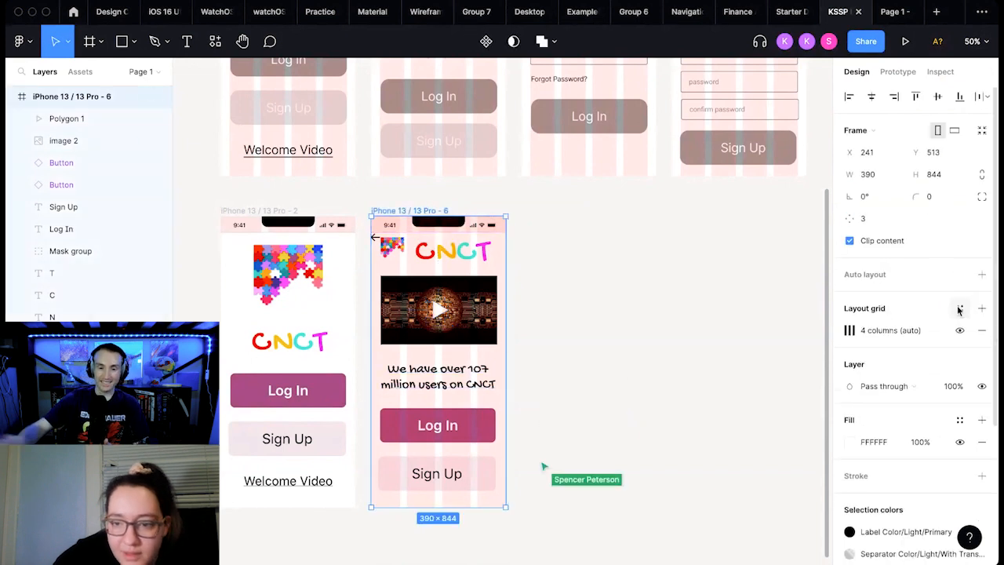
left_click(981, 330)
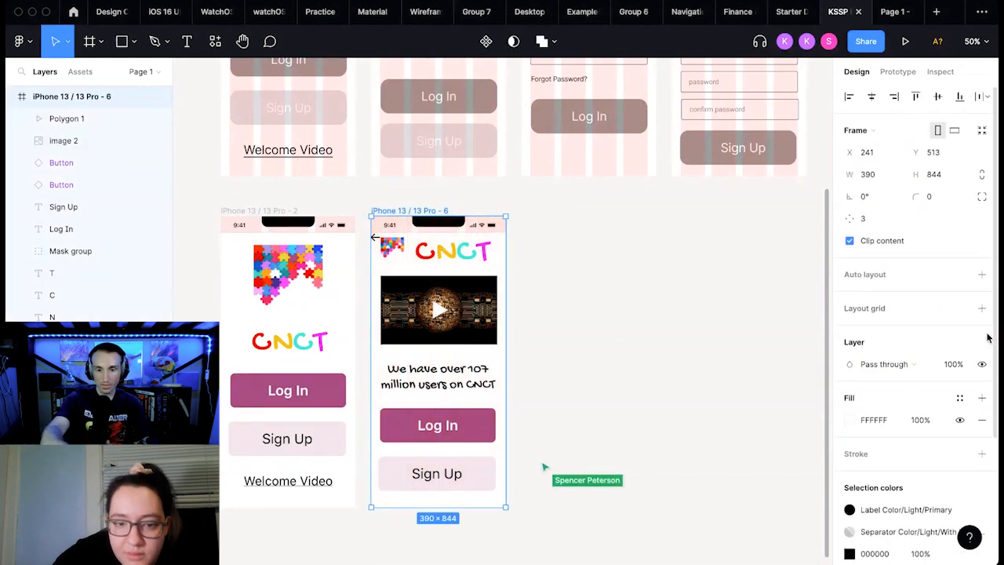
left_click(574, 395)
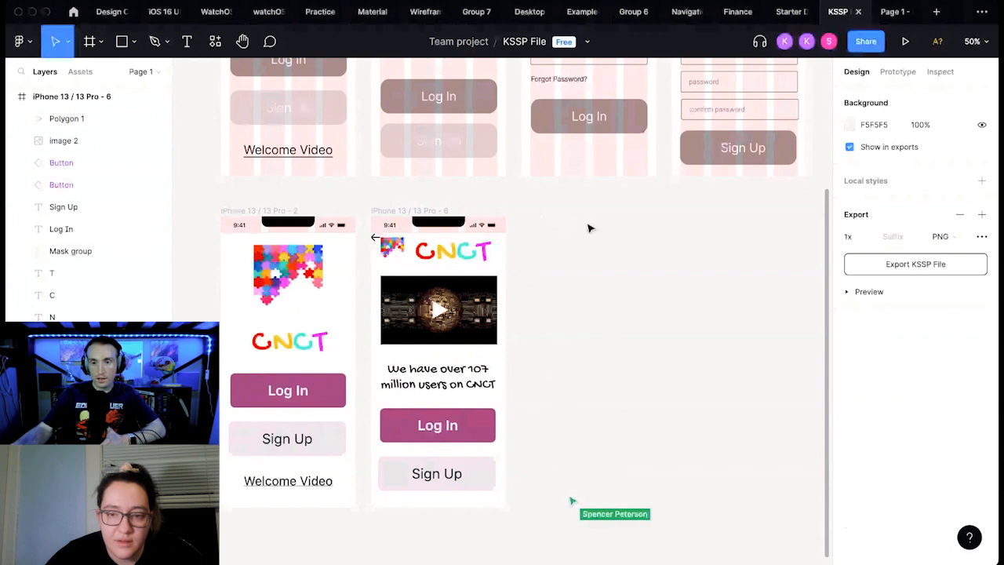
Step: Shift the Sign Up label to X 129 so it sits centred on the button in the sign-up wireframe
scroll(588, 228, "up", 1)
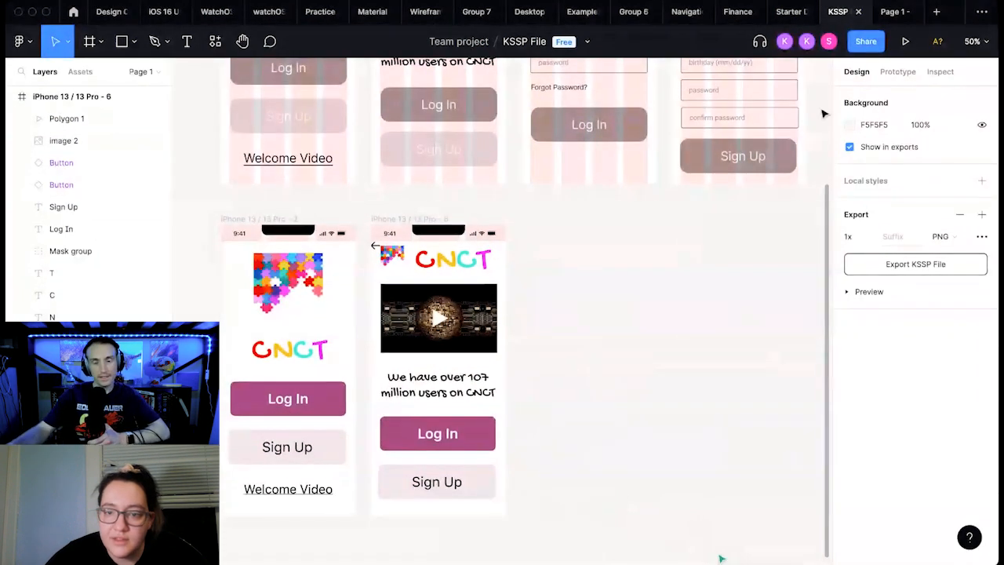
left_click(743, 157)
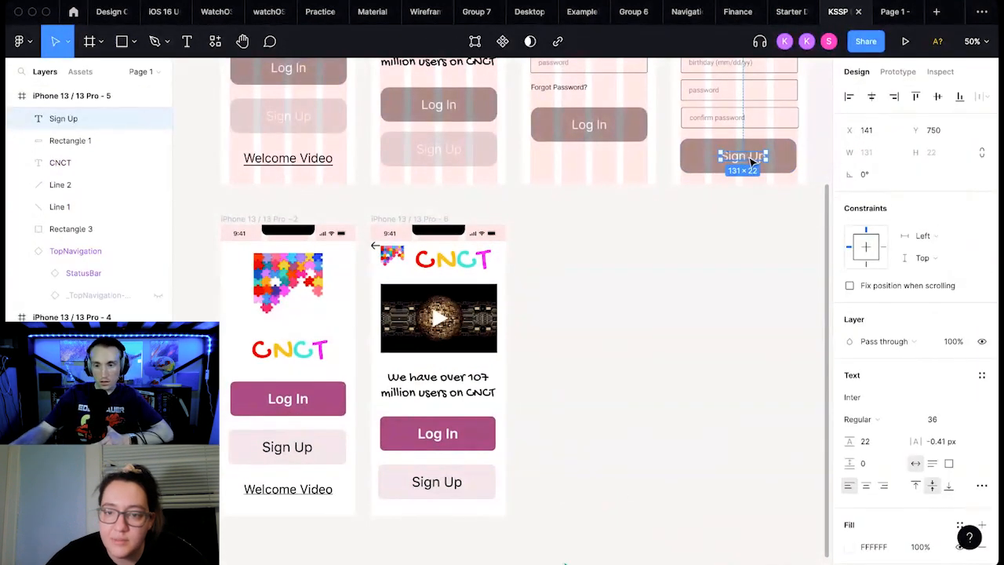
left_click_drag(752, 160, 743, 173)
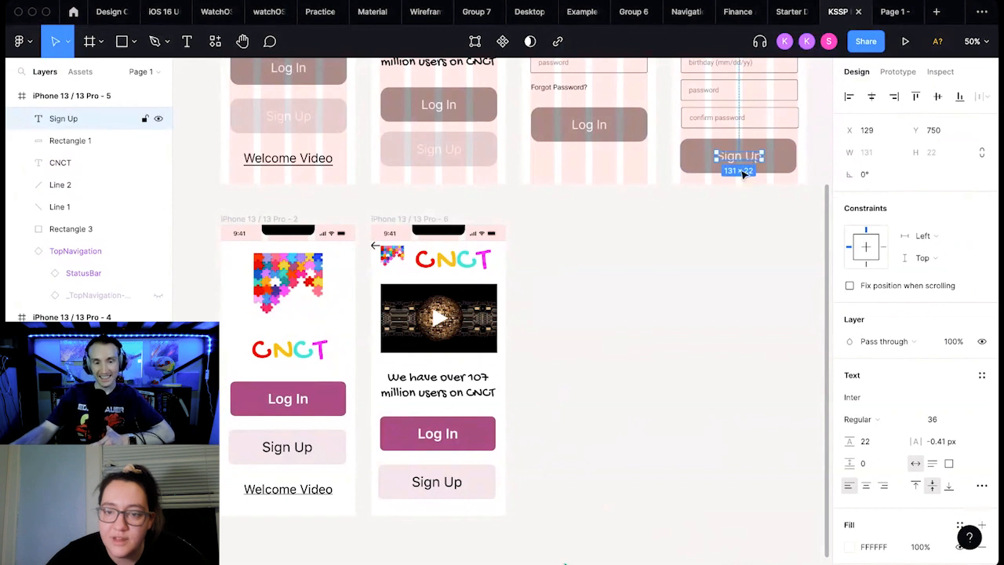
left_click(701, 309)
scroll(538, 226, "up", 3)
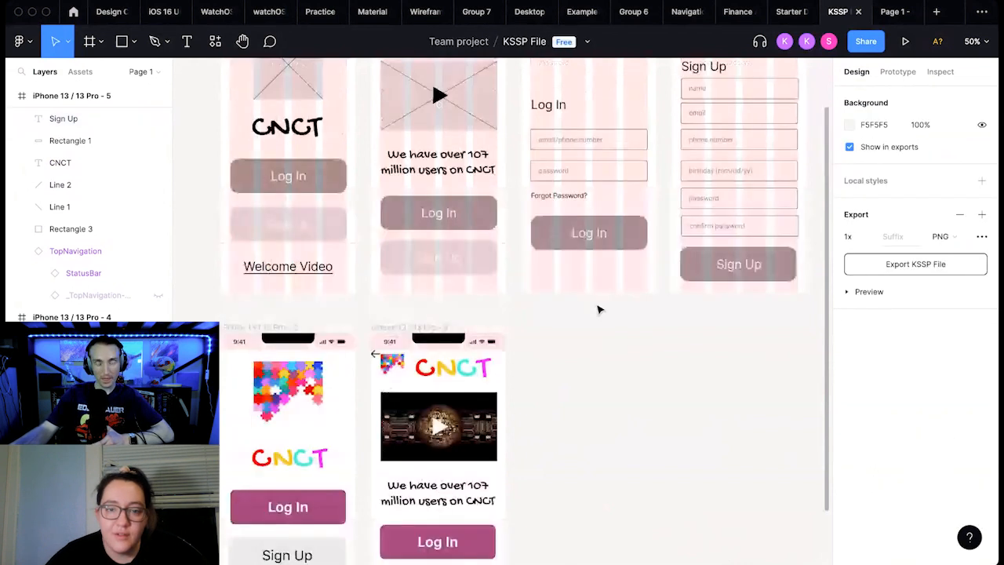
scroll(598, 309, "up", 3)
left_click_drag(657, 418, 518, 96)
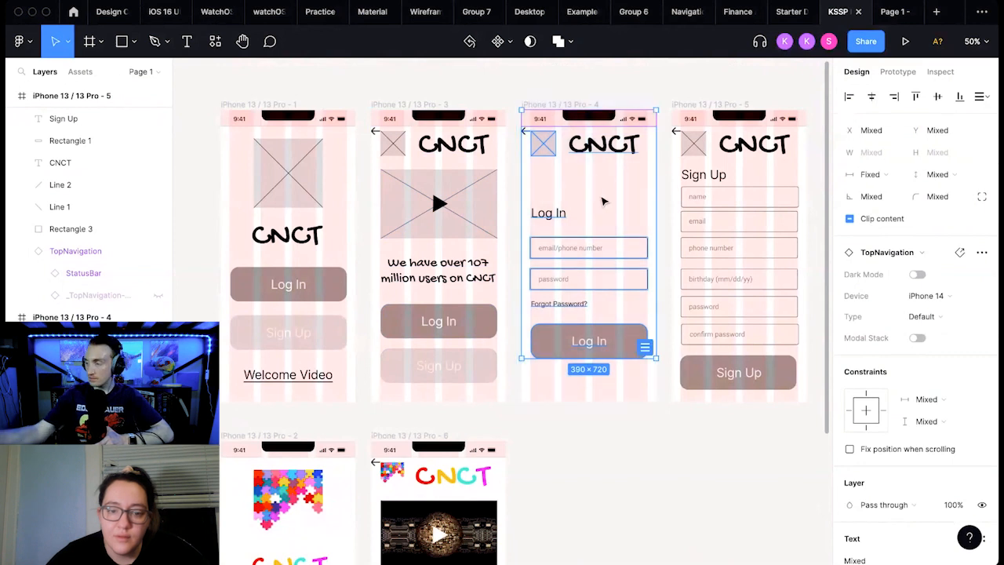
left_click_drag(594, 205, 589, 518)
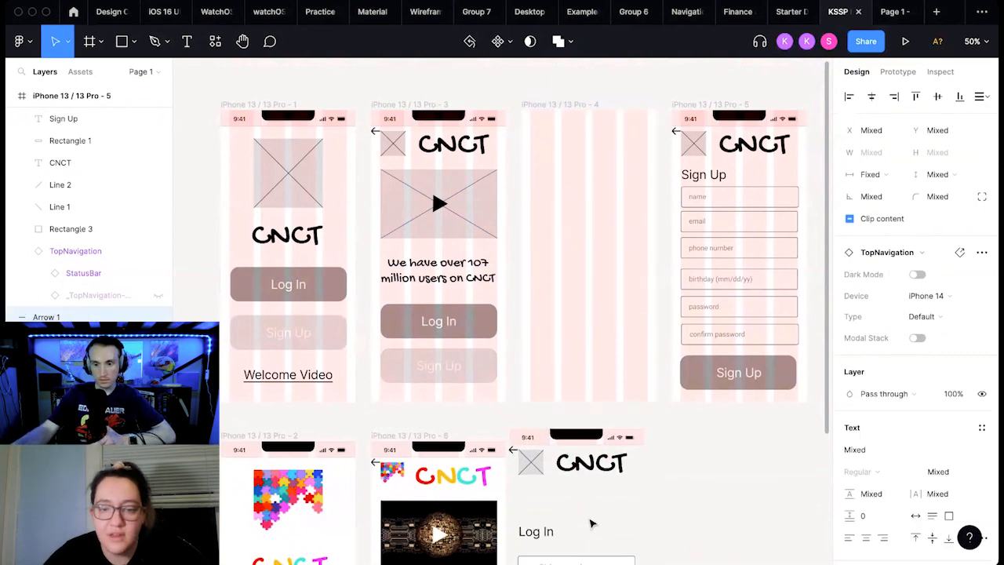
key("ctrl+z")
left_click(668, 416)
Step: Duplicate the whole Log In wireframe frame into the row below, beside the high-fidelity video screen
left_click_drag(658, 421, 515, 90)
left_click_drag(579, 207, 577, 398)
left_click(668, 402)
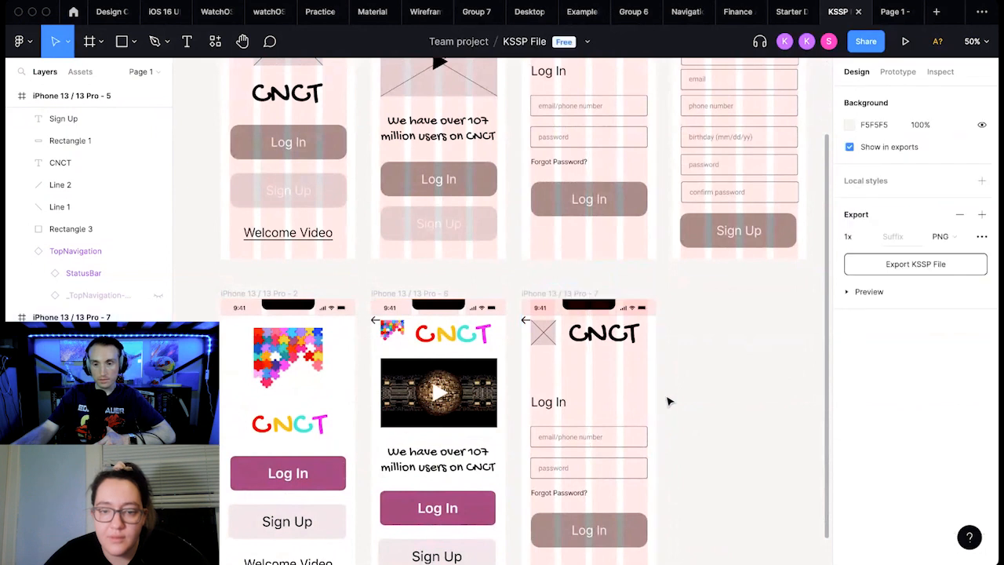
Step: Replace the duplicated login screen's placeholder logo and black CNCT title with copies of the video screen's puzzle logo and coloured letters
left_click(631, 343)
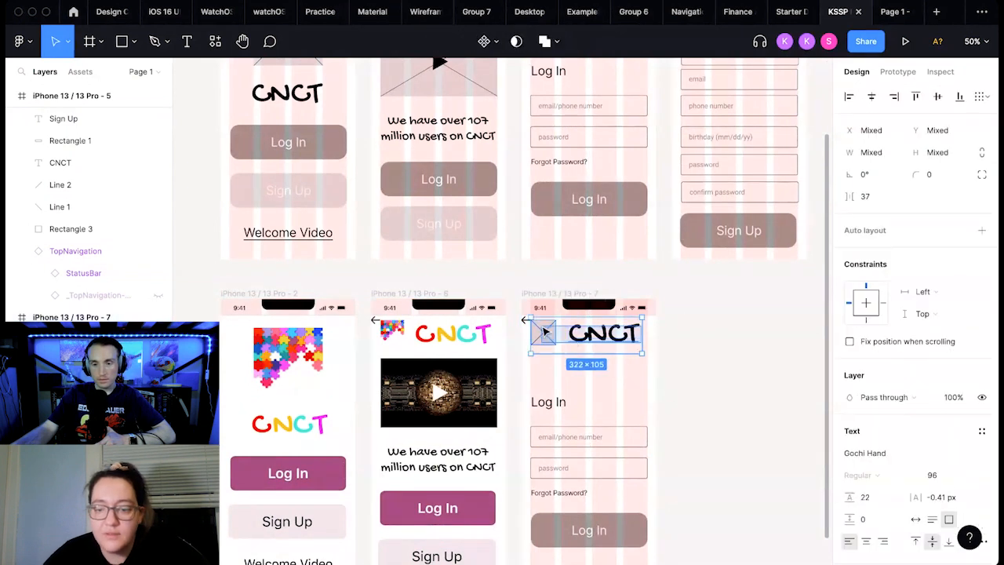
key("Delete")
left_click(475, 345)
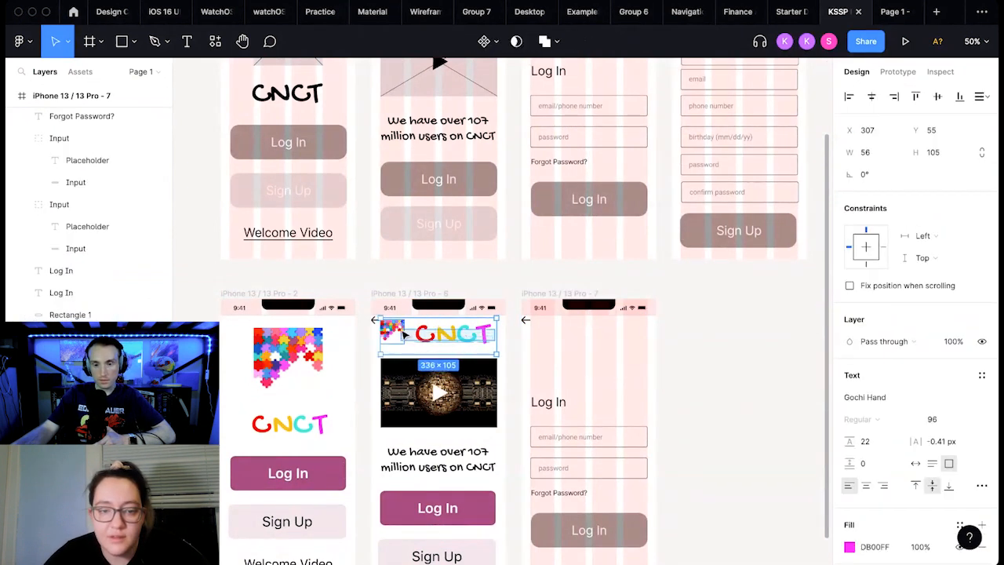
left_click_drag(405, 332, 554, 330)
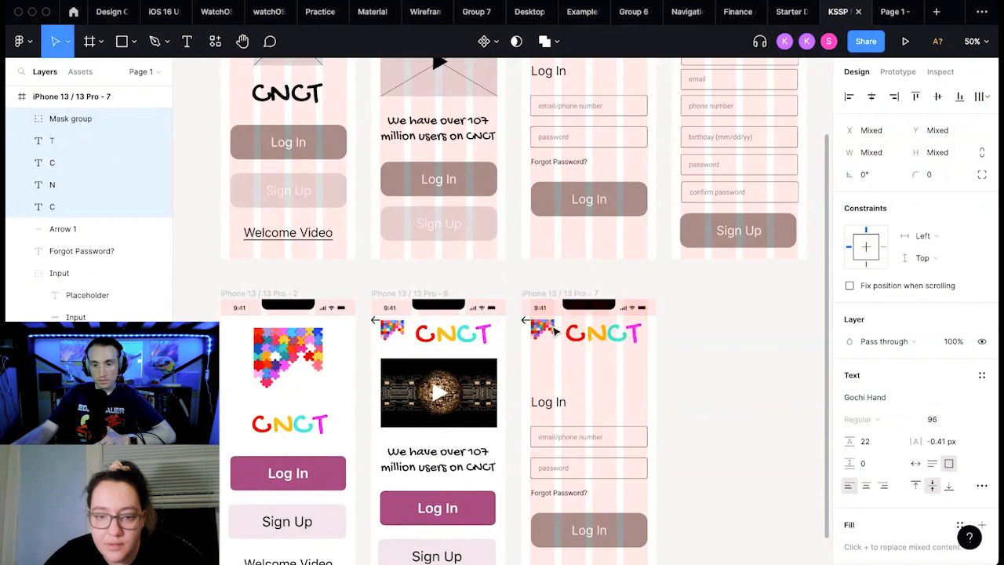
left_click(747, 331)
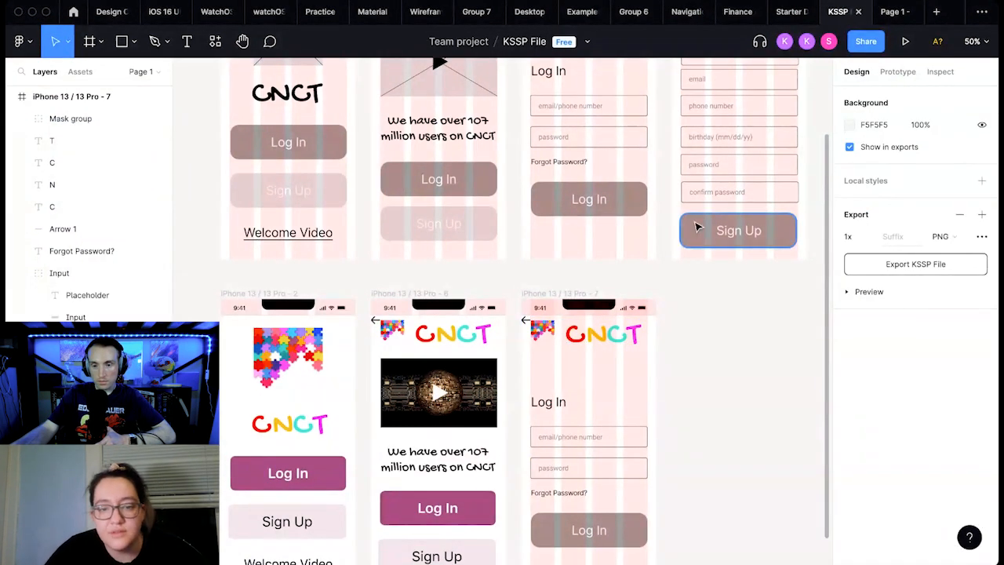
Step: Replace the grey Log In button on the new login screen with a copy of the video screen's magenta Log In button
scroll(684, 381, "down", 3)
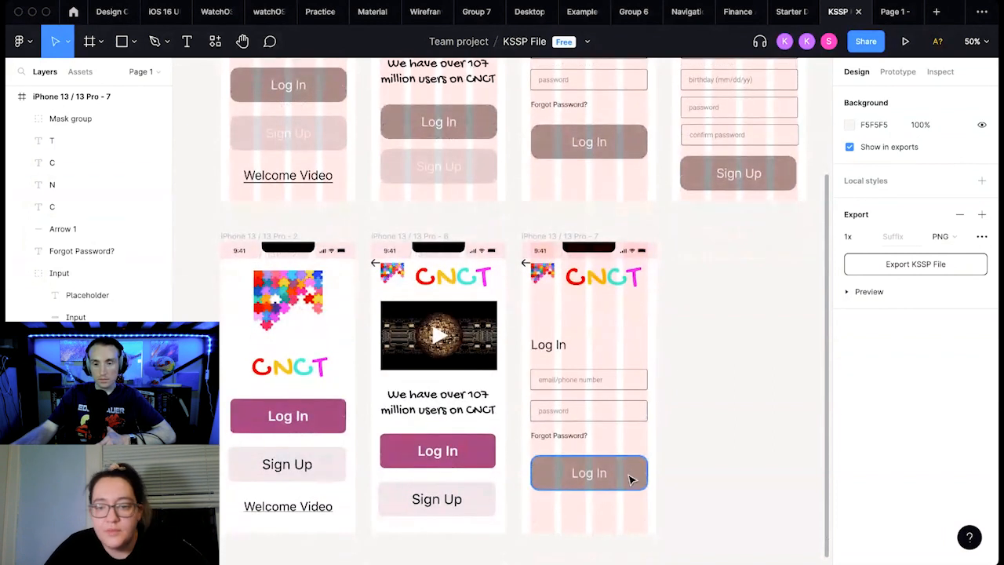
left_click(631, 478)
key("Delete")
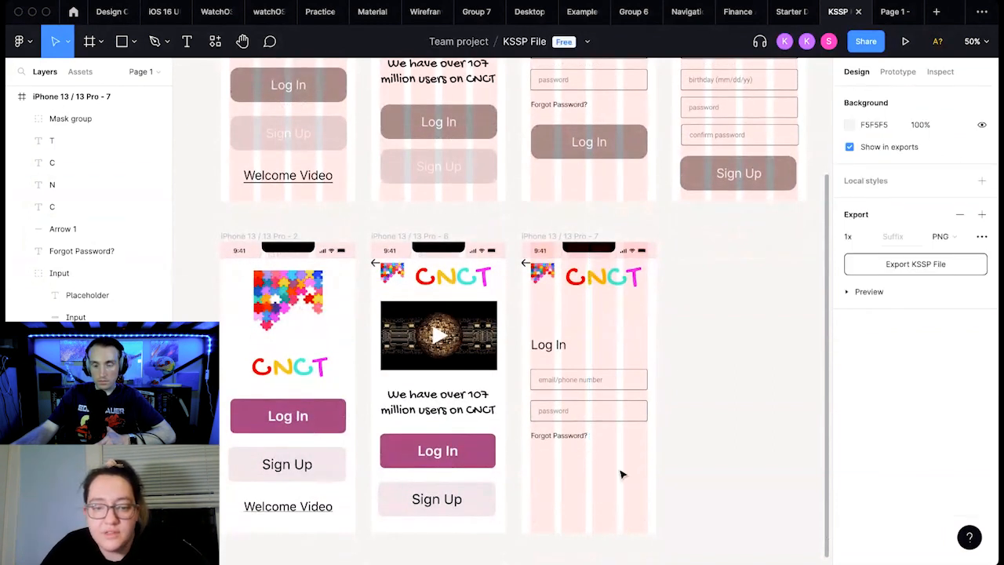
left_click(482, 461)
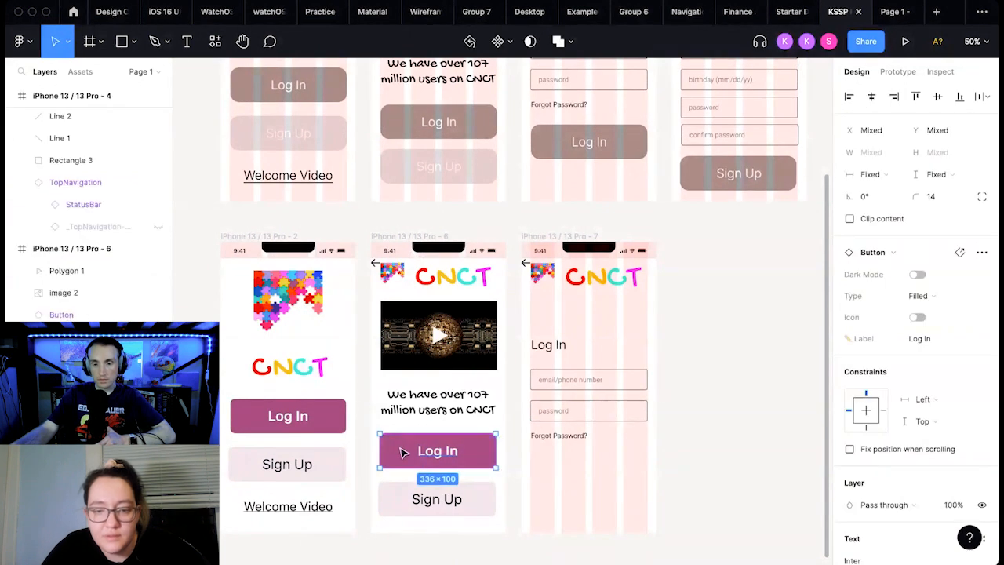
left_click_drag(451, 466, 559, 473)
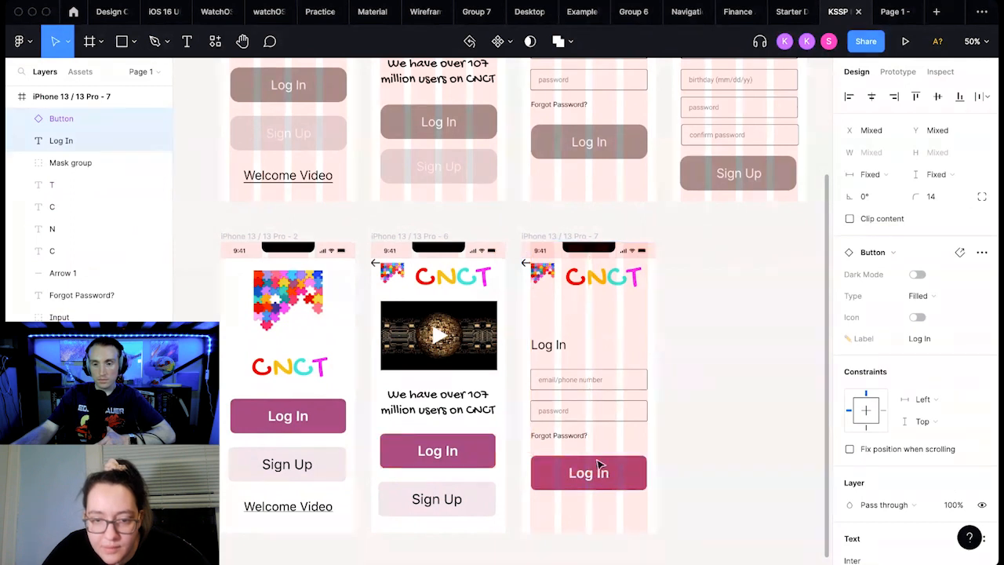
left_click(700, 449)
Step: Set the font of the Forgot Password? text on the new login screen to SF UI Text
left_click(552, 434)
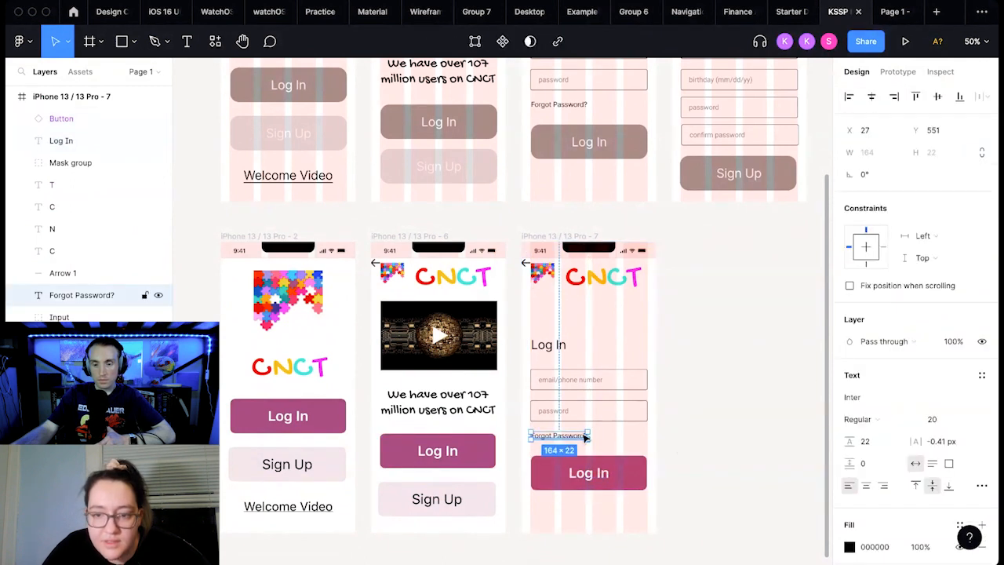
left_click(855, 397)
type("SF")
key("Return")
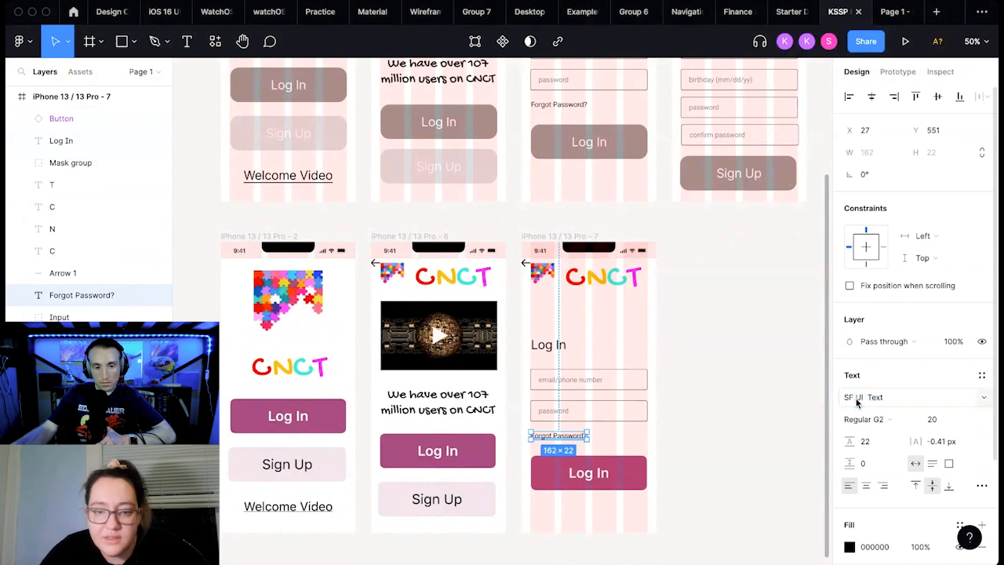
left_click(733, 432)
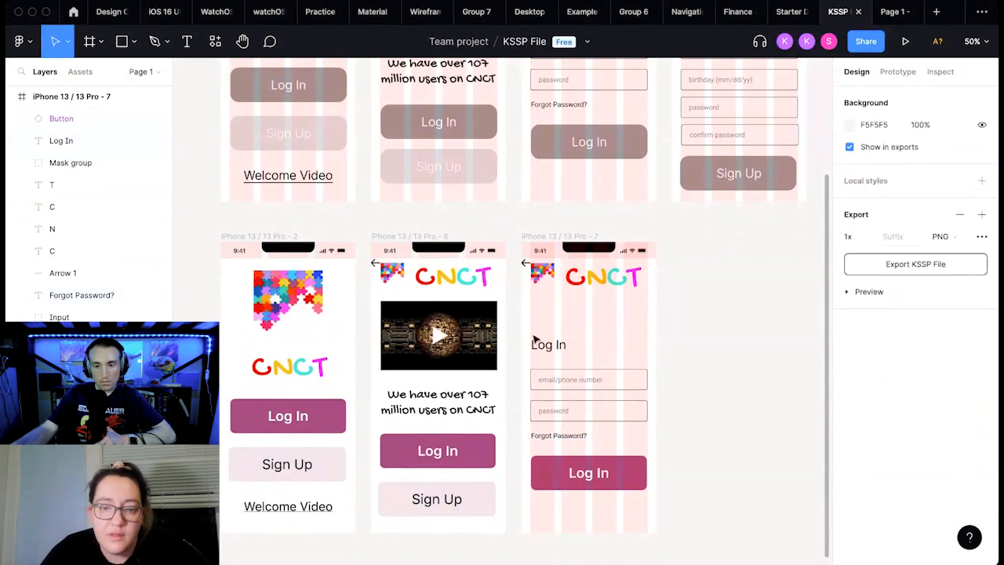
Step: Set the Log In heading above the input fields to the SF UI Text font
left_click(556, 345)
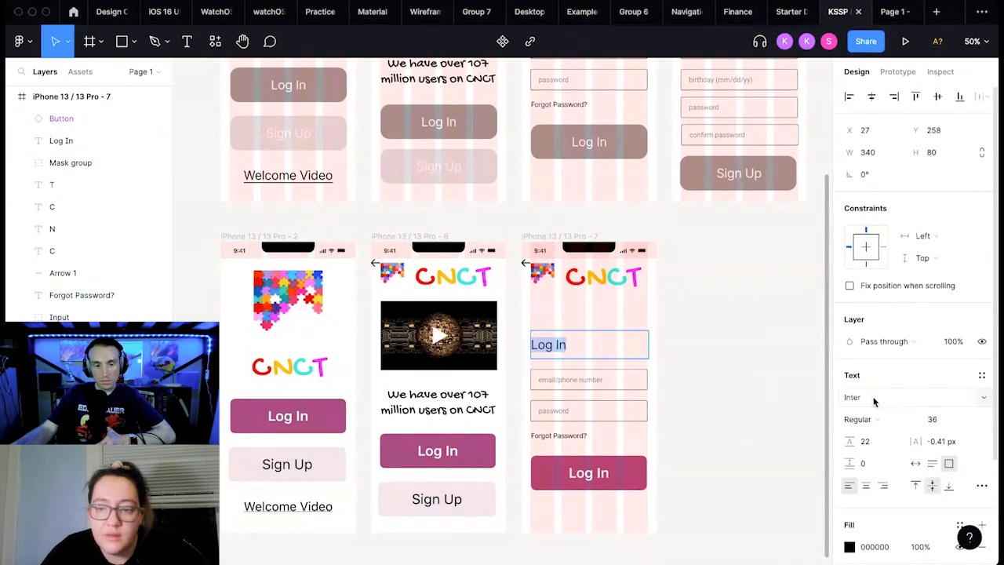
left_click(873, 399)
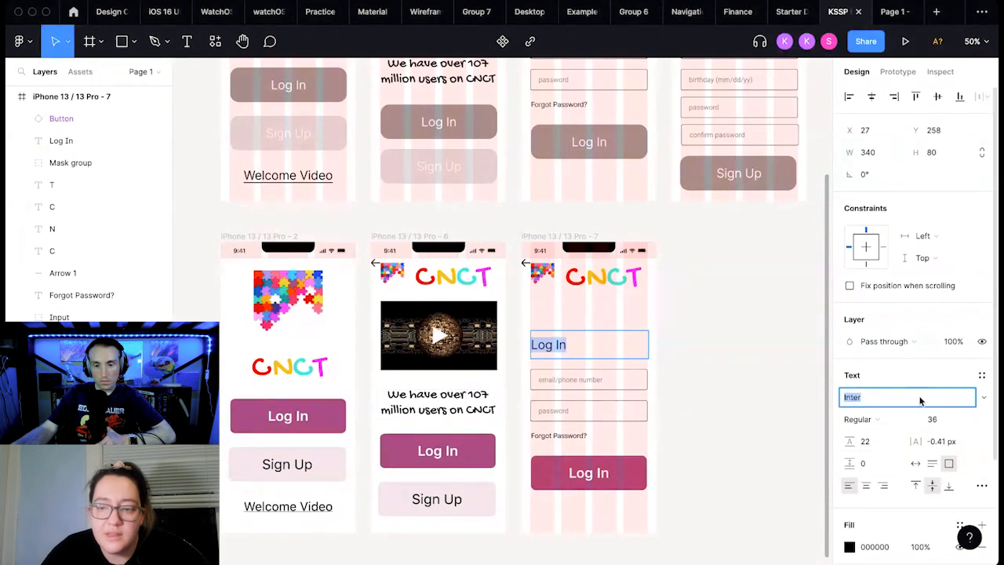
type("SF")
key("Return")
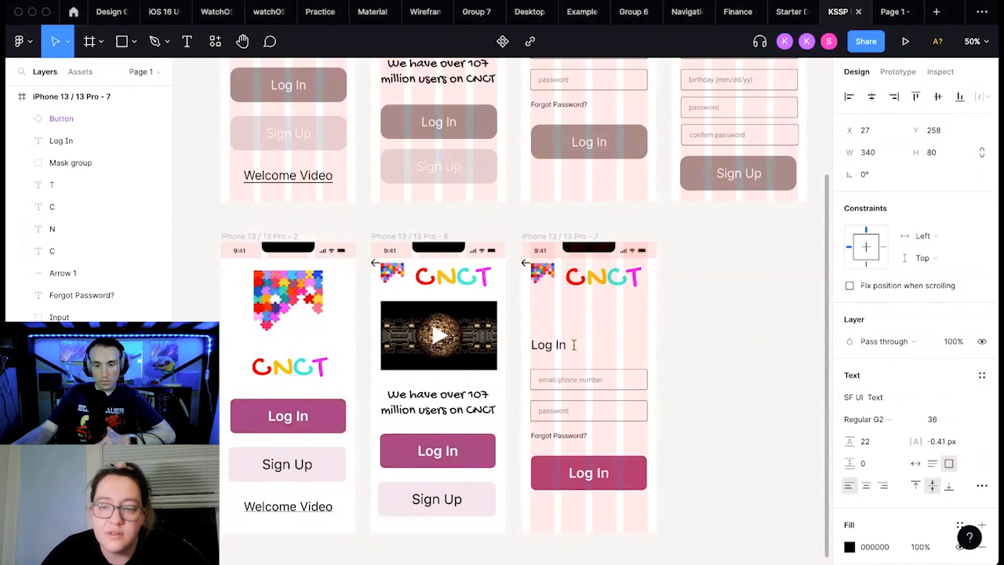
key("Return")
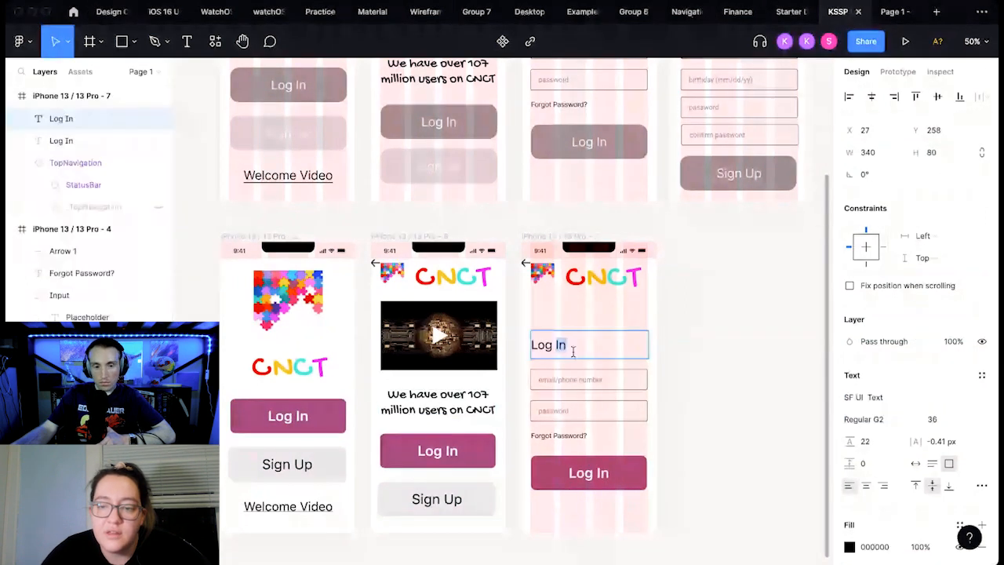
Step: Change the font of the new login screen's Log In heading to Gochi Hand
left_click(885, 395)
key("BackSpace")
type("Coo")
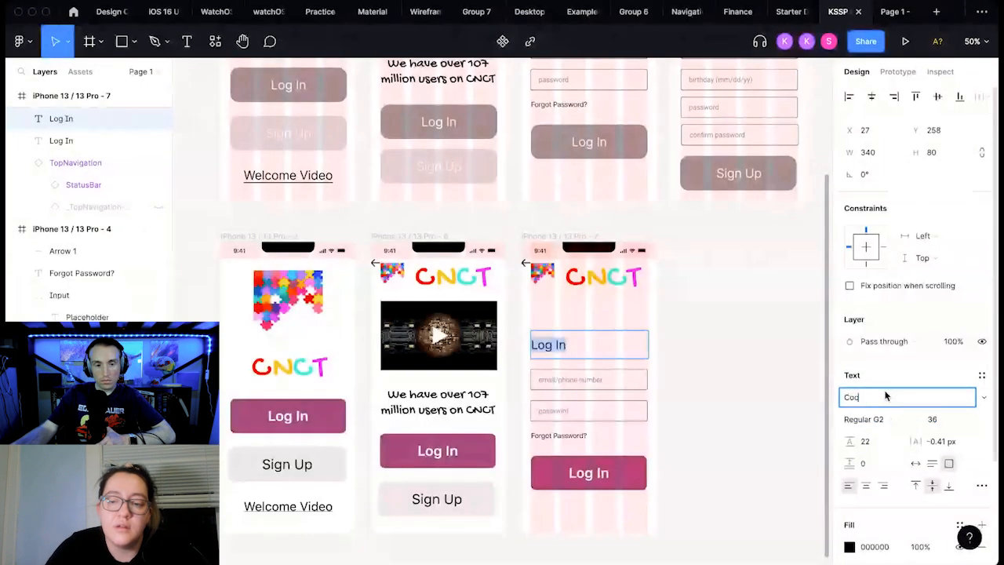
key("BackSpace")
key("BackSpace")
key("BackSpace")
type("Goc")
key("Return")
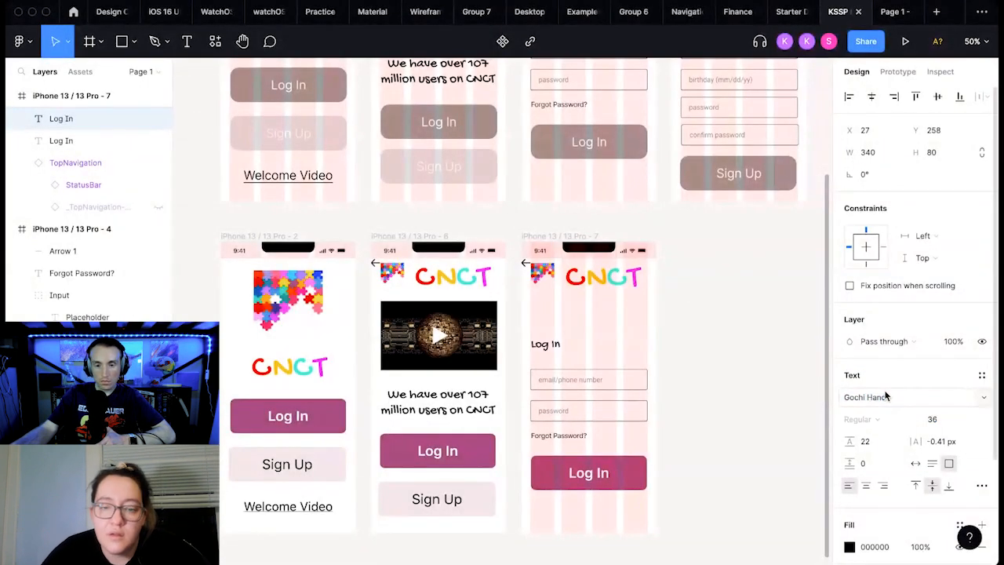
Step: Enlarge the Log In heading on the new login screen to font size 64
double_click(564, 349)
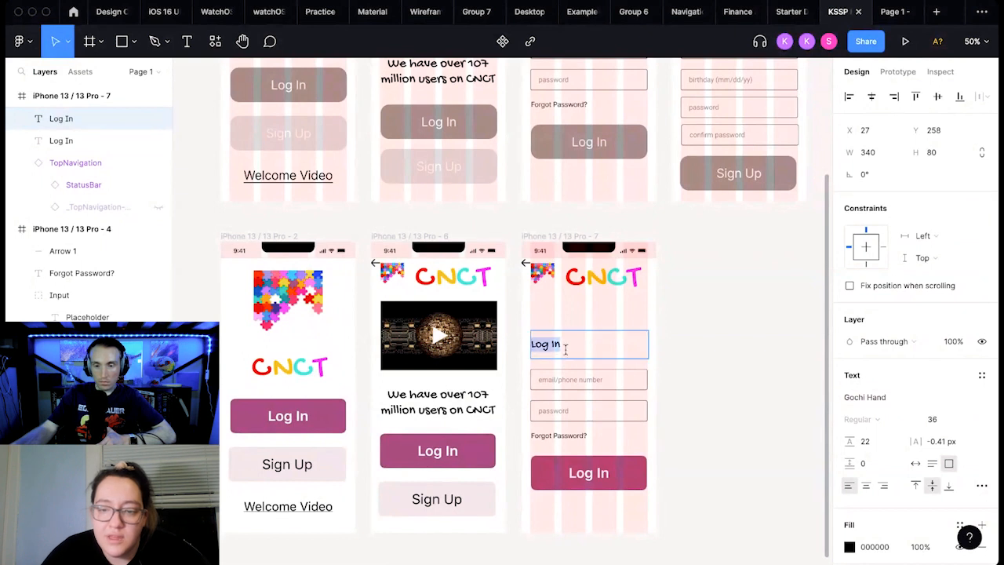
left_click(967, 419)
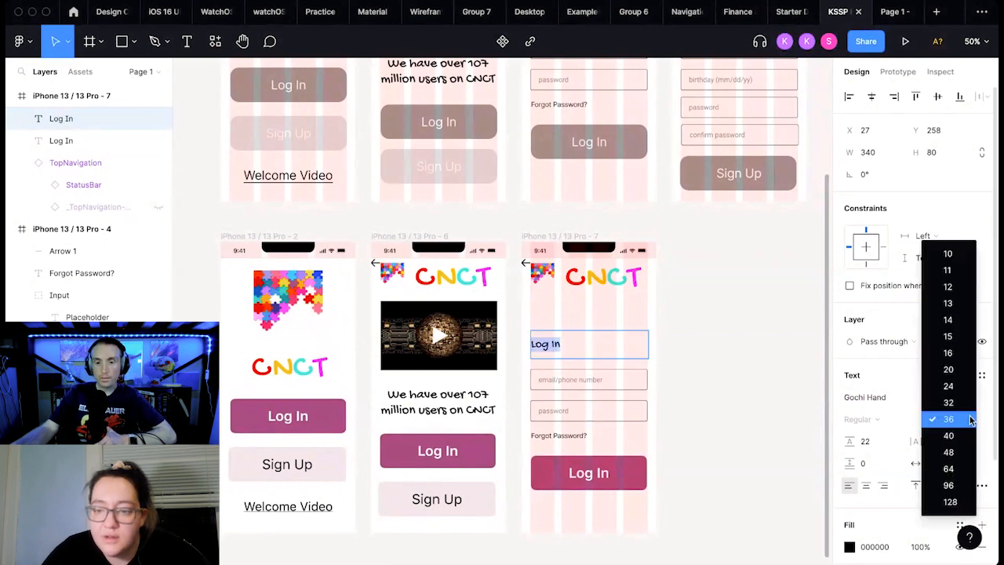
left_click(947, 468)
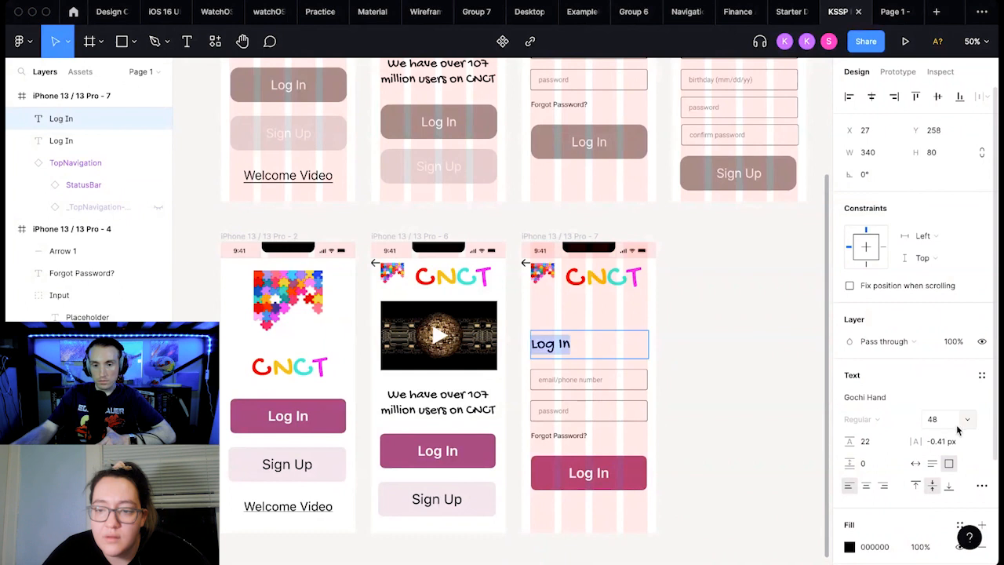
left_click(967, 421)
left_click(964, 437)
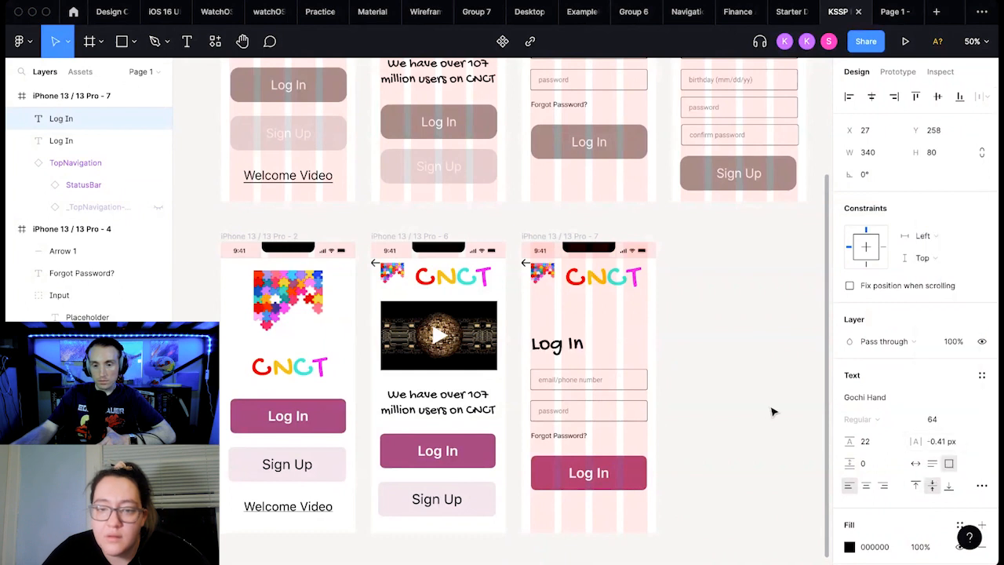
left_click(715, 363)
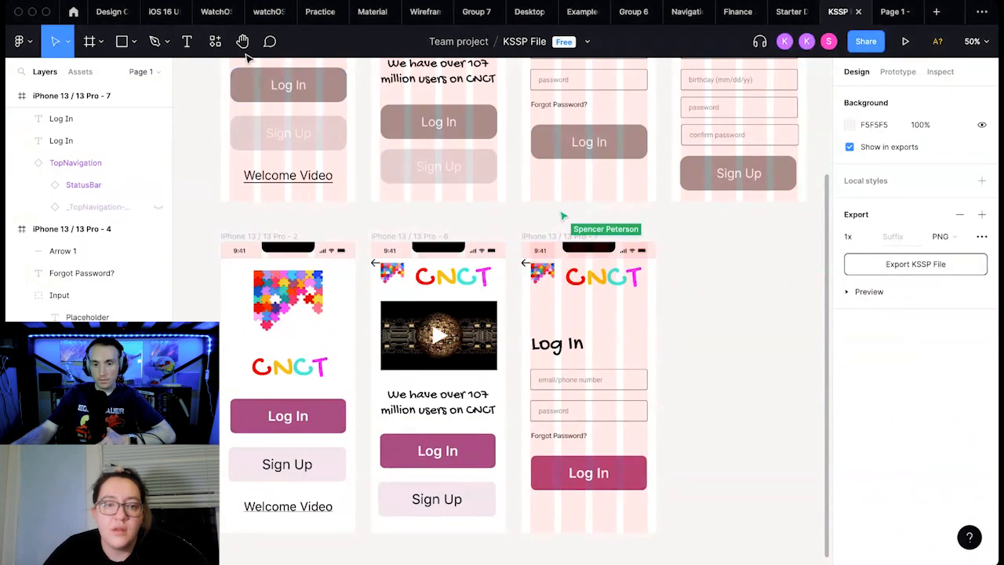
Step: Switch to the iOS 16 UI Kit file and copy the Light / Default TextField variant
left_click(160, 11)
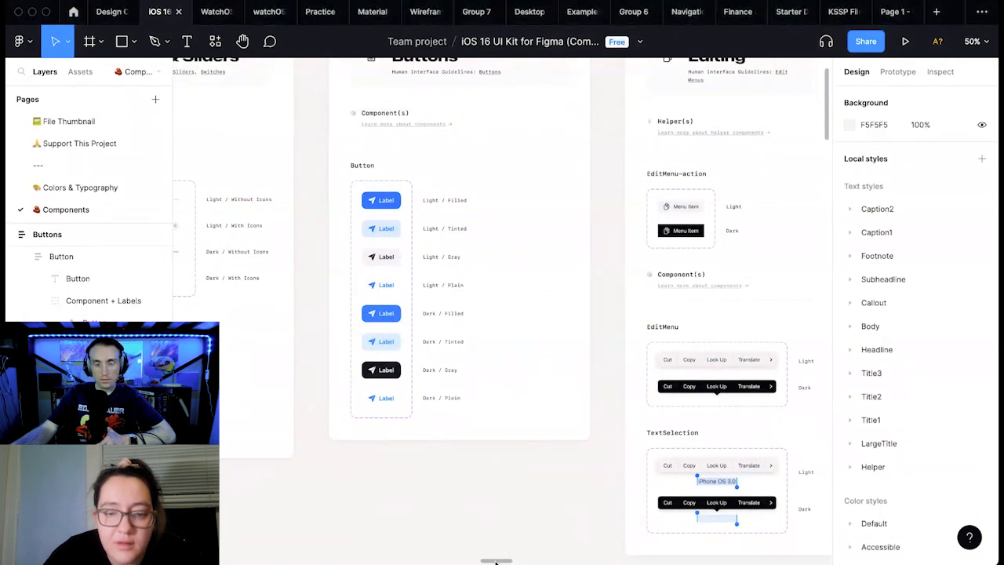
left_click_drag(489, 562, 374, 553)
left_click(594, 210)
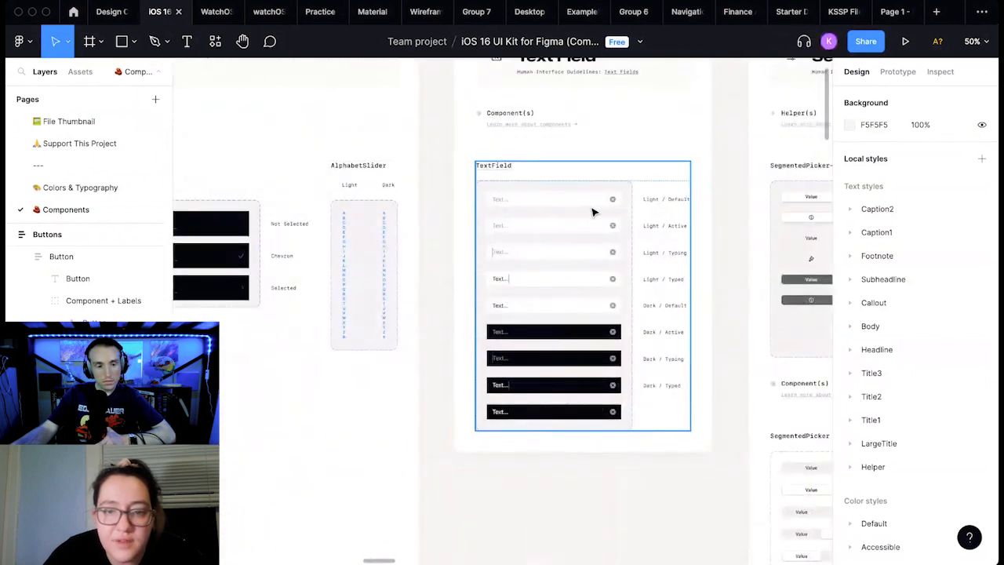
scroll(593, 211, "up", 2)
left_click(571, 288)
double_click(572, 287)
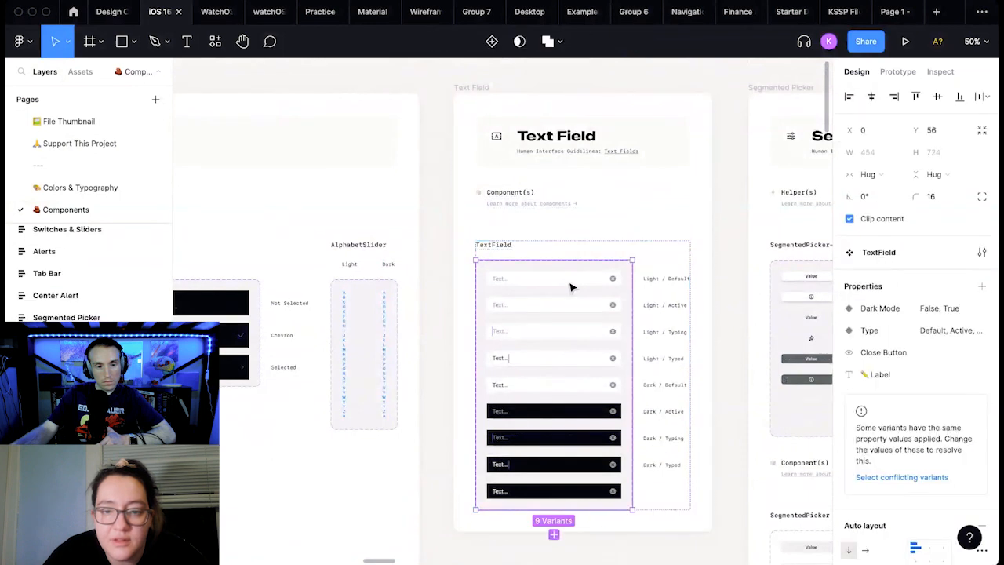
double_click(571, 287)
right_click(571, 287)
left_click(596, 208)
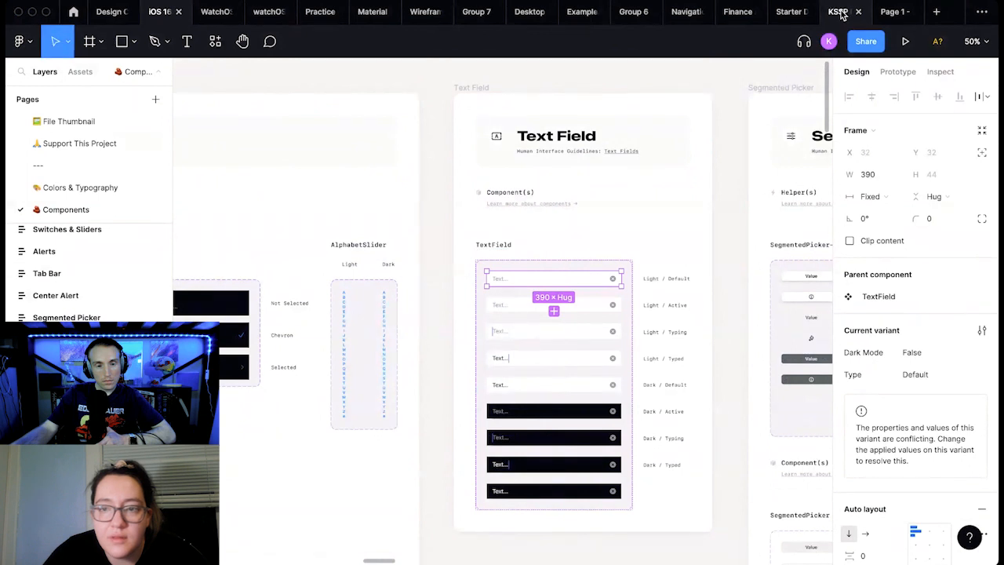
Step: Return to the KSSP file and paste the copied TextField onto the new login screen
left_click(840, 13)
left_click(597, 381)
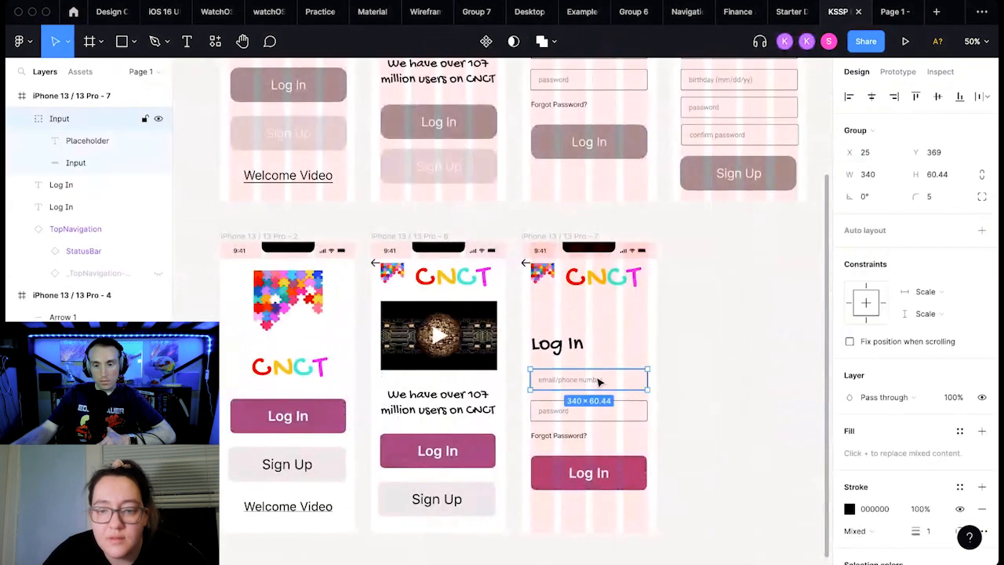
left_click(604, 363)
right_click(605, 362)
left_click(660, 157)
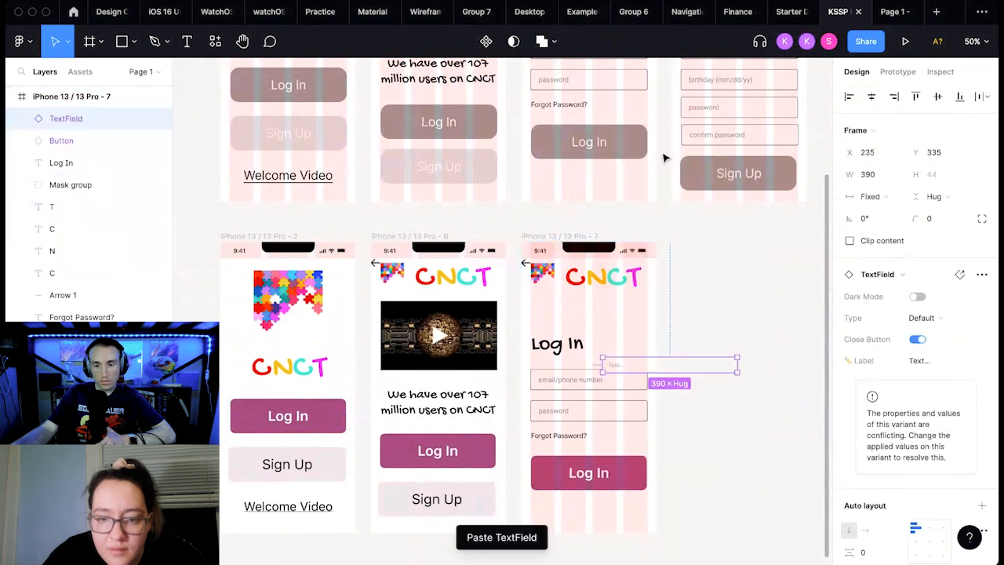
Step: Delete the email/phone number input on the new login screen and move the pasted TextField into its place
left_click(594, 383)
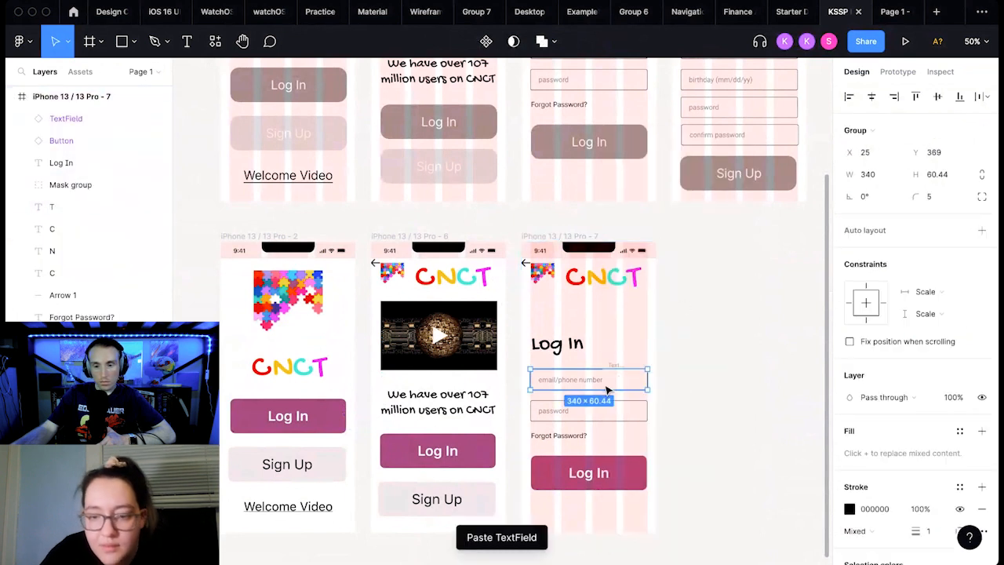
key("Delete")
left_click(610, 372)
left_click_drag(609, 372, 547, 384)
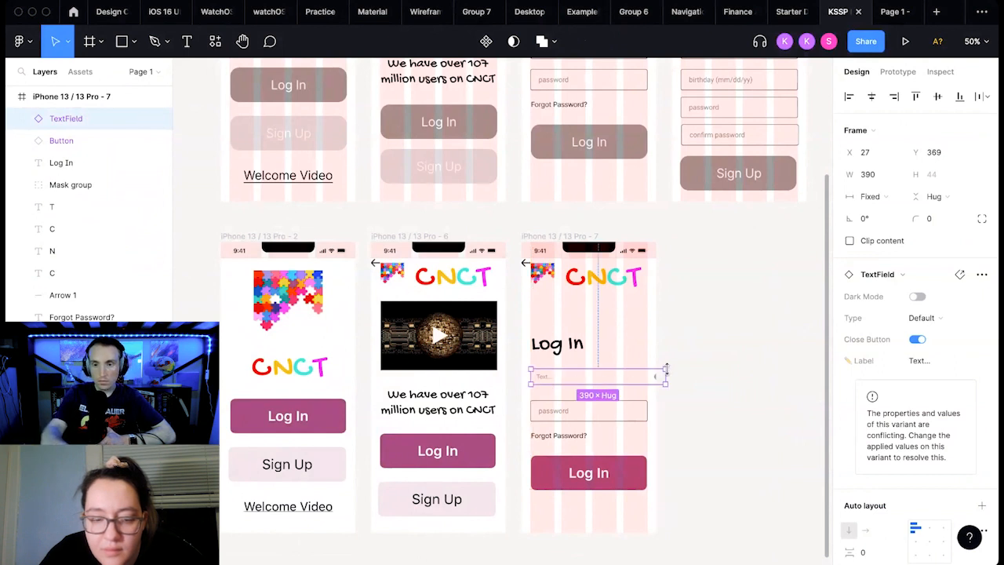
Step: Shrink the TextField under the Log In heading to about 374 × 42
mouse_move(665, 369)
left_mouse_down()
mouse_move(644, 378)
mouse_move(660, 376)
left_mouse_up()
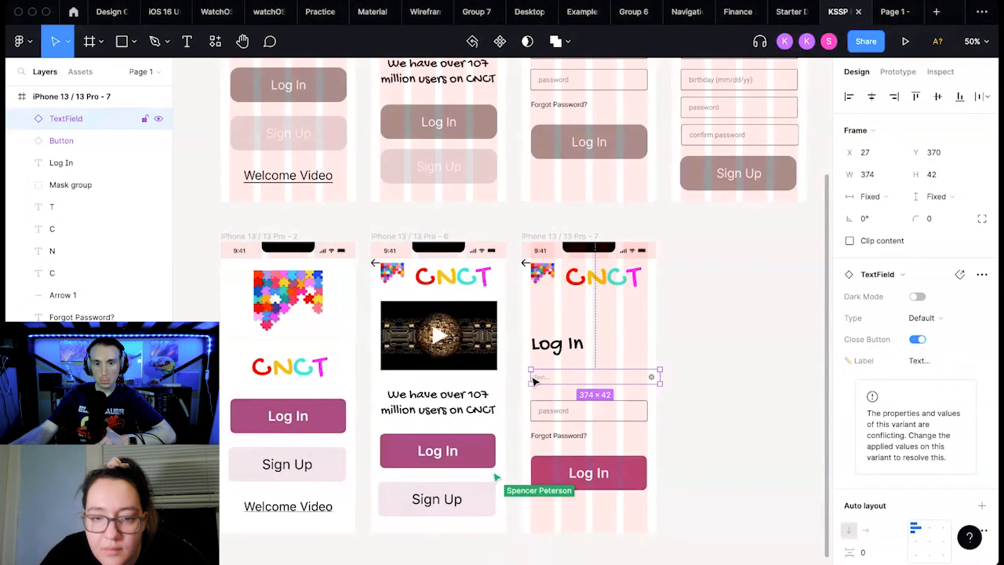
left_click_drag(531, 377, 558, 384)
key("super+z")
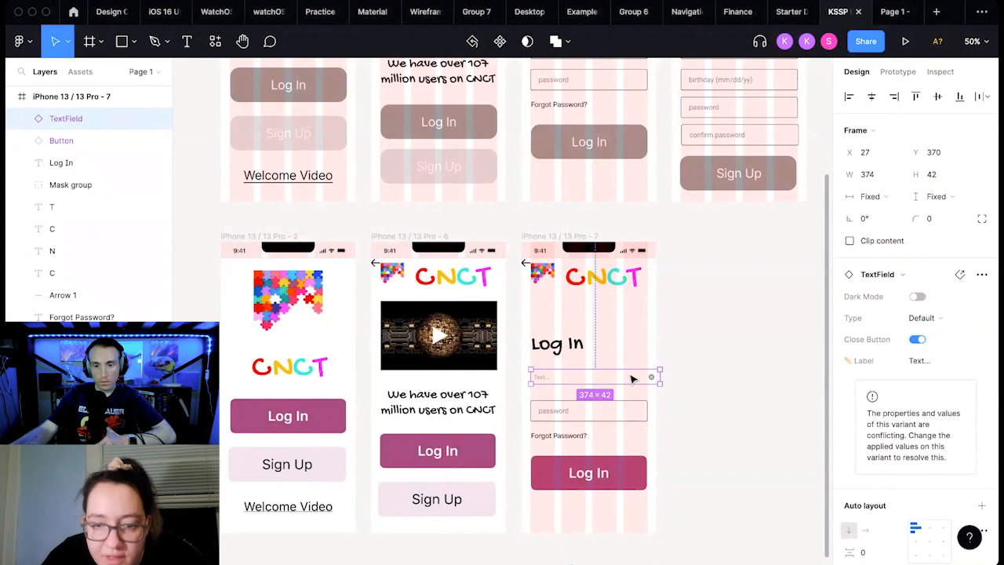
Step: Shift the TextField slightly sideways and narrow it to about 316 wide
double_click(541, 380)
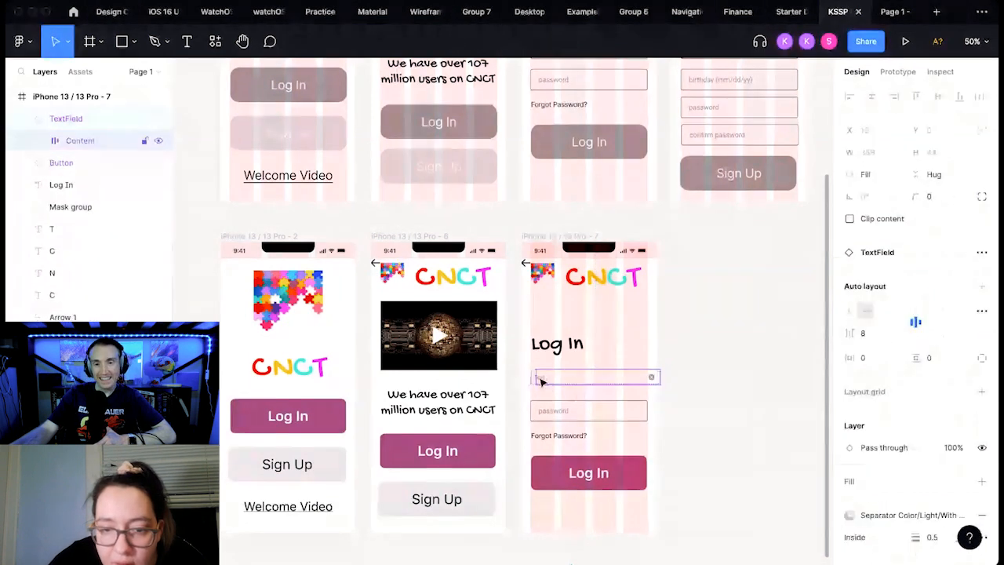
double_click(541, 380)
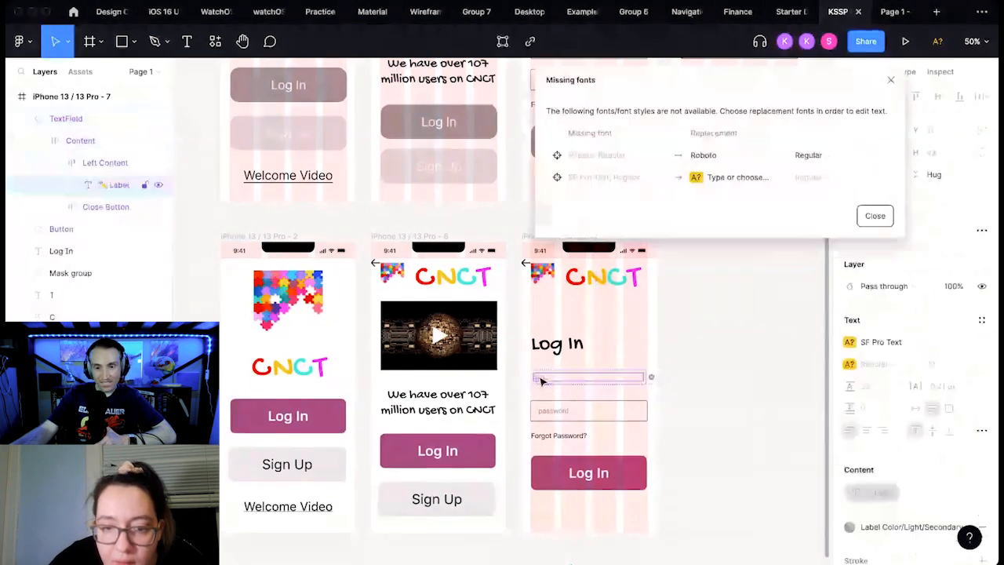
left_click_drag(539, 378, 546, 378)
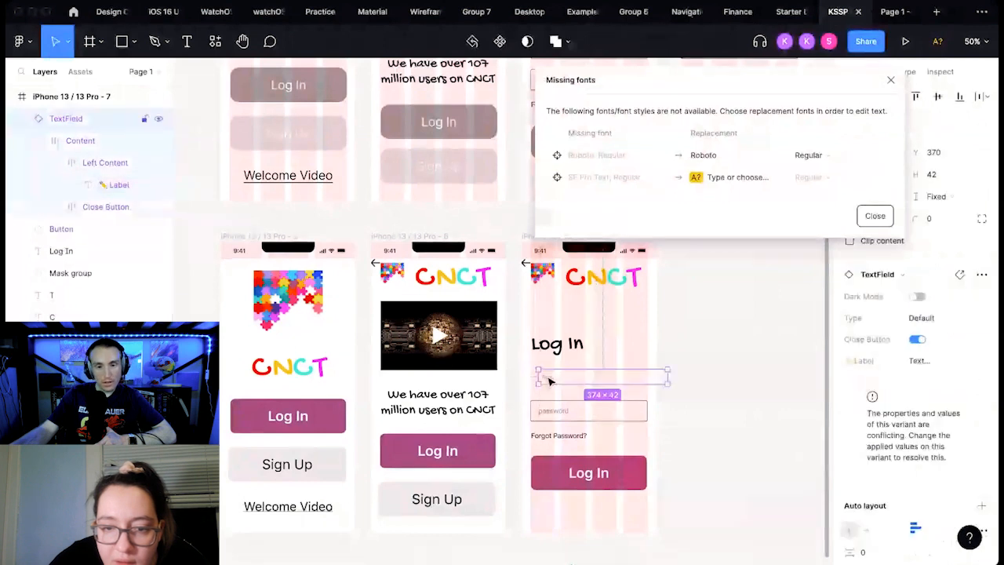
left_click(693, 396)
left_click(661, 382)
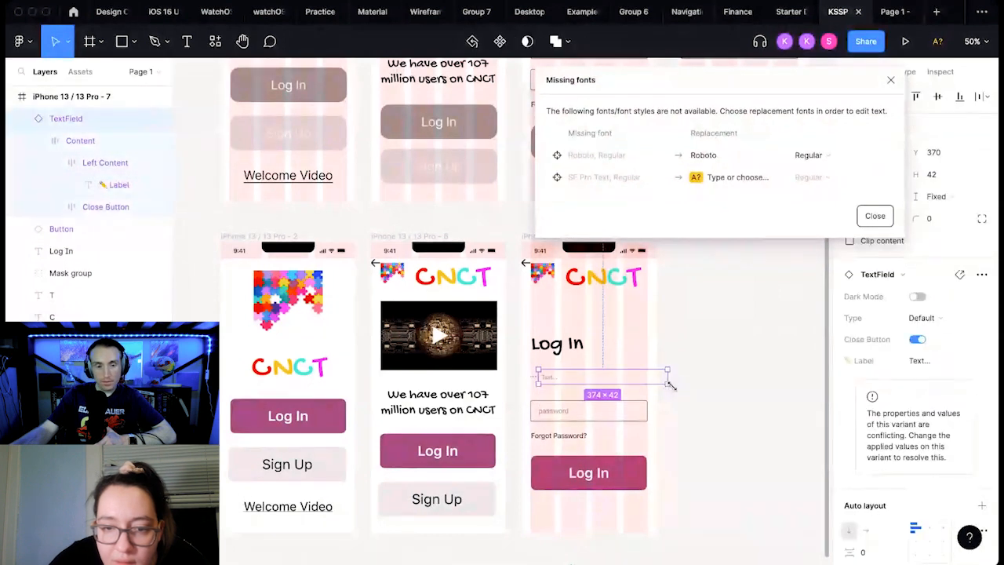
left_click(567, 354)
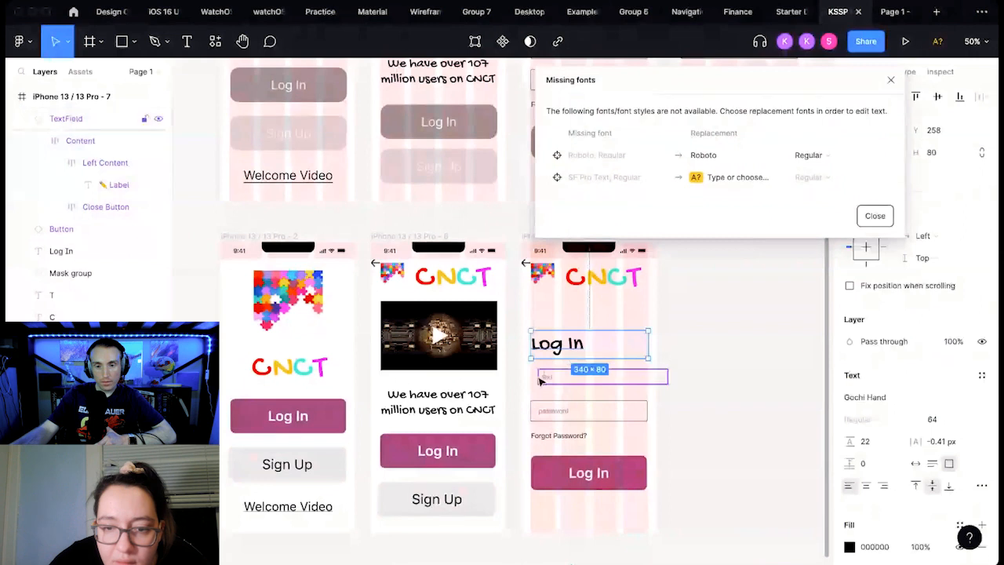
left_click(653, 383)
left_click_drag(670, 376, 650, 382)
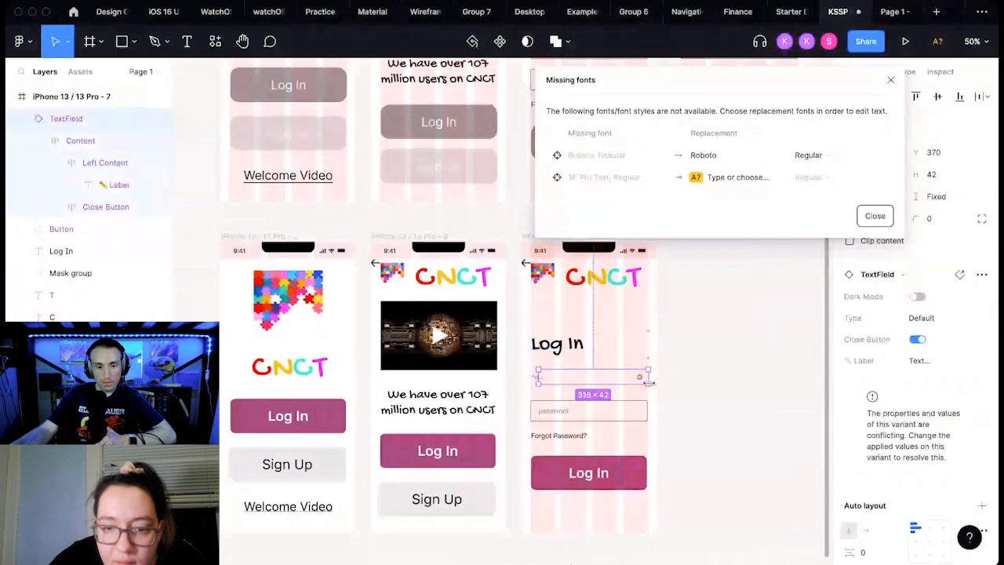
Step: Replace the missing Roboto and SF Pro Text fonts of the TextField's label with SF UI Text Regular
double_click(546, 379)
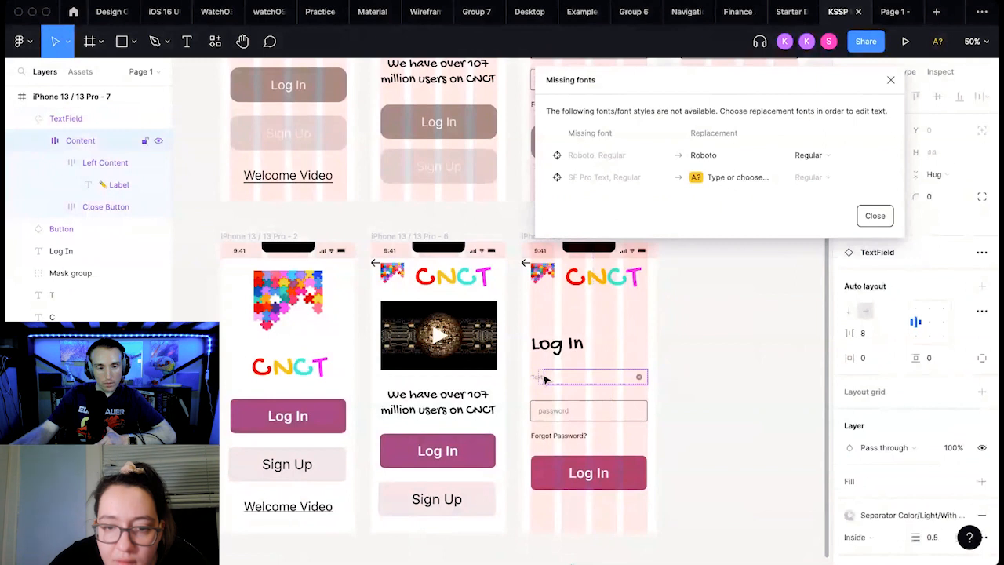
left_click(544, 377)
left_click(543, 378, "super")
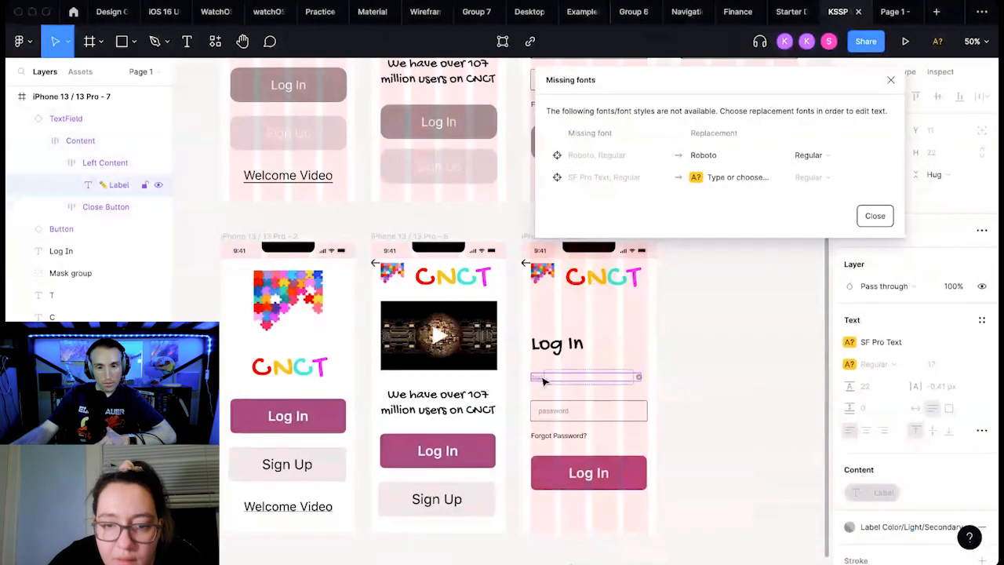
left_click(727, 160)
type("SF UI Text")
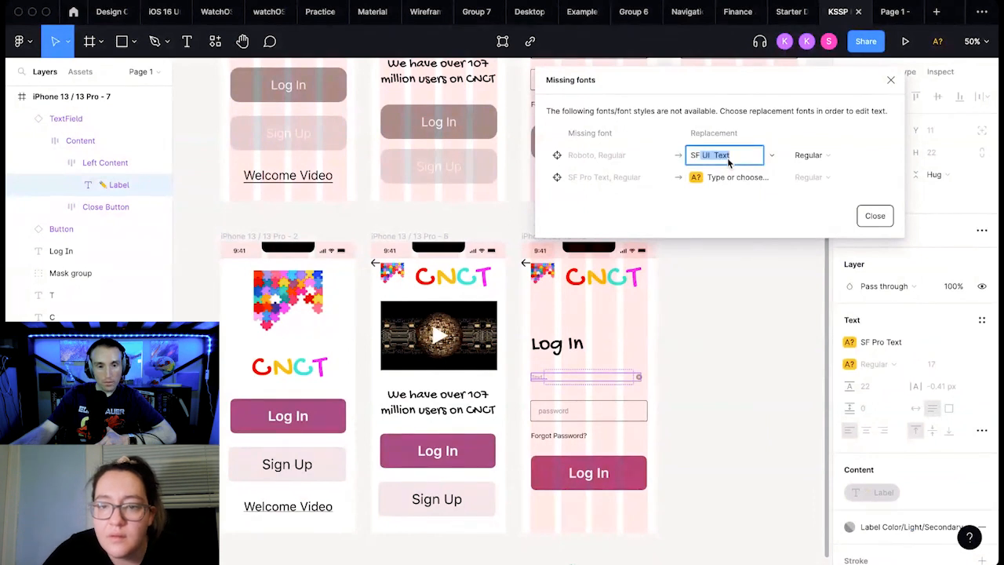
key("Return")
left_click(722, 176)
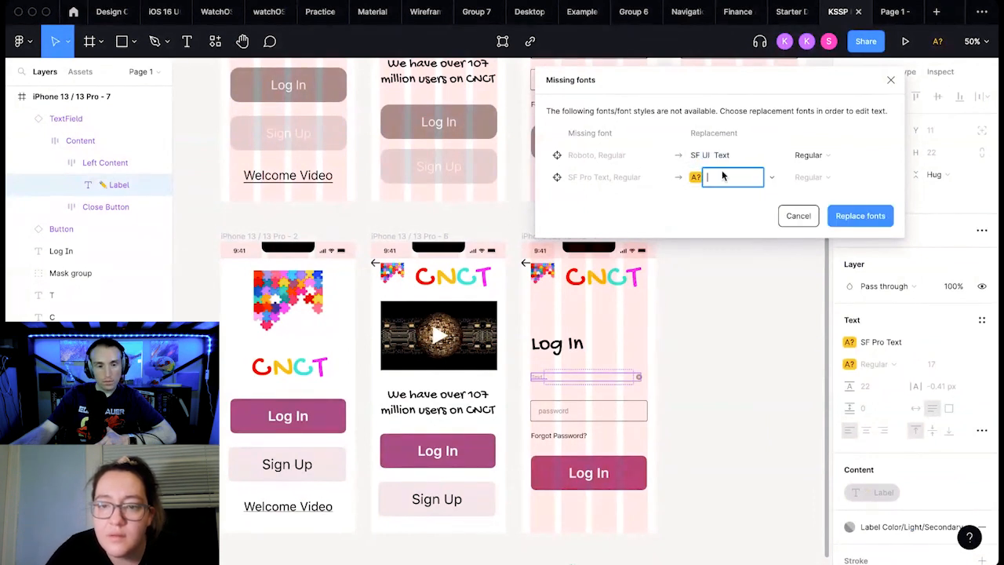
type("SF UI Text")
key("Return")
left_click(841, 215)
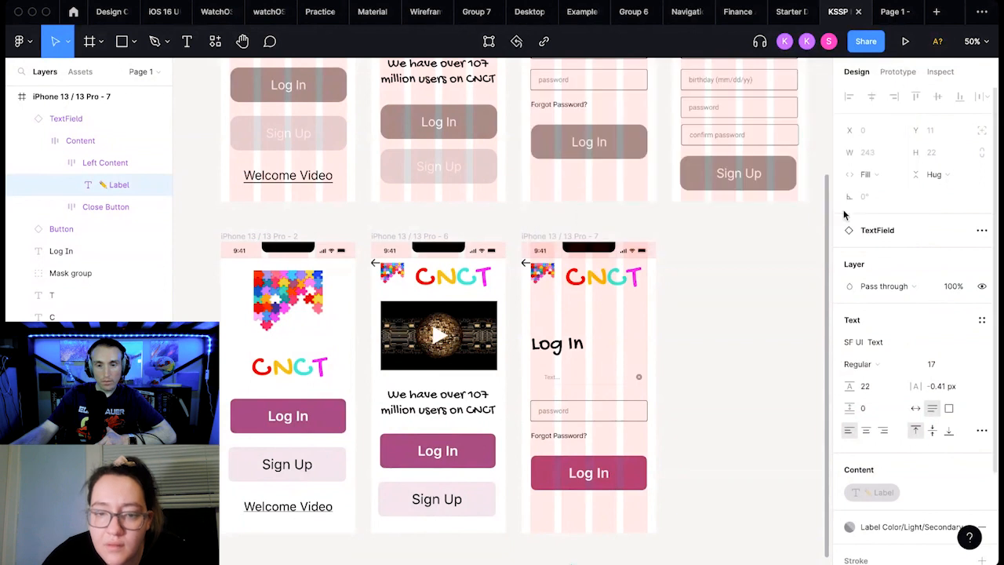
key("Escape")
Step: Align the TextField with the Log In heading at X 27 and widen it to 336
left_click(603, 380)
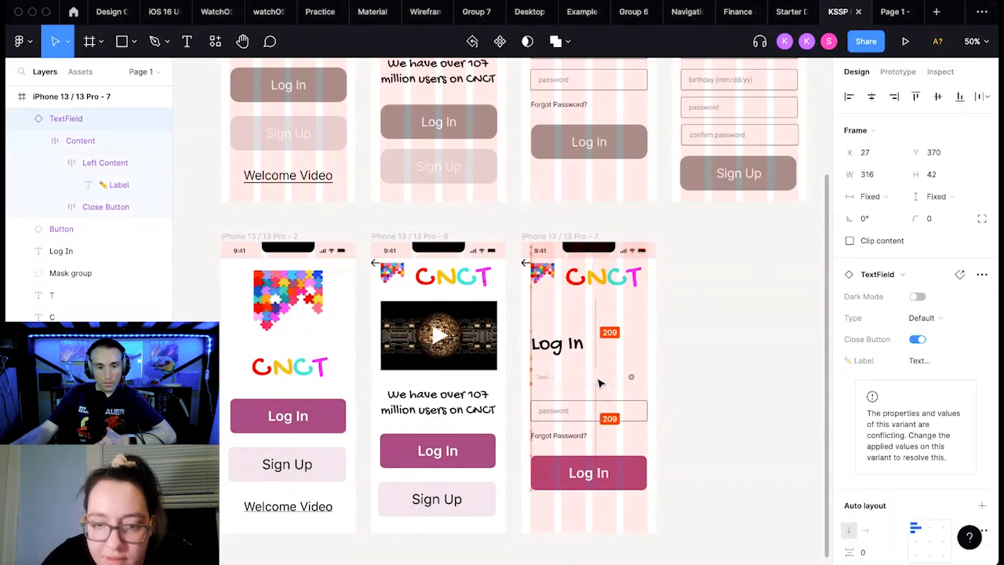
left_click_drag(604, 382, 597, 382)
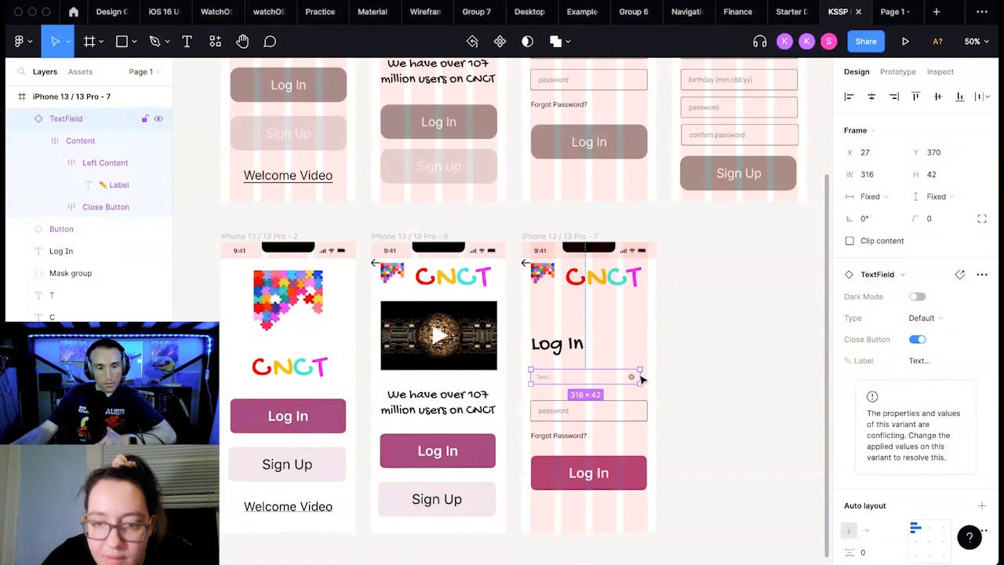
left_click_drag(642, 377, 646, 377)
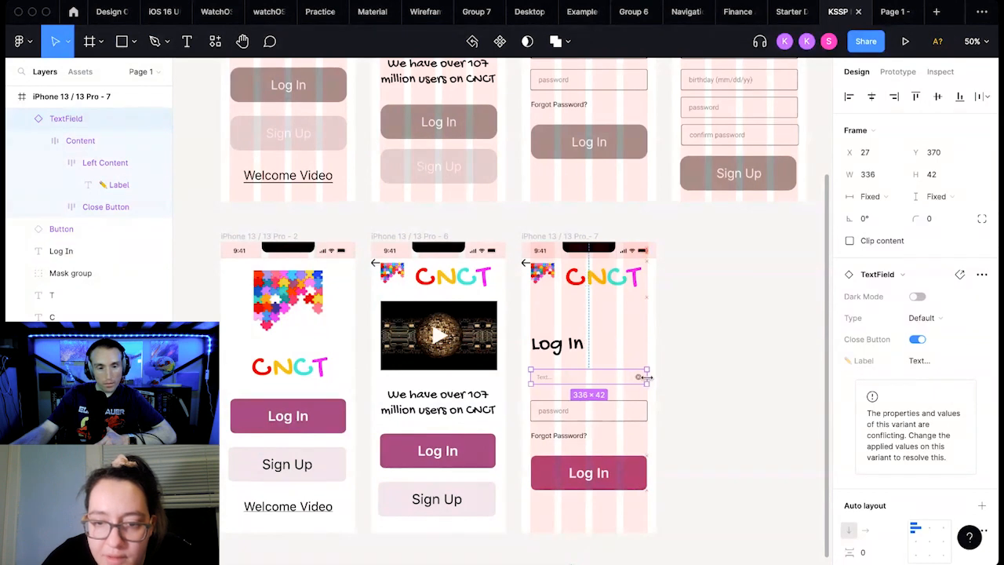
Step: Delete the old password input and place a duplicate of the TextField below the first one at about Y 444
left_click(701, 374)
left_click(626, 413)
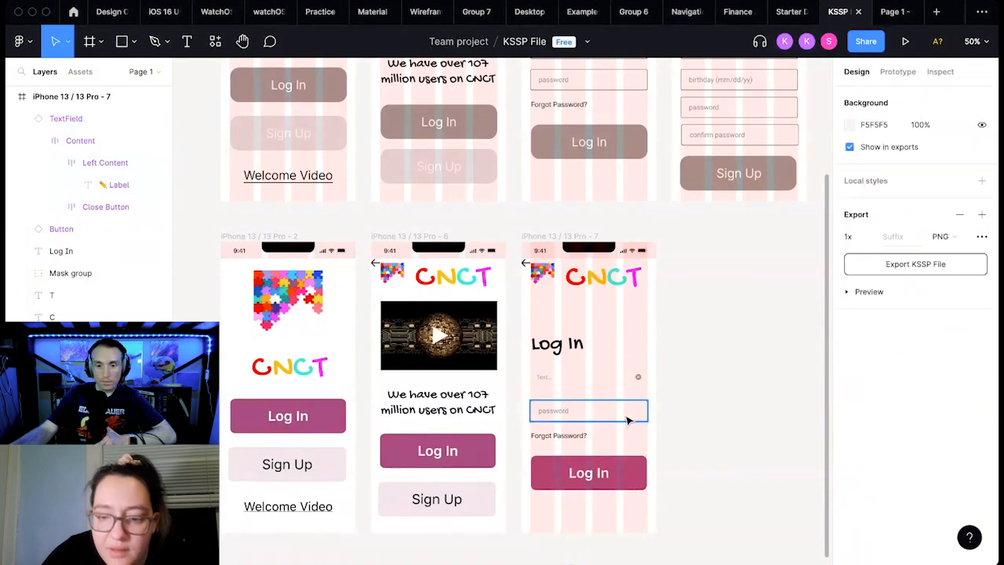
key("Delete")
left_click(632, 380)
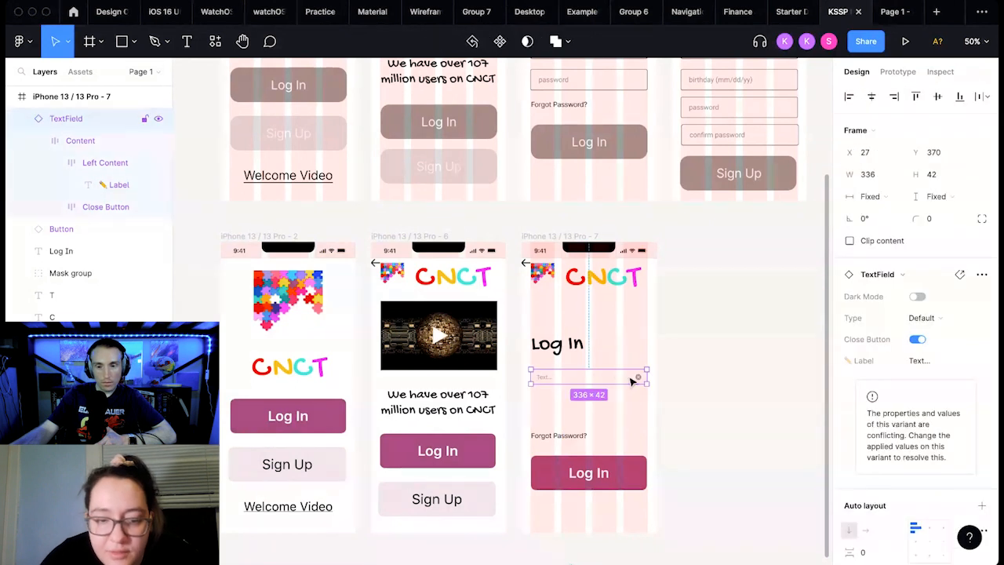
left_click_drag(605, 381, 610, 402)
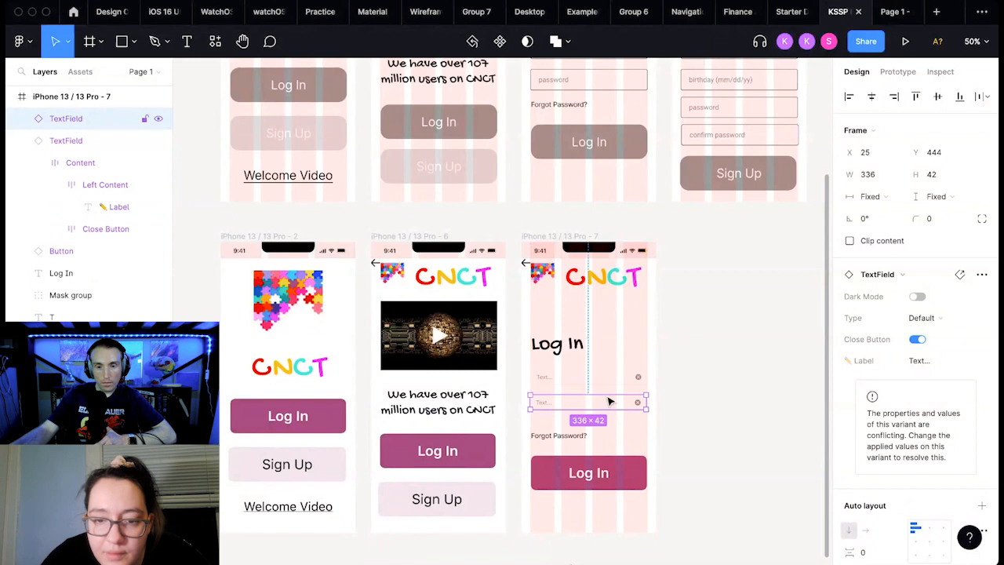
Step: Move the Forgot Password? text up to about Y 525, closer to the second TextField
left_click(591, 436)
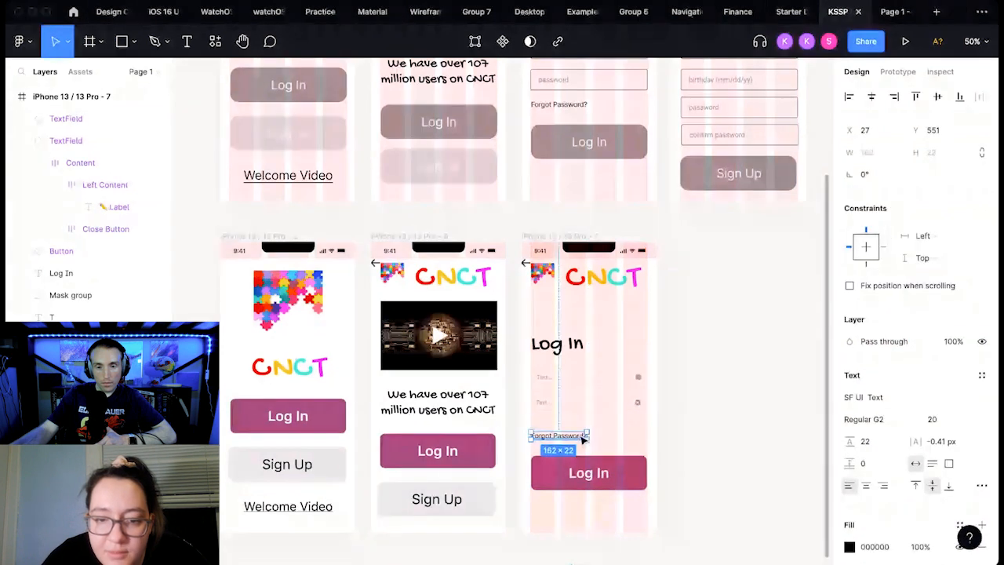
left_click_drag(582, 440, 583, 430)
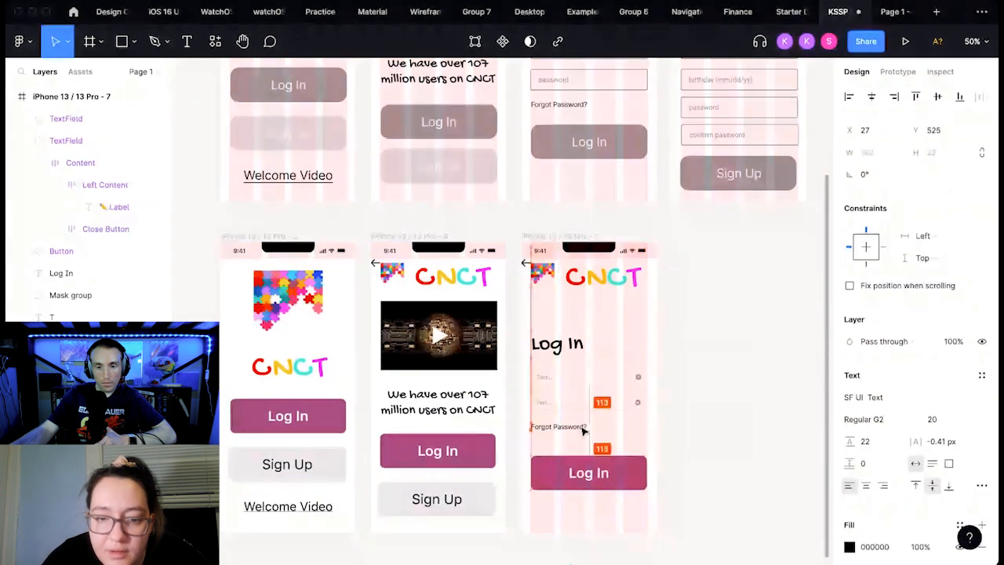
left_click(623, 421)
Step: Change the placeholder text of the second TextField on the new login screen to Password
double_click(545, 404)
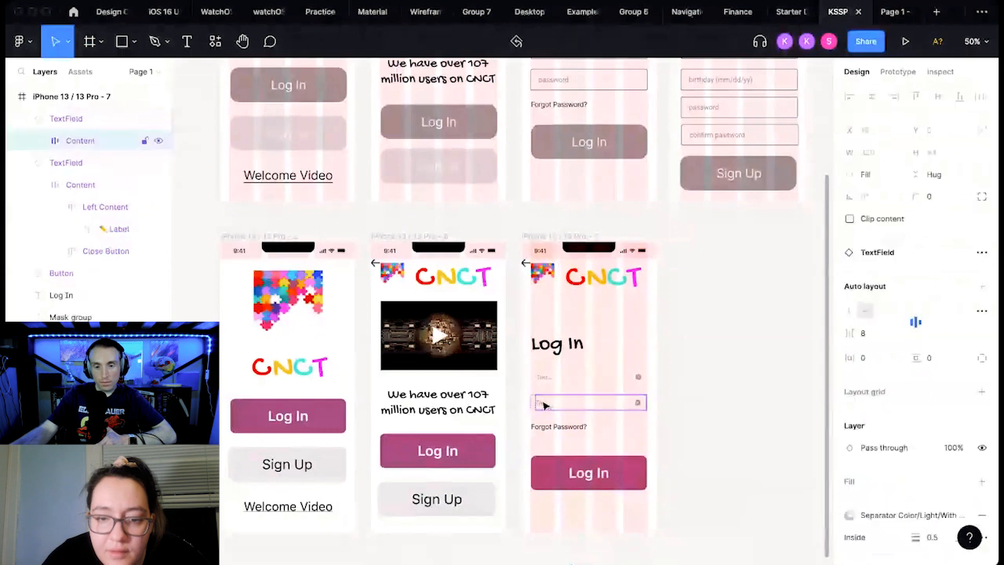
double_click(544, 404)
double_click(544, 405)
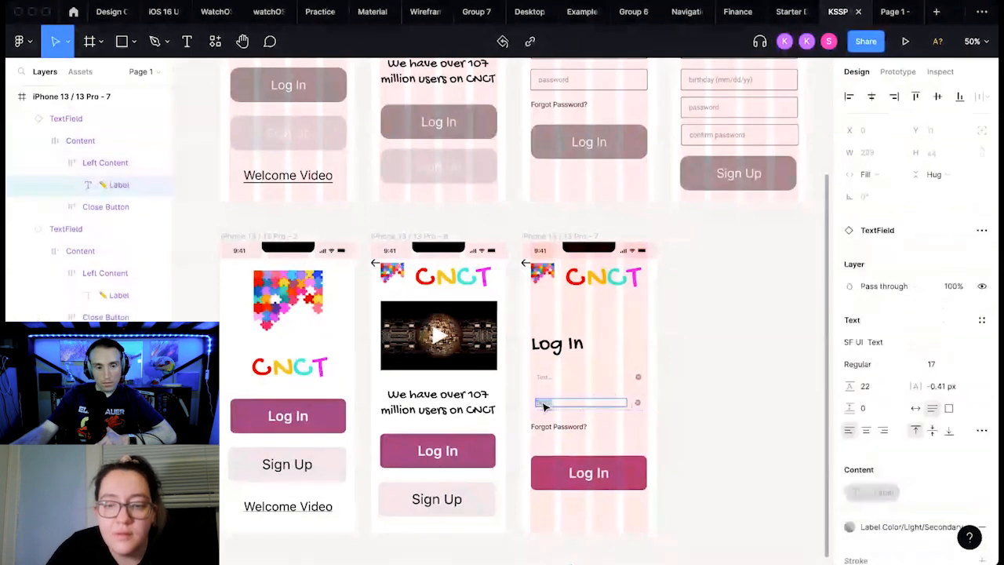
type("Password")
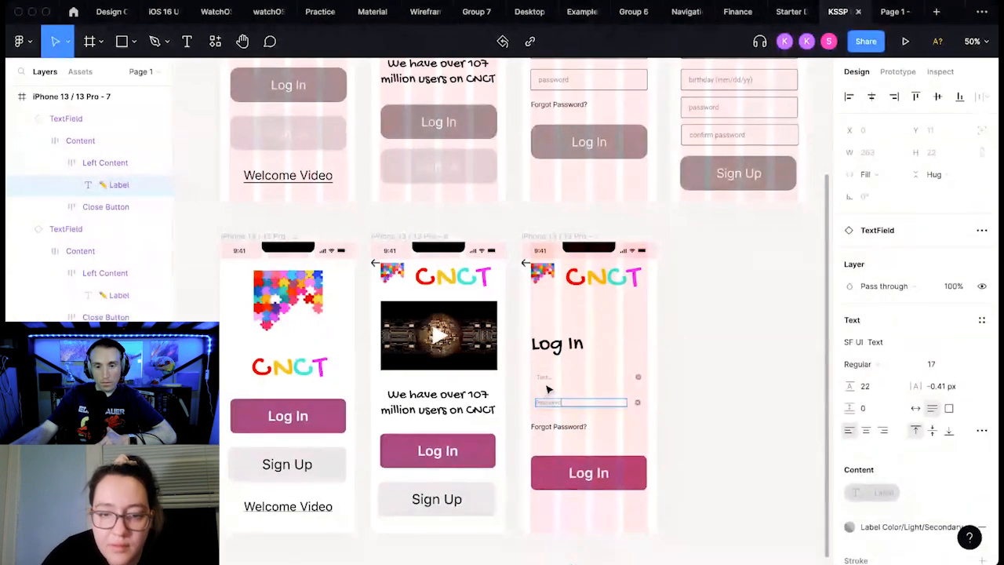
Step: Change the placeholder text of the first TextField on the new login screen to Email
double_click(544, 377)
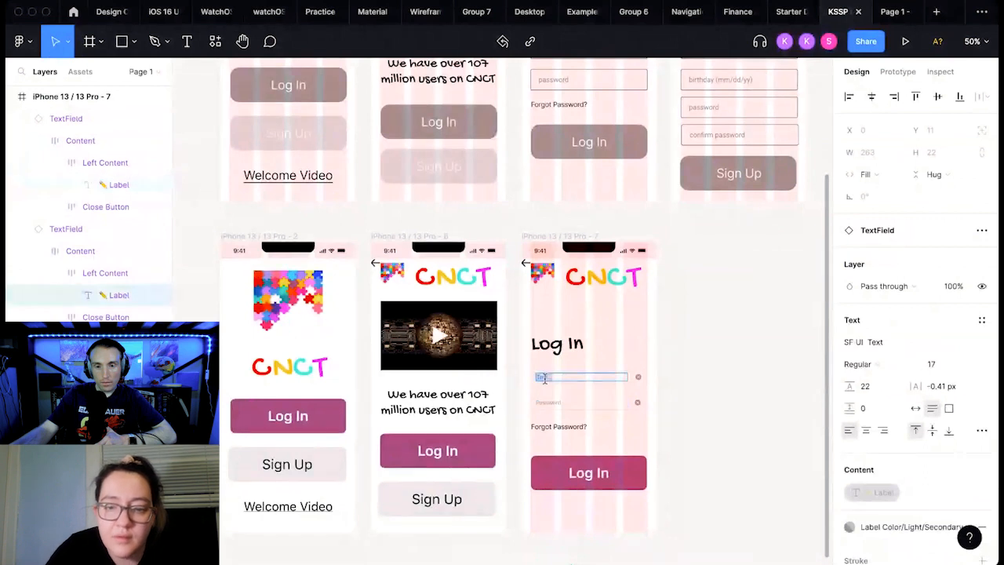
type("Email")
key("Escape")
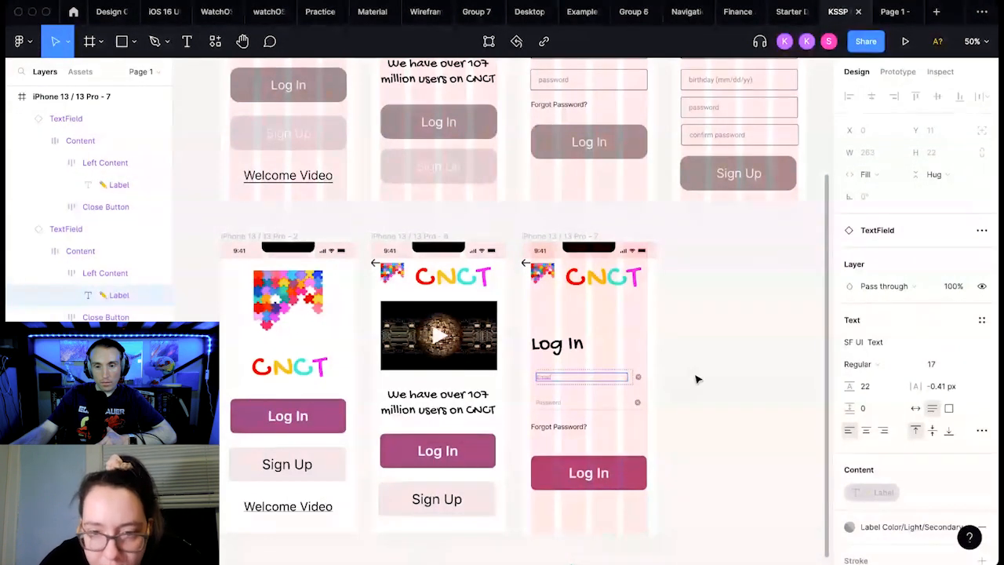
left_click(697, 378)
scroll(689, 310, "up", 2)
scroll(689, 310, "up", 3)
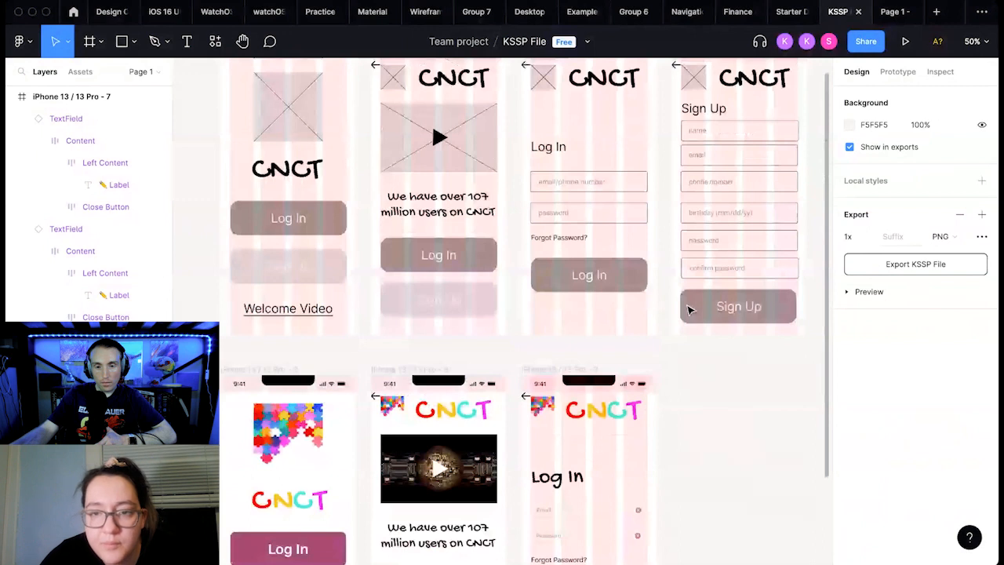
Step: Remove the 4-column layout grid from the high-fidelity login screen frame, iPhone 13 / 13 Pro - 7
scroll(689, 309, "up", 1)
scroll(679, 374, "down", 6)
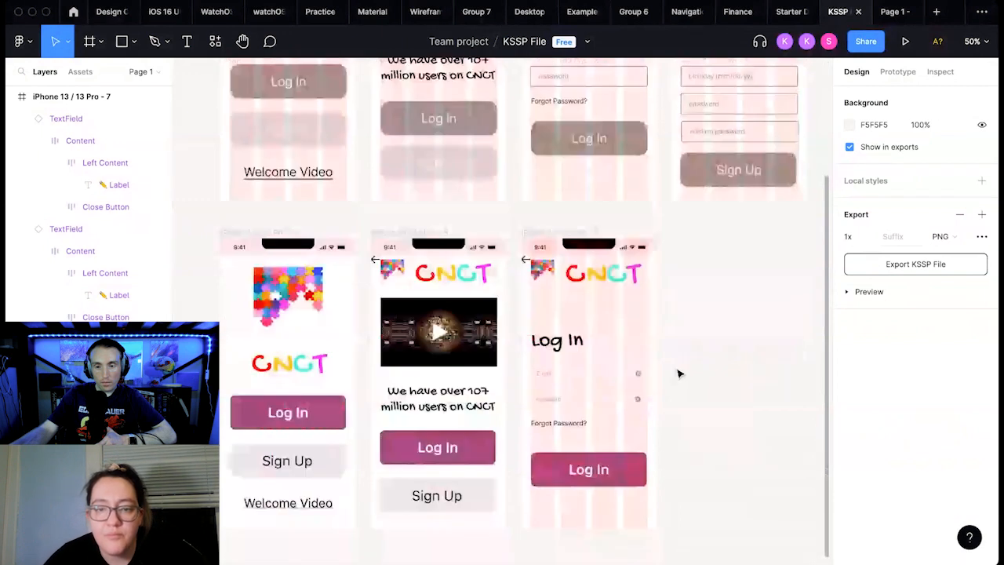
scroll(682, 372, "up", 2)
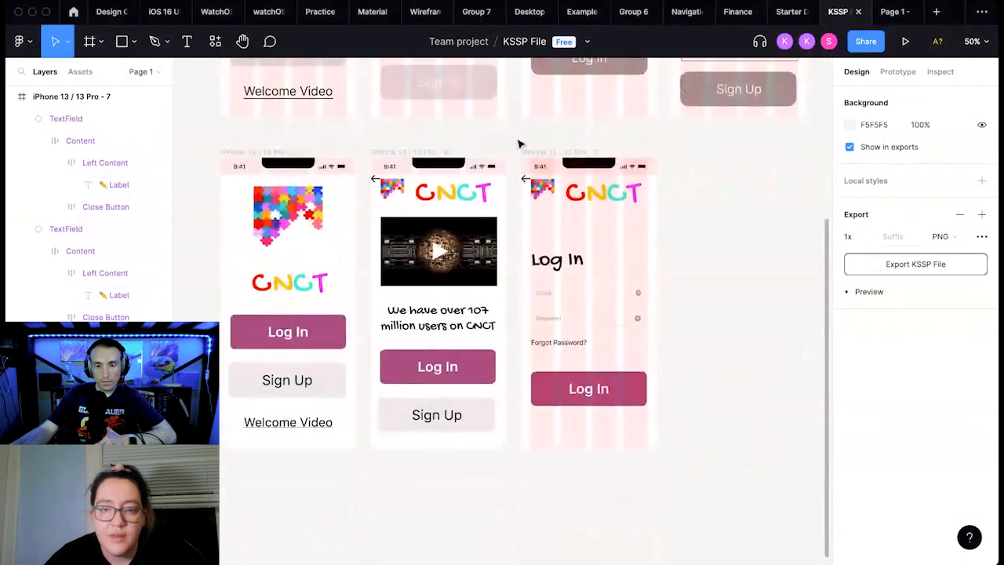
left_click(544, 151)
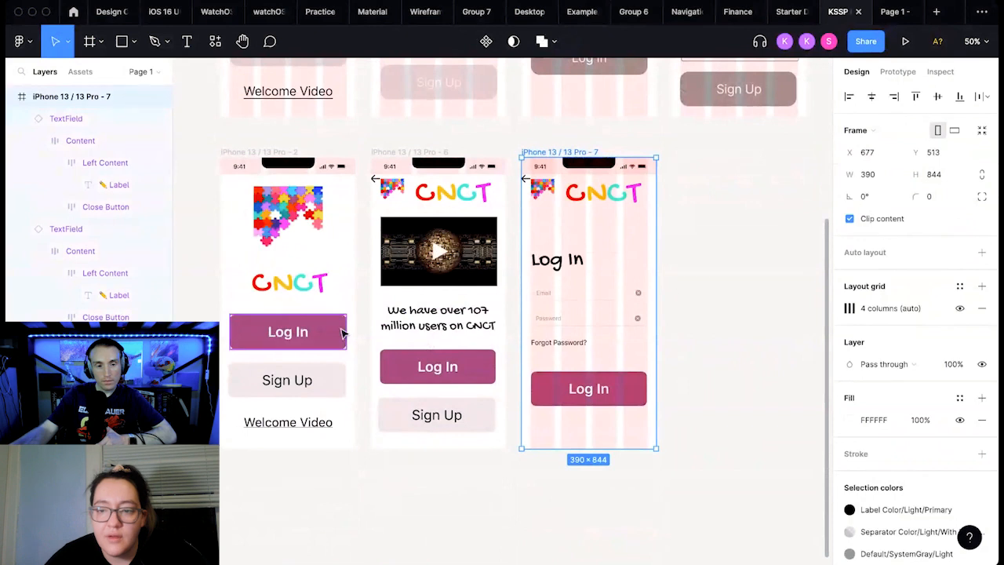
left_click(980, 307)
left_click(769, 320)
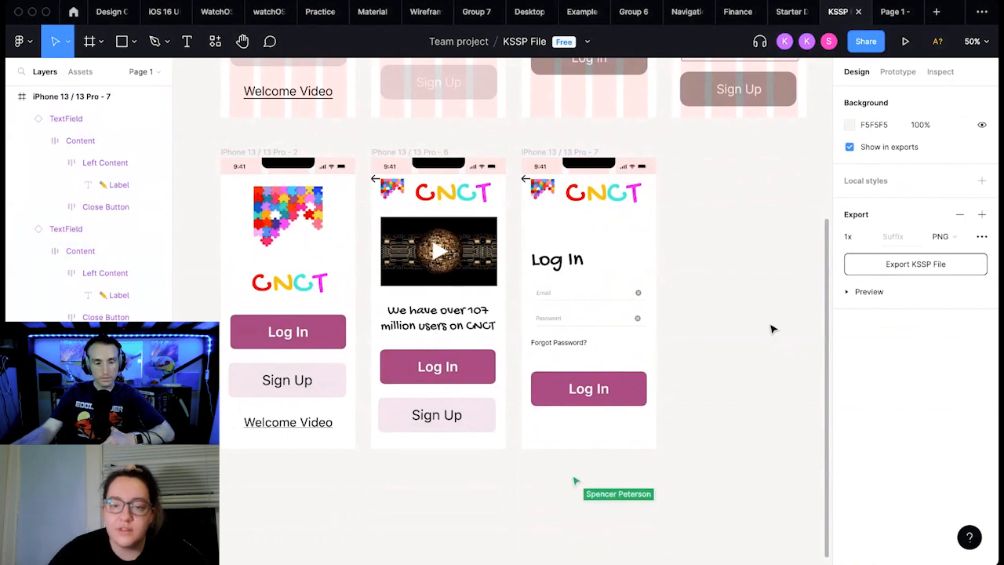
Step: Move the Log In heading on the high-fidelity login screen up to Y 240
left_click(572, 261)
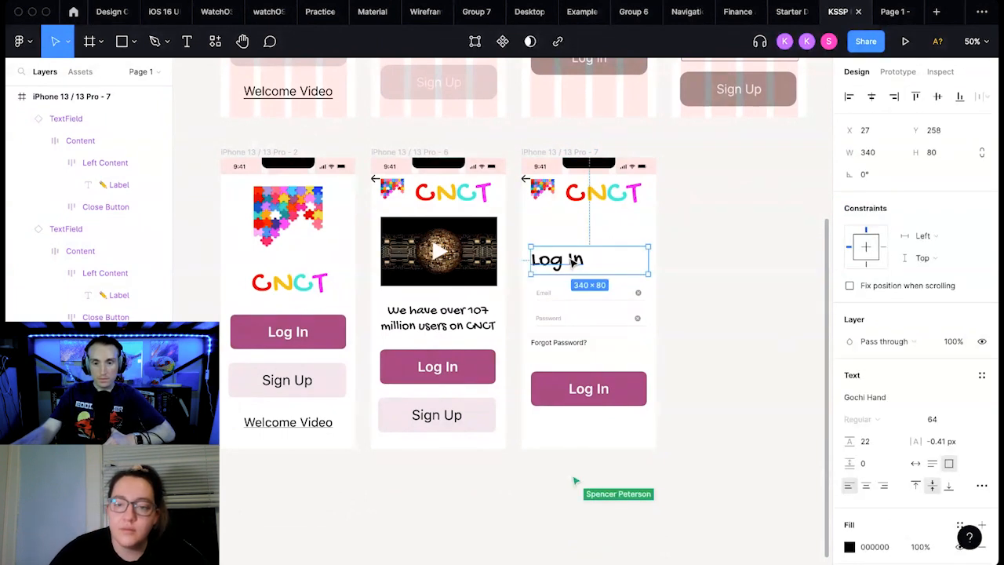
left_click_drag(573, 261, 573, 259)
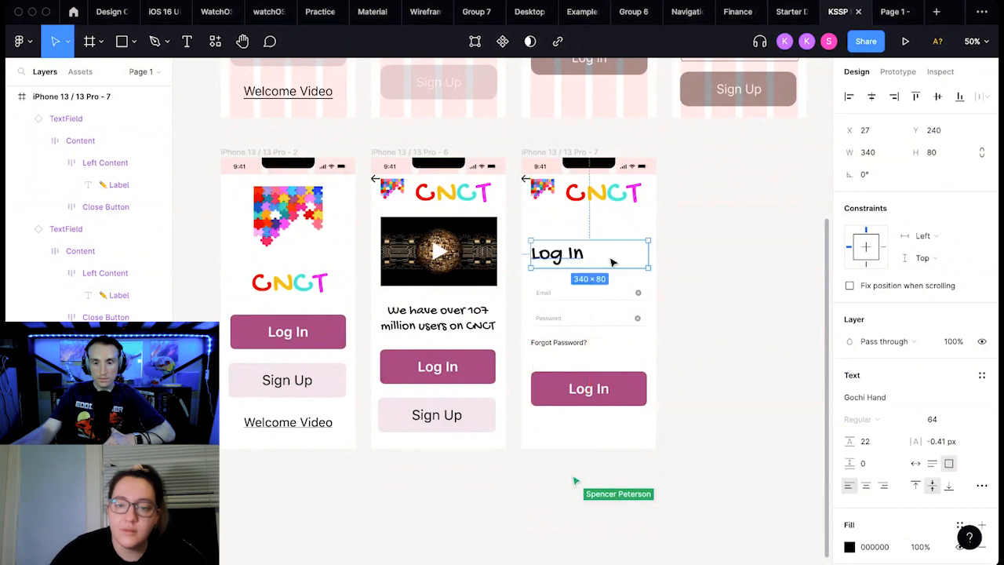
left_click(693, 289)
Step: Nudge the Email and Password TextFields up slightly together on the high-fidelity login screen
left_click_drag(663, 334, 547, 278)
key("Up")
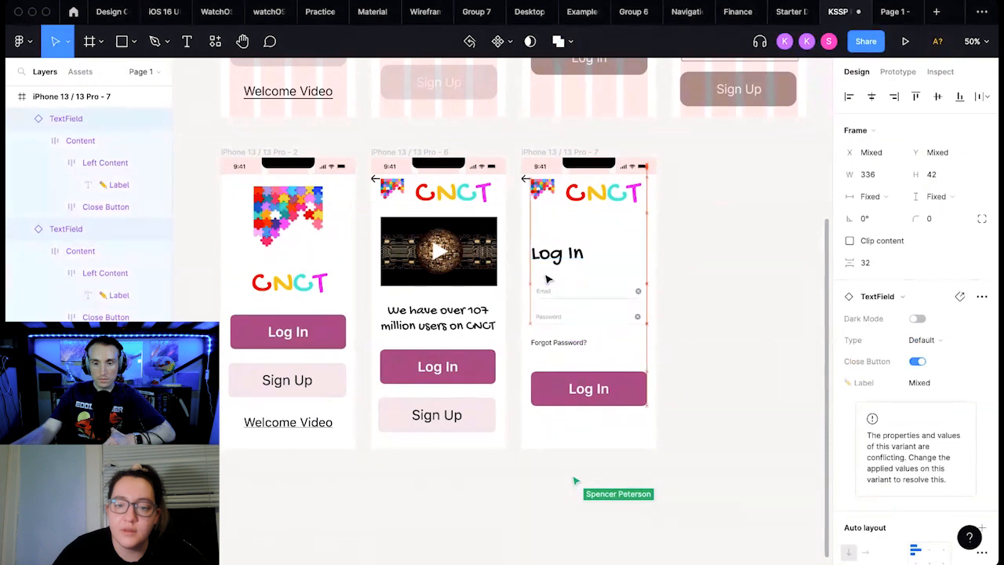
key("Up")
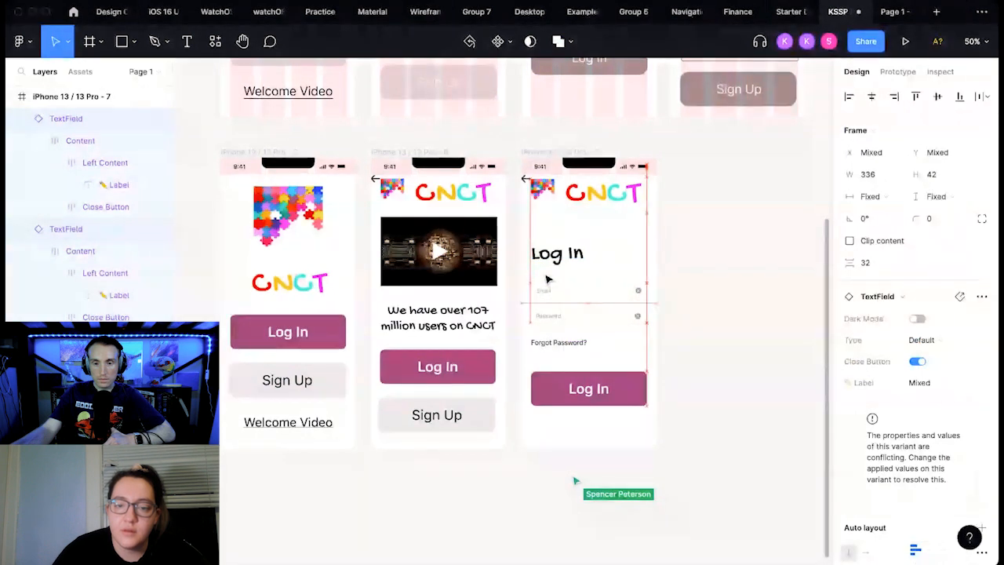
left_click(712, 295)
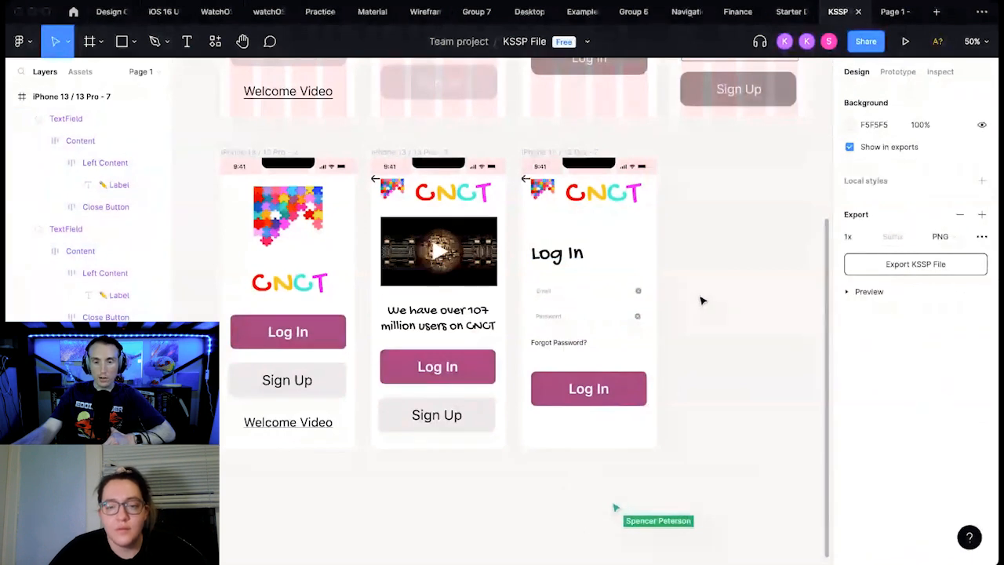
Step: Set the font size of the Forgot Password? text on the high-fidelity login screen to 16
left_click(575, 341)
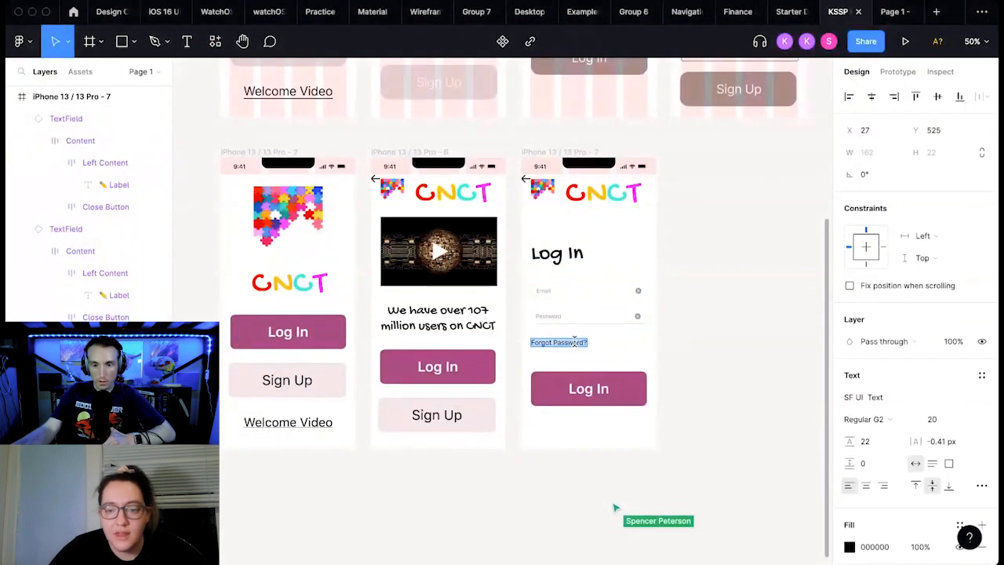
left_click(965, 418)
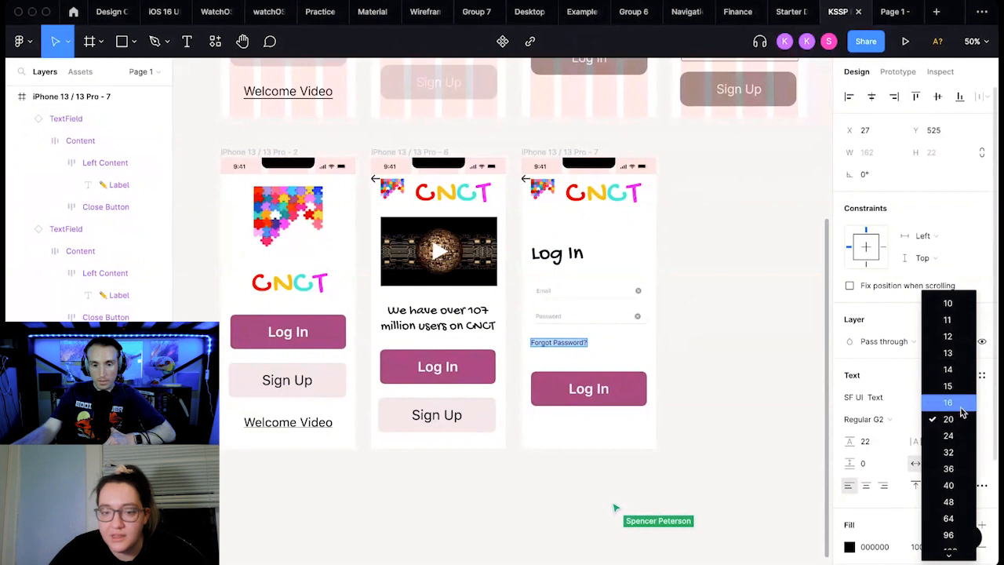
left_click(962, 410)
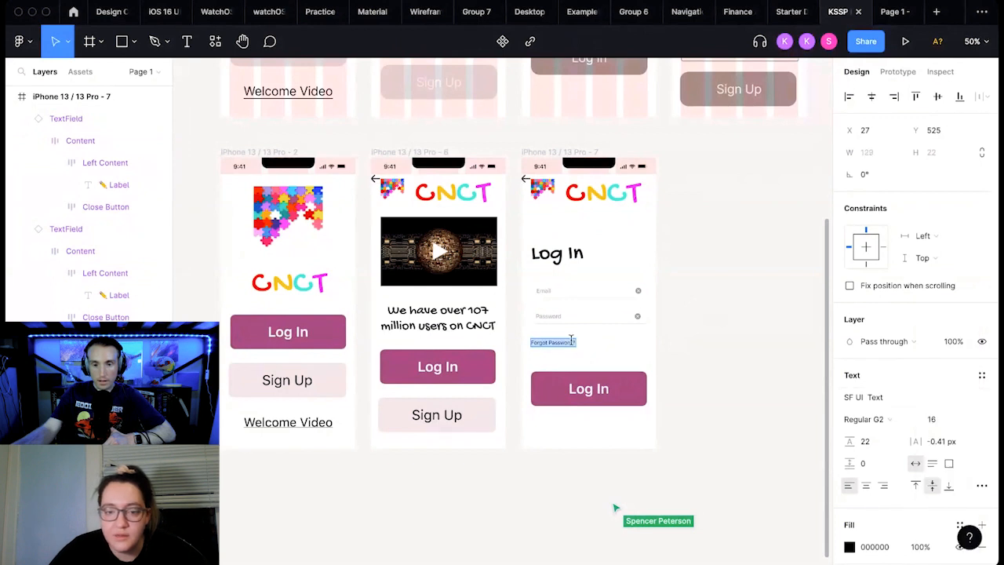
left_click(604, 359)
Step: Move the Forgot Password? text to line up with the field placeholders and sit closer beneath the Password field
left_click(588, 353)
left_click(563, 346)
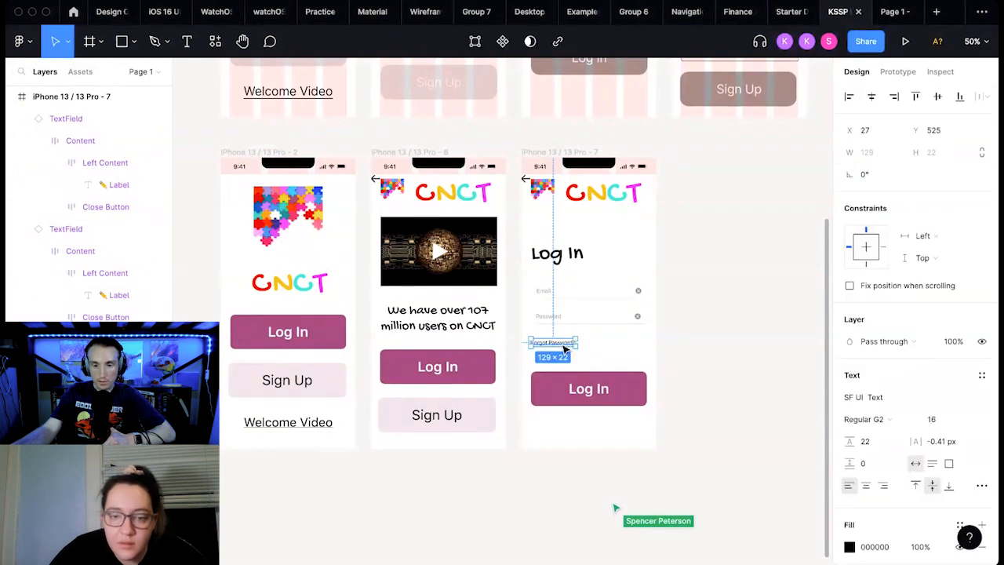
left_click(696, 358)
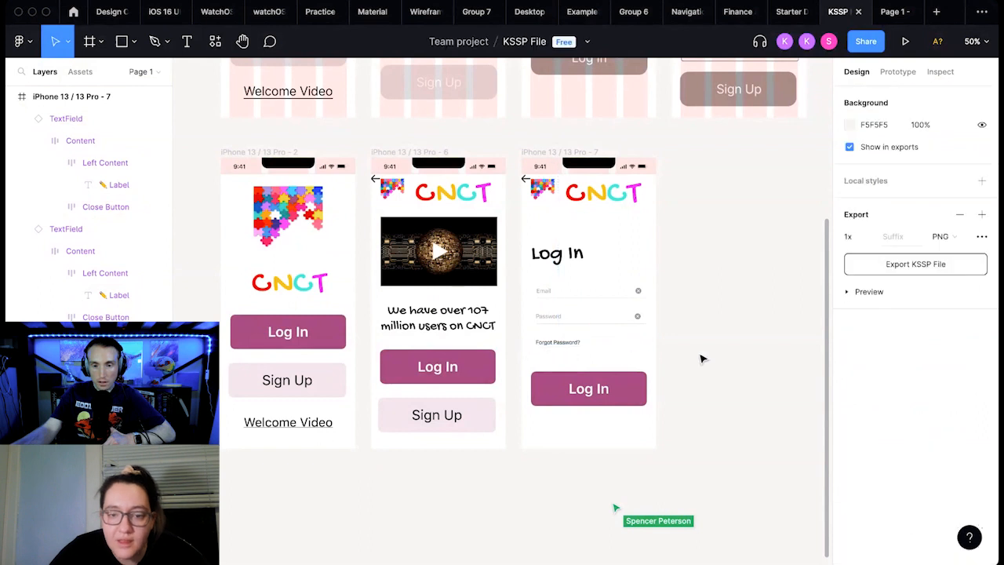
left_click_drag(576, 345, 577, 338)
left_click(726, 346)
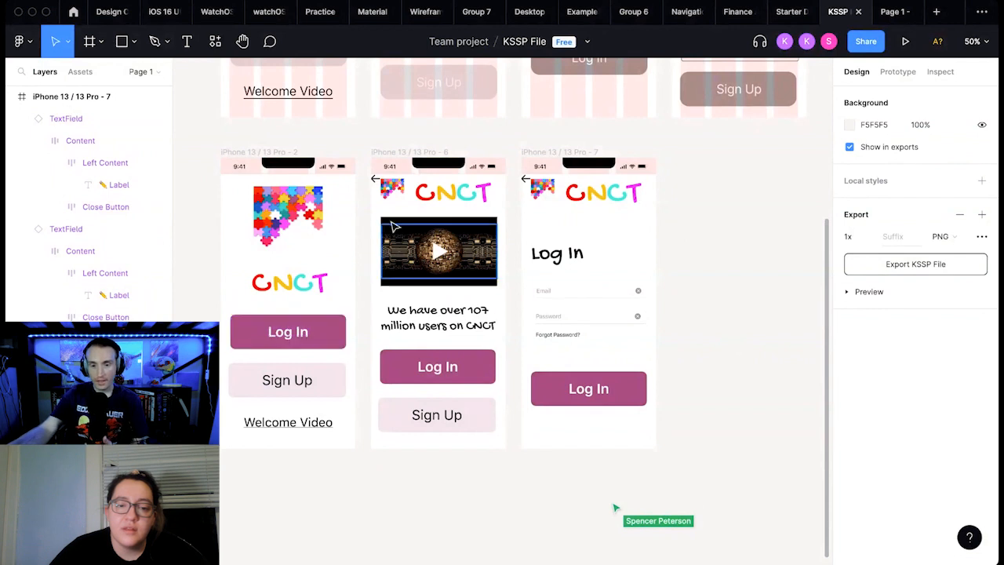
Step: Link the Log In button on the first high-fidelity screen to the high-fidelity login screen with an on-tap Push transition
left_click(284, 155)
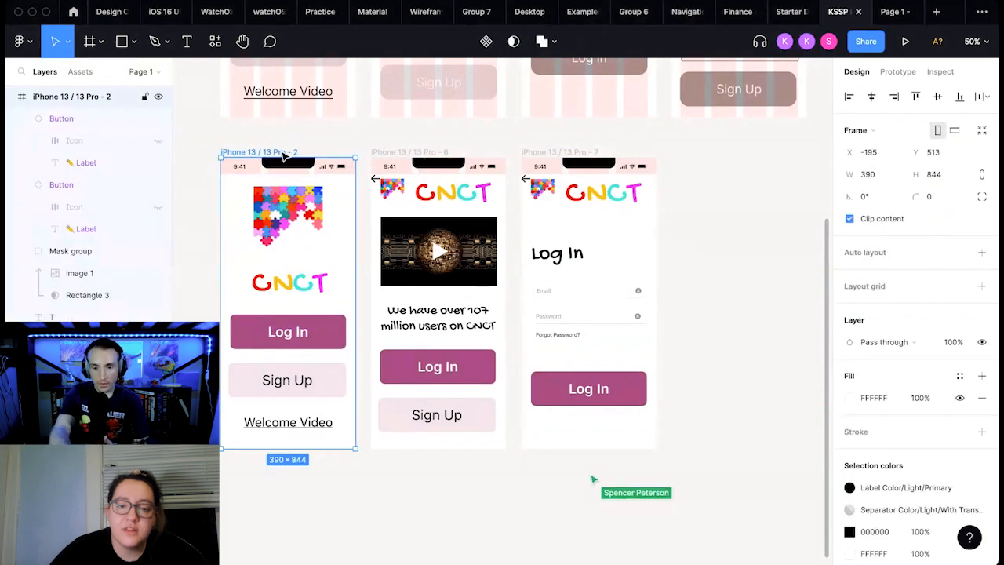
left_click(332, 342)
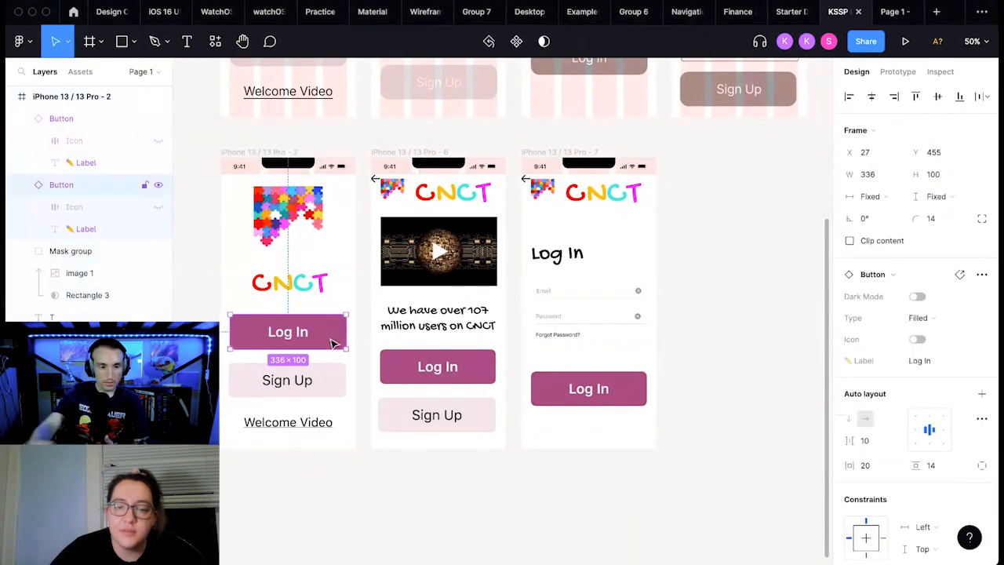
left_click(896, 72)
left_click_drag(346, 333, 557, 355)
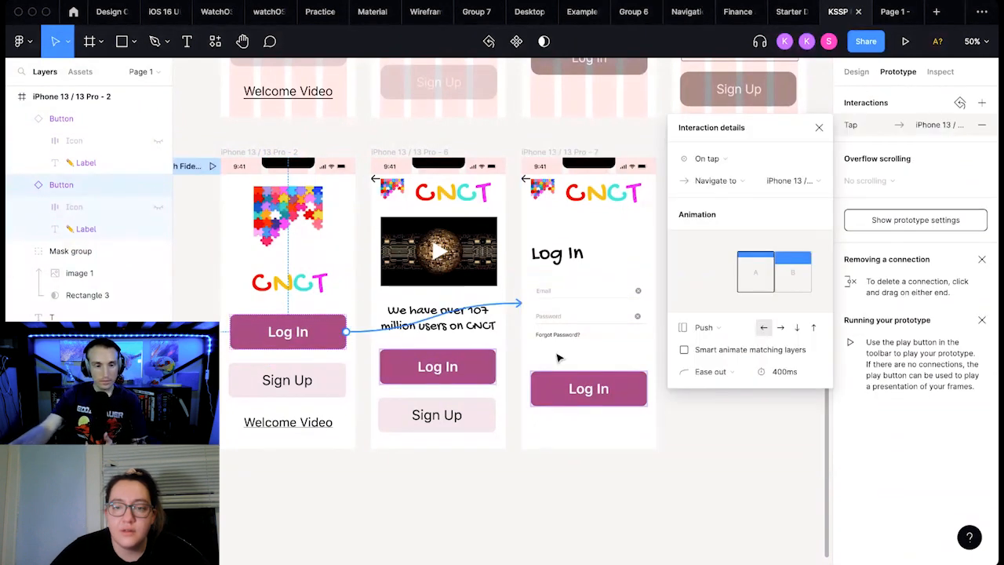
left_click(819, 127)
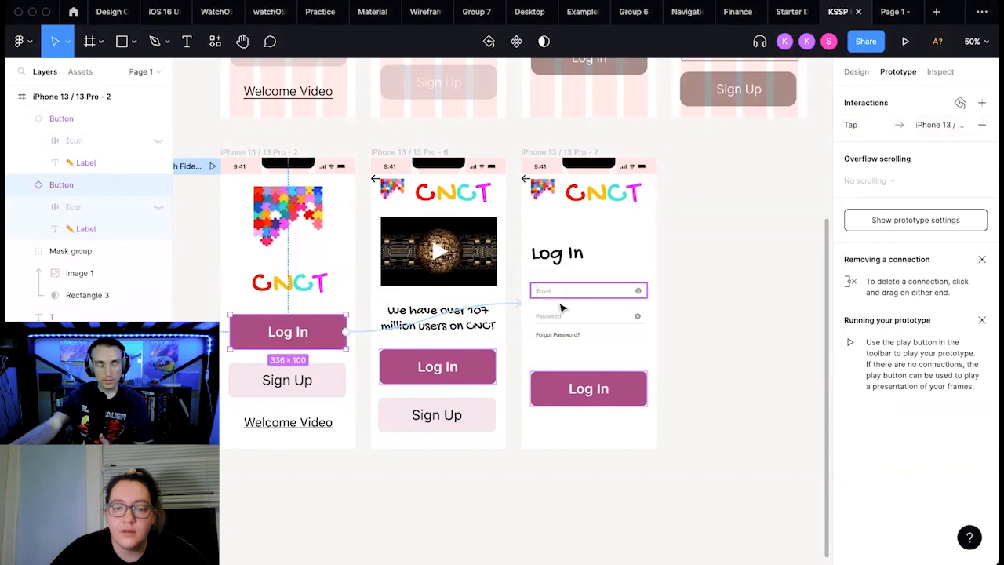
Step: Link Welcome Video to the high-fidelity video screen, and that screen's Log In button to the high-fidelity login screen, using on-tap Push transitions
left_click(327, 423)
left_click_drag(333, 423, 379, 427)
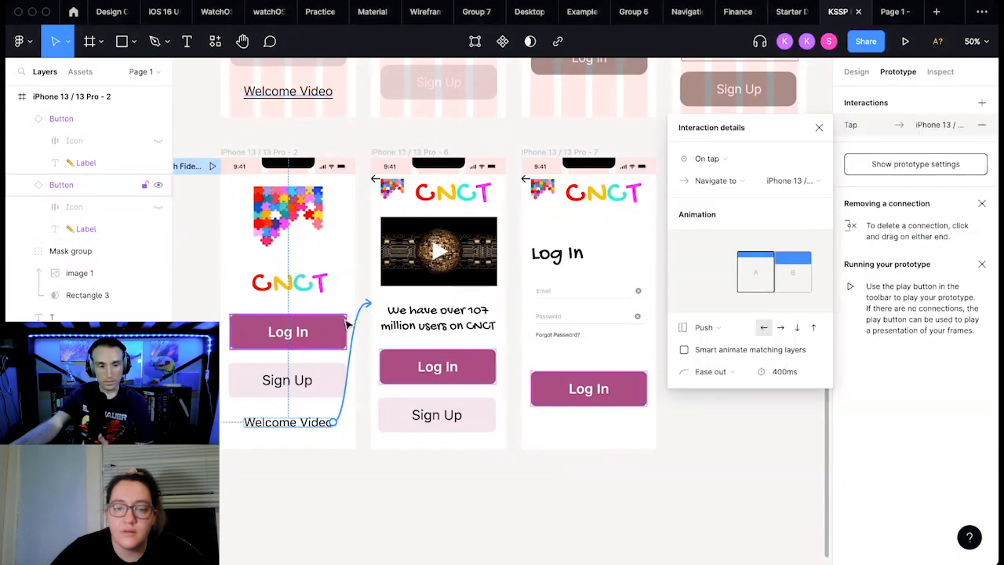
left_click(433, 373)
left_click_drag(496, 367, 548, 369)
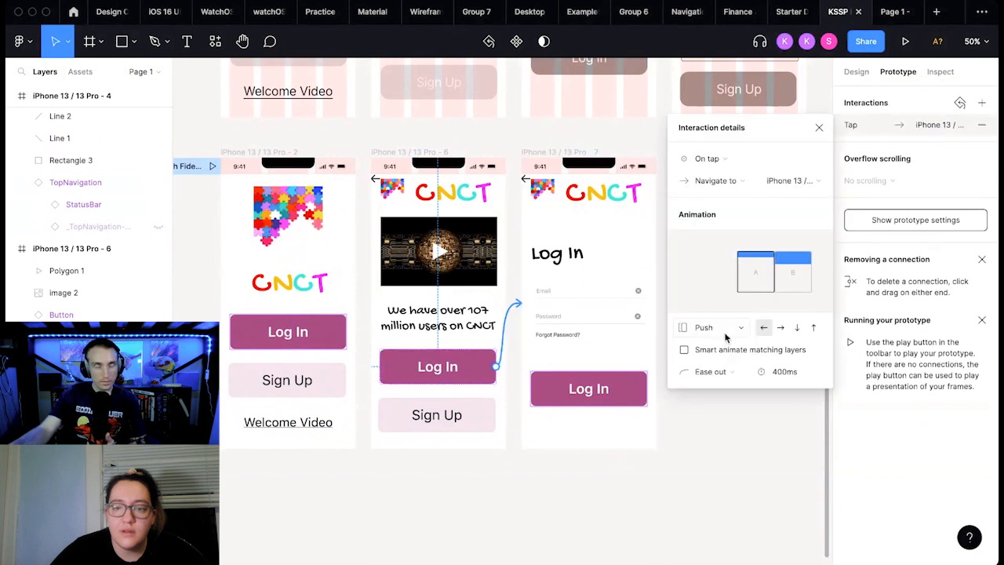
left_click(820, 129)
Step: Duplicate the low-fidelity Sign Up screen and place the copy in the high-fidelity row beside the login screen
scroll(742, 262, "up", 5)
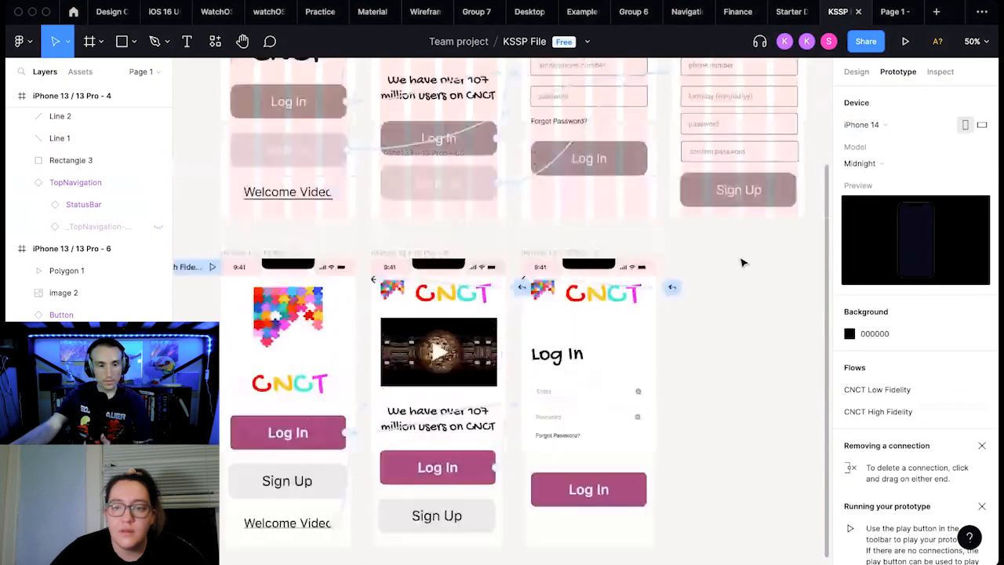
scroll(747, 259, "up", 3)
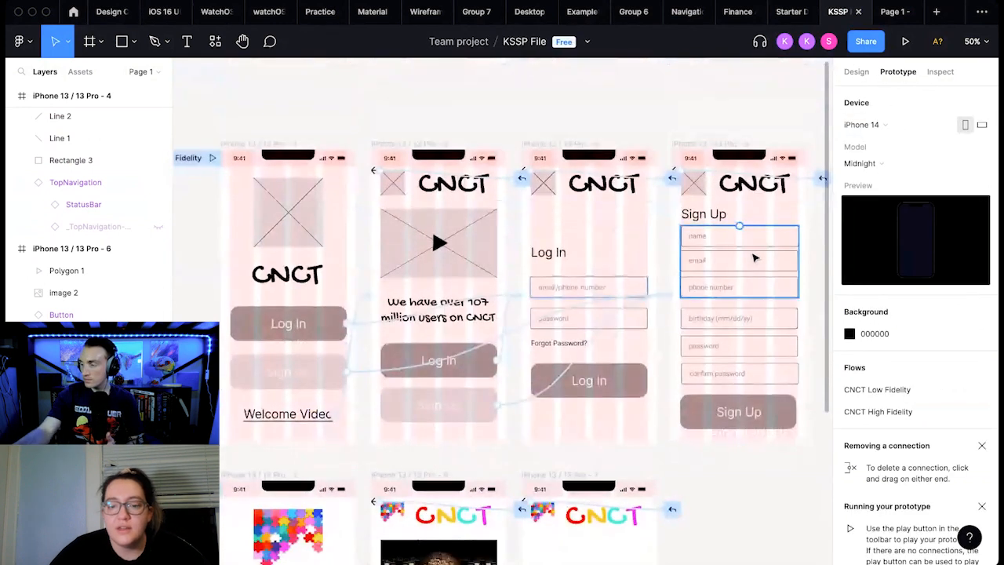
left_click(856, 71)
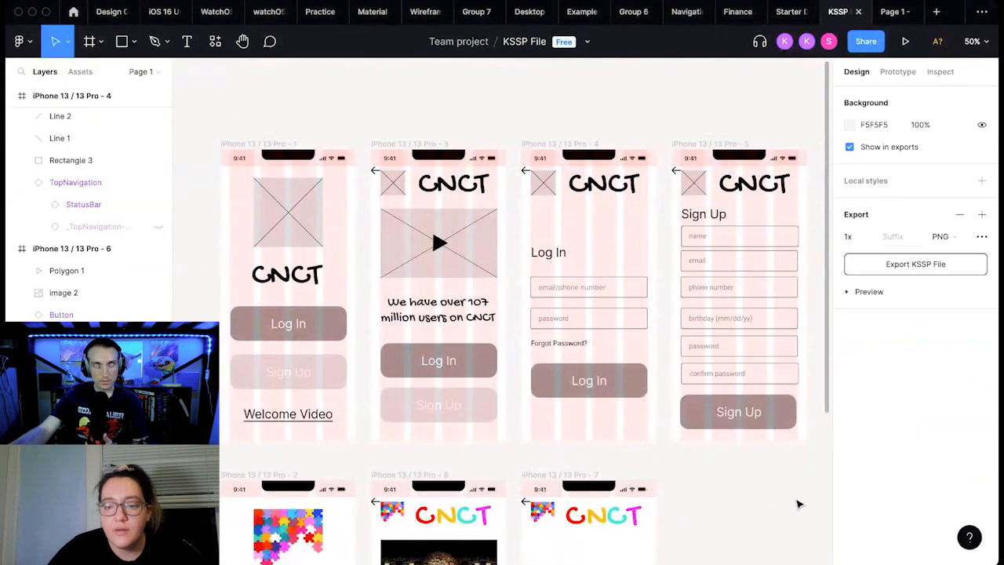
left_click_drag(812, 447, 666, 140)
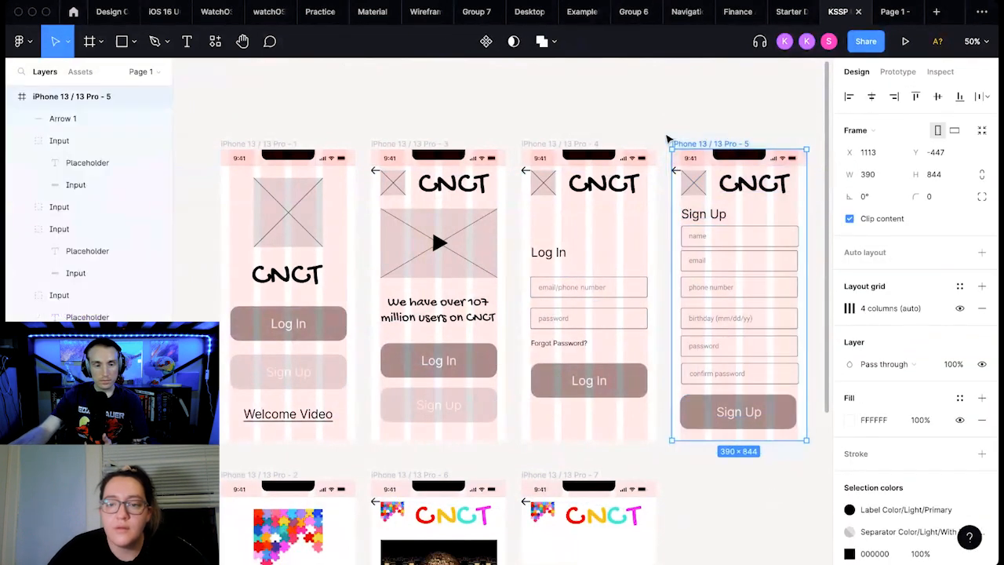
left_click_drag(749, 225, 747, 553)
left_click(747, 462)
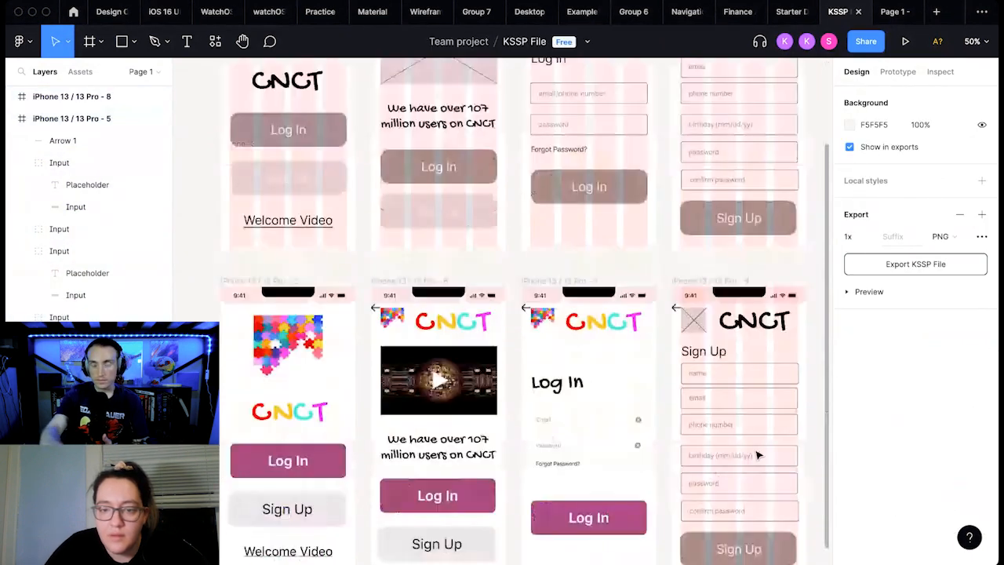
Step: Replace the gray logo placeholder and black CNCT title on the duplicated Sign Up screen with the puzzle logo and multicoloured CNCT letters
scroll(758, 455, "down", 5)
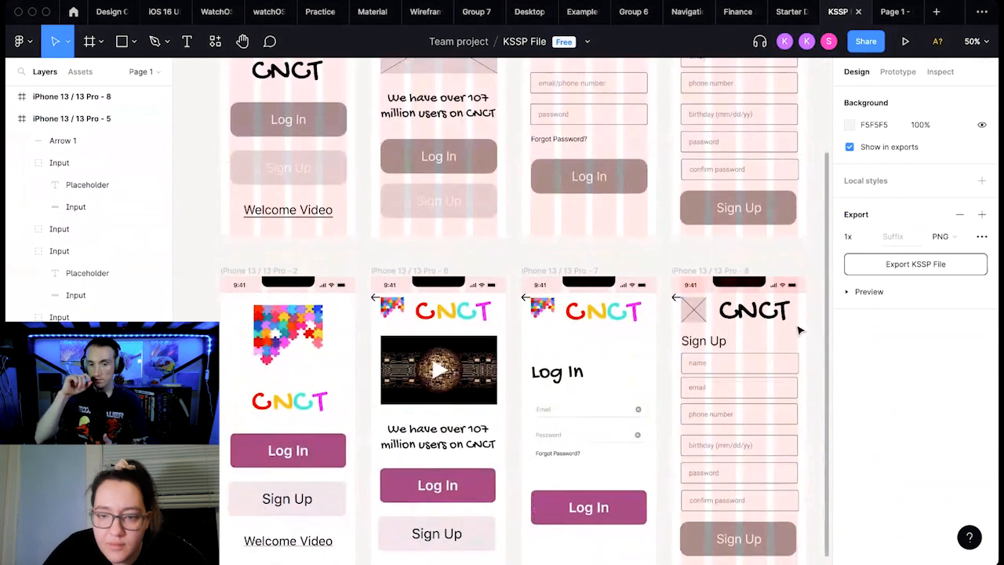
left_click_drag(795, 329, 700, 312)
key("Delete")
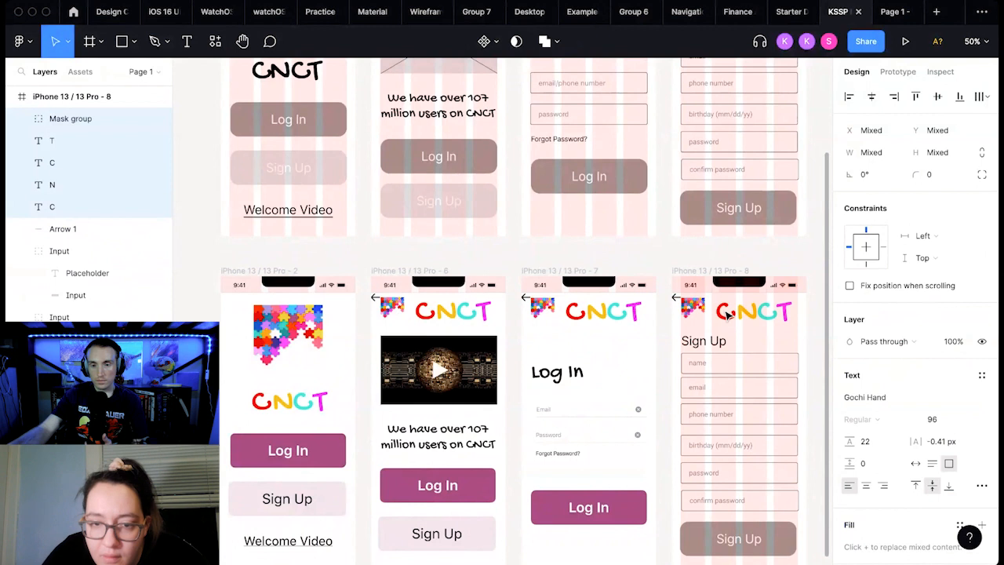
left_click(728, 313)
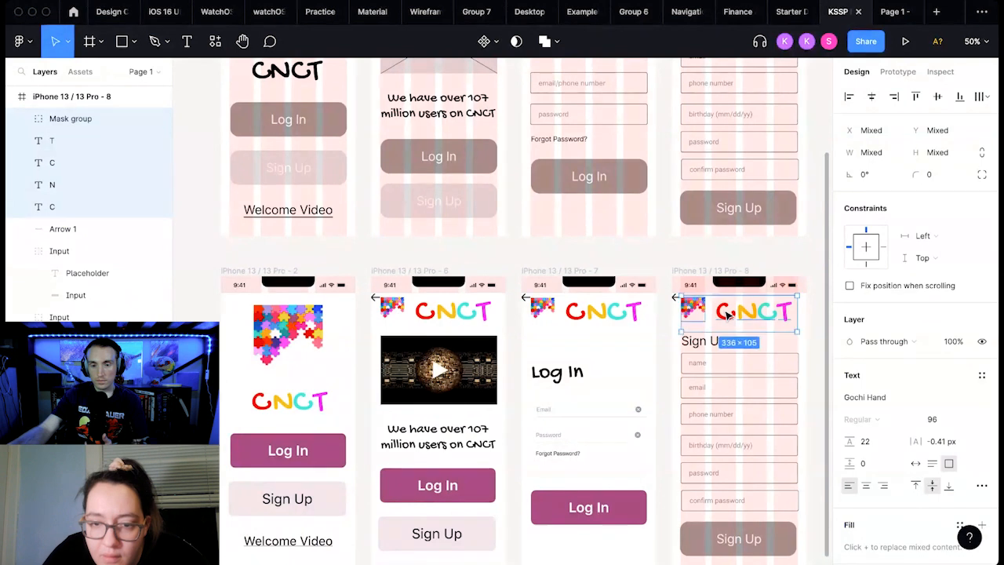
left_click(788, 263)
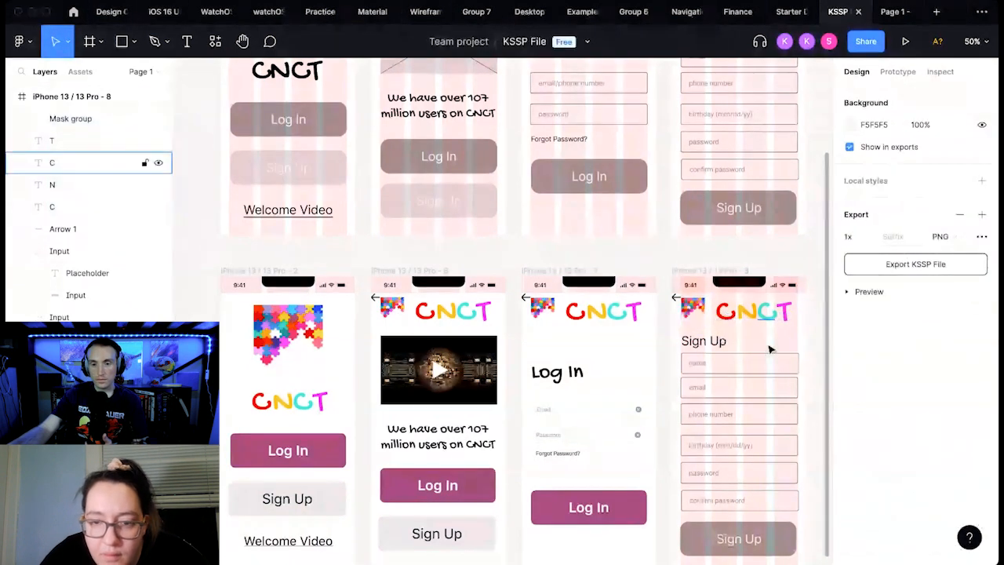
key("super+z")
key("Up")
key("Up")
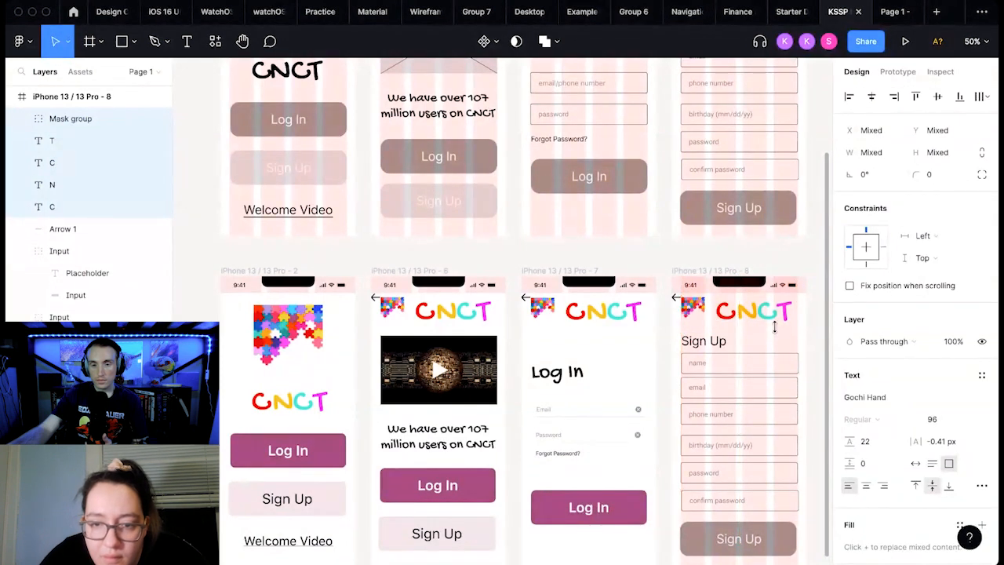
key("Up")
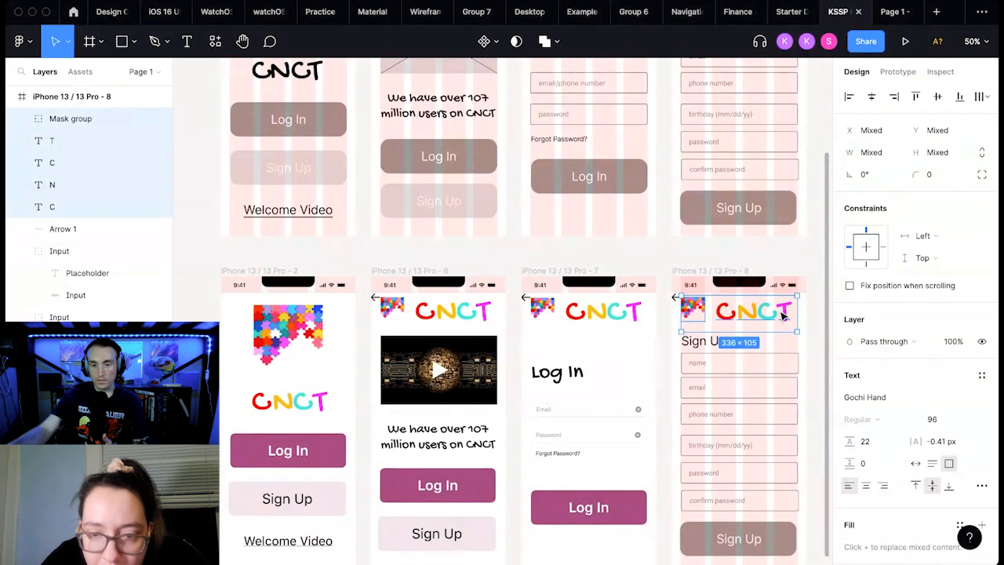
left_click(731, 235)
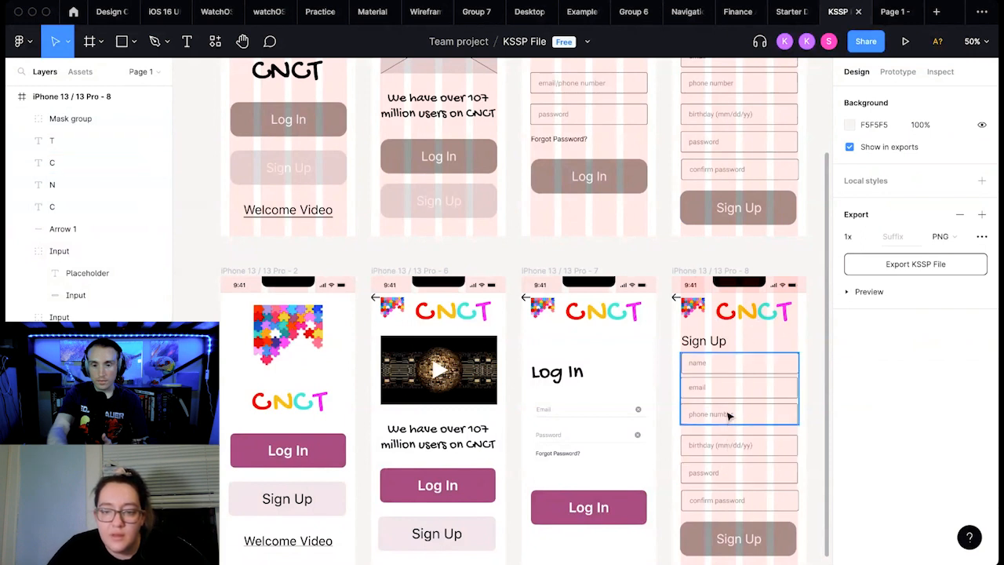
Step: Delete the outlined name, email and phone number boxes from the high-fidelity Sign Up screen
left_click(727, 415)
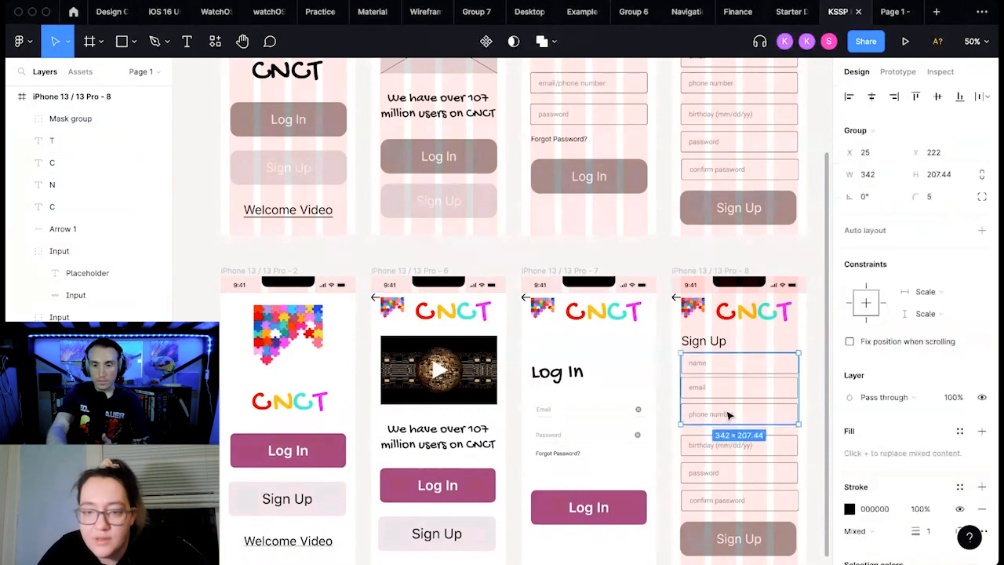
double_click(728, 365)
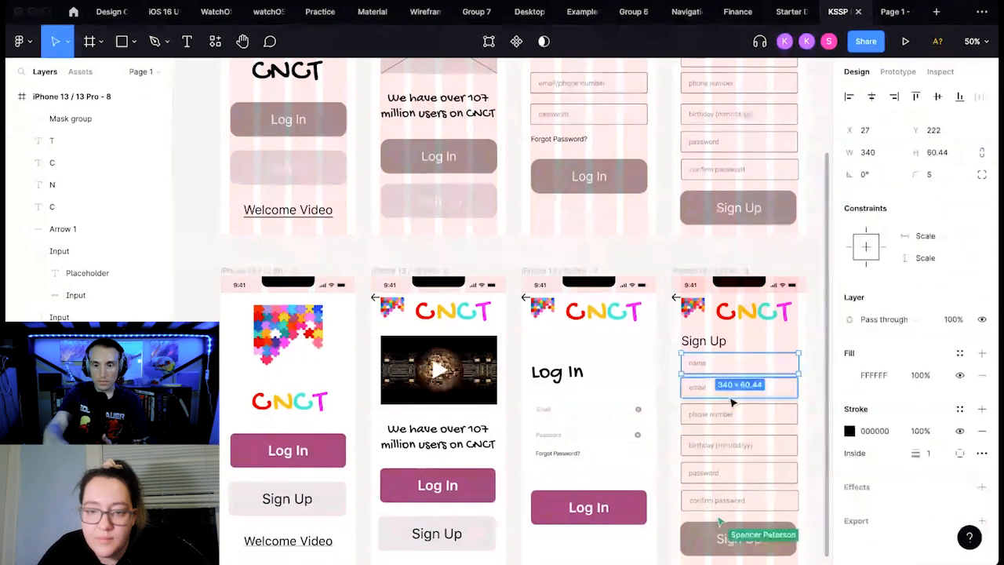
left_click(701, 365)
double_click(702, 366)
key("BackSpace")
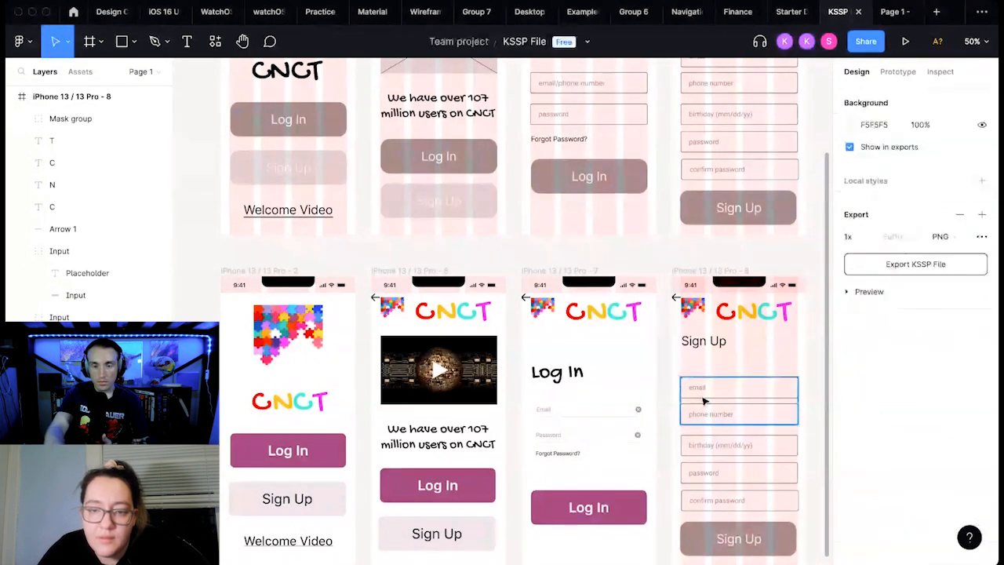
left_click(703, 398)
key("BackSpace")
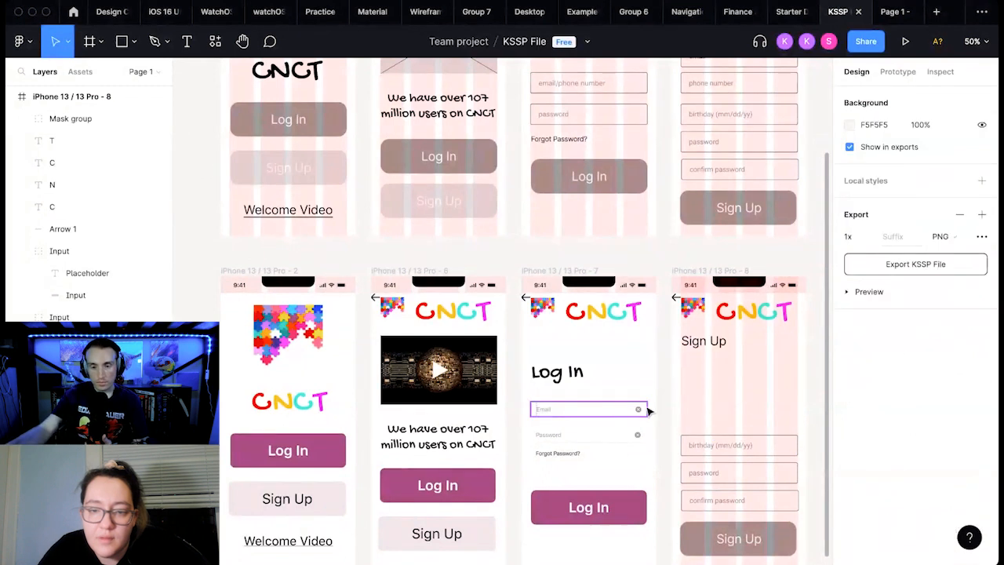
Step: Copy the Email text field from the high-fidelity login screen and stack three copies under the Sign Up heading
left_click(620, 414)
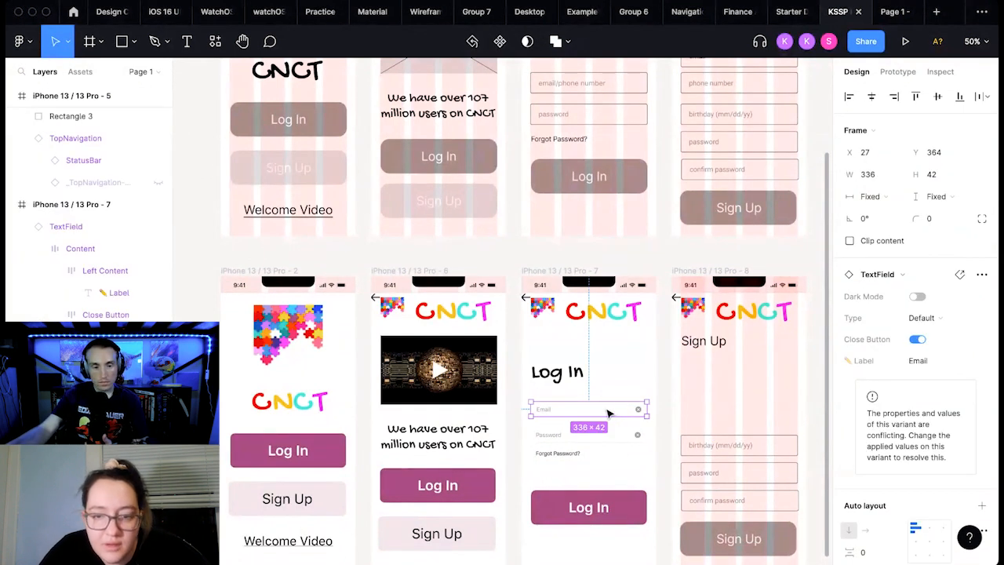
left_click_drag(609, 413, 759, 396)
left_click_drag(758, 397, 760, 422)
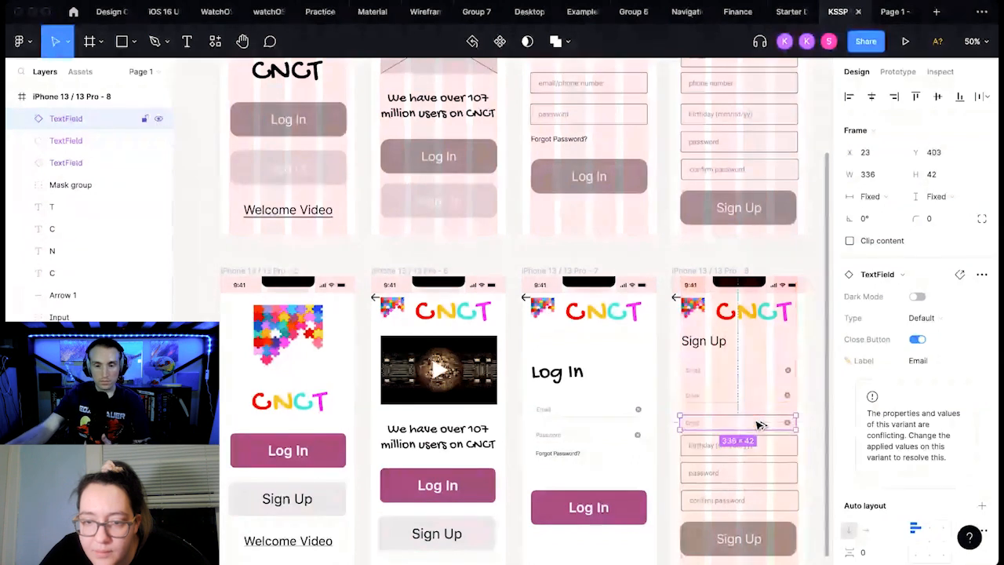
Step: Reposition the middle of the three copied text fields to X 27, Y 327, evening out the spacing between them
left_click(755, 400)
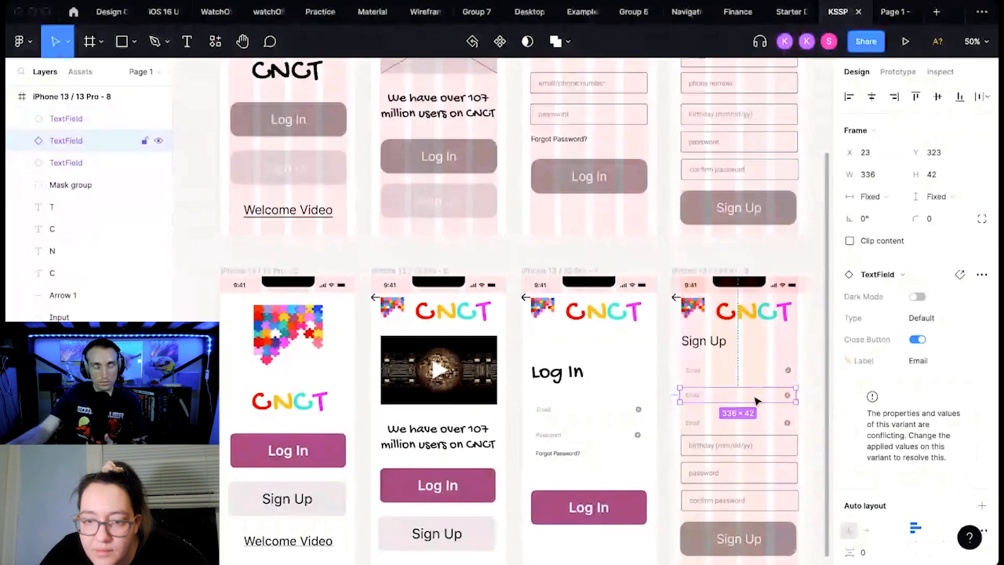
key("alt")
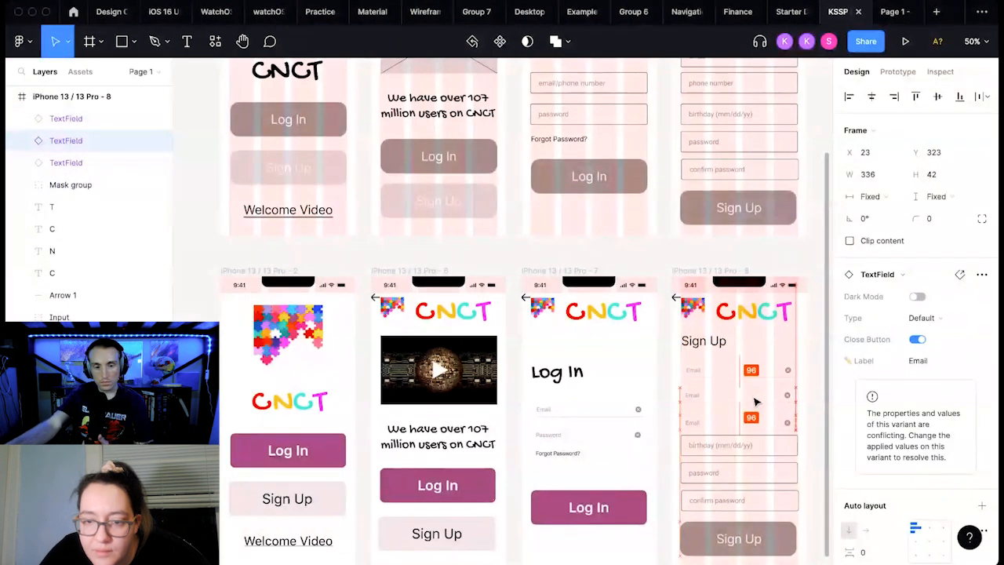
left_click_drag(755, 401, 755, 403)
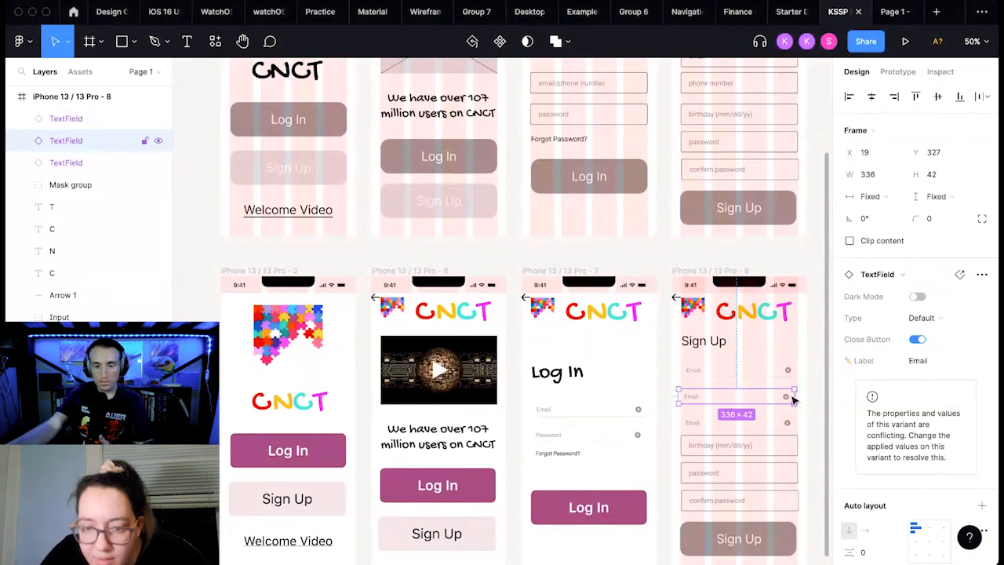
scroll(787, 393, "down", 1)
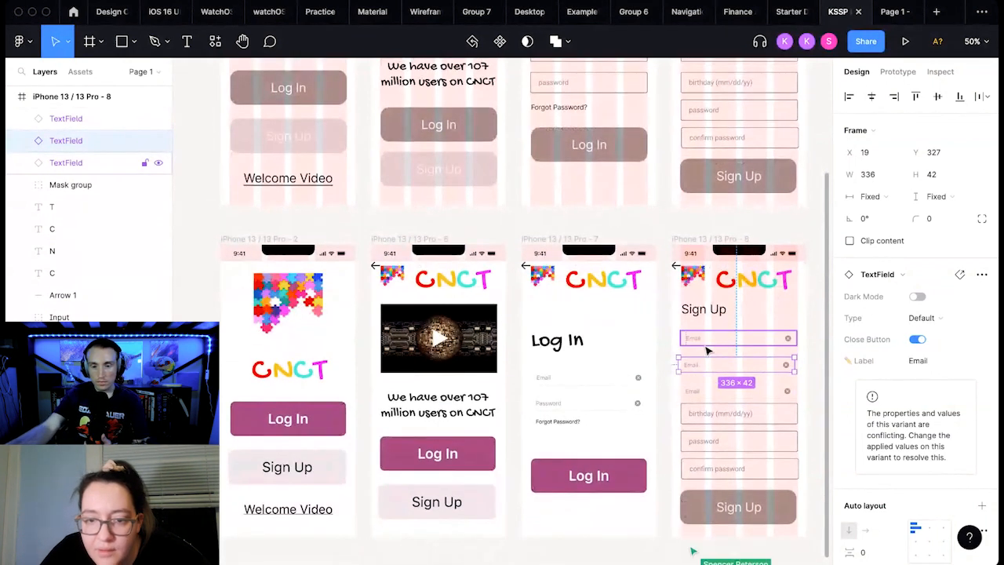
key("Right")
key("Right")
key("Right")
key("Right")
key("Right")
key("Right")
key("Right")
key("Right")
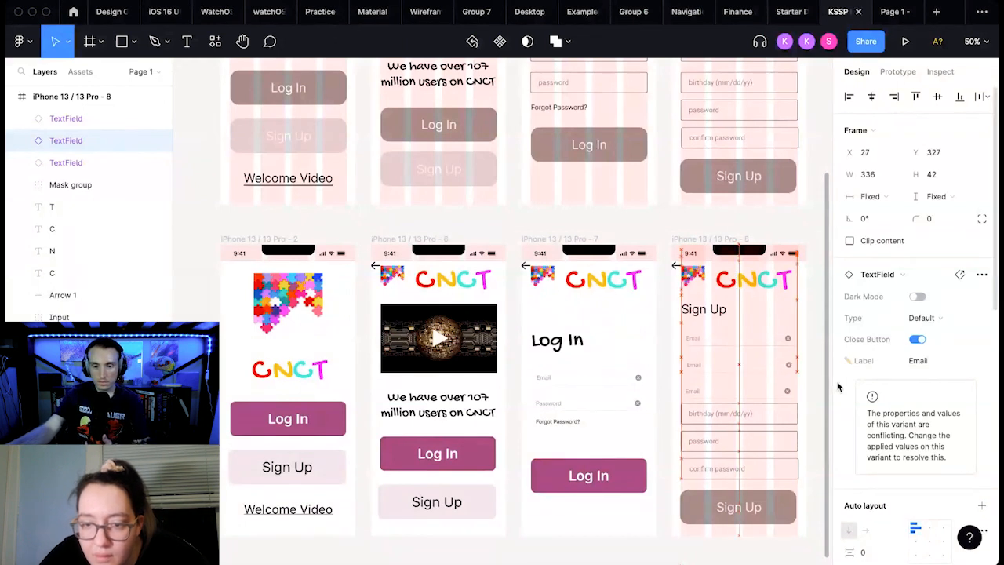
Step: Nudge the third copied text field horizontally to X 27, in line with the middle one
left_click(780, 393)
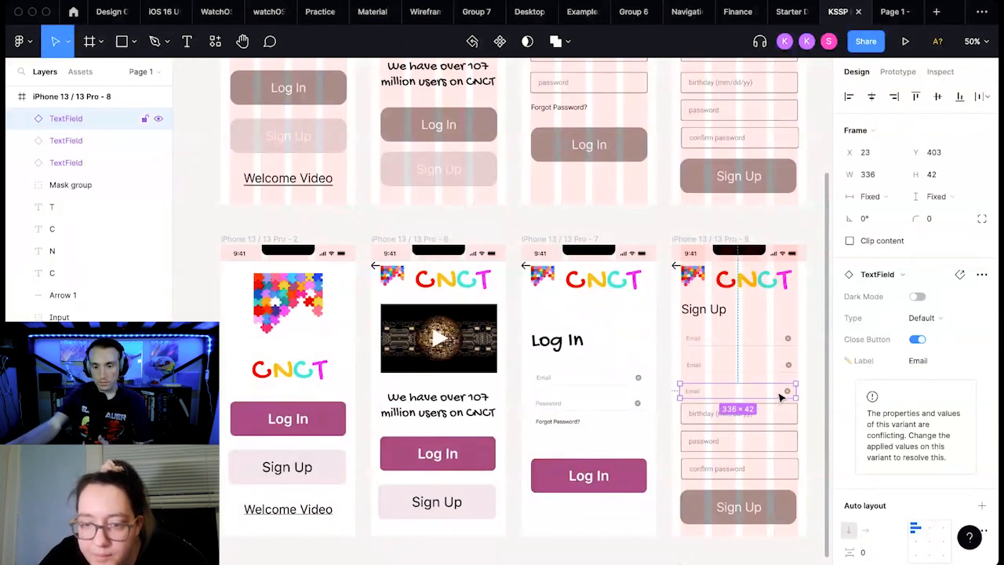
key("Right")
key("Right")
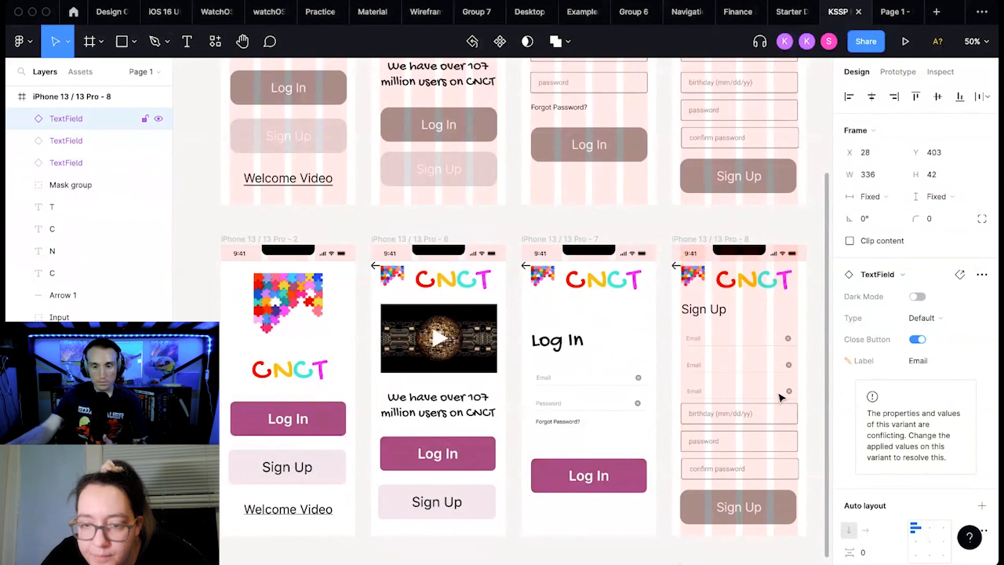
key("Left")
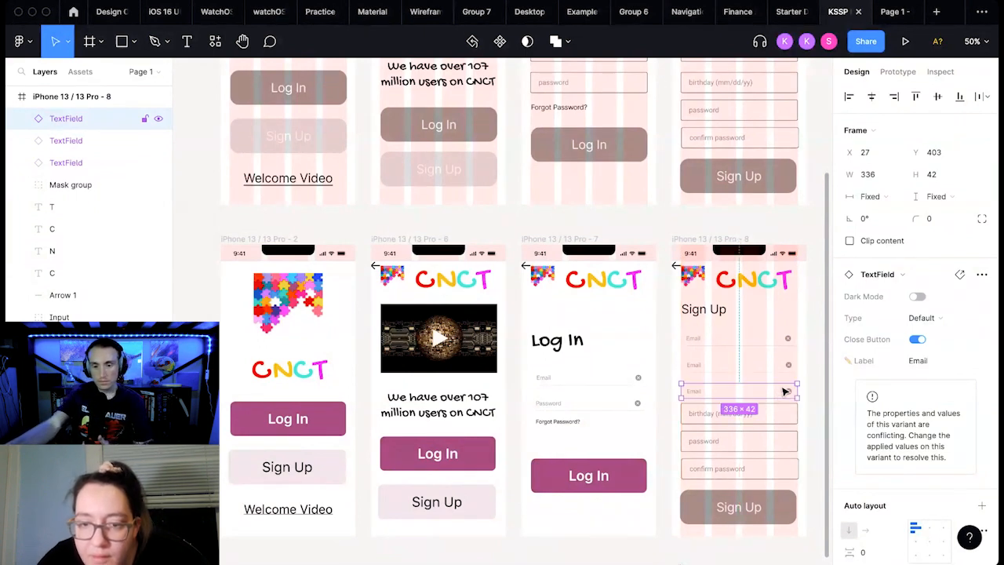
Step: Relabel the first text field on the Sign Up screen as Name and the third as Phone Number
left_click(690, 339, "super")
double_click(692, 340)
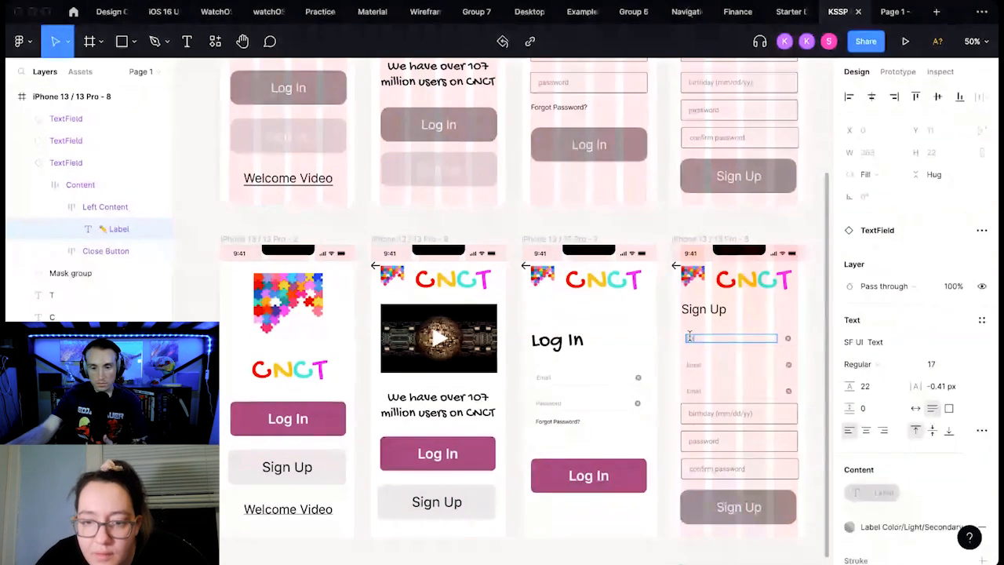
double_click(698, 389)
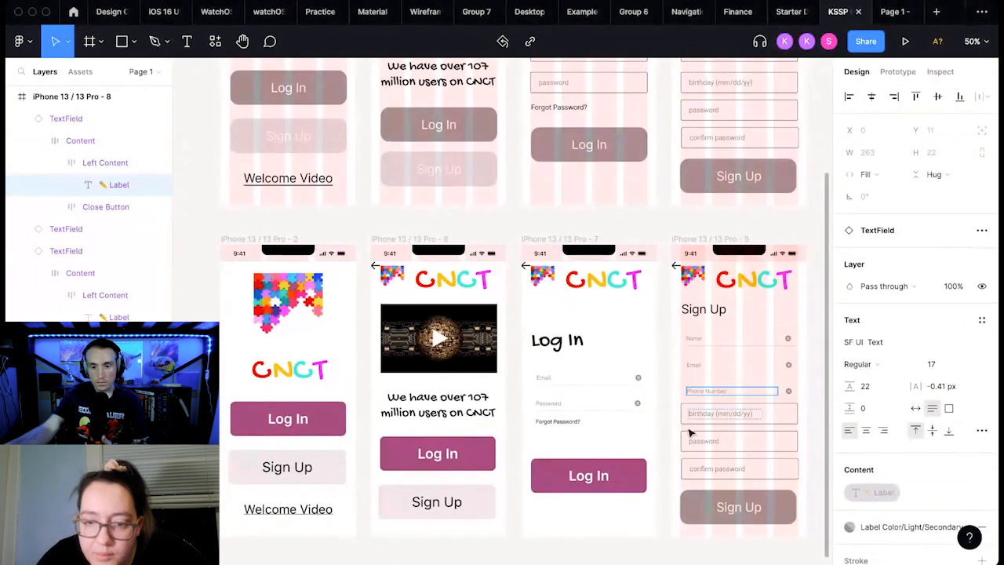
key("Escape")
Step: Delete the outlined birthday, password and confirm password boxes, and duplicate the Phone Number text field directly below itself at X 25, Y 480
left_click_drag(675, 407, 800, 482)
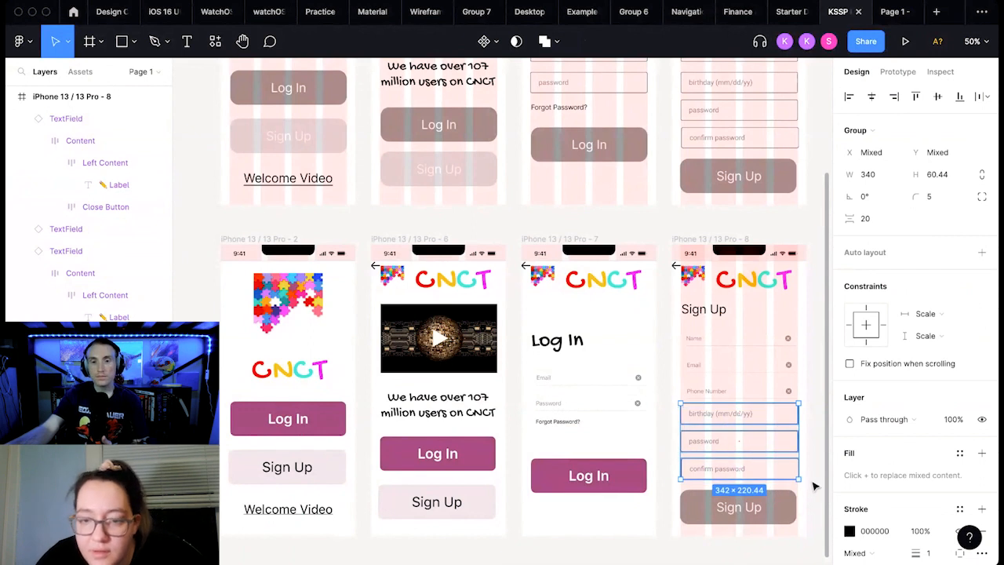
key("Delete")
left_click(739, 399)
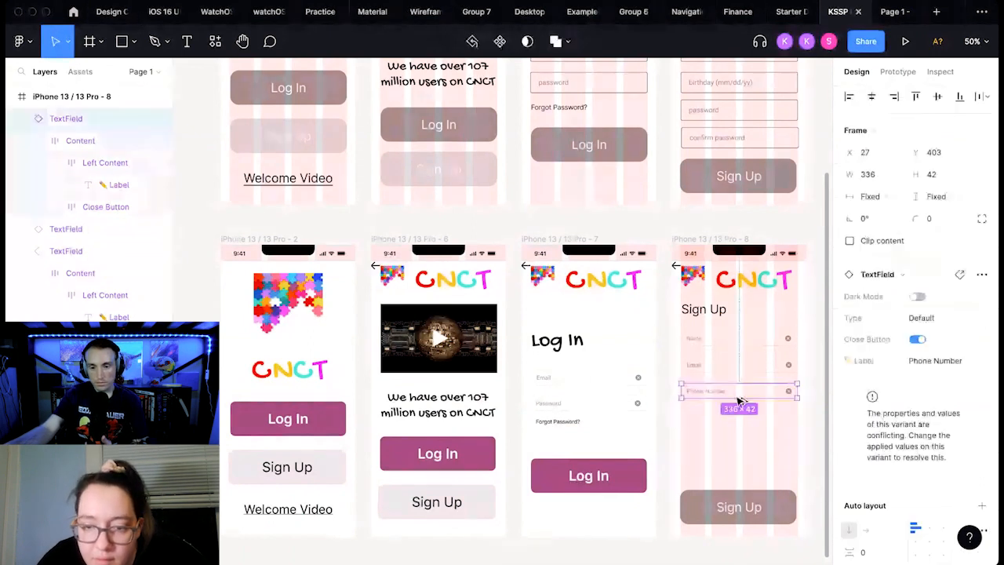
left_click_drag(738, 400, 722, 424)
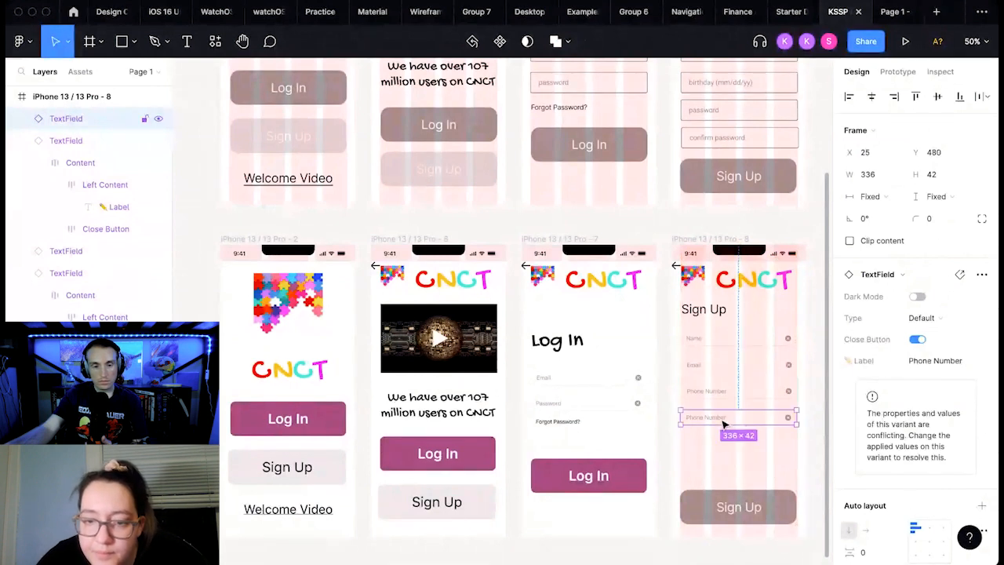
Step: Relabel the duplicated Phone Number field as Birthday (mm/dd/yy)
double_click(711, 419)
double_click(710, 418)
double_click(709, 416)
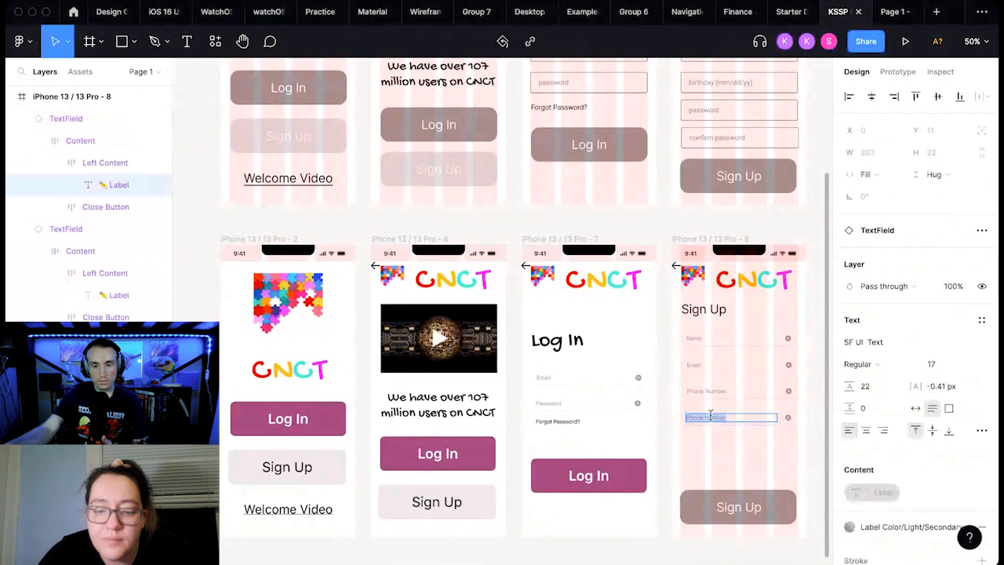
type("Bir")
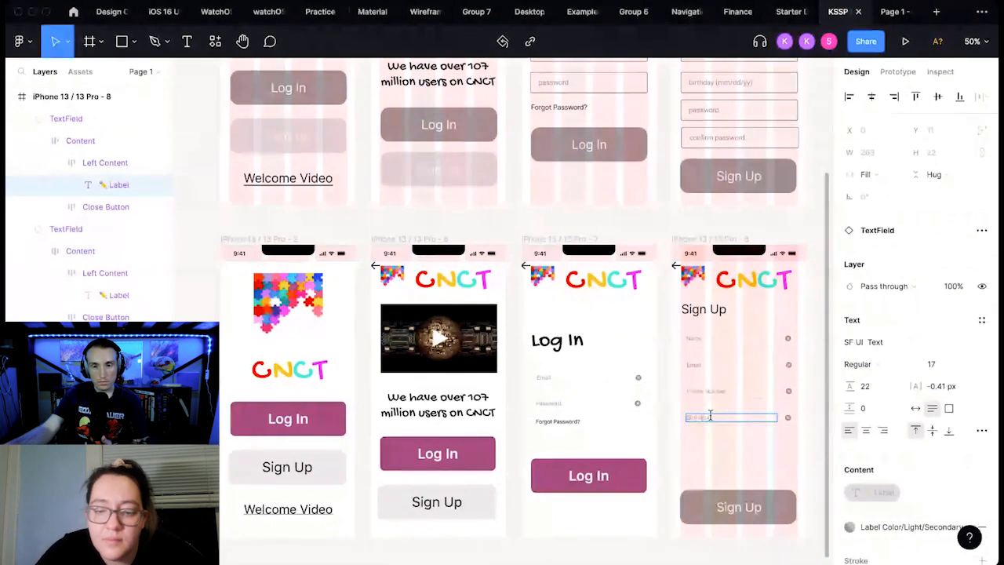
type("thday (mm/dd/yy")
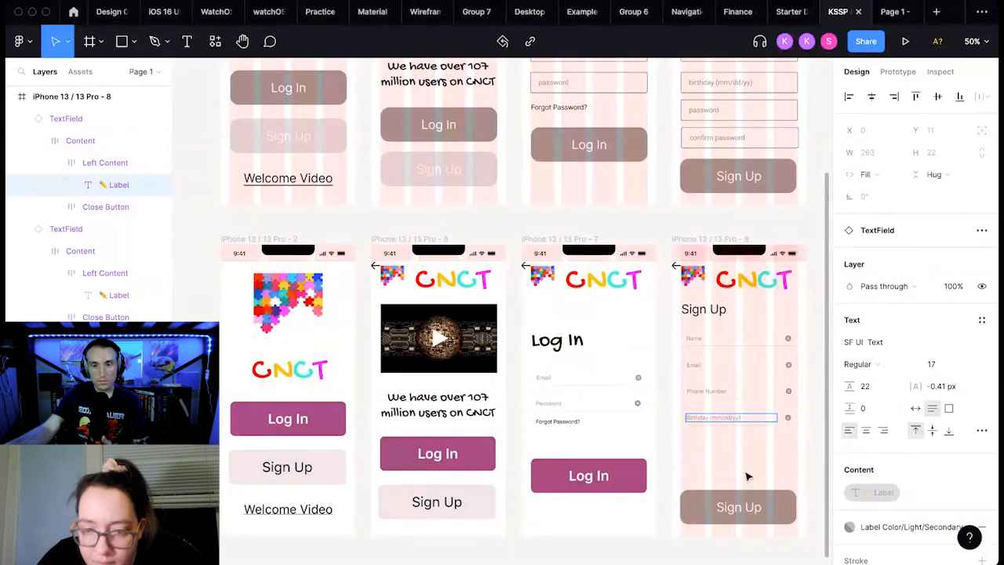
left_click(793, 454)
Step: Stack two copies of the Birthday text field below it and relabel them Password and Confirm Password
left_click(754, 424)
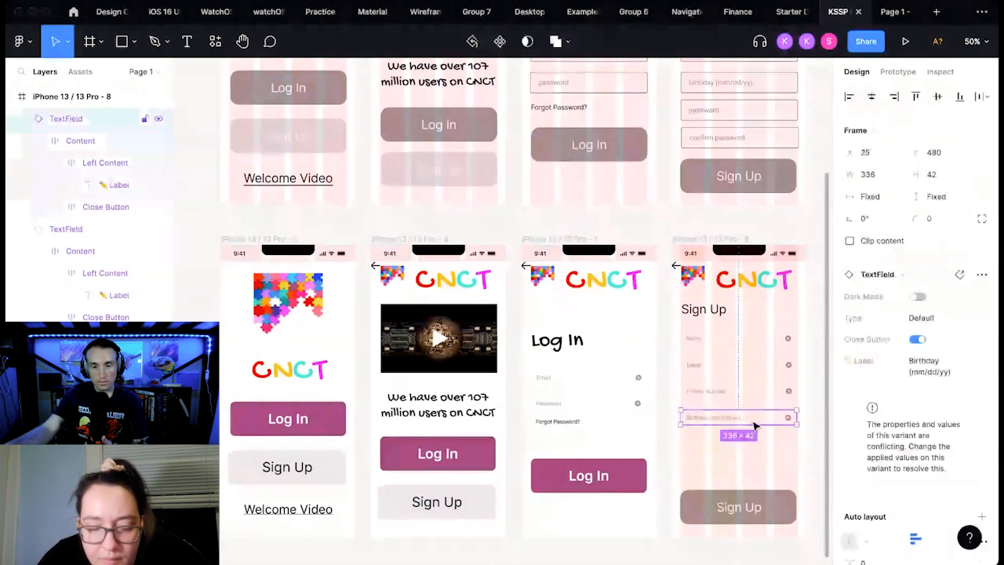
left_click_drag(754, 425, 751, 479)
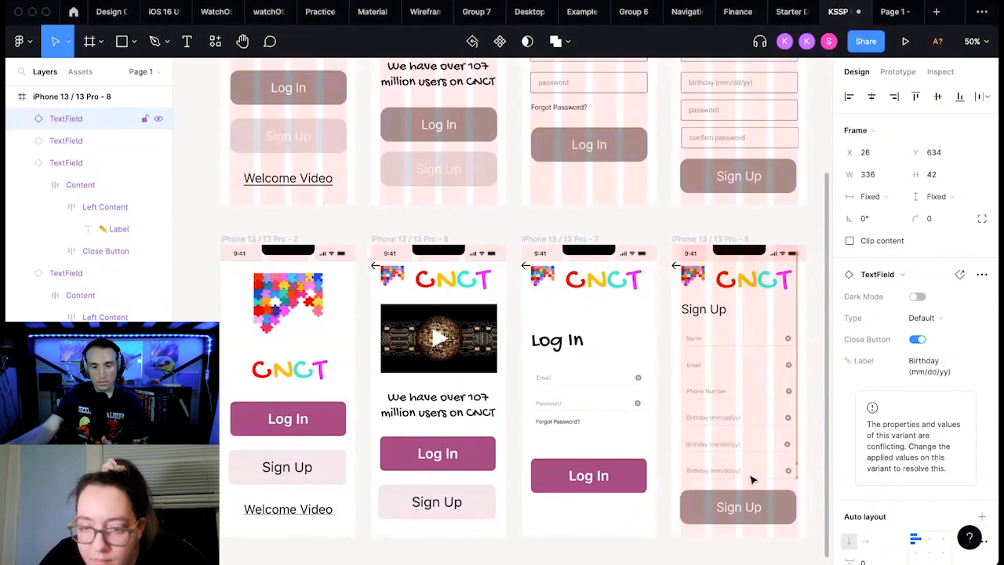
left_click(724, 444)
double_click(722, 446)
double_click(722, 445)
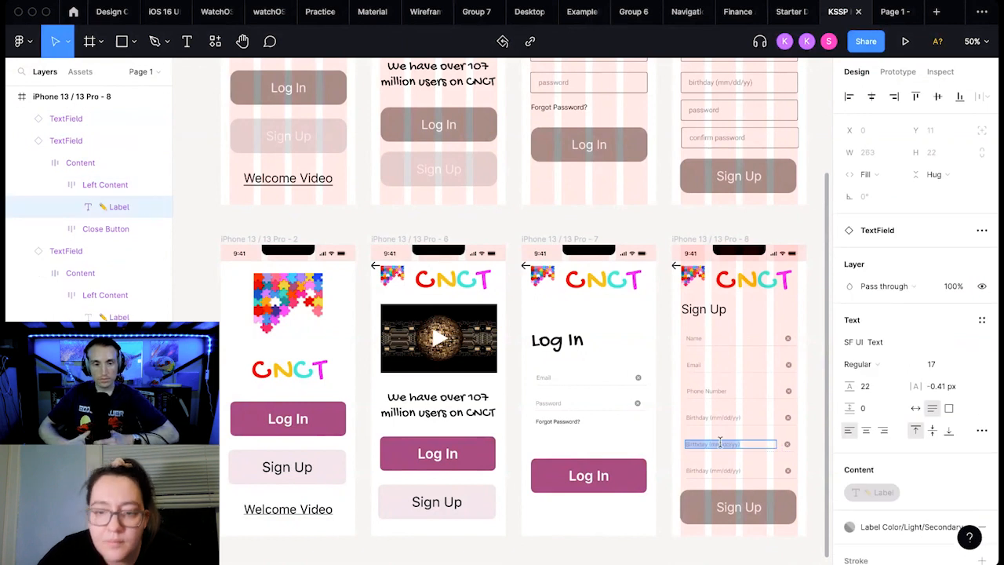
key("BackSpace")
type("Password")
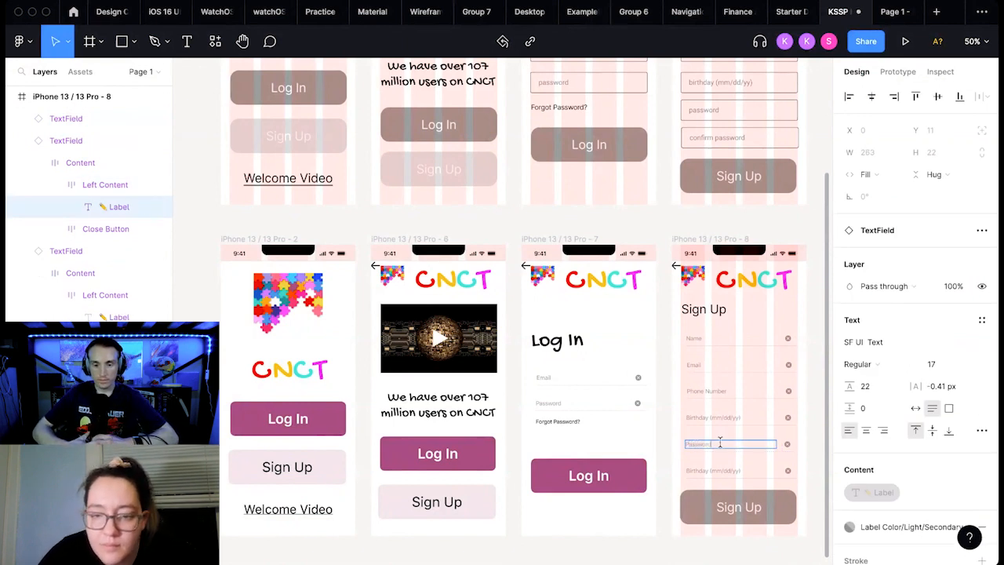
left_click(710, 469)
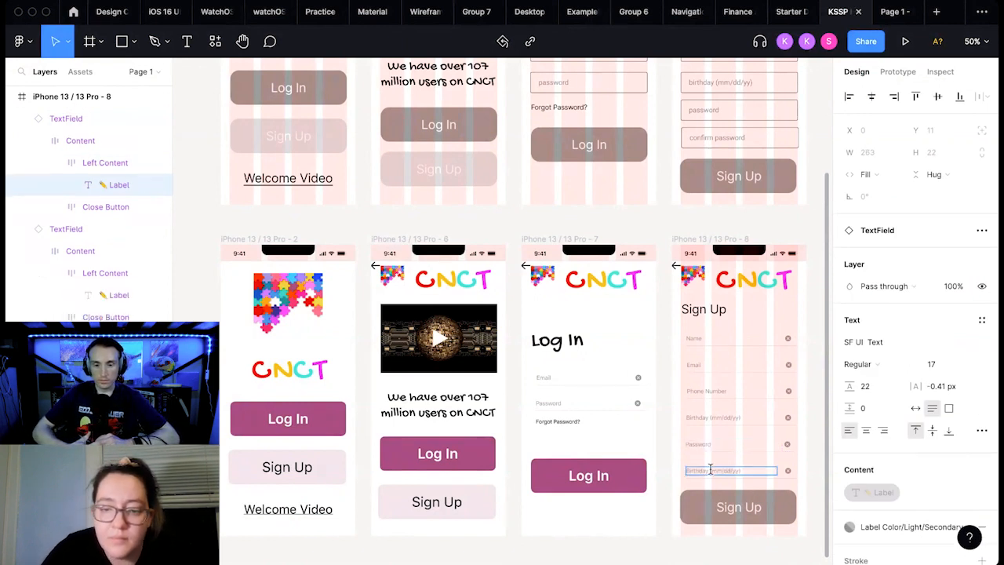
triple_click(710, 468)
type("Confirm Password")
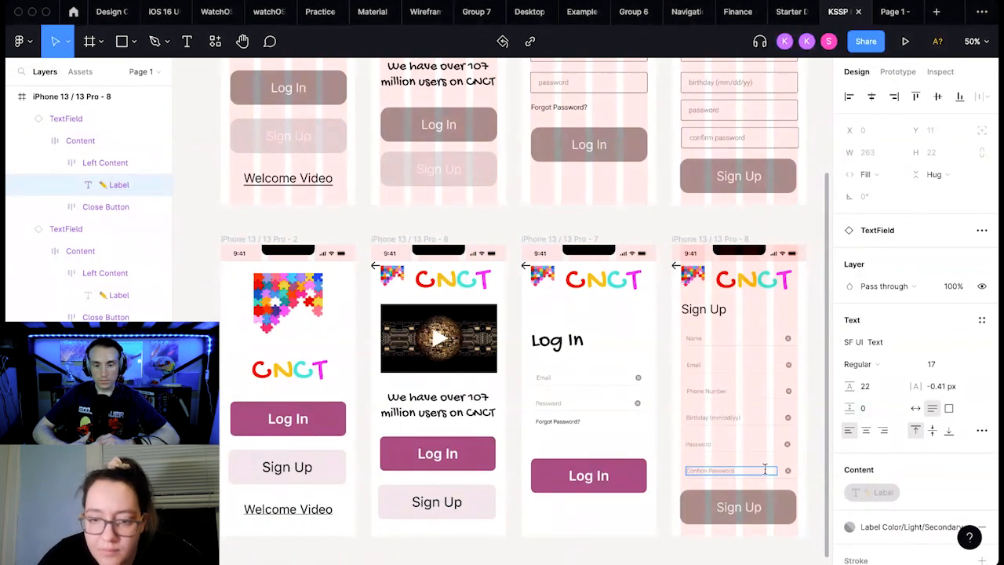
Step: Replace the gray Sign Up button with a copy of the login screen's magenta Log In button, relabelled Sign Up
scroll(766, 469, "down", 3)
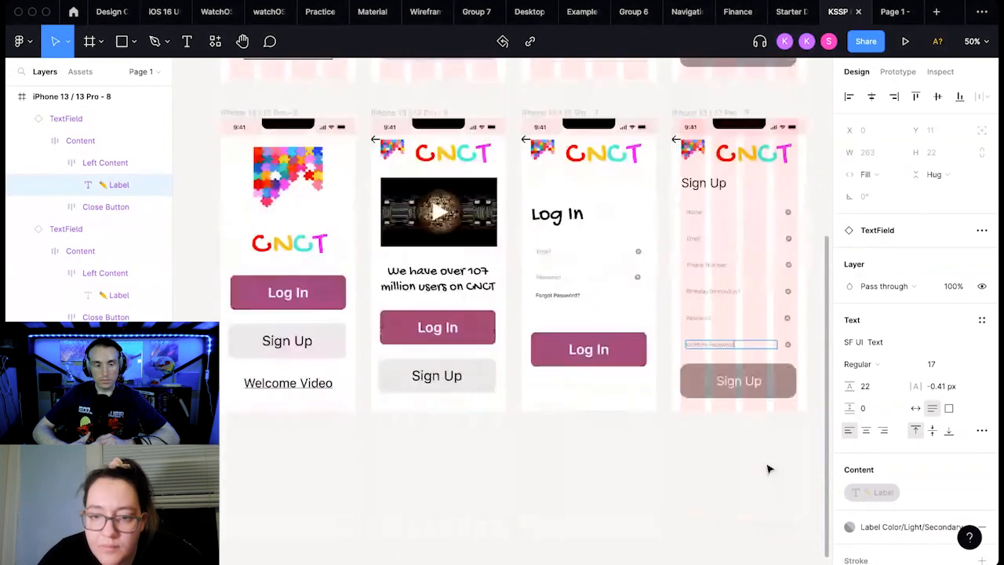
left_click(780, 384)
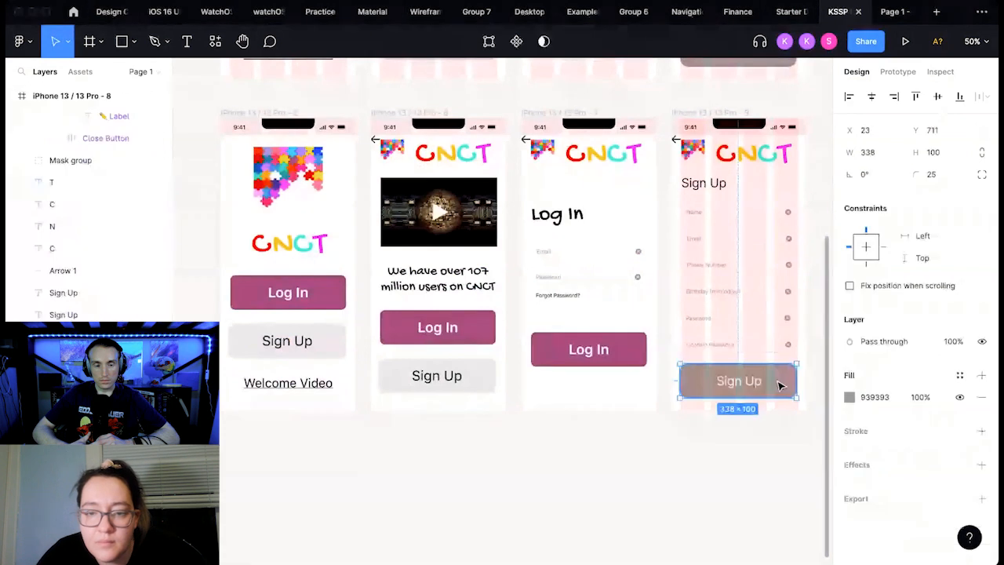
left_click(616, 355)
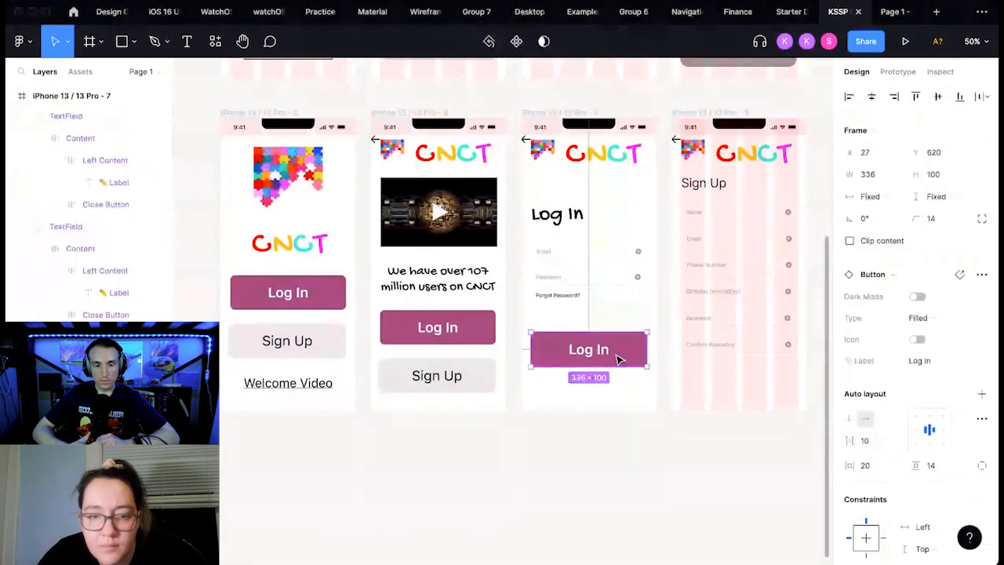
left_click_drag(624, 359, 768, 390, "alt")
double_click(739, 382)
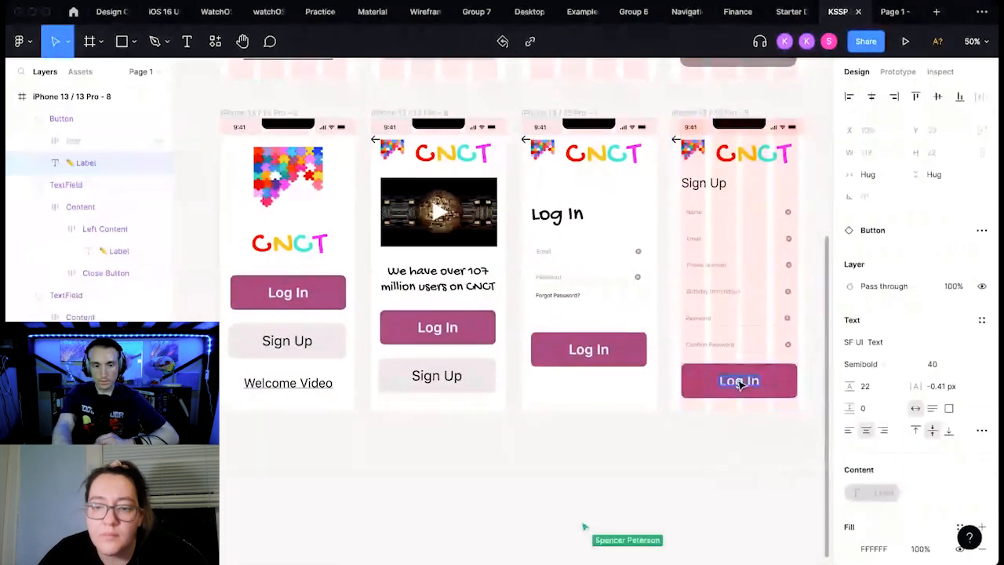
type("Sign Up")
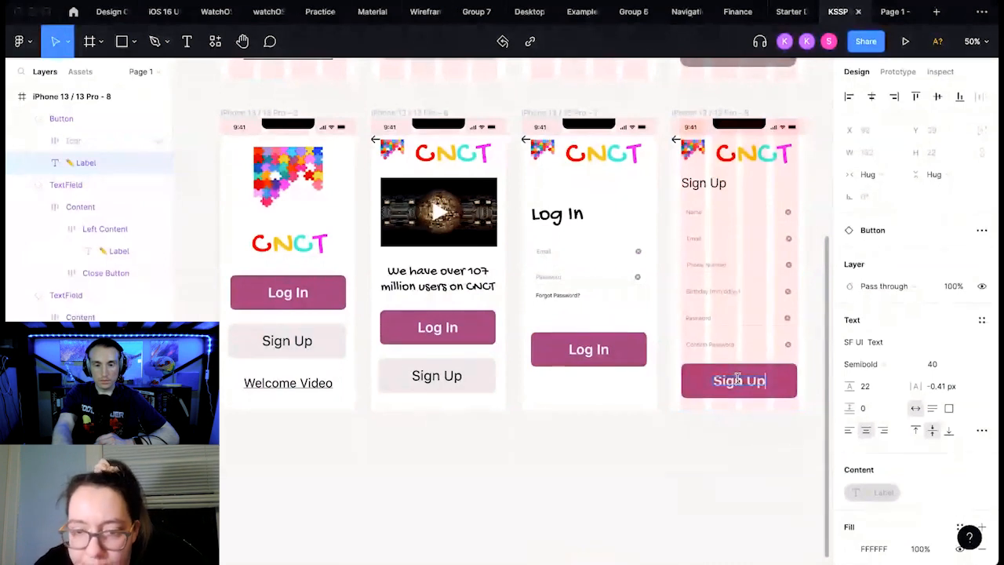
left_click(728, 439)
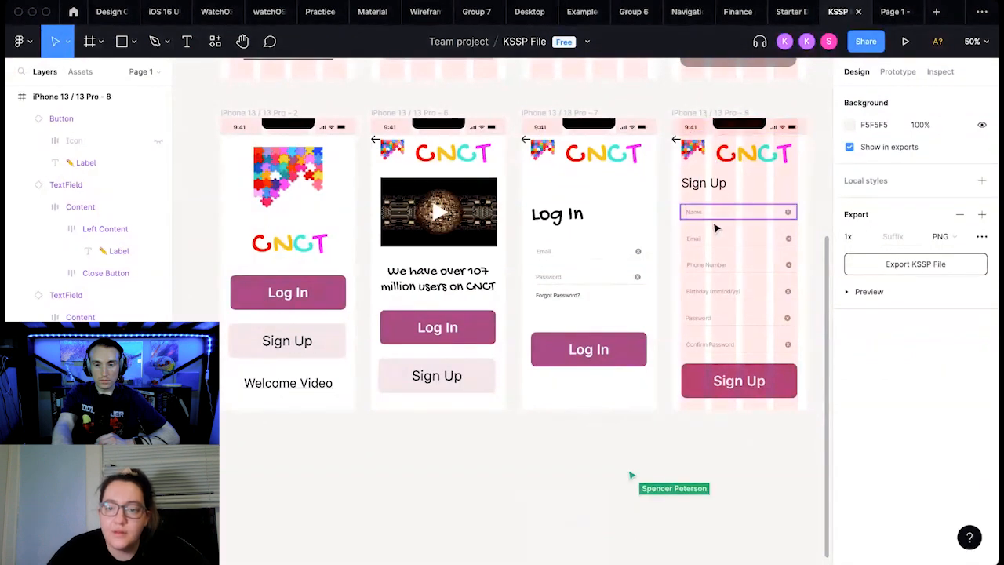
Step: Change the sign-up screen's Sign Up heading font to Gochi Hand
double_click(708, 186)
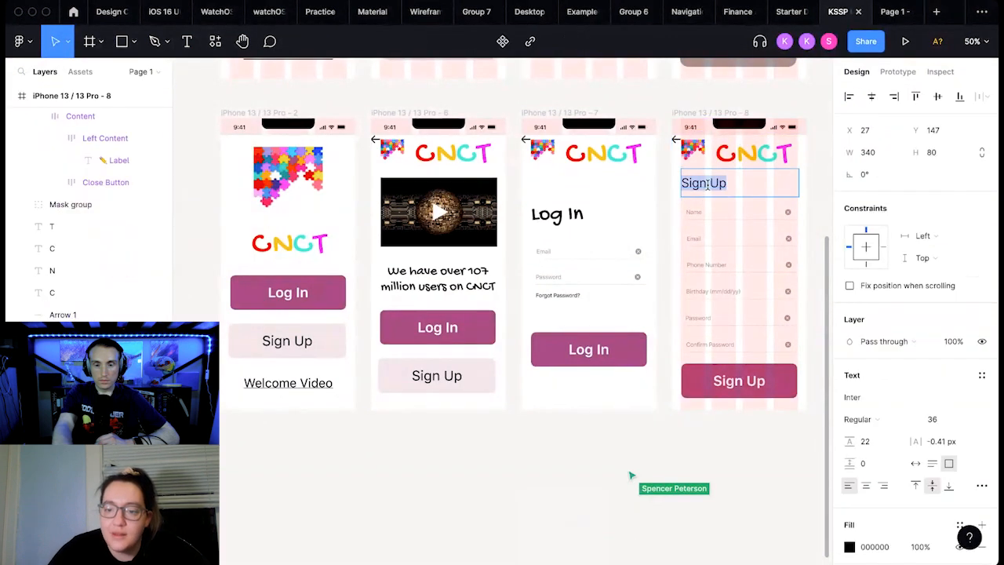
left_click(888, 354)
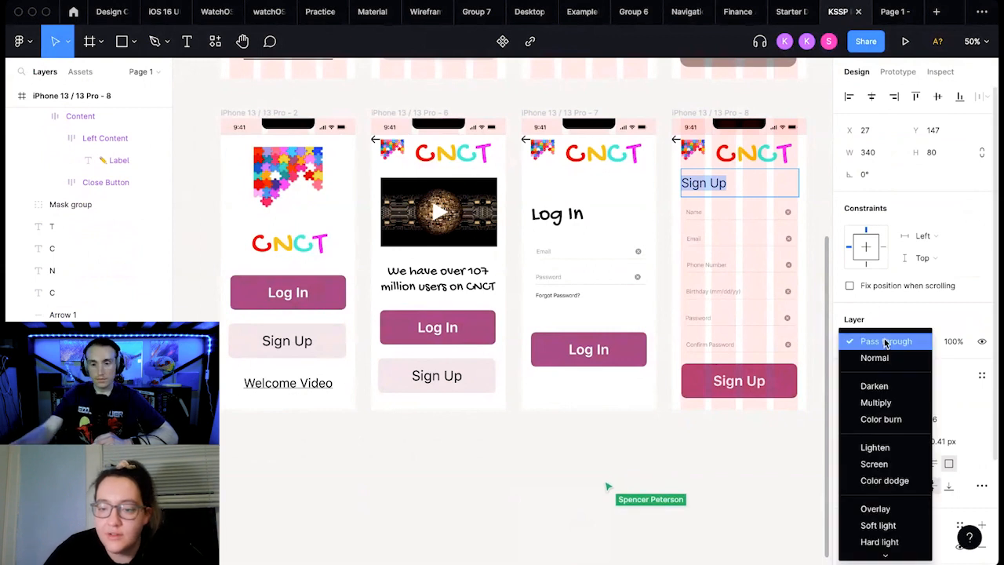
left_click(888, 319)
left_click(877, 399)
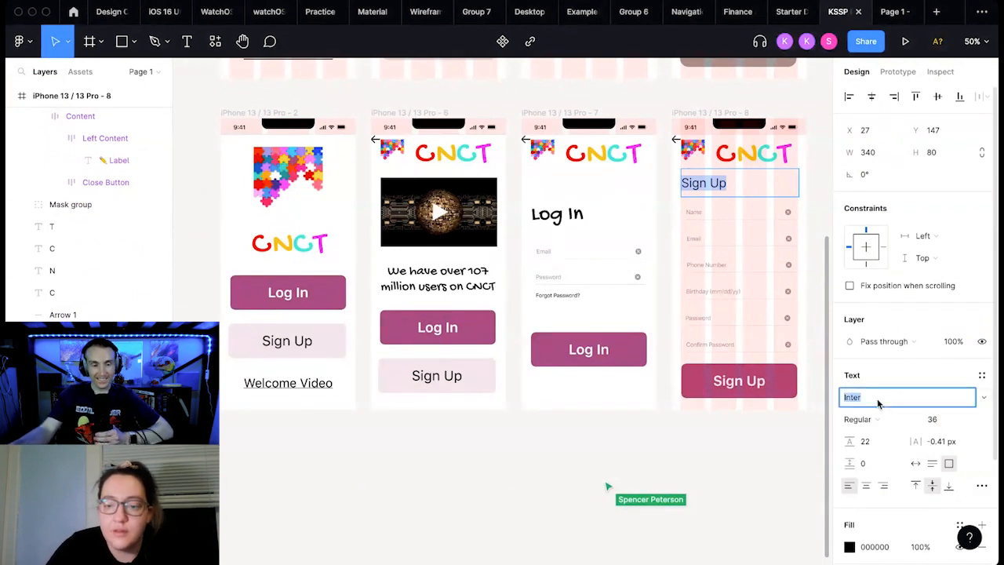
type("Gochi Hand")
key("Return")
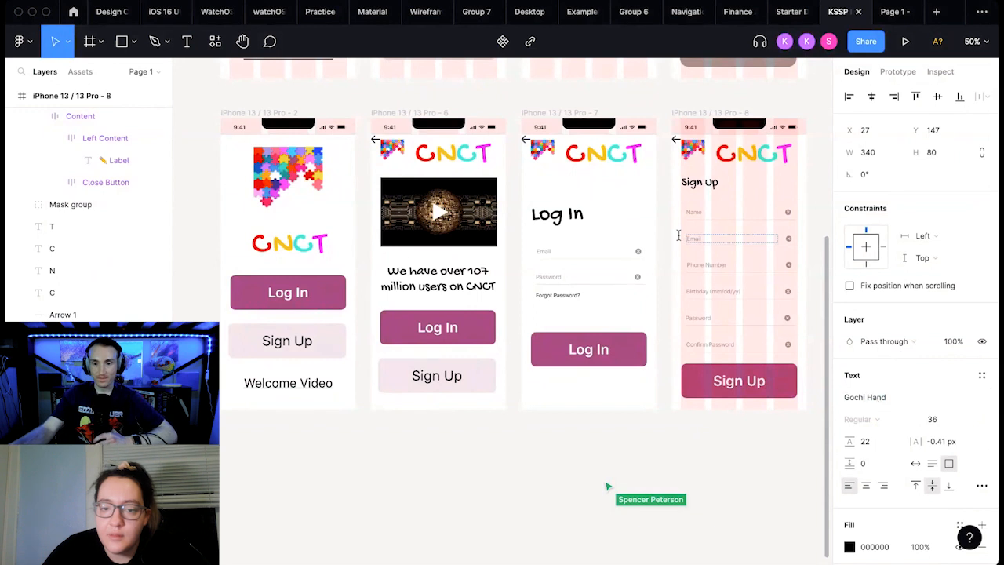
Step: Set the font size of the sign-up screen's Sign Up heading to 64
left_click(584, 214)
left_click(690, 183)
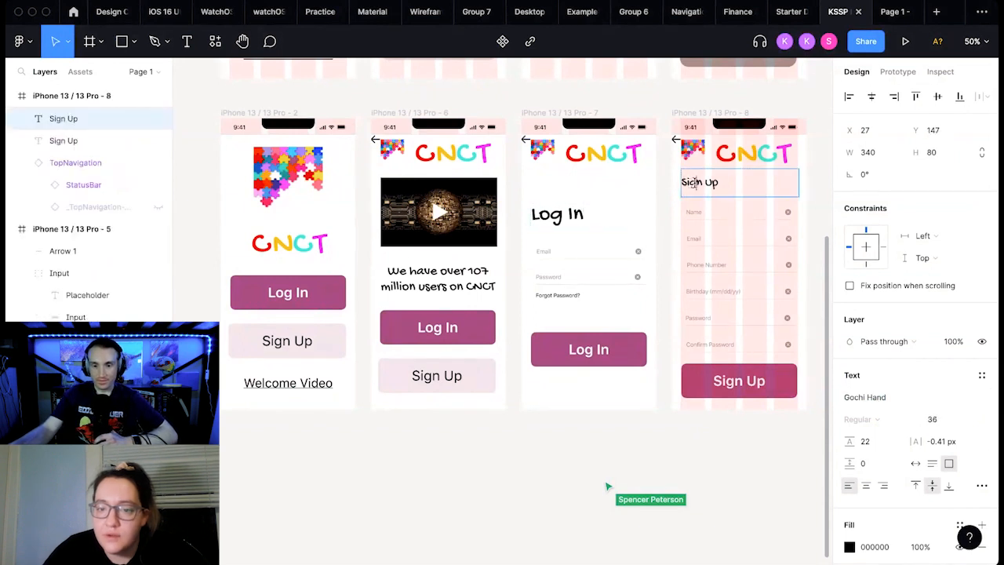
left_click(975, 419)
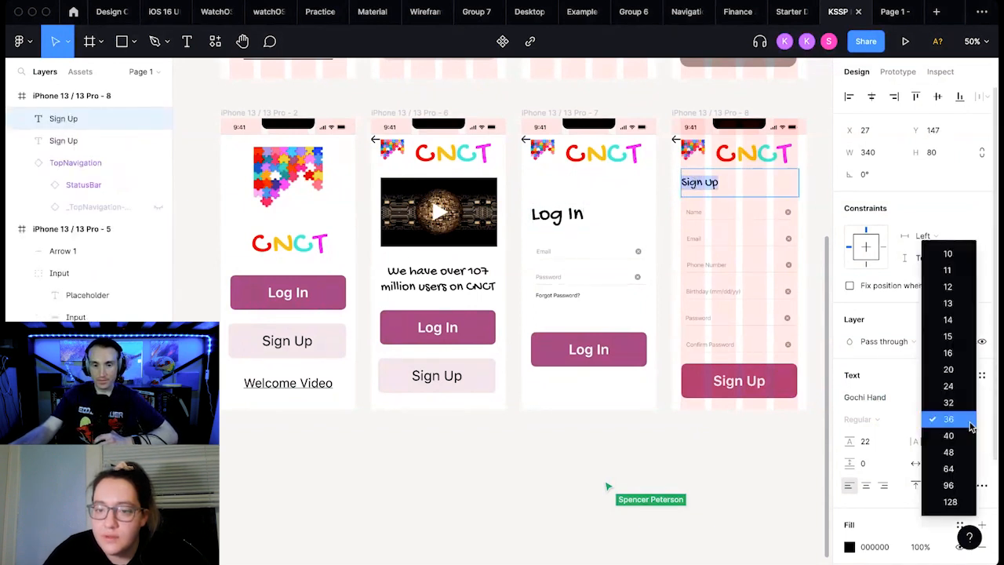
left_click(951, 469)
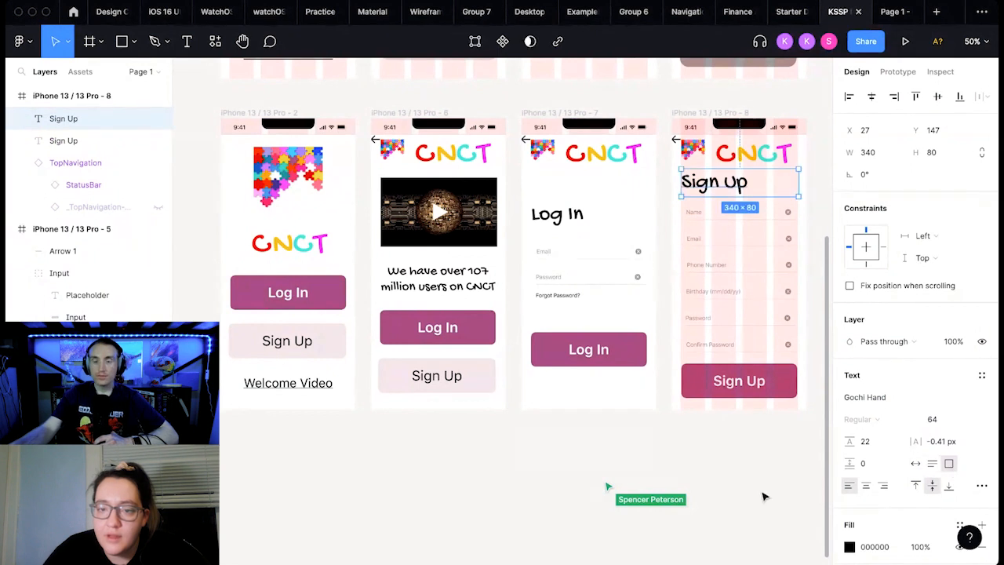
Step: Remove the four-column layout grid from the sign-up frame, iPhone 13 / 13 Pro - 8
left_click(741, 123)
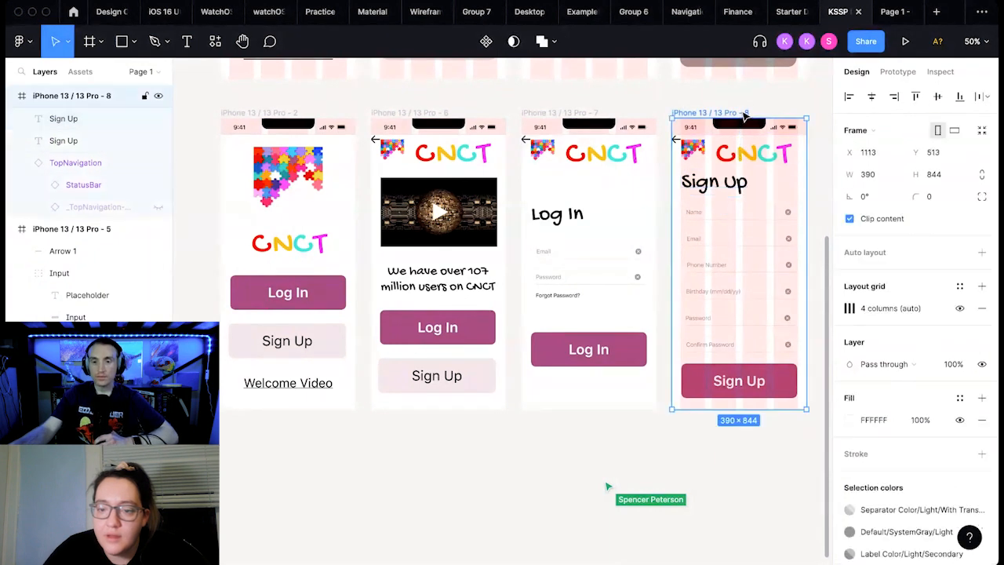
left_click(980, 309)
left_click(727, 459)
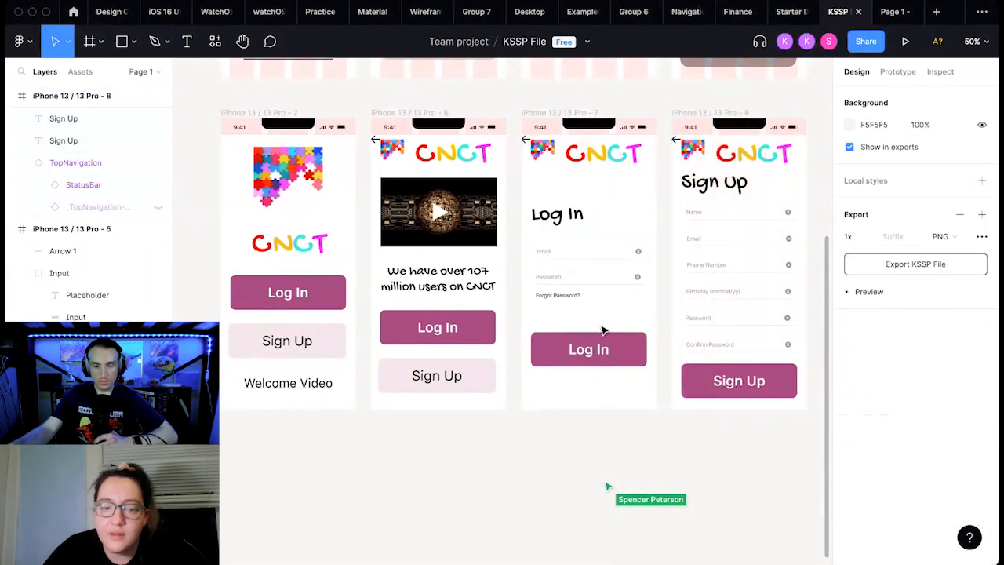
Step: Link the Sign Up buttons on the home and welcome video screens to the sign-up screen as prototype connections
left_click(324, 337)
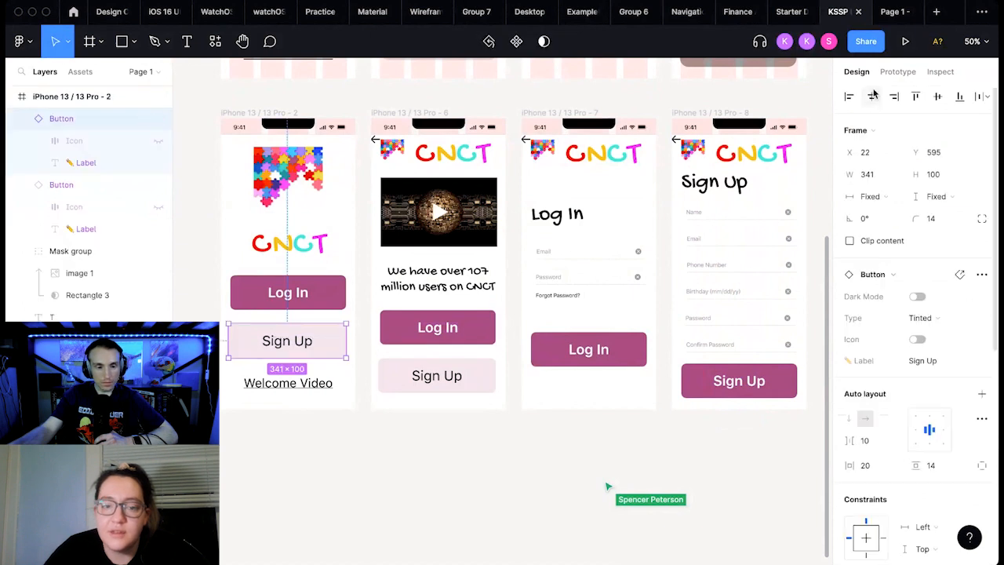
left_click(897, 71)
left_click_drag(348, 340, 753, 347)
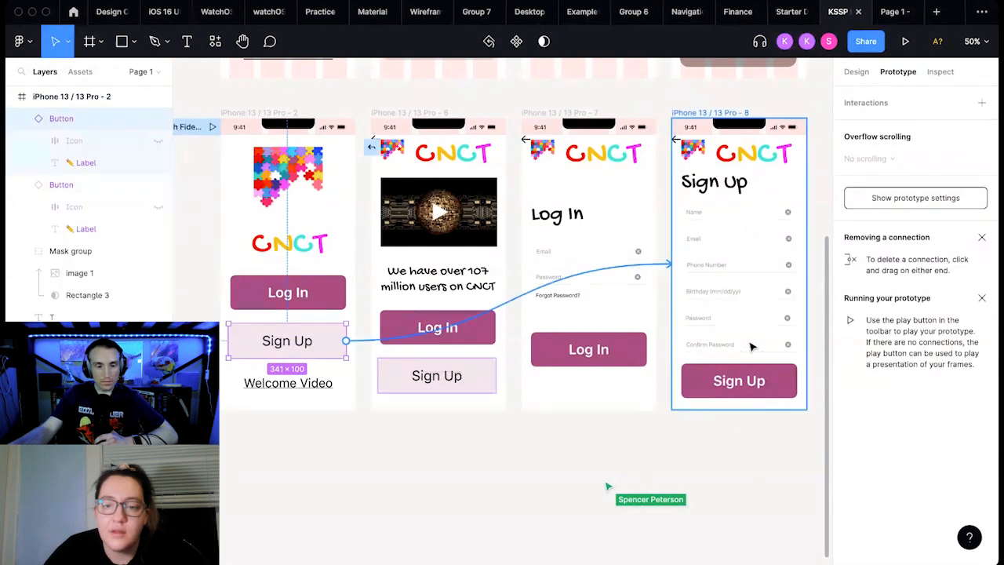
left_click(436, 376)
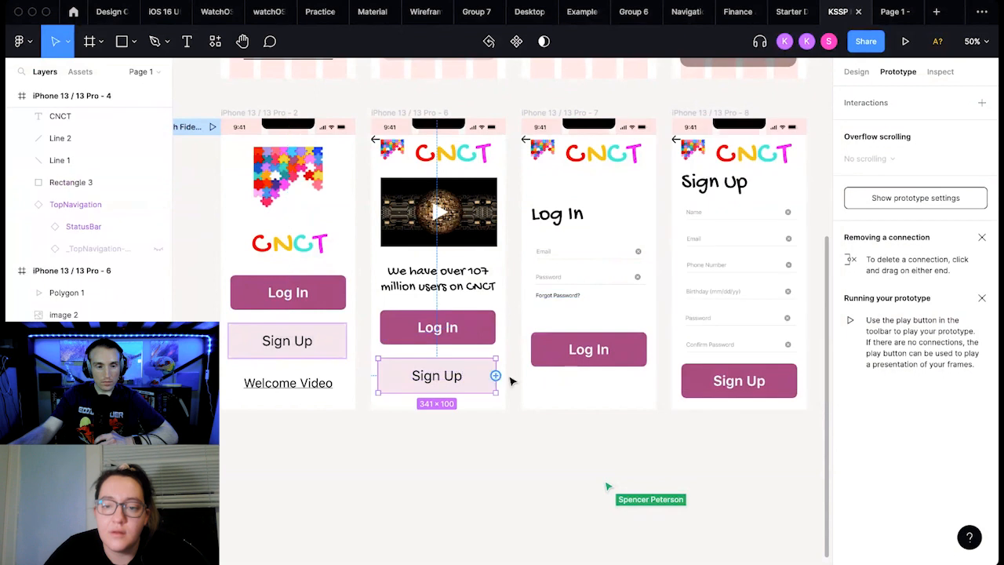
left_click_drag(495, 376, 729, 322)
left_click(689, 439)
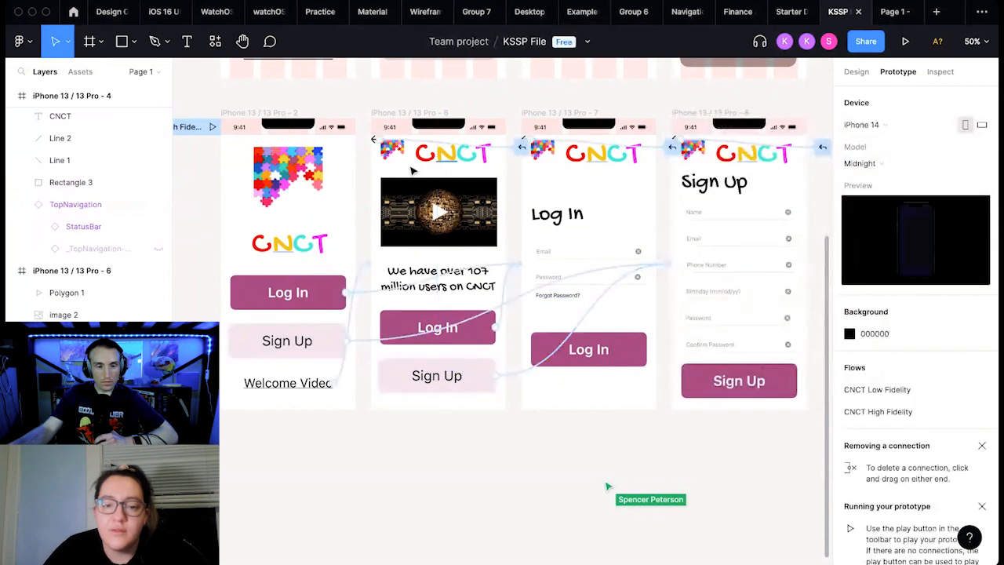
Step: Run the CNCT High Fidelity flow and test the Welcome Video, Sign Up and Log In links, returning with each back arrow
left_click(400, 115)
left_click(188, 126)
left_click(212, 126)
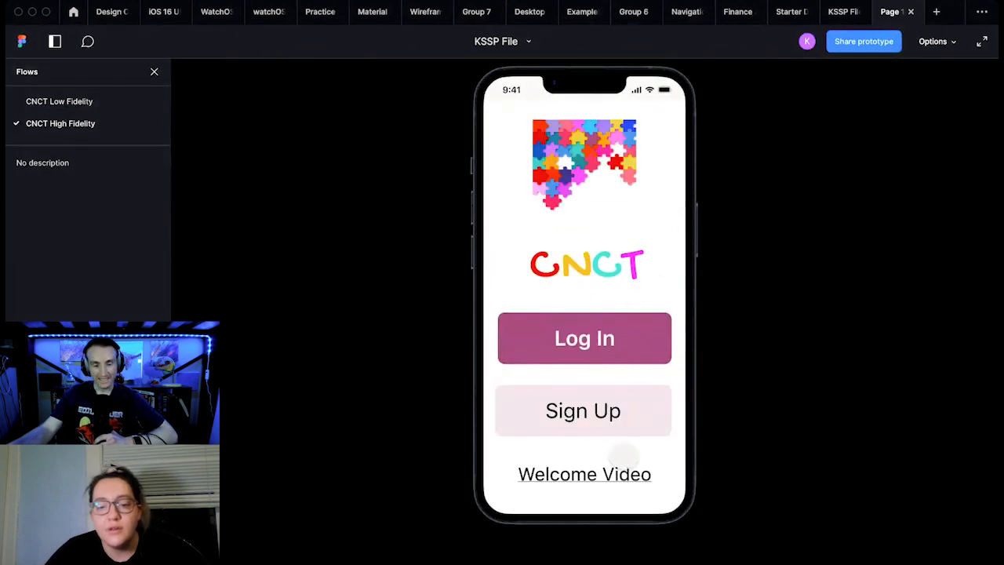
left_click(649, 474)
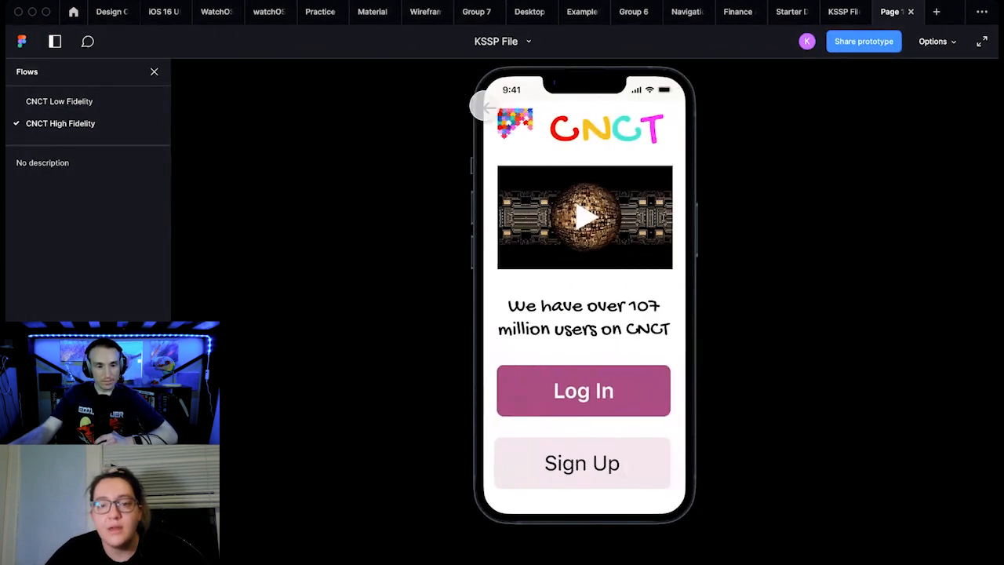
left_click(483, 107)
left_click(618, 409)
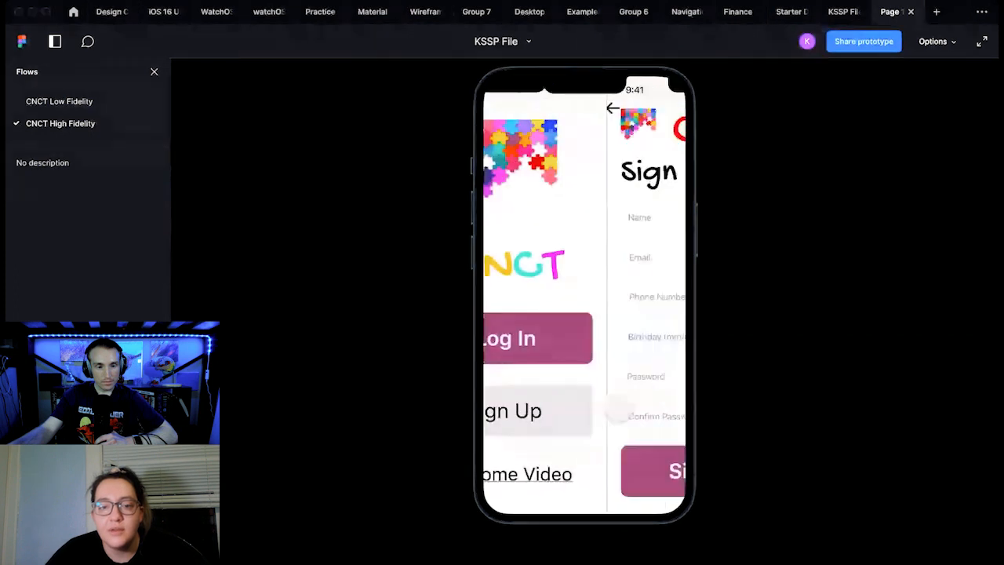
left_click(486, 107)
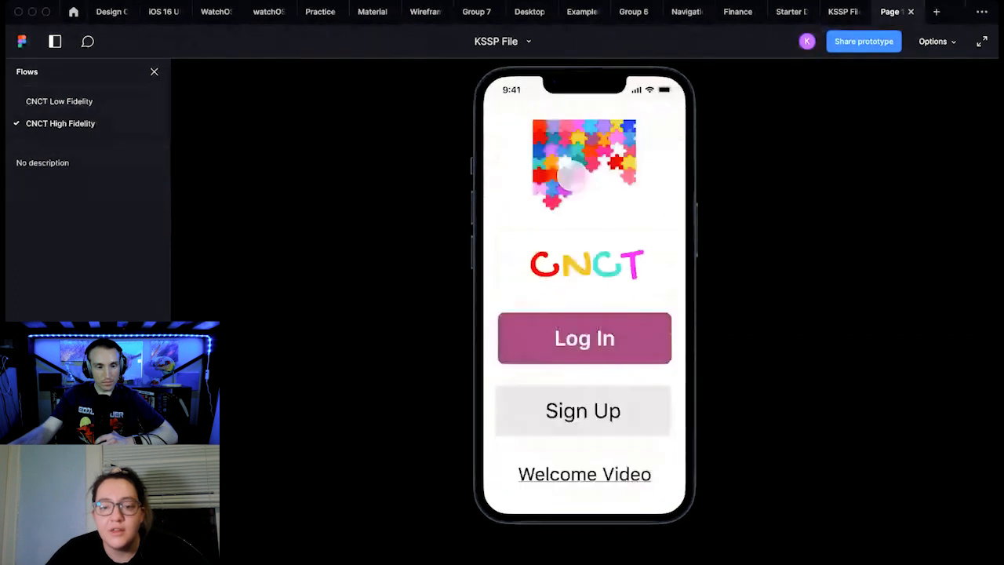
left_click(588, 329)
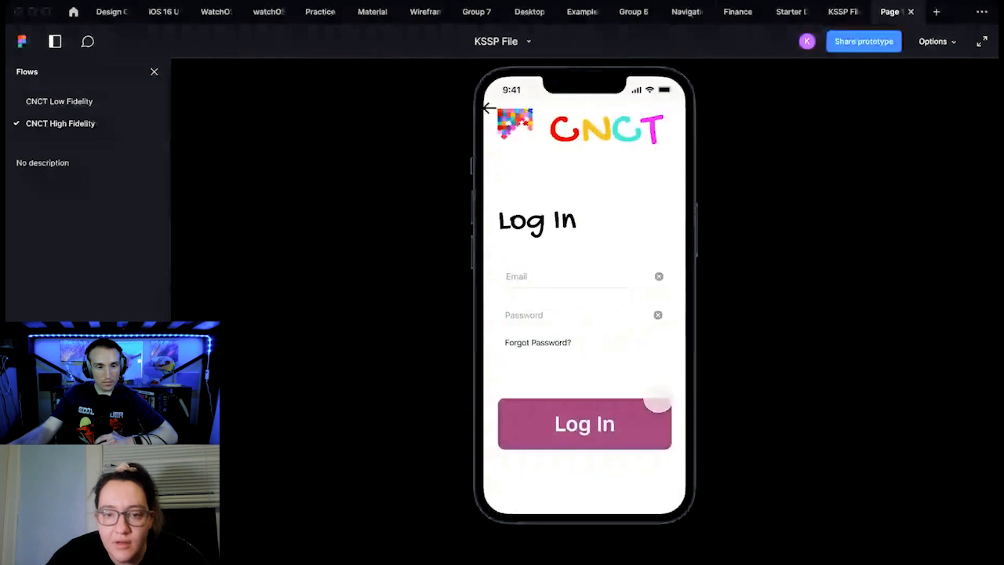
left_click(487, 106)
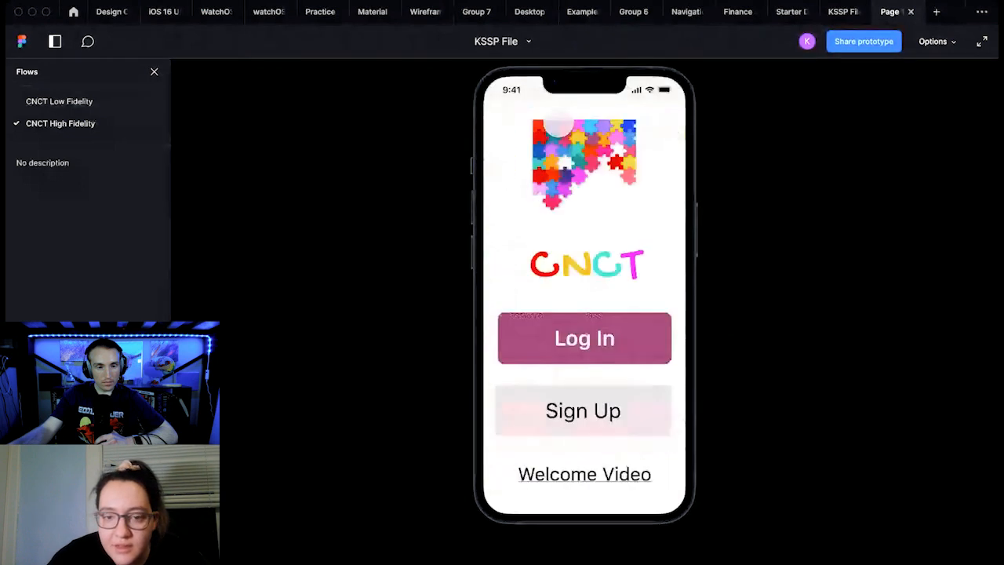